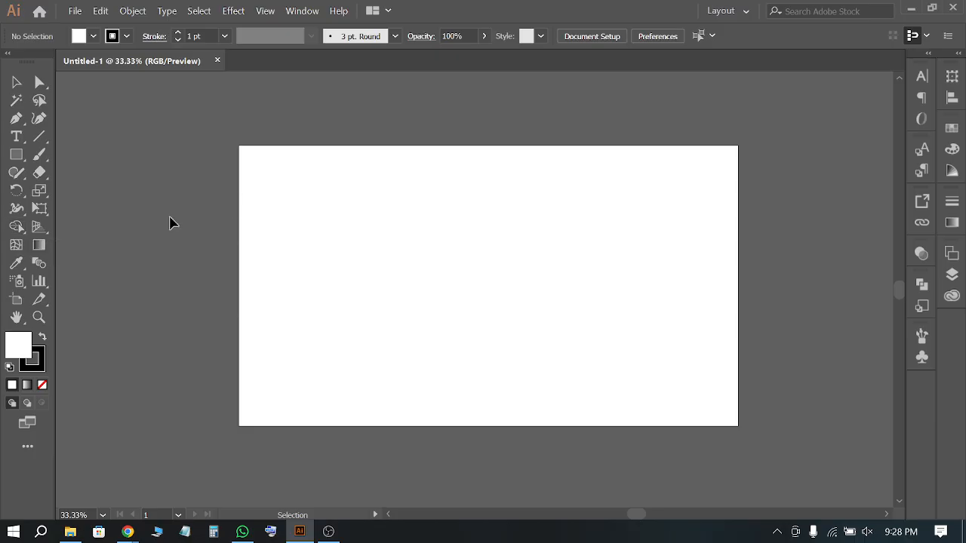
scroll(246, 218, up, 3)
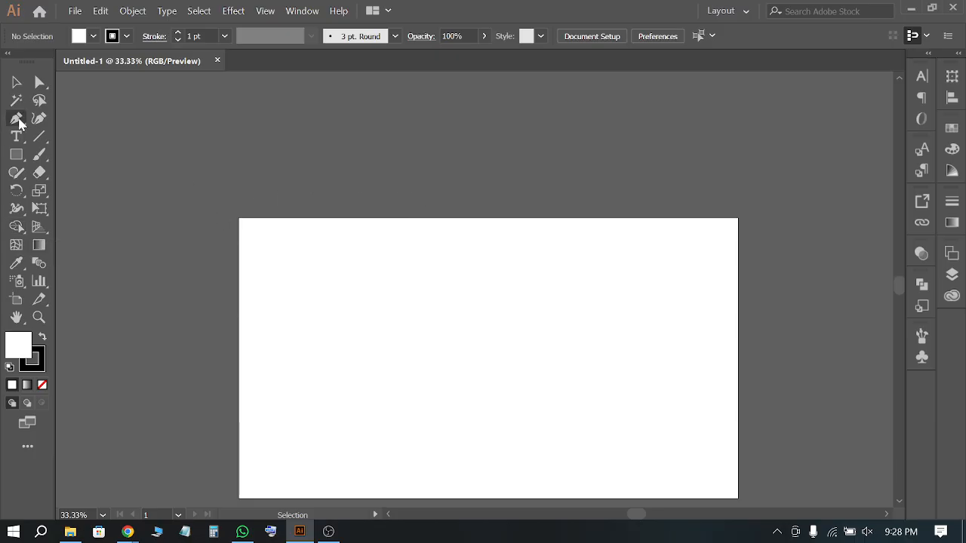
scroll(543, 226, up, 4)
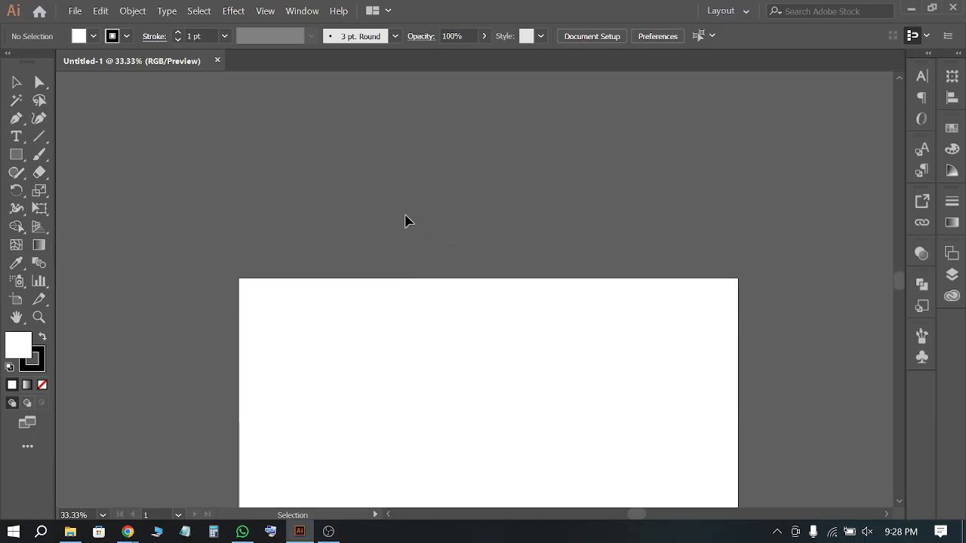
scroll(345, 175, up, 2)
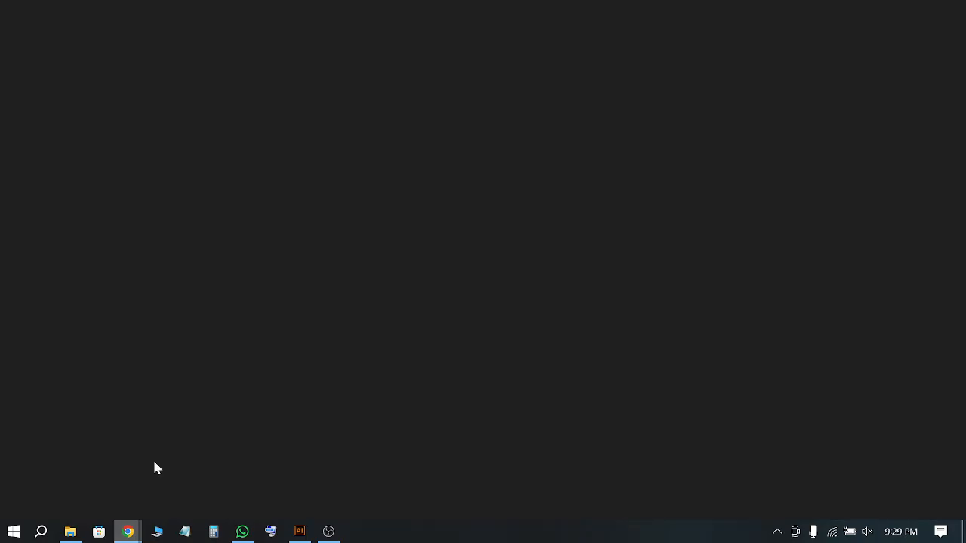
Switch to Chrome and run a Google Images search for "image" in a new tab
click(147, 466)
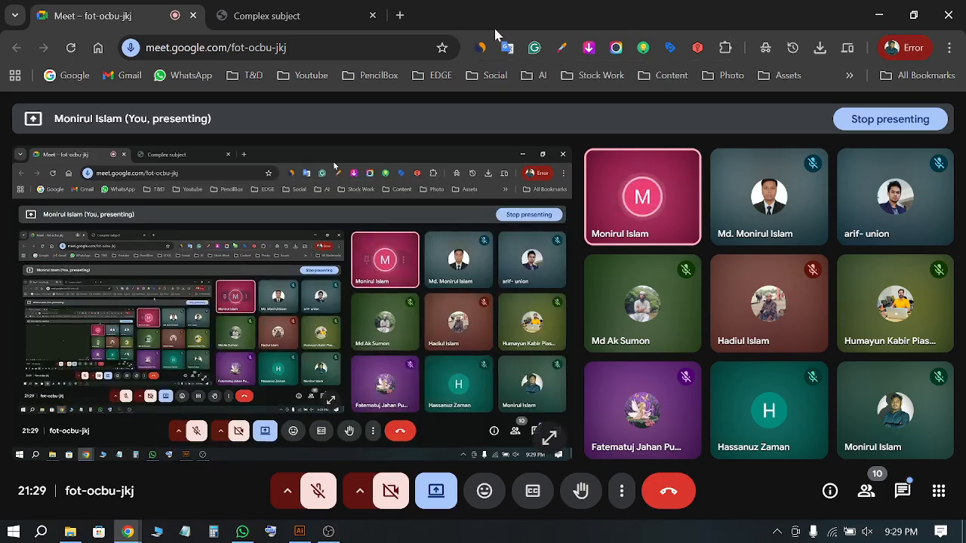
click(401, 15)
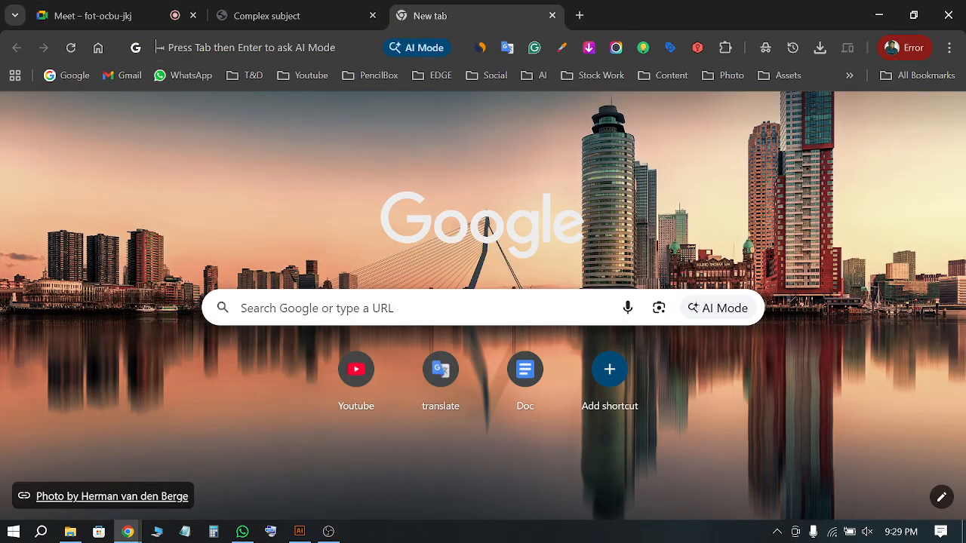
text(image)
key(Return)
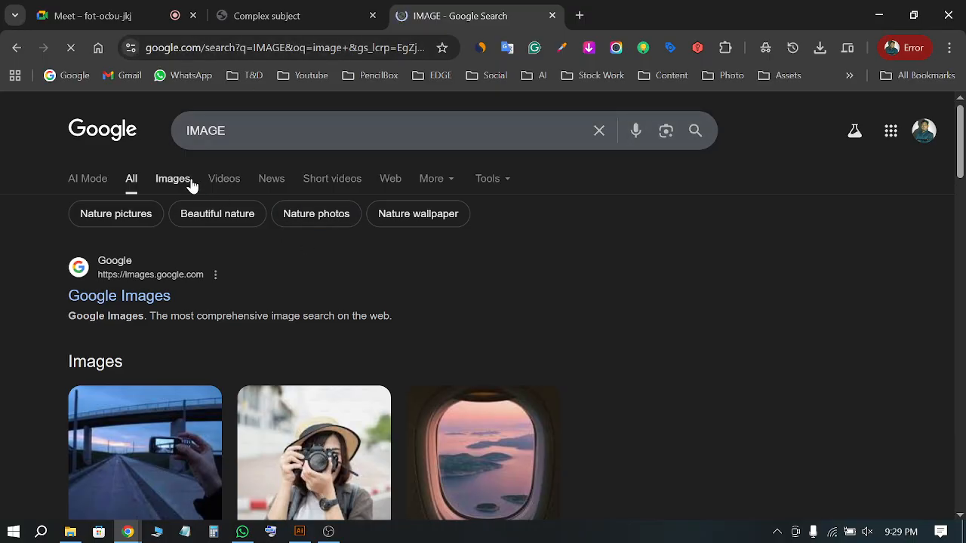
click(185, 181)
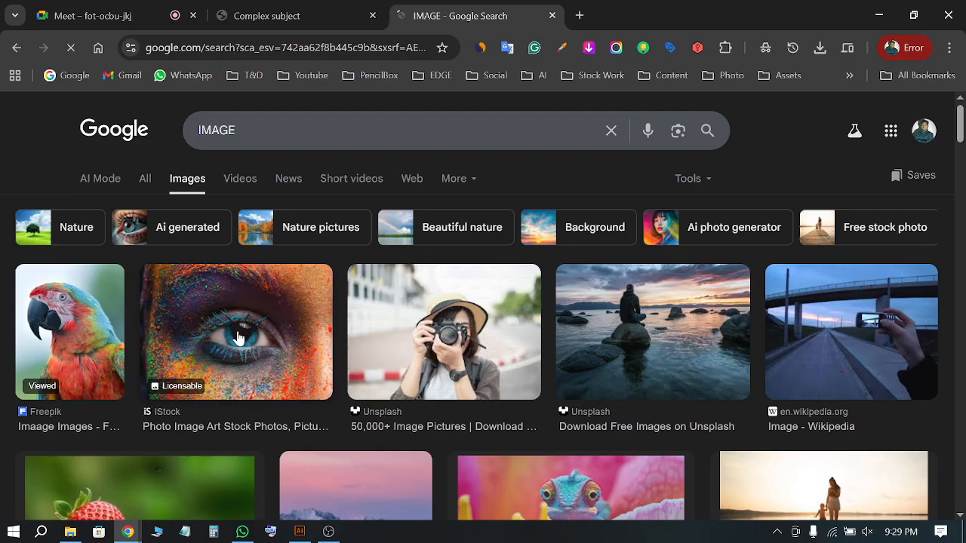
Open the Freepik parrot result and copy its preview image to the clipboard
click(113, 347)
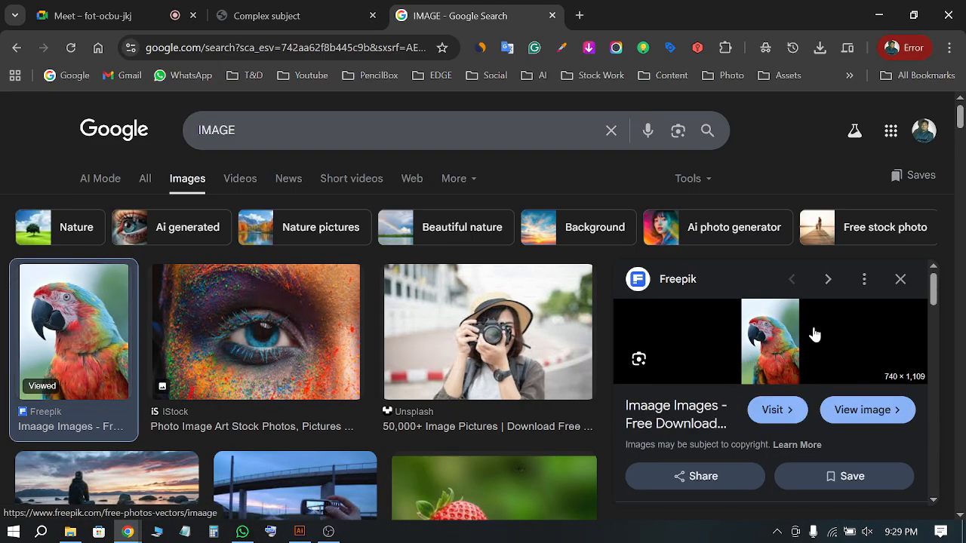
right_click(772, 337)
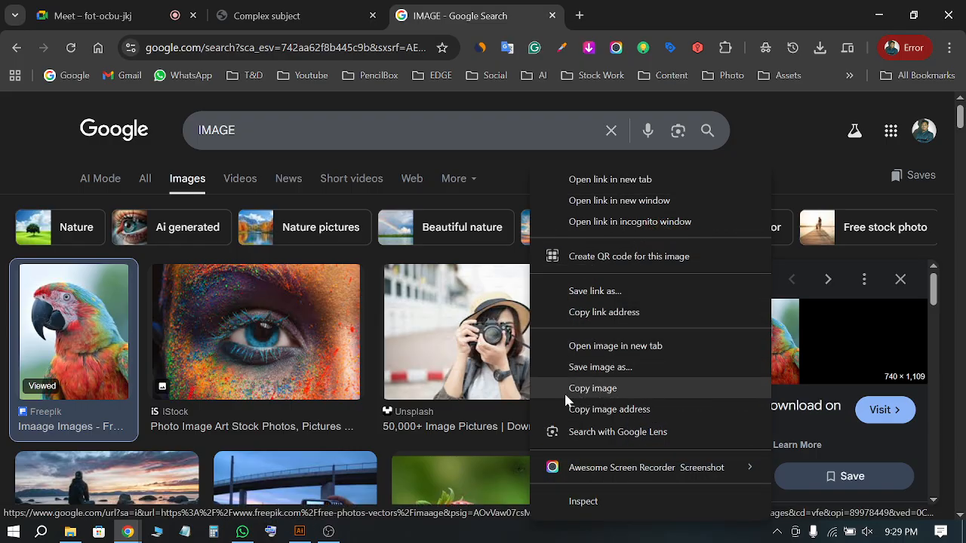
click(611, 398)
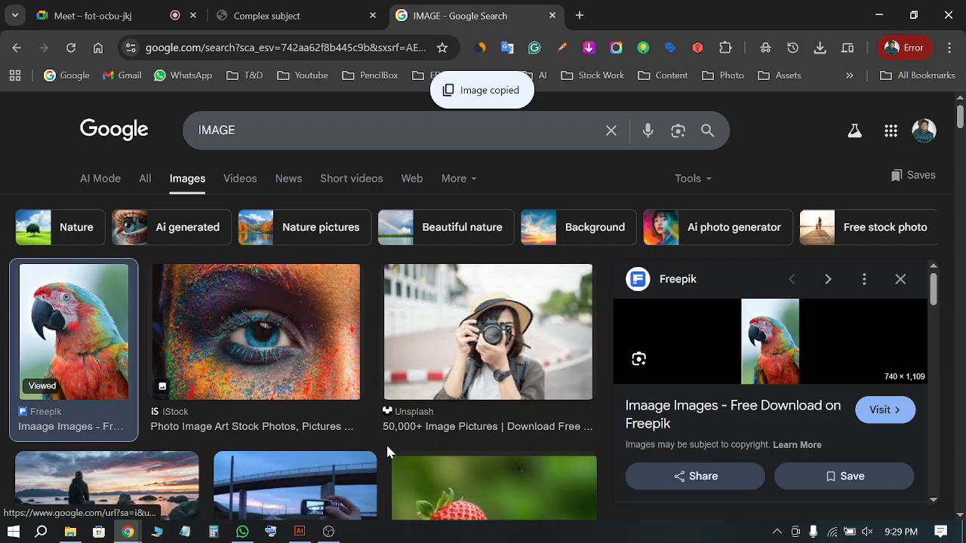
Switch to Illustrator, paste the copied parrot image and move it over the artboard's right edge
click(300, 532)
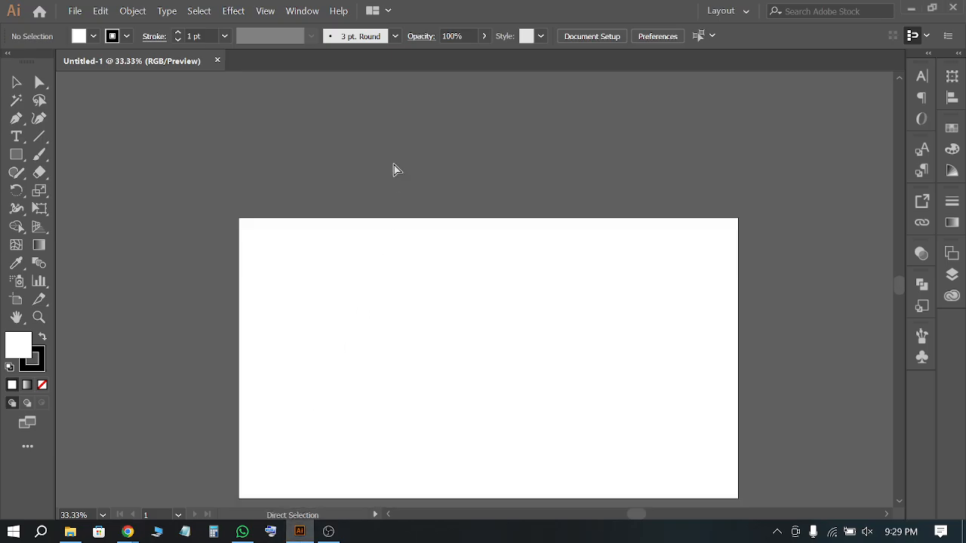
key(ctrl+v)
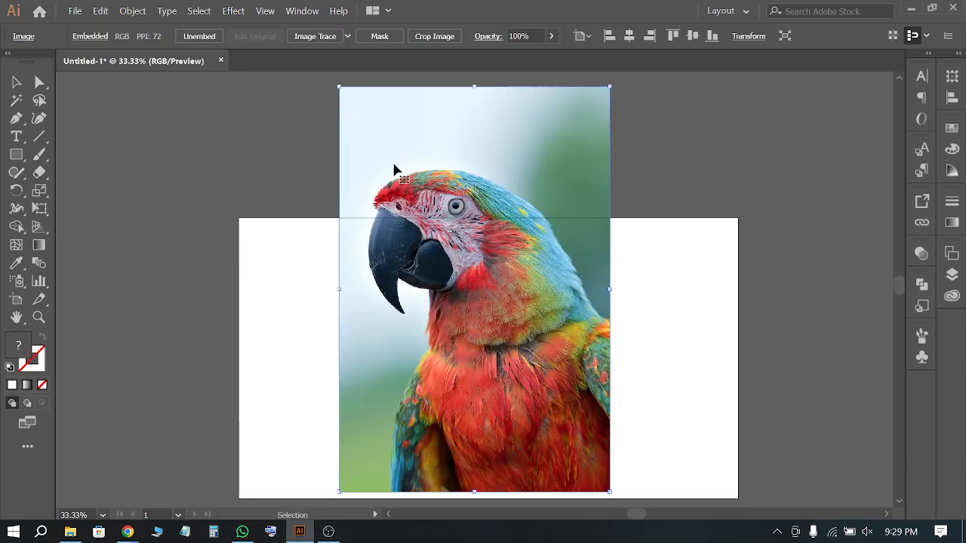
drag(436, 267, 619, 257)
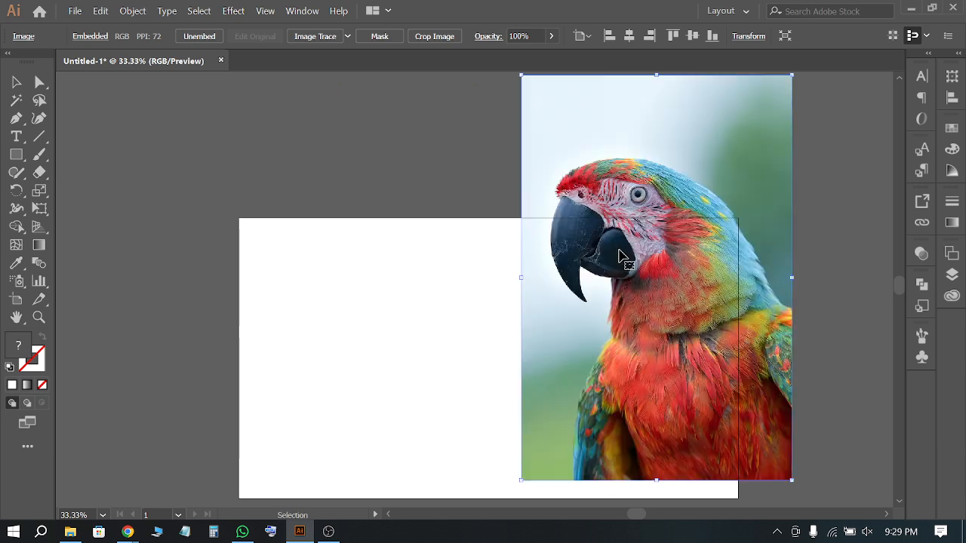
click(393, 307)
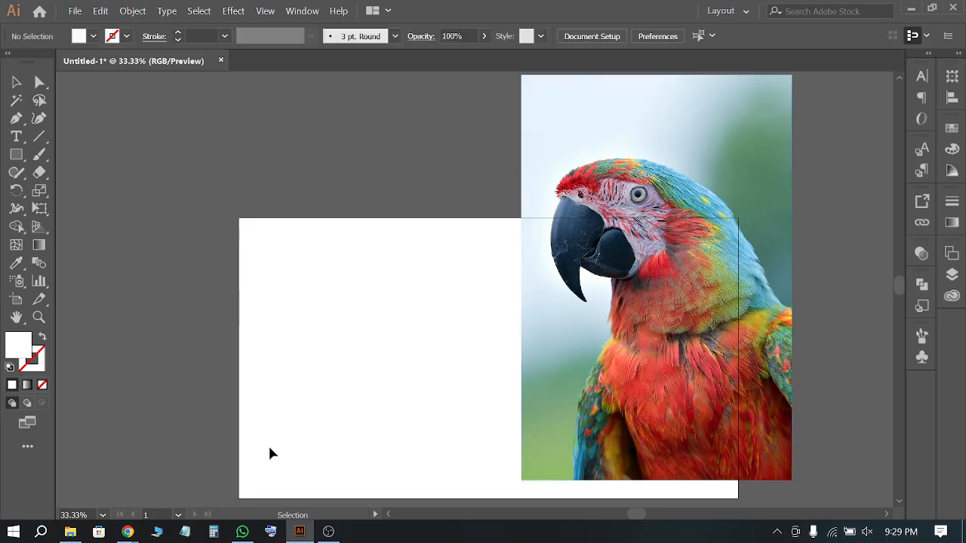
Open the On-Screen Keyboard, make it narrower and move it over the lower part of the artboard
click(271, 532)
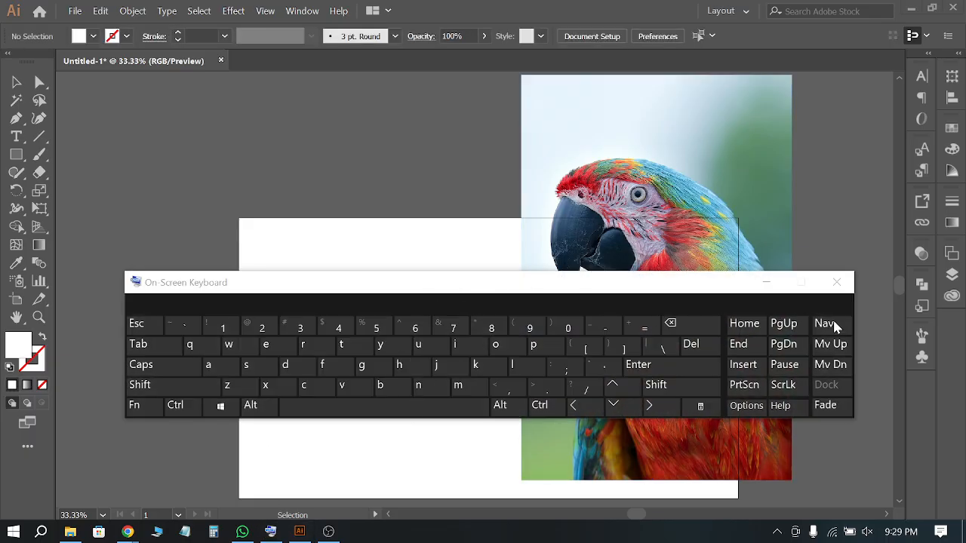
drag(854, 317, 553, 317)
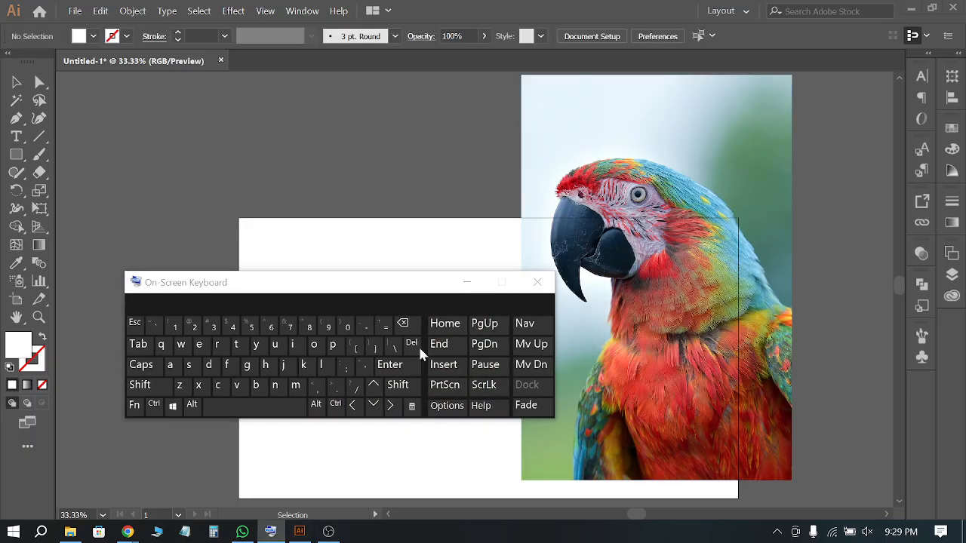
drag(380, 300, 470, 357)
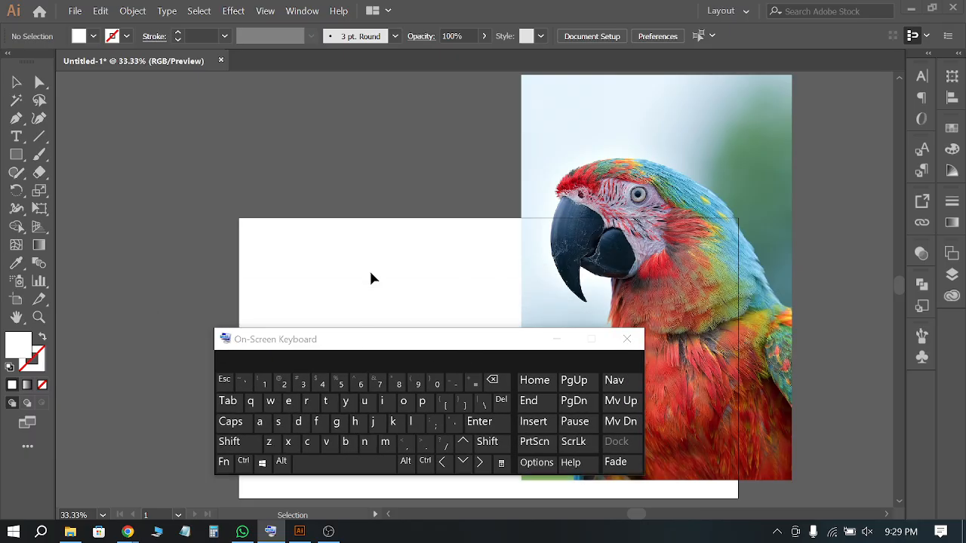
Paste a second parrot image with the On-Screen Keyboard and place it overlapping the right part of the first copy
click(244, 462)
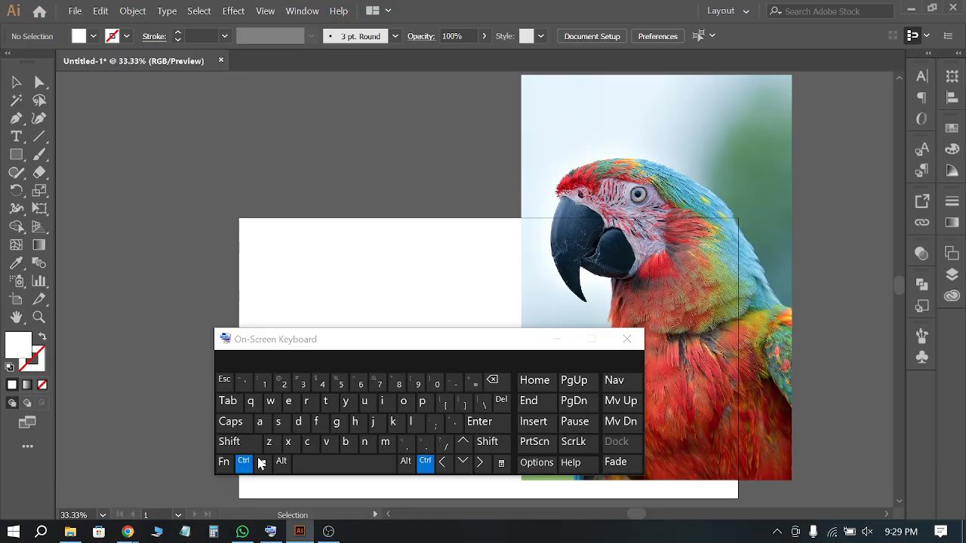
click(336, 444)
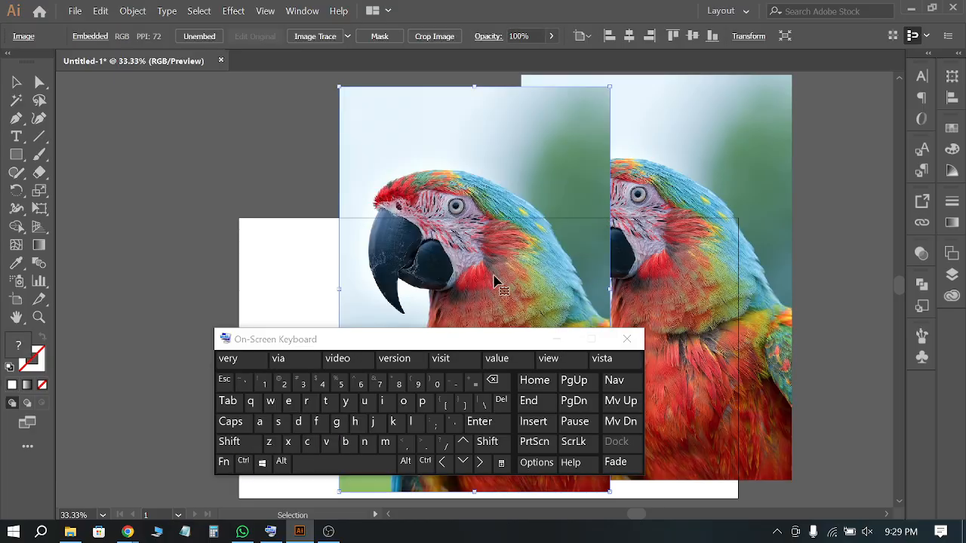
drag(517, 235, 444, 223)
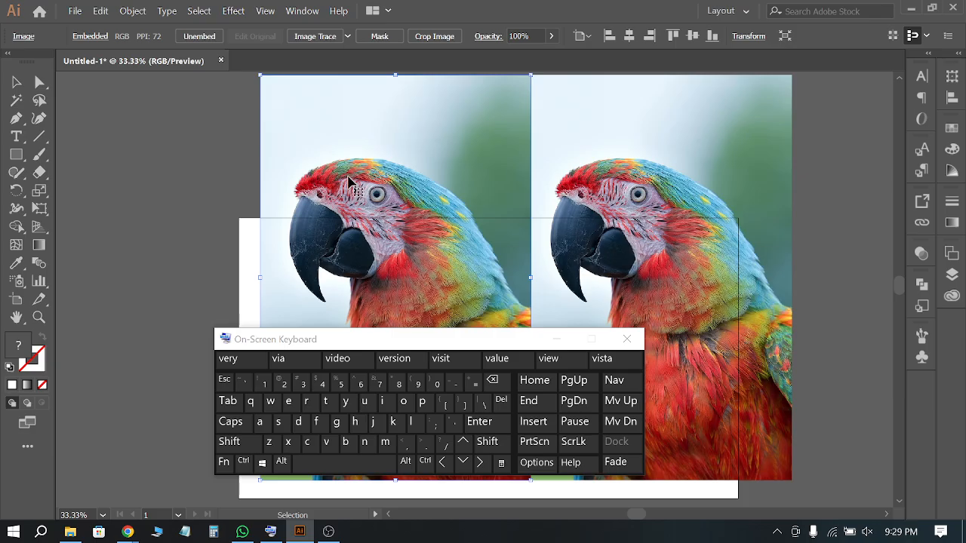
drag(348, 181, 712, 181)
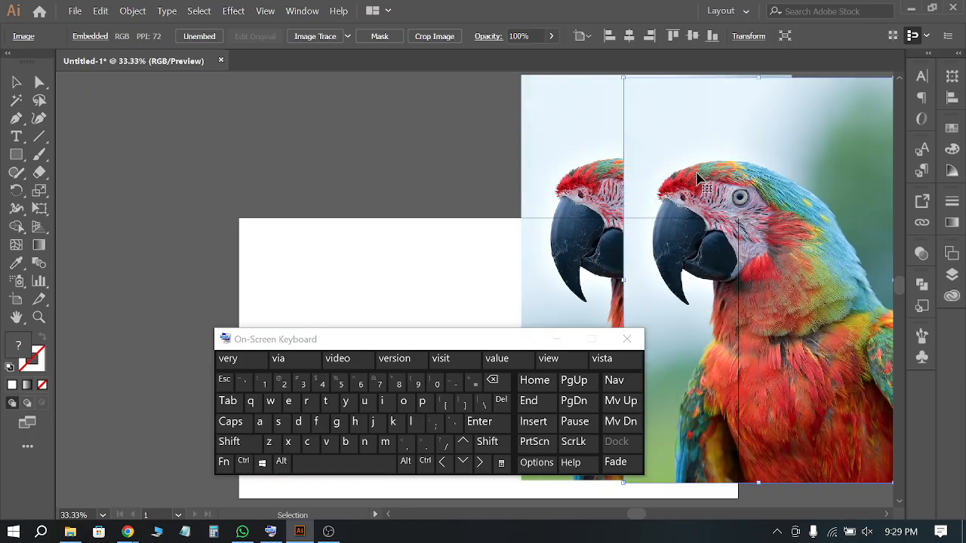
click(455, 153)
alt+scroll(781, 156, down, 3)
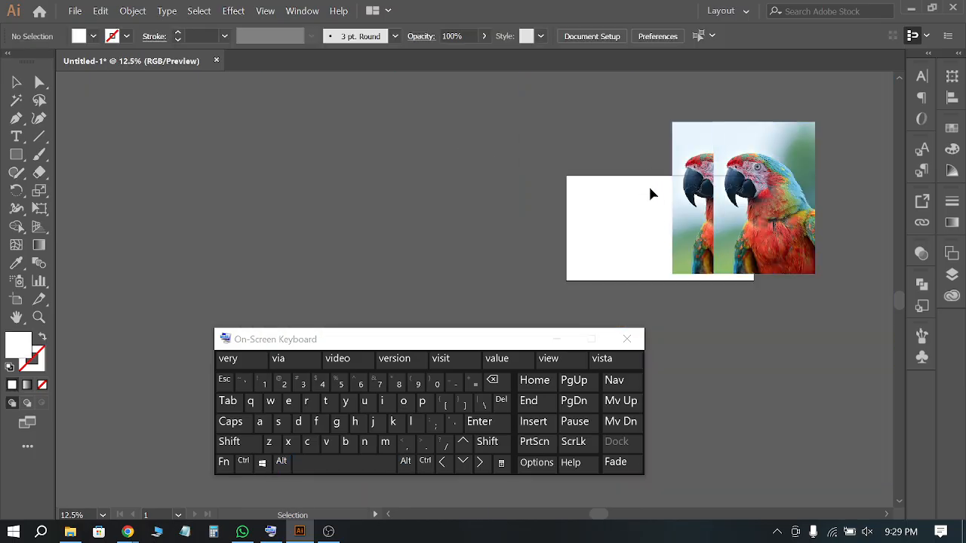
alt+scroll(648, 175, up, 1)
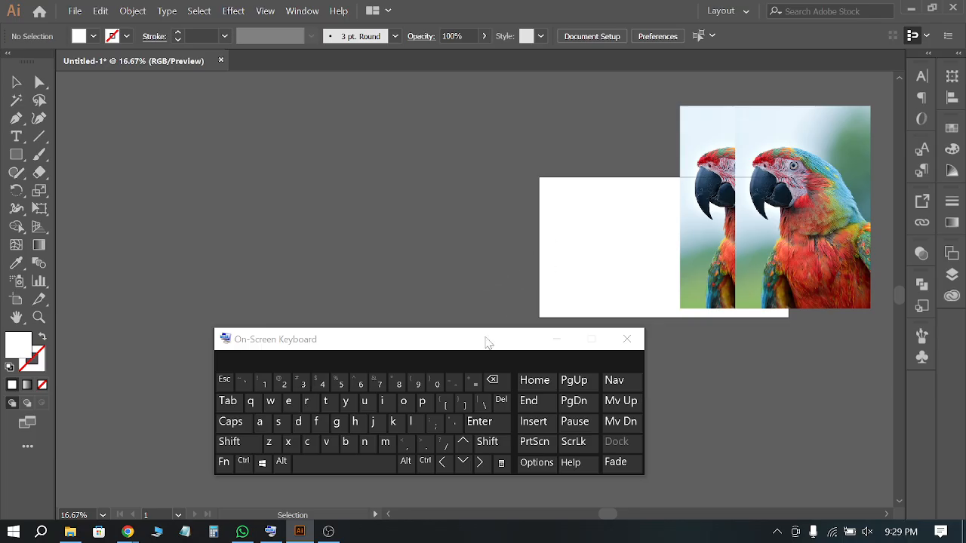
Return to the image search in Chrome and open the Freepik parrot image in a new tab
mouse_move(127, 531)
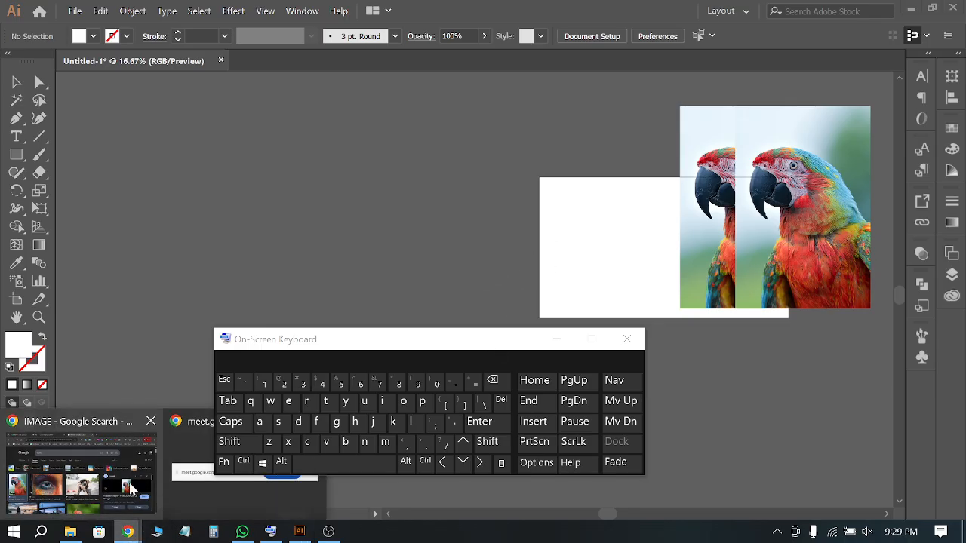
click(65, 460)
scroll(785, 310, down, 2)
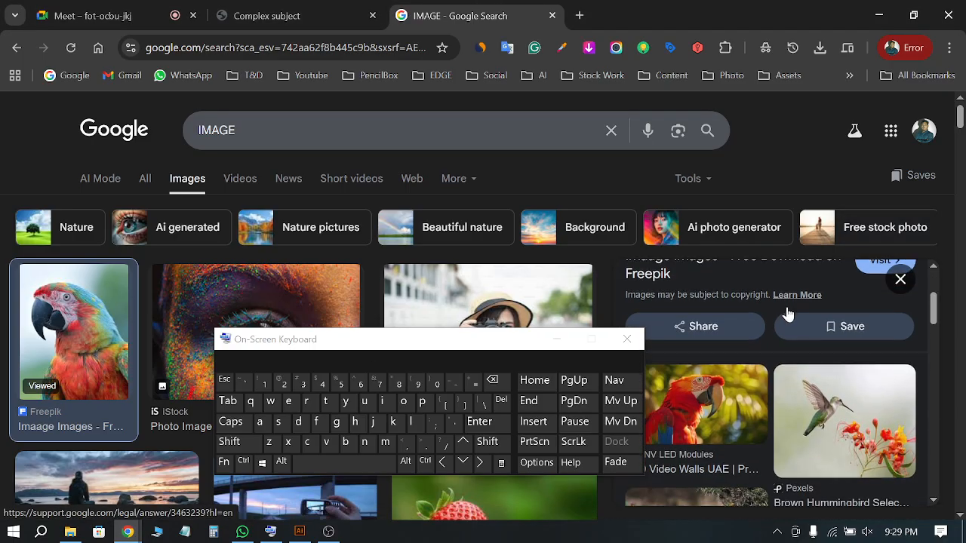
scroll(785, 310, up, 2)
right_click(776, 338)
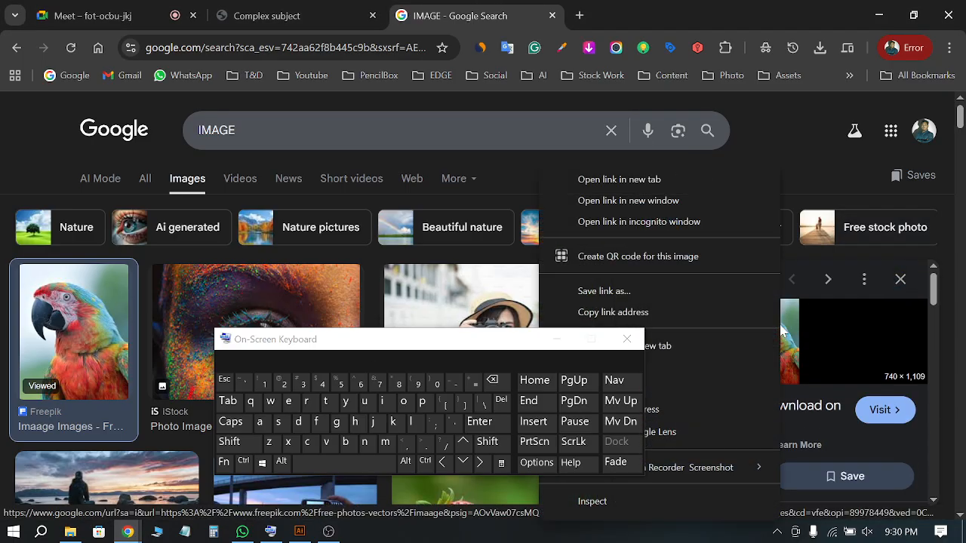
click(555, 346)
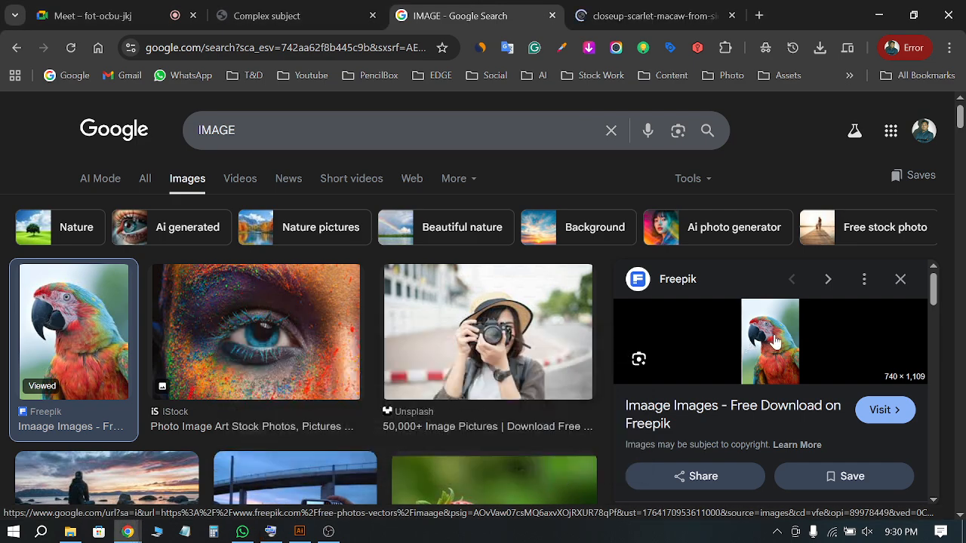
Save the parrot preview image to the Downloads folder as an AVIF file under its suggested name
right_click(772, 339)
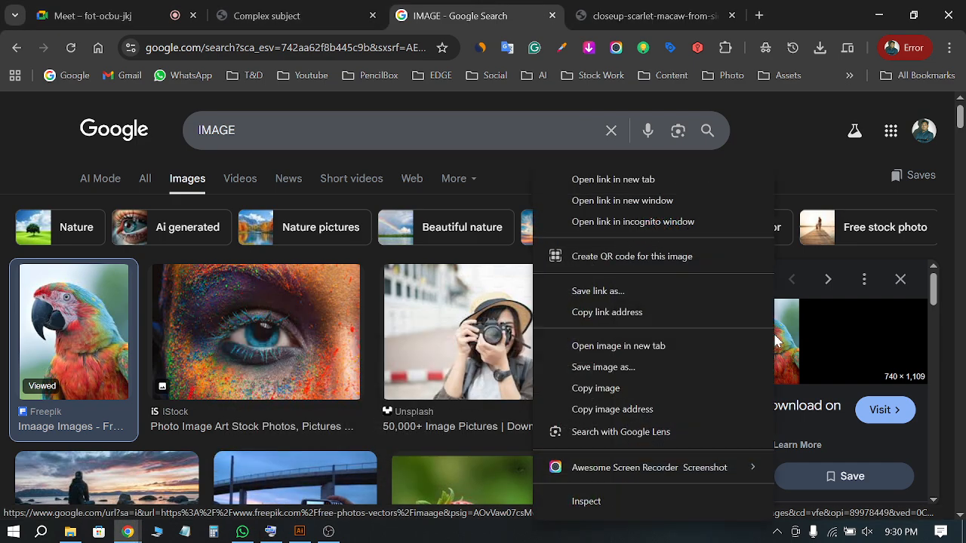
click(632, 367)
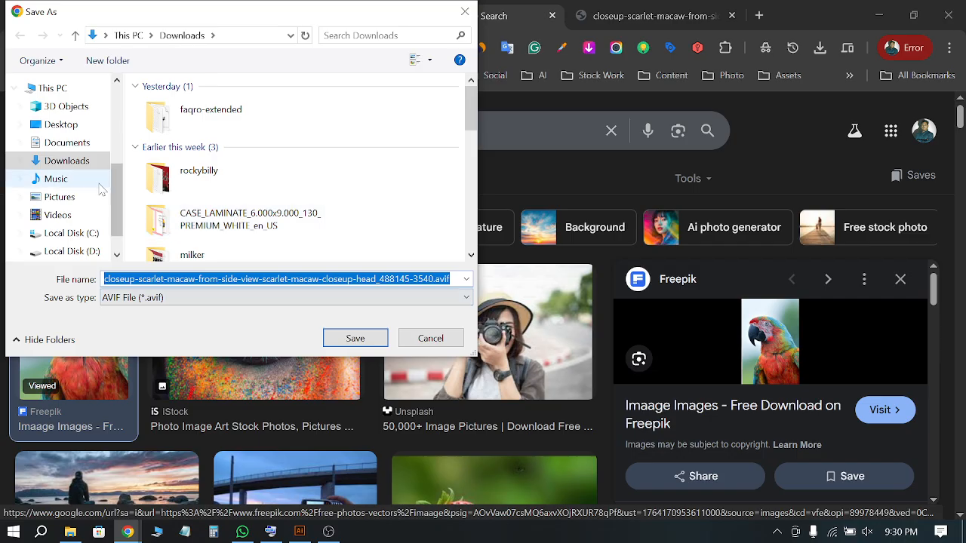
click(66, 166)
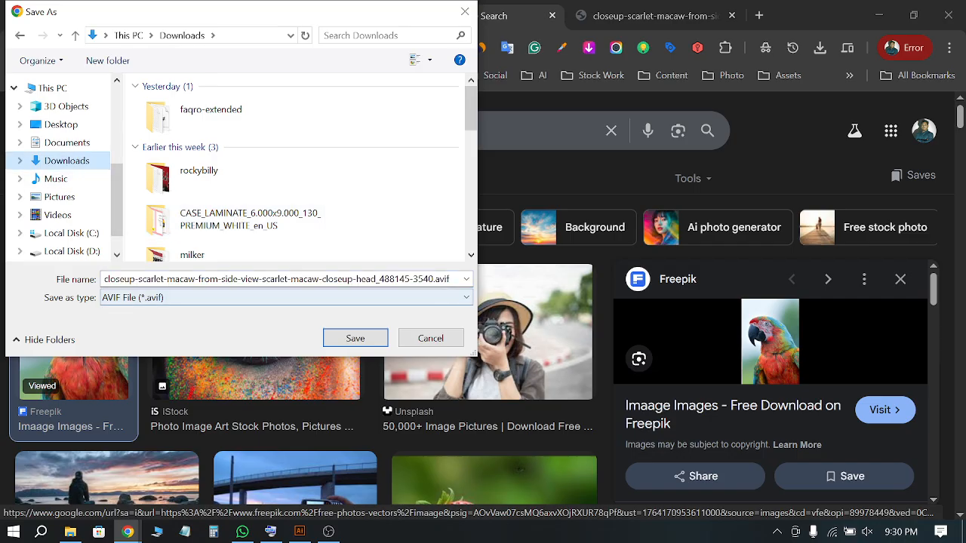
click(450, 279)
click(449, 279)
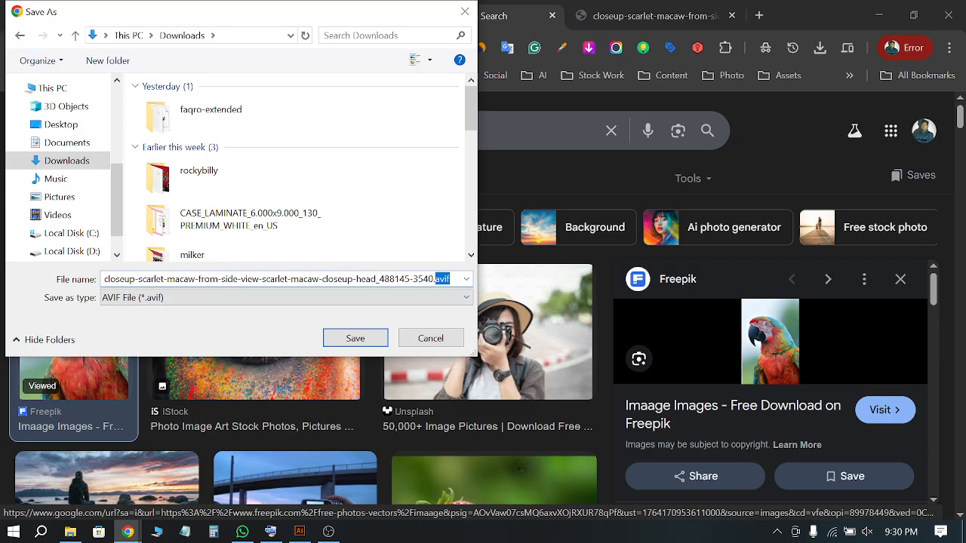
drag(449, 279, 405, 279)
key(End)
key(shift+Left)
key(shift+Left)
key(shift+Left)
key(shift+Left)
key(shift+Left)
key(shift+Left)
key(shift+Left)
key(shift+Home)
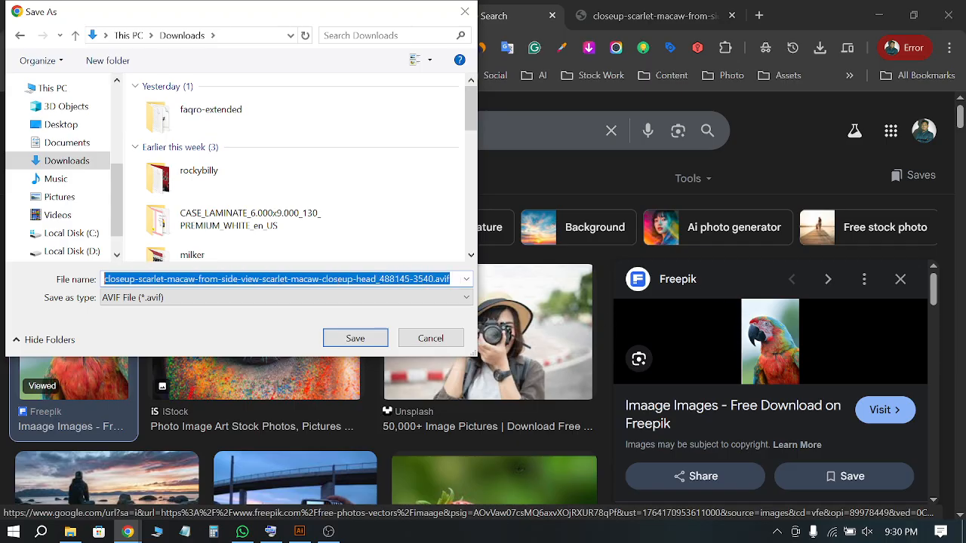
click(355, 339)
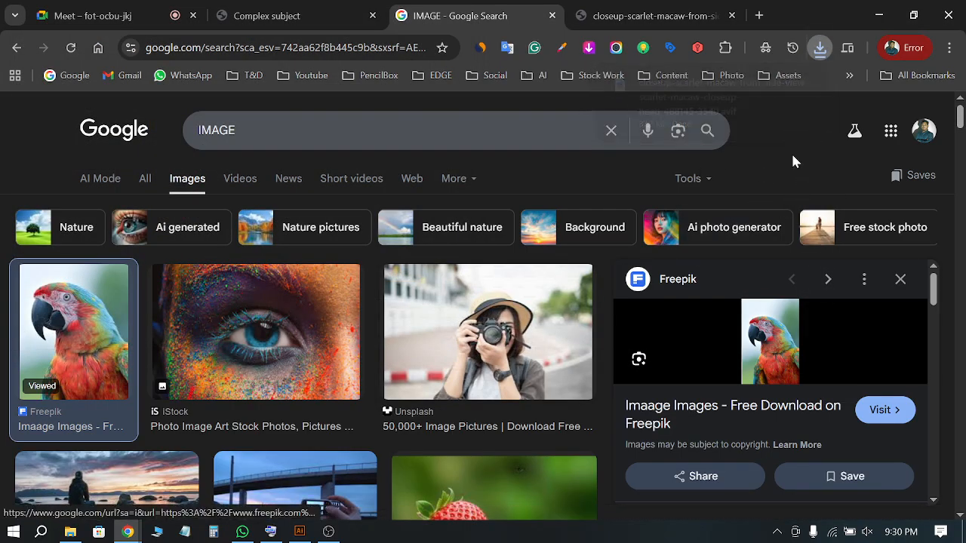
Switch to File Explorer and open the Downloads folder containing the saved parrot file
click(74, 533)
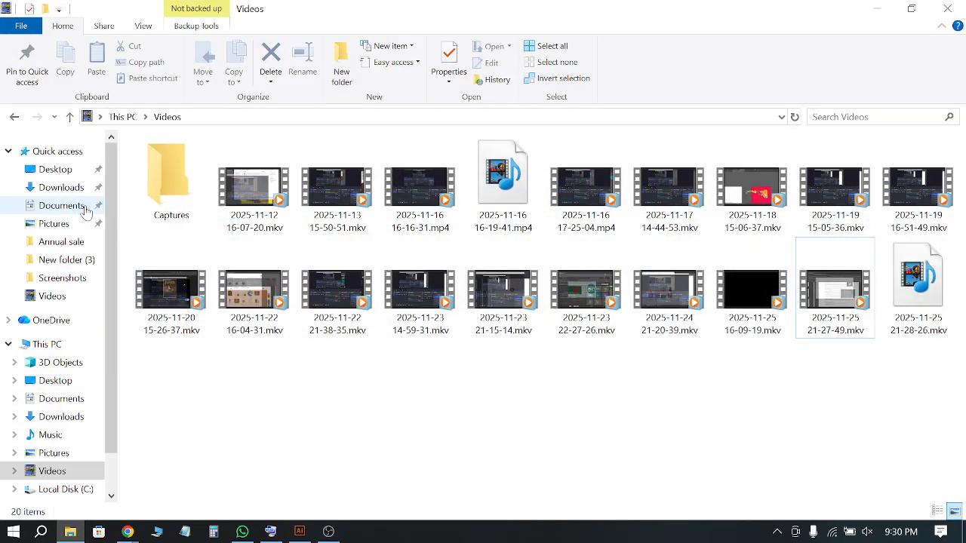
click(61, 187)
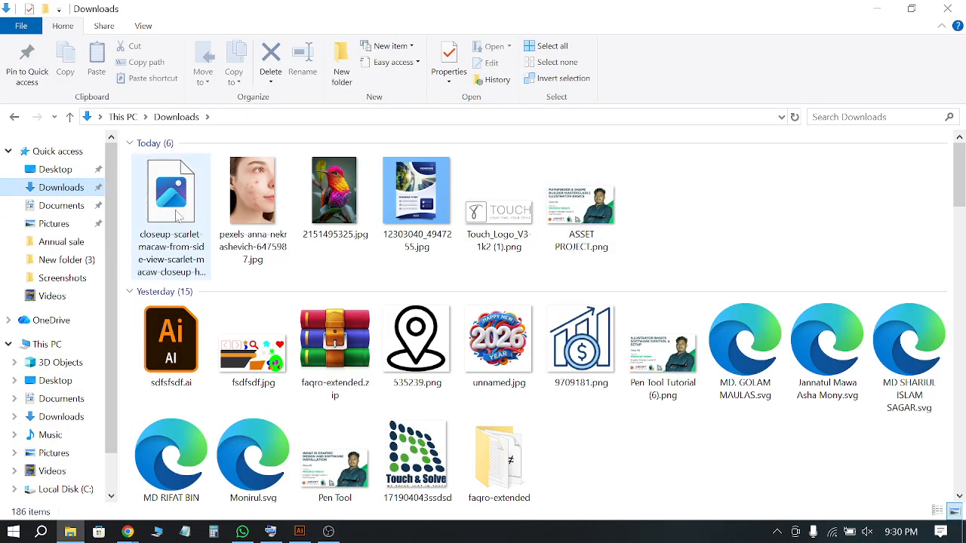
Refresh the Downloads folder, open the saved parrot AVIF file in the image viewer to check it, and close the viewer
right_click(758, 199)
click(790, 255)
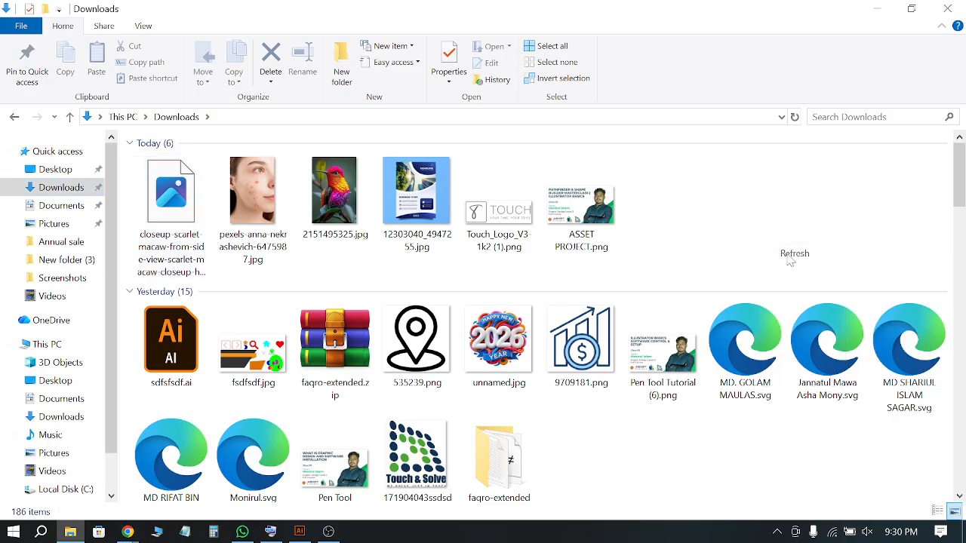
double_click(178, 197)
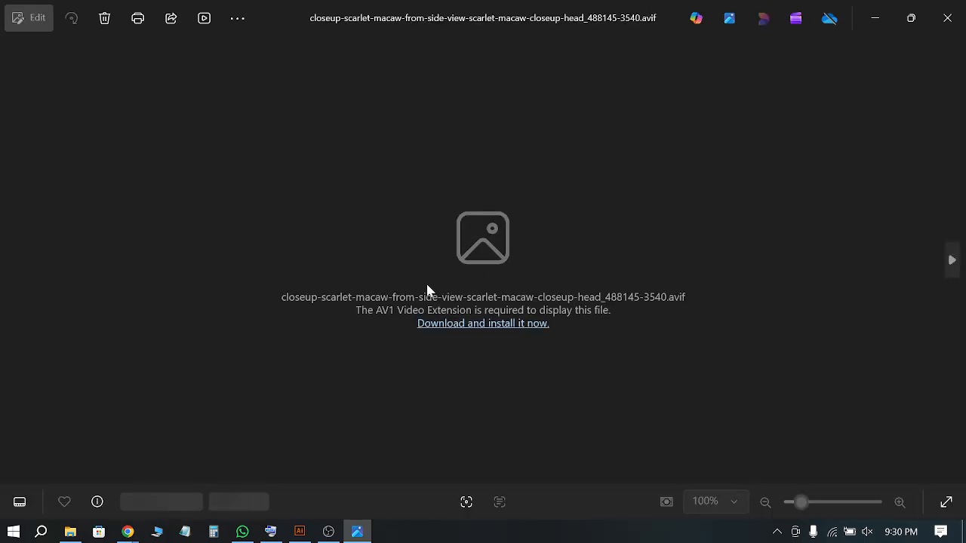
click(947, 17)
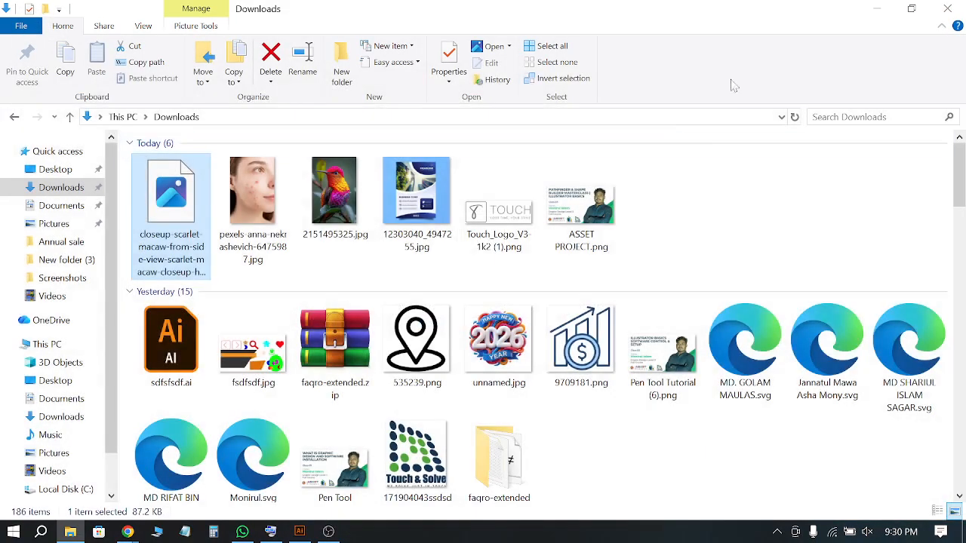
Return to Chrome, save the parrot preview image to Downloads as aaa.avif, and show it in File Explorer's Downloads folder
click(877, 7)
right_click(785, 351)
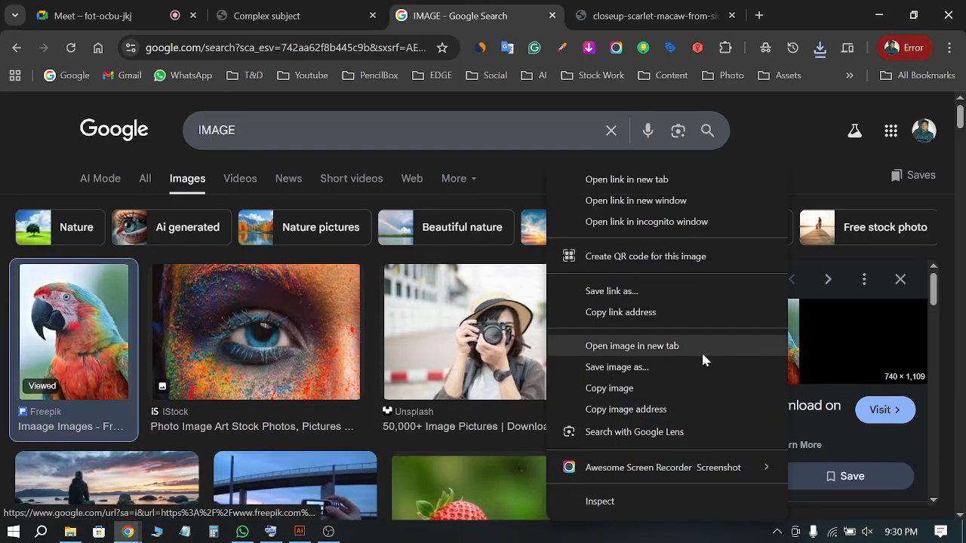
click(645, 363)
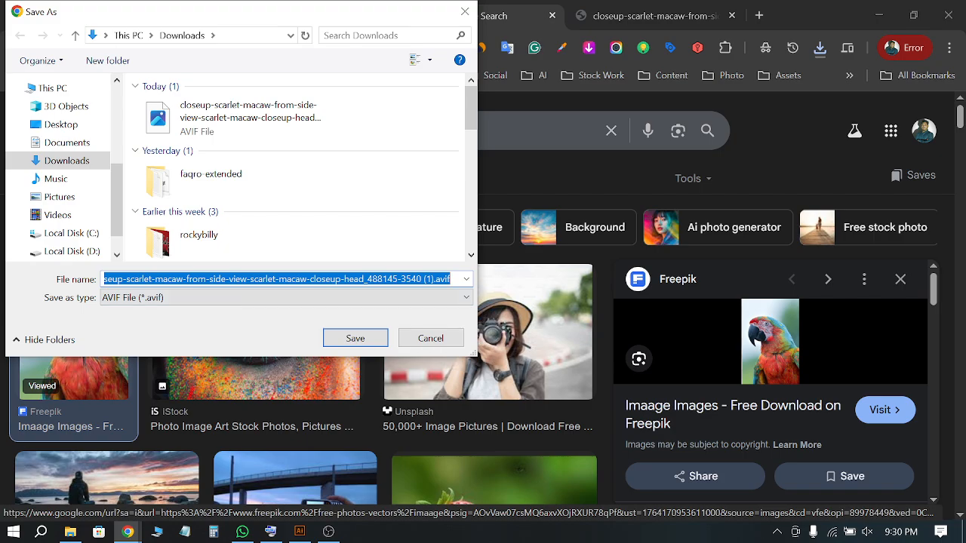
text(aaa)
click(355, 341)
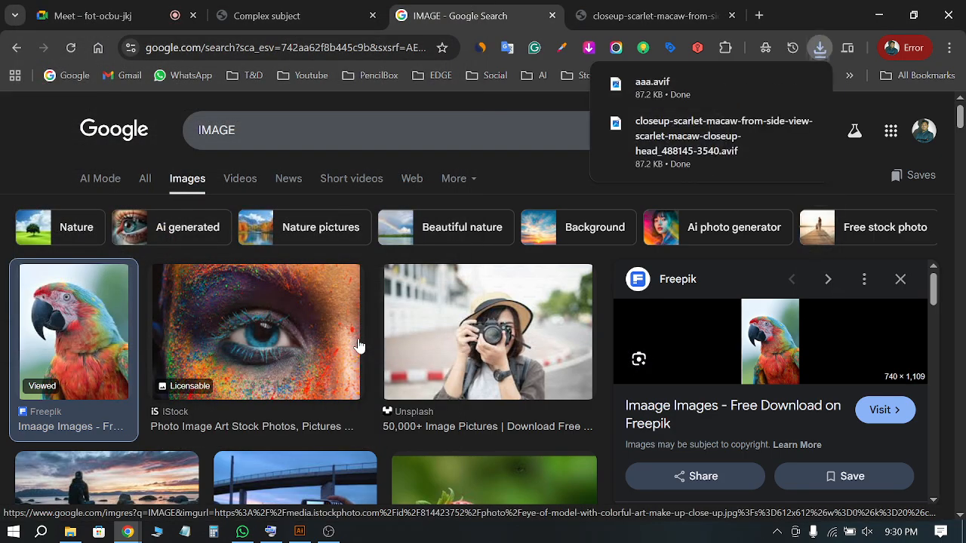
key(alt+Tab)
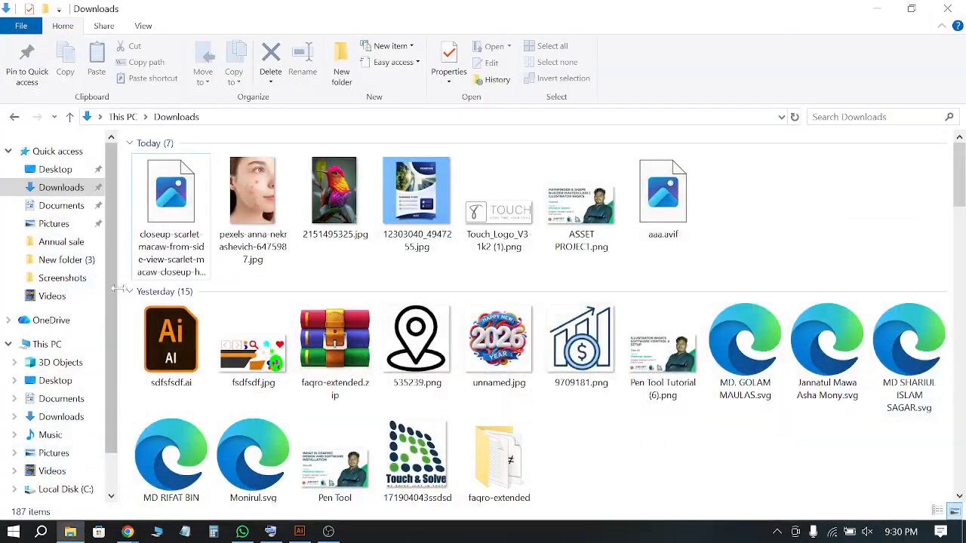
click(59, 189)
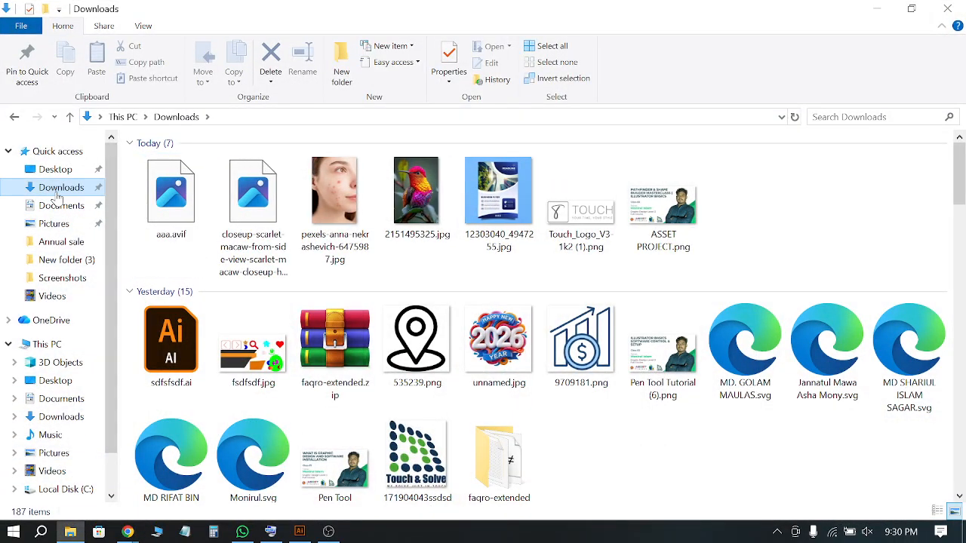
Return to Chrome, preview the Unsplash photo of the woman with a camera, and save it to Downloads under its suggested JFIF name
click(879, 7)
click(487, 336)
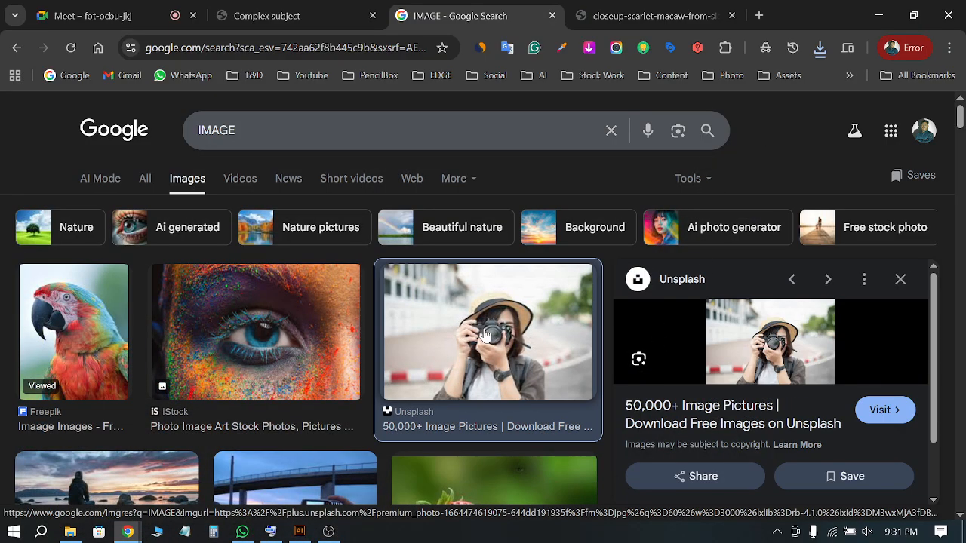
right_click(776, 340)
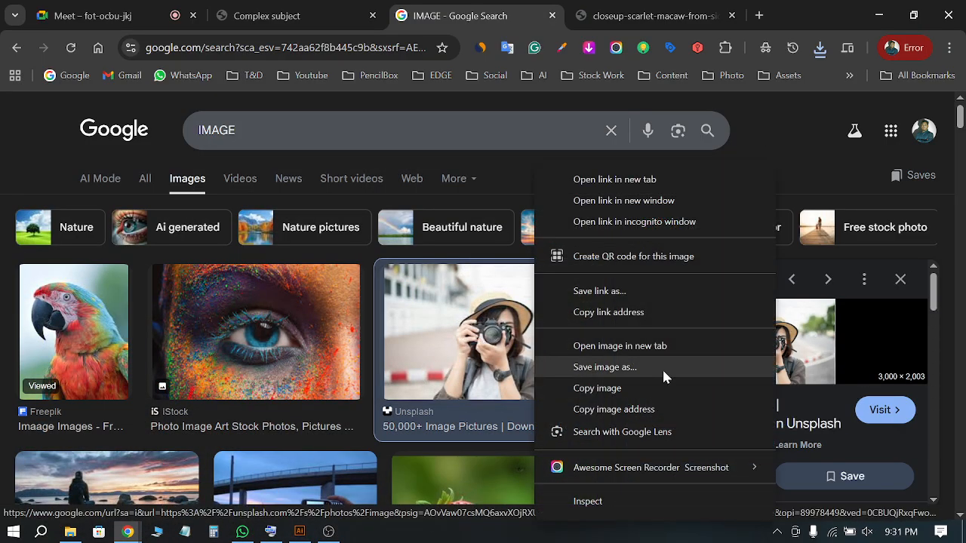
click(662, 368)
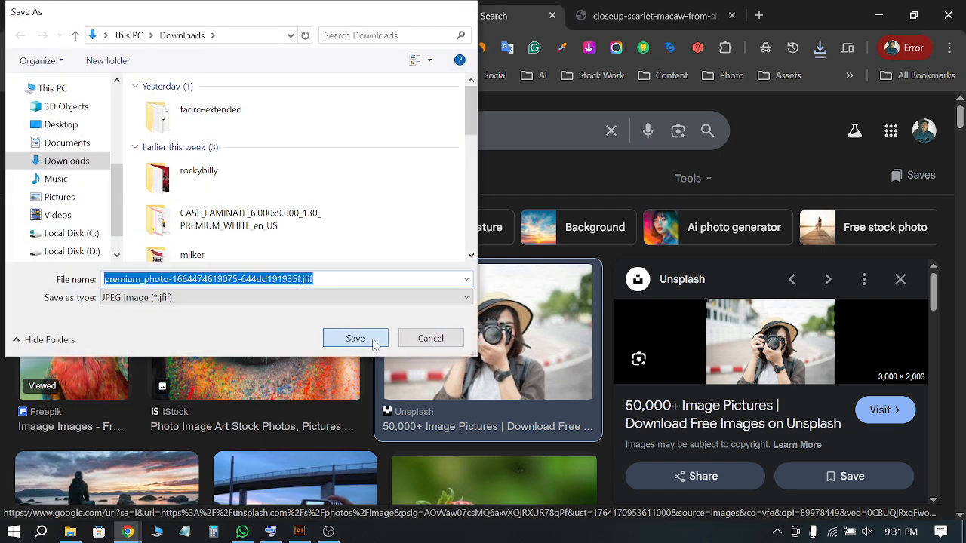
click(374, 343)
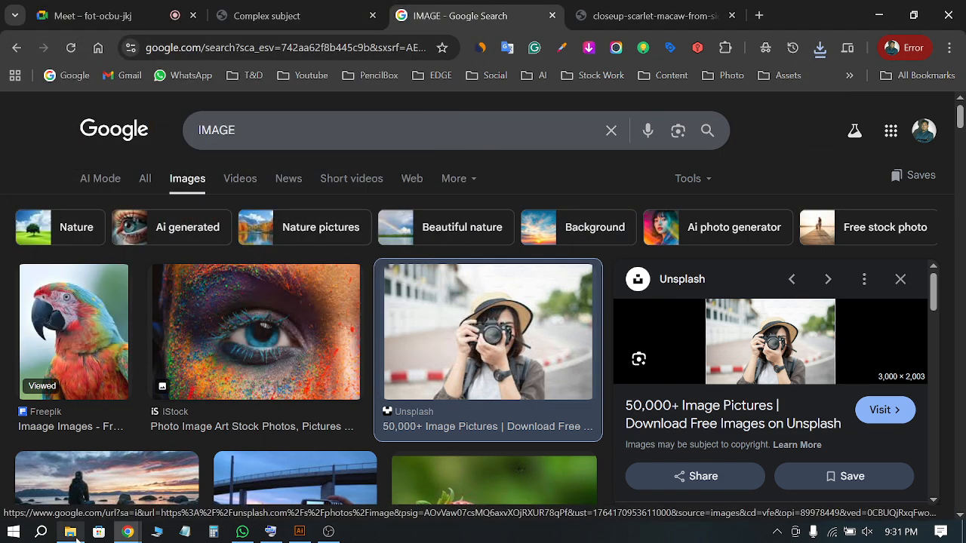
click(70, 531)
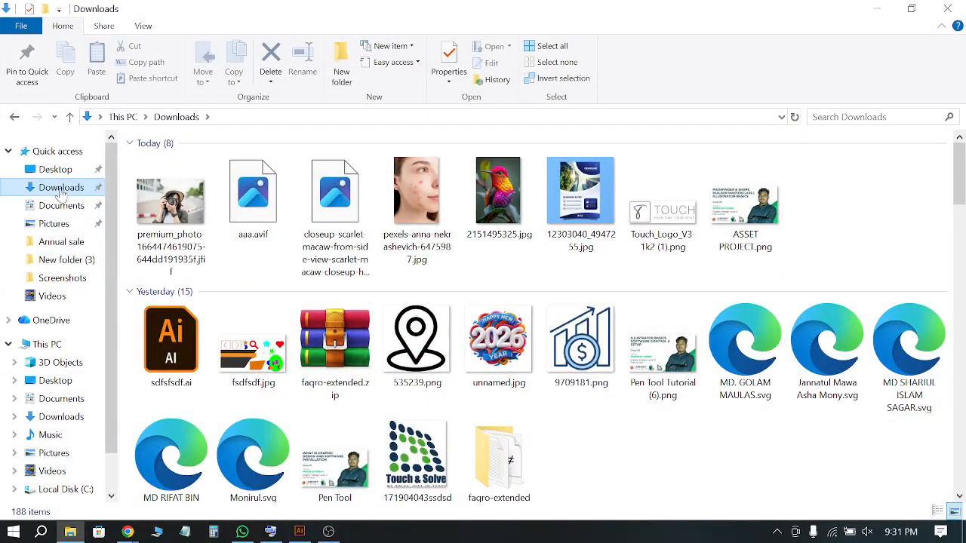
click(184, 218)
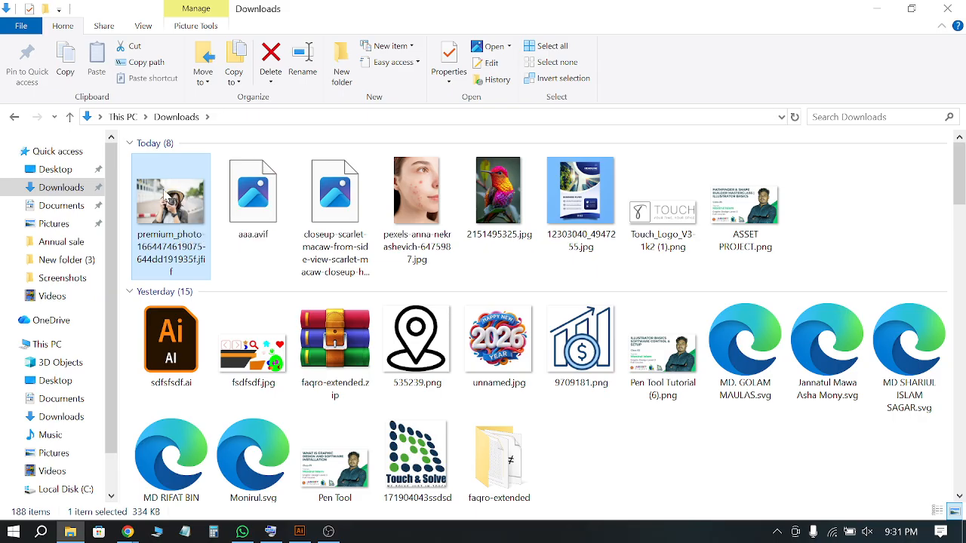
drag(172, 198, 368, 260)
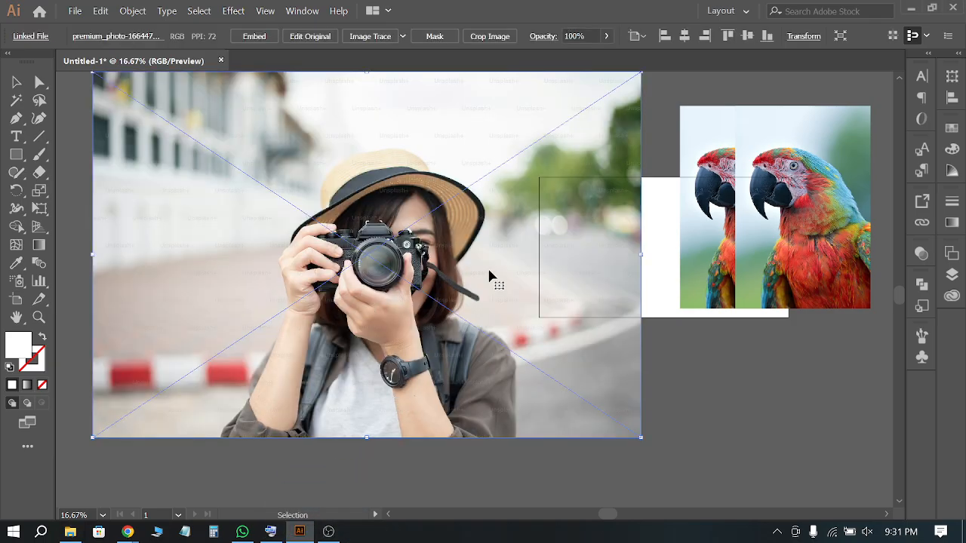
scroll(521, 257, down, 3)
drag(465, 285, 422, 234)
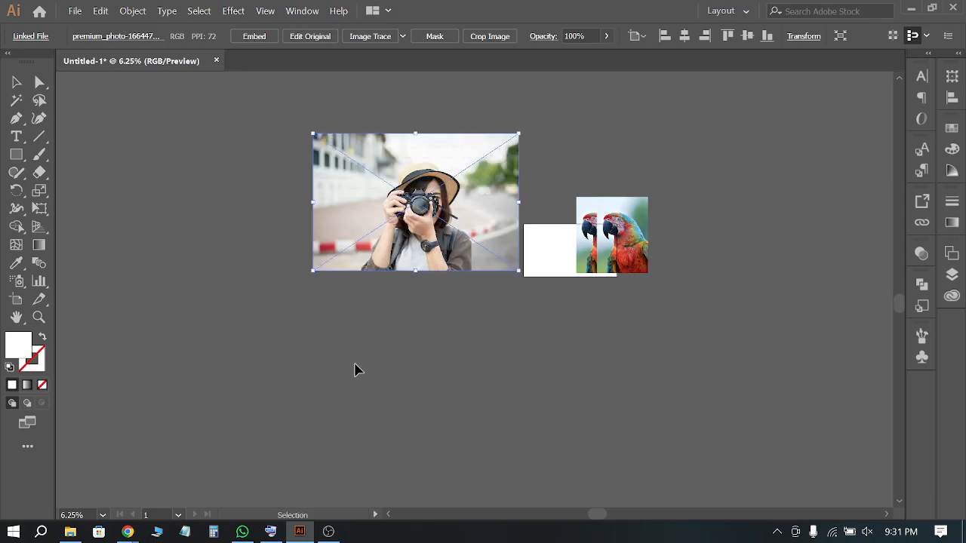
Bring the face close-up JPG from the Downloads folder into the Illustrator document, right of the parrot images, and deselect it
click(71, 532)
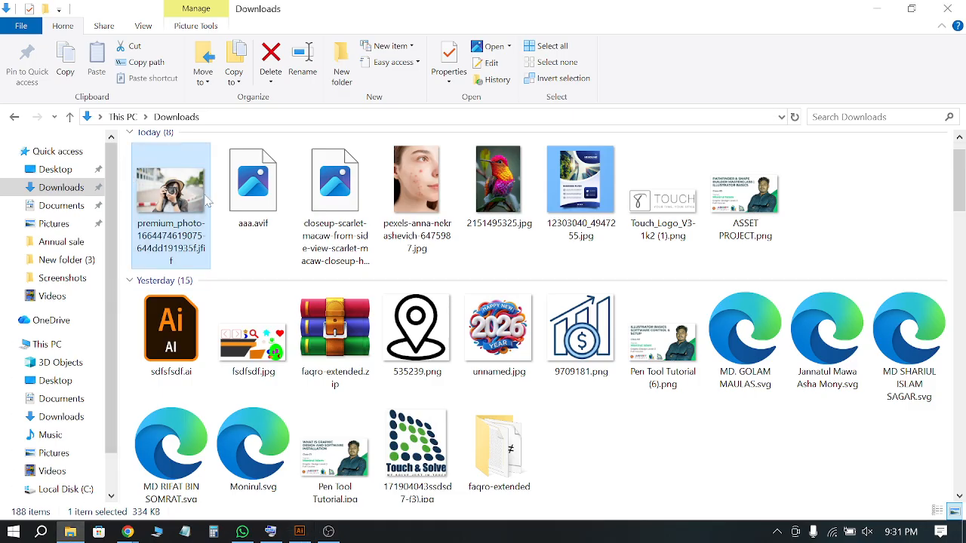
click(428, 181)
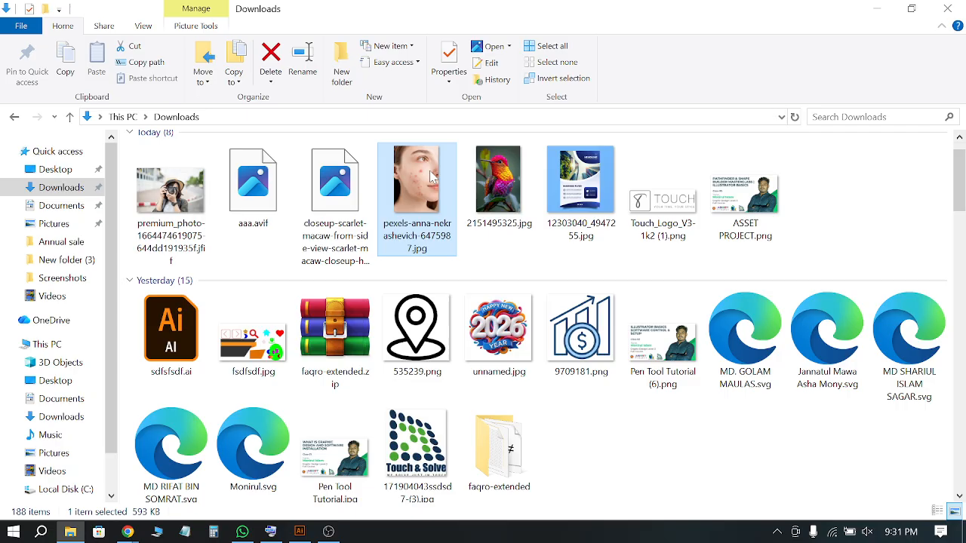
drag(429, 171, 296, 535)
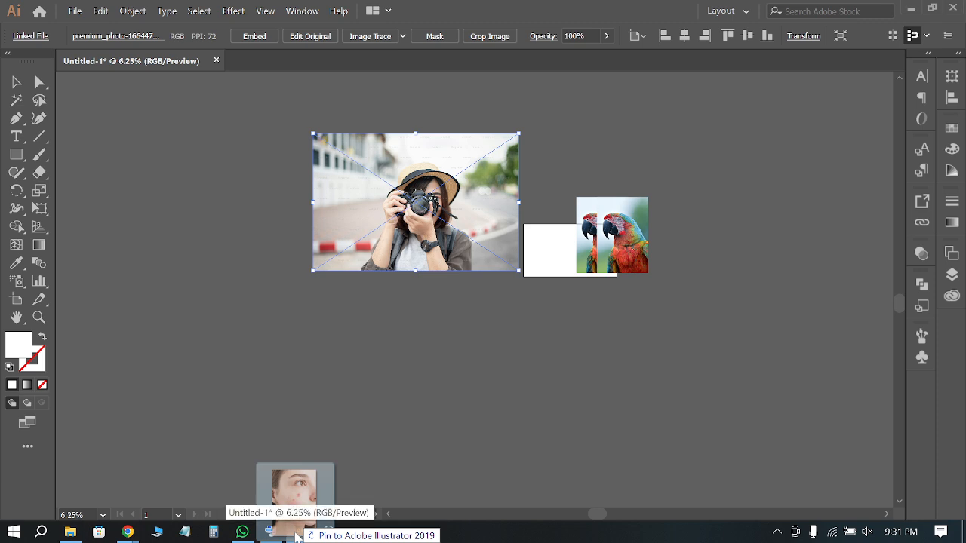
drag(296, 535, 763, 262)
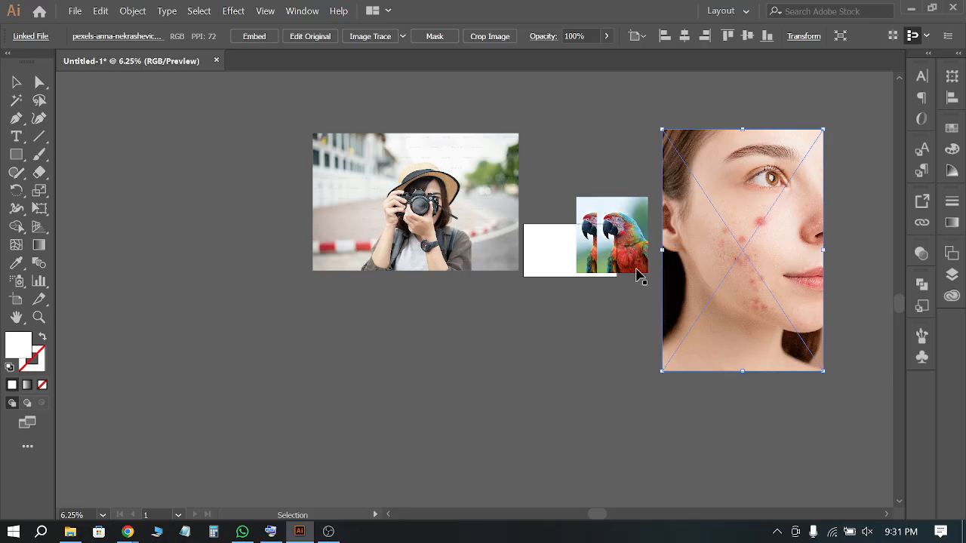
click(600, 312)
scroll(649, 231, up, 2)
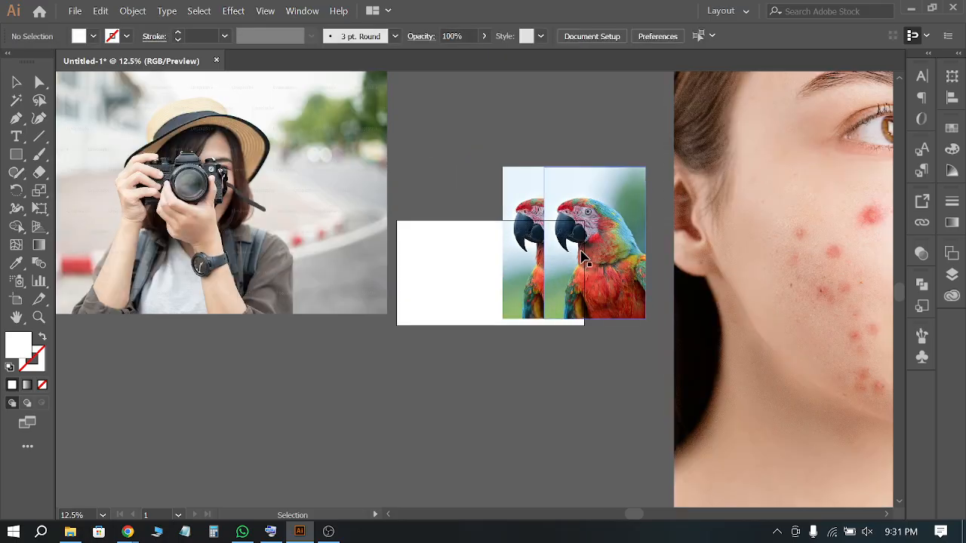
scroll(589, 261, down, 3)
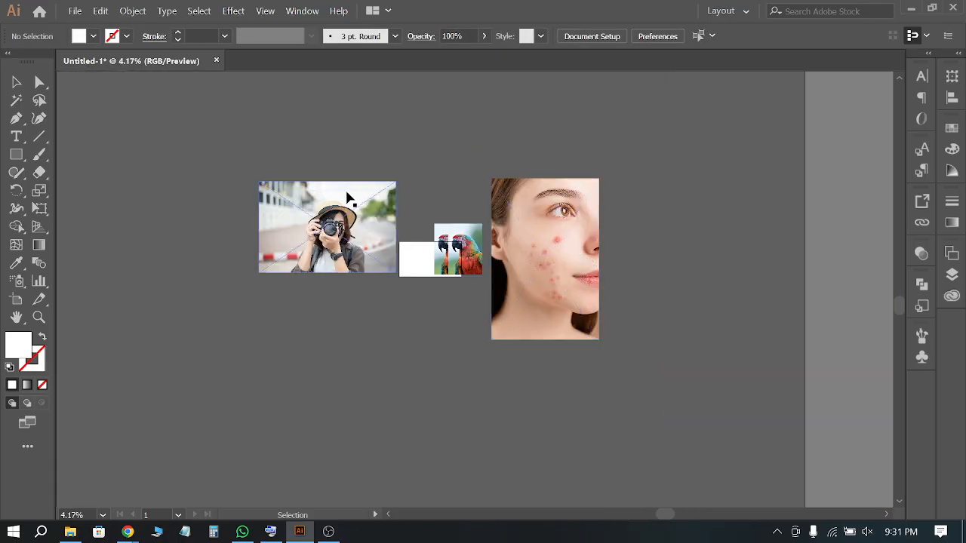
click(71, 13)
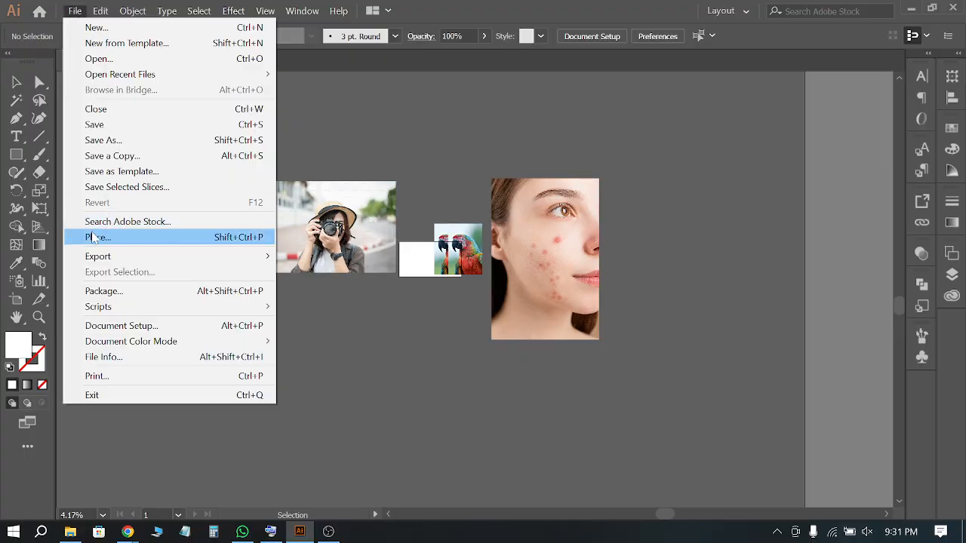
click(74, 10)
click(75, 11)
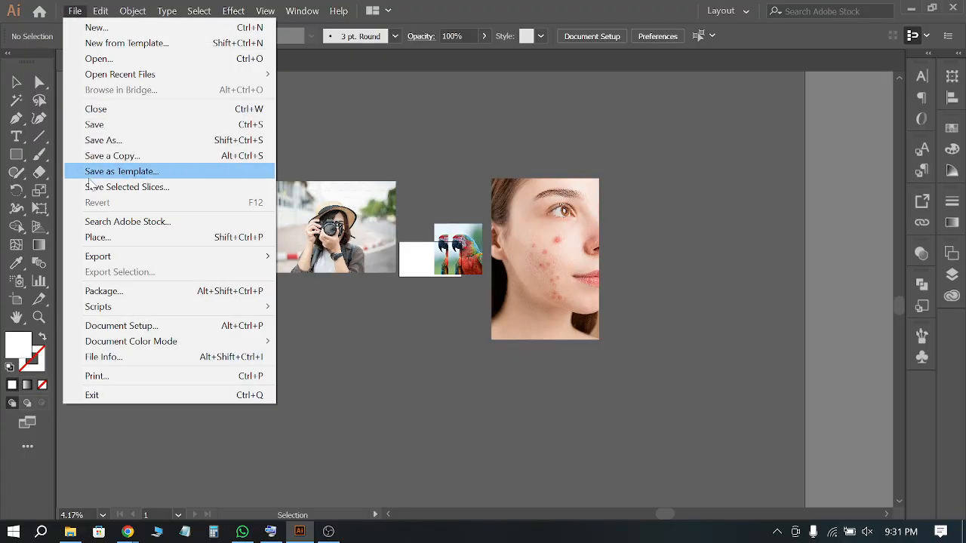
click(156, 240)
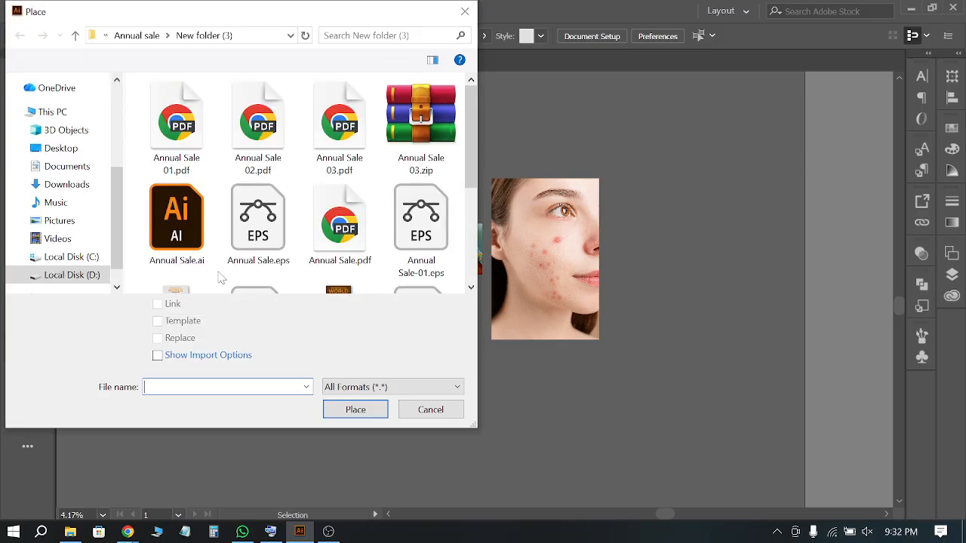
click(70, 185)
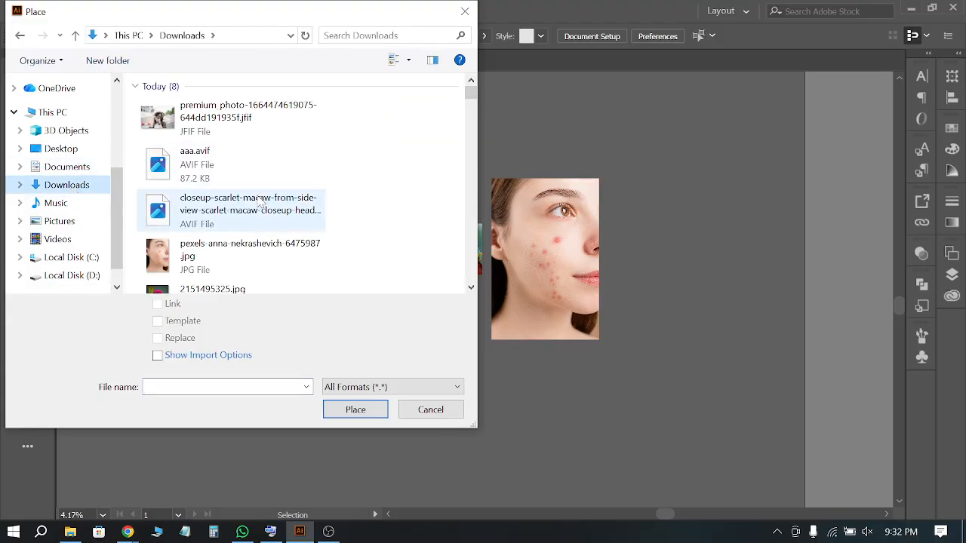
click(215, 123)
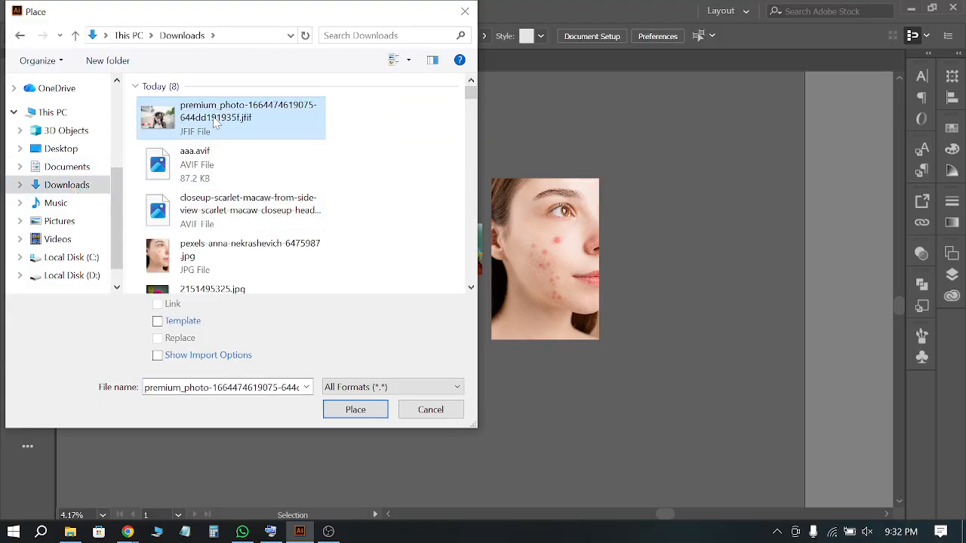
click(64, 189)
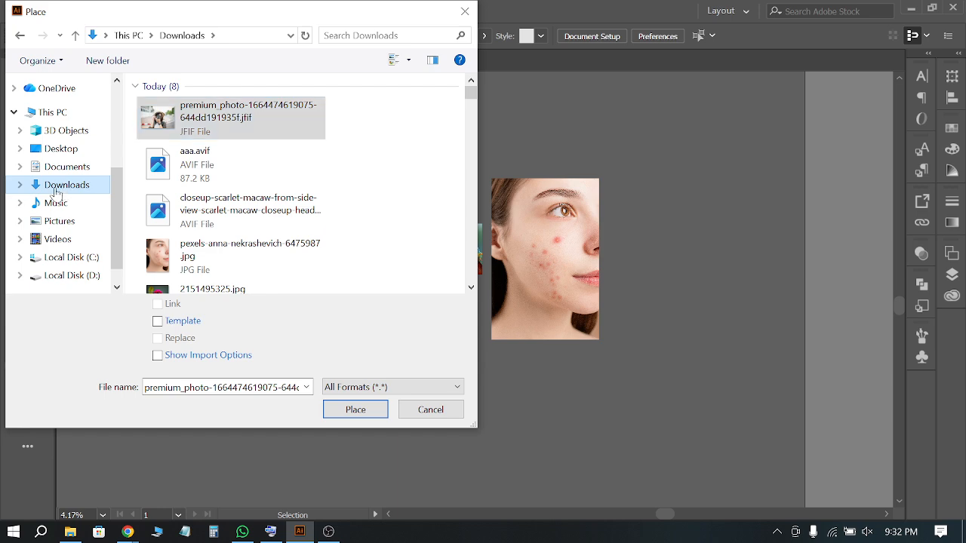
click(166, 119)
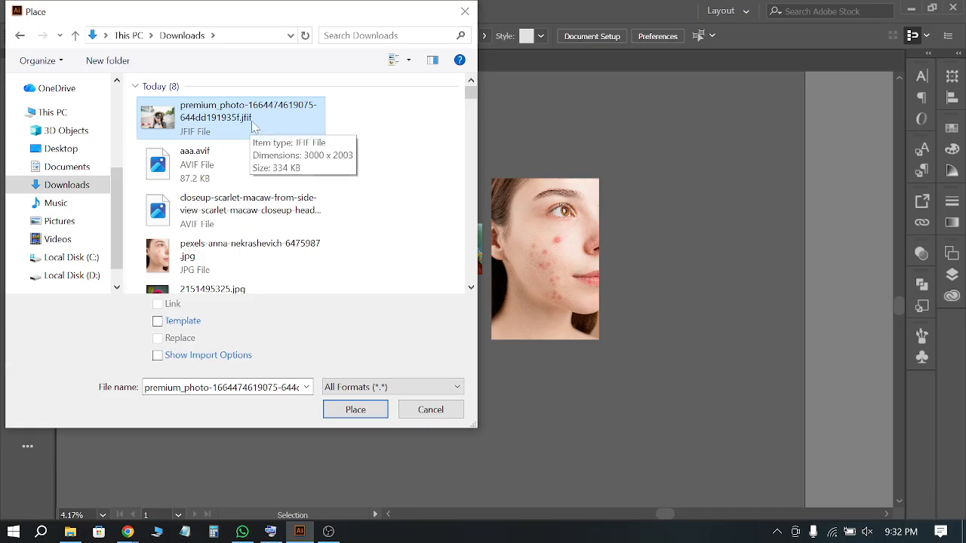
click(355, 410)
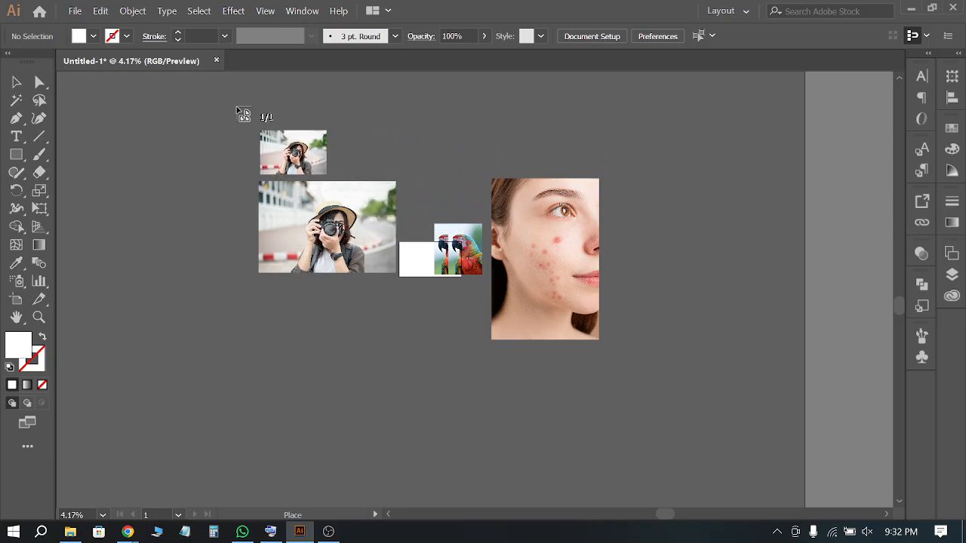
click(309, 100)
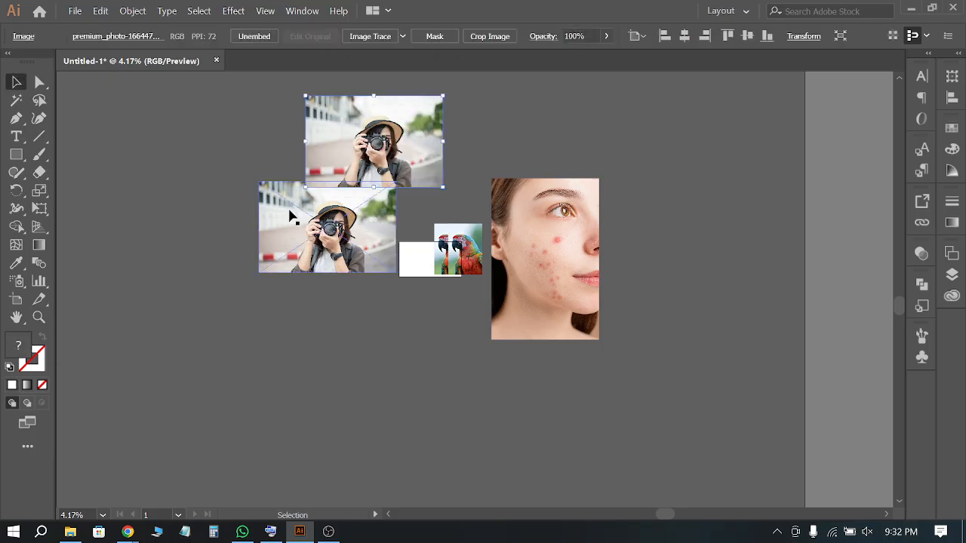
Move the newly placed camera photo up and to the right, clear of the first copy, and deselect it
scroll(384, 101, up, 1)
drag(372, 209, 482, 172)
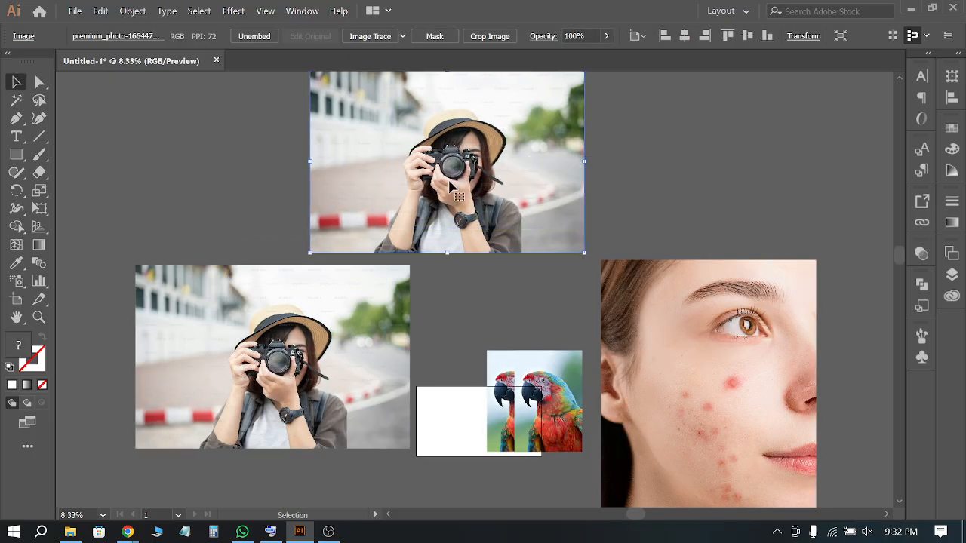
scroll(451, 183, up, 1)
scroll(469, 123, up, 1)
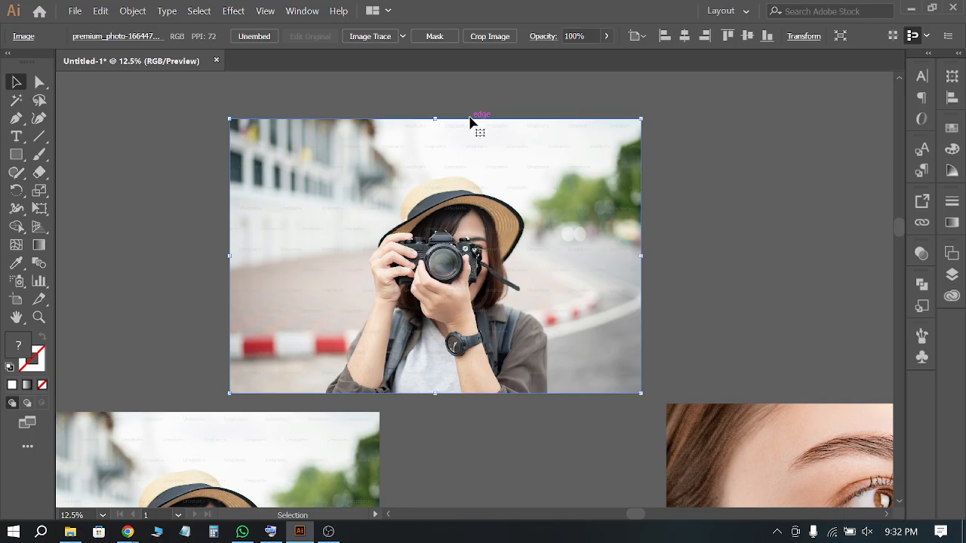
click(663, 266)
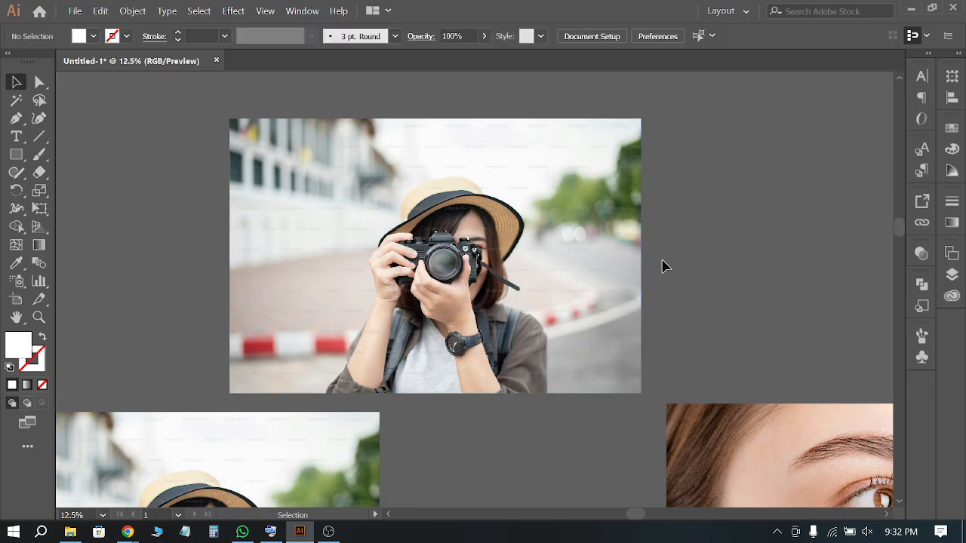
scroll(403, 185, down, 2)
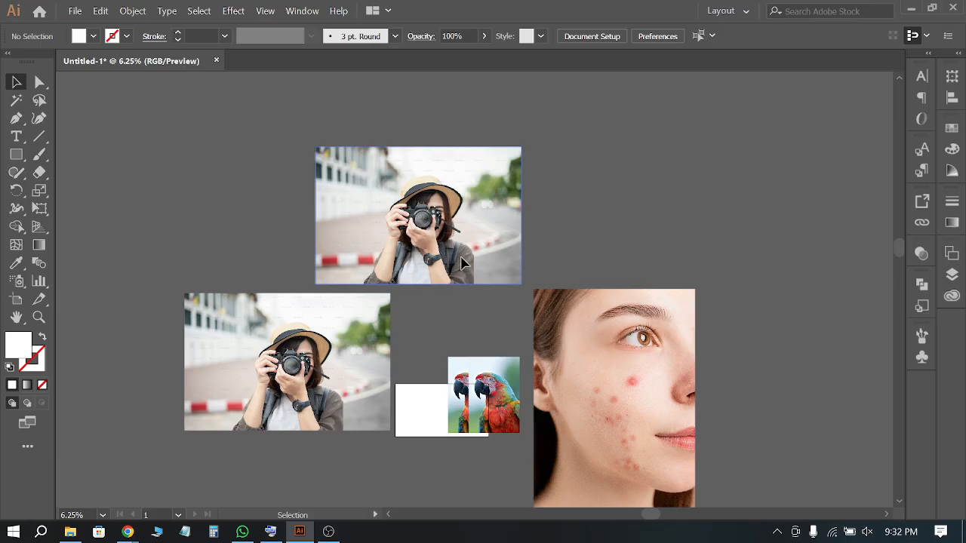
Move the upper camera photo down so it rests against the top edge of the first copy, and deselect it
drag(464, 263, 382, 272)
click(433, 335)
scroll(490, 222, down, 1)
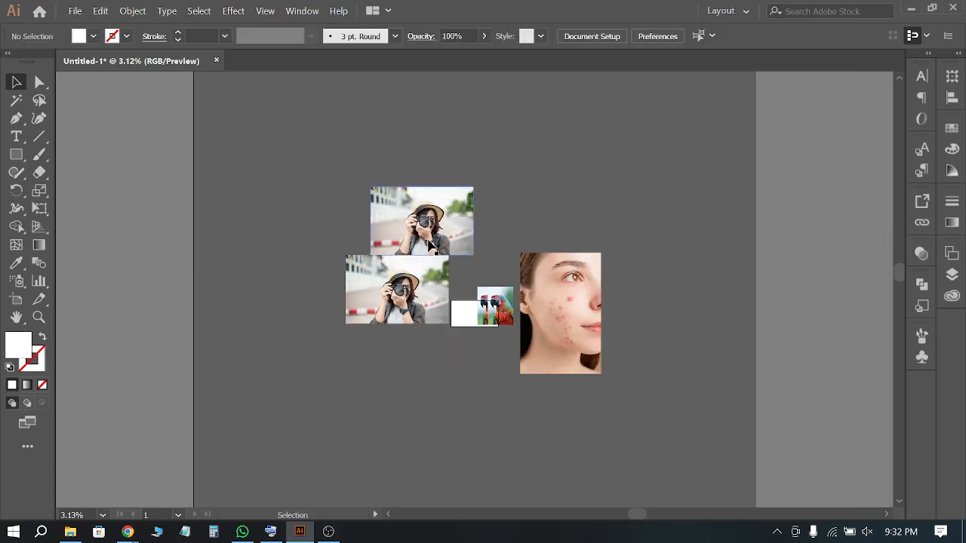
scroll(429, 244, up, 1)
scroll(566, 304, down, 1)
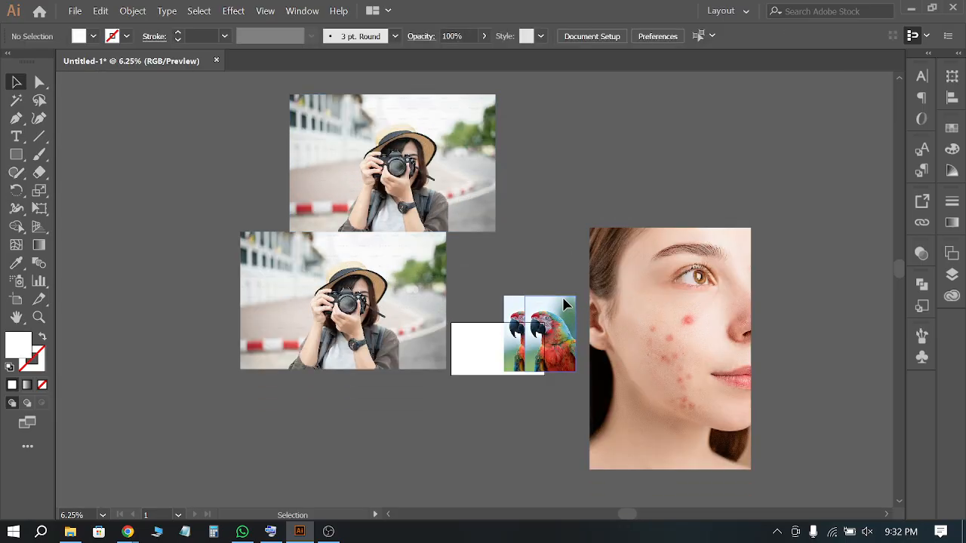
Move the front parrot image up so it sits above the other parrot, and deselect it
drag(557, 362, 550, 283)
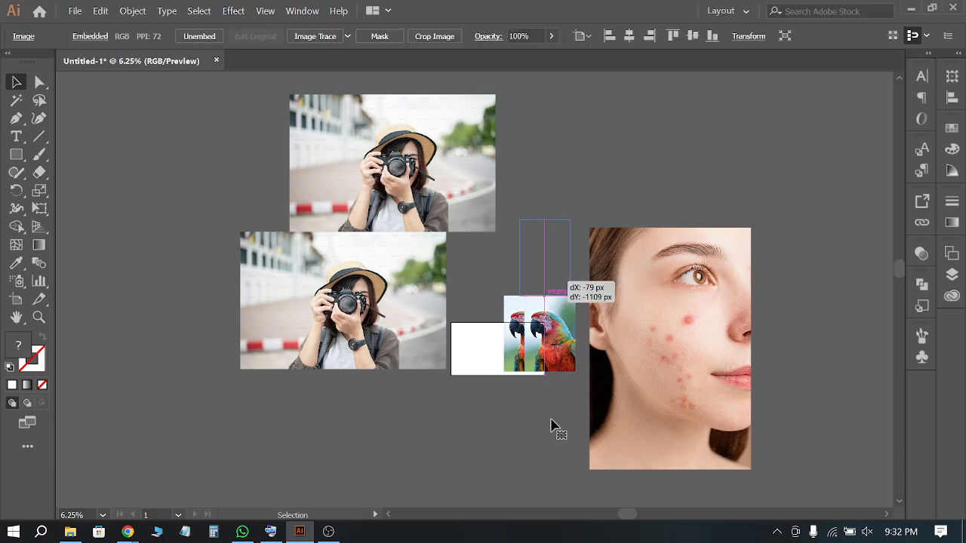
click(549, 425)
scroll(575, 206, down, 1)
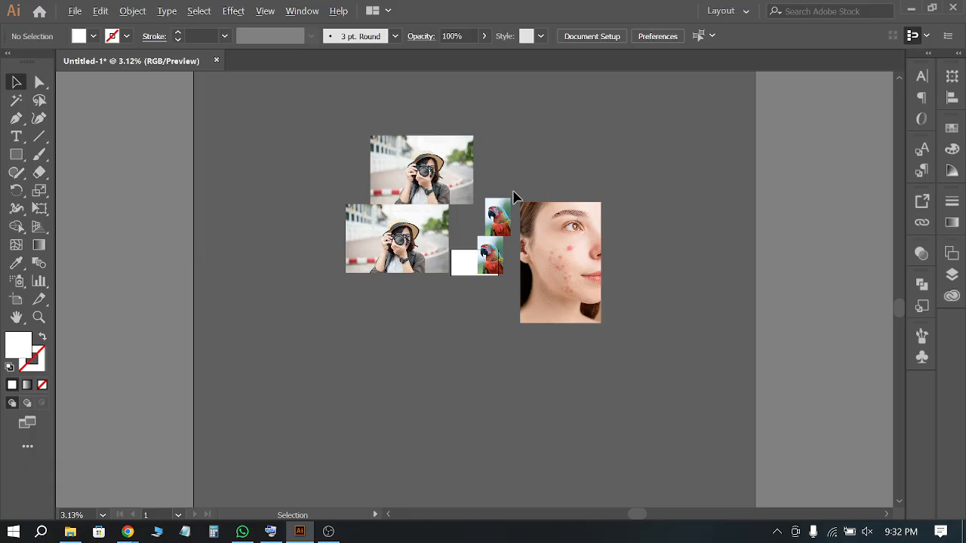
scroll(513, 196, up, 1)
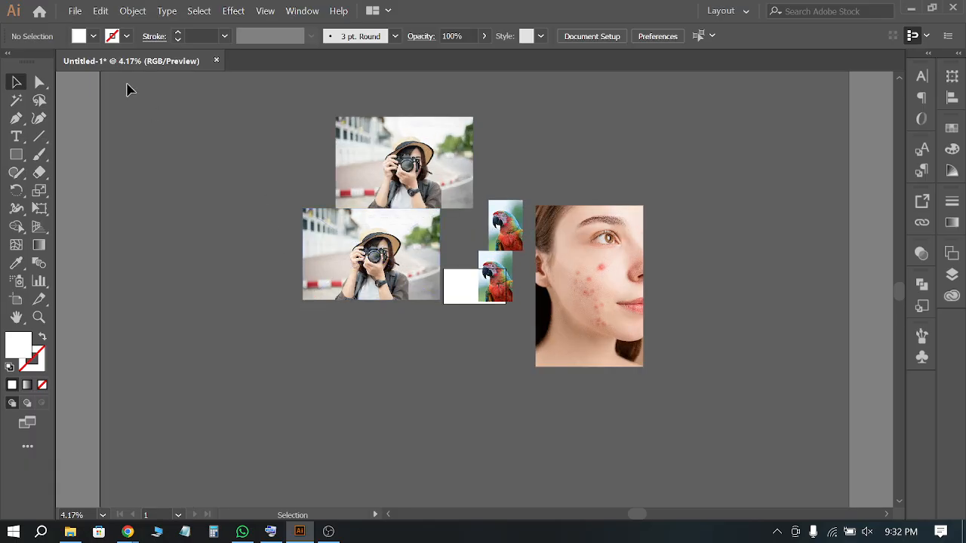
click(75, 10)
click(98, 59)
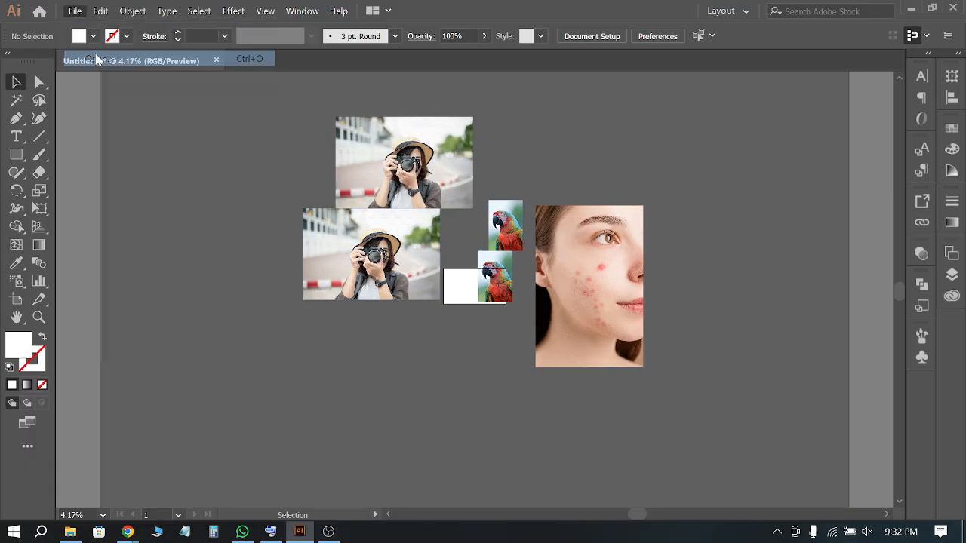
click(193, 120)
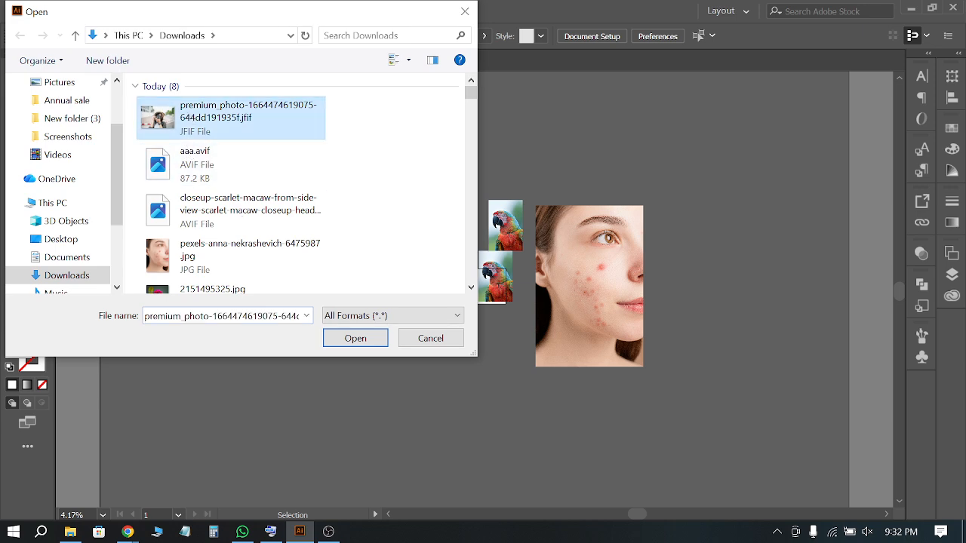
click(355, 339)
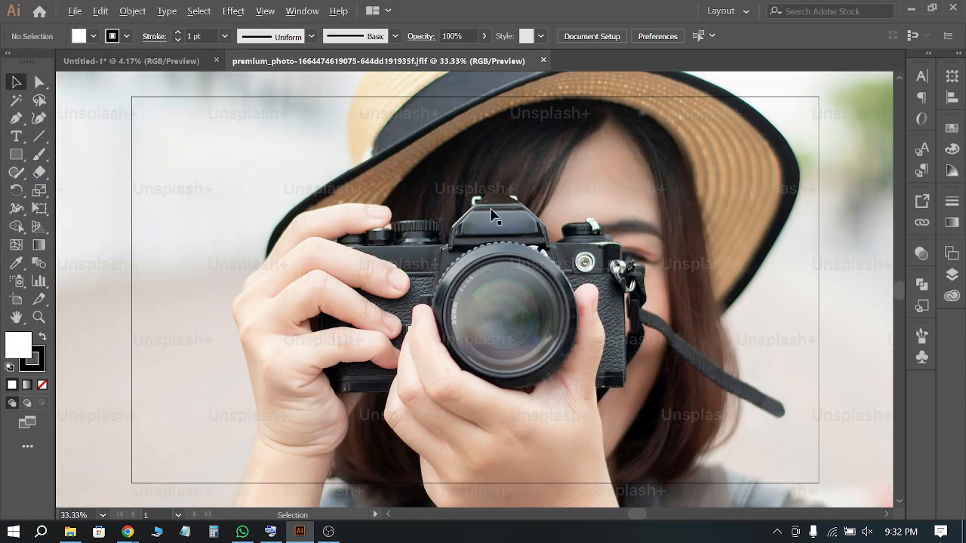
key(ctrl+minus)
key(ctrl+minus)
key(ctrl+minus)
key(ctrl+minus)
Copy the camera photo from its own document into Untitled-1, below the other two camera photos, and deselect it
click(187, 63)
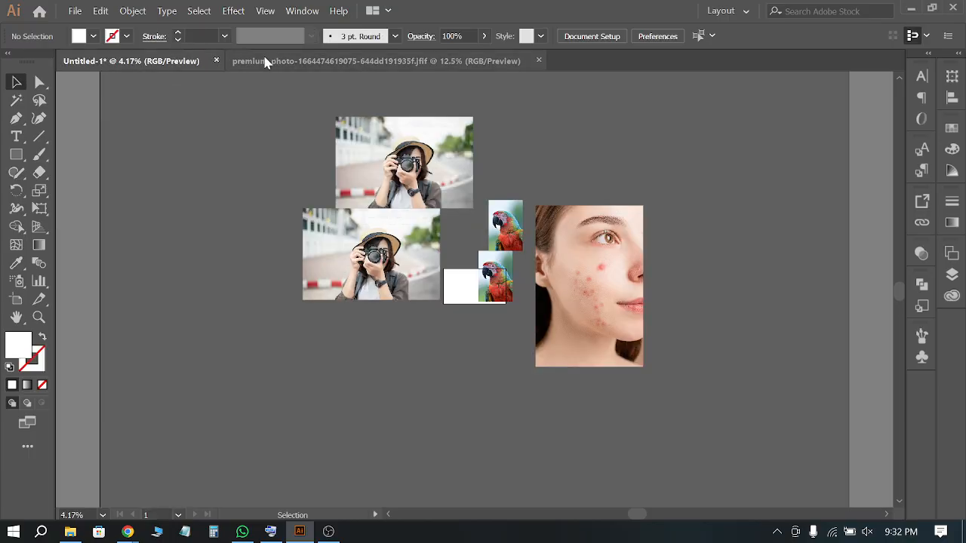
click(264, 61)
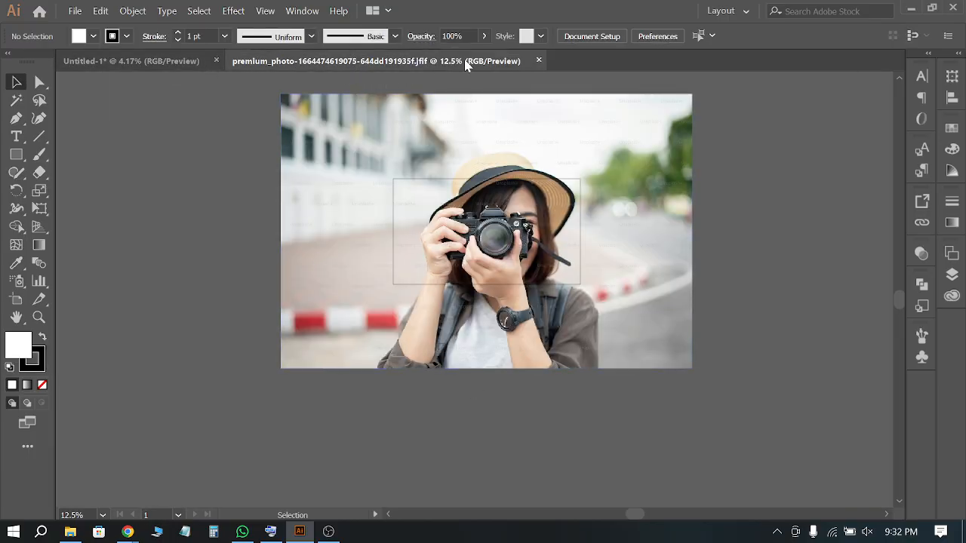
click(157, 63)
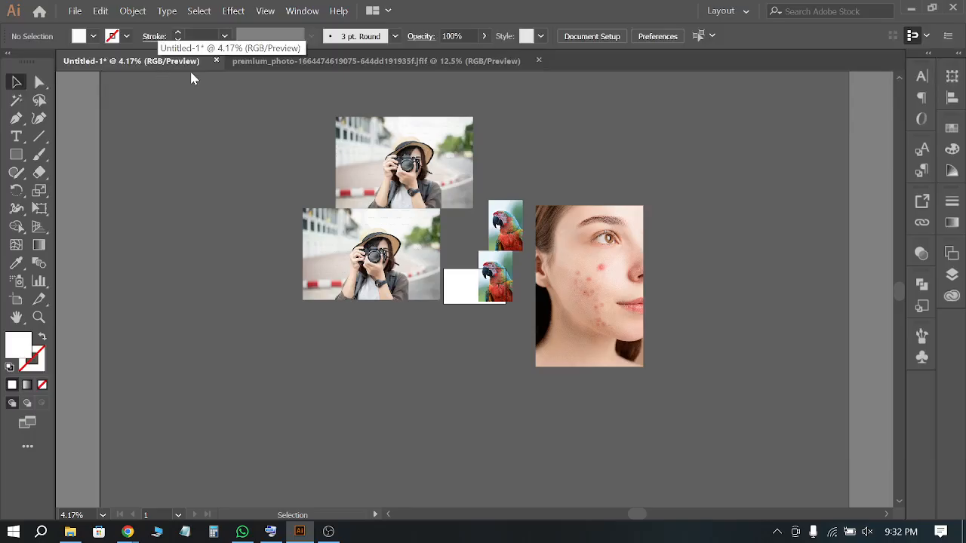
click(362, 65)
drag(618, 185, 184, 65)
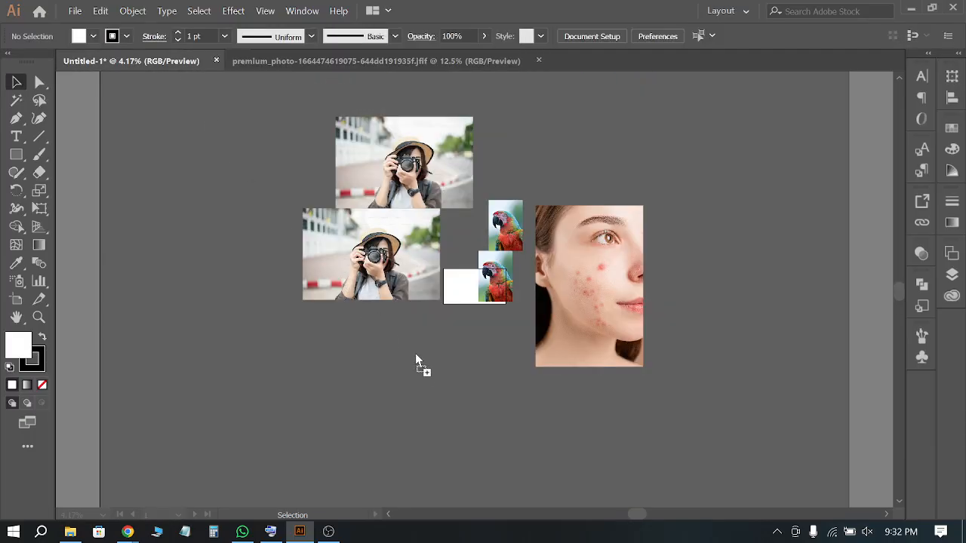
drag(415, 361, 417, 360)
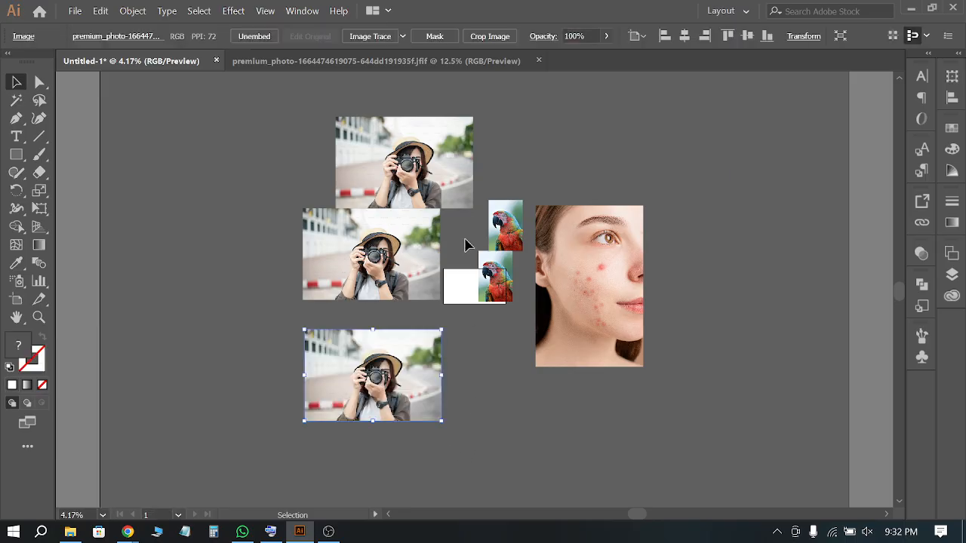
click(410, 63)
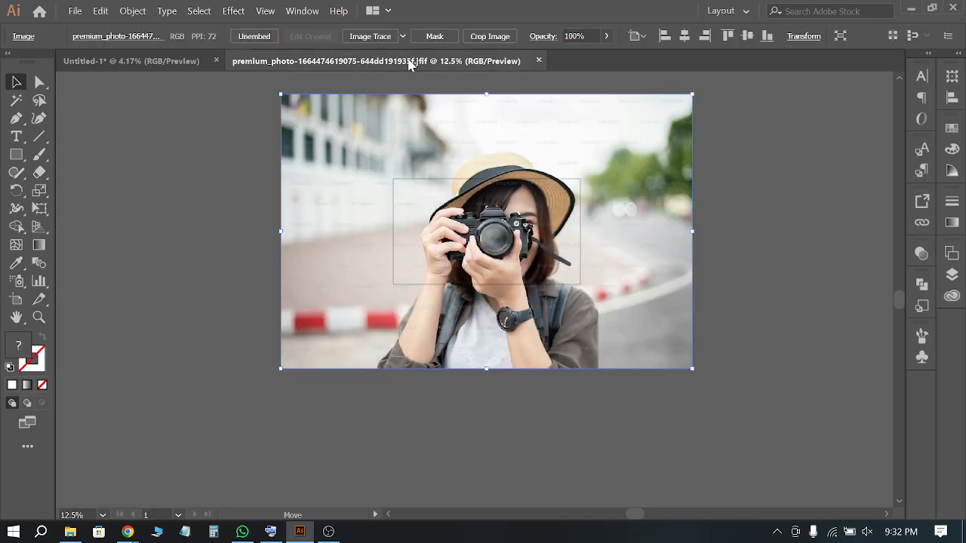
click(156, 60)
click(500, 428)
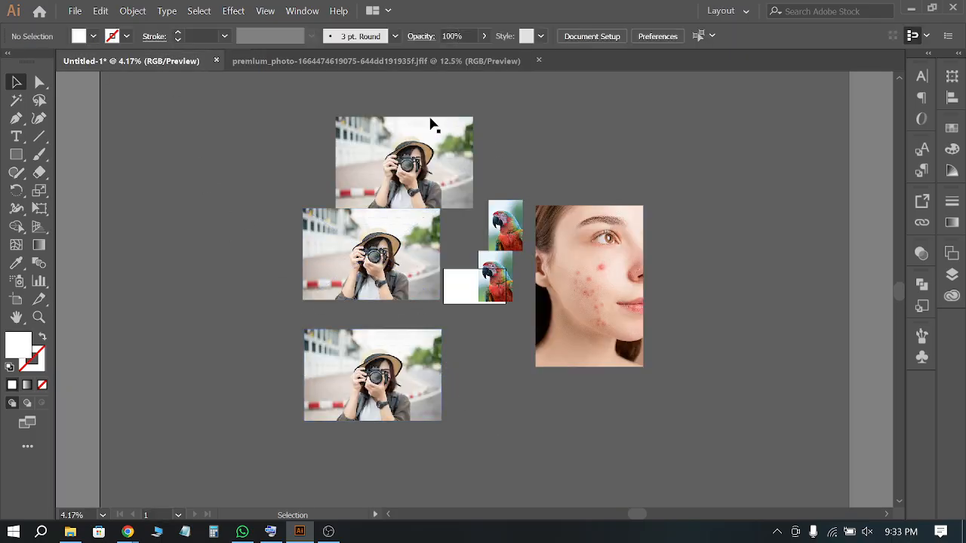
Use Place to import 2151495325.jpg from Downloads, positioning the hummingbird image above the face close-up
click(73, 11)
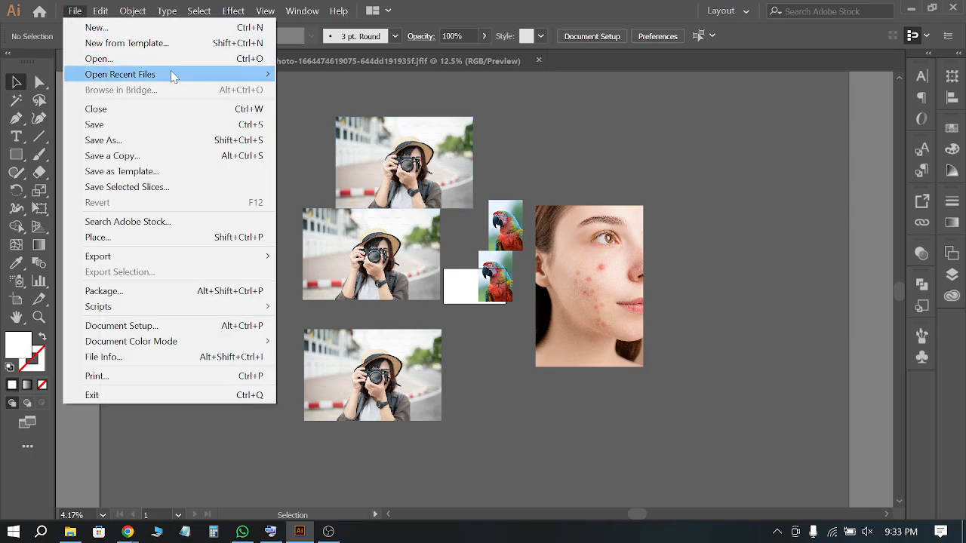
click(123, 239)
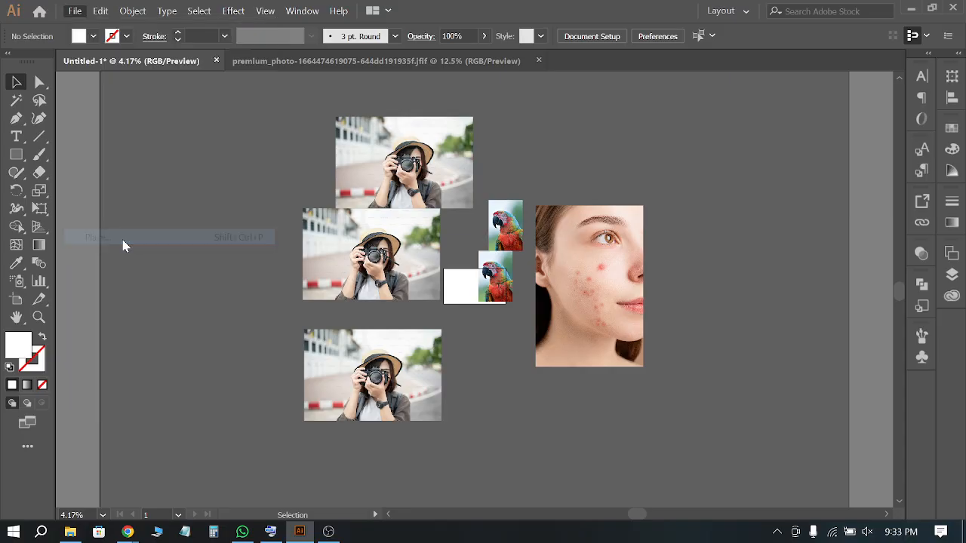
scroll(205, 240, down, 3)
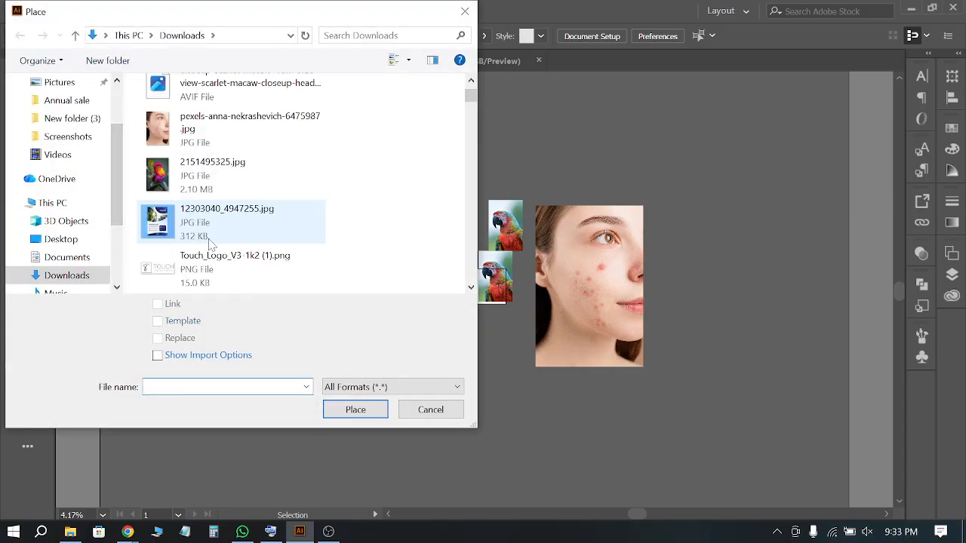
click(210, 176)
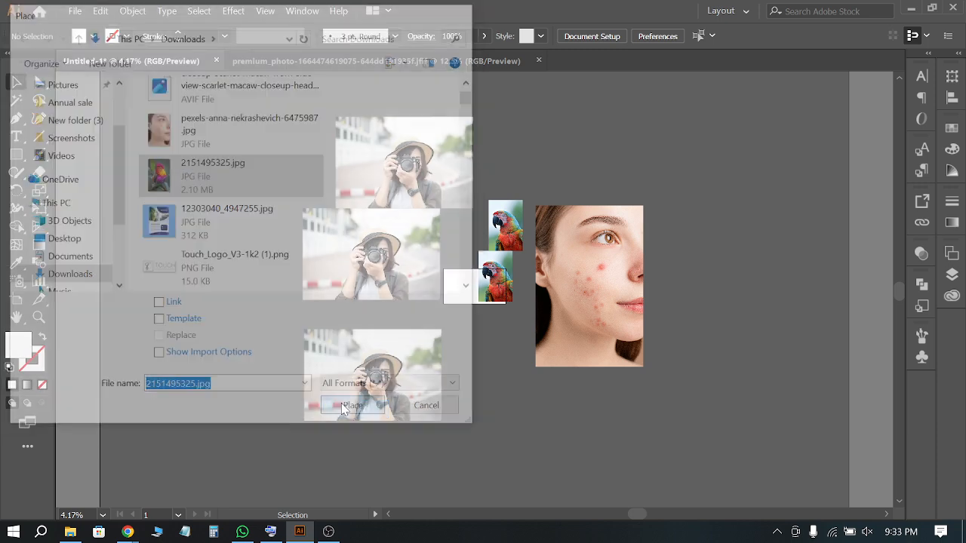
click(353, 409)
click(511, 130)
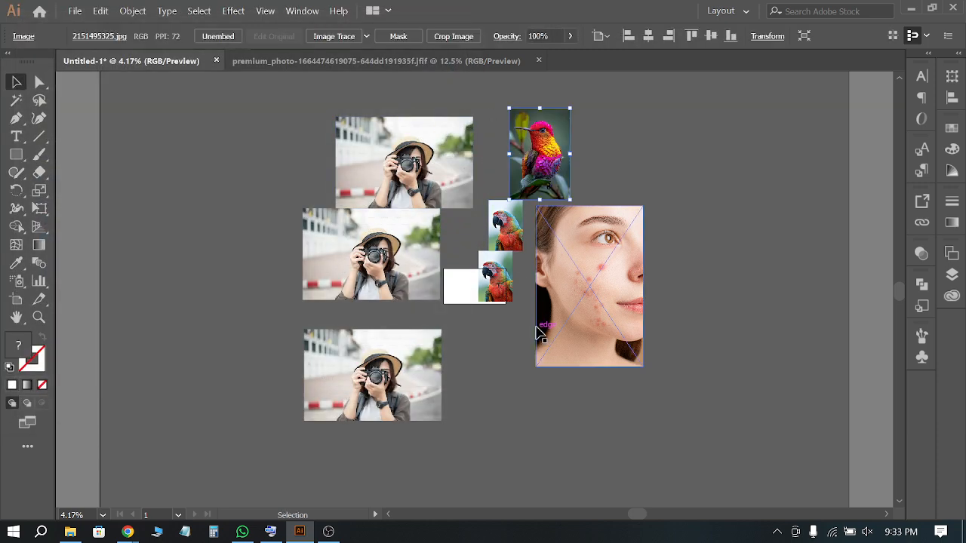
Scale all images down together, position the group across the artboard's upper edge, and deselect them
scroll(559, 130, up, 4)
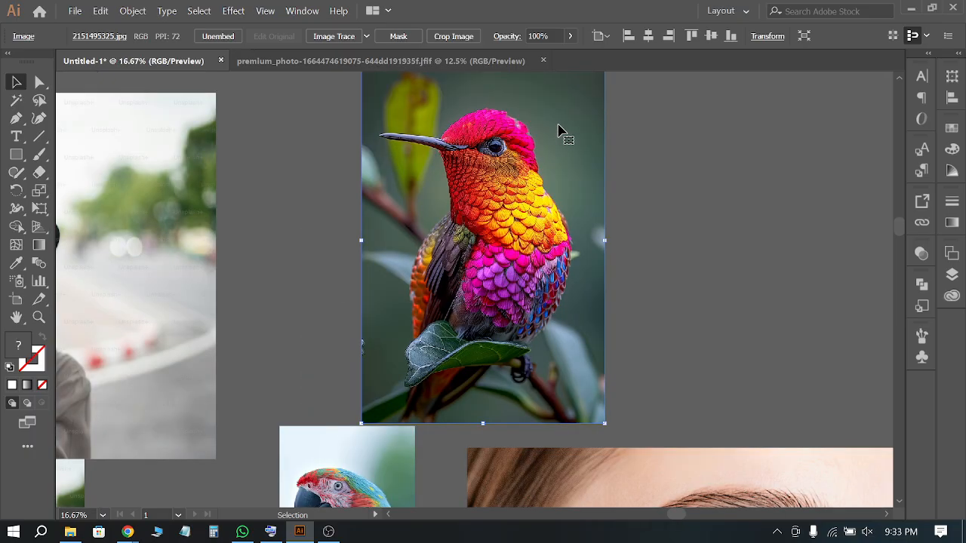
scroll(558, 129, down, 1)
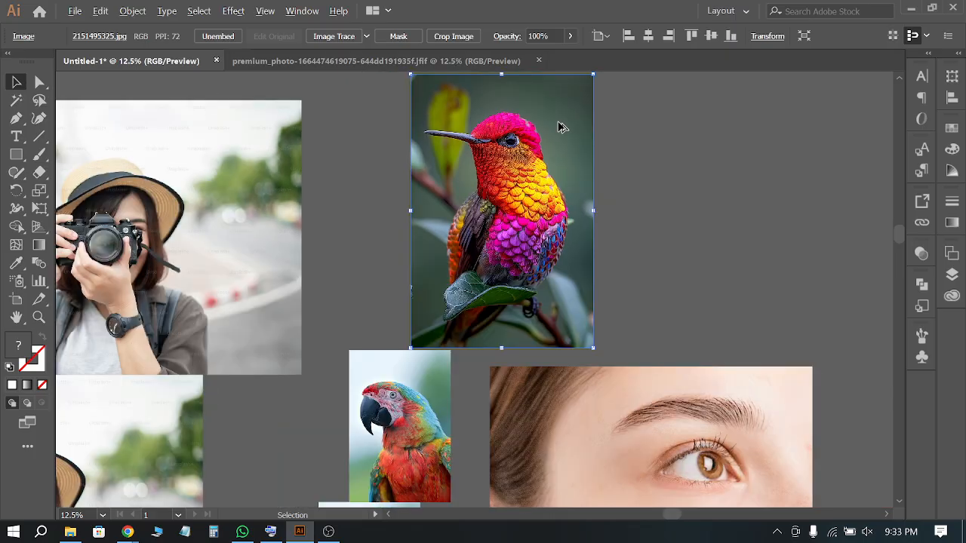
scroll(559, 128, down, 1)
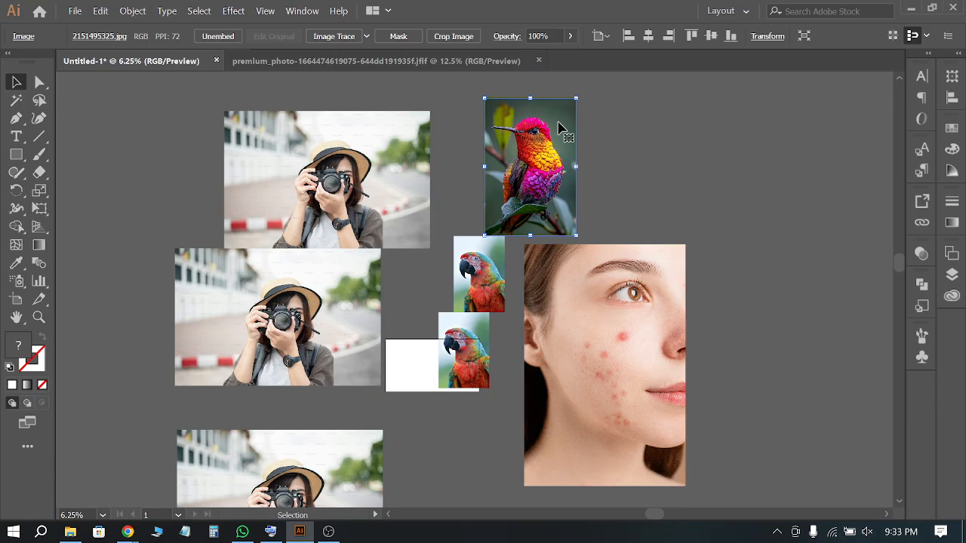
scroll(517, 167, down, 2)
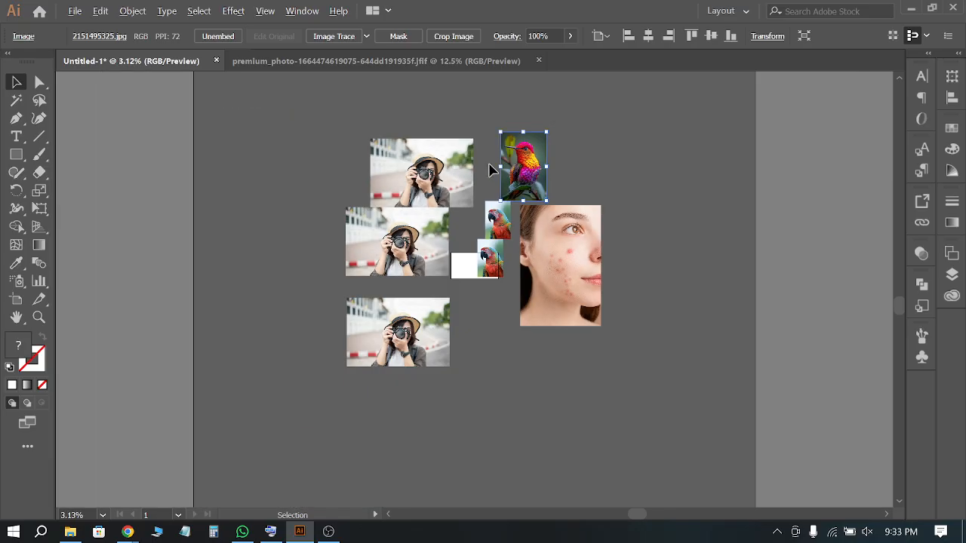
key(ctrl+a)
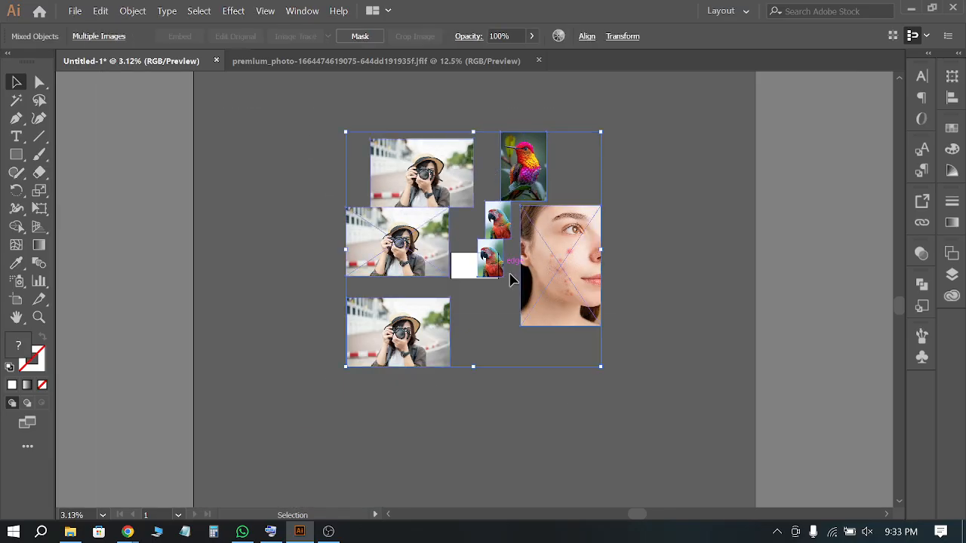
drag(492, 201, 491, 247)
scroll(491, 249, up, 2)
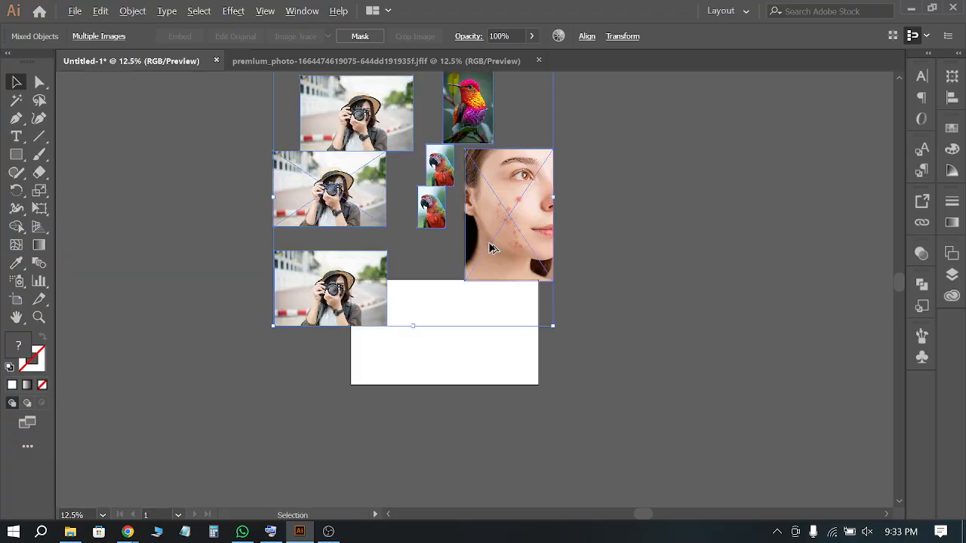
scroll(377, 319, up, 1)
click(414, 358)
Move the face close-up clear of the artboard and place the lowest camera photo in the artboard's upper-left area
drag(557, 228, 594, 209)
drag(358, 287, 423, 323)
click(521, 337)
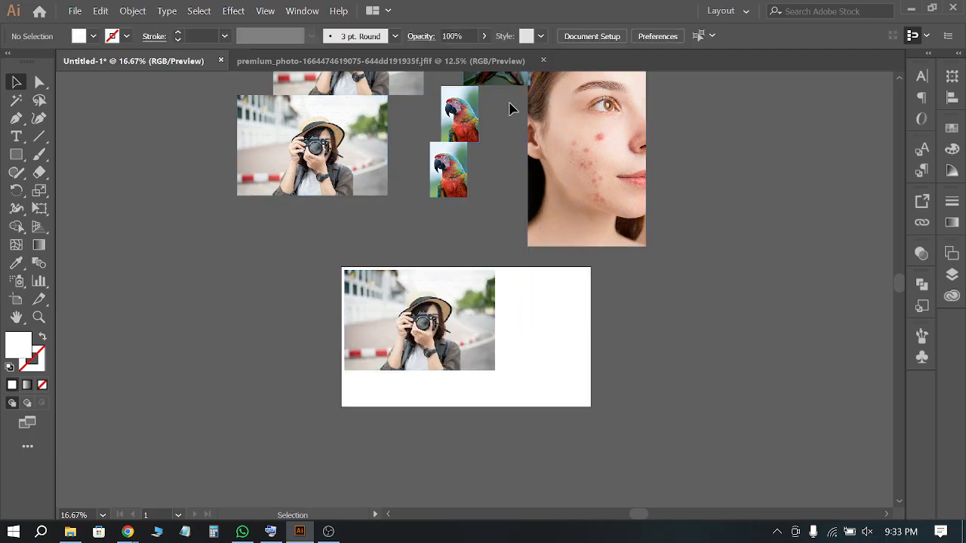
Move the upper parrot image onto the artboard beside the camera photo and enlarge it to nearly the artboard's height
scroll(476, 144, up, 1)
drag(475, 147, 557, 319)
drag(543, 364, 541, 437)
click(488, 458)
scroll(543, 421, up, 2)
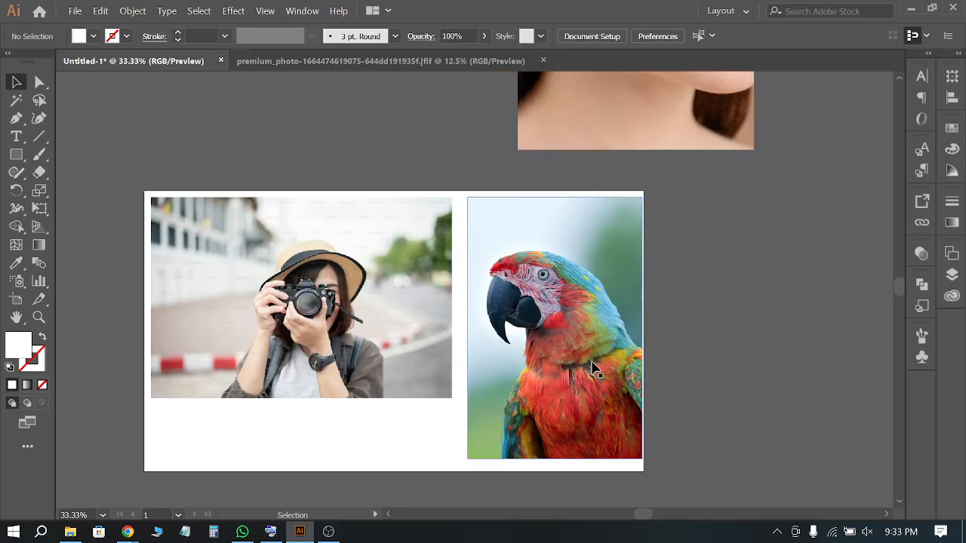
drag(598, 371, 591, 371)
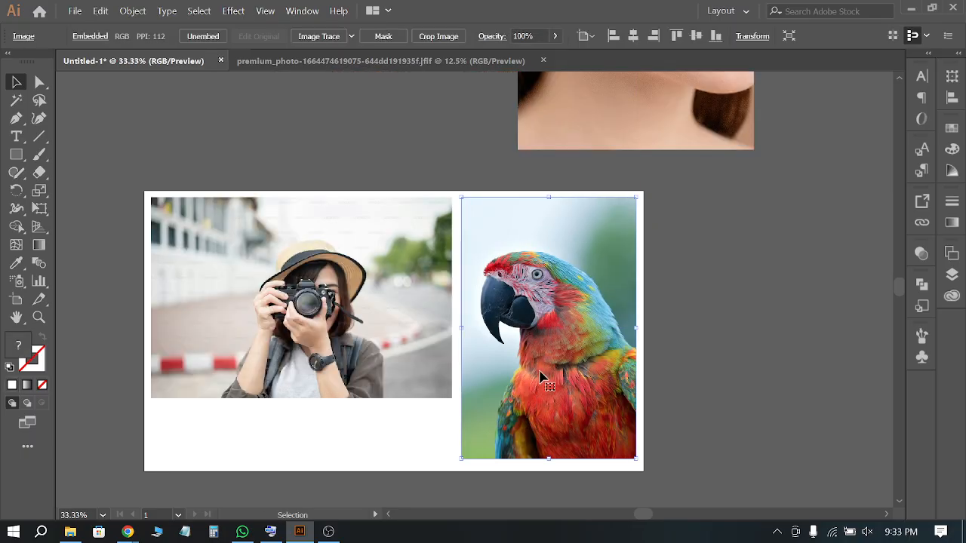
click(698, 355)
Move the artboard's camera photo up so its upper half extends beyond the artboard's top edge, and deselect it
scroll(141, 211, up, 4)
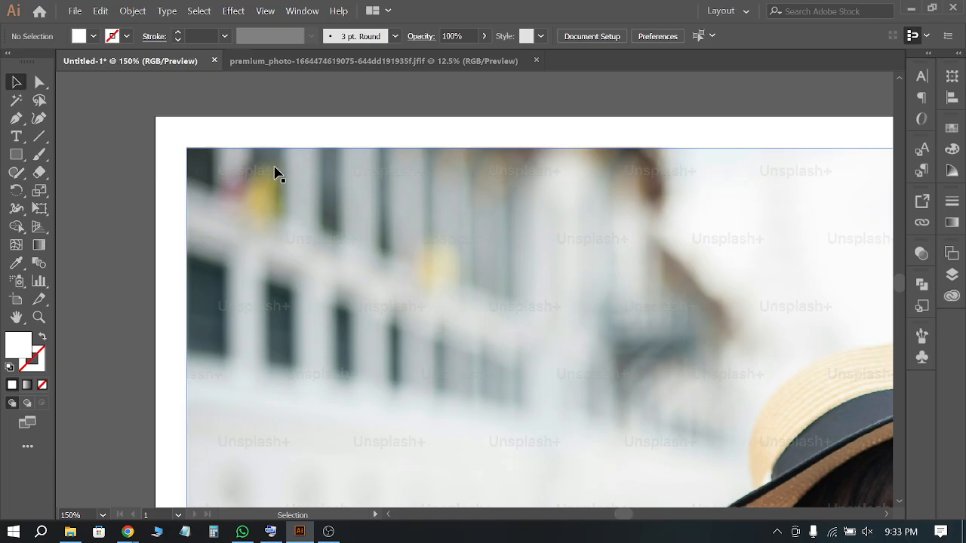
scroll(276, 173, down, 4)
scroll(261, 164, up, 4)
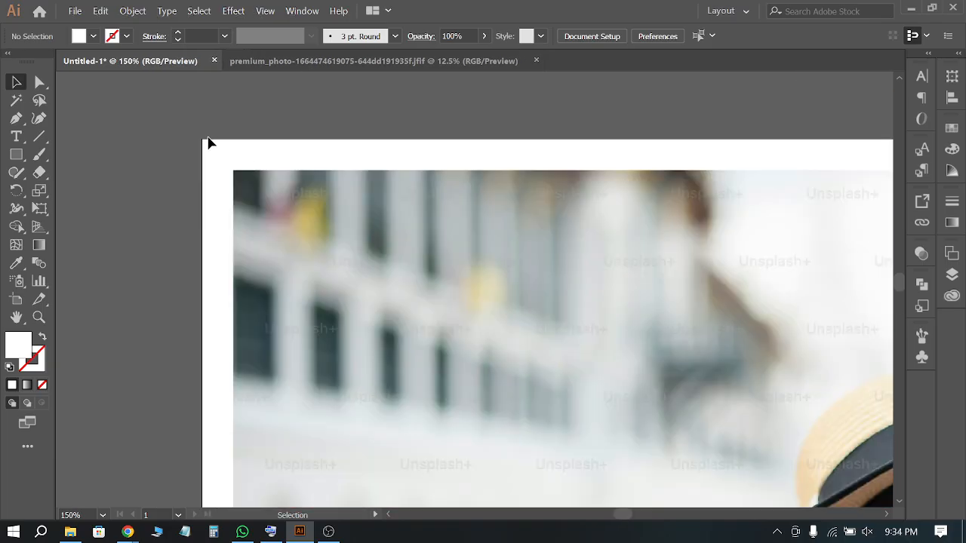
scroll(214, 170, down, 3)
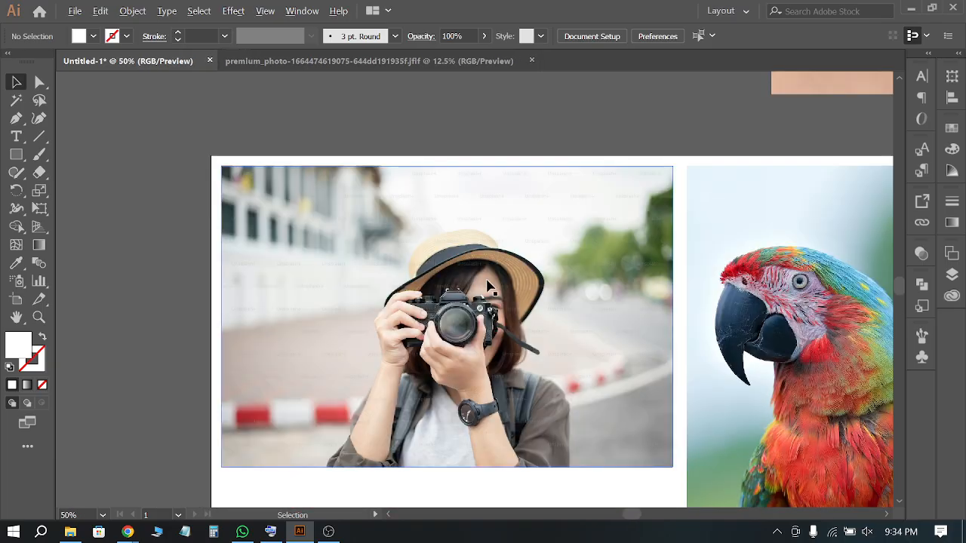
drag(493, 355, 495, 194)
scroll(442, 297, down, 2)
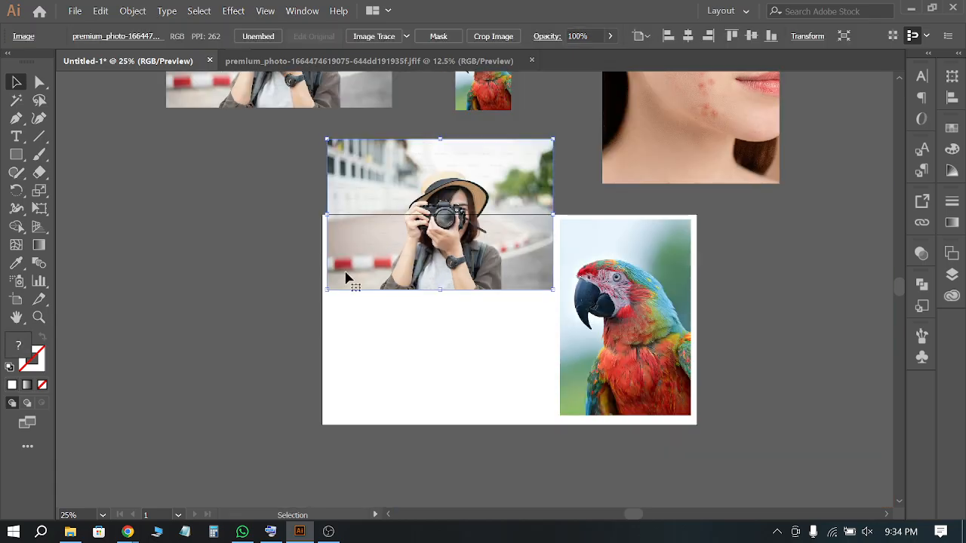
click(285, 274)
Preview the artboard's Save for Web (Legacy) export with the camera photo overhanging its upper edge, and cancel without saving
click(75, 11)
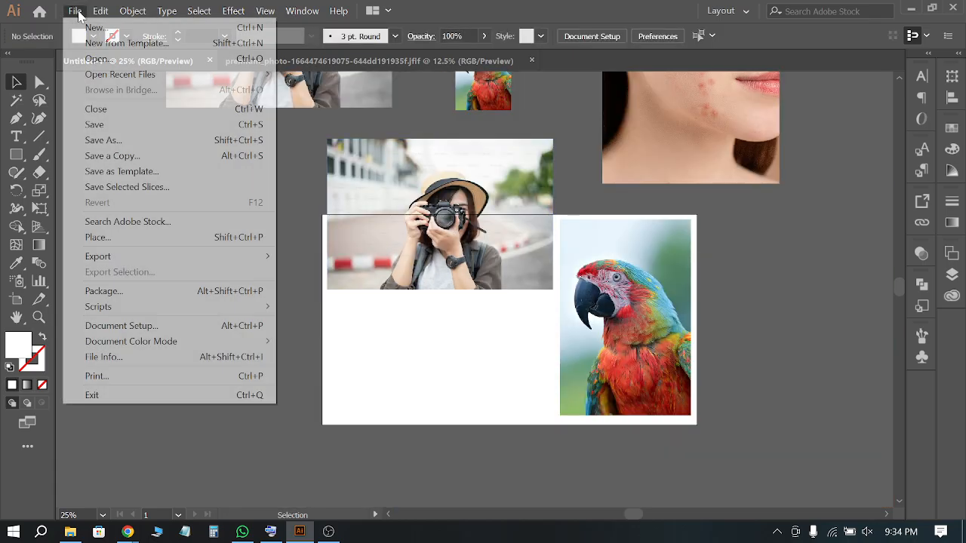
mouse_move(189, 257)
click(344, 288)
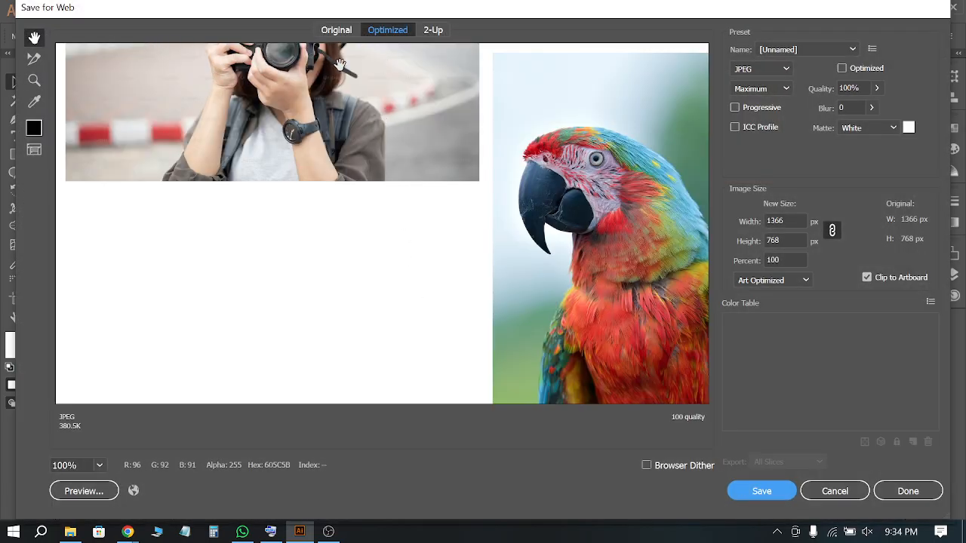
click(830, 491)
Move the camera photo down so that it lies fully inside the artboard, and deselect it
drag(456, 228, 456, 313)
click(429, 438)
scroll(667, 280, up, 1)
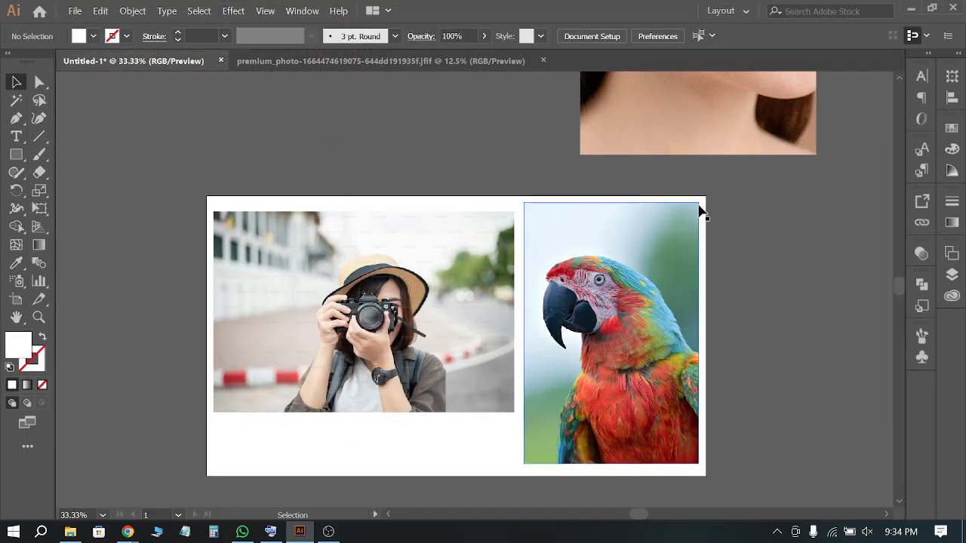
Align the camera photo exactly with the artboard's upper-left corner
scroll(329, 214, up, 3)
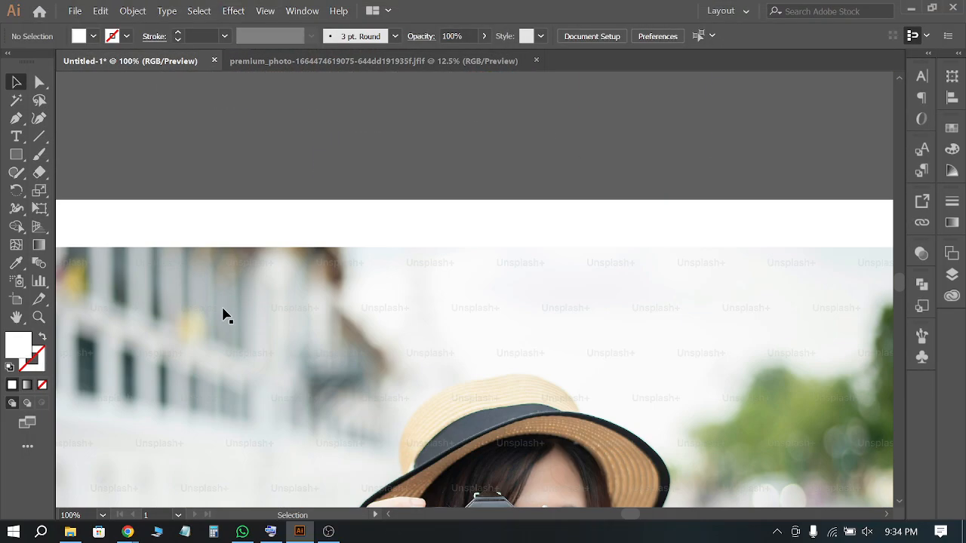
scroll(731, 315, down, 1)
scroll(249, 258, up, 2)
drag(320, 327, 309, 204)
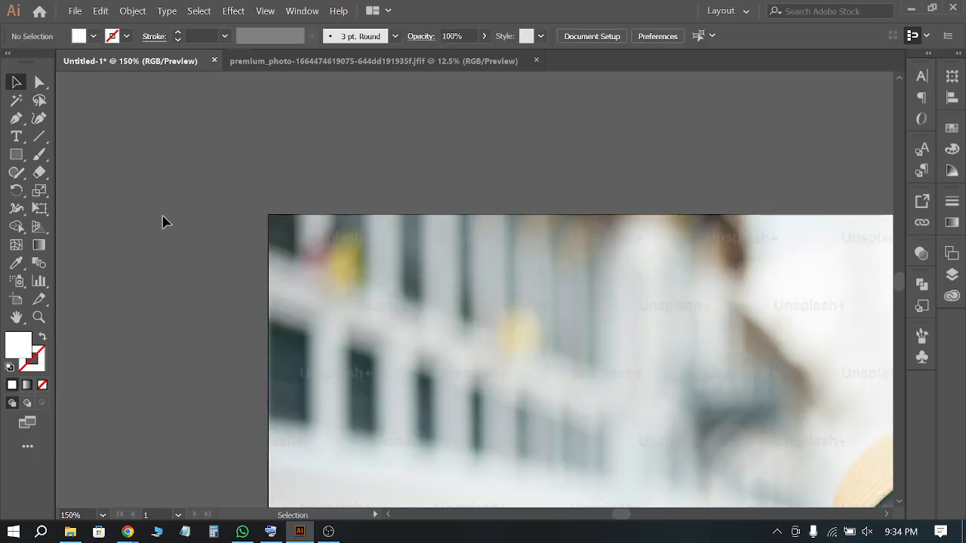
scroll(200, 197, down, 3)
scroll(219, 191, down, 2)
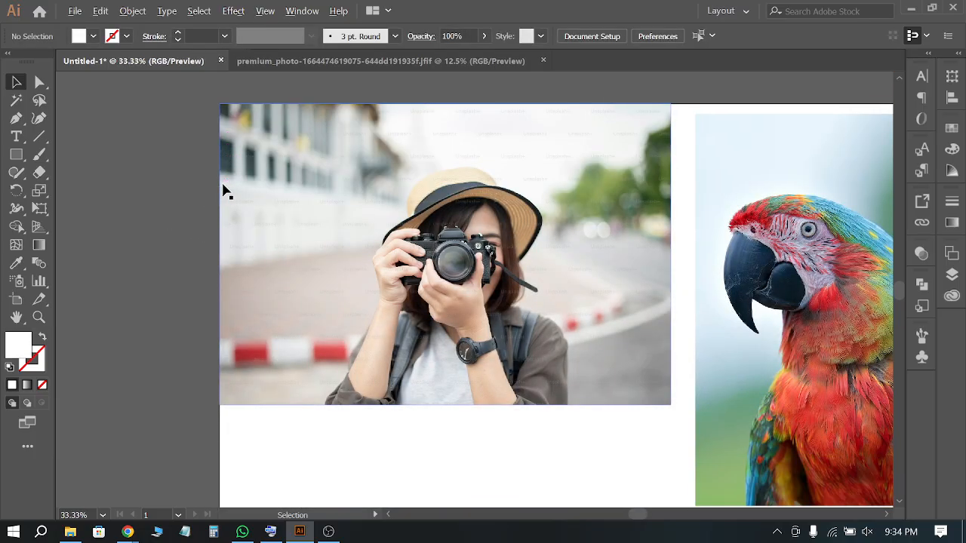
scroll(230, 136, up, 2)
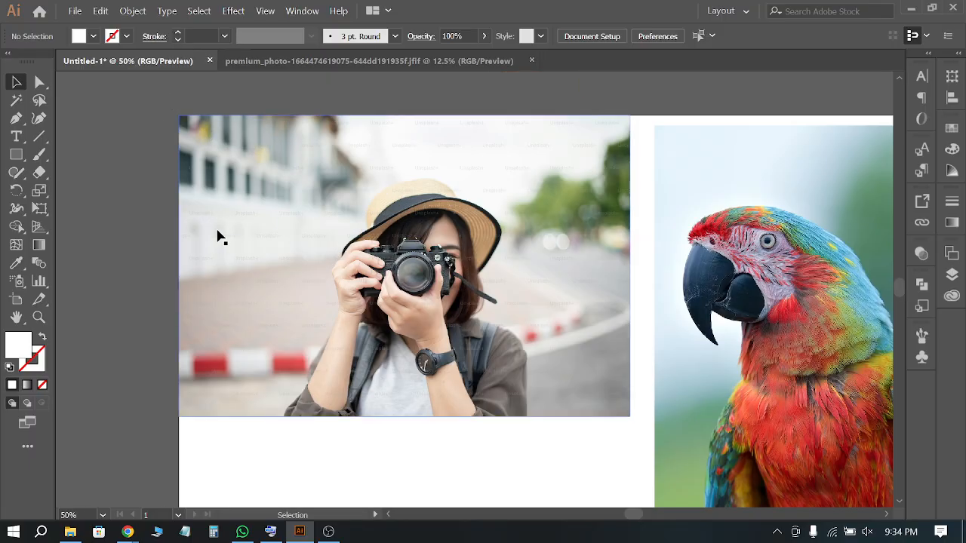
scroll(217, 237, down, 1)
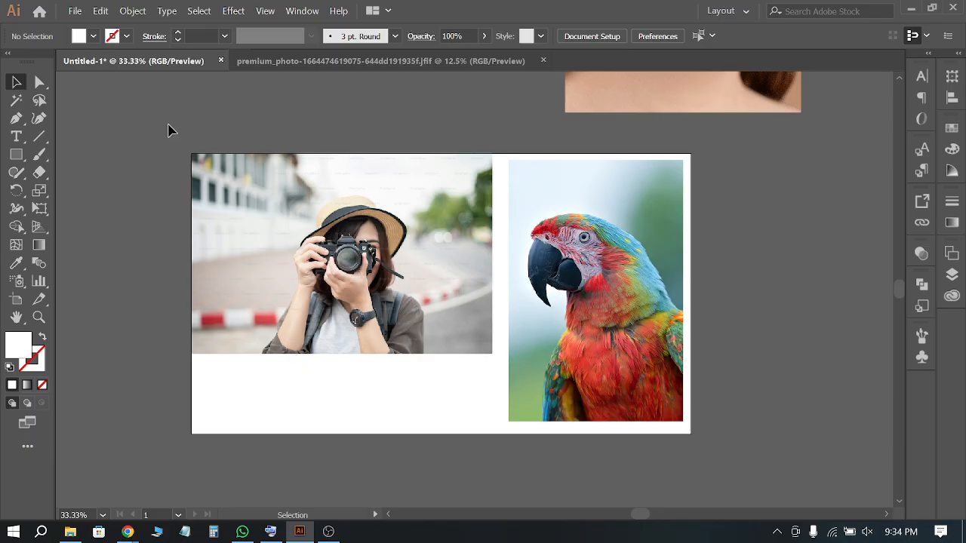
Preview the Save for Web (Legacy) export with the camera photo aligned to the artboard's corner
click(75, 10)
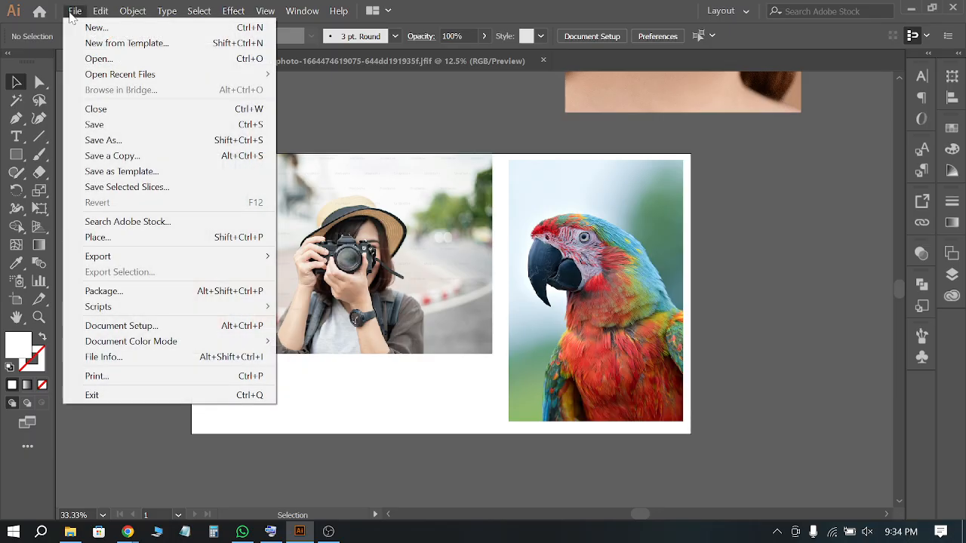
mouse_move(153, 257)
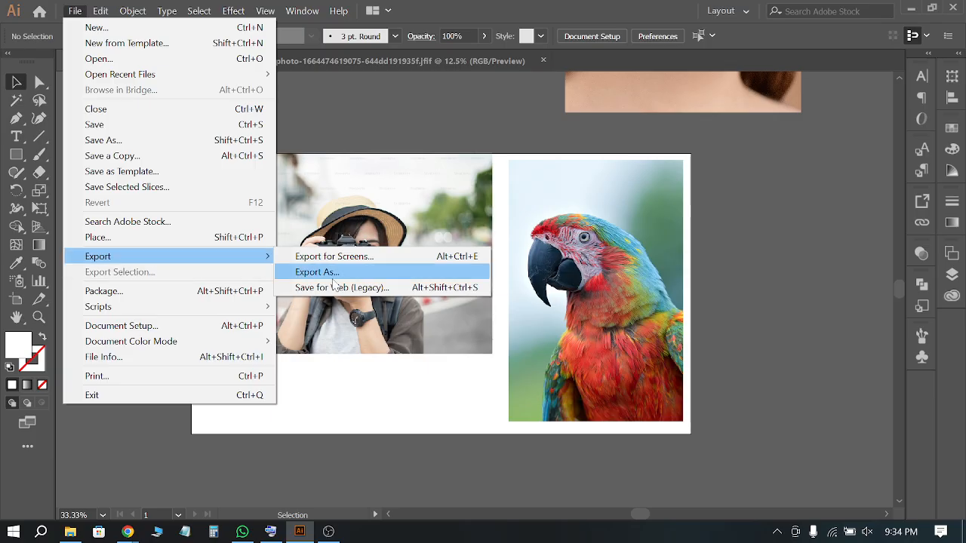
click(404, 287)
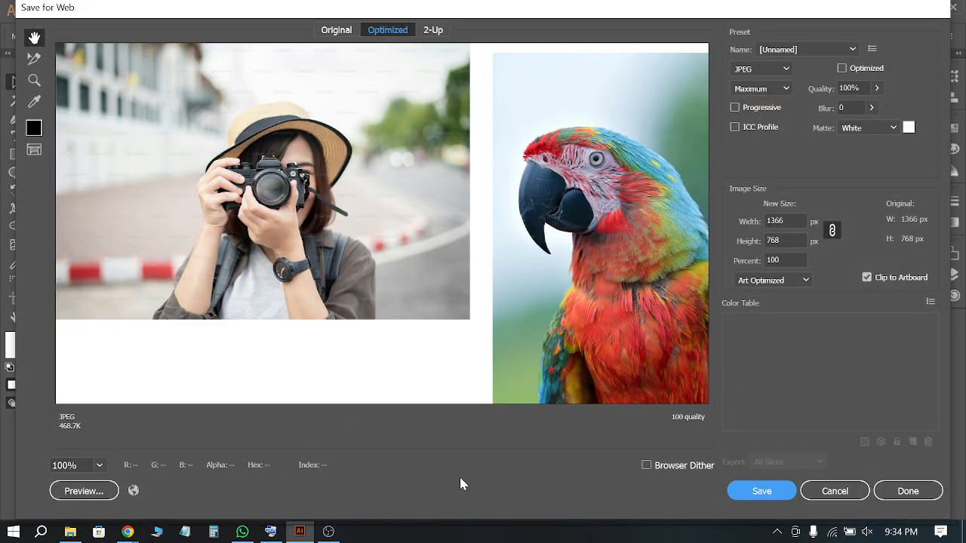
Switch to WhatsApp, review the design screenshots in the Graphic Design(Level-3) group with one opened full size, and return to Illustrator, cancelling the export
click(243, 532)
scroll(527, 316, up, 1)
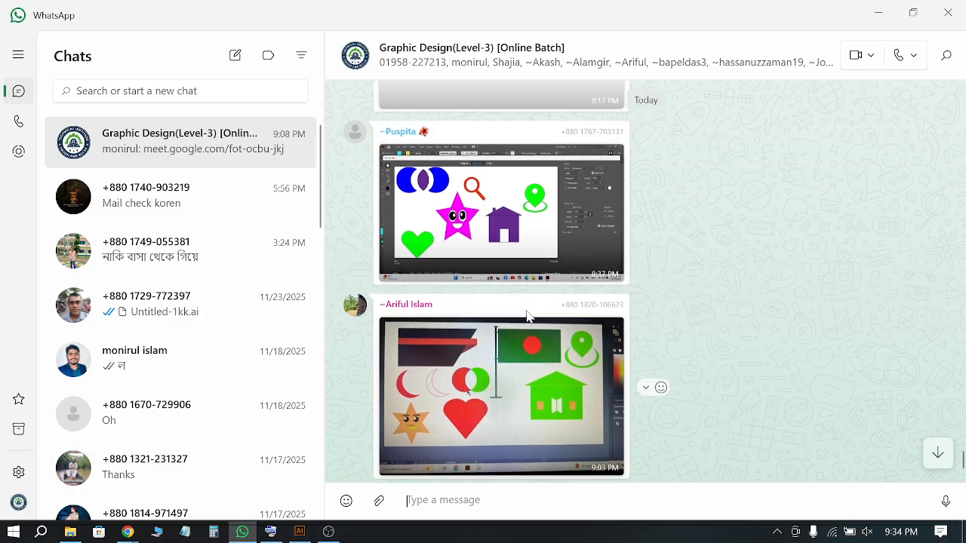
scroll(527, 316, up, 10)
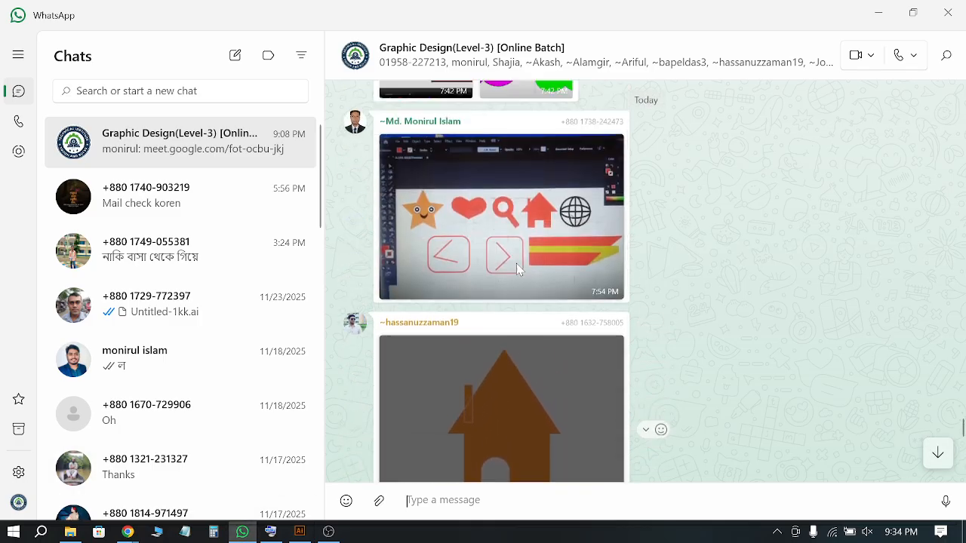
scroll(516, 263, up, 5)
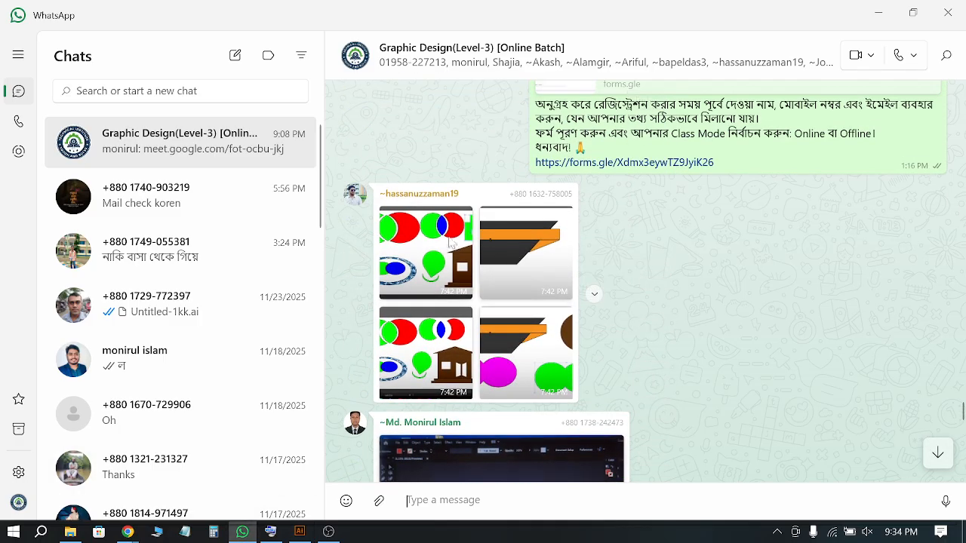
click(450, 243)
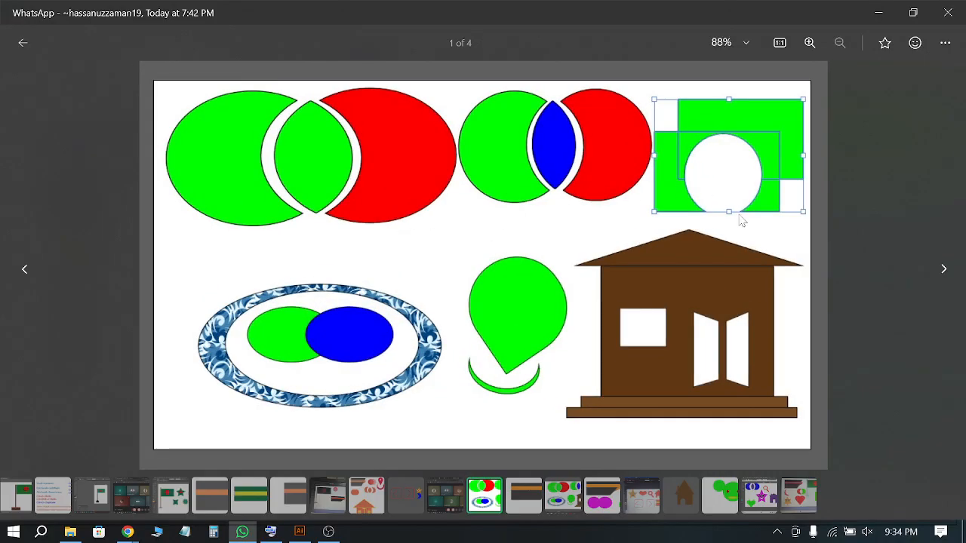
click(38, 47)
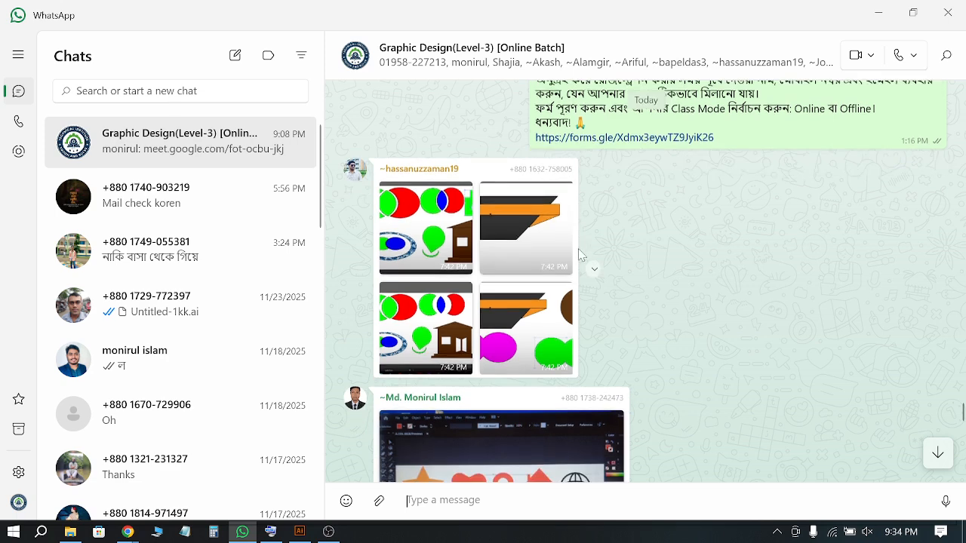
scroll(539, 323, down, 5)
scroll(539, 323, down, 10)
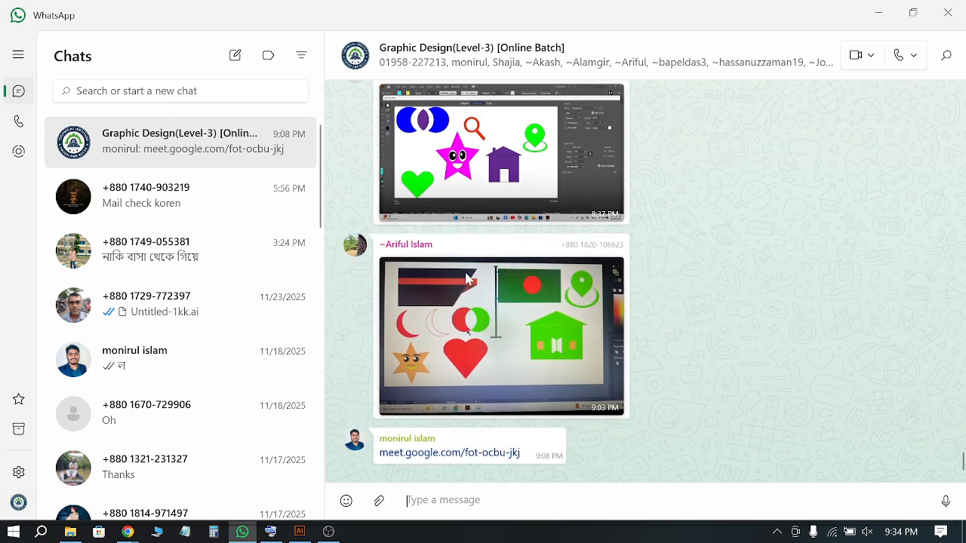
scroll(468, 279, up, 3)
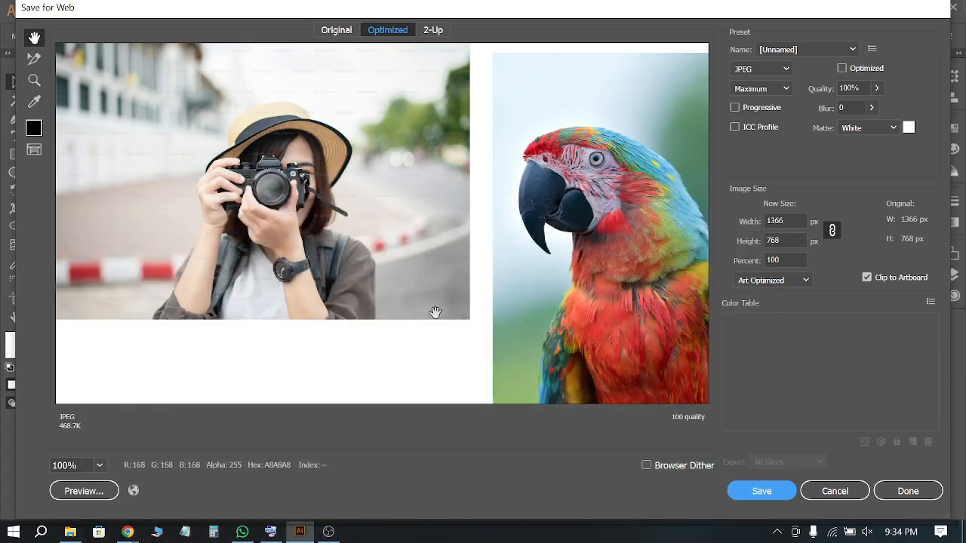
click(835, 491)
Add a placeholder point text in the empty area above the artboard's camera photo and scale it up to about 97 pt
scroll(403, 334, up, 4)
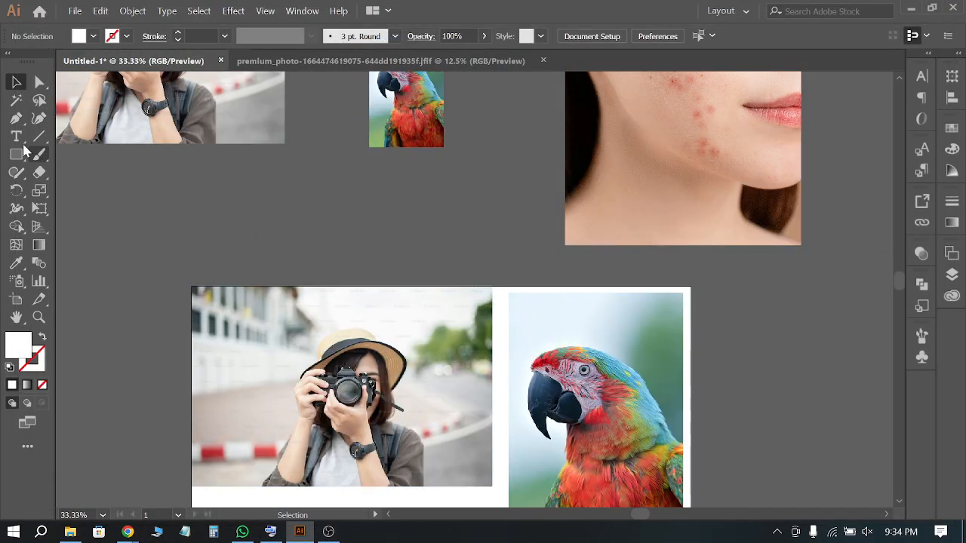
key(t)
click(242, 200)
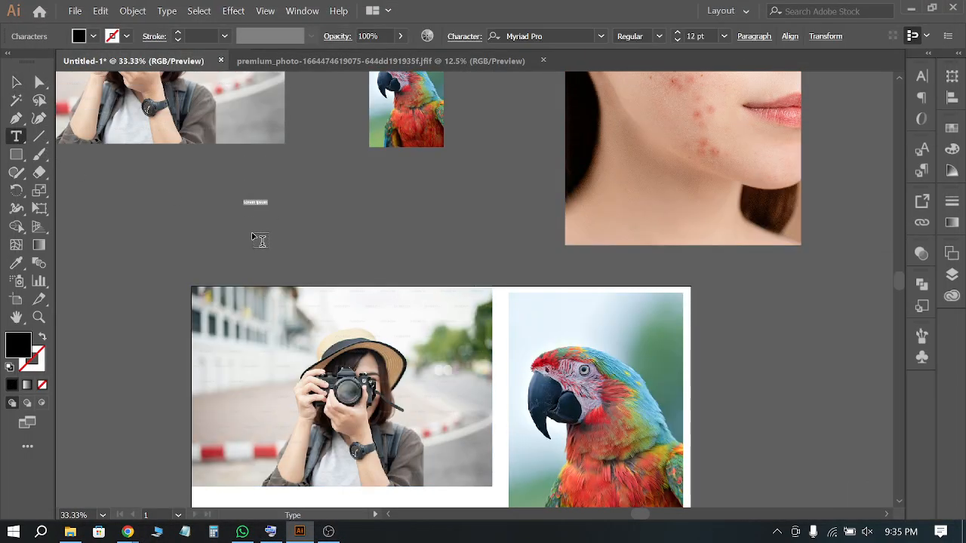
click(16, 81)
drag(267, 206, 431, 323)
Replace the placeholder text above the artboard with "File>Export>"
key(t)
click(383, 238)
key(ctrl+a)
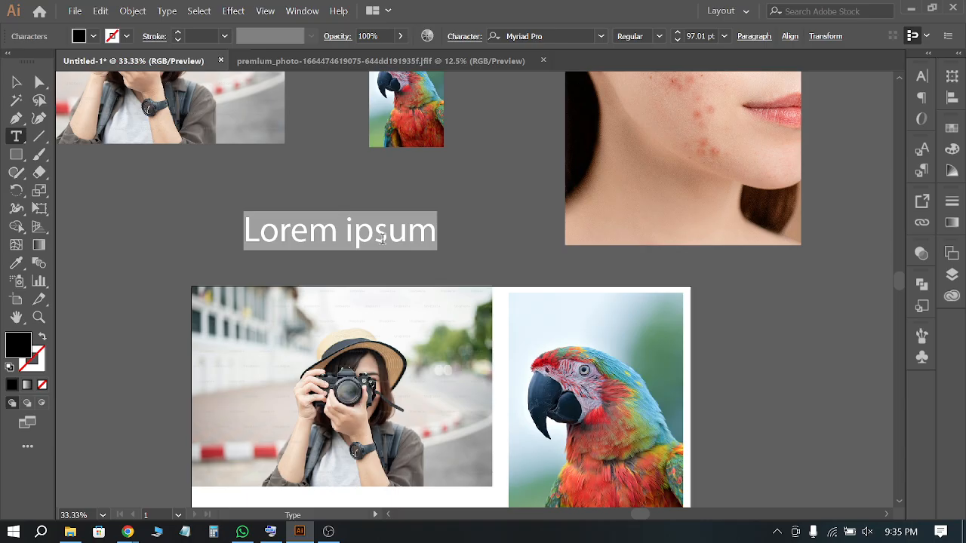
text(File)
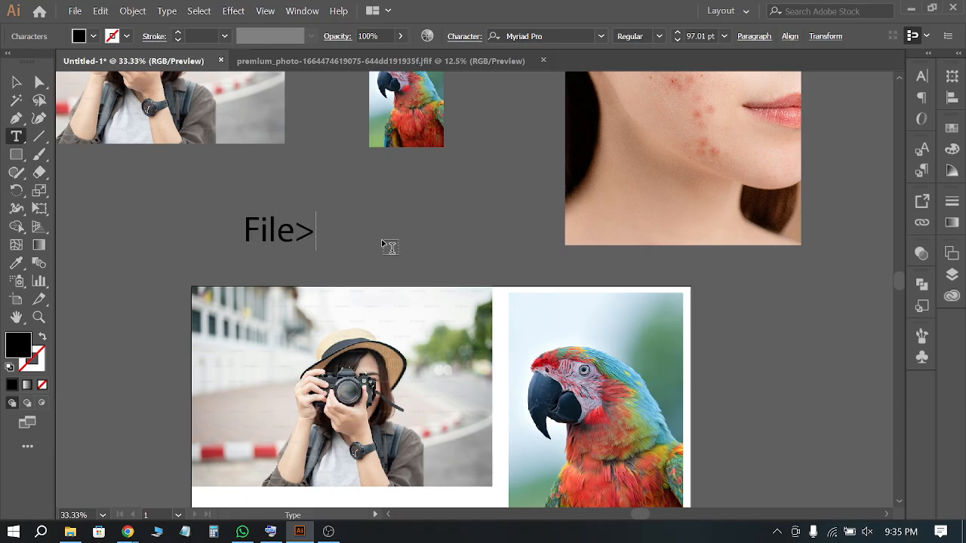
text(>Export.)
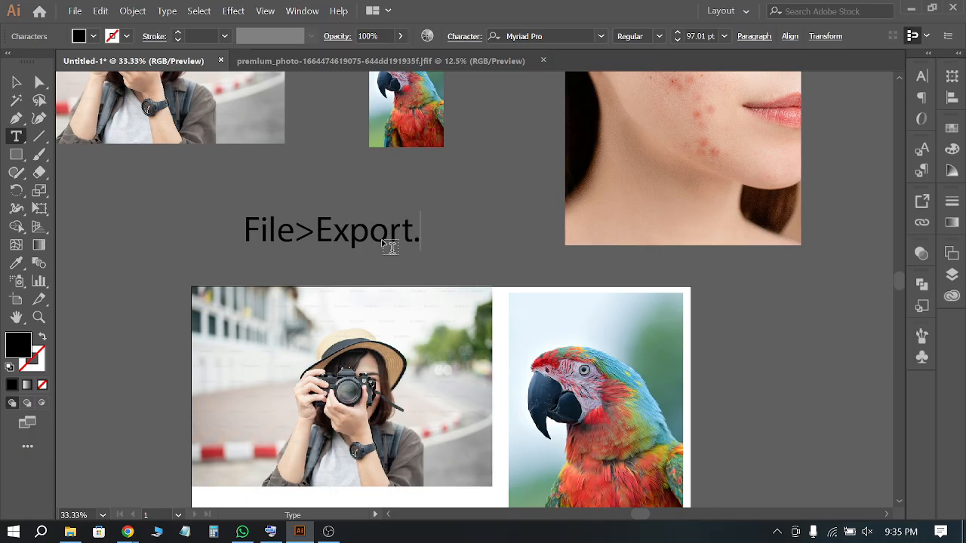
key(BackSpace)
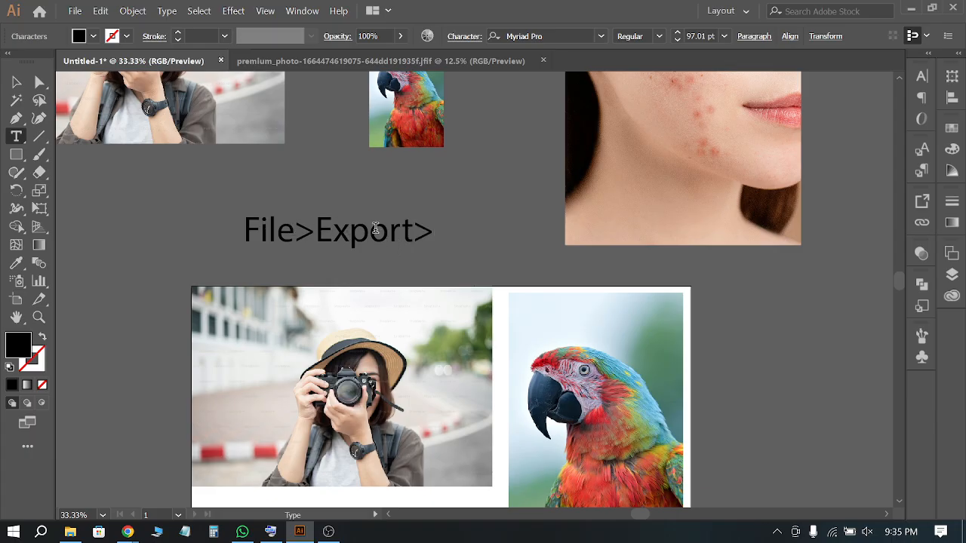
Look up the web export command's name and extend the note above the artboard with "Save for web lagacy>save"
click(70, 12)
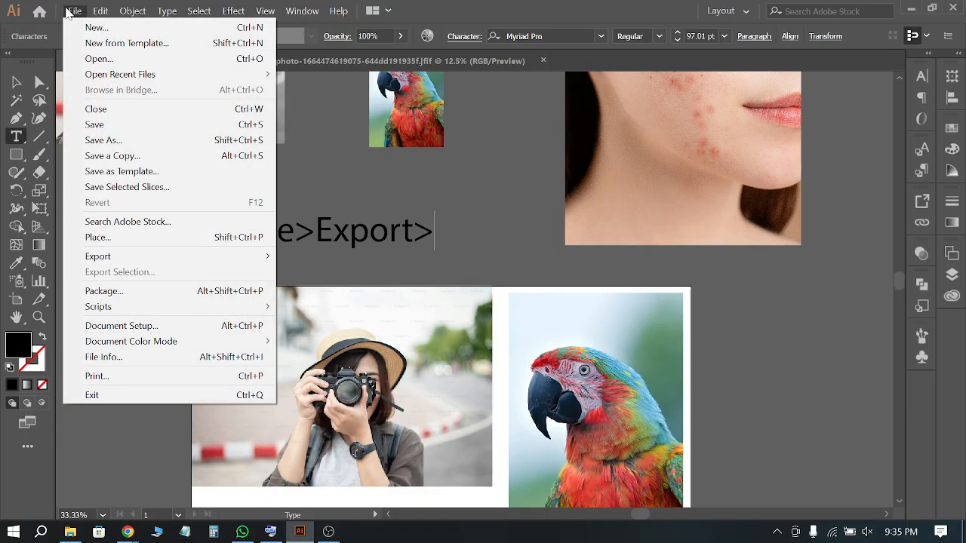
mouse_move(138, 261)
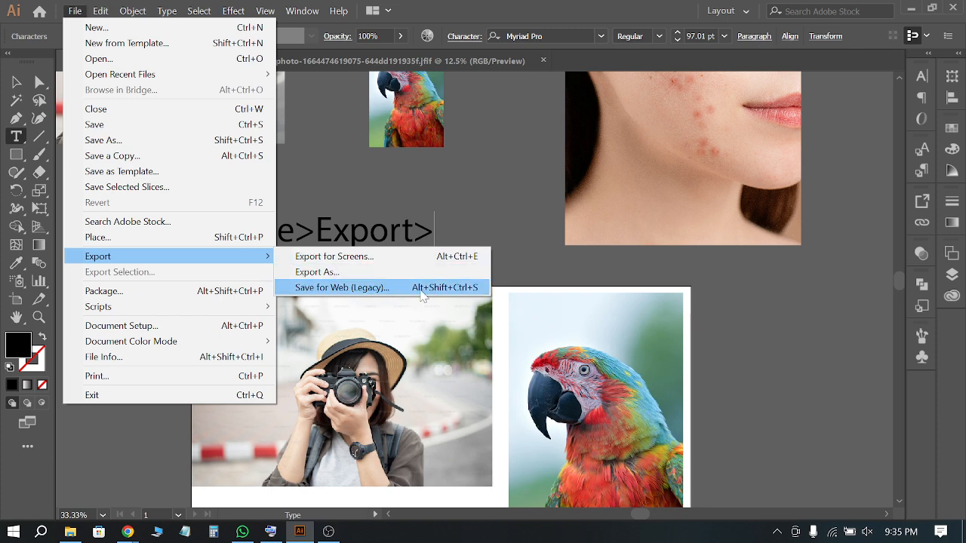
click(425, 234)
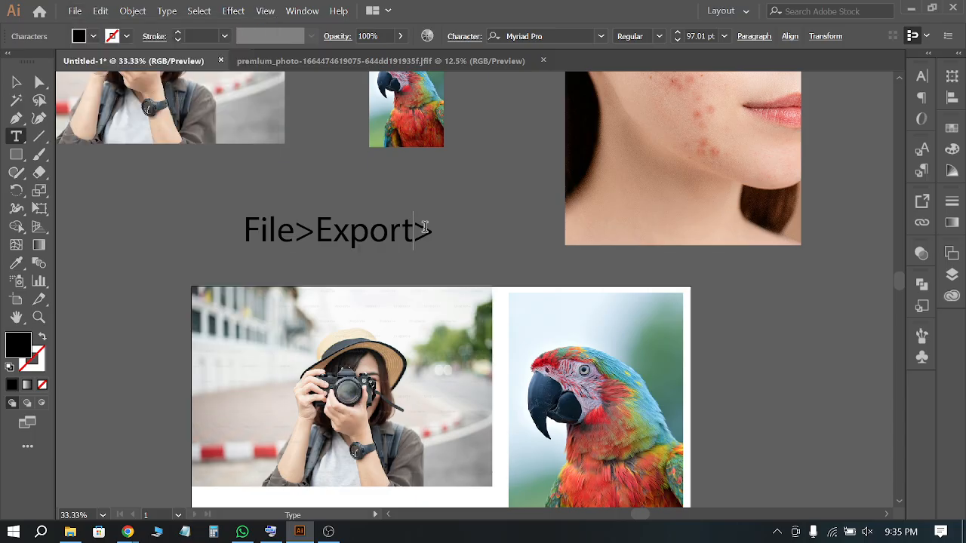
text(Save for we)
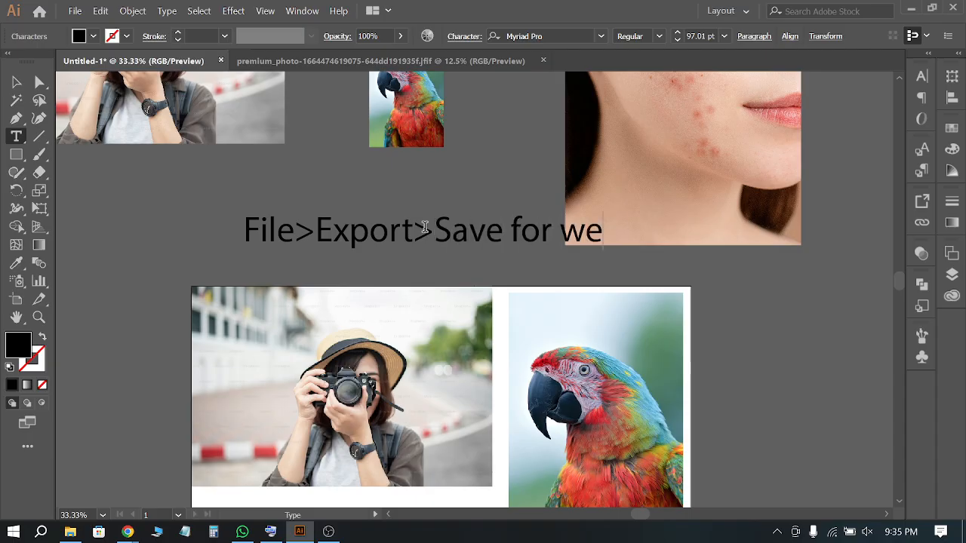
text(b lag)
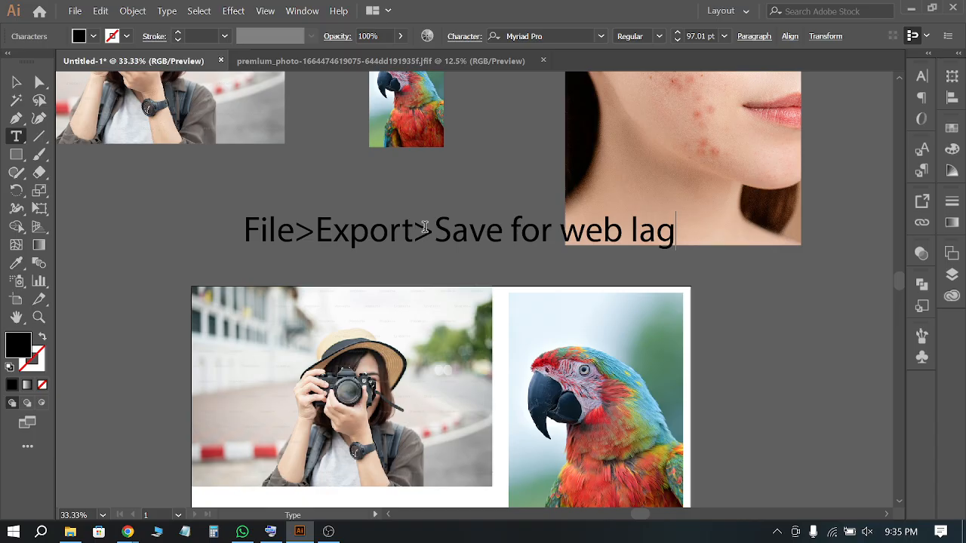
text(acy)
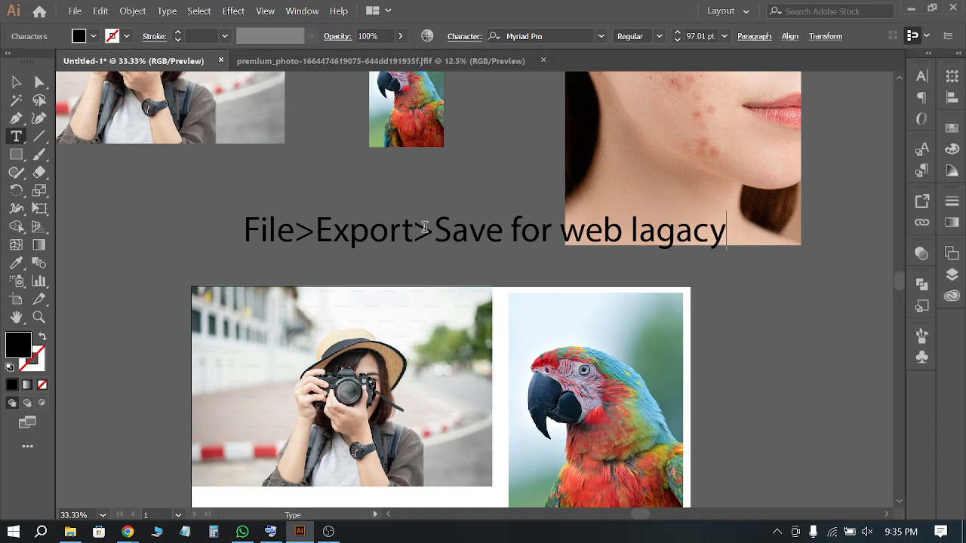
text(>)
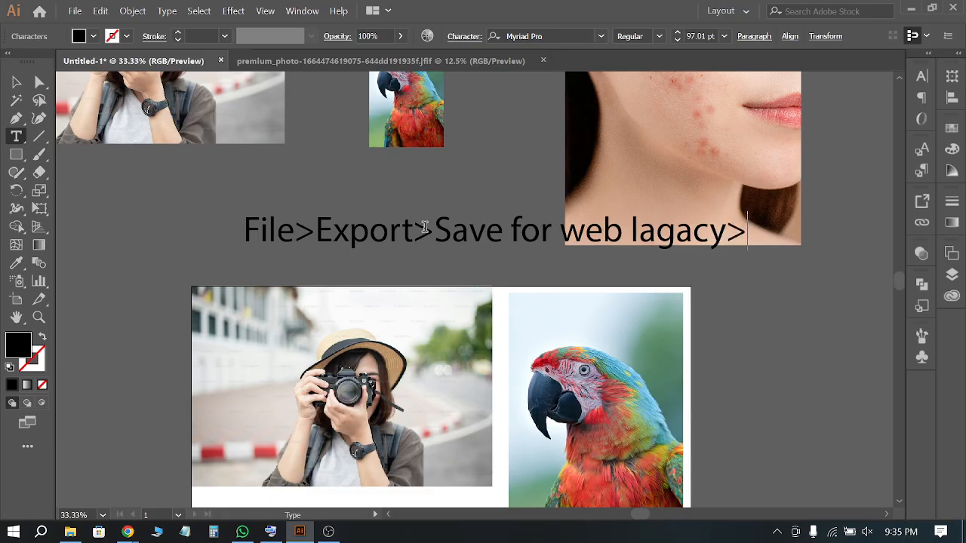
text(save)
Start a Save for Web (Legacy) export of the artboard and choose JPEG as the file format
click(68, 12)
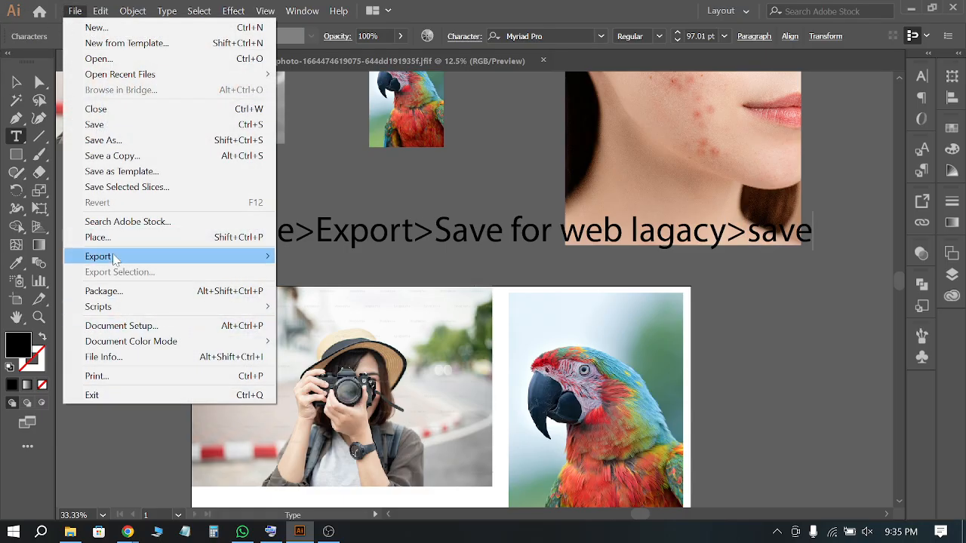
click(411, 289)
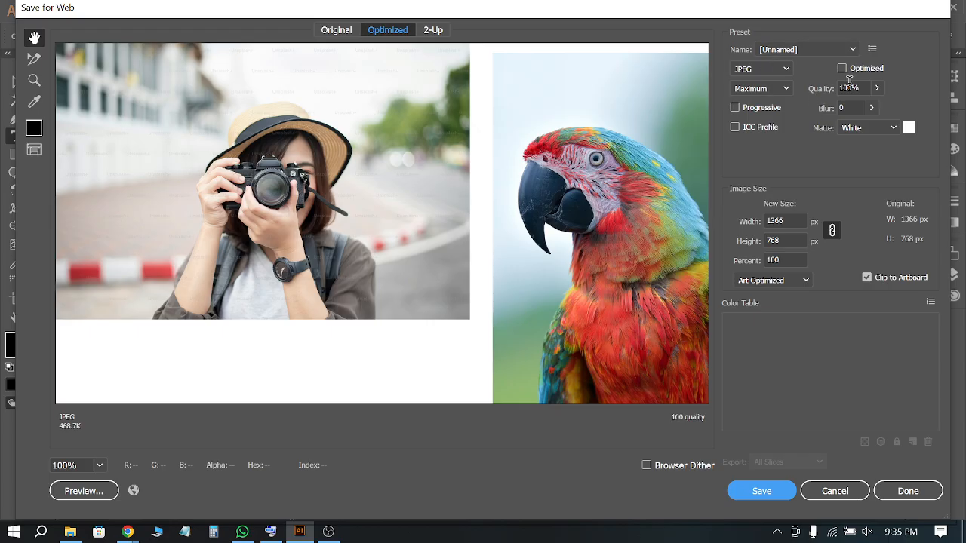
click(783, 69)
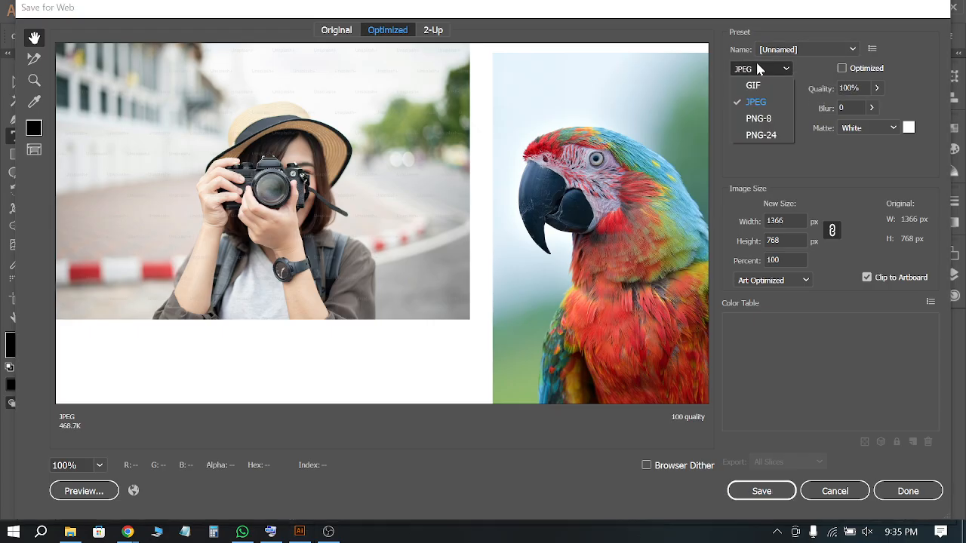
click(762, 102)
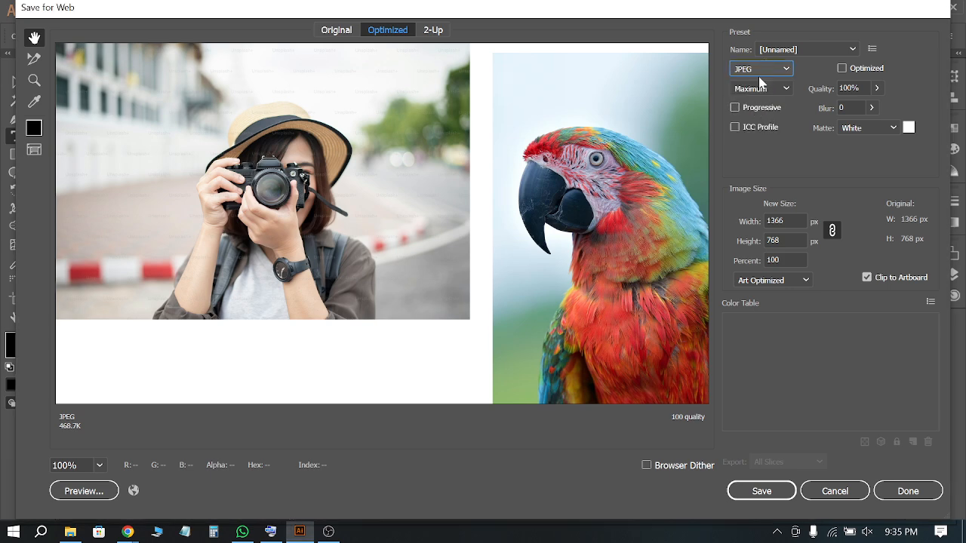
Try GIF as the export file format and switch back to JPEG
click(763, 68)
click(763, 82)
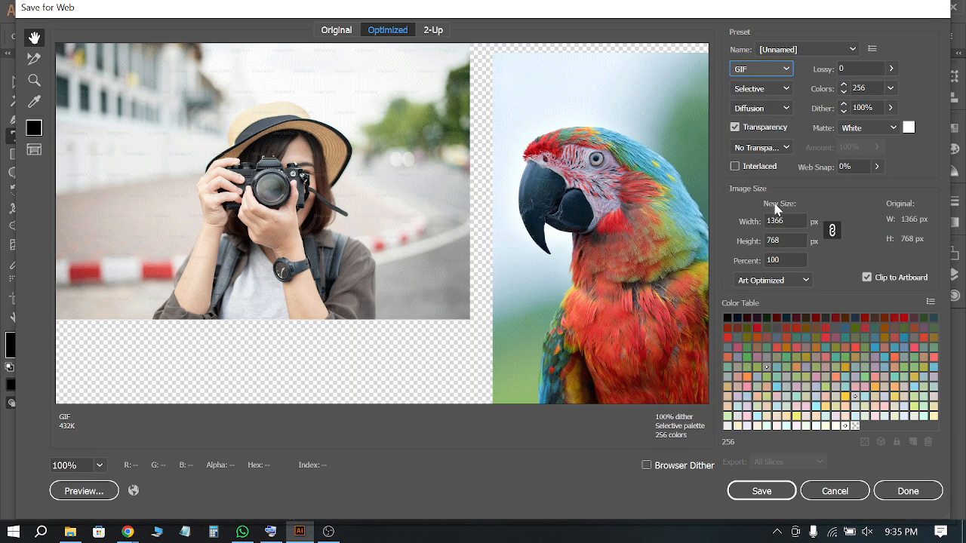
click(758, 68)
click(762, 100)
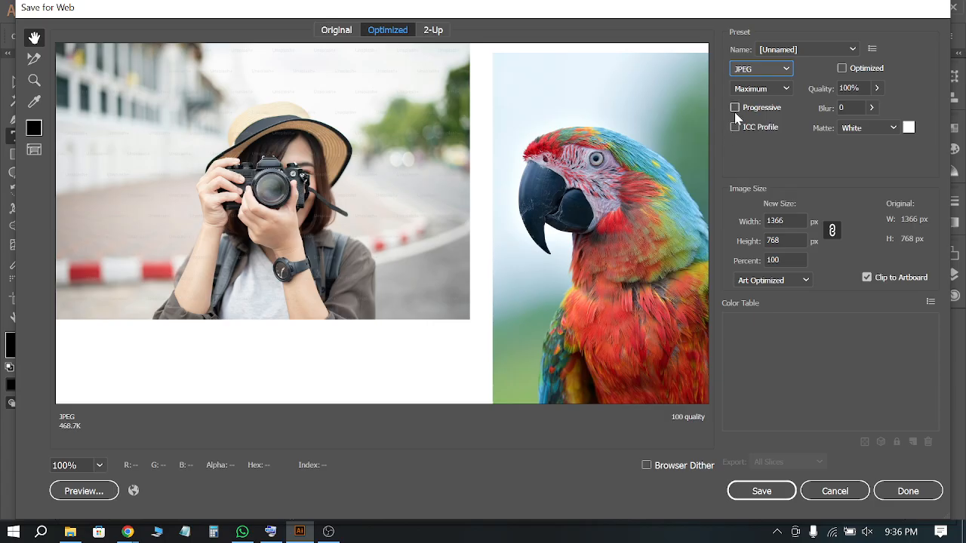
click(785, 73)
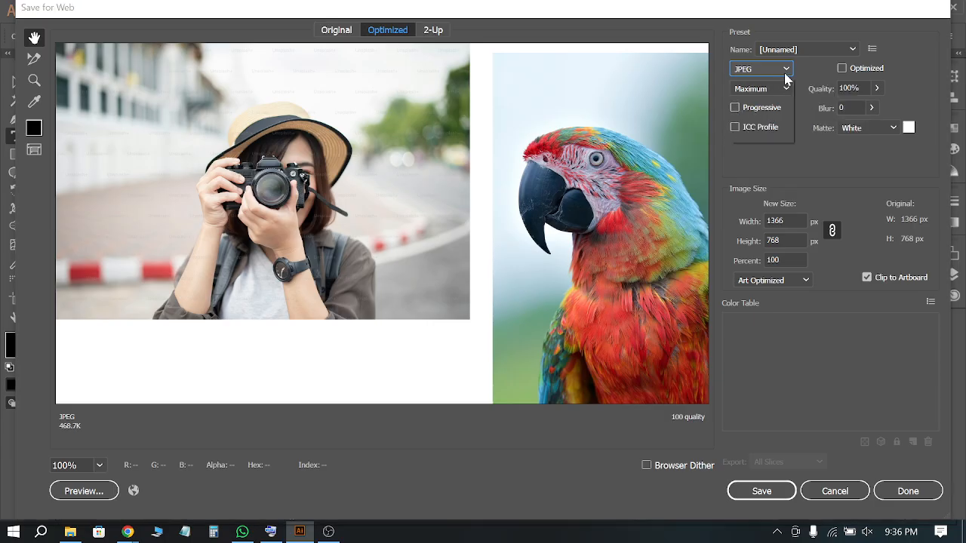
click(834, 70)
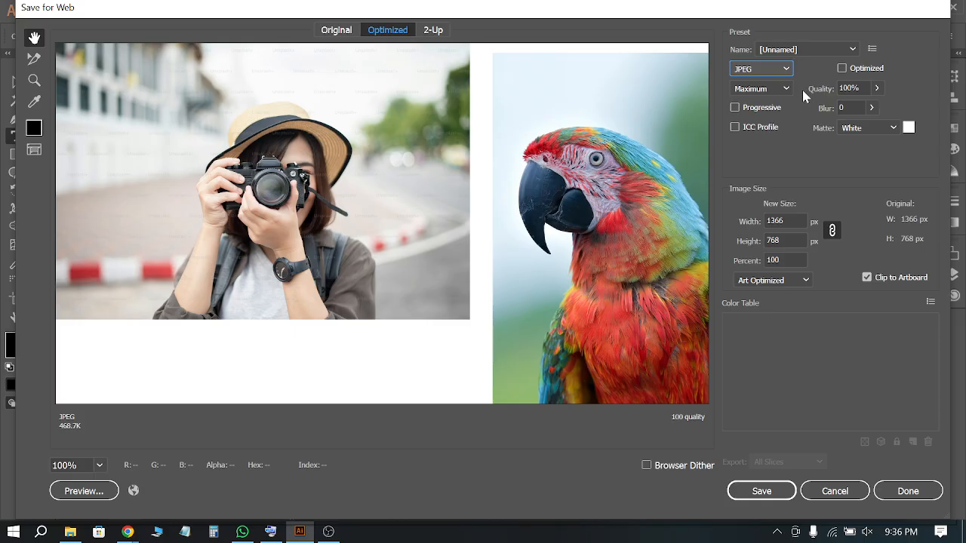
Set the JPEG export quality to 100% using the quality slider
click(877, 88)
drag(875, 107, 898, 107)
click(877, 90)
click(877, 89)
click(909, 108)
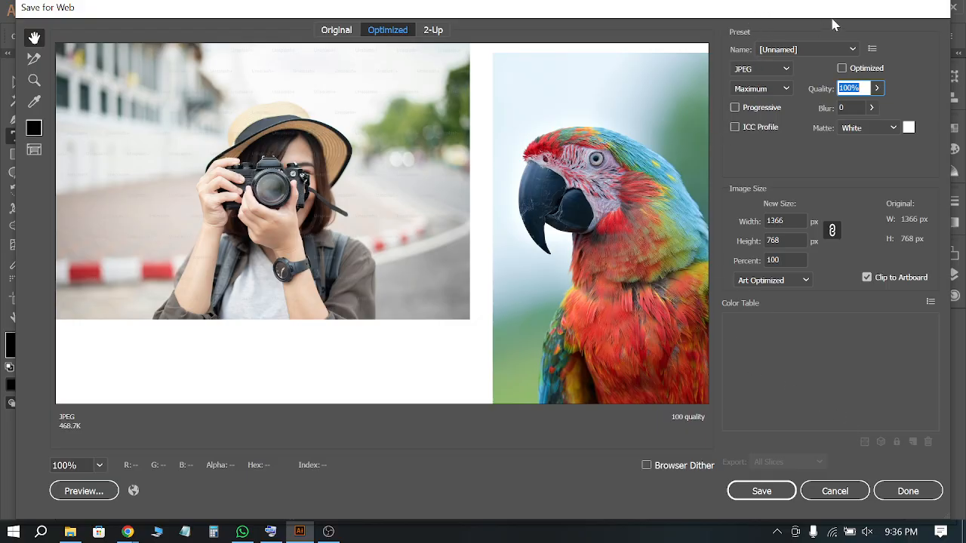
Reposition the Save for Web window and narrow it so that it fits fully on the screen
drag(825, 17, 827, 22)
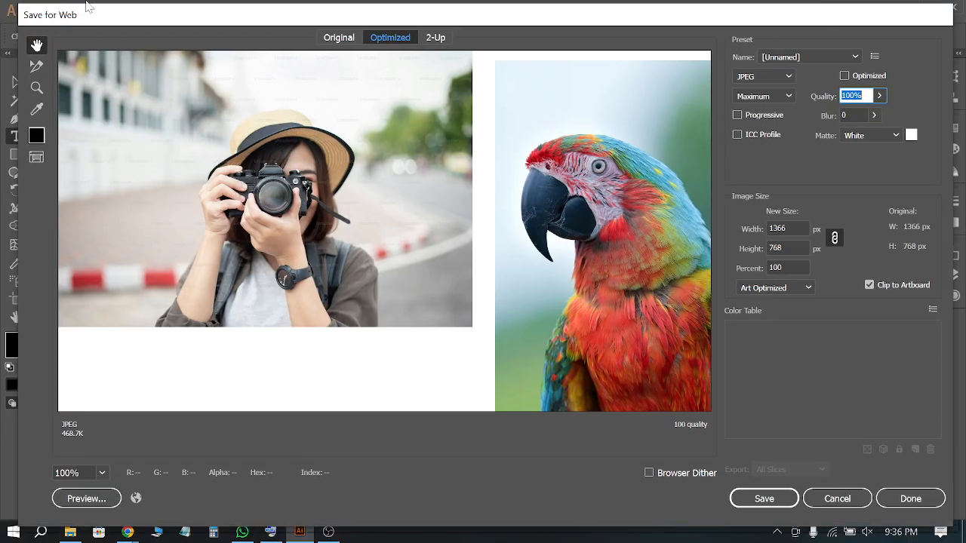
drag(720, 21, 722, 77)
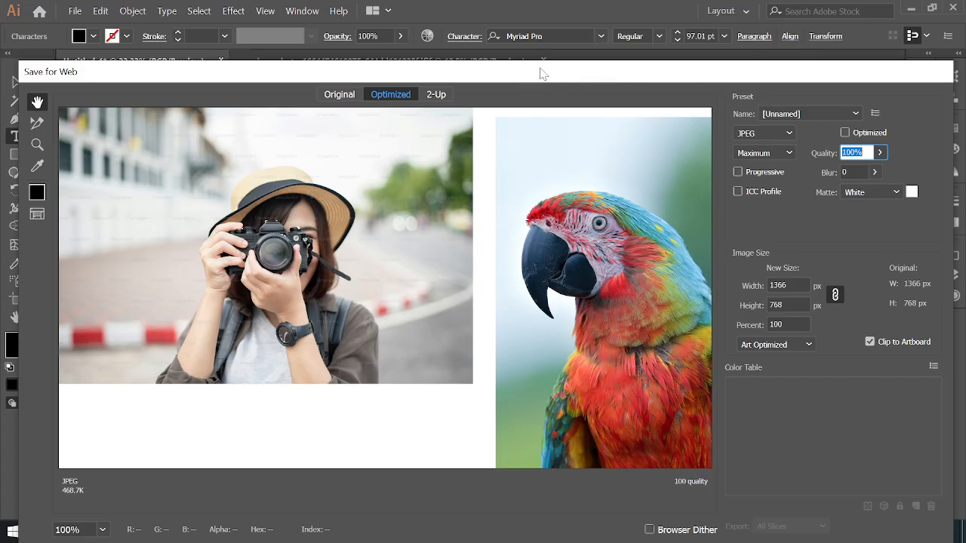
drag(567, 71, 573, 71)
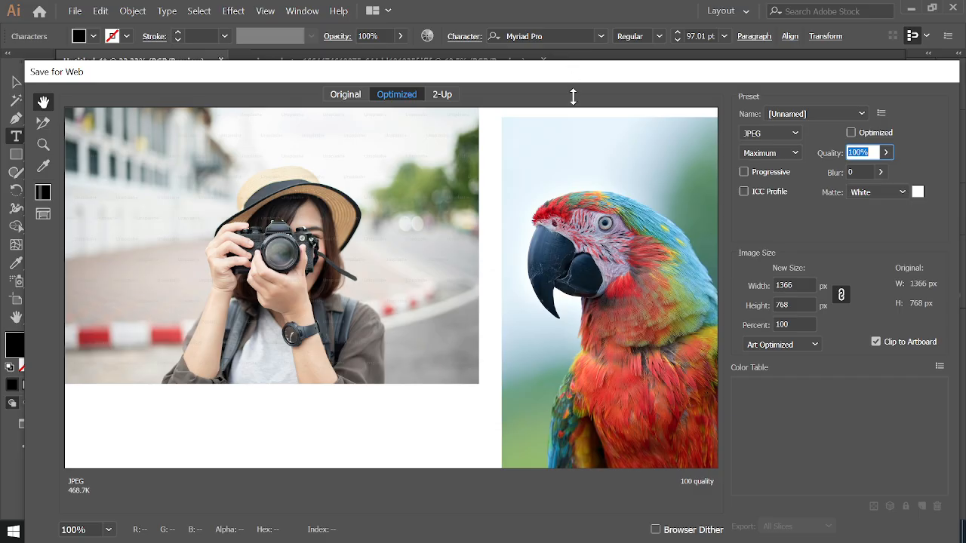
drag(576, 77, 574, 18)
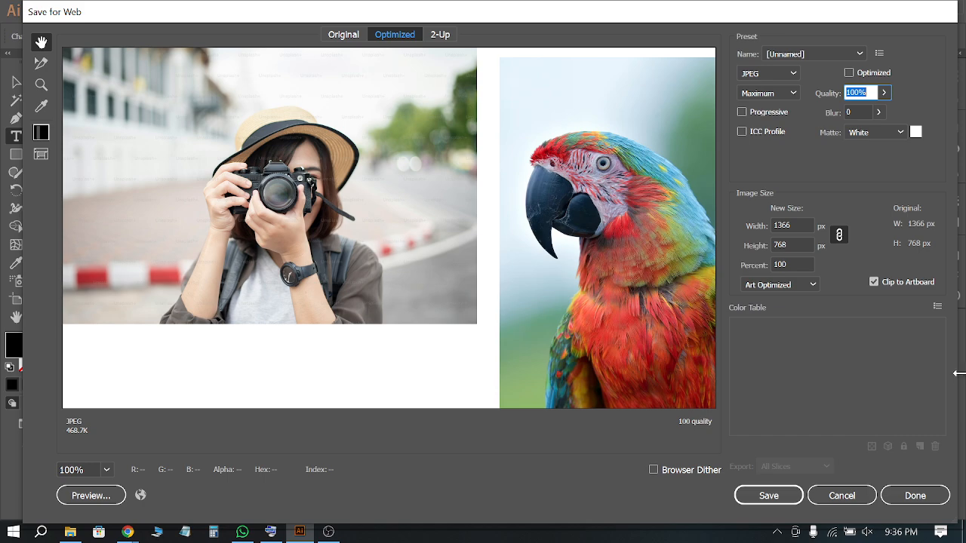
drag(957, 373, 895, 373)
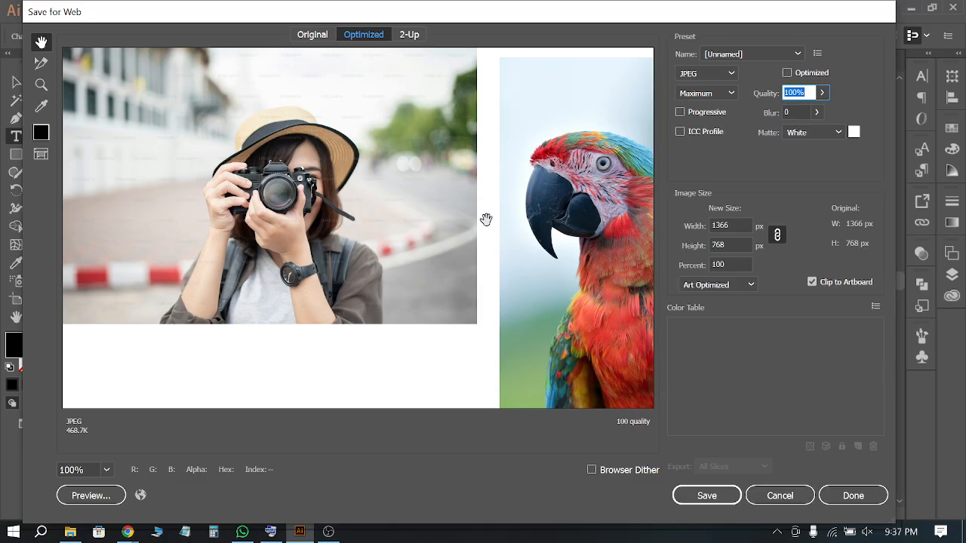
Save the optimized JPEG as "class4" in the Downloads folder
click(706, 496)
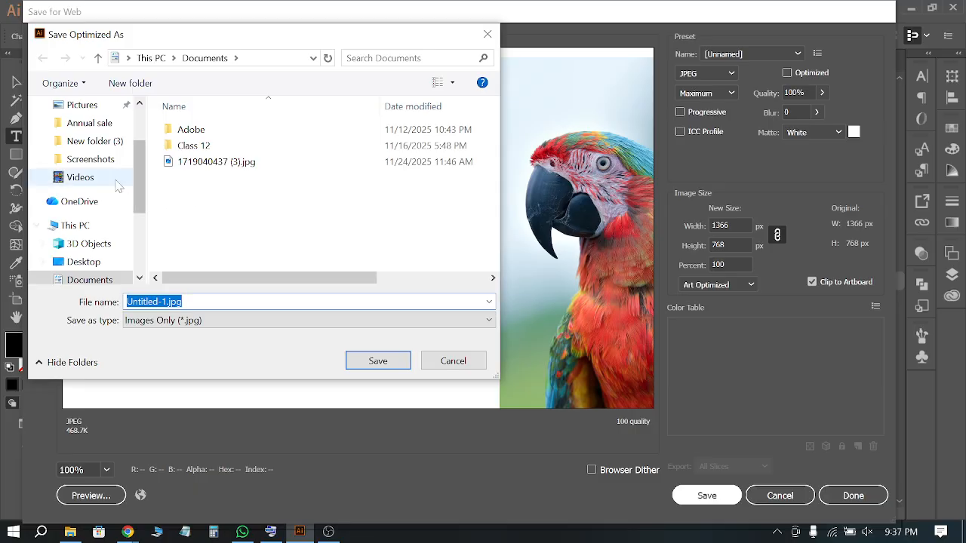
scroll(85, 179, up, 1)
click(87, 123)
click(154, 301)
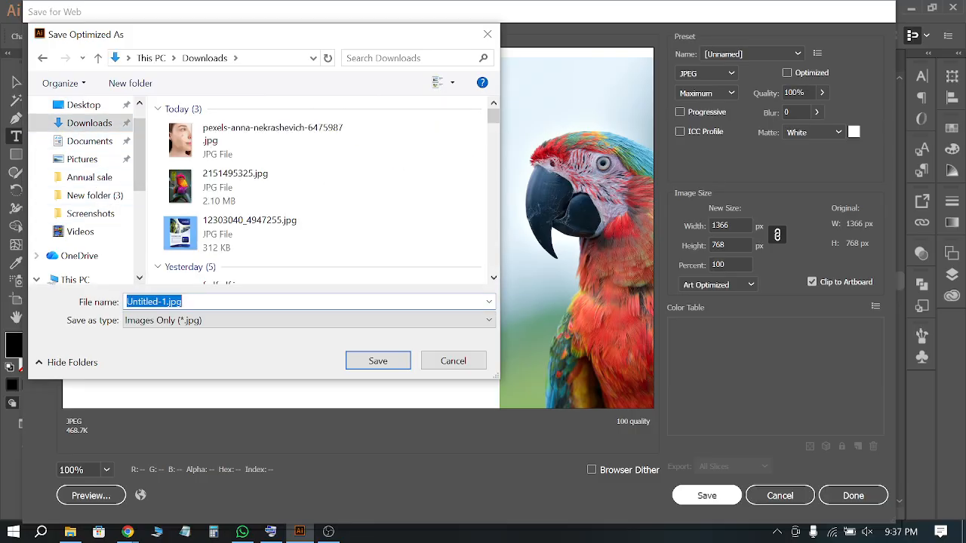
text(class4)
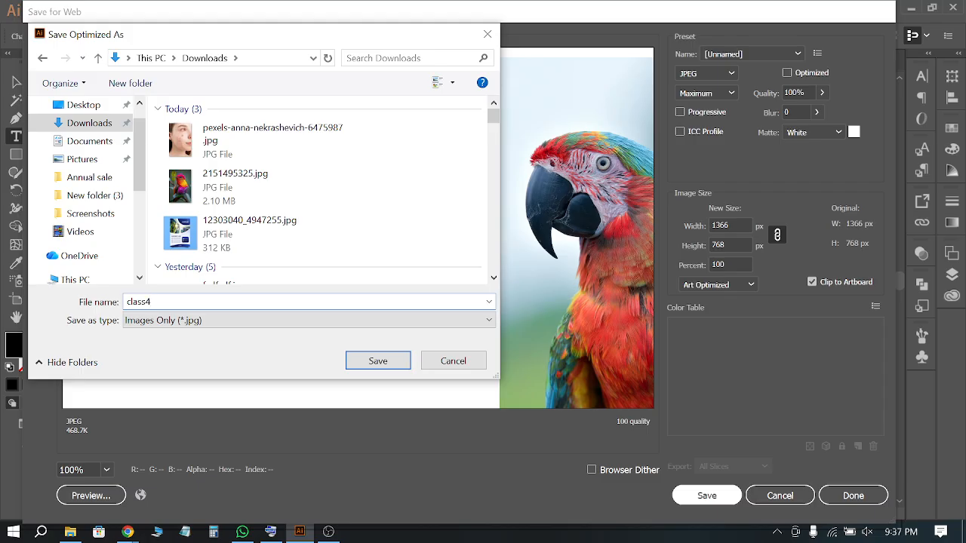
click(379, 361)
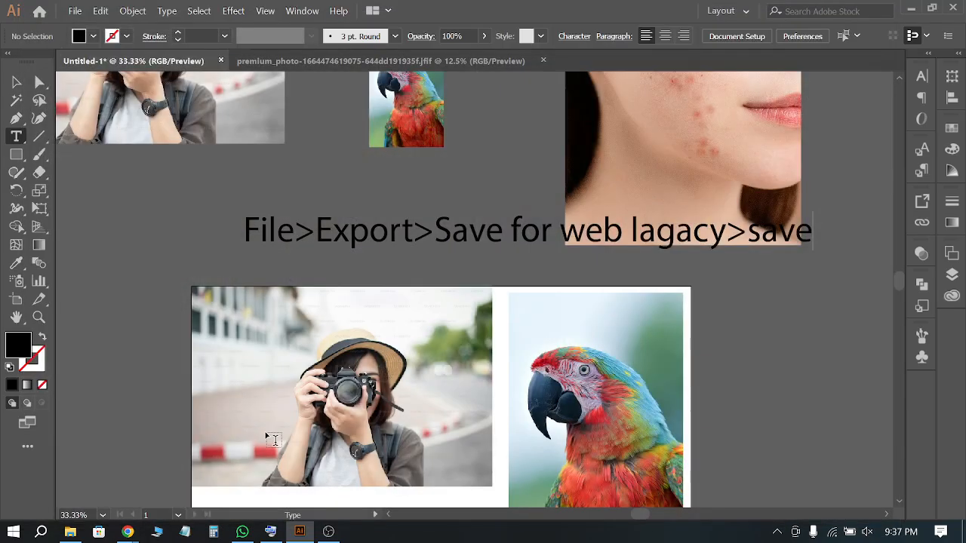
Switch to File Explorer and open the exported class4.jpg from Downloads to inspect it in the image viewer
click(72, 532)
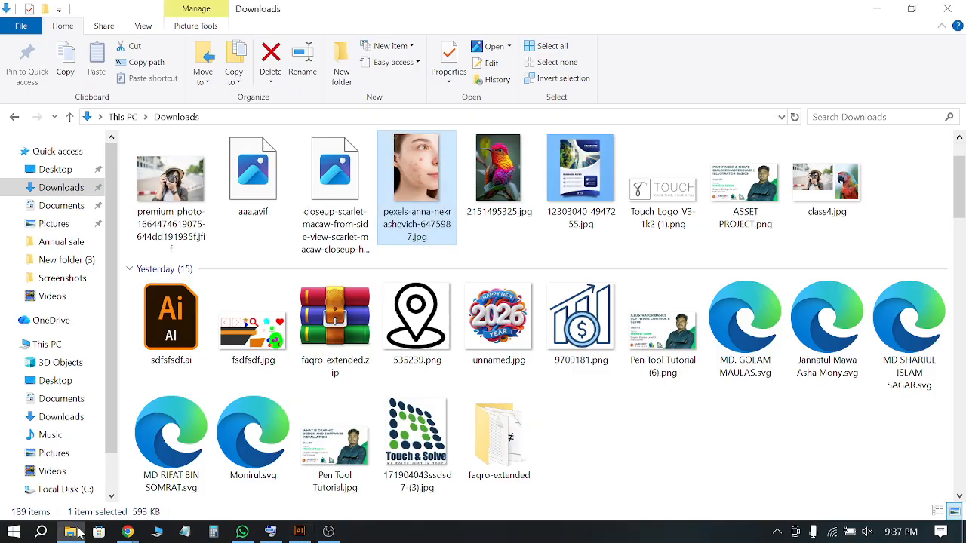
click(64, 189)
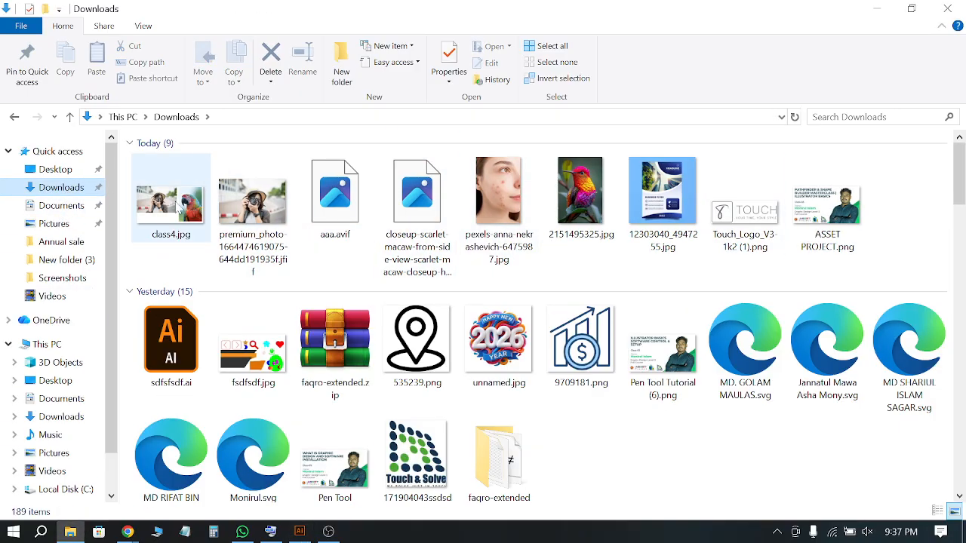
click(170, 204)
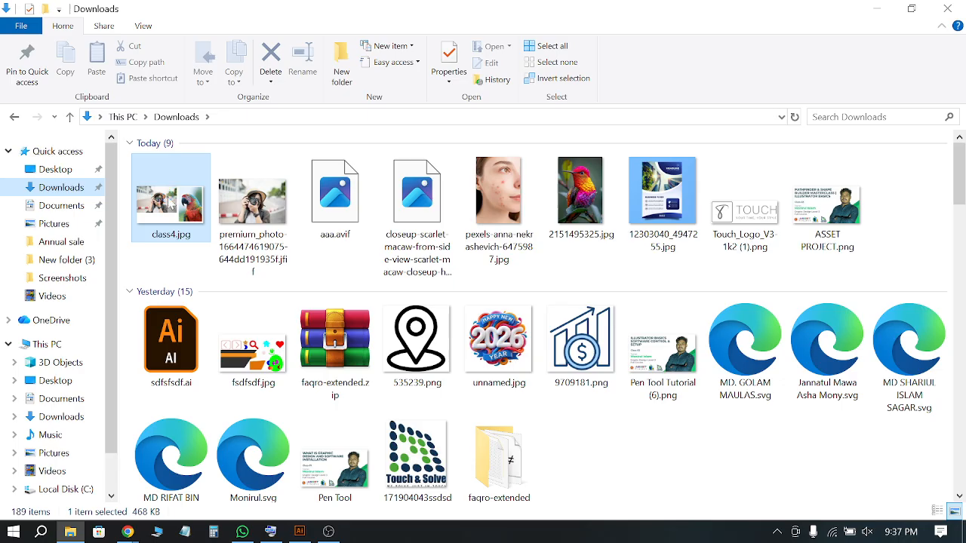
double_click(170, 202)
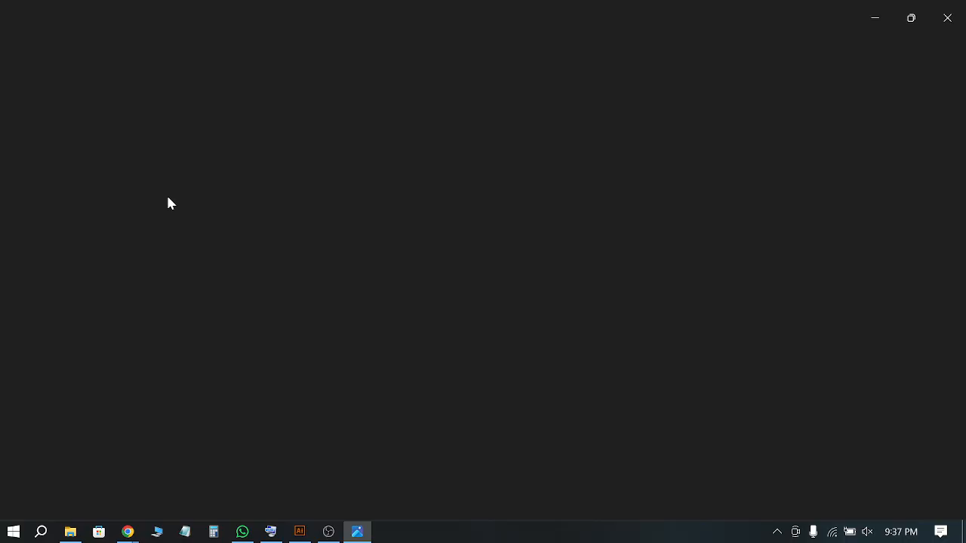
scroll(457, 260, up, 3)
scroll(382, 216, down, 3)
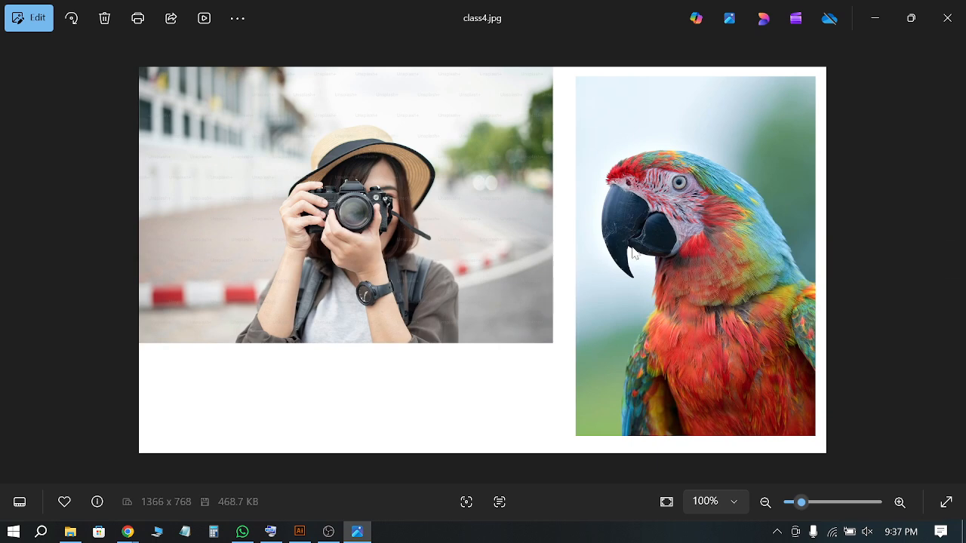
drag(418, 239, 385, 209)
Copy the opened image, paste it into the Graphic Design(Level-3) group chat in WhatsApp, and discard the unsent attachment
right_click(446, 126)
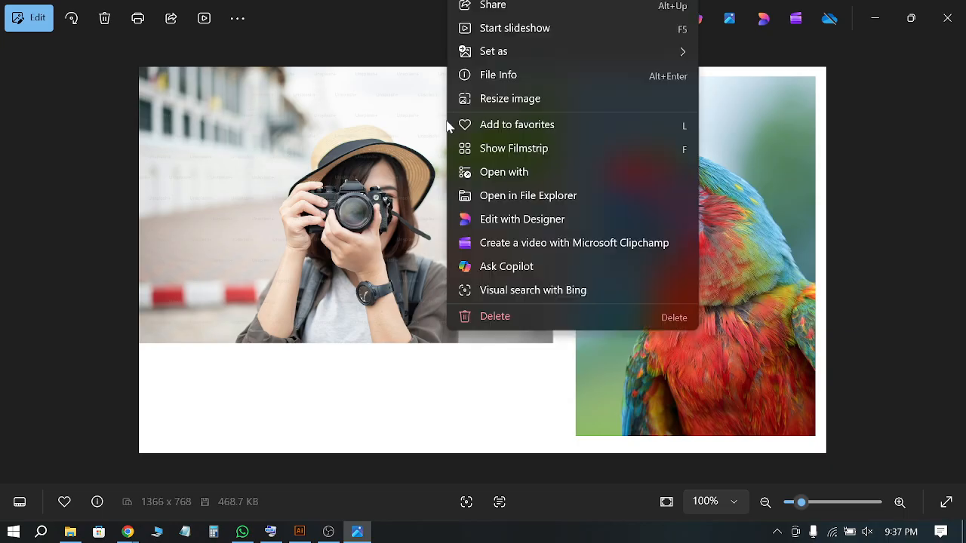
click(495, 67)
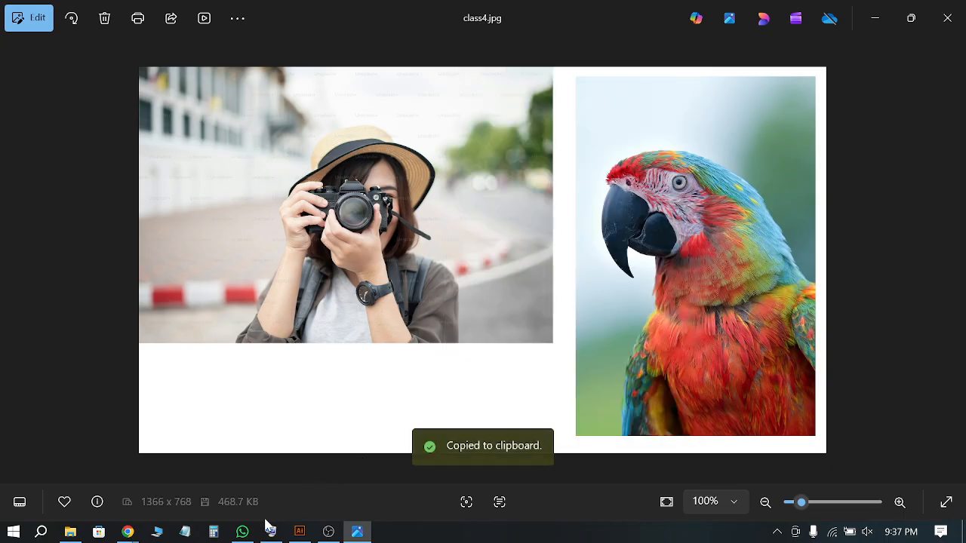
click(243, 532)
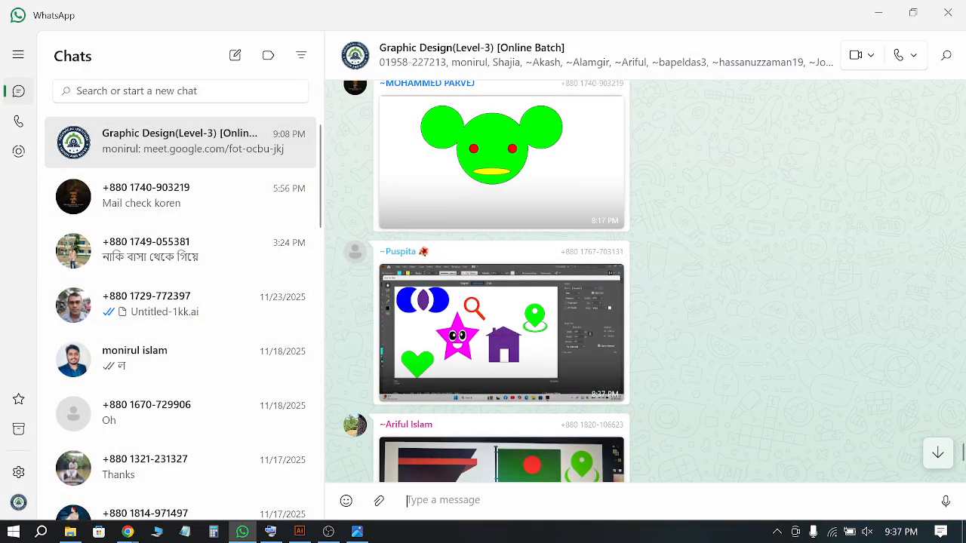
key(ctrl+v)
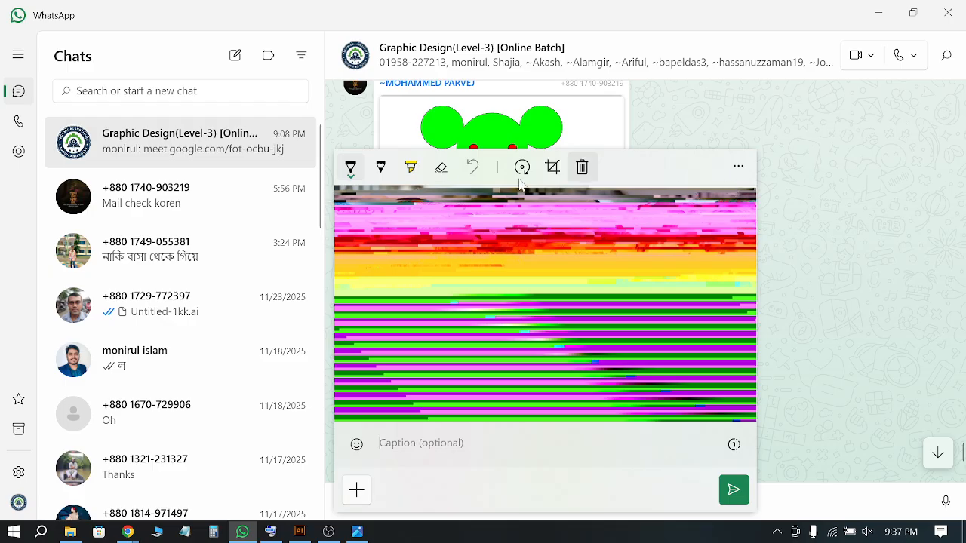
click(581, 167)
Attach class4.jpg from Downloads to the group chat as a photo and discard it without sending
click(378, 500)
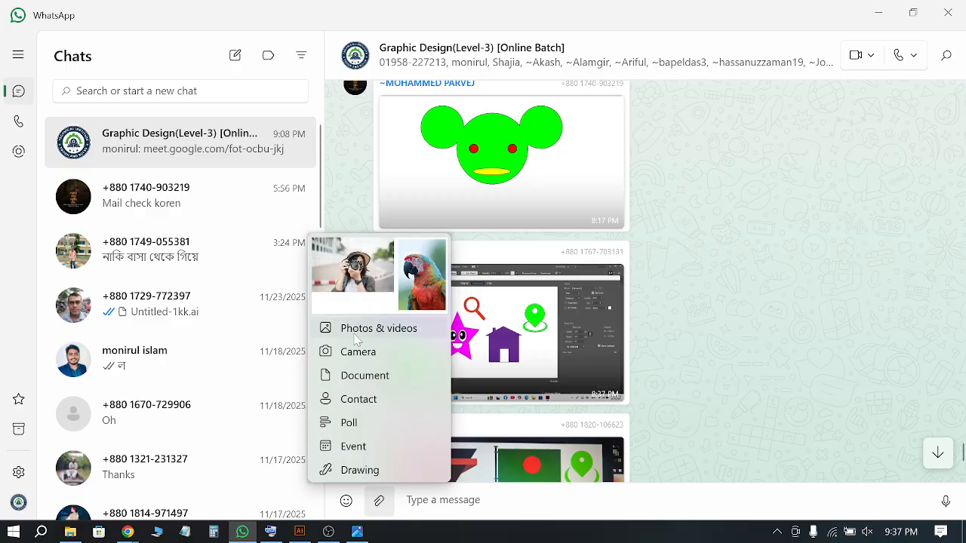
click(383, 332)
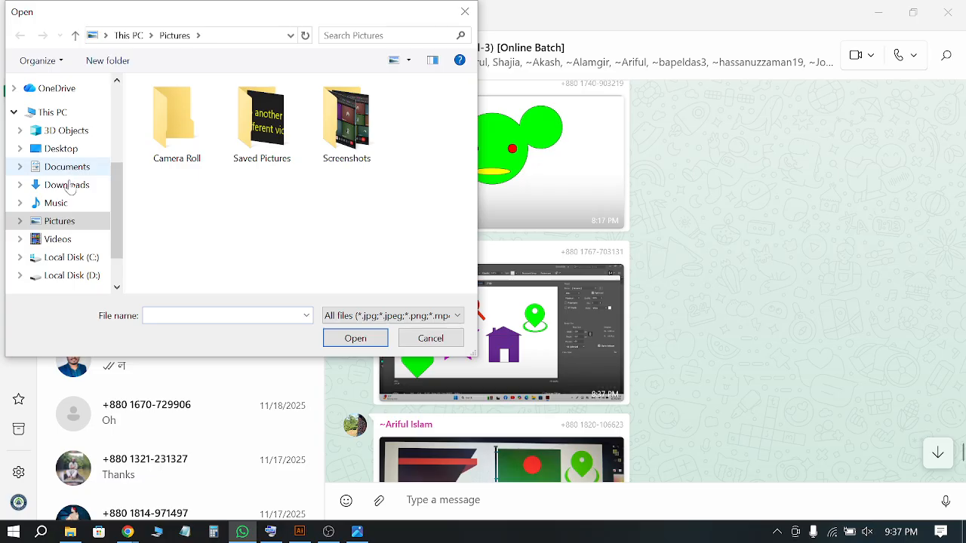
click(66, 185)
click(168, 121)
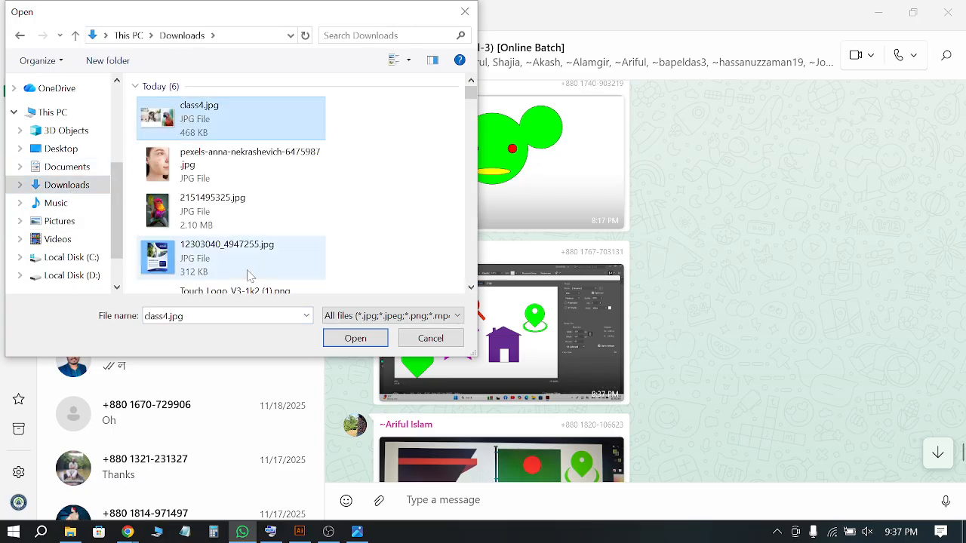
click(355, 341)
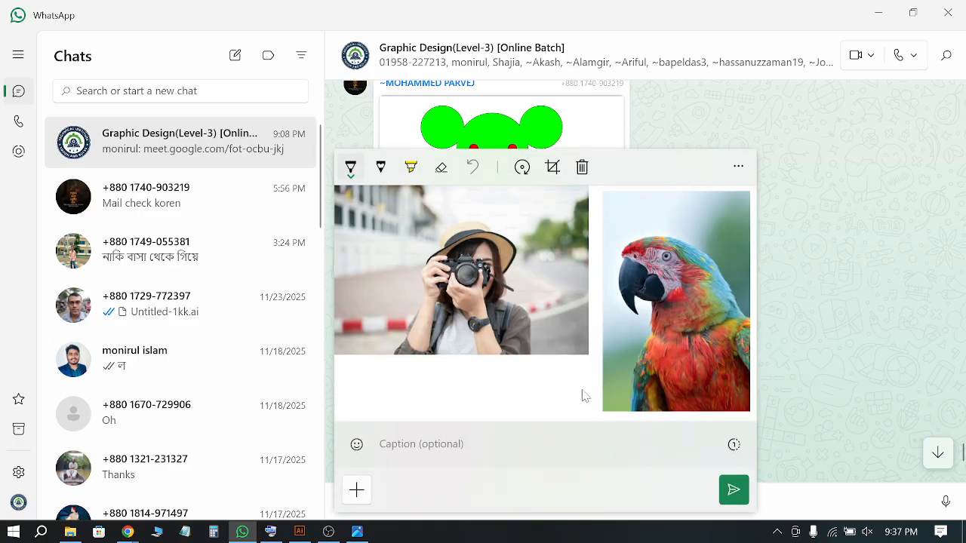
click(582, 168)
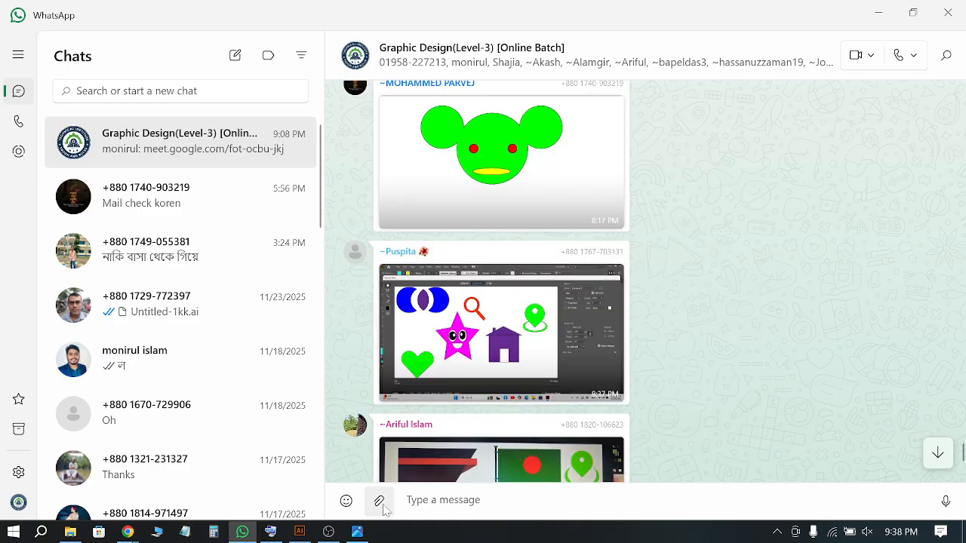
Minimize WhatsApp and the image viewer and switch back to the Illustrator document
scroll(649, 317, down, 3)
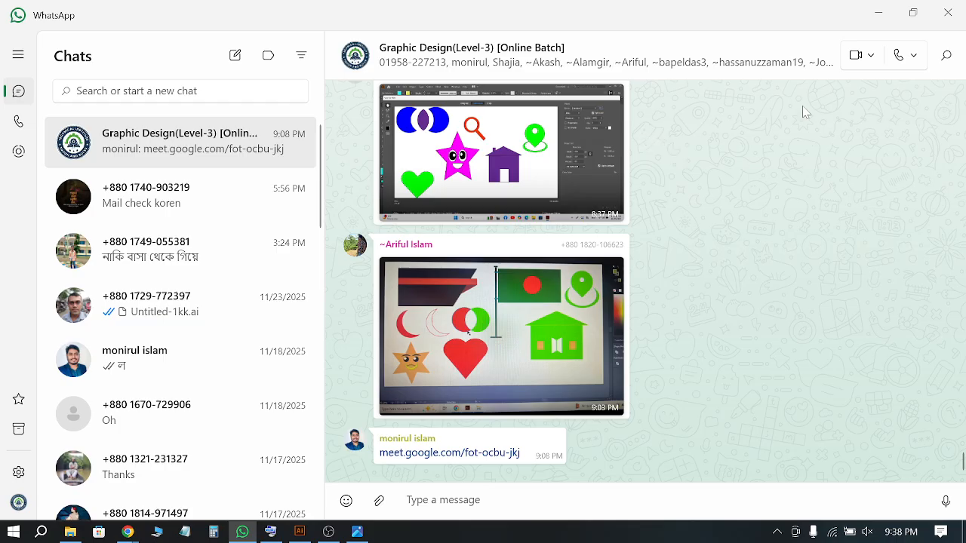
click(884, 9)
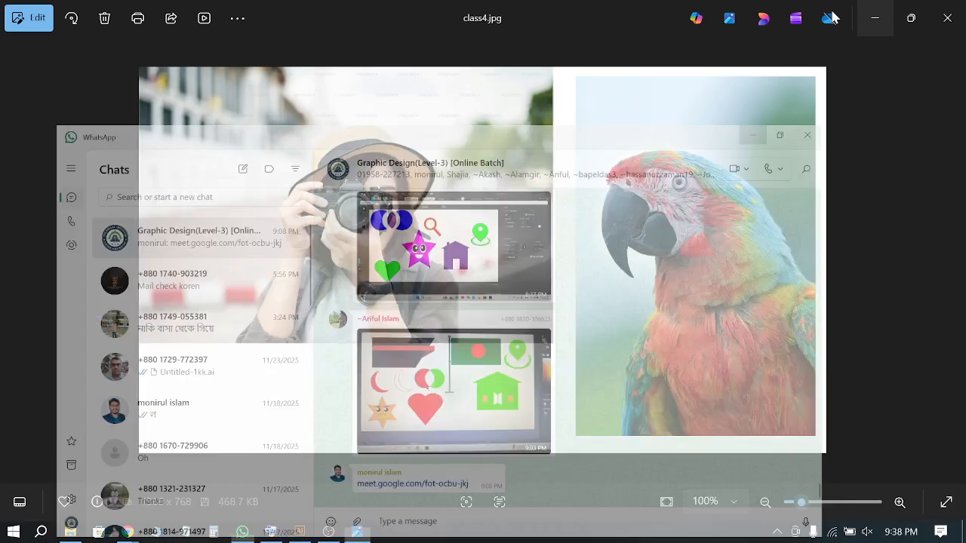
click(872, 19)
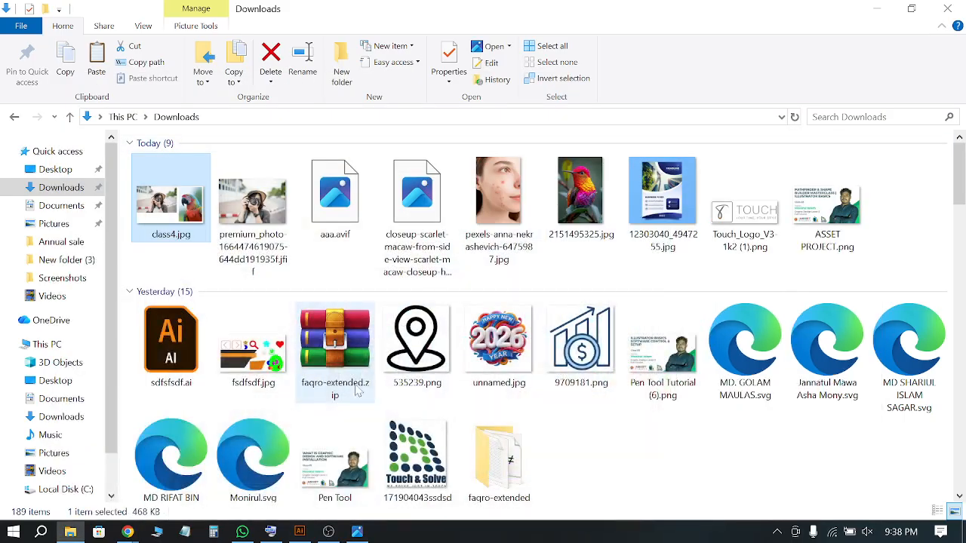
click(300, 532)
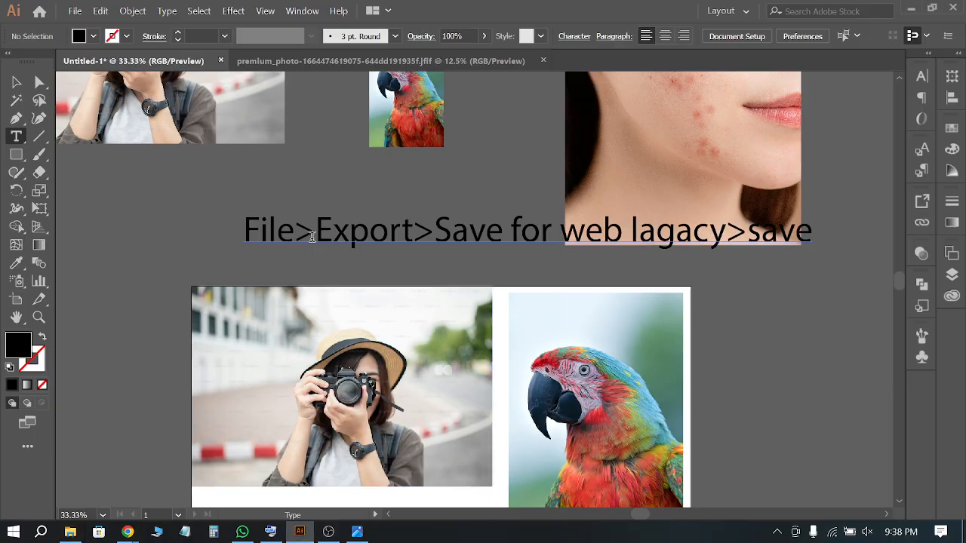
Select all the images together with the export-path text and move them up off the artboard
scroll(489, 220, down, 2)
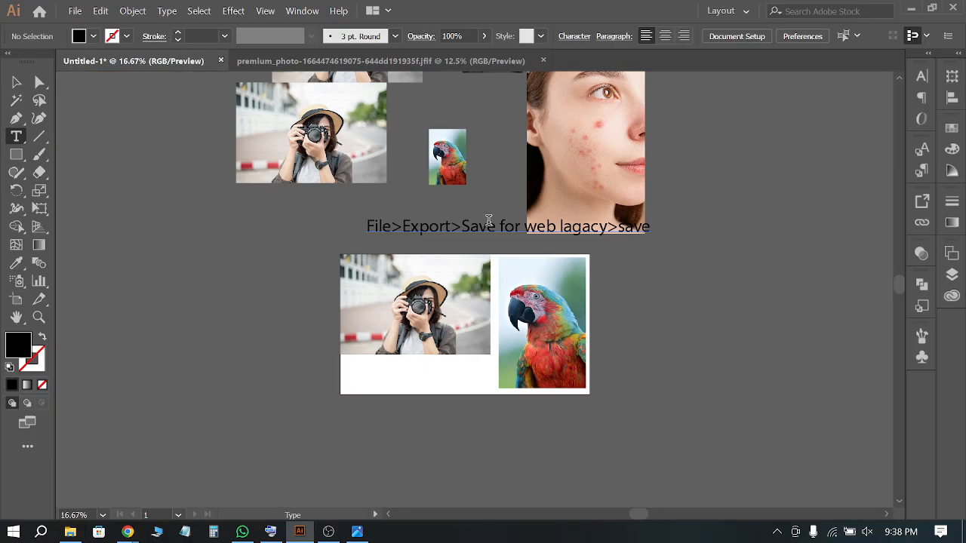
scroll(489, 221, up, 1)
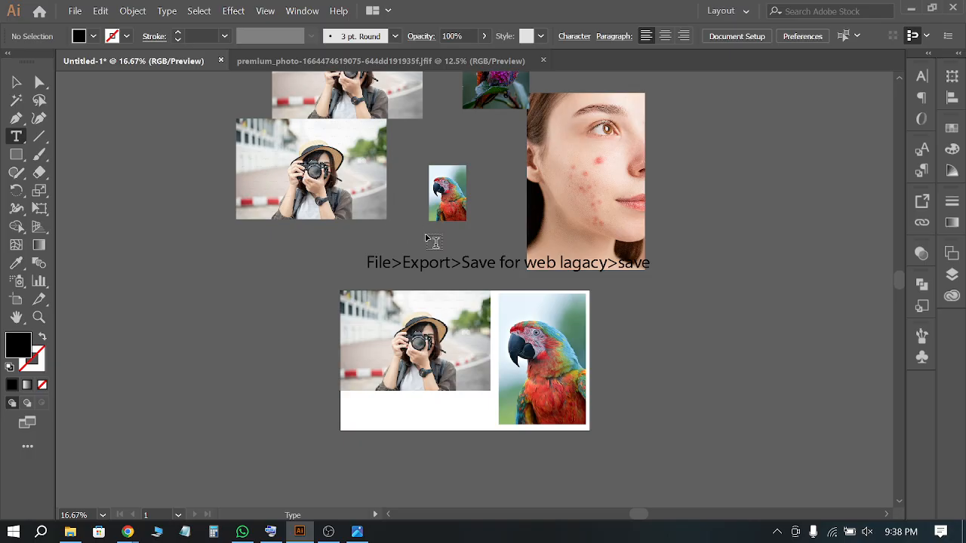
scroll(429, 242, up, 1)
key(v)
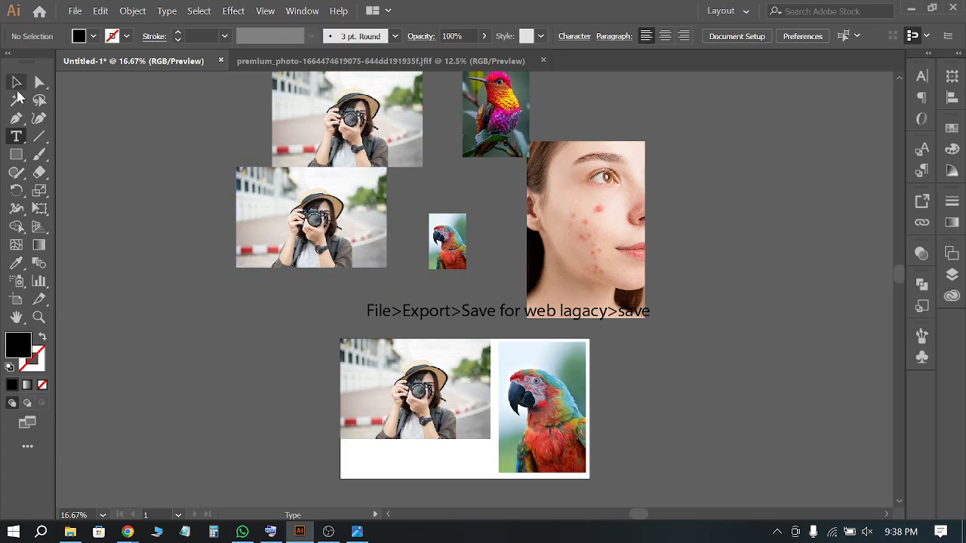
alt+scroll(513, 280, down, 1)
scroll(608, 435, up, 1)
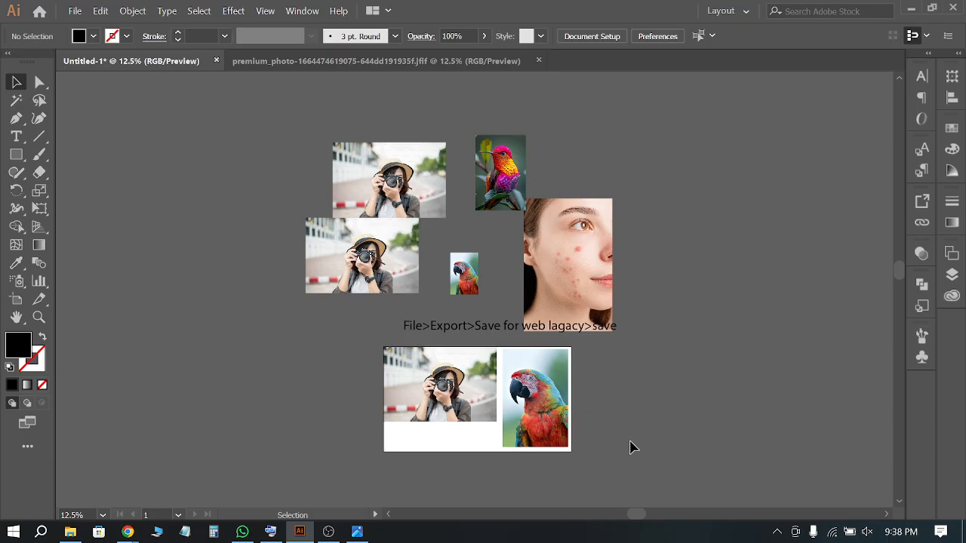
drag(637, 445, 315, 171)
drag(498, 393, 509, 286)
Switch to Chrome to view the IMAGE search results, and return to the Illustrator document
mouse_move(128, 532)
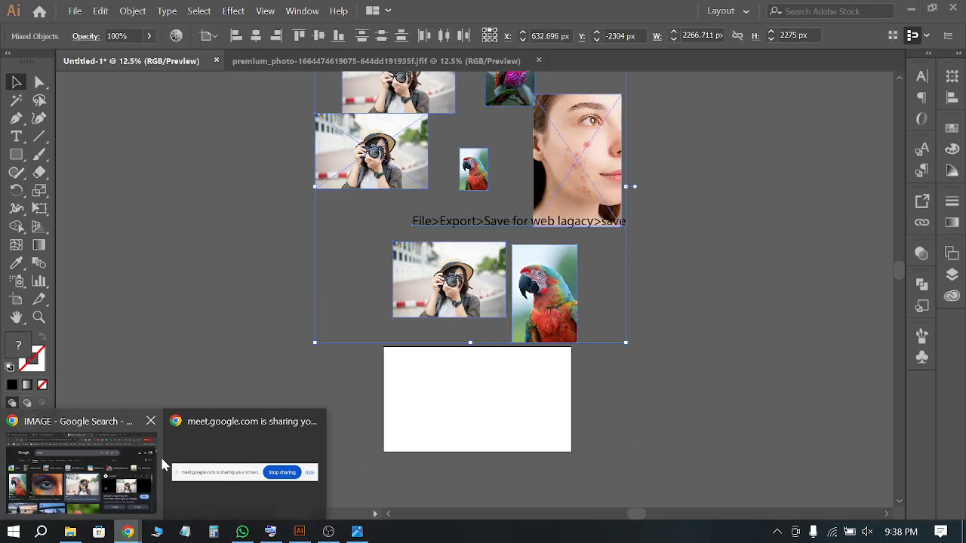
click(104, 483)
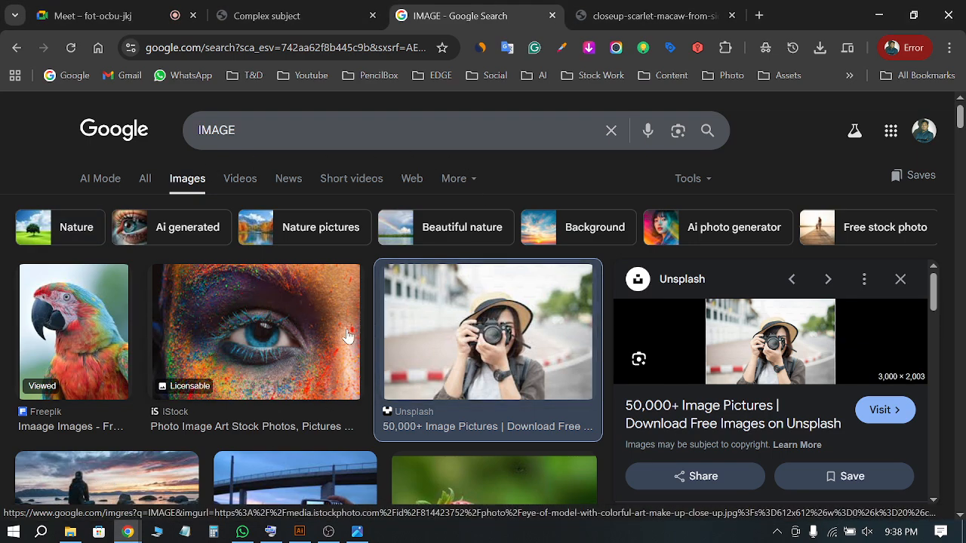
click(880, 15)
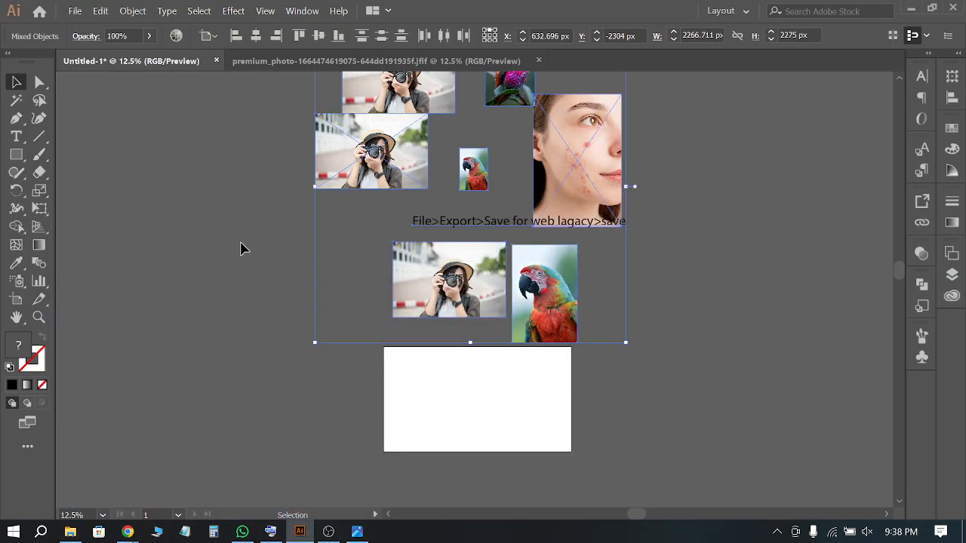
Delete all the selected images and the export-path text above the artboard
scroll(596, 319, up, 3)
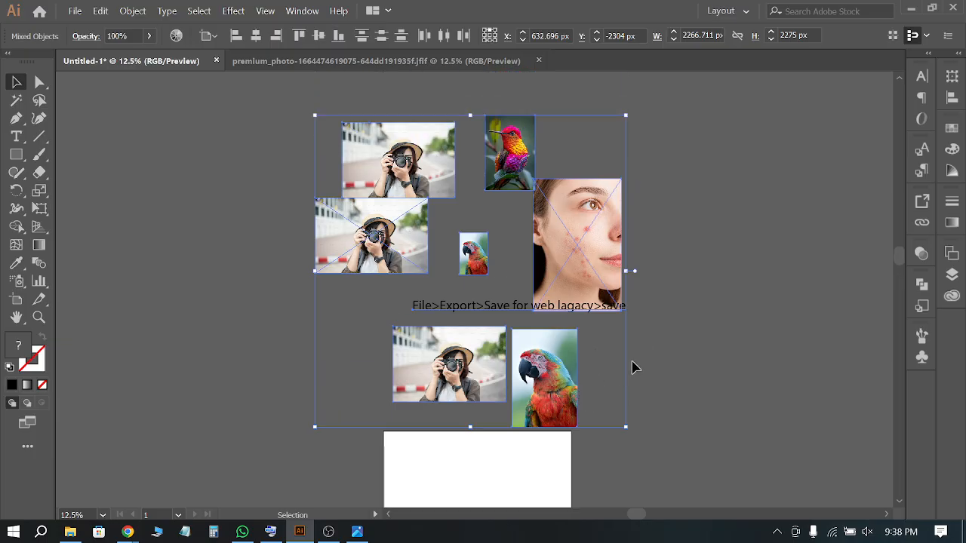
key(Delete)
scroll(366, 497, down, 2)
scroll(453, 433, up, 3)
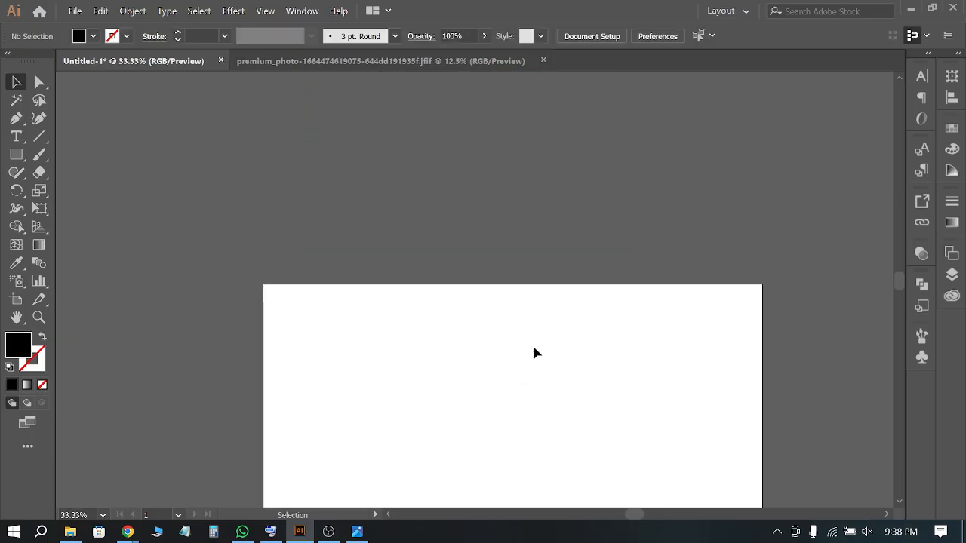
Draw a large black-filled rectangle without a stroke in the upper part of the artboard
scroll(586, 333, up, 2)
scroll(587, 333, down, 3)
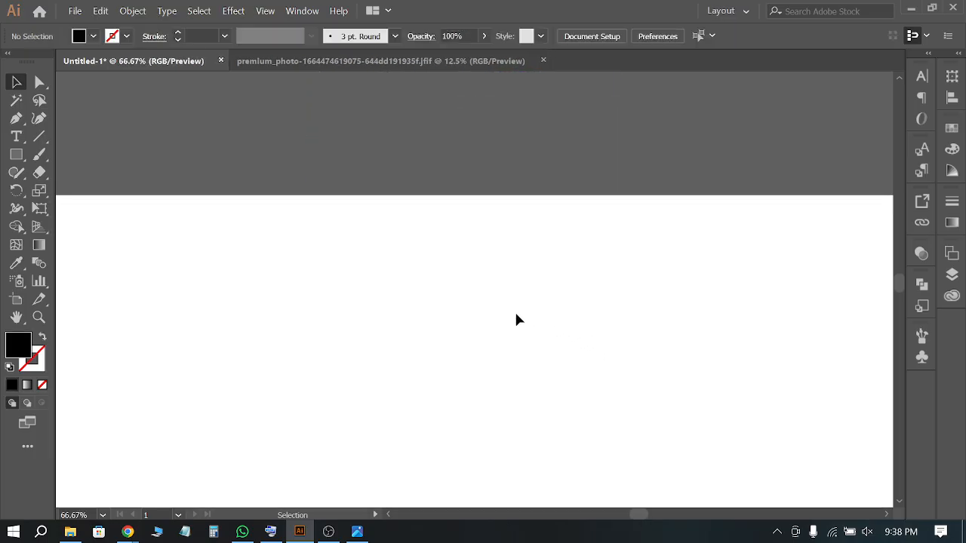
click(23, 158)
drag(209, 197, 651, 465)
click(12, 88)
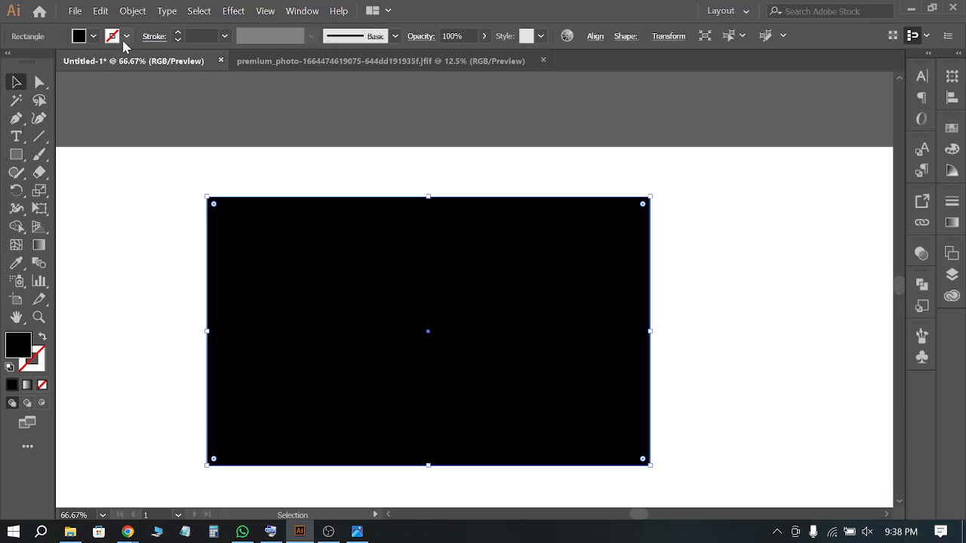
Give the black rectangle a bright green stroke with a weight of 15 pt
click(126, 36)
click(73, 61)
click(198, 140)
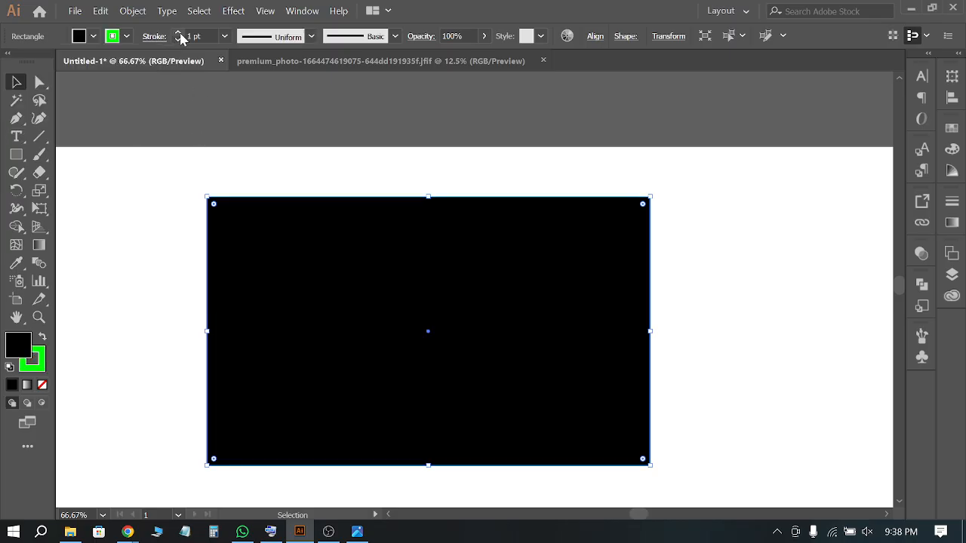
click(179, 33)
click(130, 113)
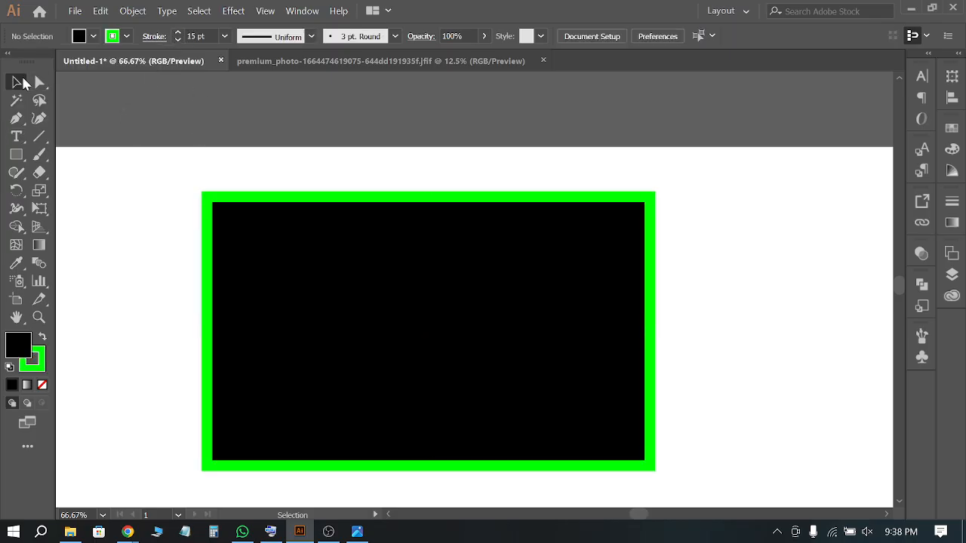
Deselect the rectangle and try changing the stroke color to yellow and red with nothing selected
click(478, 277)
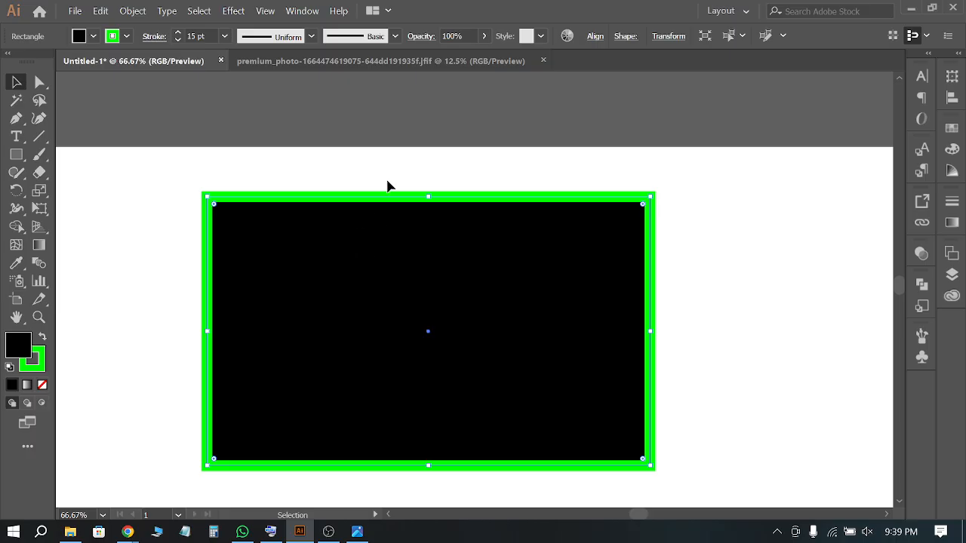
click(398, 151)
click(391, 264)
click(212, 140)
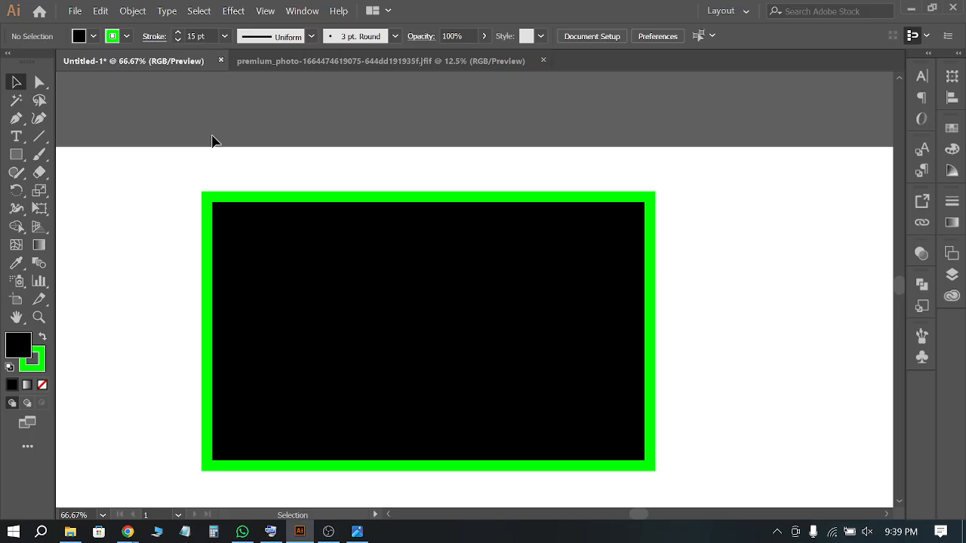
click(125, 37)
click(63, 61)
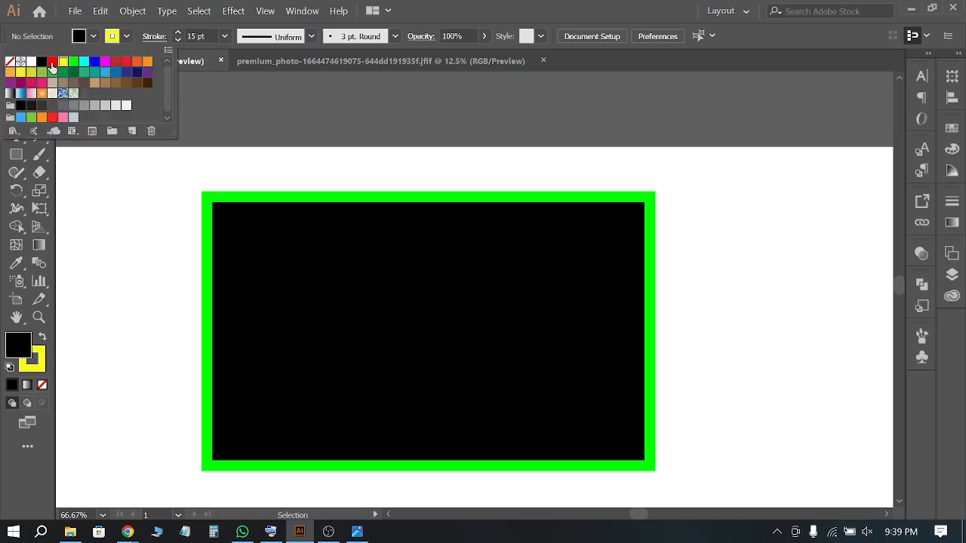
click(53, 61)
click(366, 155)
Select the rectangle, change its stroke color to red, and deselect it
click(386, 273)
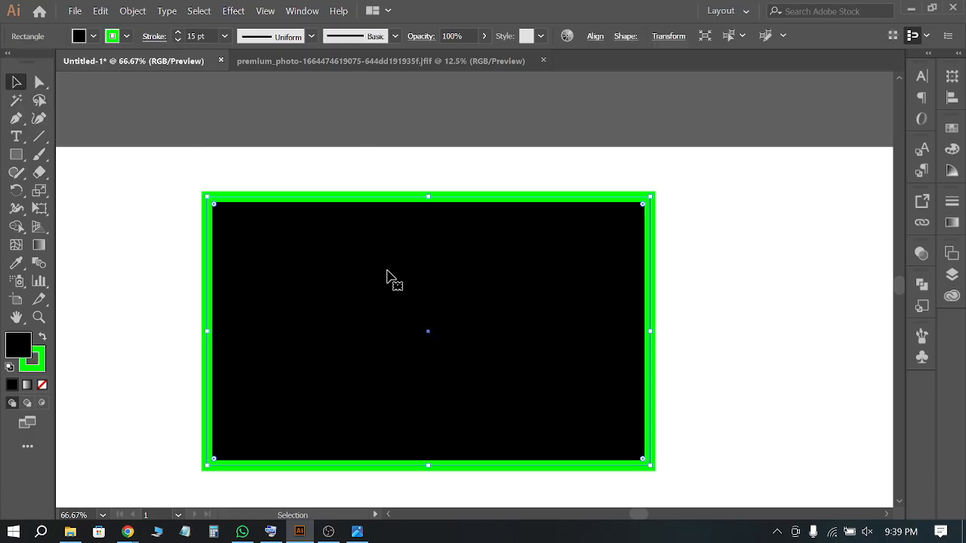
click(126, 36)
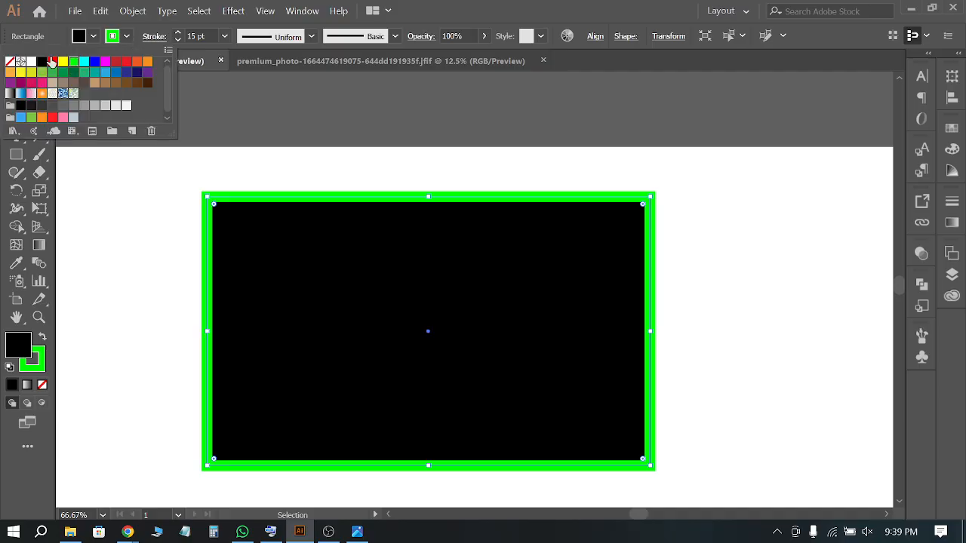
click(52, 61)
click(292, 84)
click(293, 87)
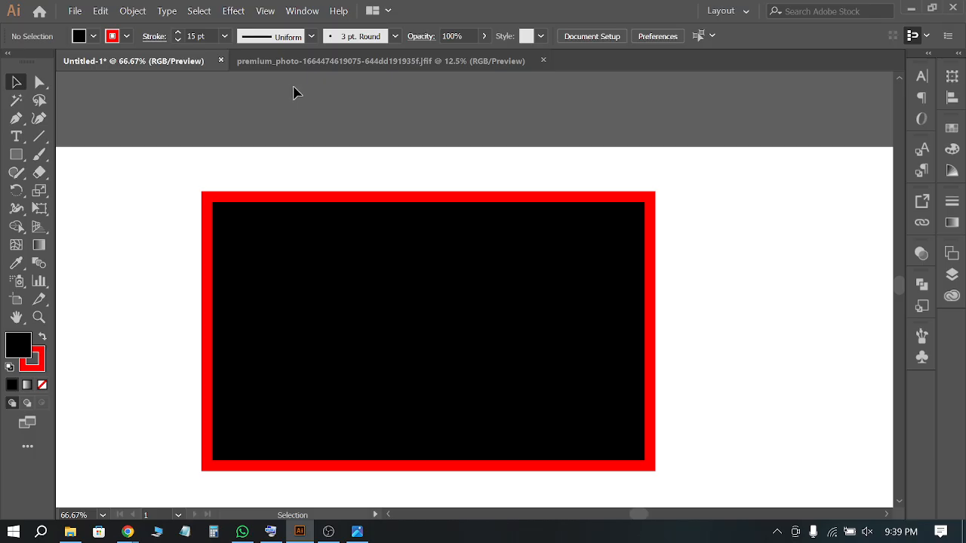
Select the rectangle and remove its red stroke by setting the stroke to None
click(364, 234)
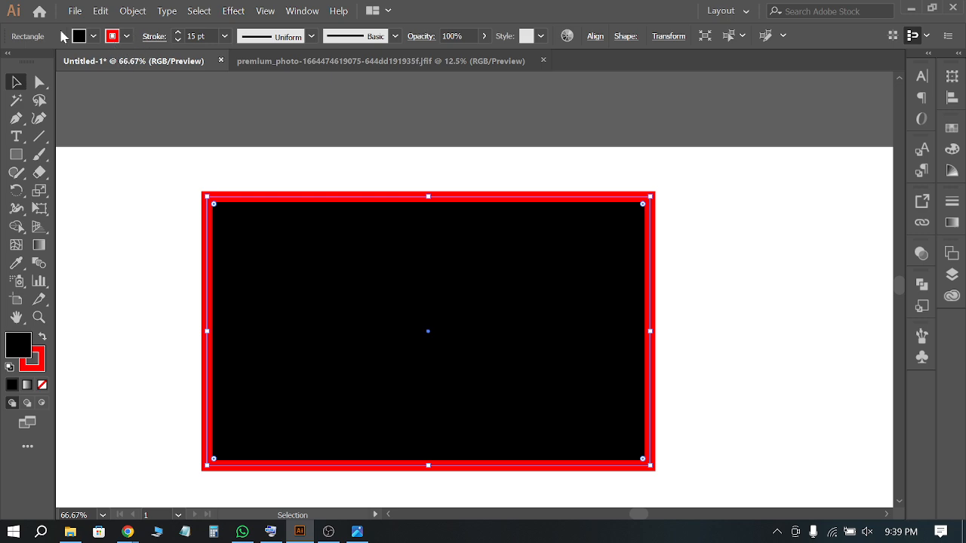
click(119, 39)
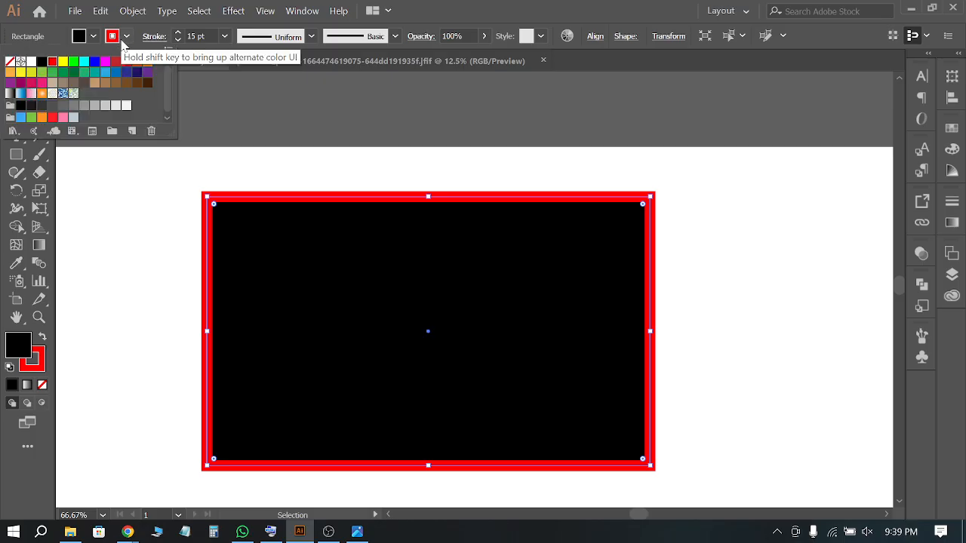
click(11, 65)
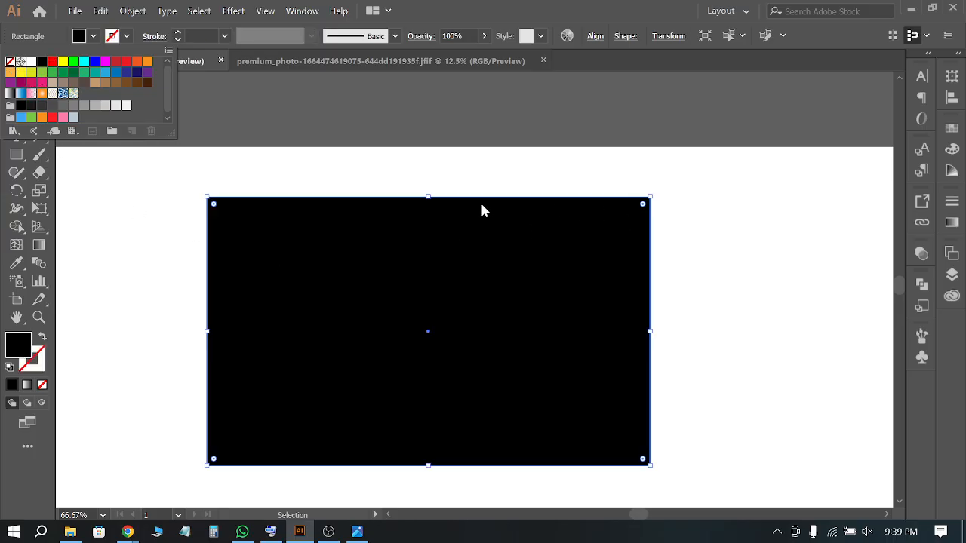
Apply a yellow stroke to the rectangle and raise its weight to 23 pt
click(63, 62)
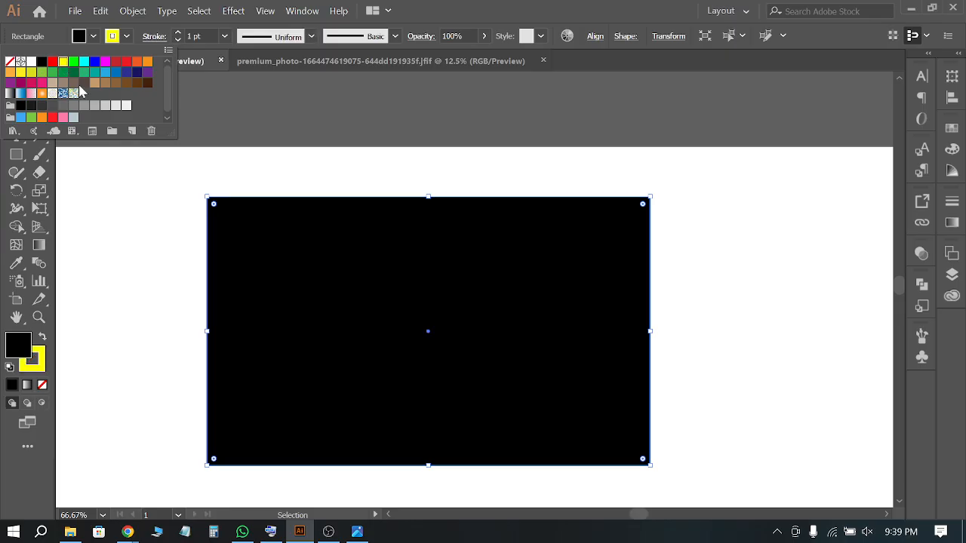
click(177, 34)
click(177, 34)
click(177, 34)
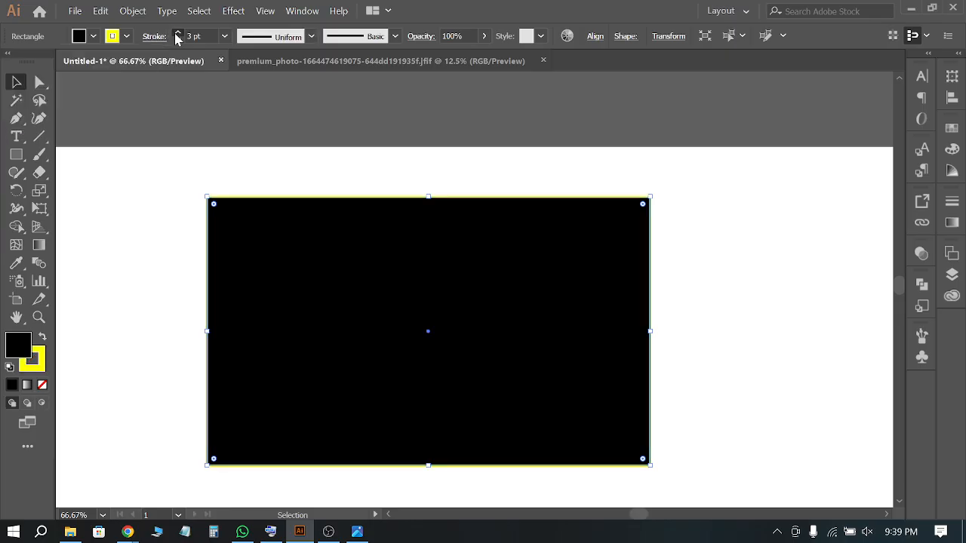
click(178, 34)
click(178, 34)
click(177, 34)
click(178, 34)
click(177, 34)
click(178, 34)
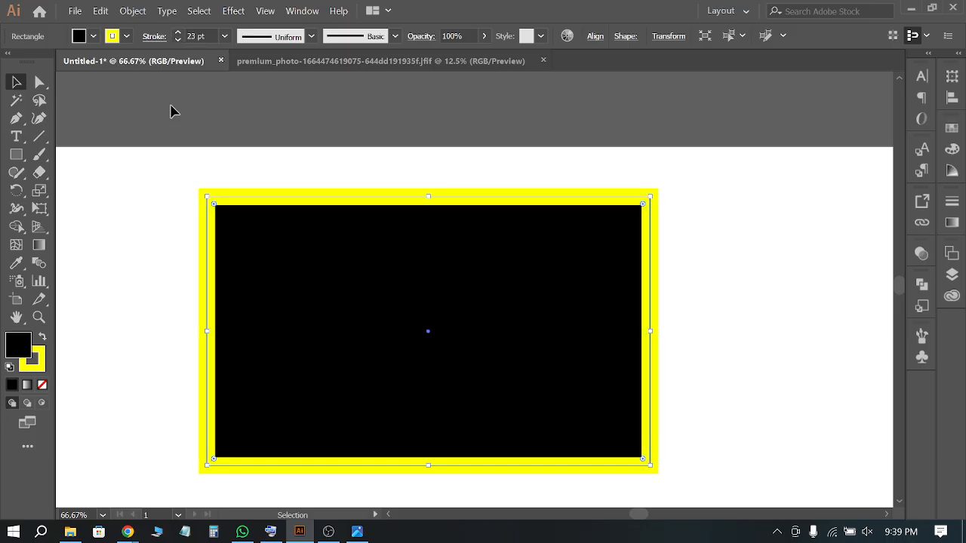
Reselect the rectangle, make its stroke active and set it to None, and collapse the color settings
click(131, 301)
click(224, 392)
click(41, 368)
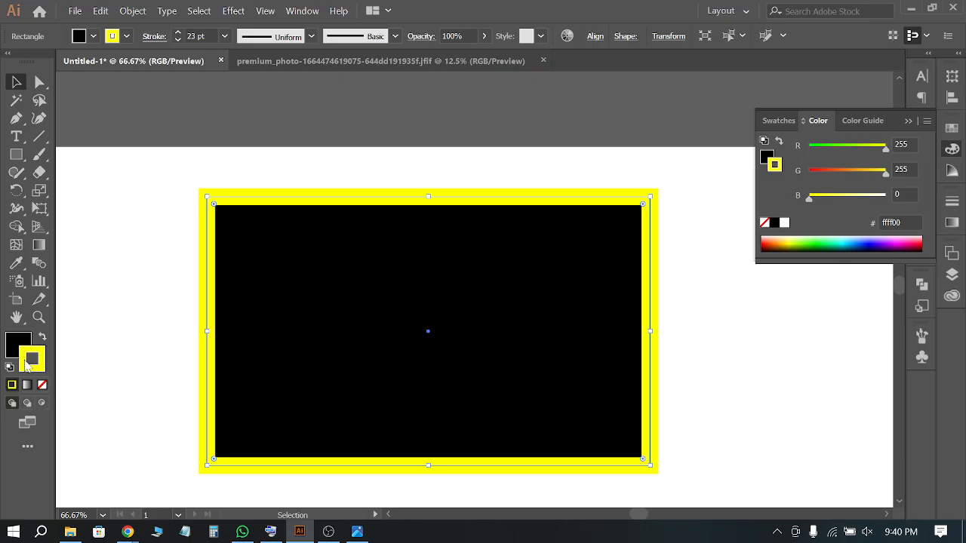
click(41, 385)
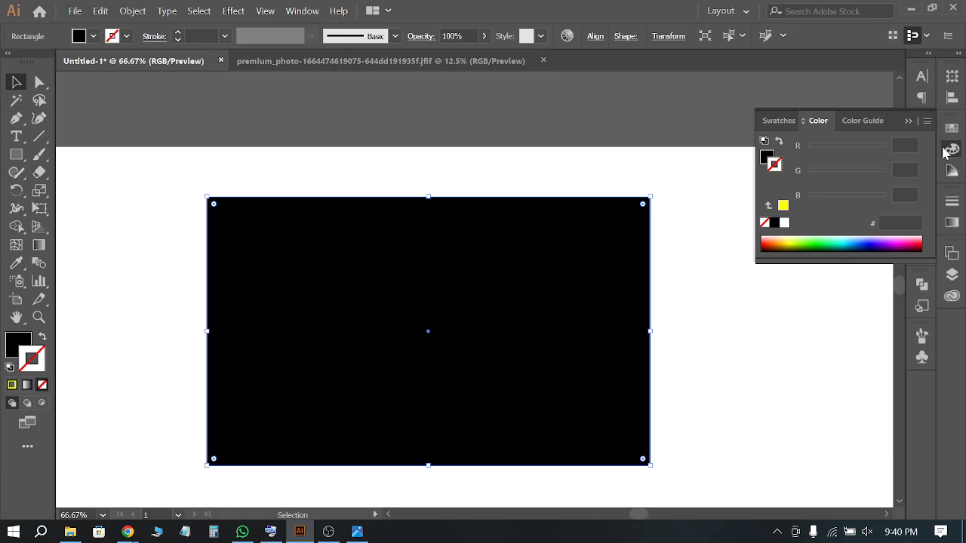
click(910, 121)
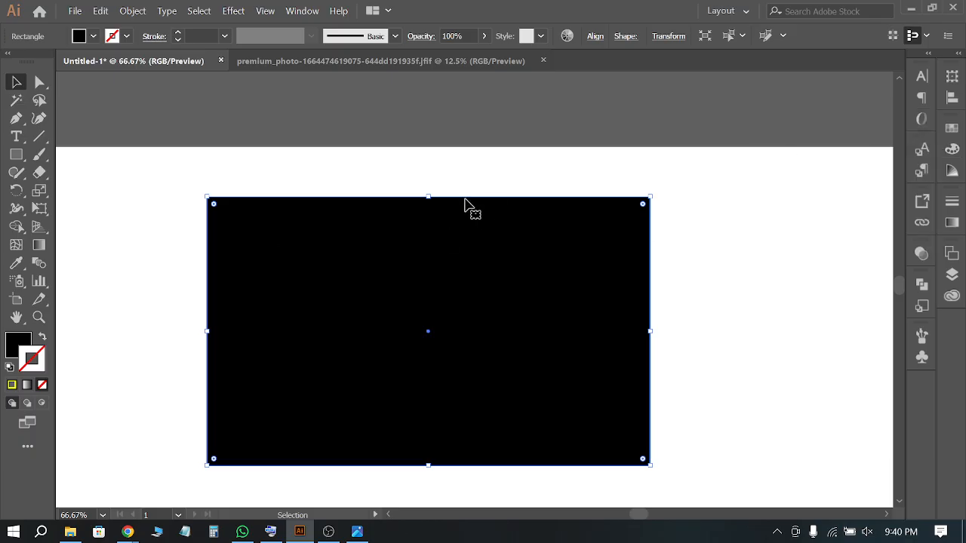
Move the black rectangle off the artboard to the empty canvas above its upper-left corner and deselect it
scroll(414, 176, down, 3)
scroll(501, 230, up, 1)
drag(457, 305, 228, 125)
click(367, 177)
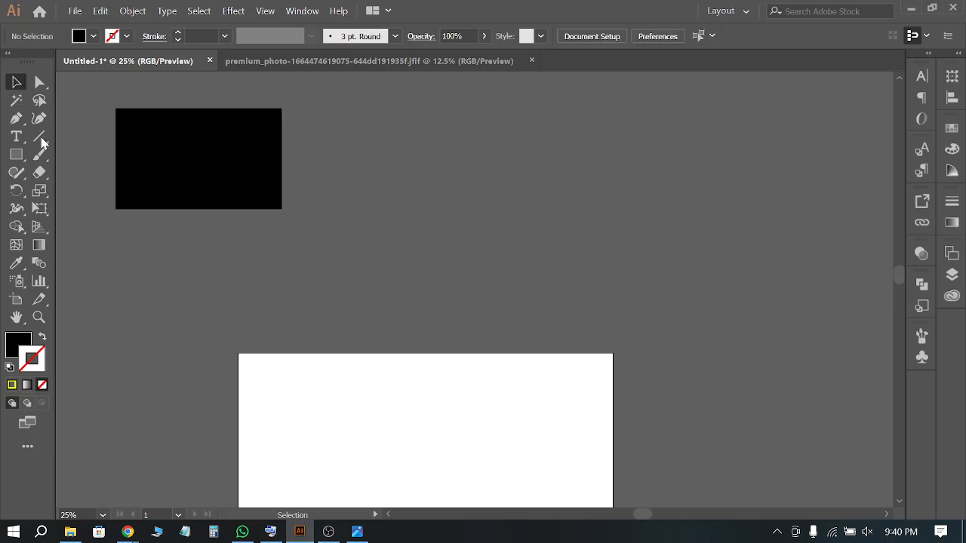
Draw twelve black rectangles of varying sizes on the canvas above and on both sides of the artboard
click(16, 154)
drag(311, 144, 352, 175)
drag(559, 150, 629, 194)
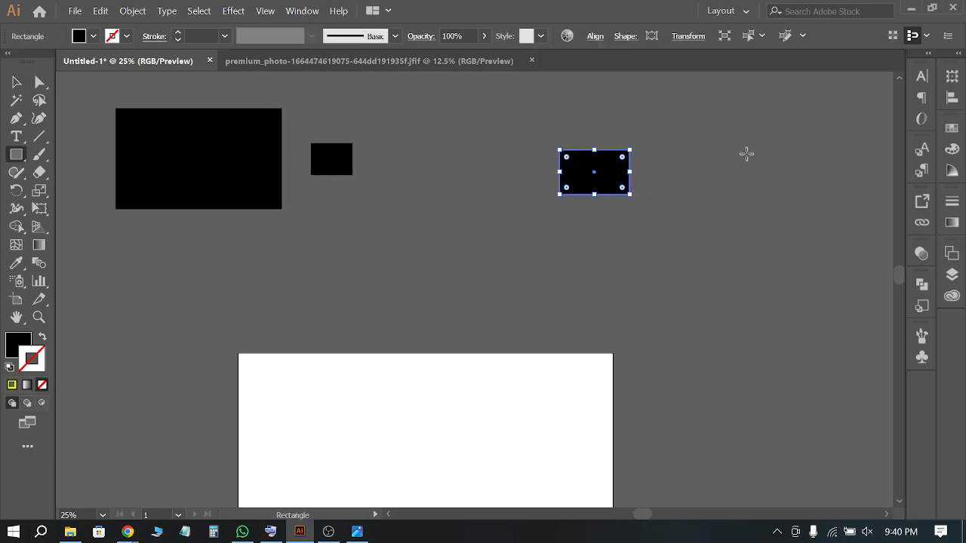
drag(746, 154, 817, 255)
drag(841, 287, 867, 375)
drag(811, 410, 788, 453)
drag(718, 412, 702, 428)
drag(568, 312, 632, 326)
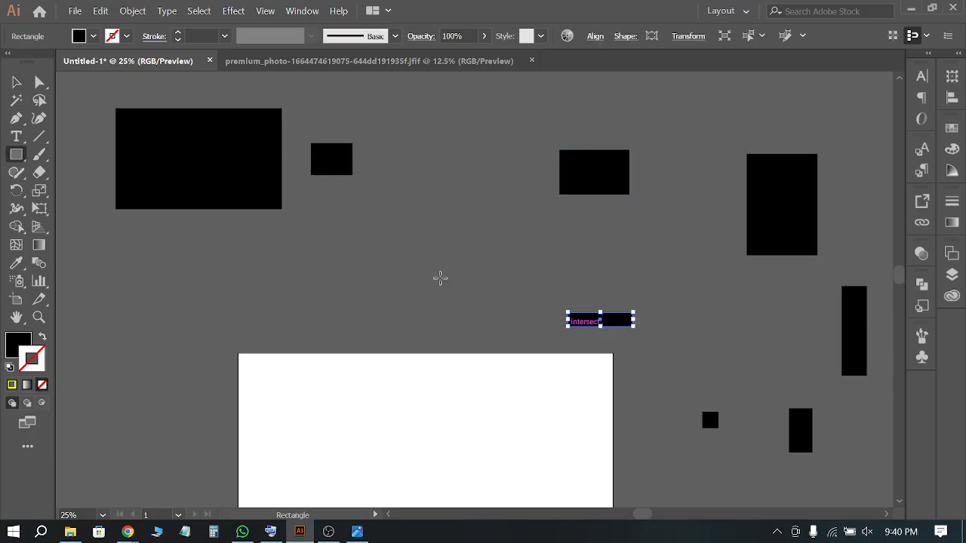
drag(389, 283, 436, 303)
drag(171, 269, 233, 297)
drag(150, 303, 146, 321)
drag(135, 337, 136, 383)
drag(135, 392, 180, 409)
Draw twelve more black rectangles of varying sizes scattered farther around the artboard, finishing with nothing selected
scroll(214, 203, down, 2)
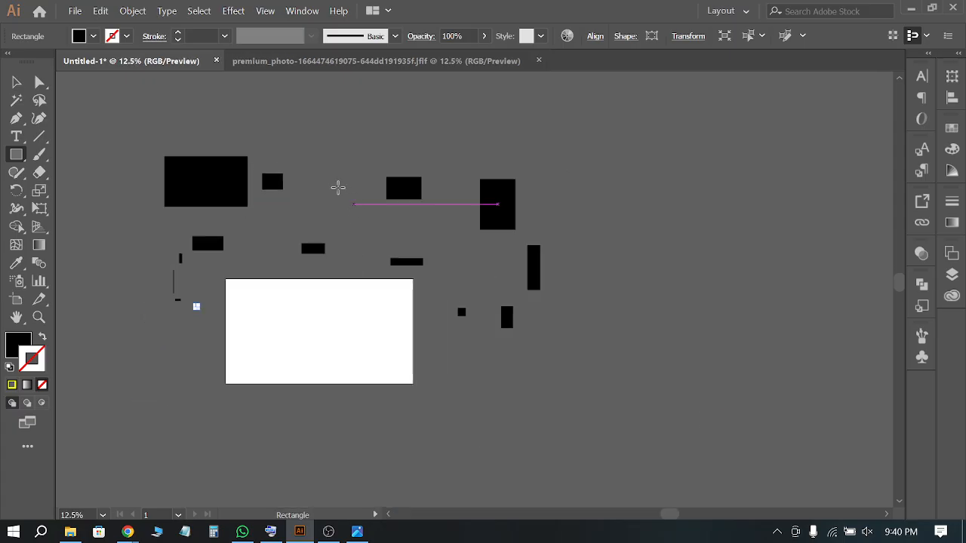
drag(334, 190, 354, 215)
drag(495, 101, 595, 151)
drag(698, 146, 733, 204)
drag(763, 265, 773, 301)
drag(689, 350, 726, 365)
drag(544, 354, 609, 388)
drag(494, 400, 466, 408)
drag(345, 408, 404, 423)
drag(228, 416, 278, 421)
drag(136, 384, 164, 396)
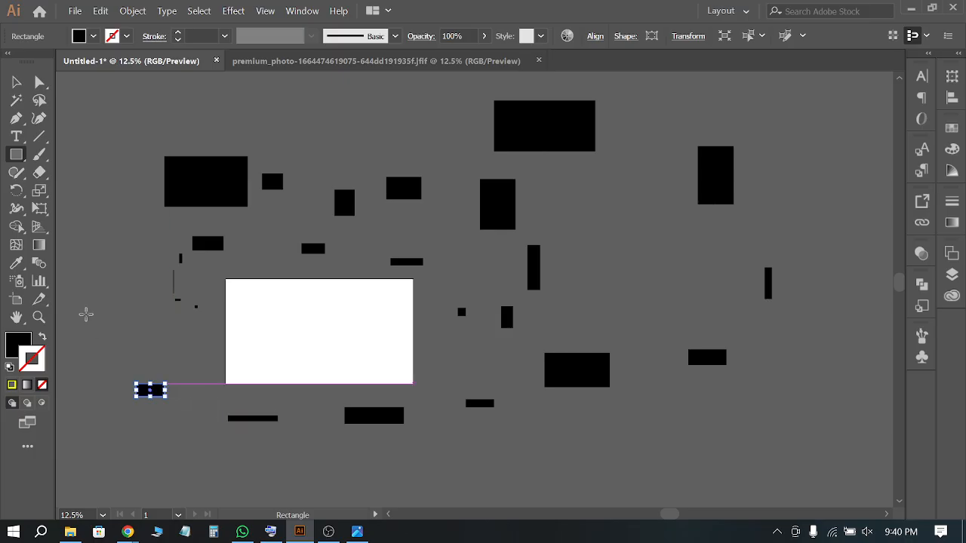
drag(85, 275, 88, 311)
drag(97, 107, 118, 158)
click(17, 81)
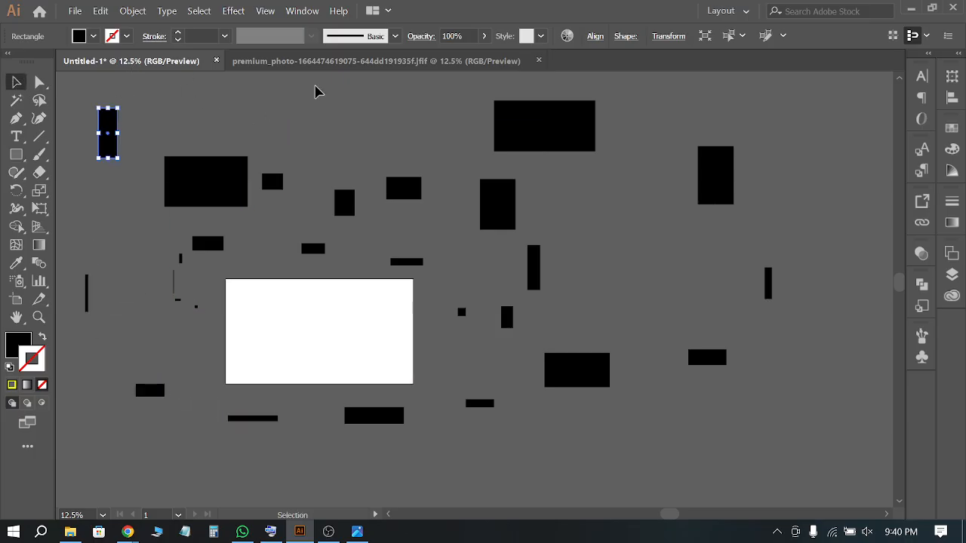
click(316, 91)
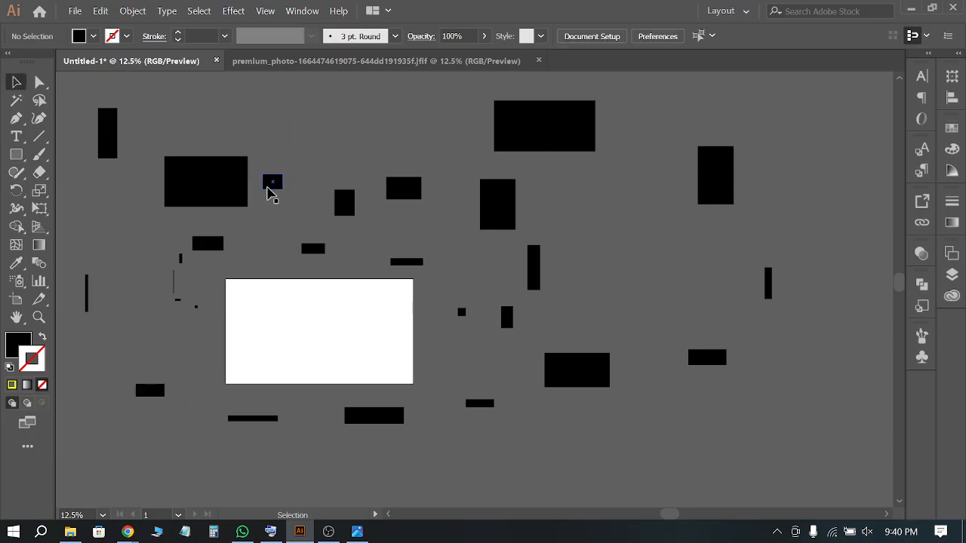
Select the nine rectangles above the artboard one by one, shift them slightly to the right, and clear the selection
click(109, 133)
shift+click(206, 181)
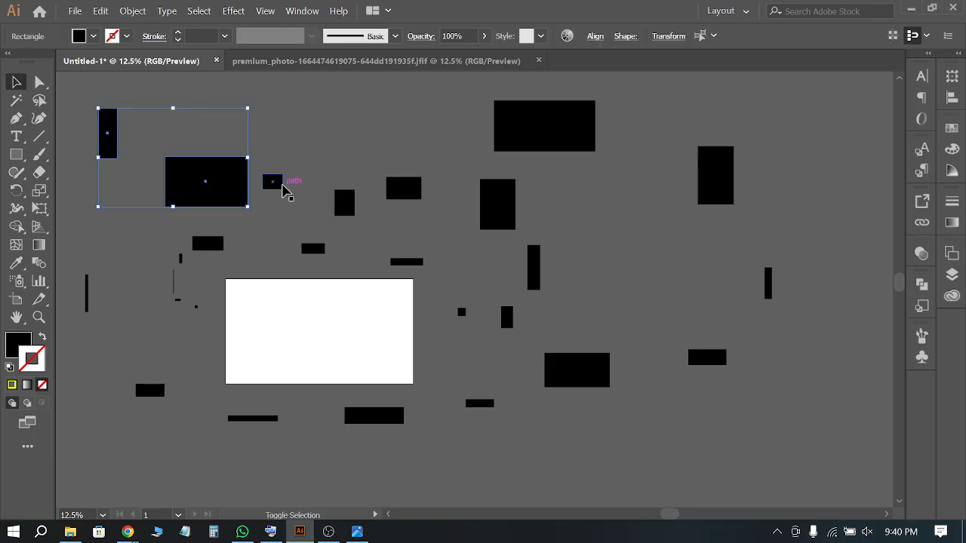
shift+click(277, 184)
shift+click(314, 250)
shift+click(344, 202)
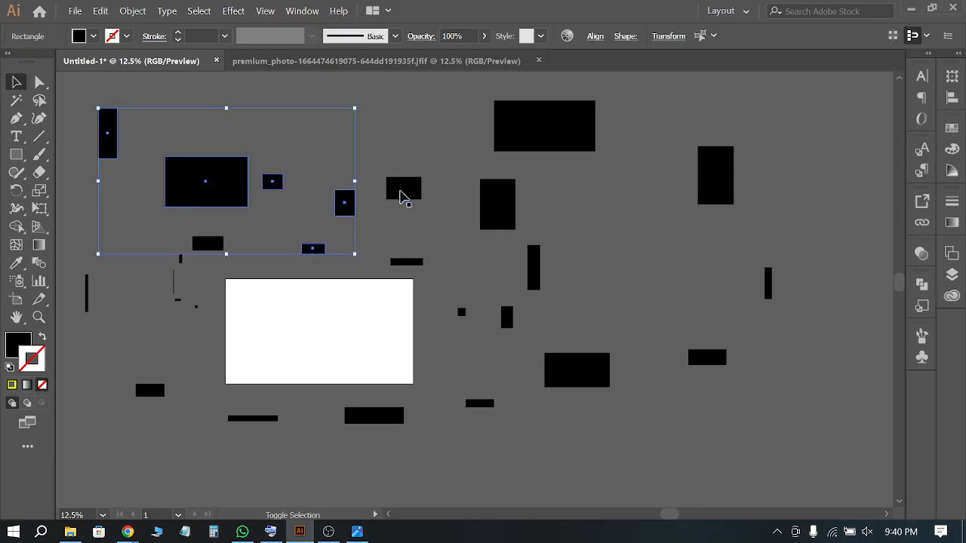
shift+click(403, 189)
shift+click(527, 144)
shift+click(504, 201)
shift+click(727, 175)
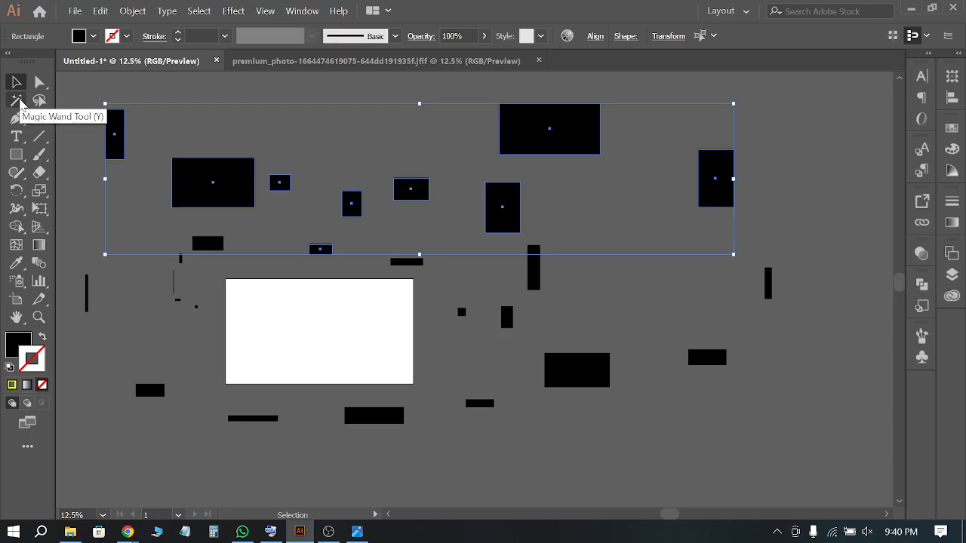
click(298, 99)
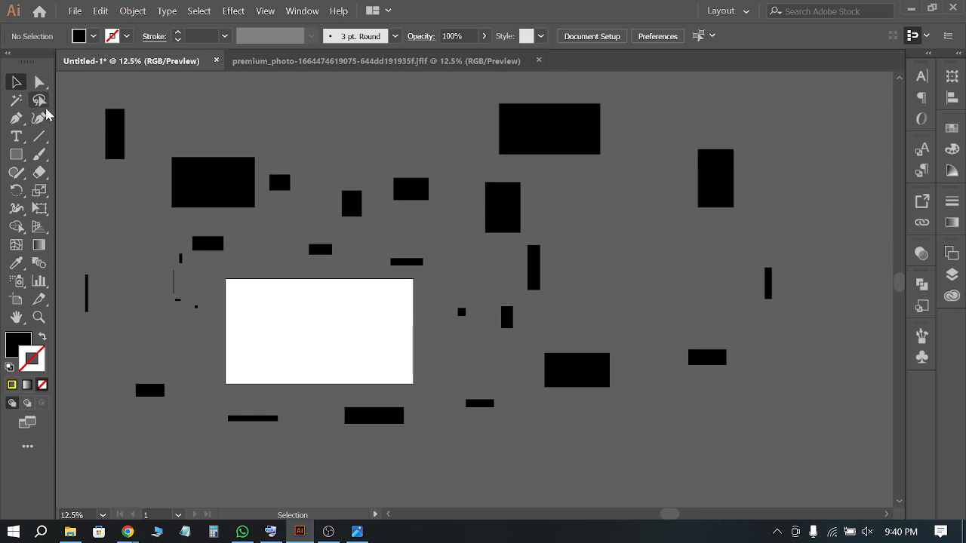
Select all black rectangles at once with the Magic Wand, fill them red, and deselect them
click(23, 109)
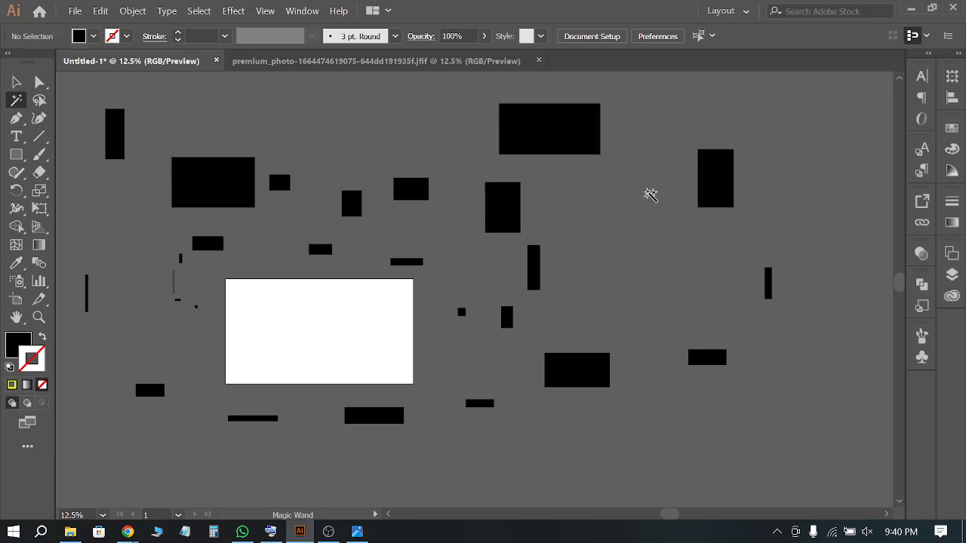
click(571, 133)
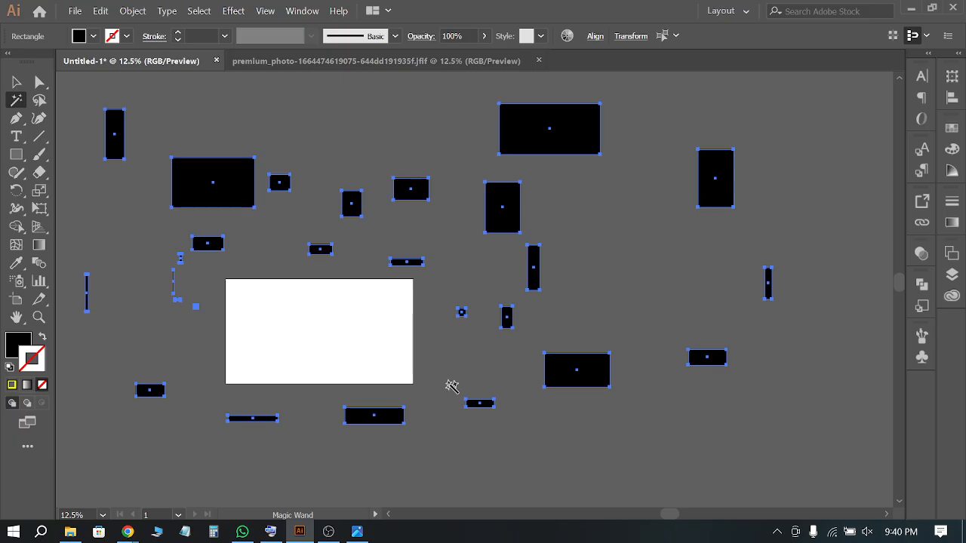
click(93, 36)
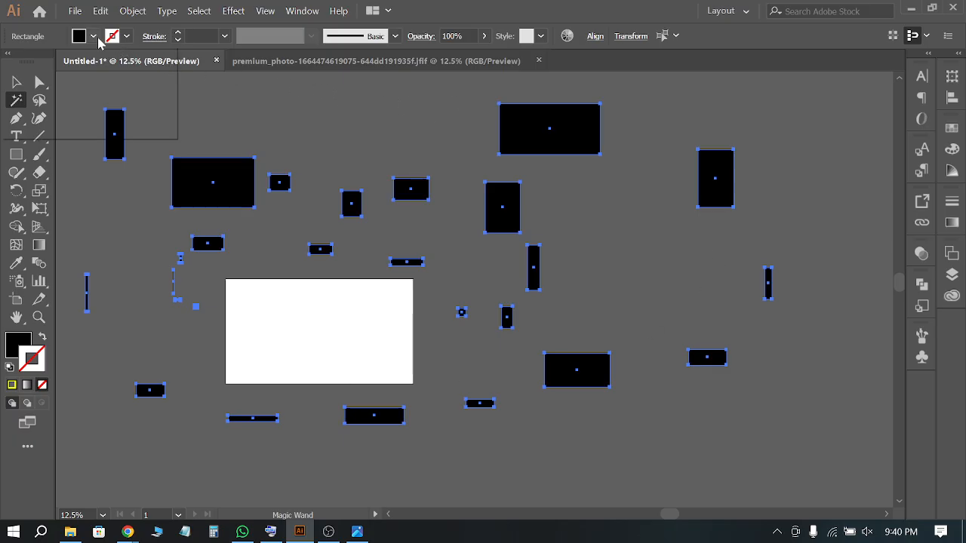
click(52, 62)
key(Escape)
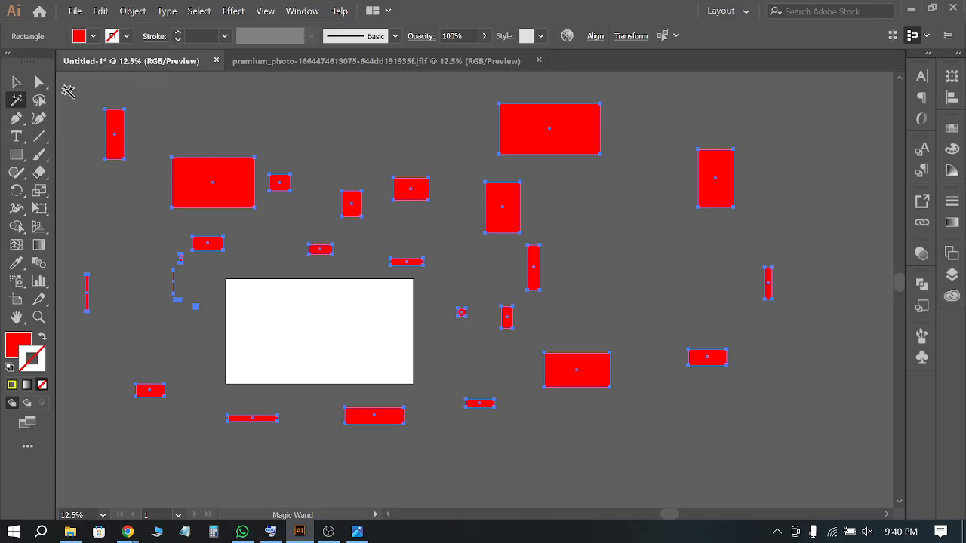
click(18, 83)
click(337, 130)
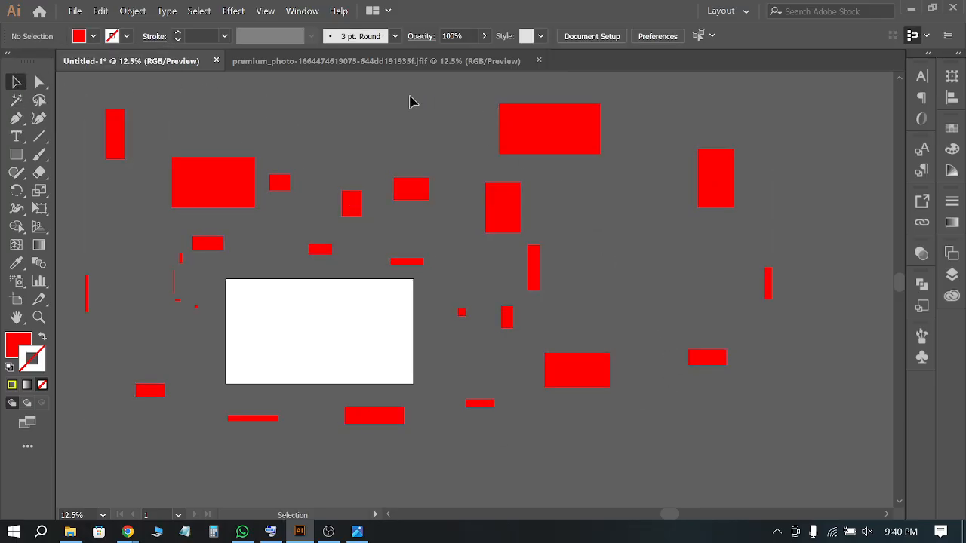
Select all red rectangles with the Magic Wand, change their fill to green, and deselect them
click(16, 101)
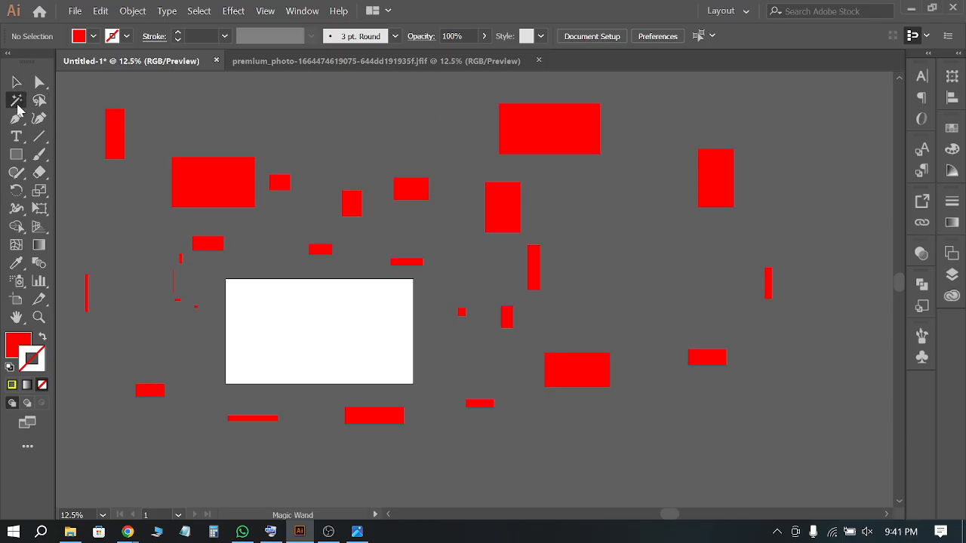
click(571, 135)
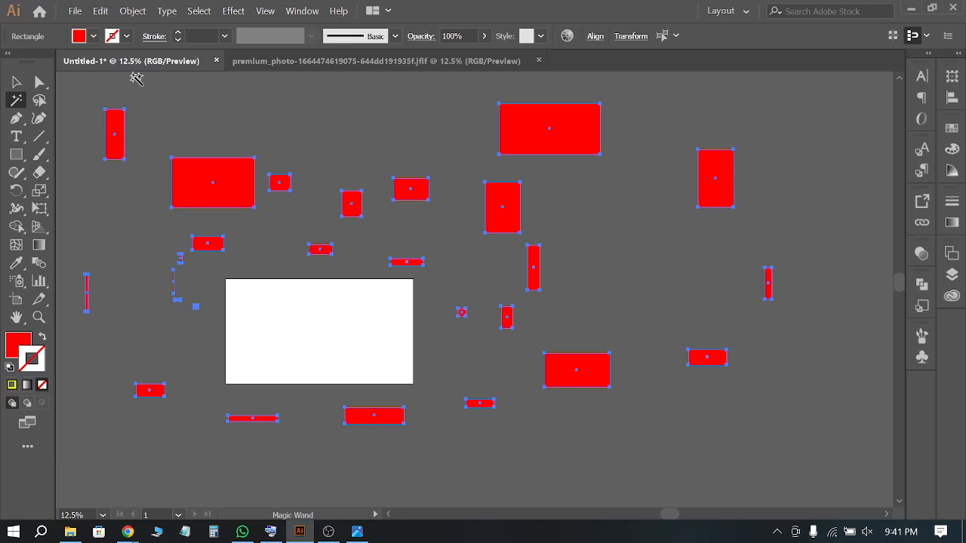
click(93, 36)
click(73, 62)
key(Escape)
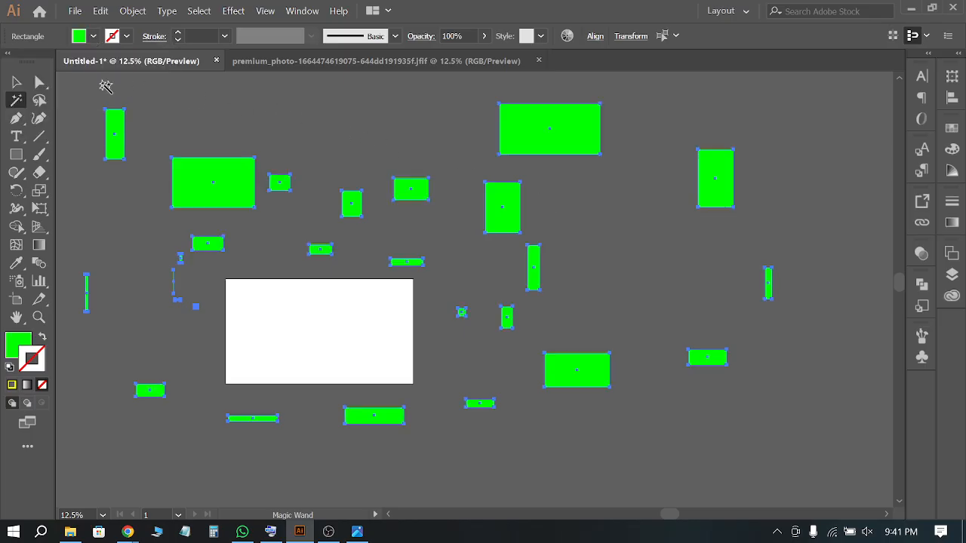
key(v)
click(233, 88)
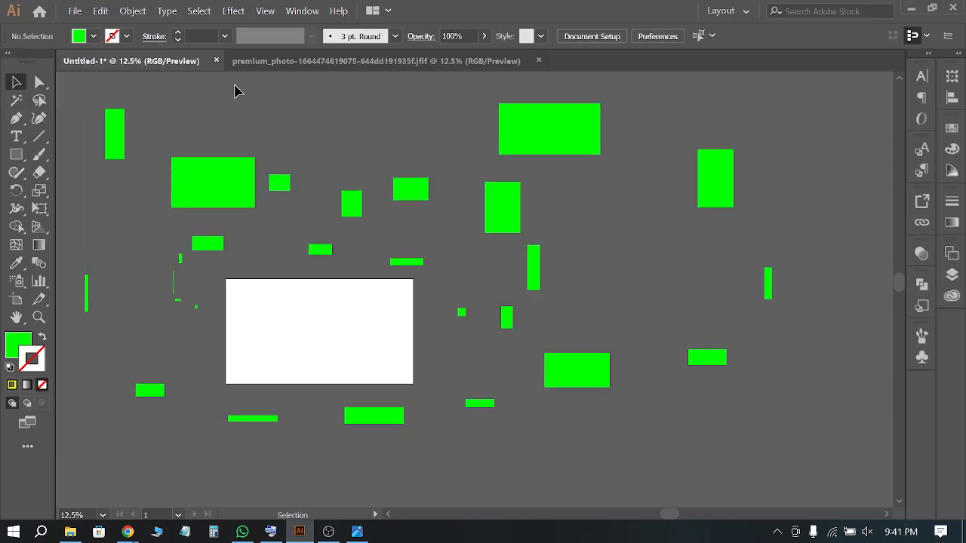
Draw a tall rectangle on the canvas to the right of the artboard and fill it yellow
click(16, 154)
drag(661, 227, 614, 316)
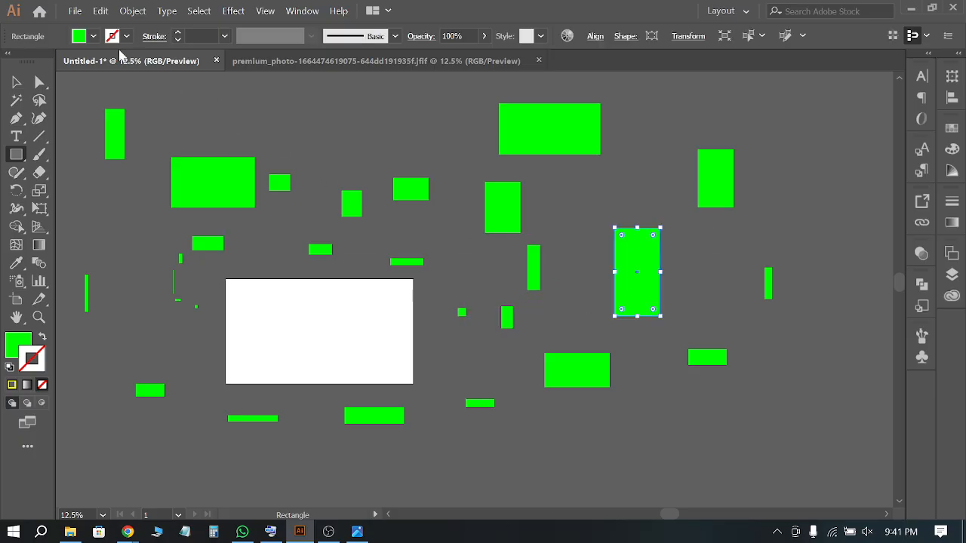
click(93, 36)
click(63, 61)
key(Escape)
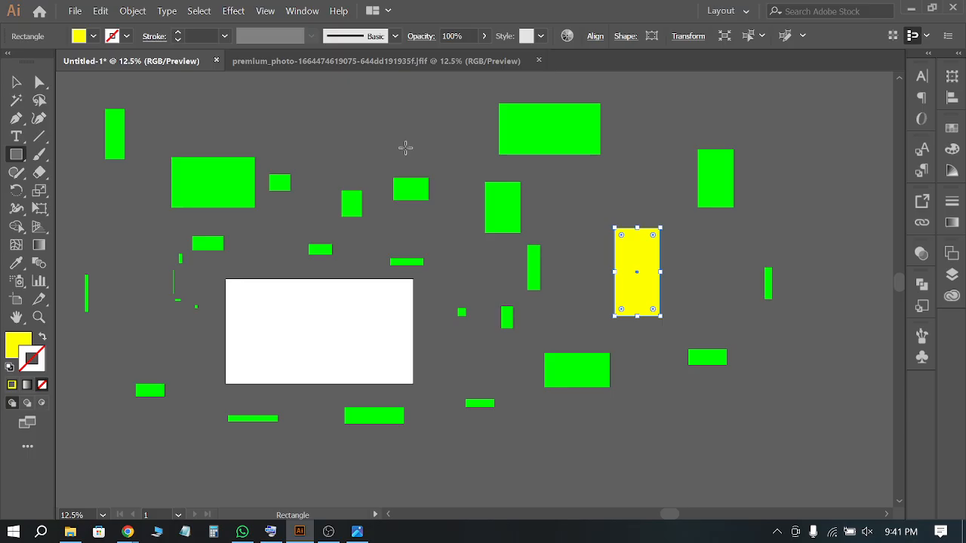
Draw more small yellow rectangles above, left and right of the artboard, finishing with nothing selected
drag(446, 233, 187, 349)
click(16, 82)
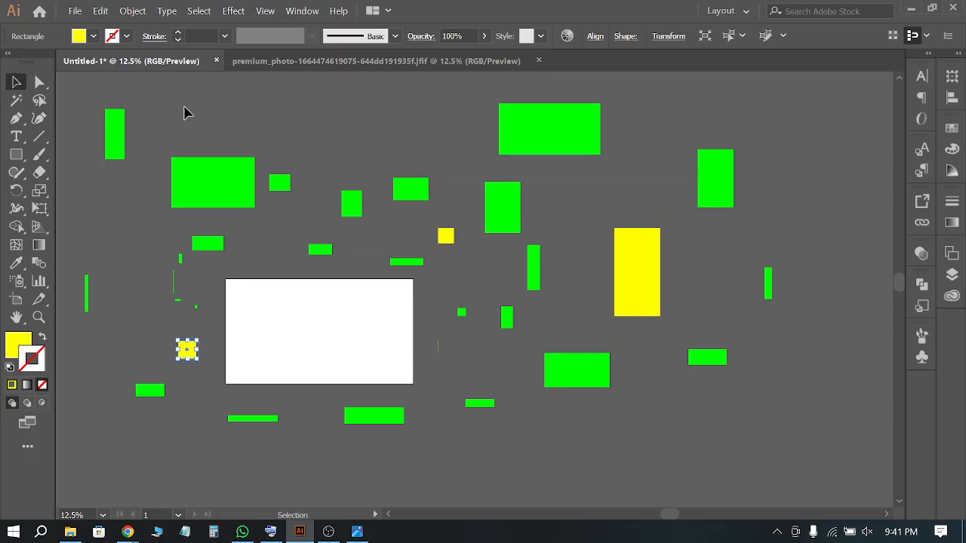
click(487, 358)
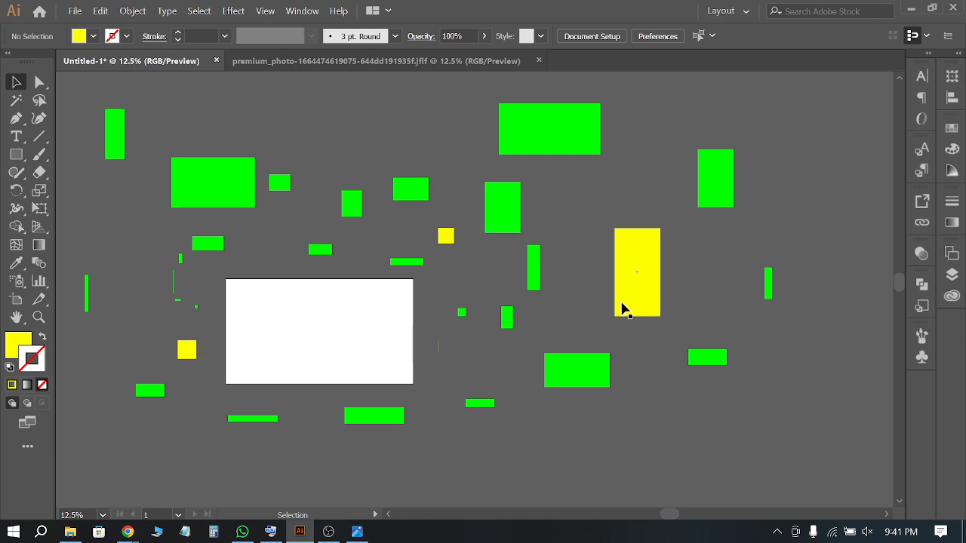
Select all yellow rectangles with the Magic Wand, change their fill to red, and deselect them
click(16, 100)
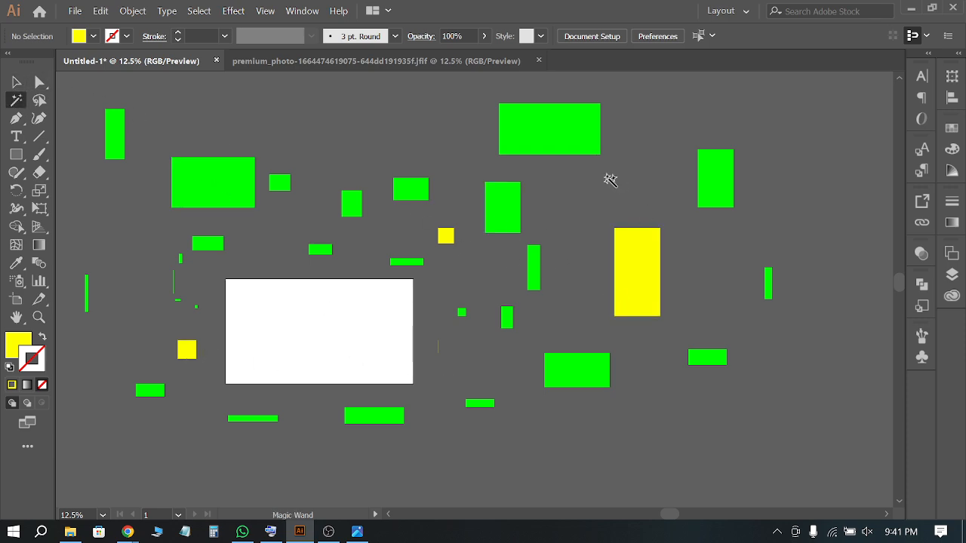
click(644, 259)
click(93, 36)
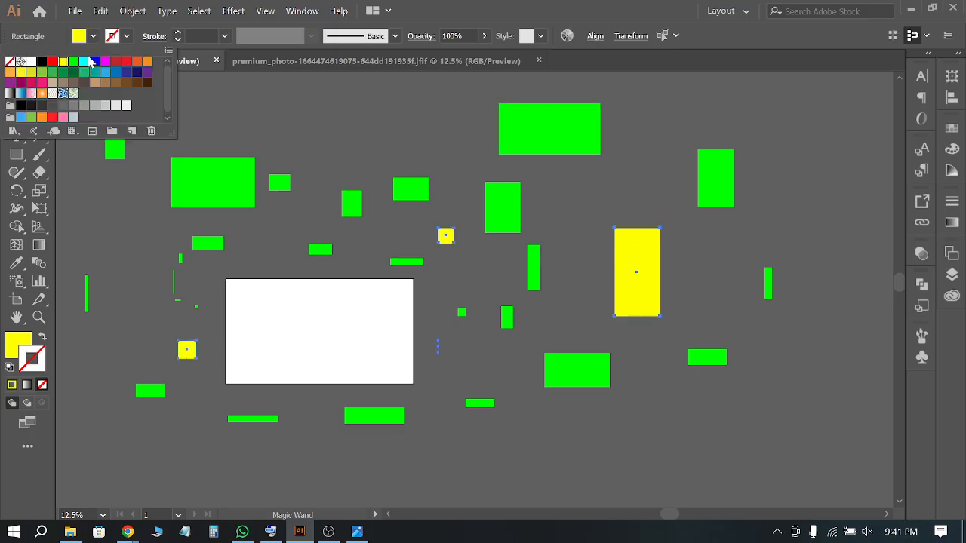
click(52, 61)
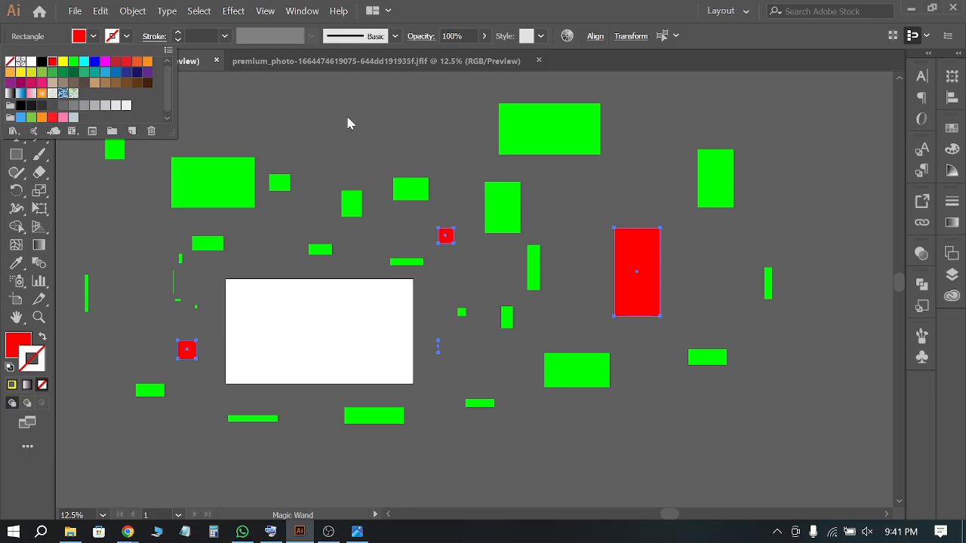
click(16, 82)
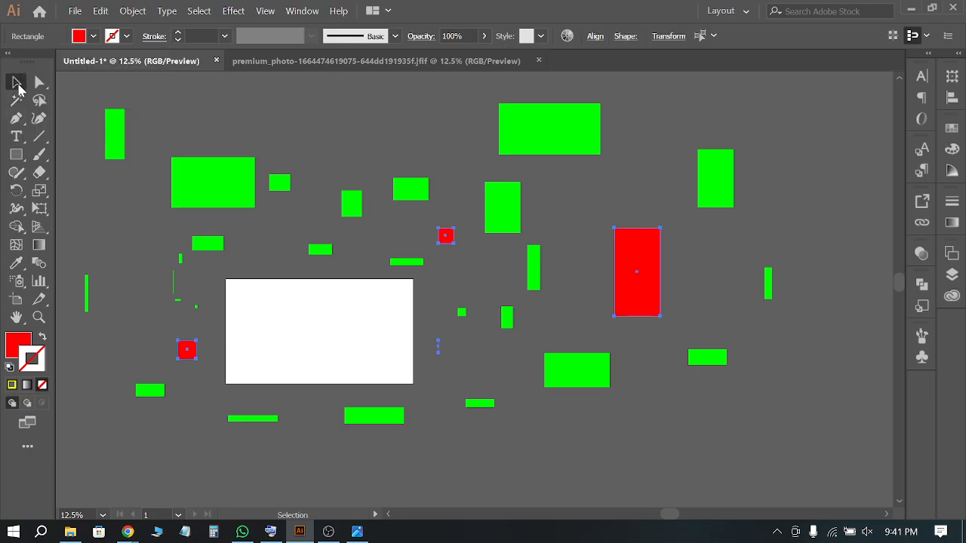
click(181, 107)
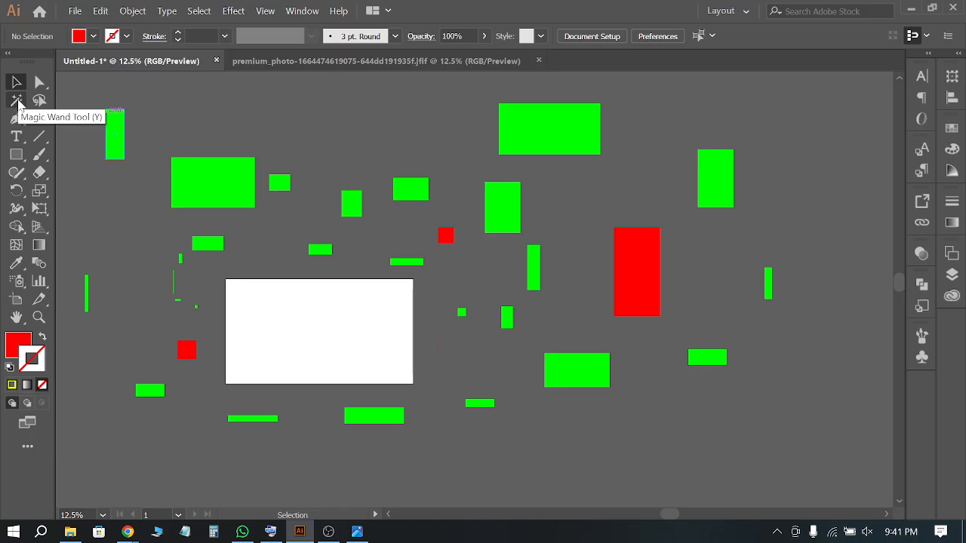
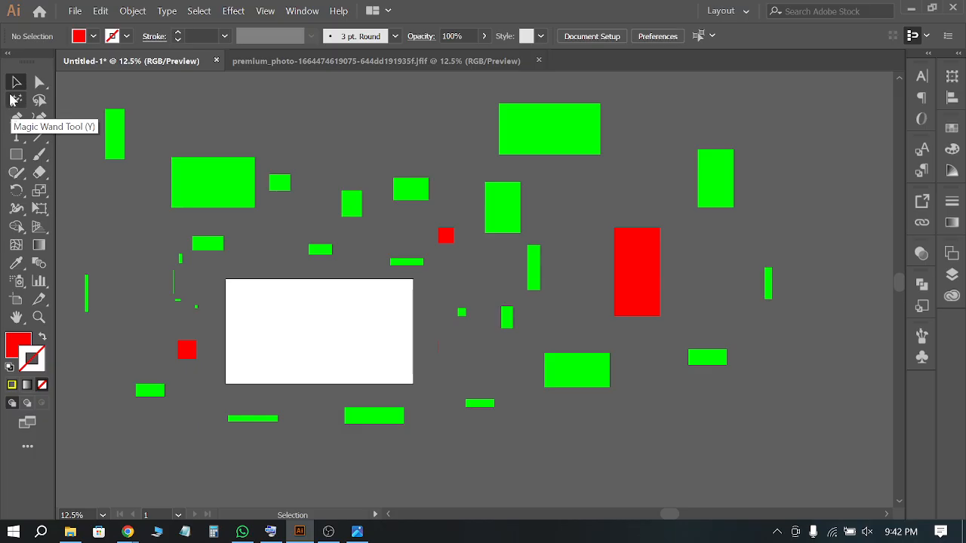
Select all green rectangles with the Magic Wand and deselect them, and compare by selecting and deselecting only the largest green rectangle
click(15, 100)
click(539, 133)
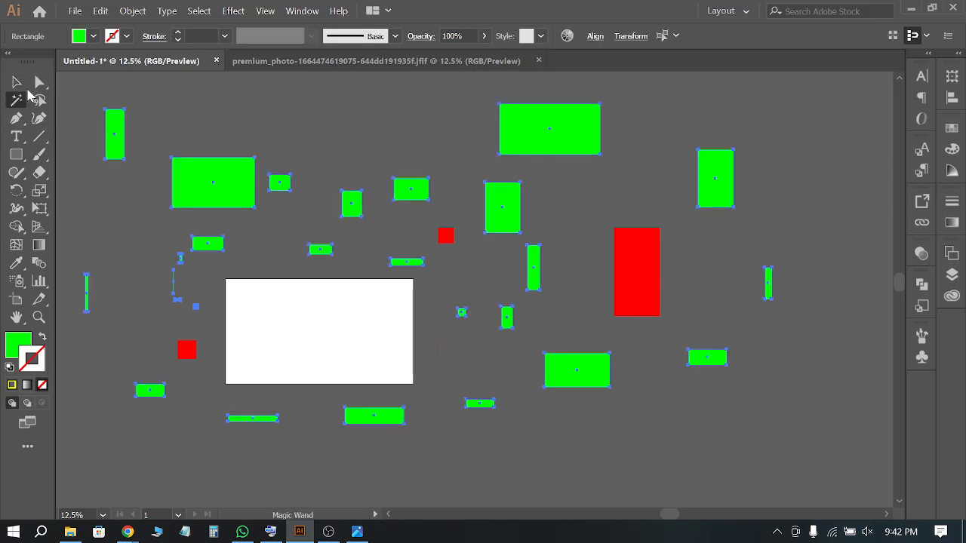
click(16, 82)
click(108, 96)
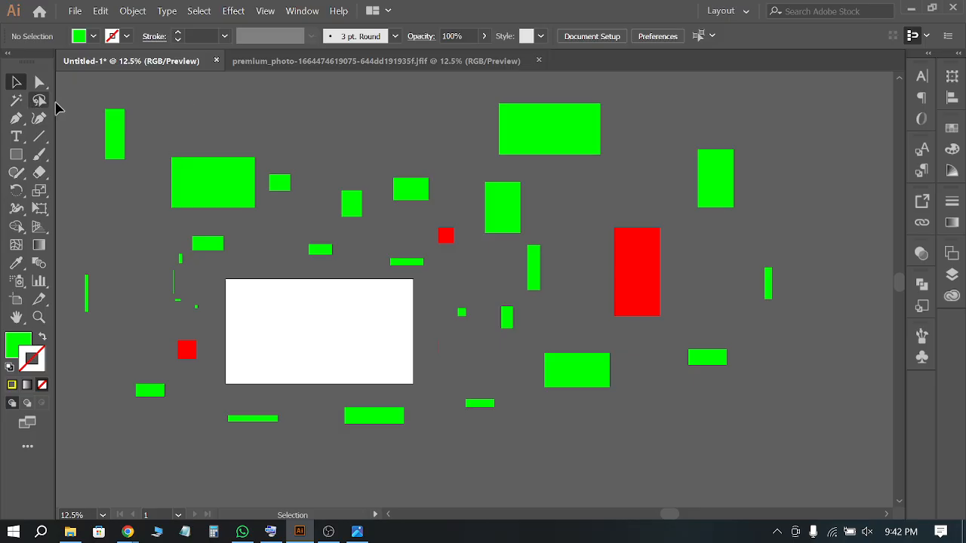
click(504, 127)
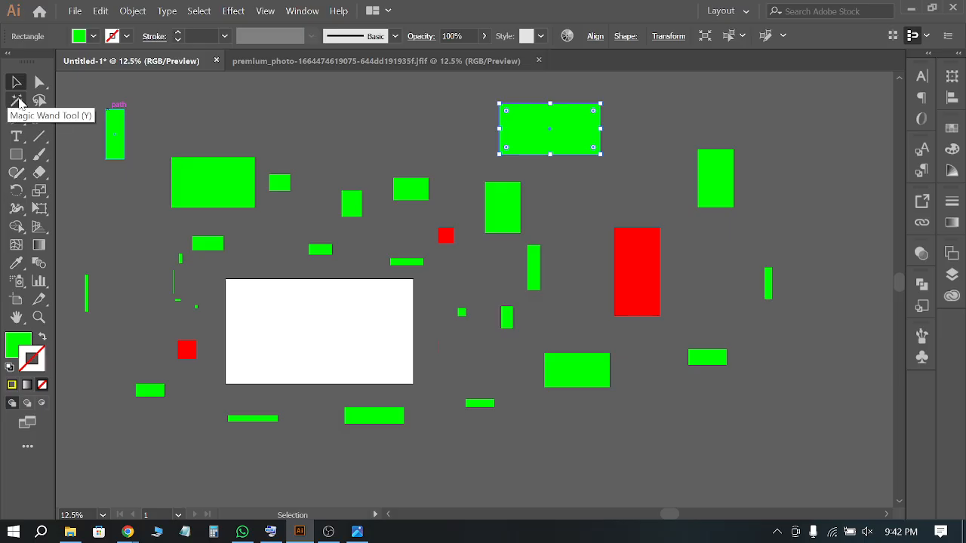
click(298, 162)
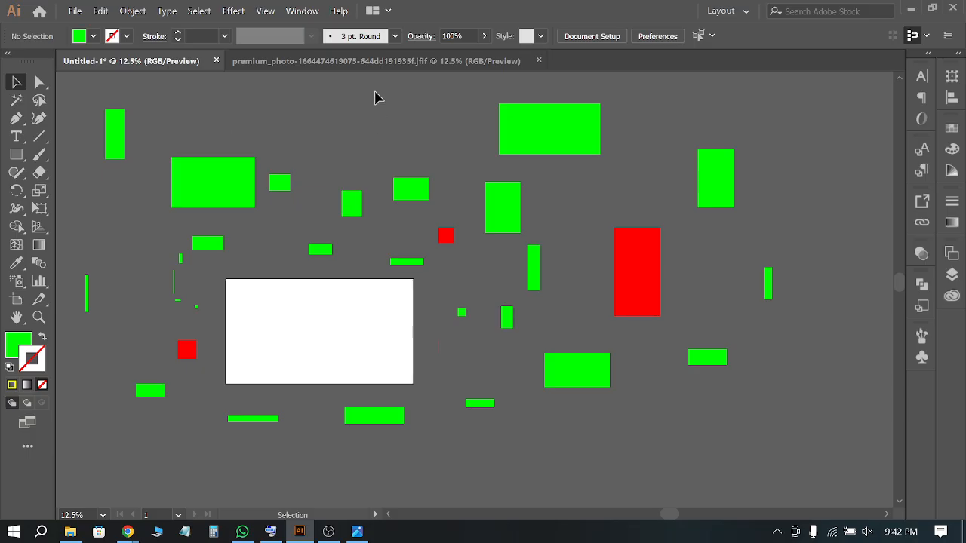
Select only the upper-right anchor point of the largest green rectangle with the Lasso
click(40, 100)
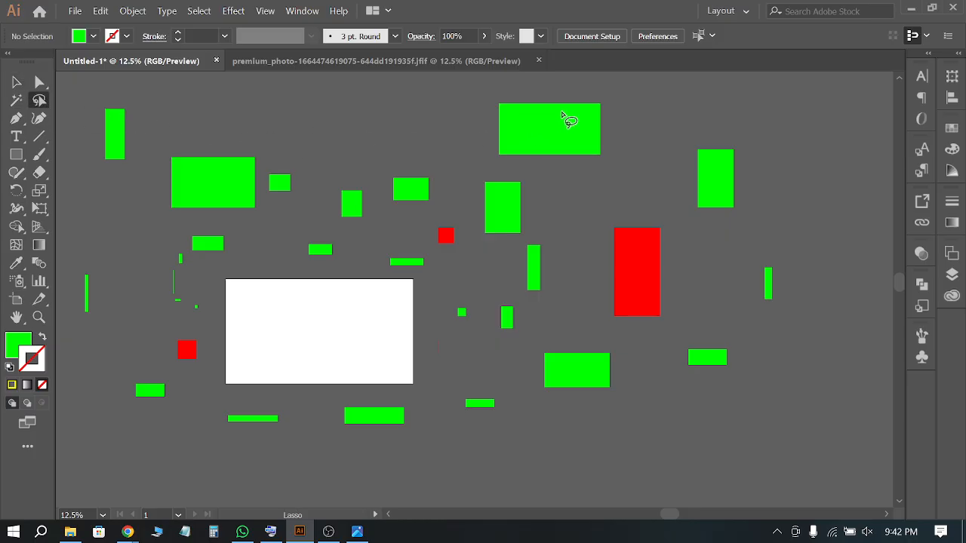
scroll(609, 102, up, 4)
scroll(581, 136, up, 2)
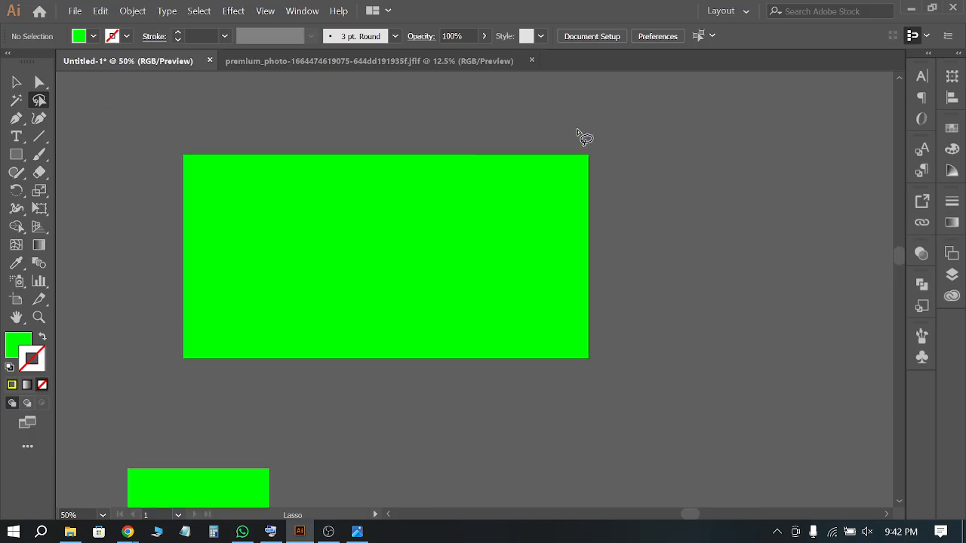
mouse_move(601, 135)
mouse_down()
mouse_move(549, 135)
mouse_move(537, 195)
mouse_move(545, 217)
mouse_move(623, 246)
mouse_move(675, 205)
mouse_move(675, 165)
mouse_move(651, 139)
mouse_move(603, 136)
mouse_up()
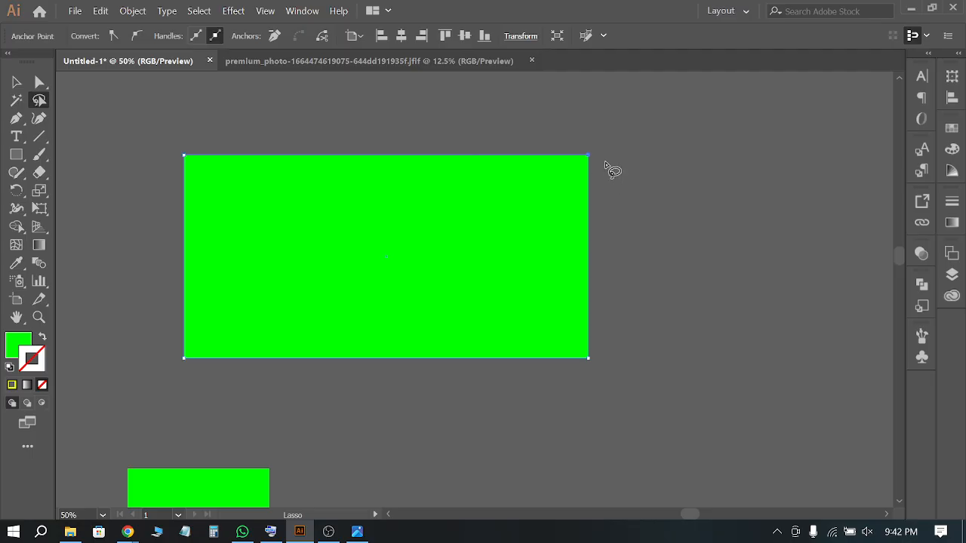
Nudge the selected corner point repeatedly to the right until the rectangle's right edge slants clearly outward, and return to the Selection tool
key(Right)
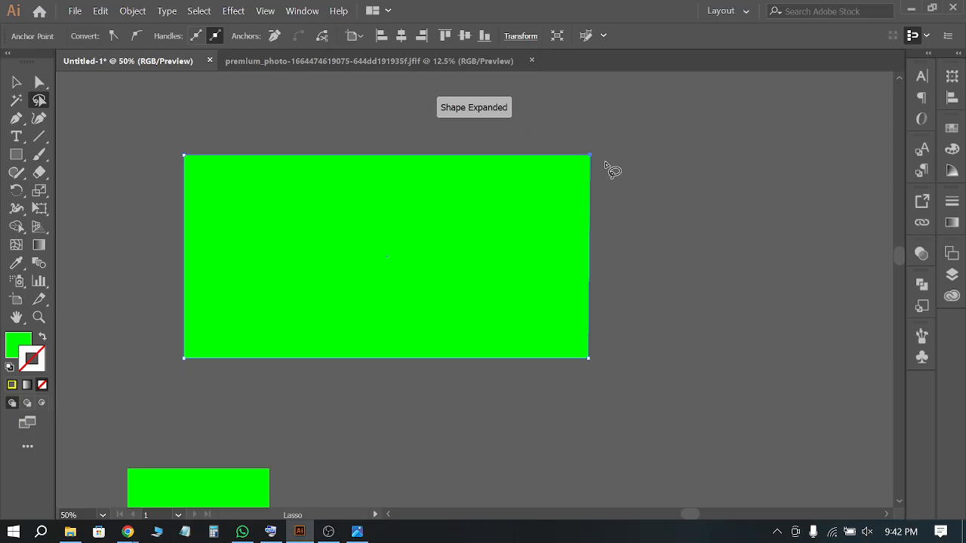
key(Right)
key(Right)
key(Right)
key(Right)
key(Right)
key(Right)
key(Right)
key(Right)
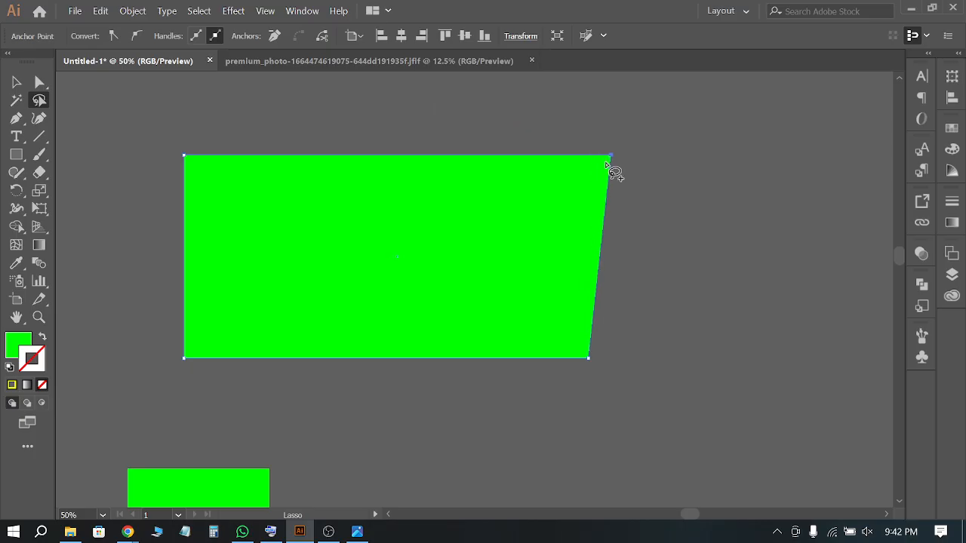
key(Right)
key(Right)
key(Right)
key(Right)
key(Right)
key(Right)
key(Right)
key(Right)
key(Right)
key(Right)
key(Right)
key(Right)
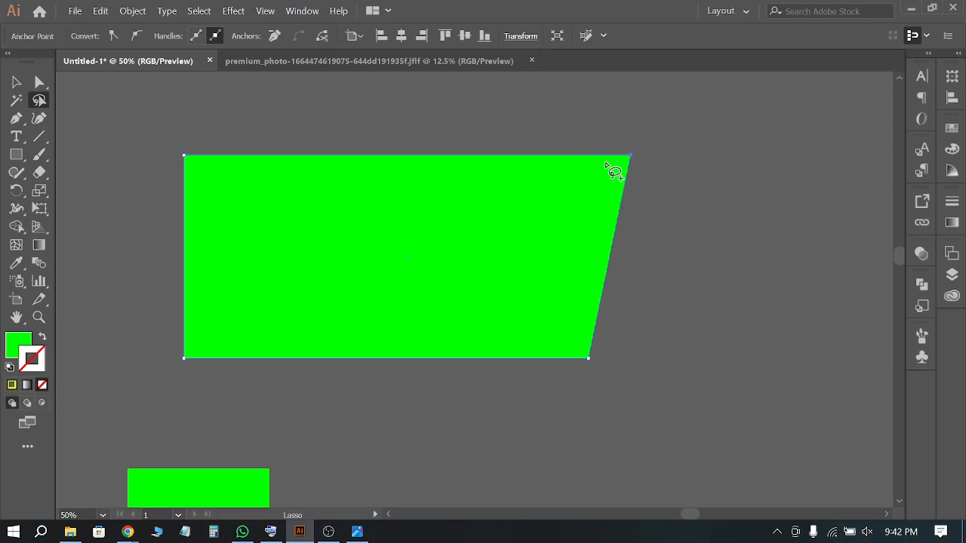
key(Right)
key(Right)
key(Right)
key(Right)
key(Right)
key(Right)
key(Right)
key(Right)
key(Right)
key(Right)
key(Right)
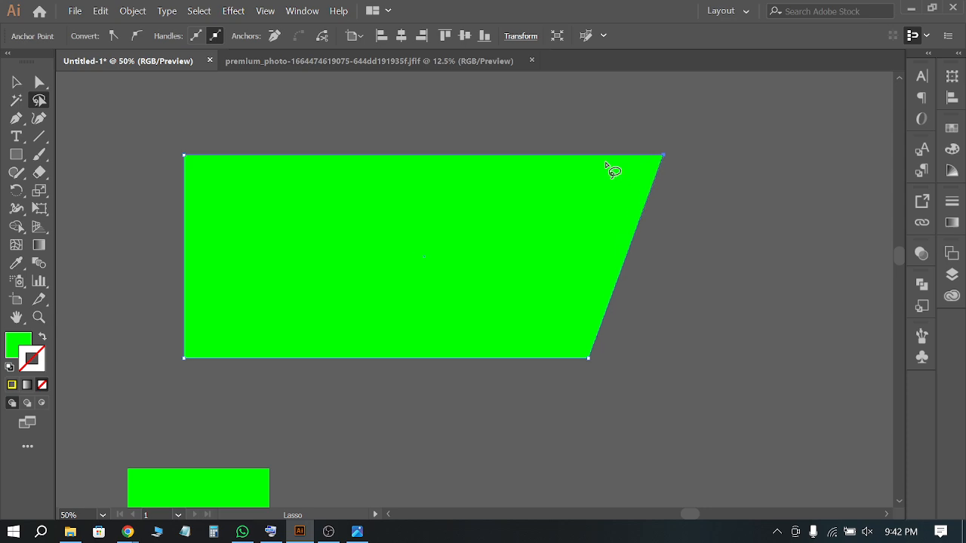
click(17, 82)
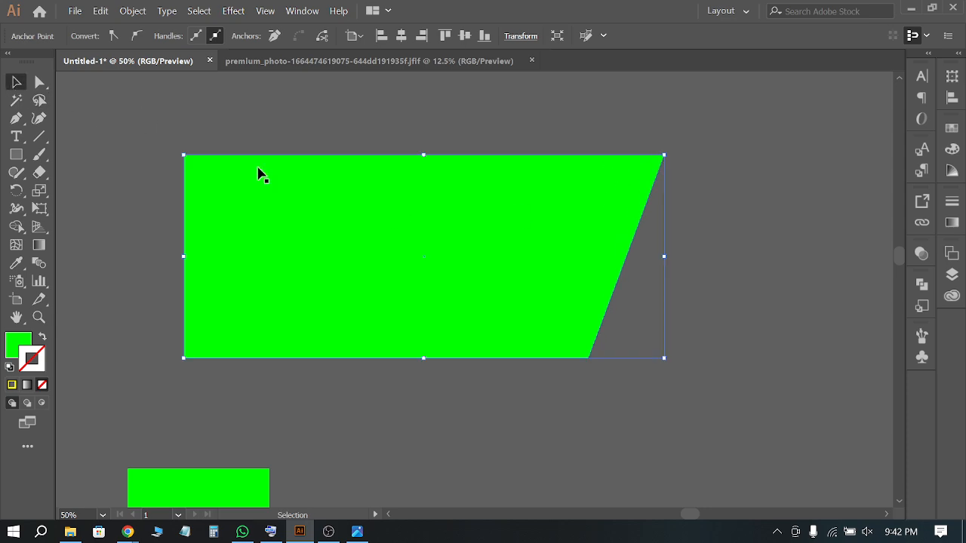
With Direct Selection, pull the slanted green shape's upper-right point far outward and its lower-right point up inside the shape, and deselect it
click(39, 82)
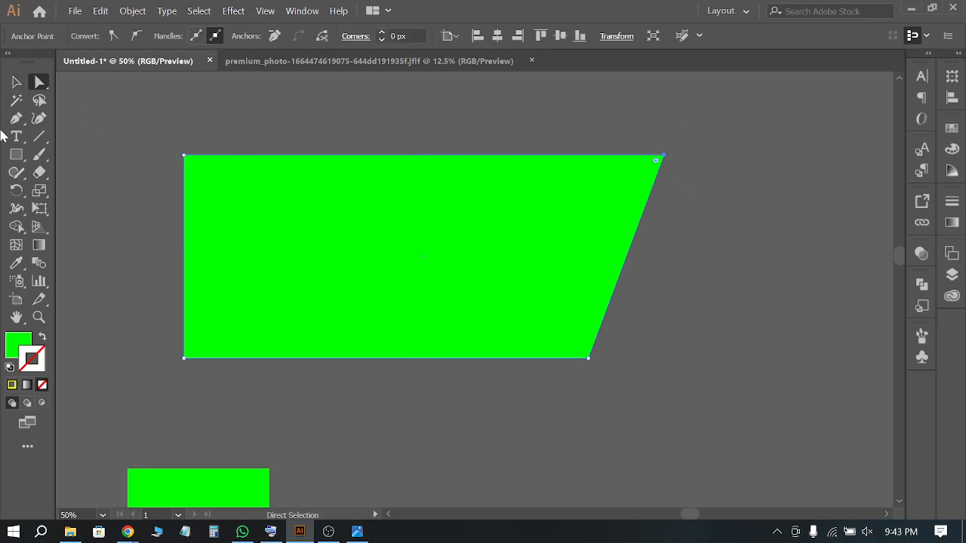
click(39, 99)
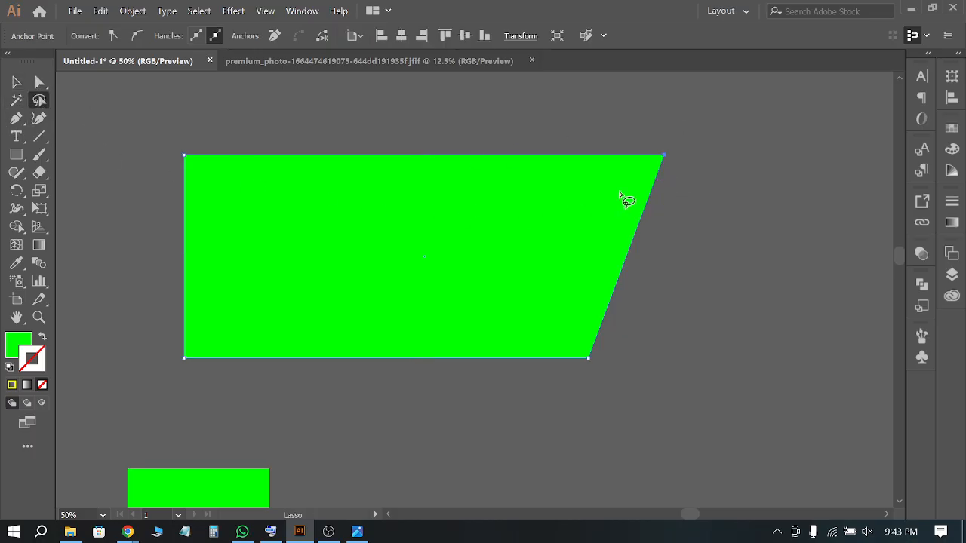
mouse_move(679, 132)
mouse_down()
mouse_move(640, 148)
mouse_move(642, 203)
mouse_move(694, 205)
mouse_move(703, 163)
mouse_move(678, 134)
mouse_up()
click(39, 81)
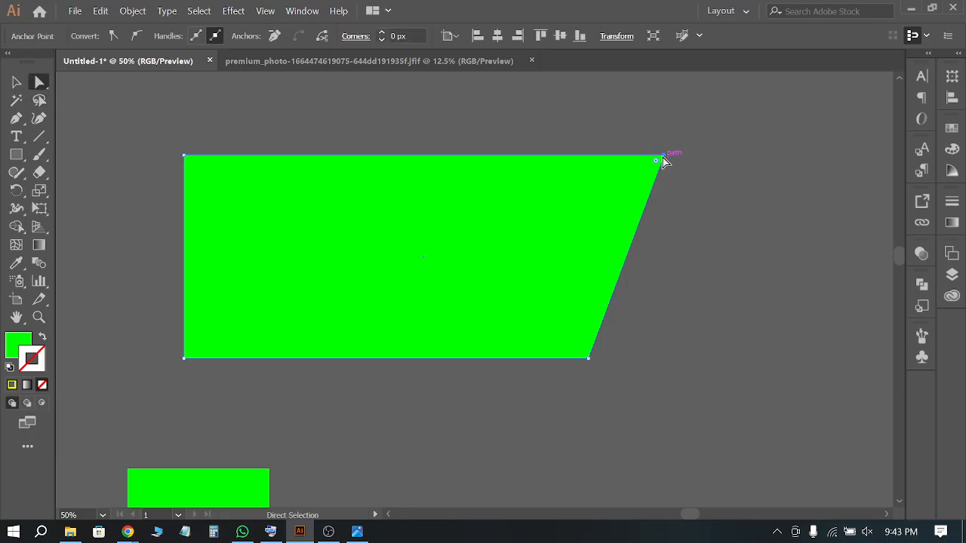
drag(662, 156, 858, 156)
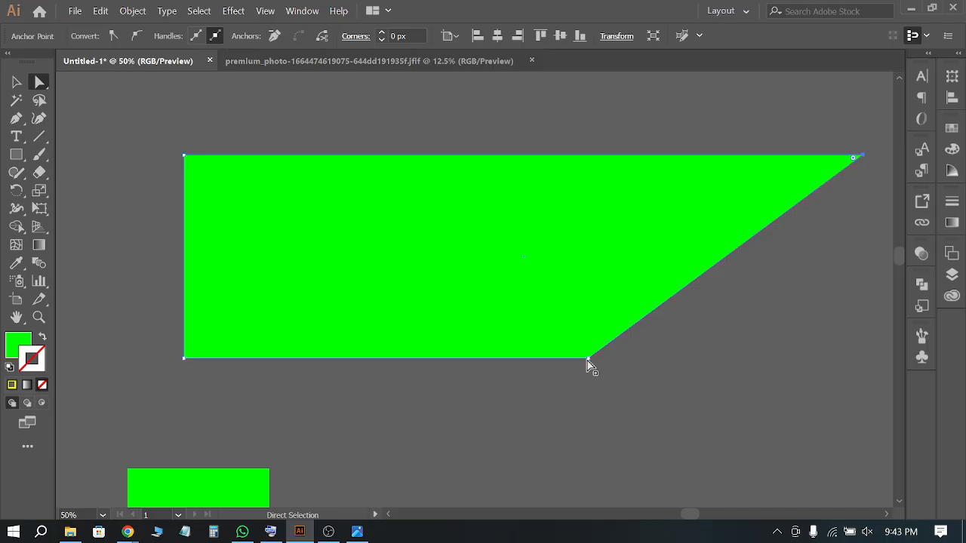
drag(588, 359, 243, 208)
click(16, 81)
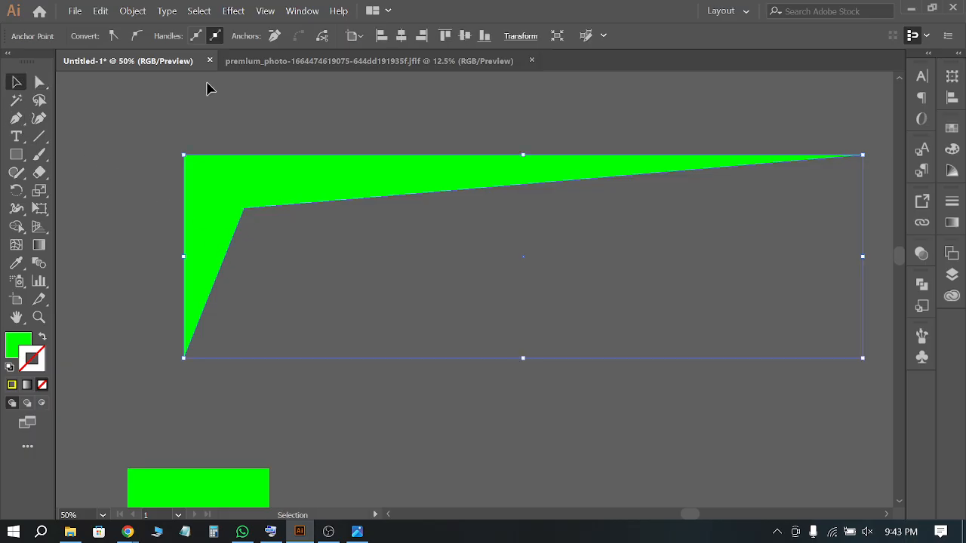
click(386, 207)
scroll(386, 209, down, 3)
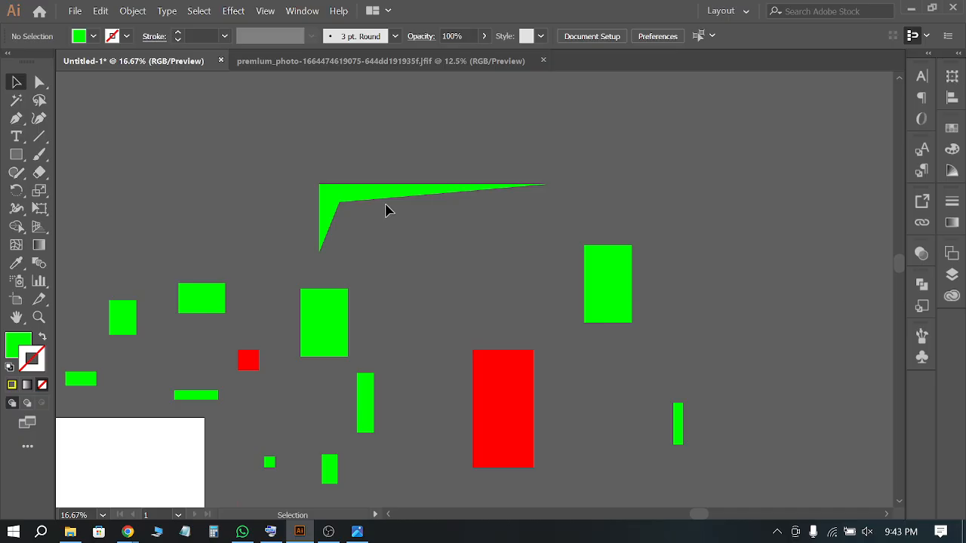
scroll(382, 215, down, 2)
scroll(110, 105, up, 1)
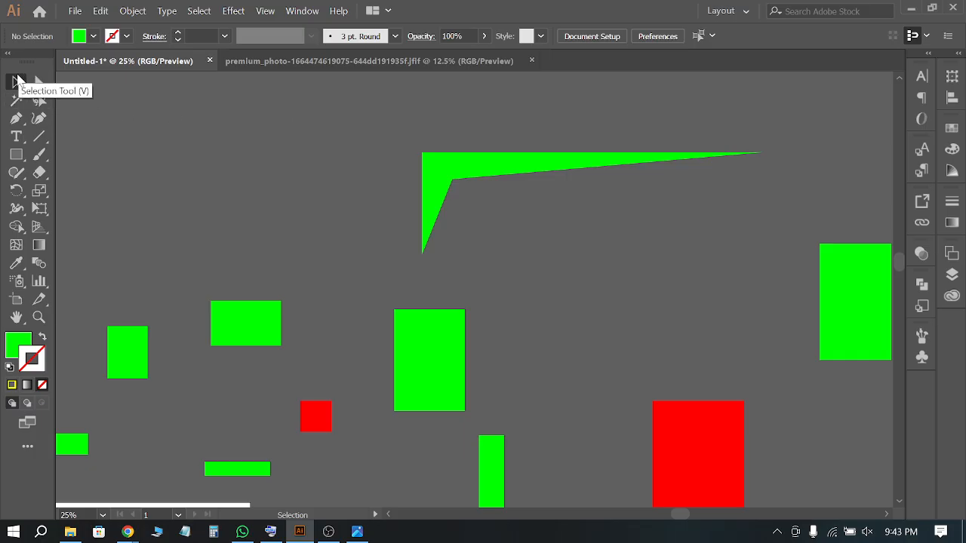
scroll(512, 153, down, 2)
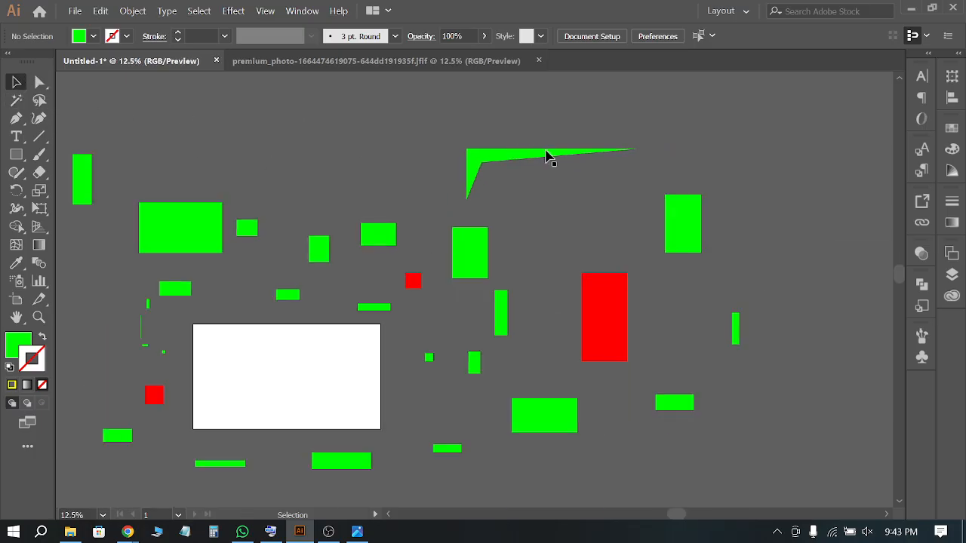
scroll(545, 155, down, 2)
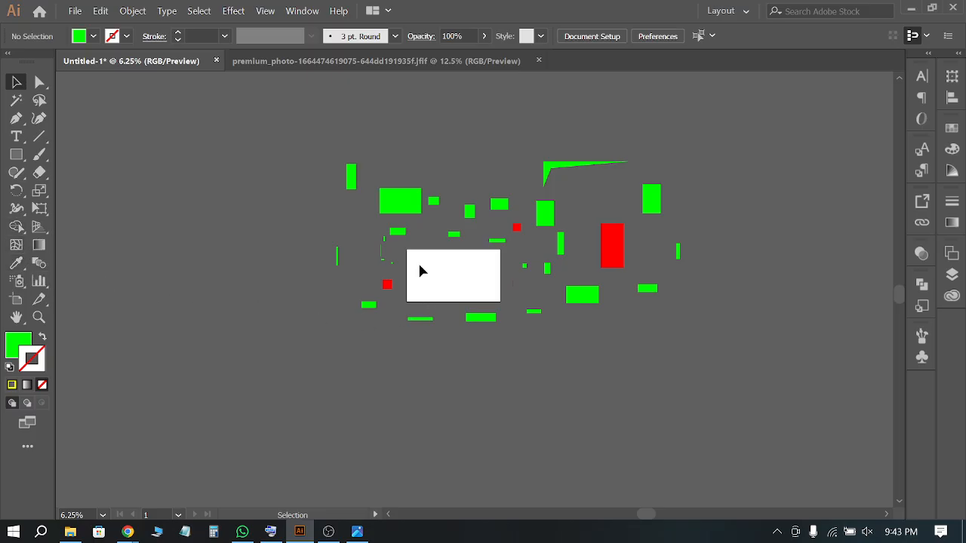
Move the tall narrow green rectangle down and closer to the large green rectangle beside it
scroll(425, 207, up, 2)
scroll(373, 201, up, 2)
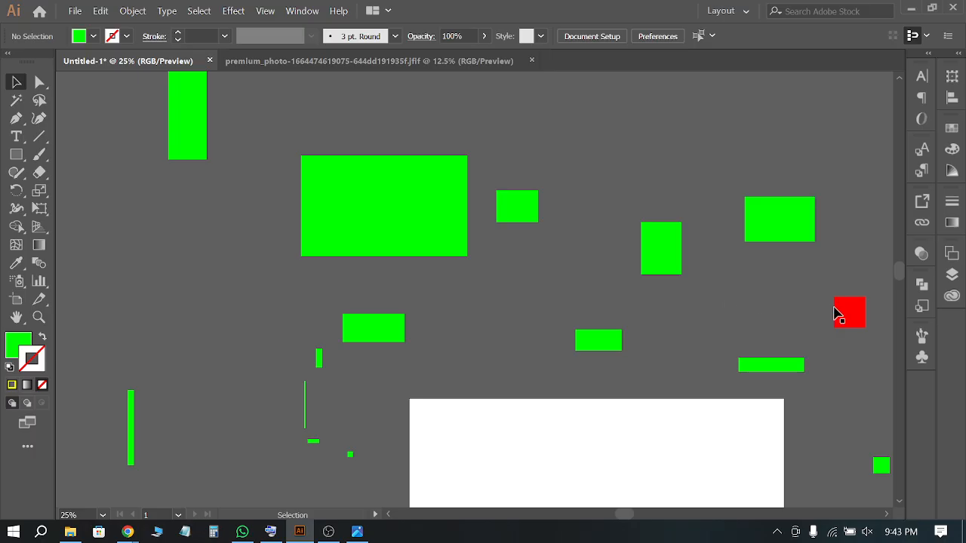
scroll(200, 151, up, 1)
scroll(200, 141, up, 1)
drag(200, 141, 318, 263)
scroll(330, 222, down, 1)
drag(315, 201, 264, 234)
Set the tall narrow rectangle's fill to blue and deselect it
click(92, 35)
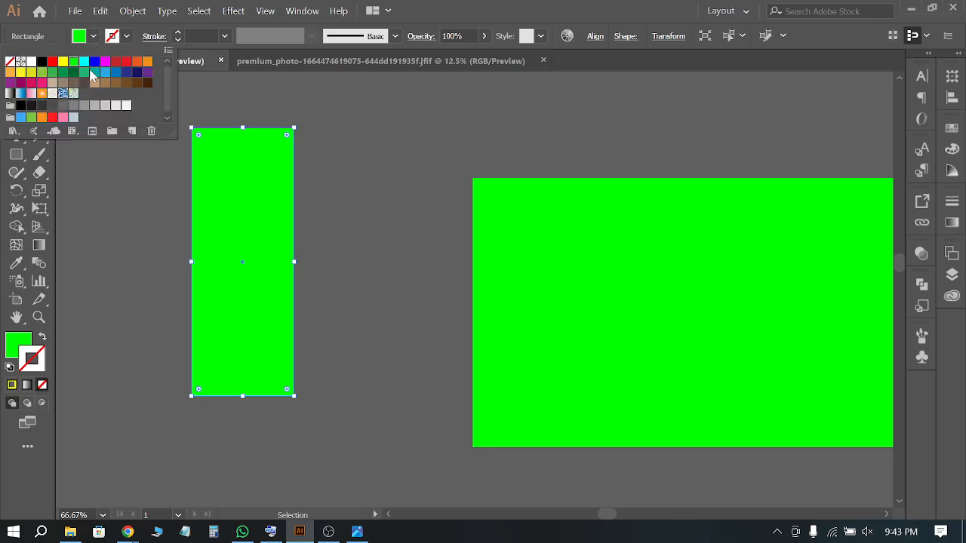
click(94, 61)
click(121, 207)
click(121, 207)
Move the large green rectangle slightly up and closer to the blue rectangle, and clear the selection
scroll(465, 215, down, 1)
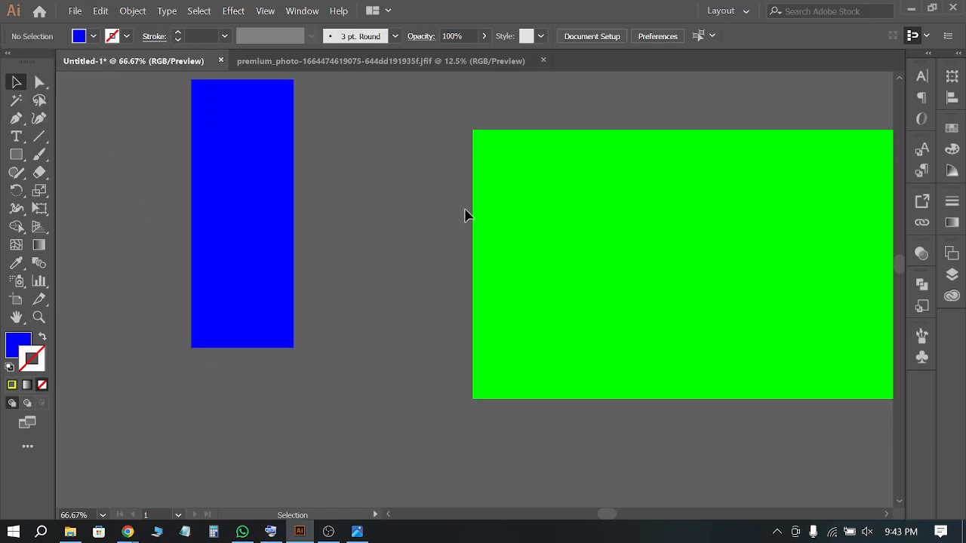
drag(599, 215, 552, 183)
scroll(384, 218, up, 2)
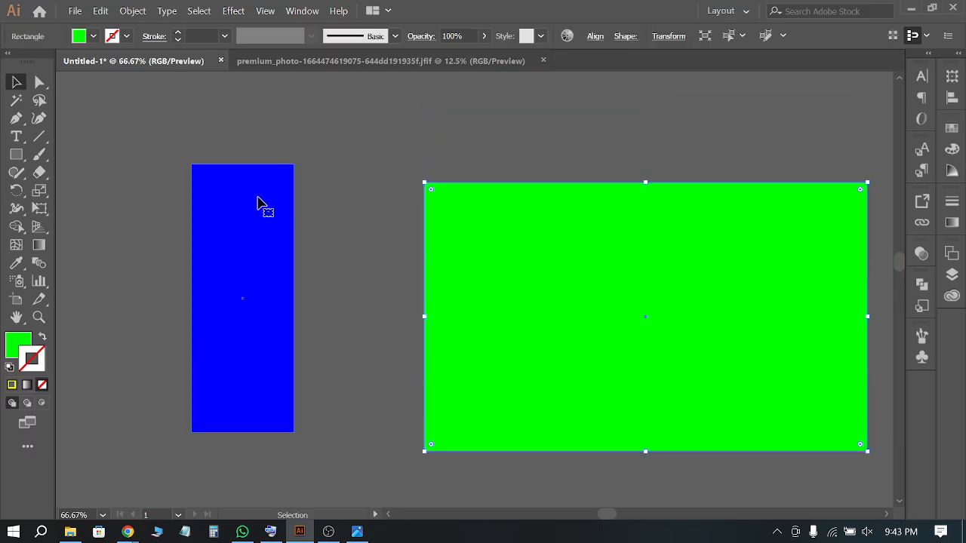
click(257, 204)
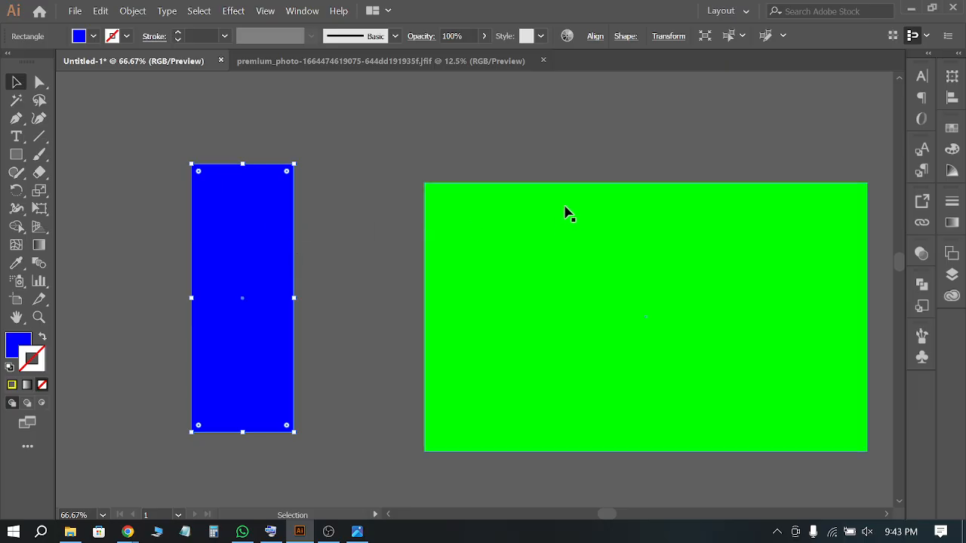
click(336, 211)
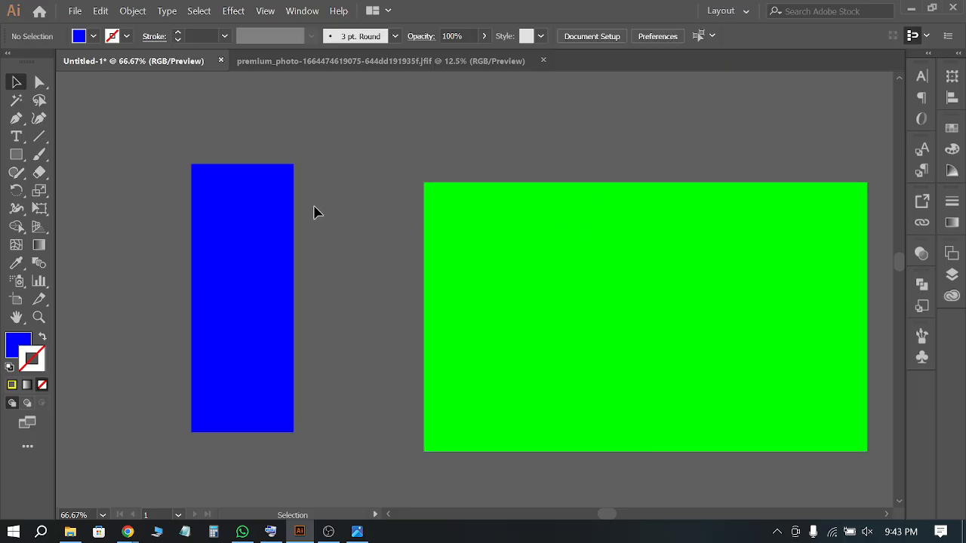
Copy the large green rectangle's fill onto the tall narrow blue rectangle with the Eyedropper, and return to the Selection tool
click(245, 204)
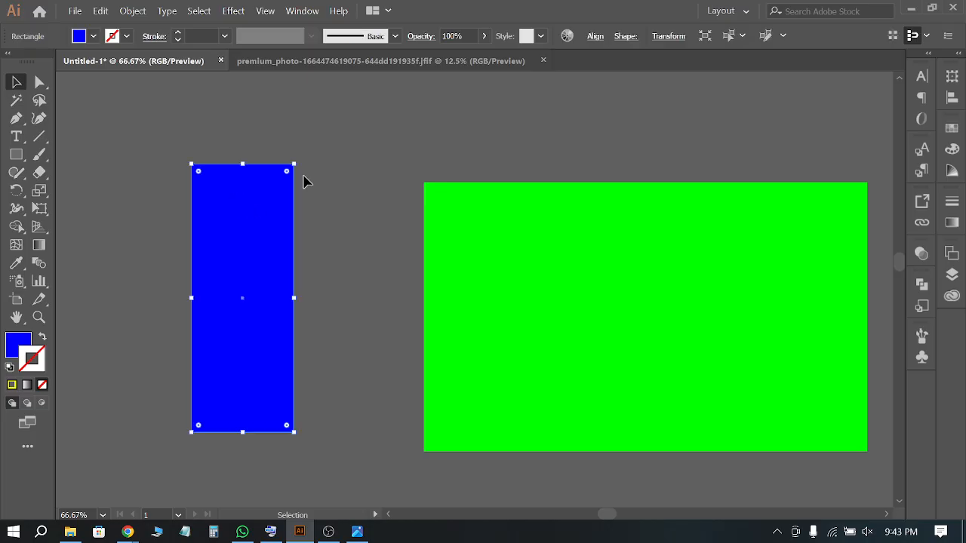
click(17, 263)
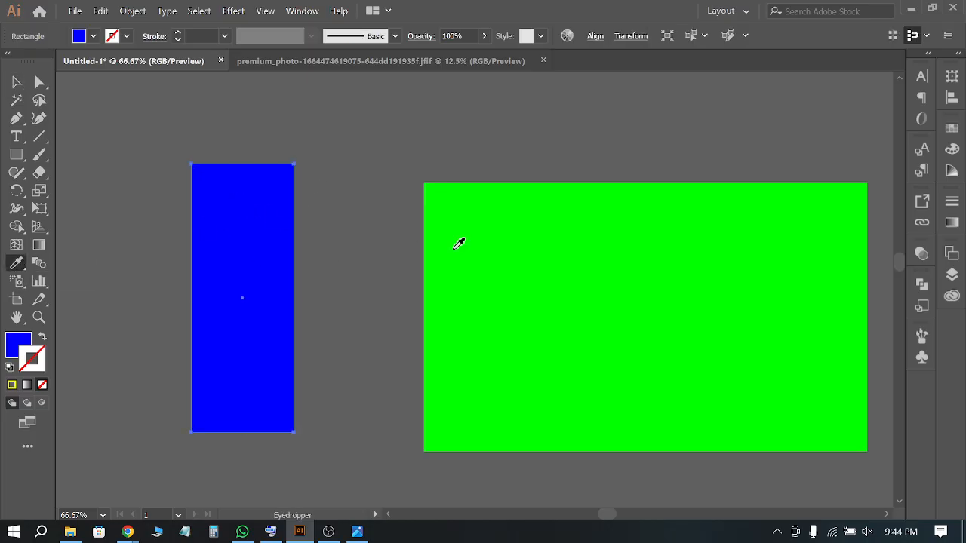
click(626, 224)
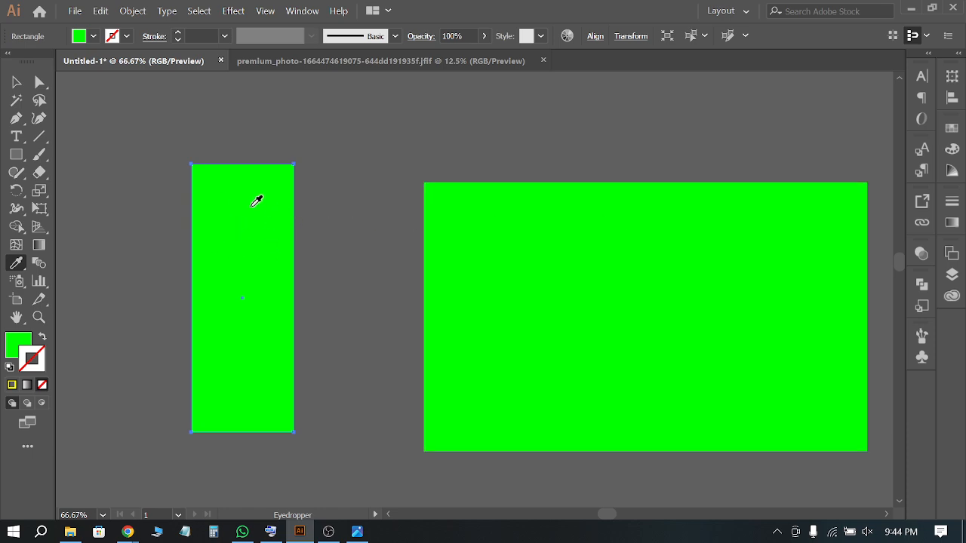
click(16, 83)
Try cyan and dark red fills on the tall narrow rectangle, and set its fill to blue
click(94, 36)
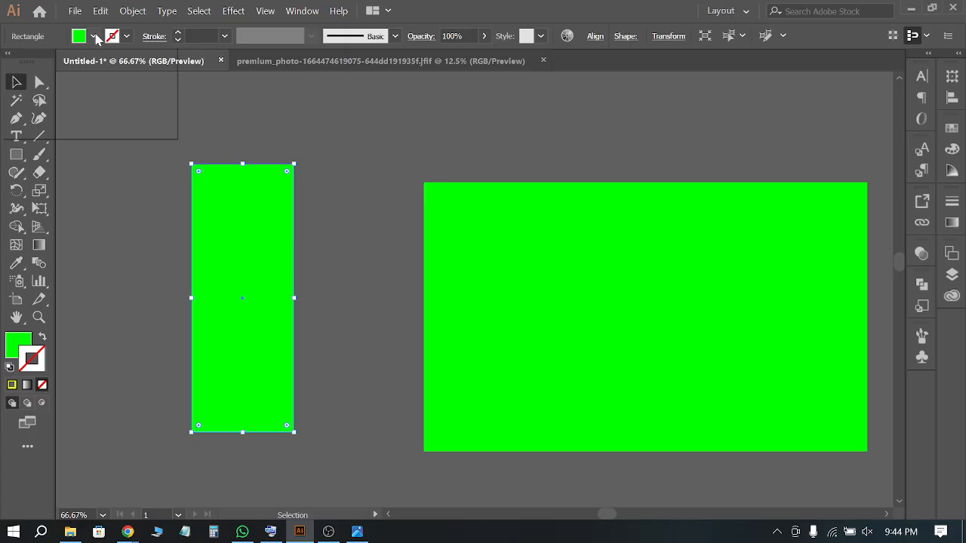
click(84, 61)
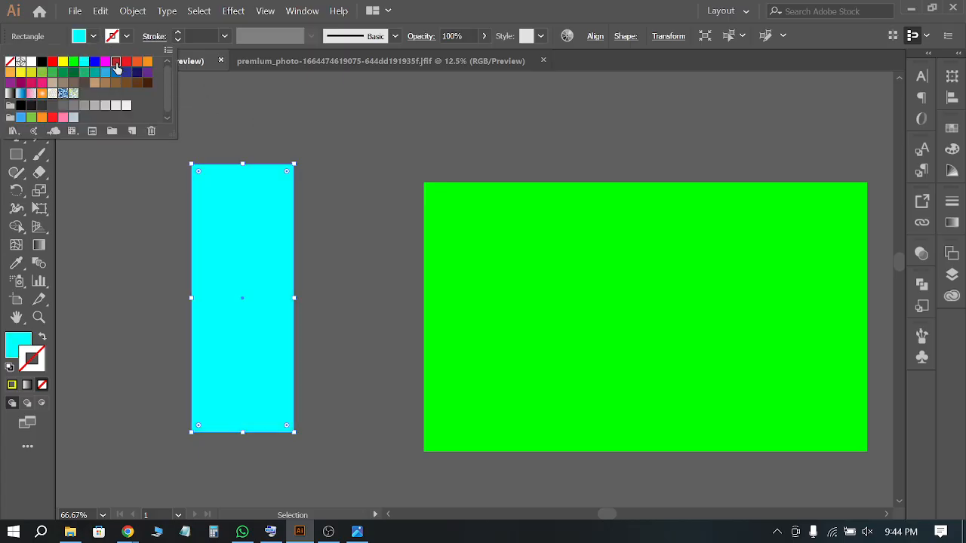
click(116, 61)
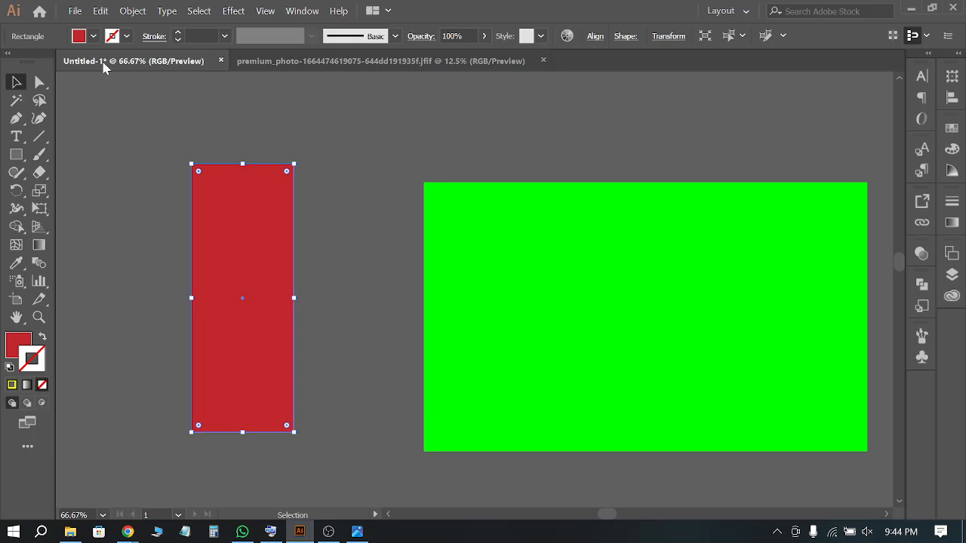
click(93, 37)
click(96, 62)
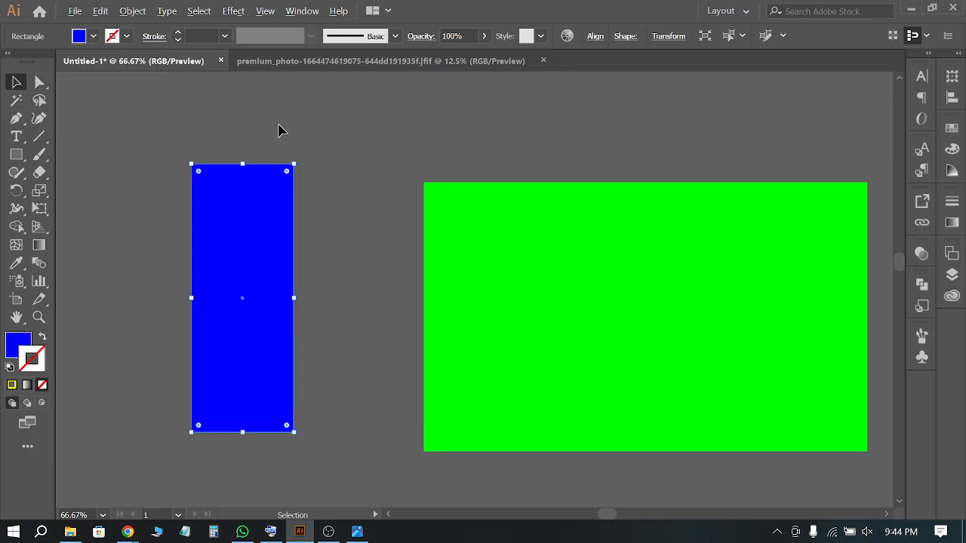
Activate the Eyedropper with the blue rectangle selected, and place the On-Screen Keyboard over the lower part of the canvas
scroll(287, 132, down, 6)
scroll(313, 140, up, 1)
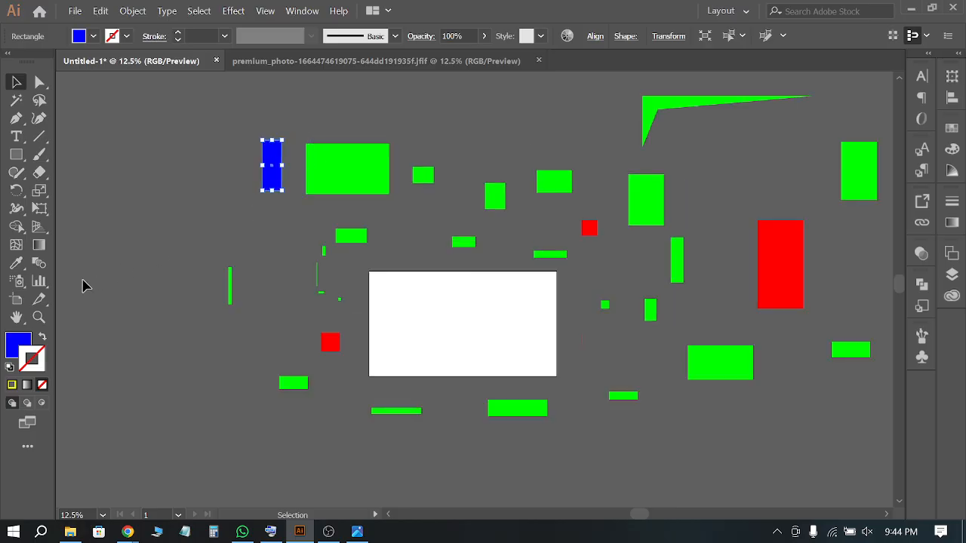
click(22, 264)
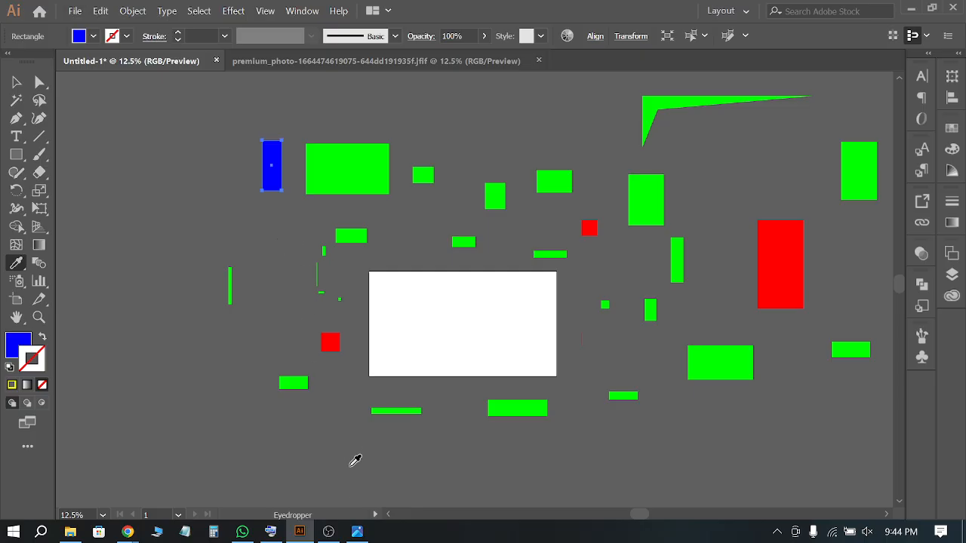
click(282, 526)
drag(351, 349, 312, 359)
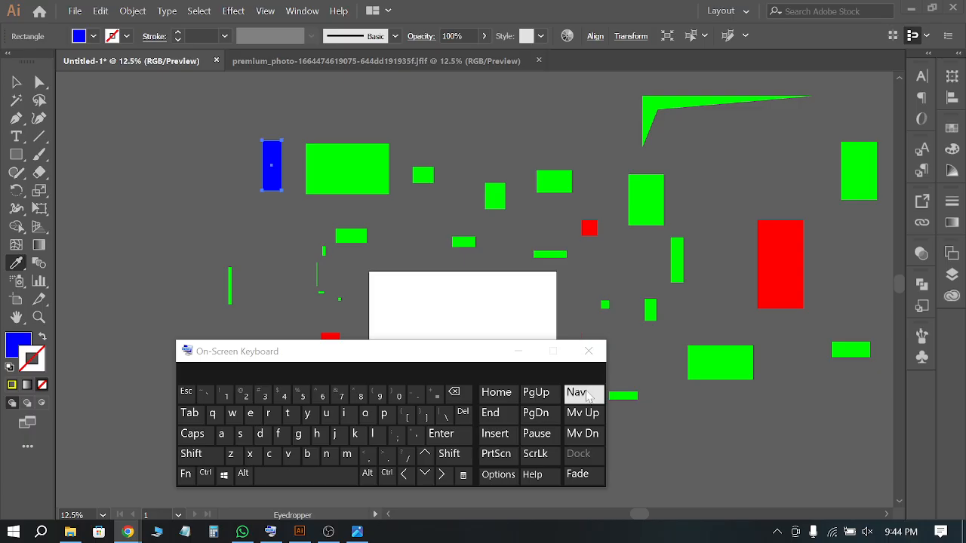
click(520, 355)
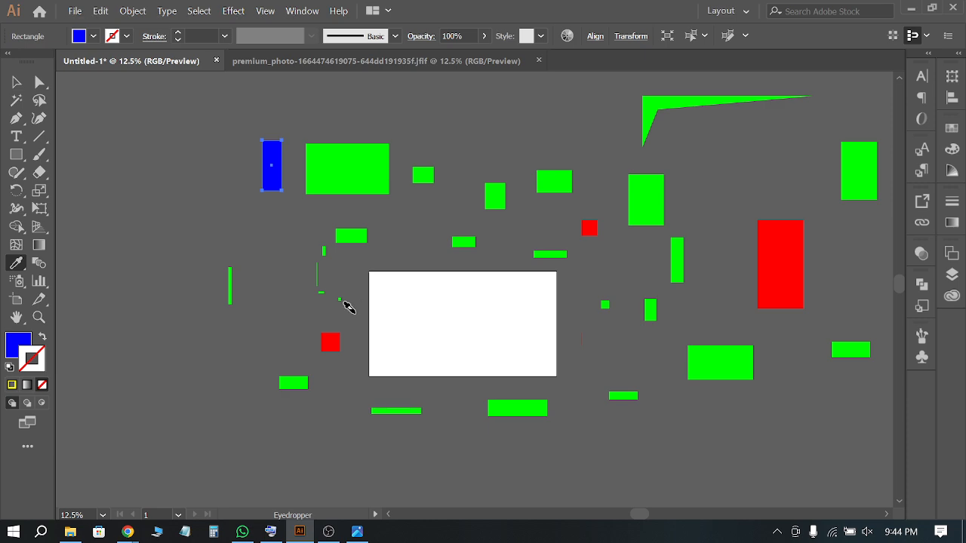
drag(270, 532, 277, 458)
click(277, 517)
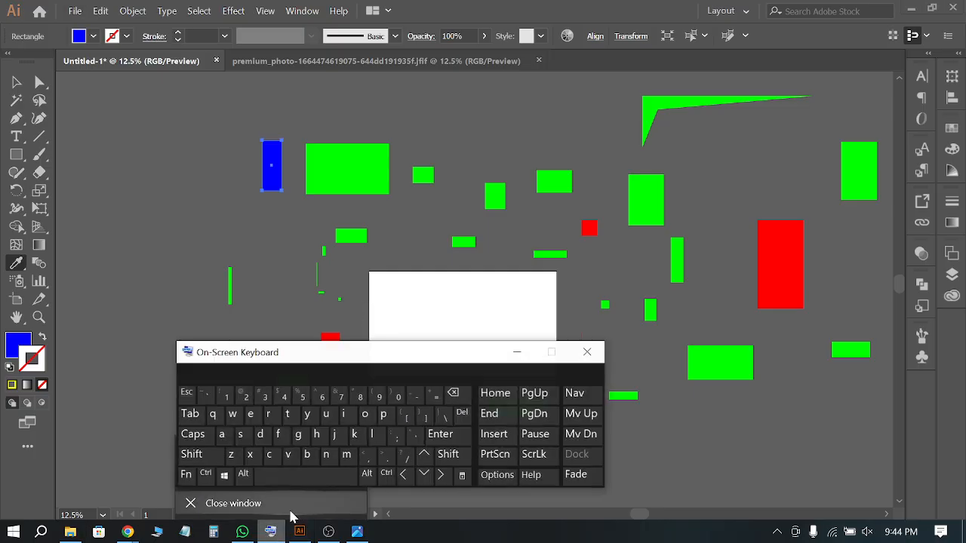
drag(379, 363, 420, 383)
With the reversed Eyedropper, apply the selected blue fill to the large green rectangle, its small neighbour, the tall rectangle below the slanted shape, and that shape
key(alt)
key(alt)
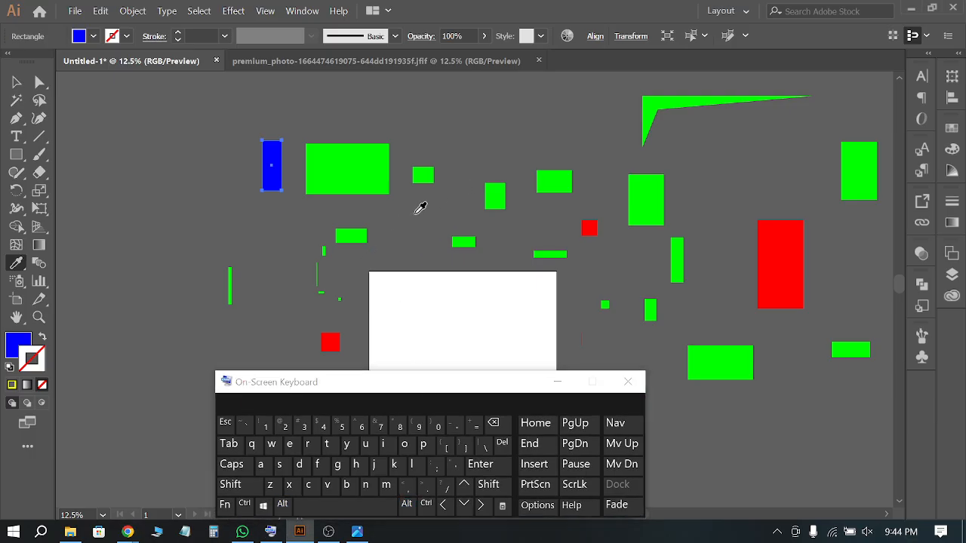
key(alt)
key(alt)
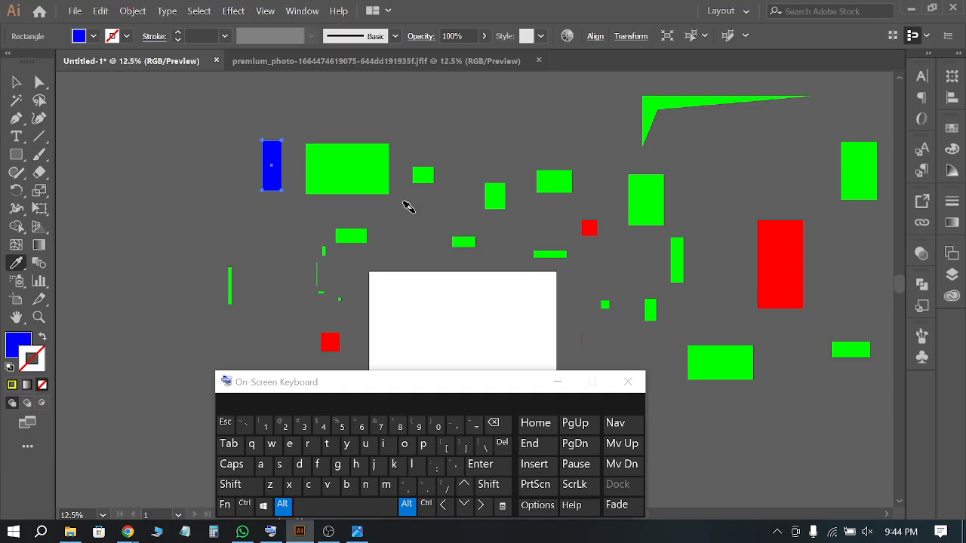
key(alt)
key(alt)
key(alt)
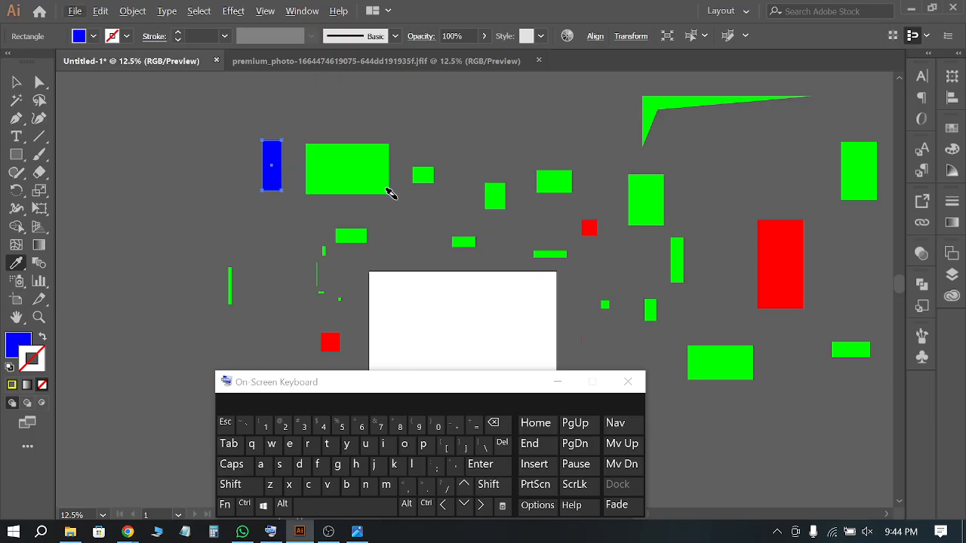
key(alt)
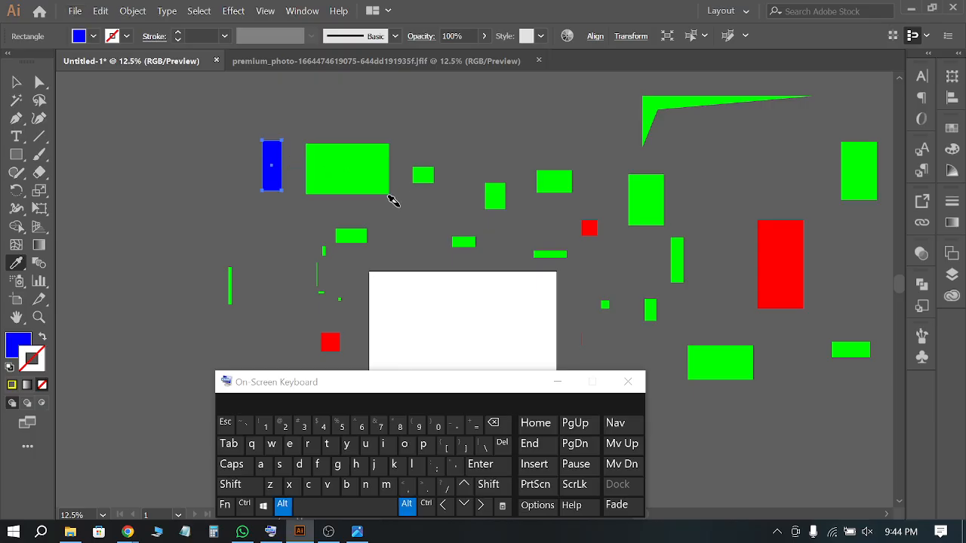
alt+click(370, 166)
alt+click(422, 175)
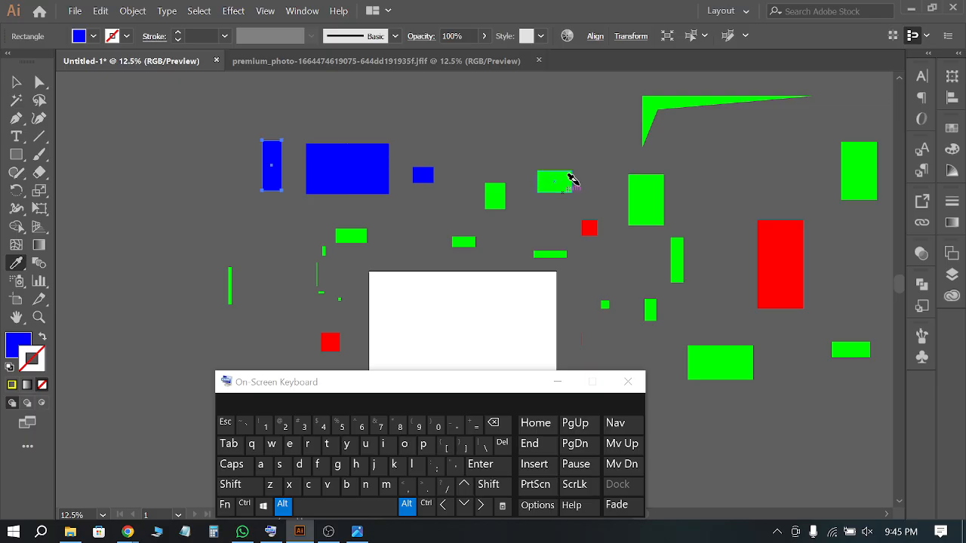
alt+click(632, 178)
alt+click(654, 99)
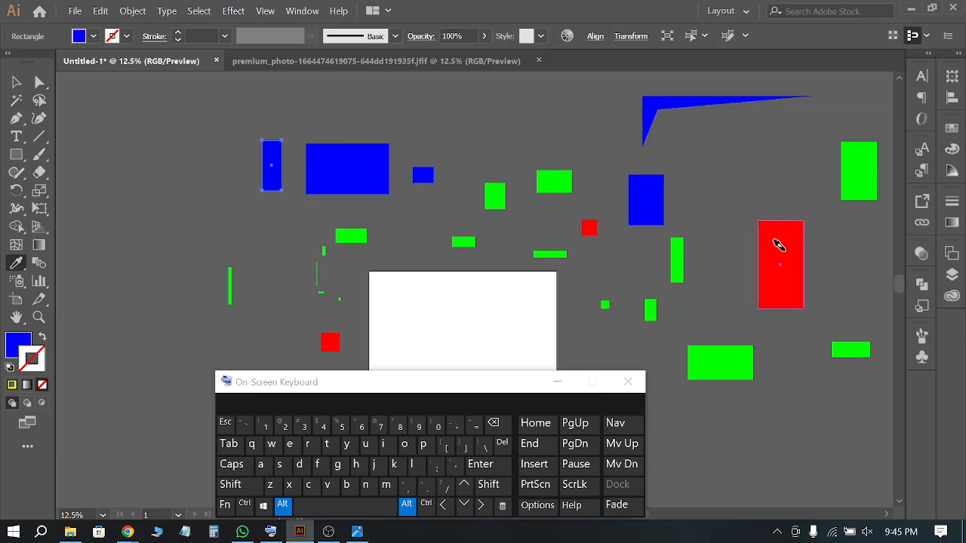
With the reversed Eyedropper, apply the blue fill to the large red rectangle and seven green rectangles around it, and deselect everything with the Selection tool
alt+click(778, 243)
alt+click(845, 162)
alt+click(849, 349)
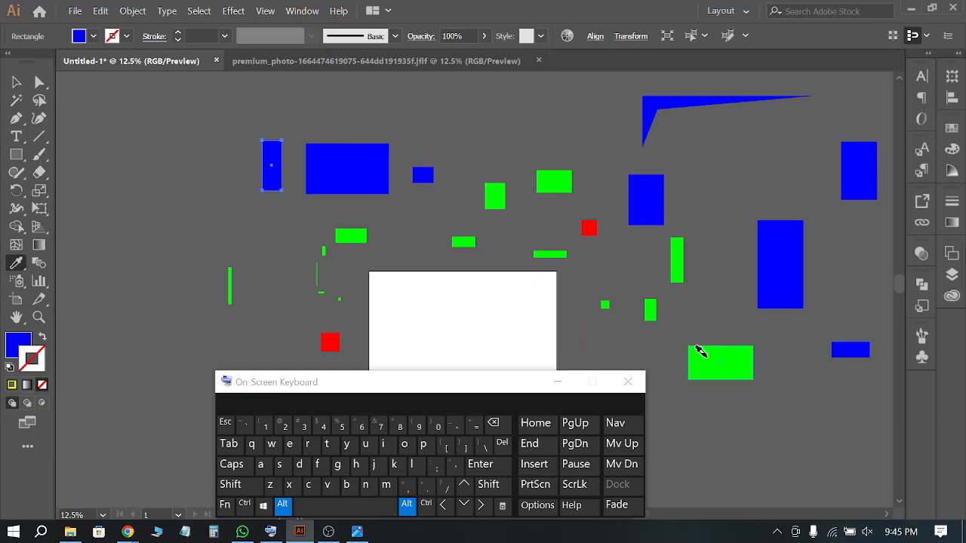
alt+click(700, 353)
alt+click(673, 257)
alt+click(551, 254)
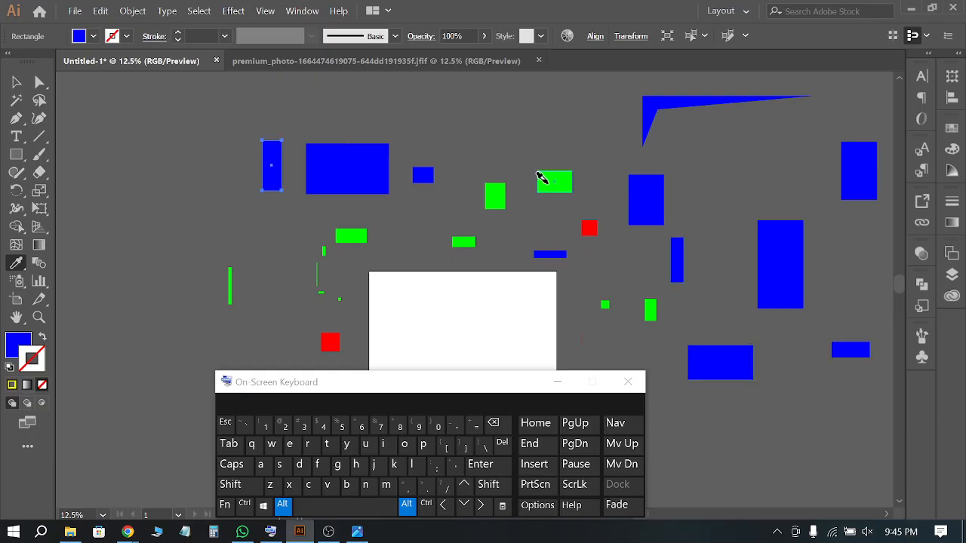
alt+click(542, 180)
alt+click(491, 194)
key(v)
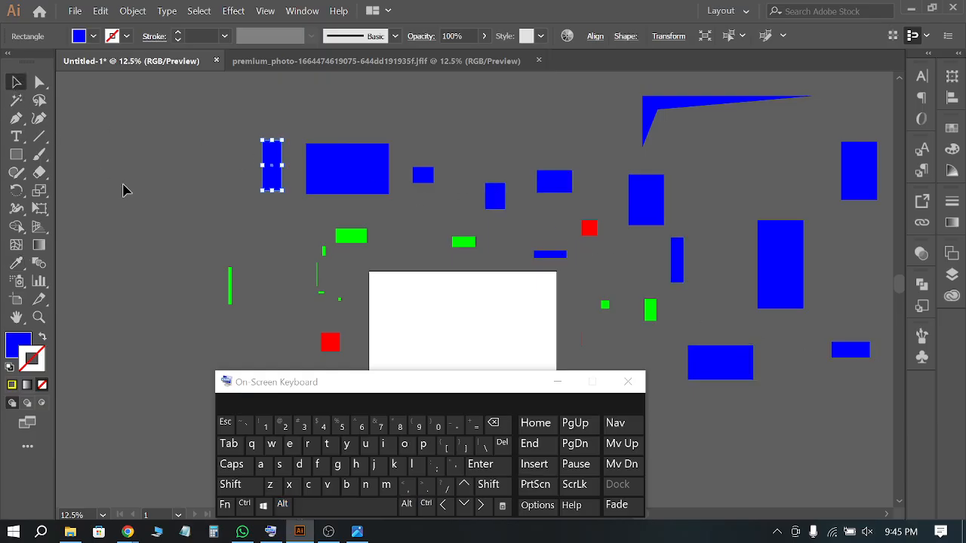
click(125, 190)
Copy 2151495325.jpg from the Downloads folder in File Explorer and paste it into the Illustrator document
click(70, 532)
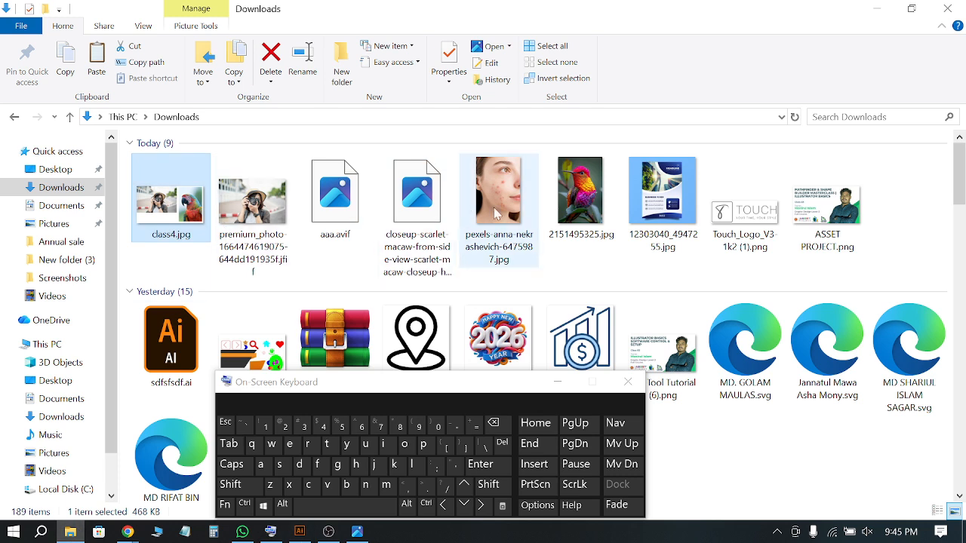
click(579, 198)
right_click(575, 198)
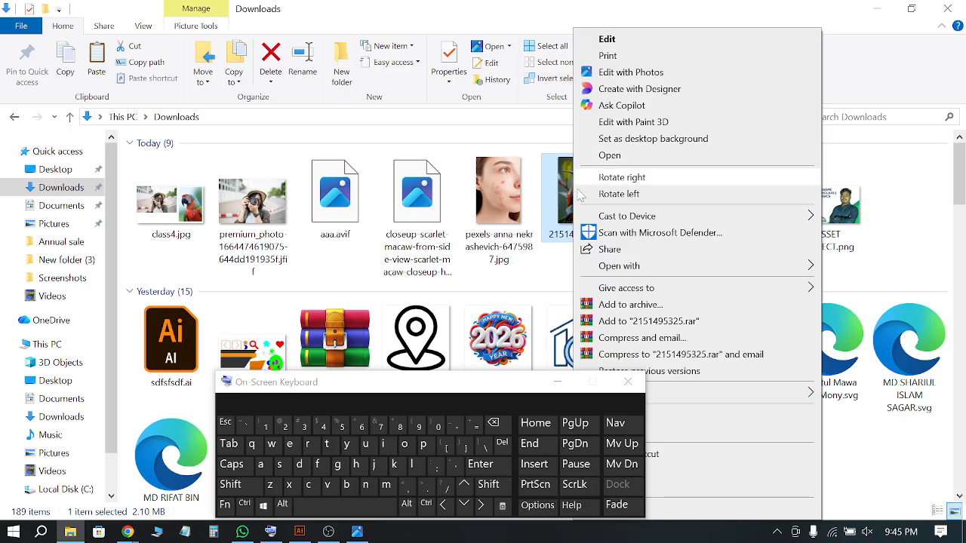
click(570, 210)
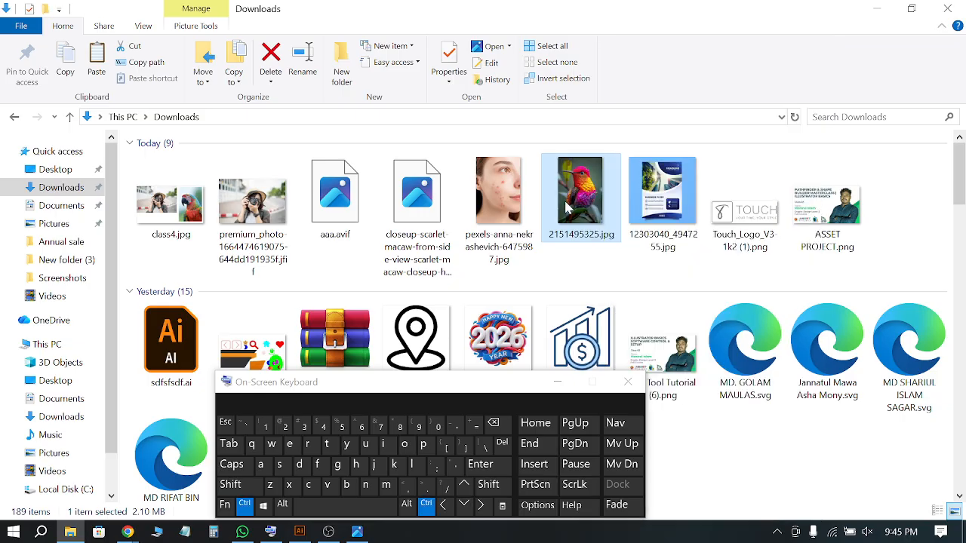
click(876, 8)
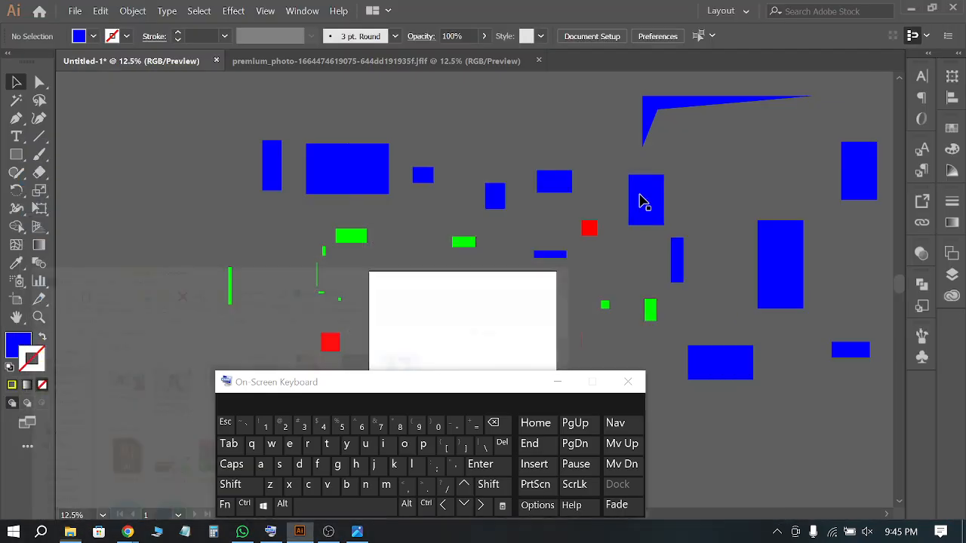
key(ctrl)
key(ctrl+v)
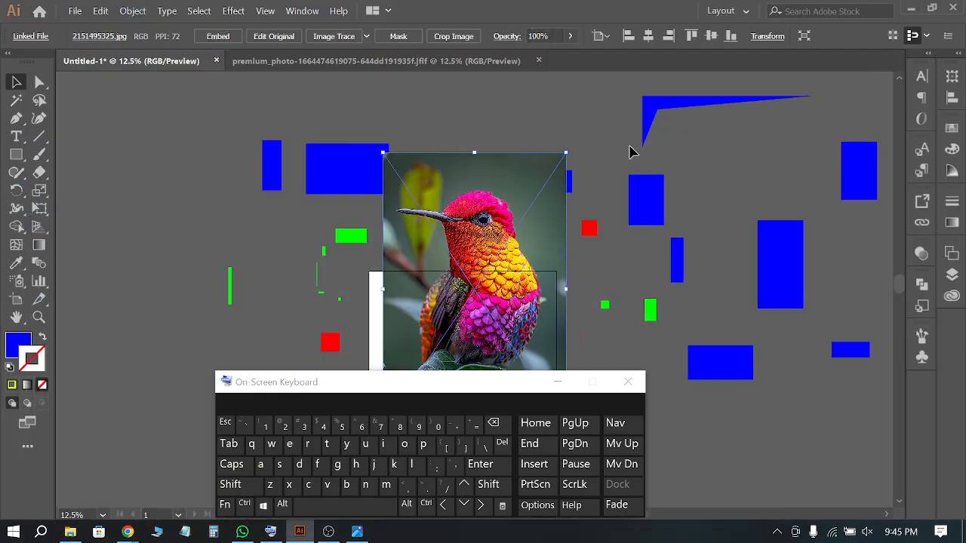
Scale the bird photo down proportionally over the right half of the artboard, and move the red square onto the artboard beside it
scroll(562, 222, down, 2)
key(shift)
drag(479, 108, 566, 188)
scroll(482, 315, up, 3)
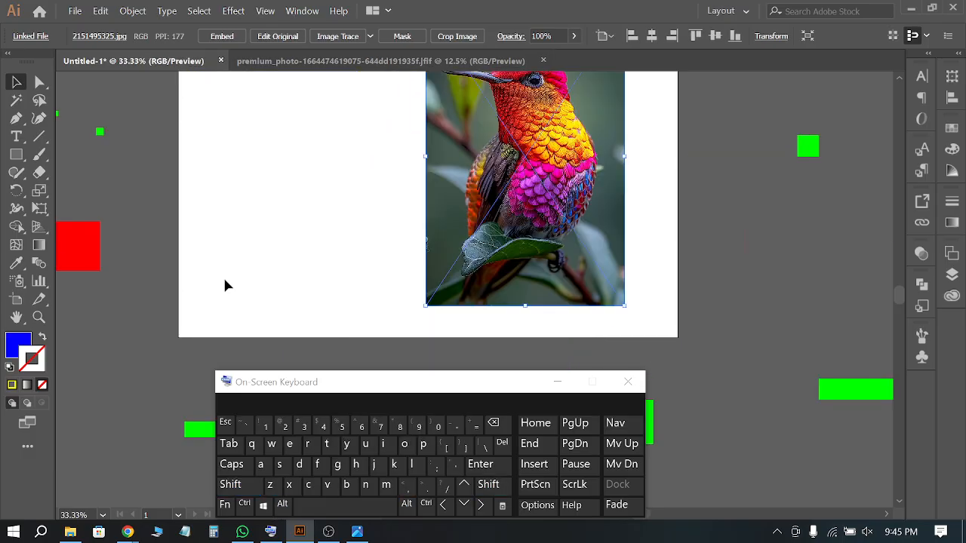
drag(86, 250, 352, 213)
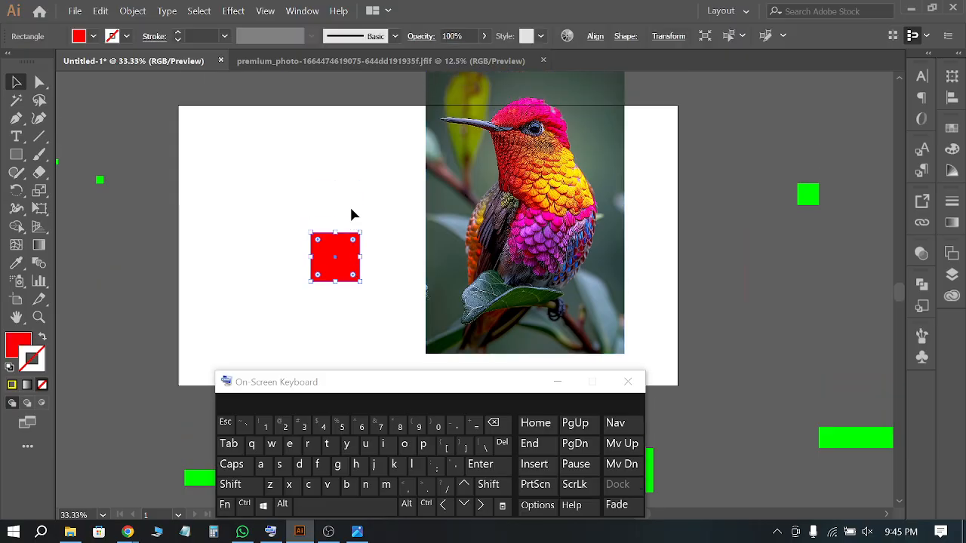
Fill the red square with a purple-grey sampled from the bird's dark wing feathers using the Eyedropper
scroll(483, 241, up, 2)
scroll(513, 260, up, 4)
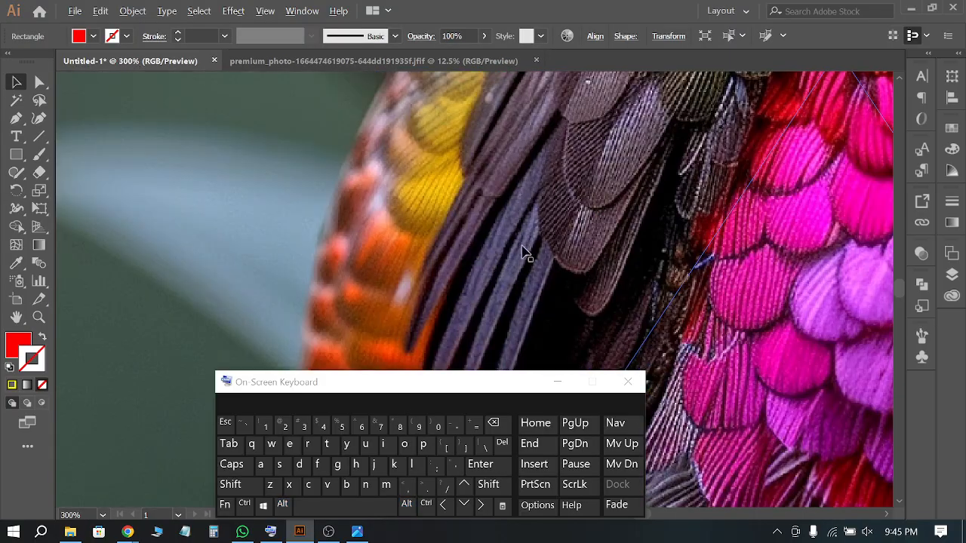
scroll(596, 188, up, 3)
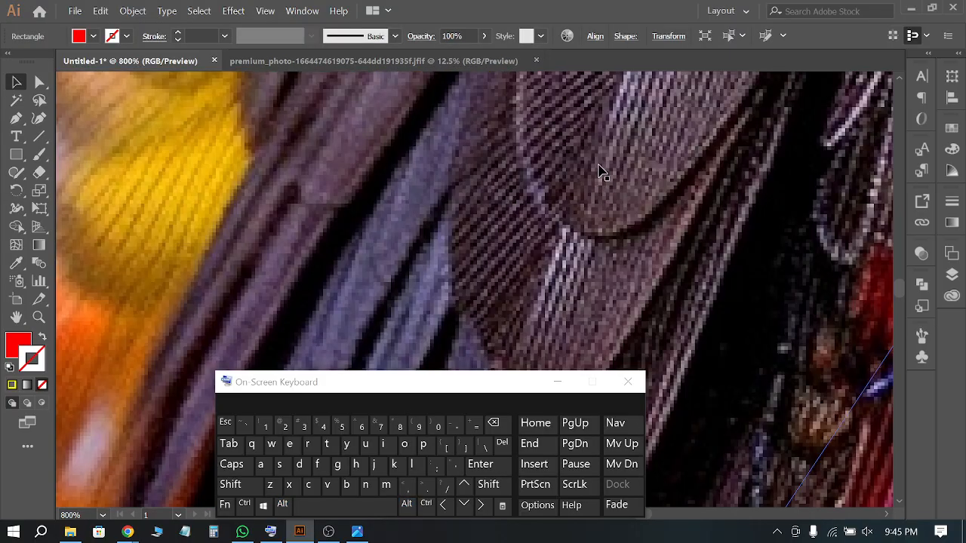
scroll(596, 177, down, 5)
scroll(597, 177, down, 3)
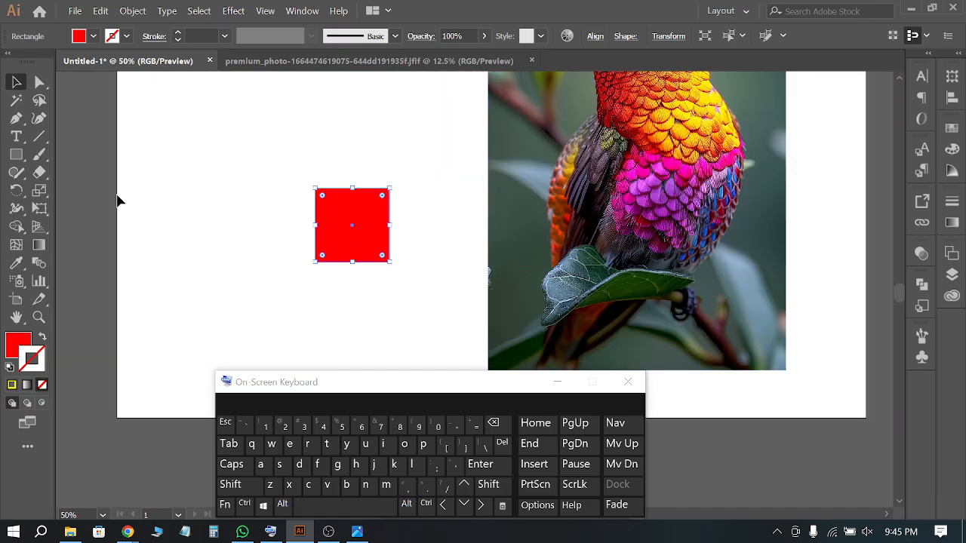
click(17, 262)
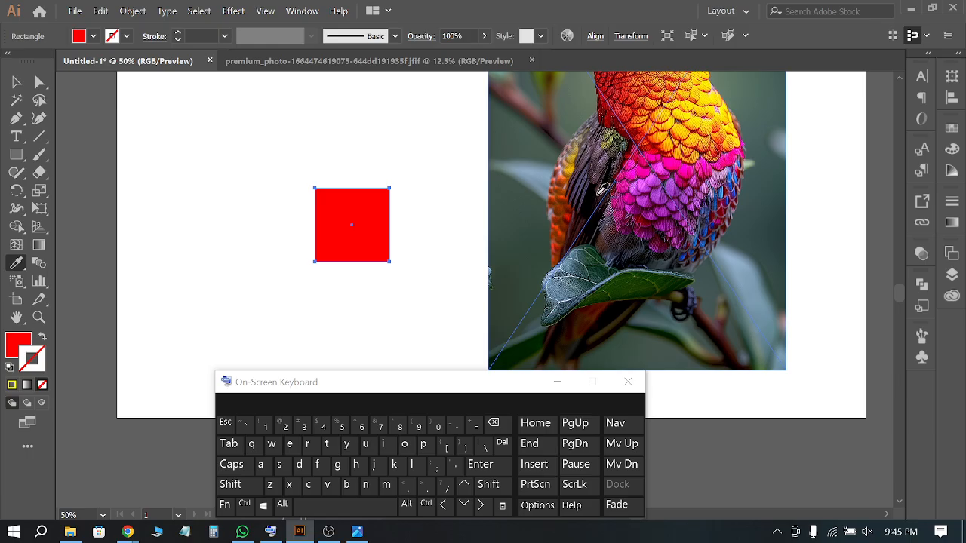
click(594, 180)
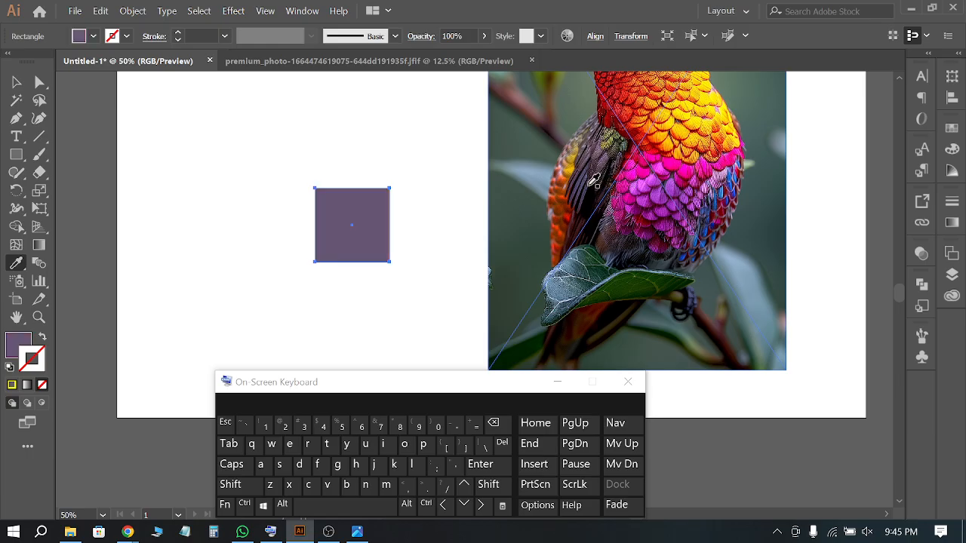
Try fills on the square sampled from the leaf's blue-grey and dark green, the photo's background, the white artboard and the grey canvas
scroll(434, 220, up, 3)
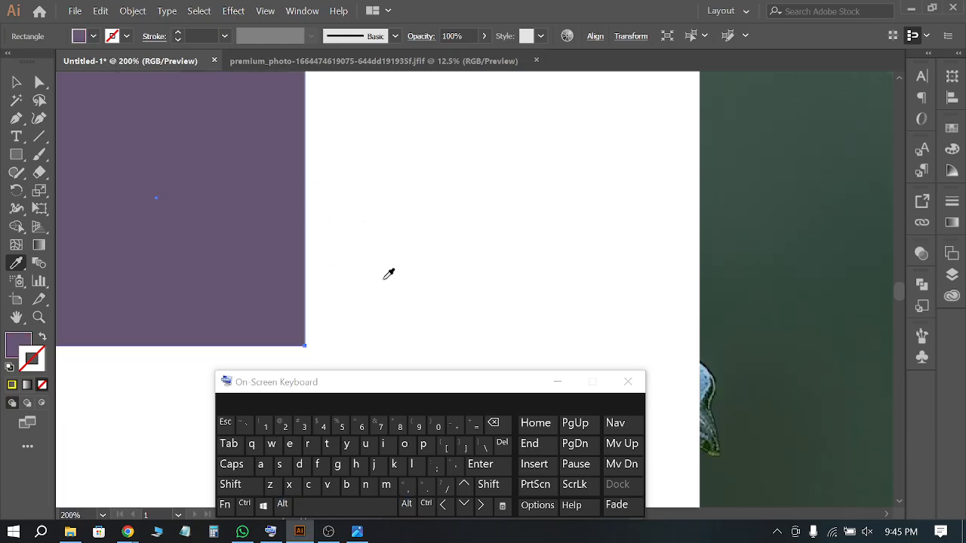
scroll(713, 304, down, 2)
scroll(457, 252, up, 3)
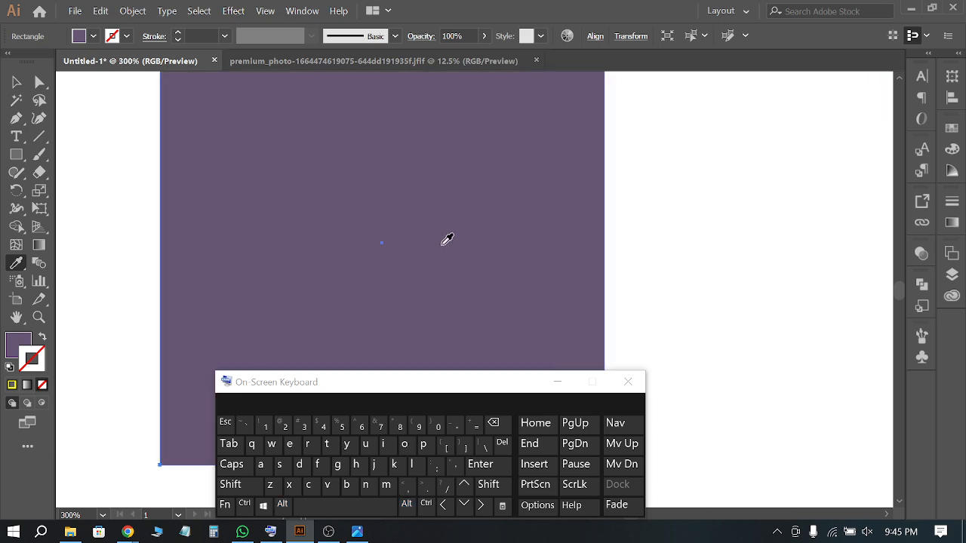
scroll(446, 239, down, 3)
scroll(405, 219, down, 1)
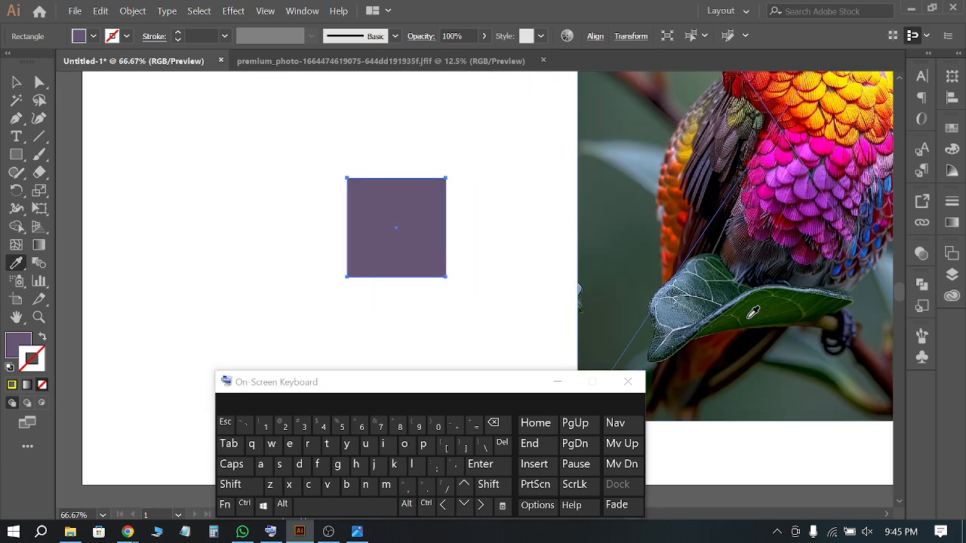
click(683, 312)
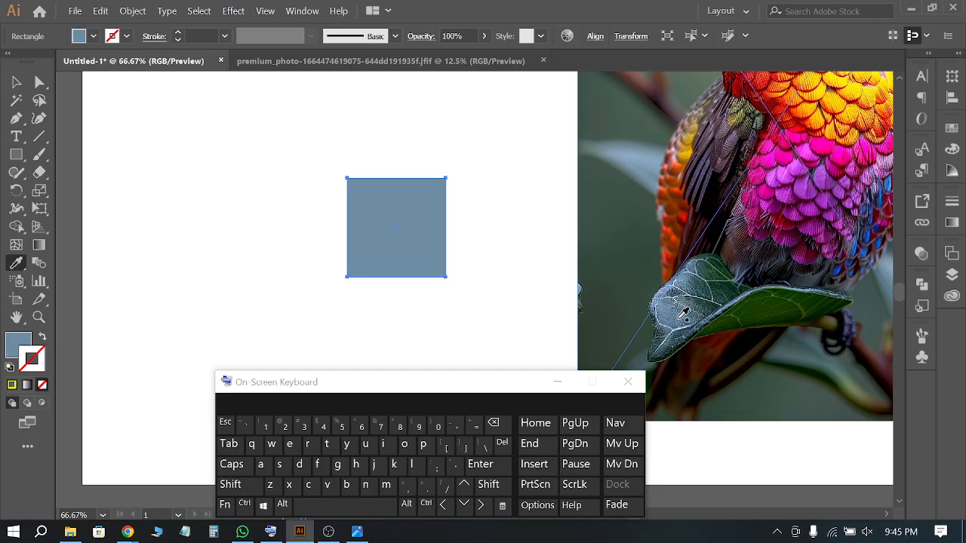
click(764, 310)
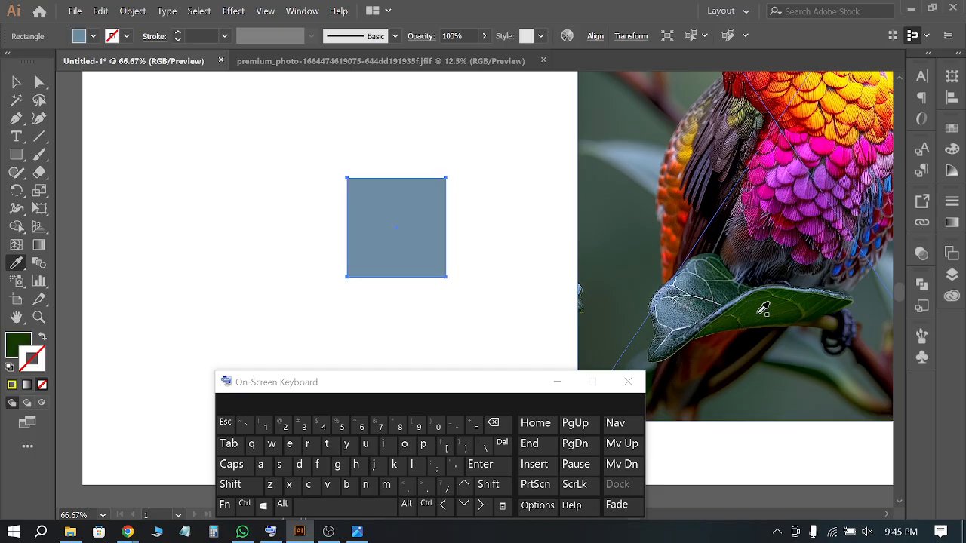
click(783, 368)
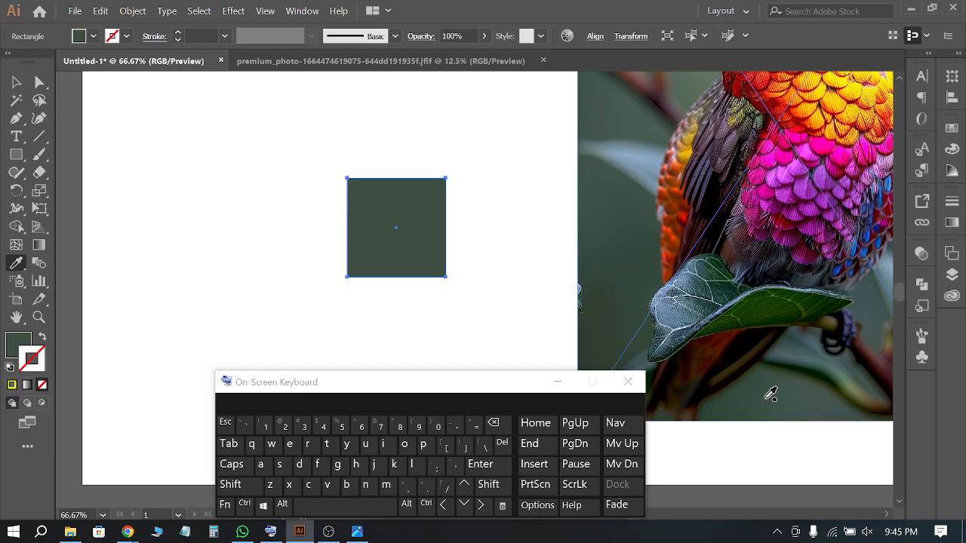
click(298, 166)
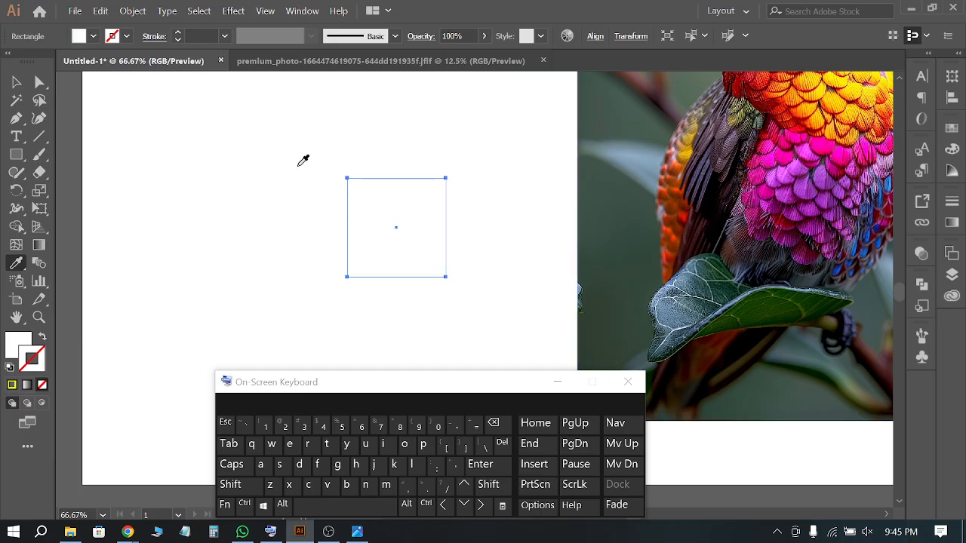
click(70, 163)
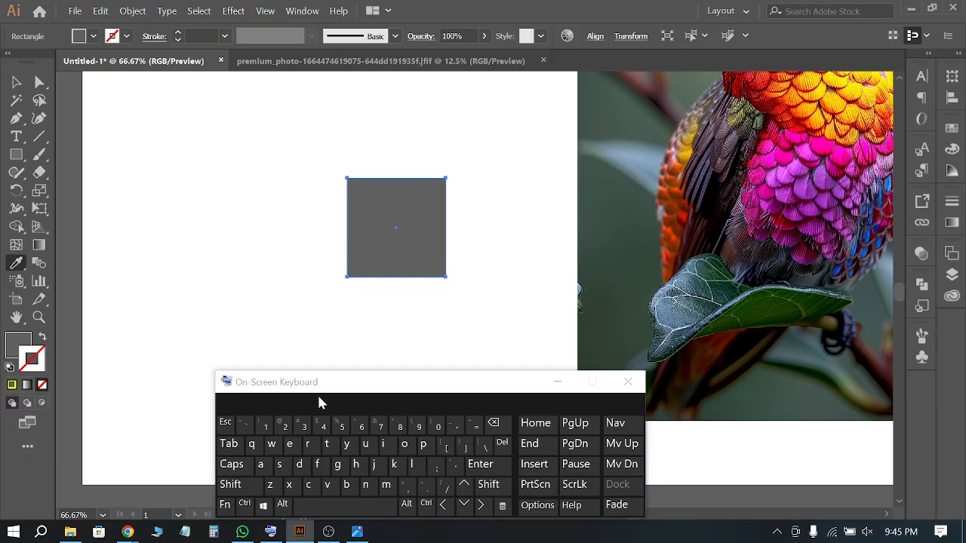
Sample more colours for the square, ending with magenta from the bird's feathers, and return to the Selection tool
click(501, 303)
click(598, 268)
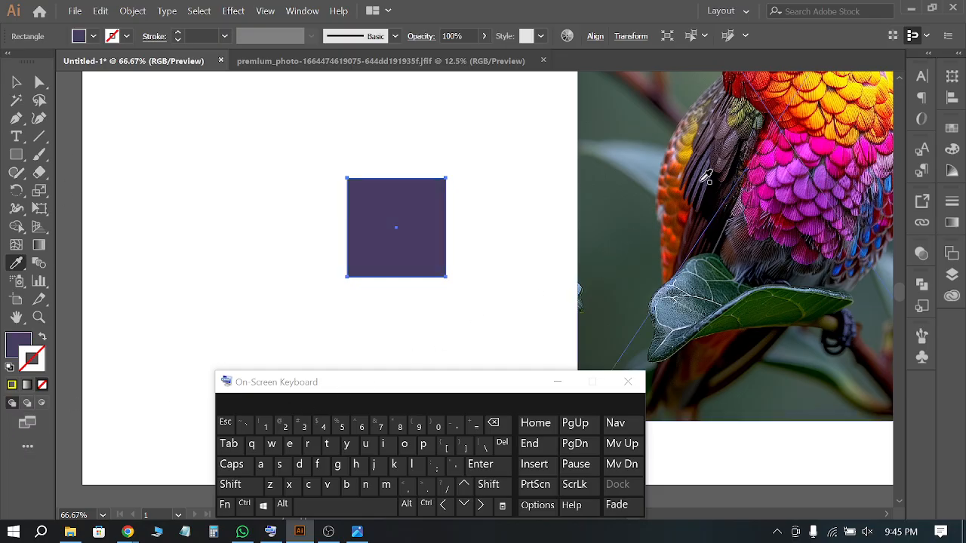
drag(749, 145, 787, 149)
click(16, 82)
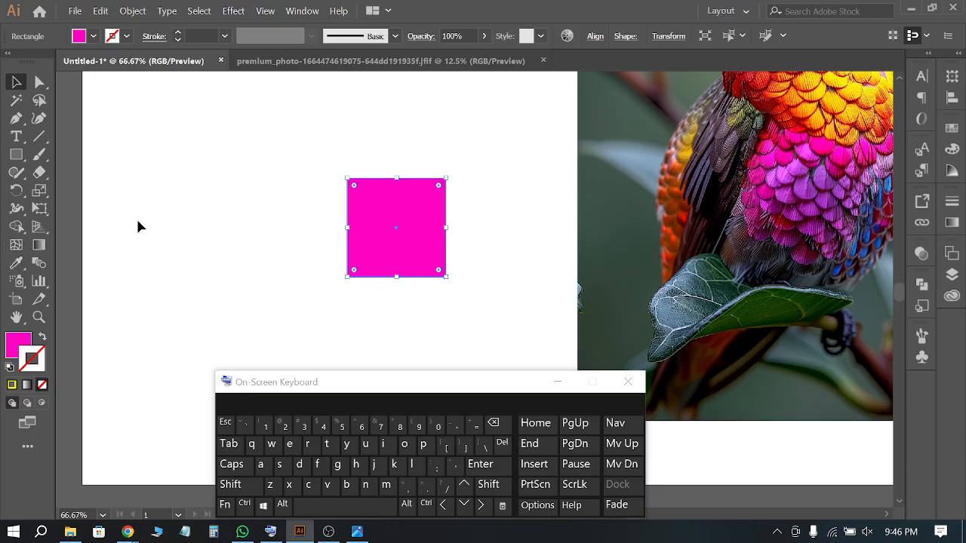
Duplicate the large blue rectangle, placing the copy slightly left of and below the original
alt+scroll(229, 181, down, 5)
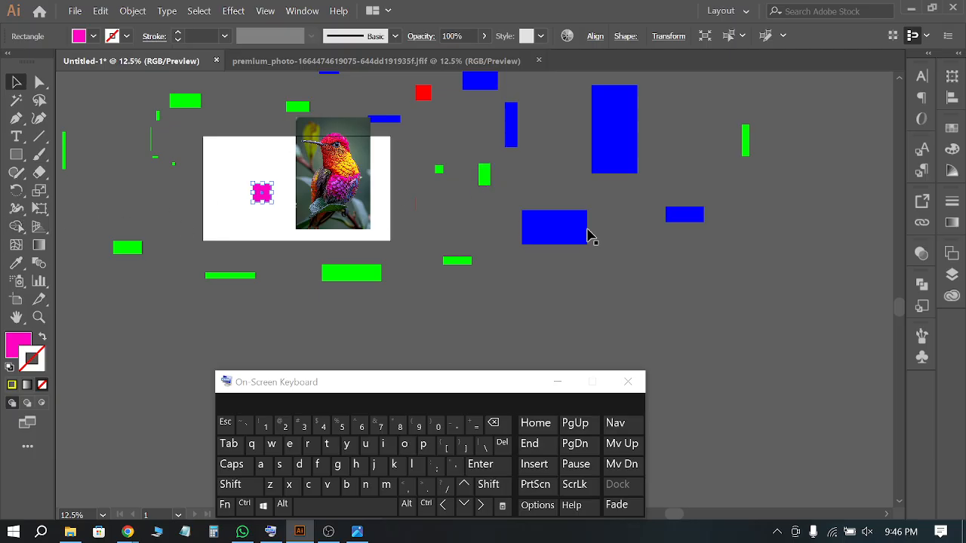
scroll(718, 181, up, 3)
alt+scroll(723, 147, up, 3)
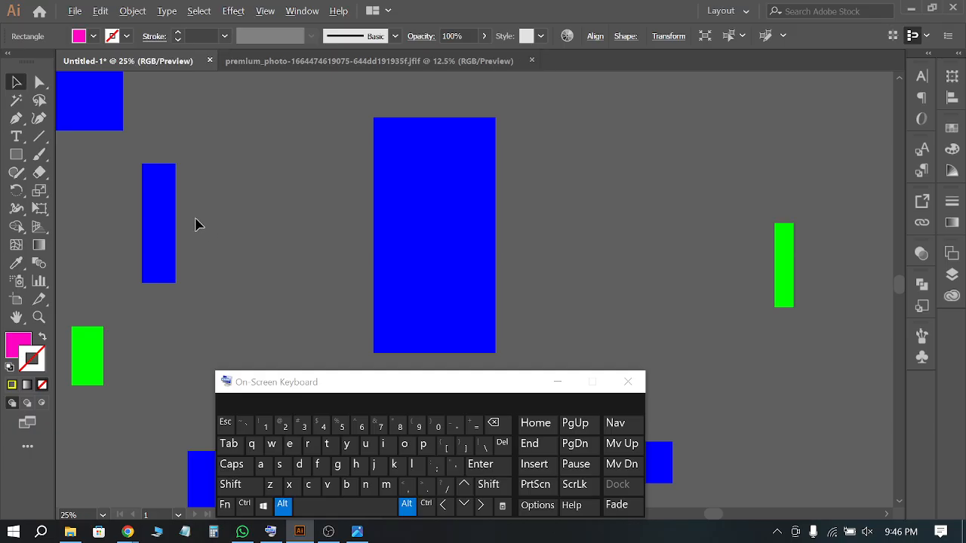
alt+scroll(196, 222, down, 2)
alt+scroll(416, 206, up, 2)
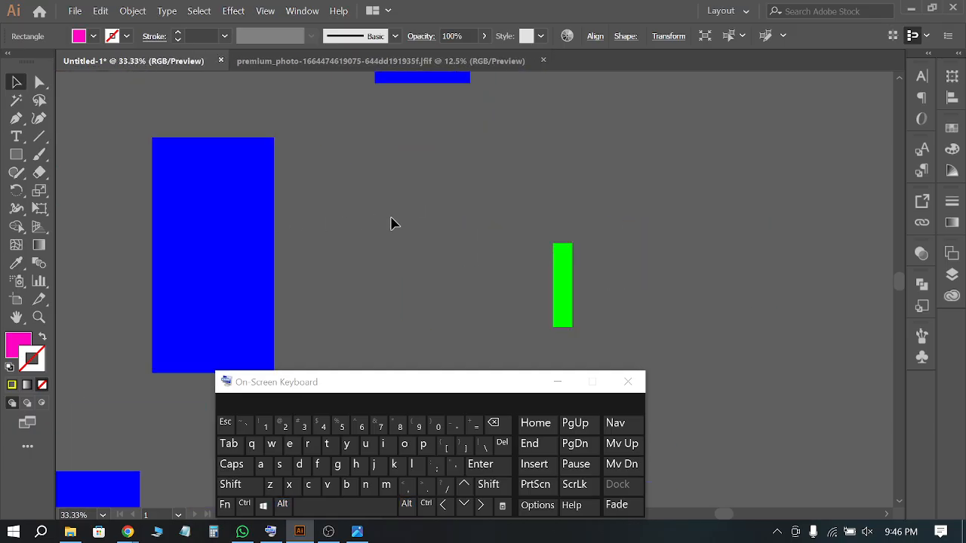
alt+drag(223, 236, 151, 209)
Draw a blue circle between the large blue rectangle and the narrow green one, and duplicate it up and to the right so the circles overlap
drag(16, 154, 45, 189)
drag(375, 134, 487, 288)
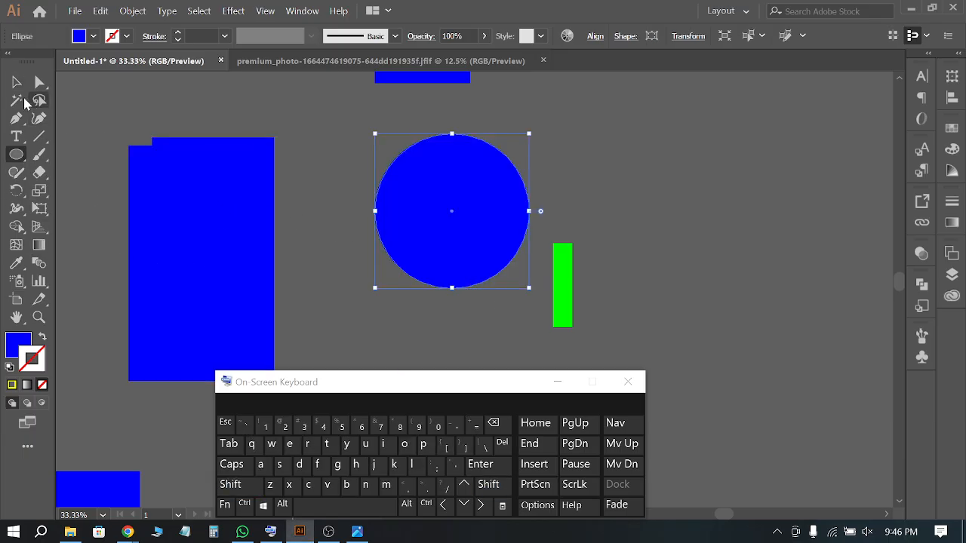
click(16, 82)
alt+drag(474, 210, 518, 160)
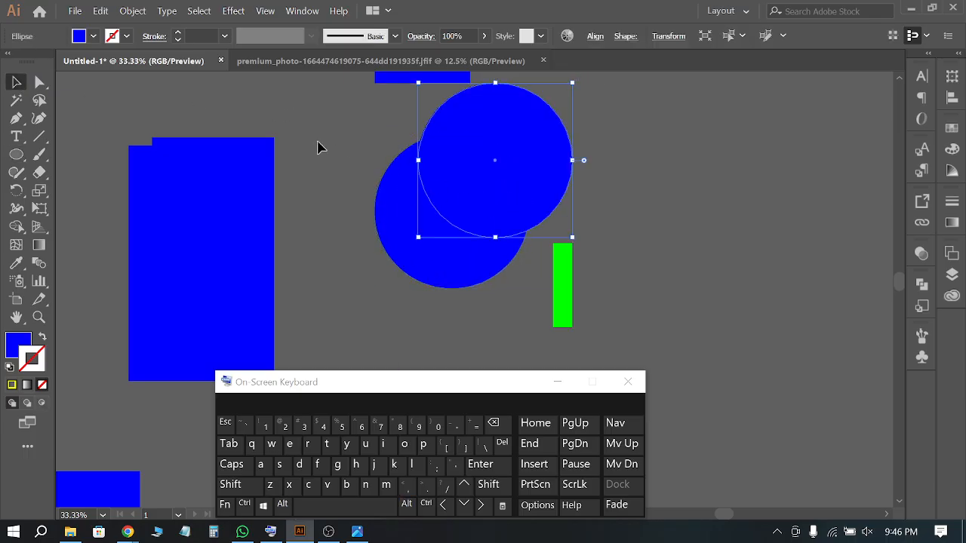
Set the upper circle's fill to cyan and deselect it
click(92, 36)
click(103, 63)
click(345, 144)
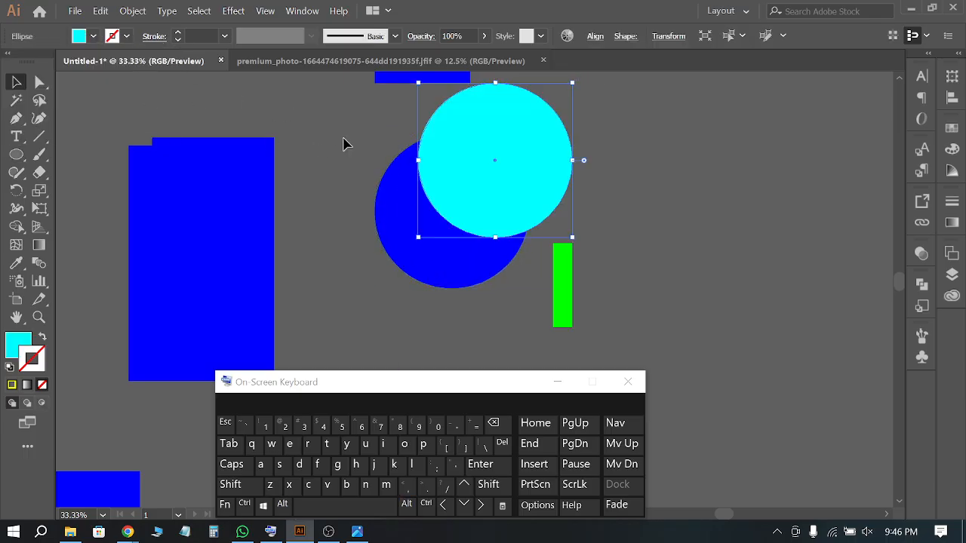
click(345, 132)
Select both overlapping circles, examine the outlines of their overlap, and clear the selection
drag(416, 178, 494, 239)
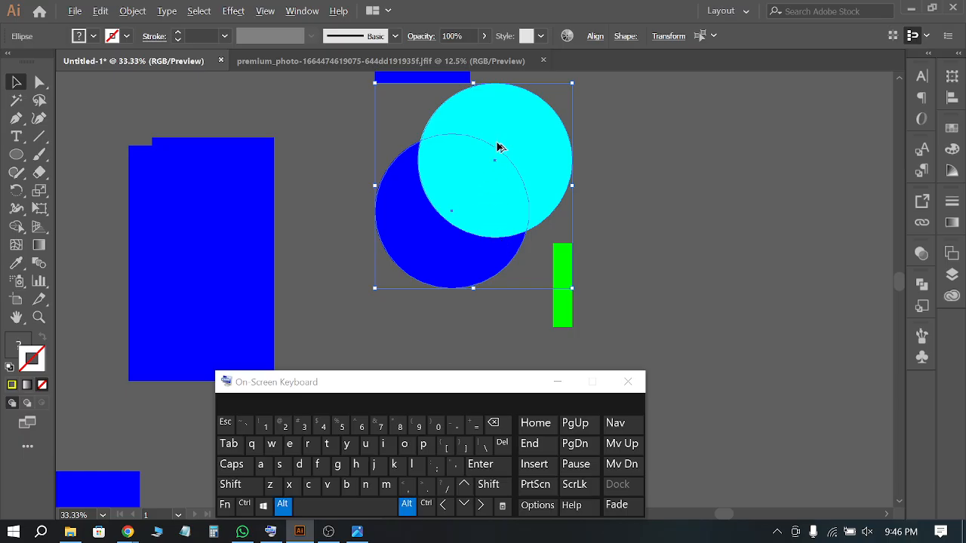
alt+scroll(498, 146, up, 3)
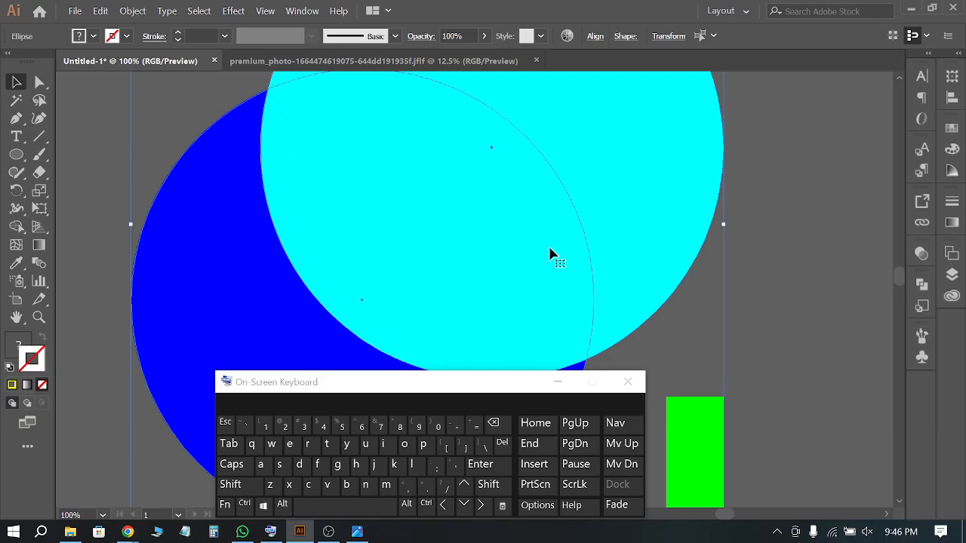
alt+scroll(425, 216, down, 3)
alt+scroll(411, 189, up, 1)
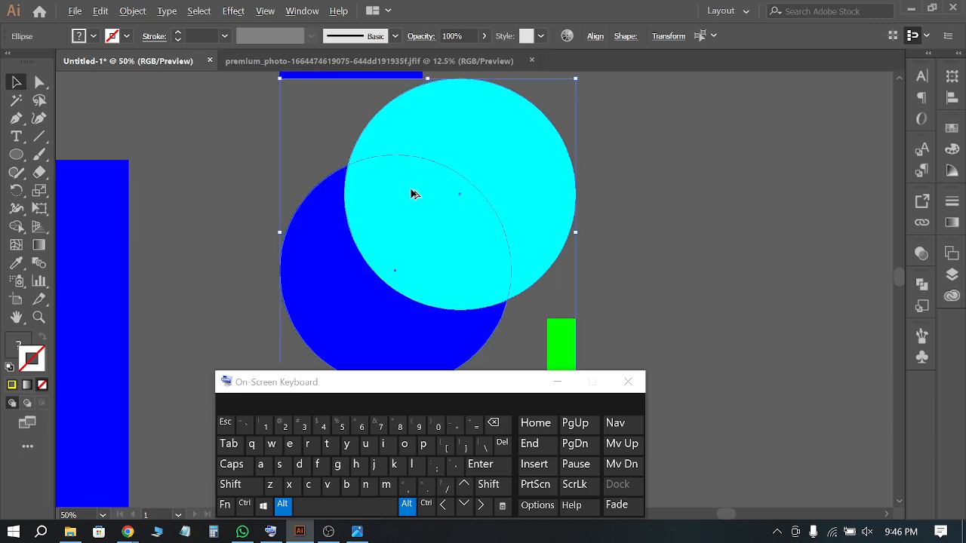
click(659, 218)
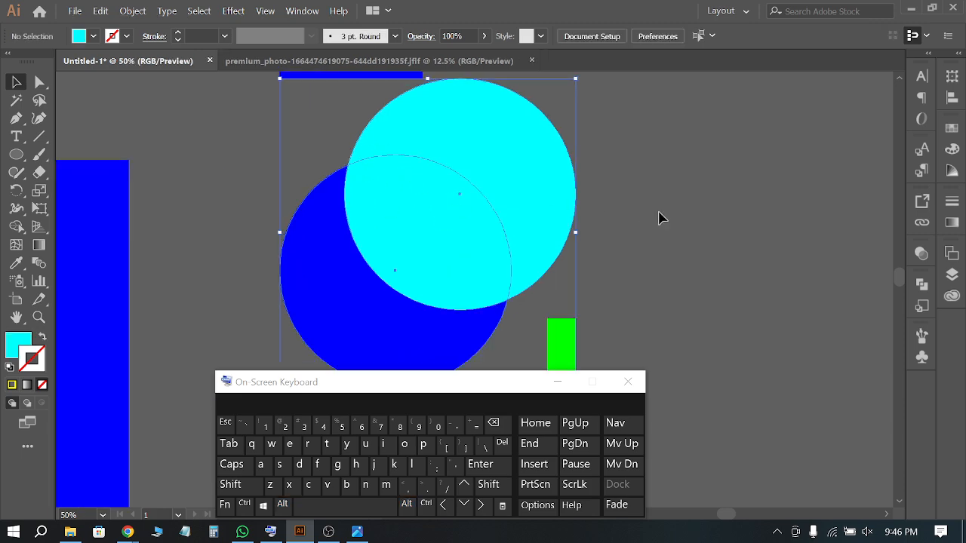
Select only the cyan circle, try removing an area of it with Shape Builder, and undo the removal
click(521, 169)
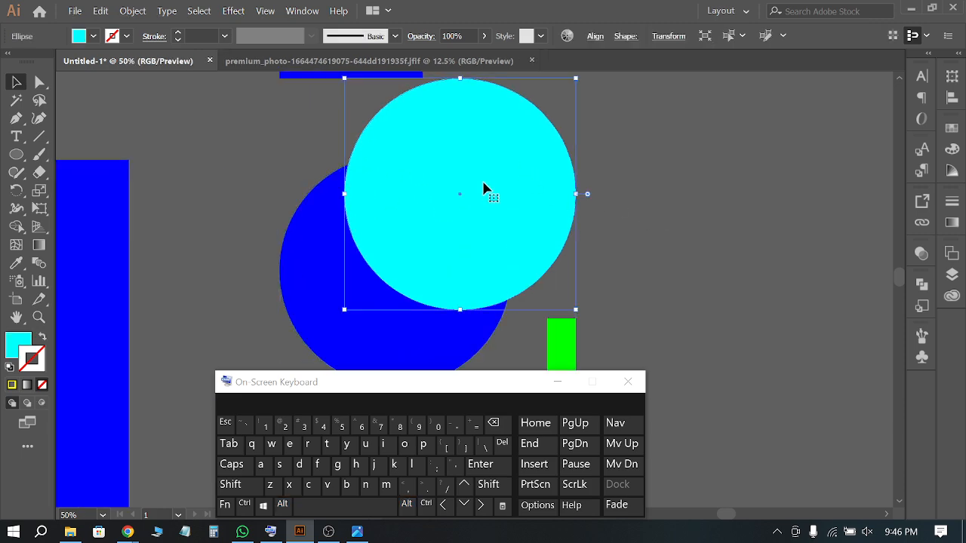
click(16, 226)
key(alt)
alt+click(553, 173)
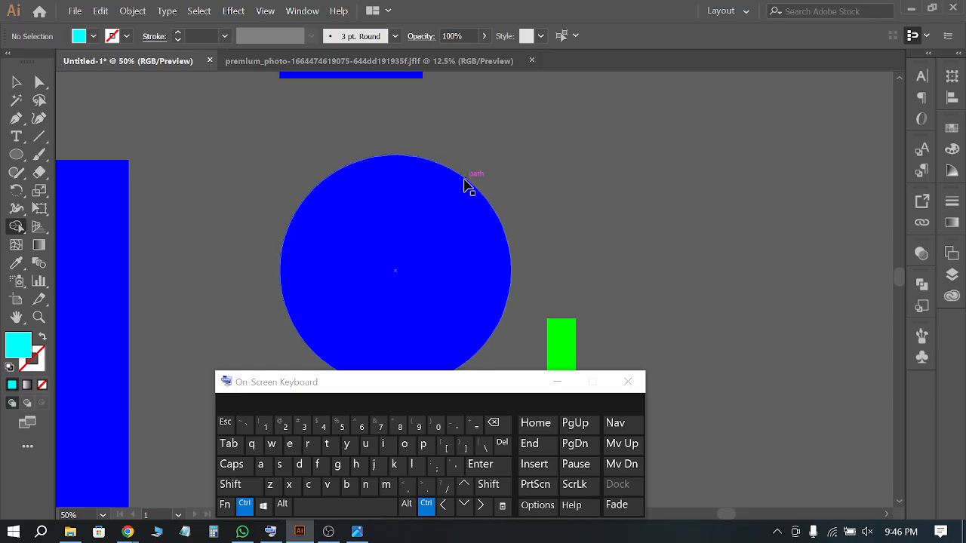
key(ctrl+z)
Select both overlapping circles, remove their overlap with Shape Builder, and undo the removal
click(17, 82)
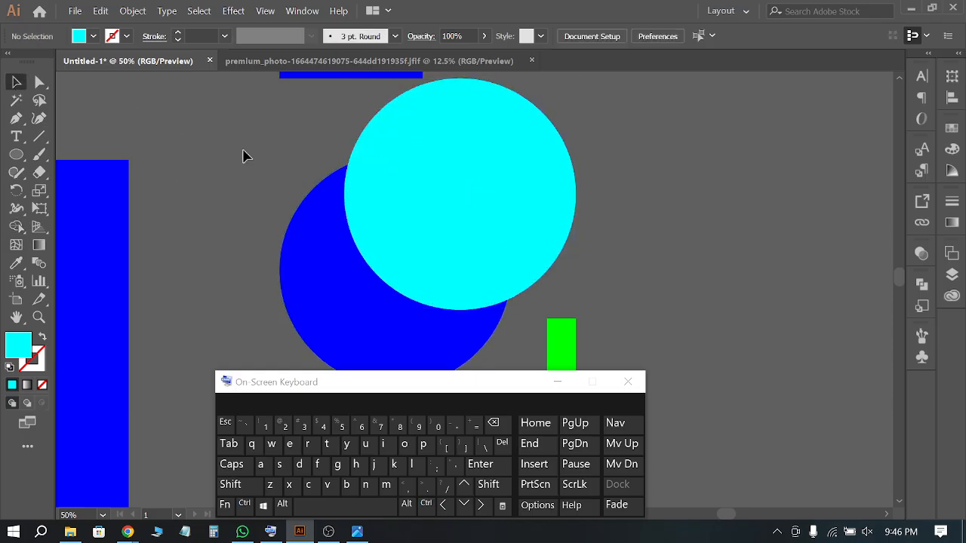
drag(244, 153, 495, 300)
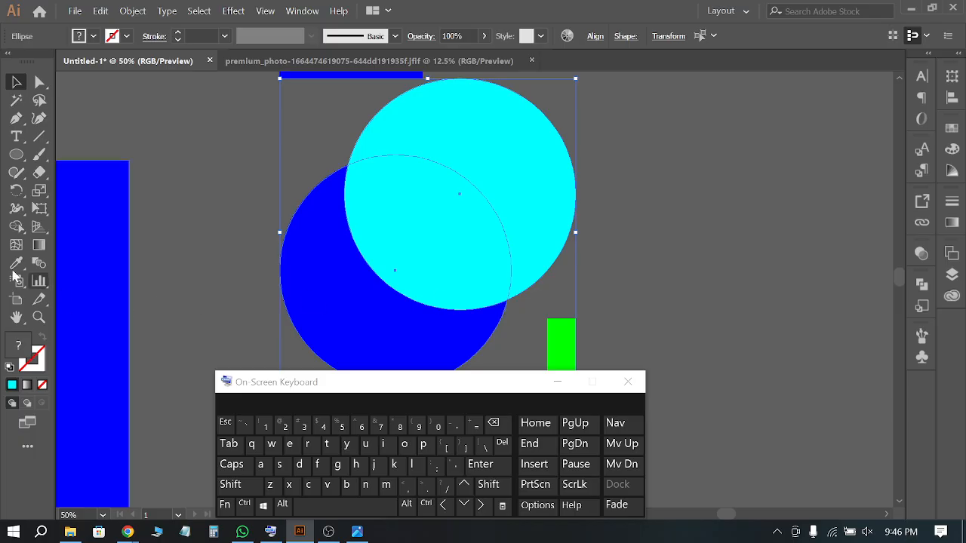
click(17, 226)
key(alt)
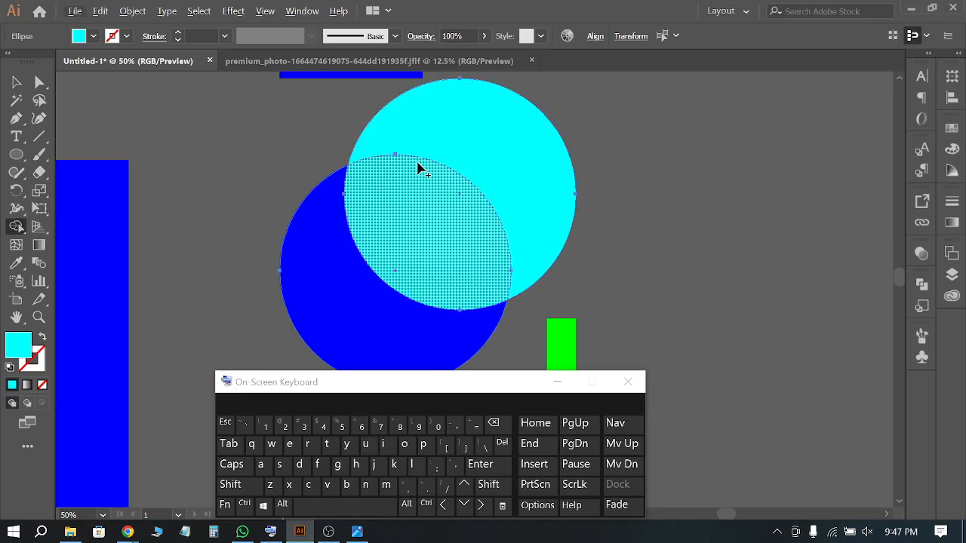
key(alt)
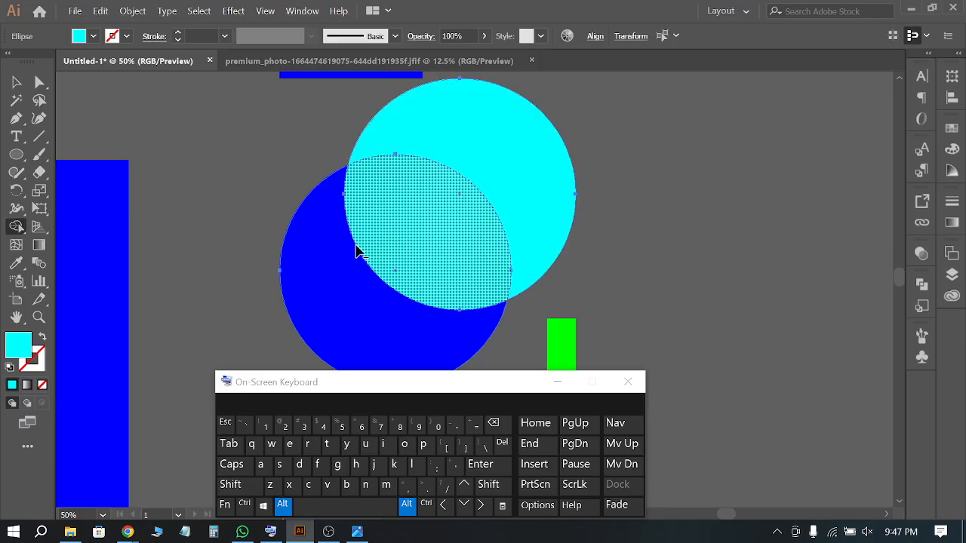
alt+click(432, 255)
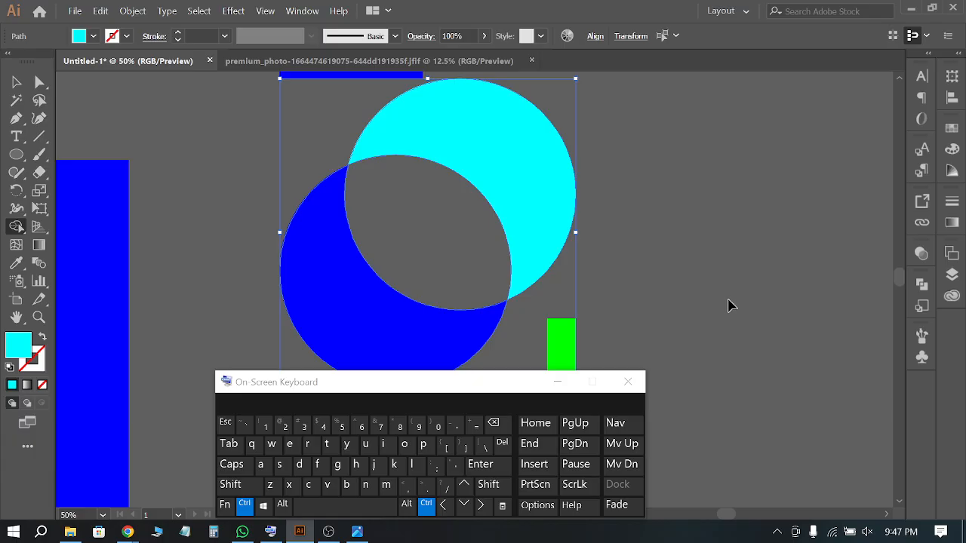
key(ctrl+z)
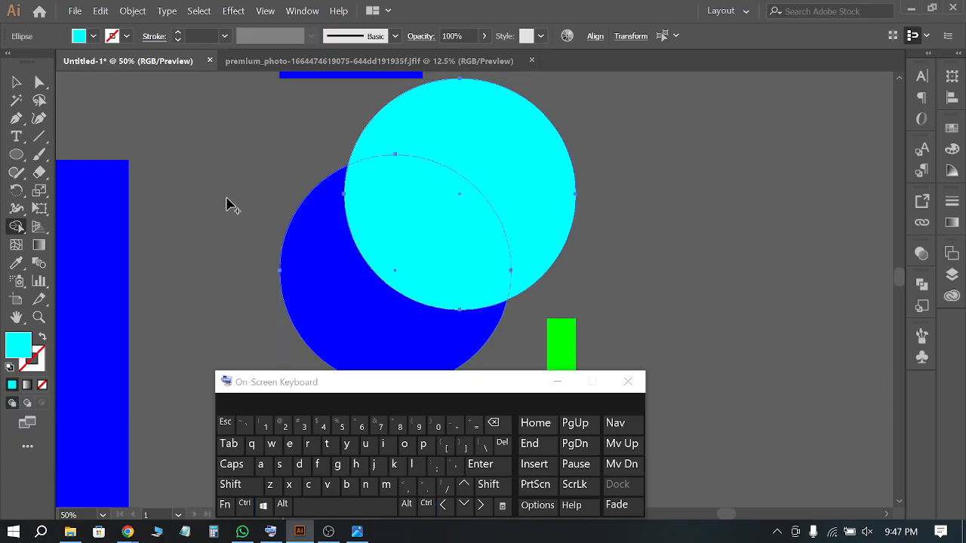
Try a Shape Builder stroke from the upper crescent across the overlap into the blue circle, and undo it
key(alt)
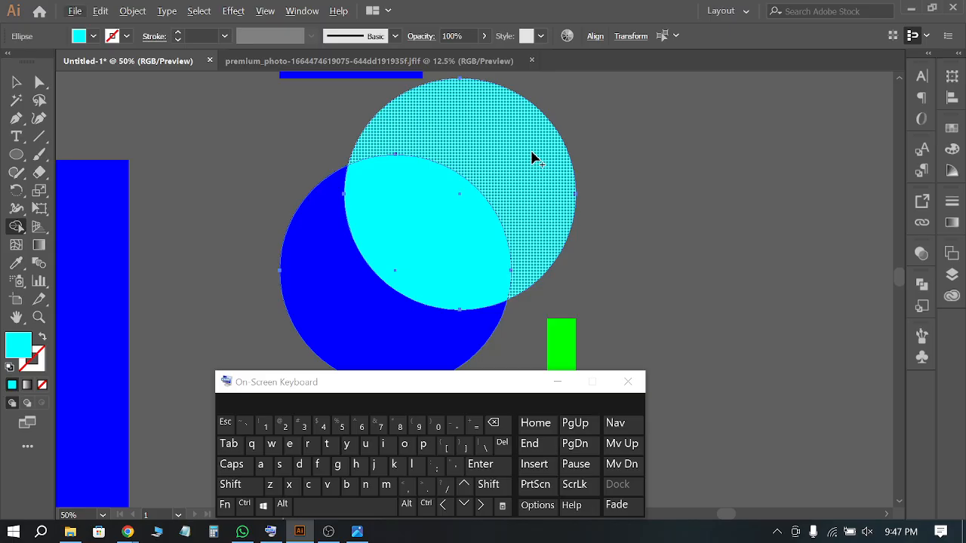
key(alt)
key(alt)
drag(532, 159, 366, 296)
key(ctrl+z)
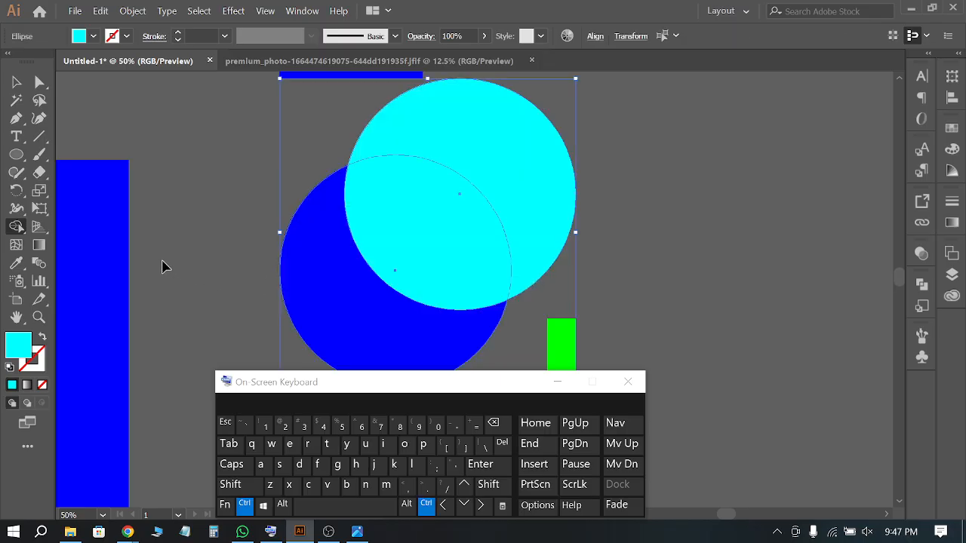
Remove the upper crescent and the overlap in one Shape Builder stroke, leaving a blue crescent, and undo it
key(alt)
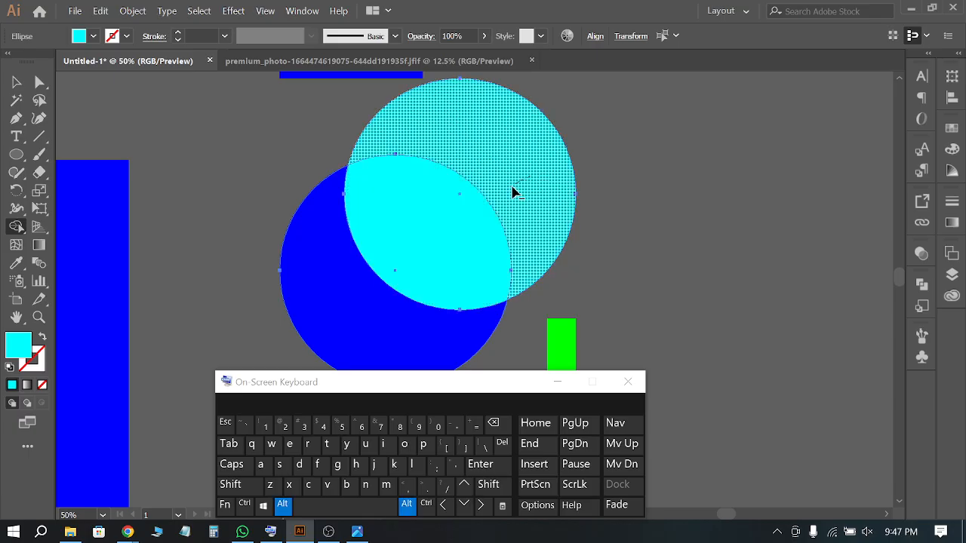
drag(512, 193, 436, 243)
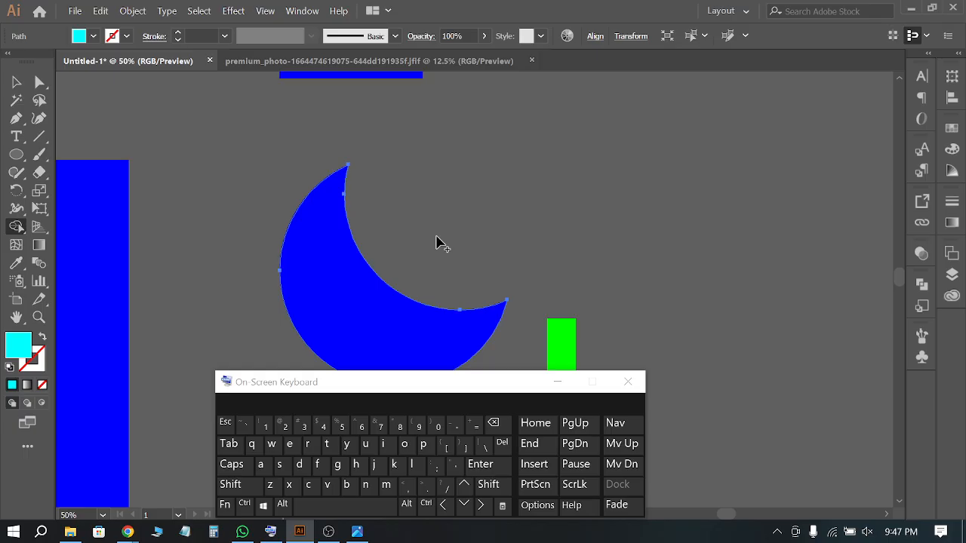
key(ctrl+z)
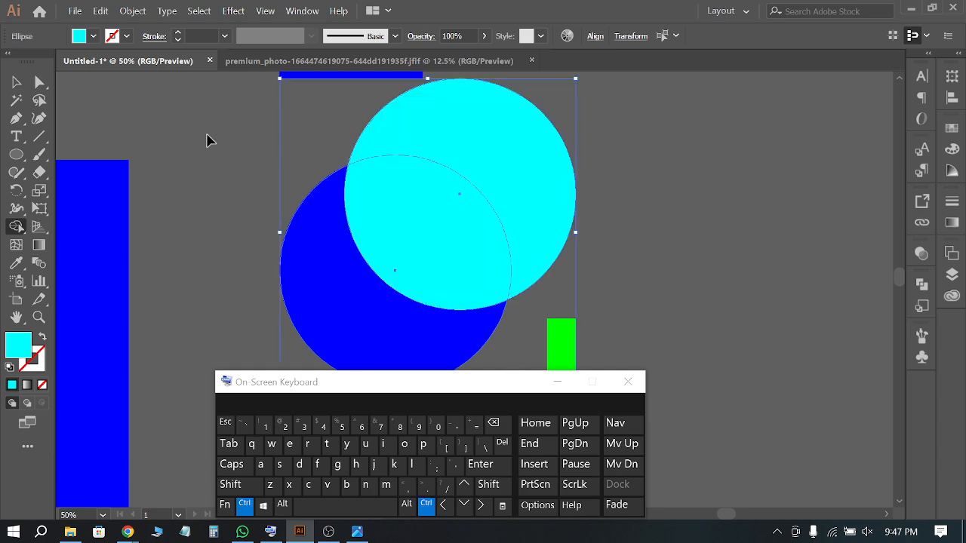
Reselect both circles, subtract the whole cyan circle from the blue one with Shape Builder, and undo the subtraction
click(17, 82)
click(319, 146)
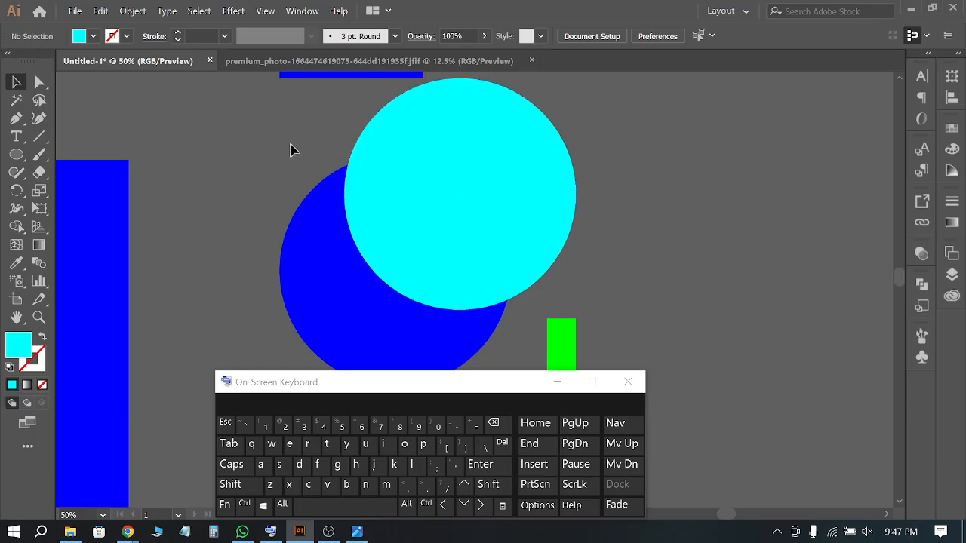
drag(406, 224, 513, 303)
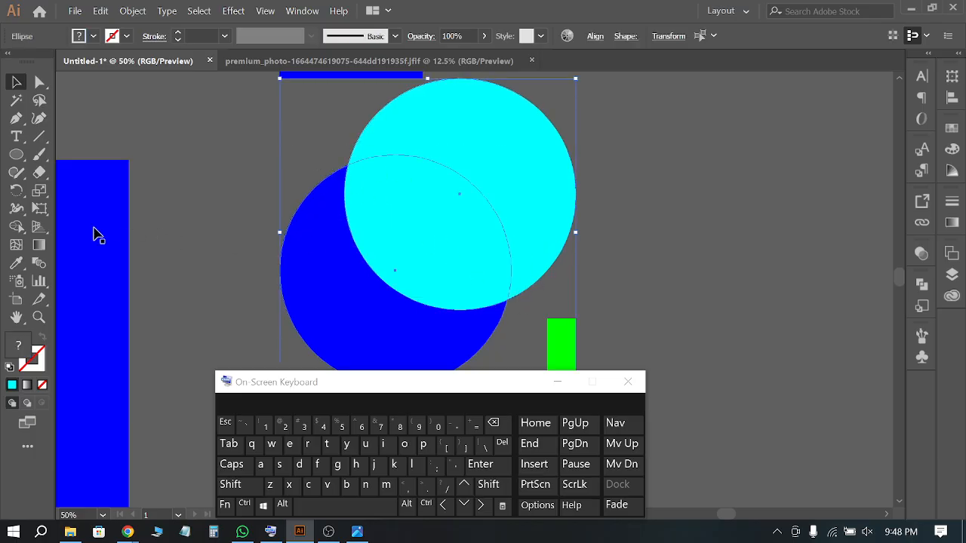
click(17, 227)
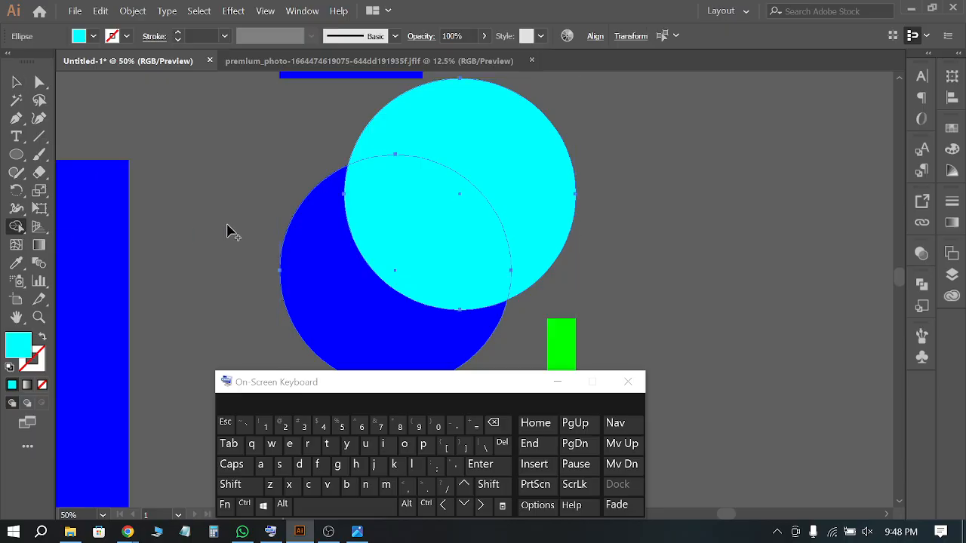
key(alt)
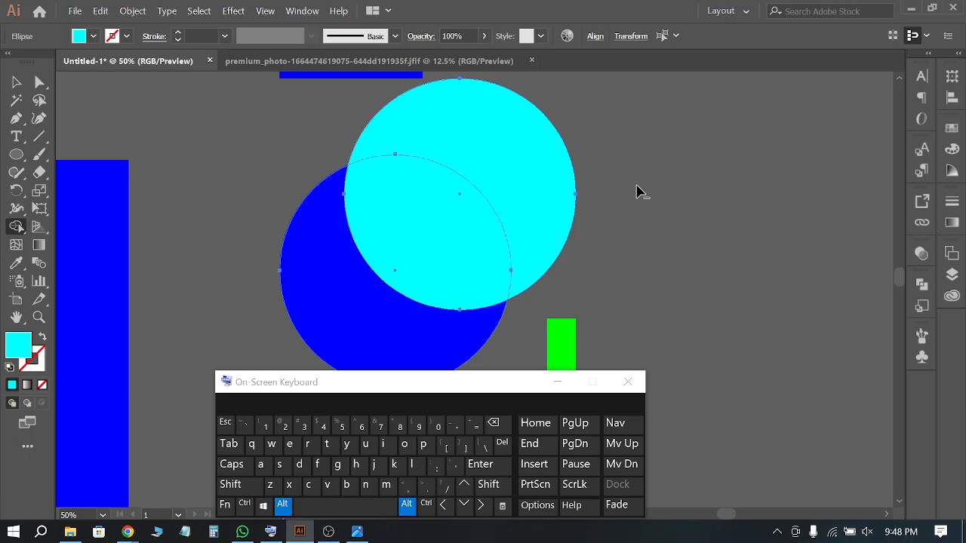
mouse_move(637, 189)
mouse_down()
mouse_move(663, 224)
mouse_move(642, 200)
mouse_move(710, 135)
mouse_move(707, 194)
mouse_move(616, 143)
mouse_move(643, 101)
mouse_move(625, 135)
mouse_move(555, 159)
mouse_move(470, 215)
mouse_up()
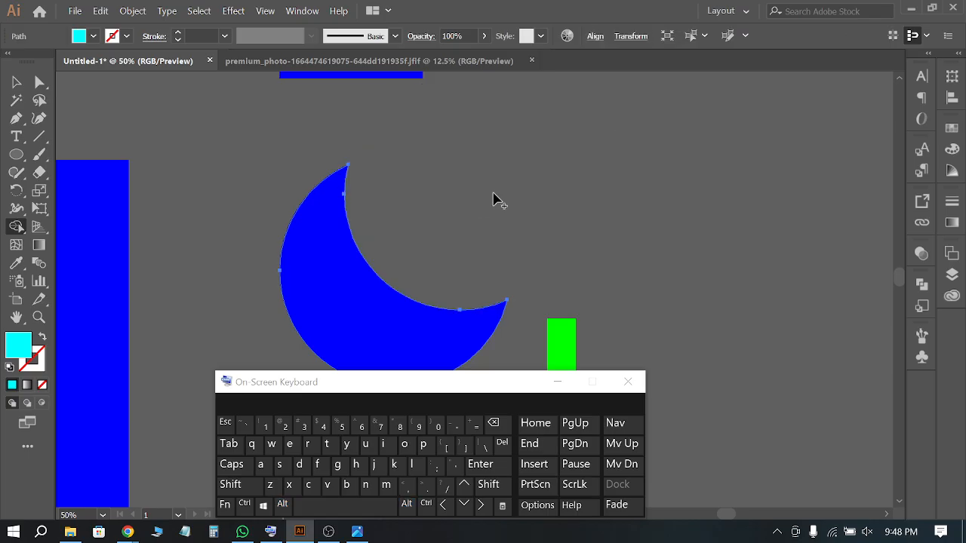
key(ctrl+z)
Remove only the upper cyan crescent, undo it, and try a longer removal stroke across both circles before undoing that too
mouse_move(619, 142)
mouse_down()
mouse_move(671, 175)
mouse_move(649, 130)
mouse_move(667, 167)
mouse_move(735, 157)
mouse_move(749, 138)
mouse_move(694, 115)
mouse_move(668, 122)
mouse_move(712, 182)
mouse_move(724, 122)
mouse_move(688, 96)
mouse_move(650, 145)
mouse_move(598, 145)
mouse_move(538, 179)
mouse_up()
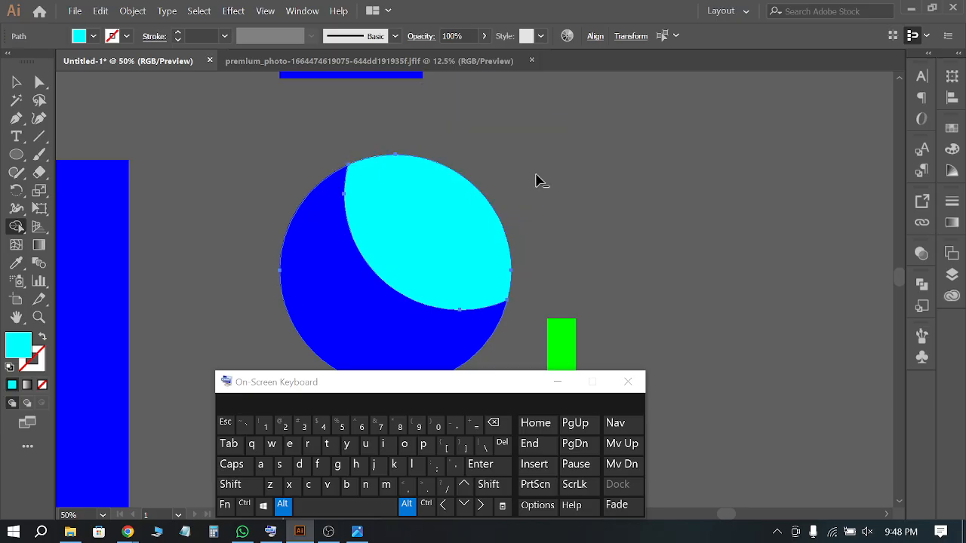
key(ctrl+z)
mouse_move(651, 160)
mouse_down()
mouse_move(690, 178)
mouse_move(716, 123)
mouse_move(659, 181)
mouse_move(746, 154)
mouse_move(705, 158)
mouse_move(664, 181)
mouse_move(666, 210)
mouse_move(698, 155)
mouse_move(692, 123)
mouse_move(672, 173)
mouse_move(677, 126)
mouse_move(666, 160)
mouse_move(638, 167)
mouse_move(627, 275)
mouse_move(512, 330)
mouse_move(216, 360)
mouse_up()
key(ctrl+z)
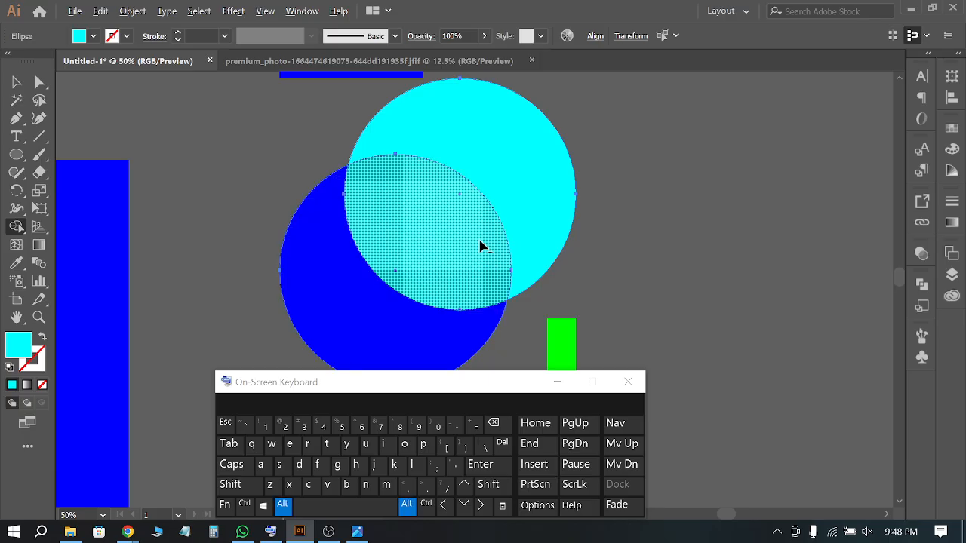
Try more Shape Builder removals on the overlap and the rest of the cyan circle, undoing each one
alt+click(457, 224)
click(486, 298)
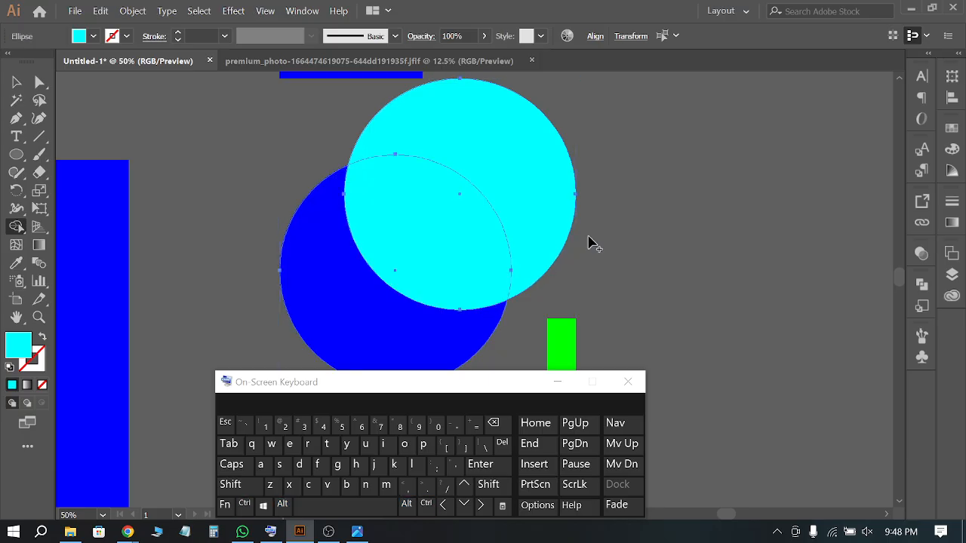
mouse_move(629, 168)
mouse_down()
mouse_move(476, 194)
mouse_move(490, 196)
mouse_up()
key(ctrl+z)
mouse_move(675, 151)
mouse_down()
mouse_move(640, 246)
mouse_move(578, 276)
mouse_move(427, 282)
mouse_up()
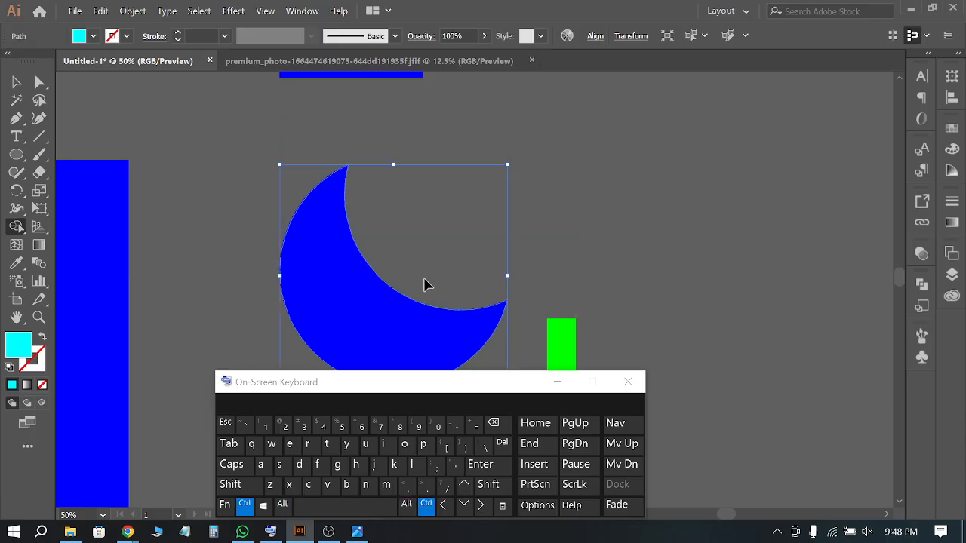
key(ctrl+z)
Select both overlapping circles again, remove their overlap with Shape Builder, and clear the selection
scroll(271, 207, down, 1)
click(16, 82)
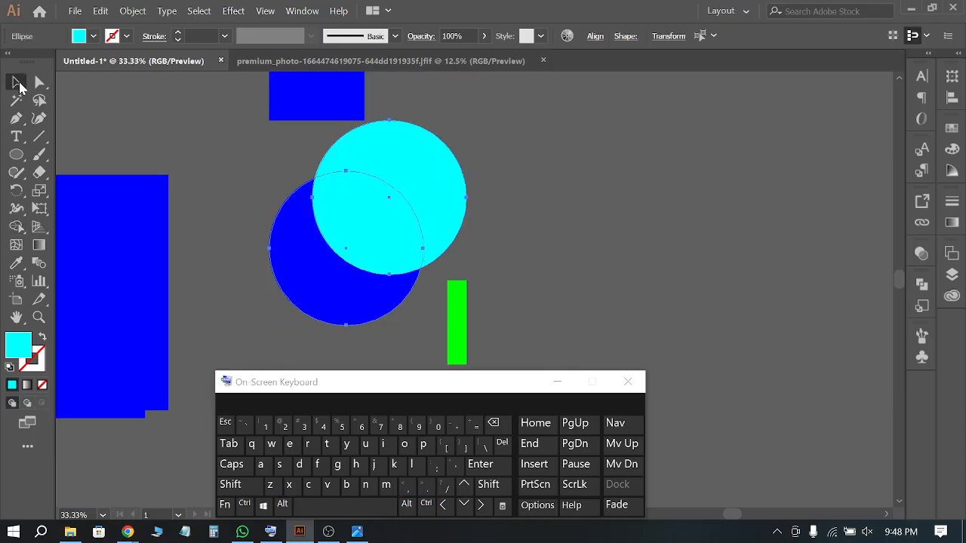
click(597, 166)
scroll(597, 165, up, 1)
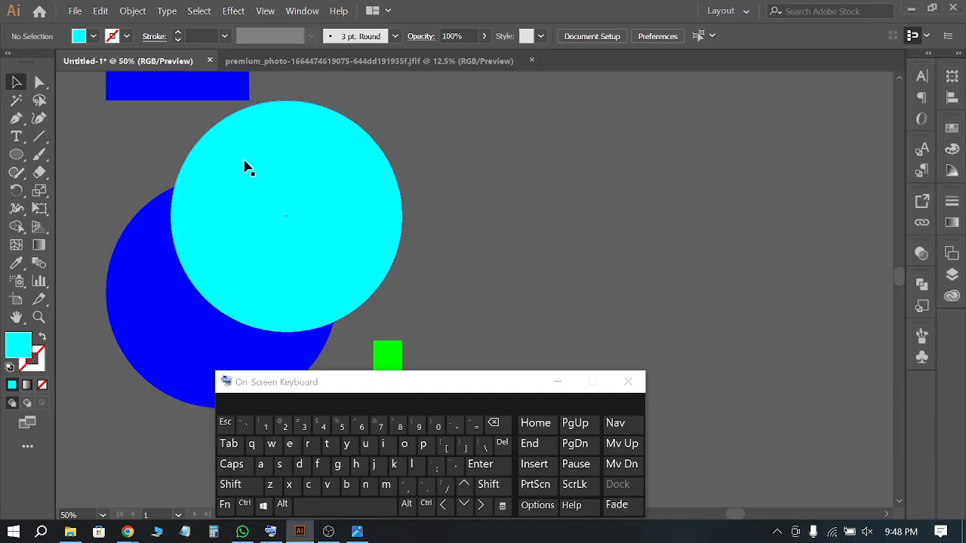
scroll(526, 151, down, 1)
drag(462, 139, 153, 238)
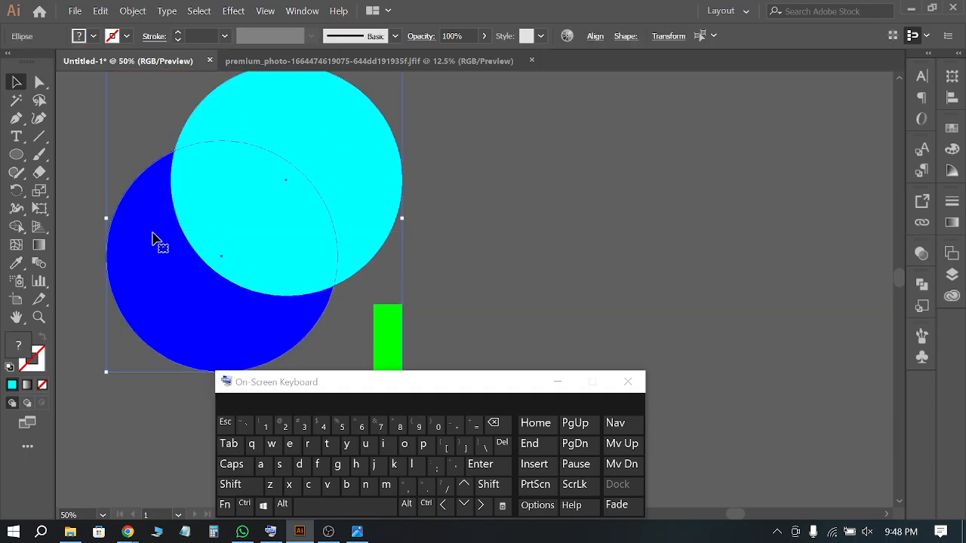
click(16, 226)
key(alt)
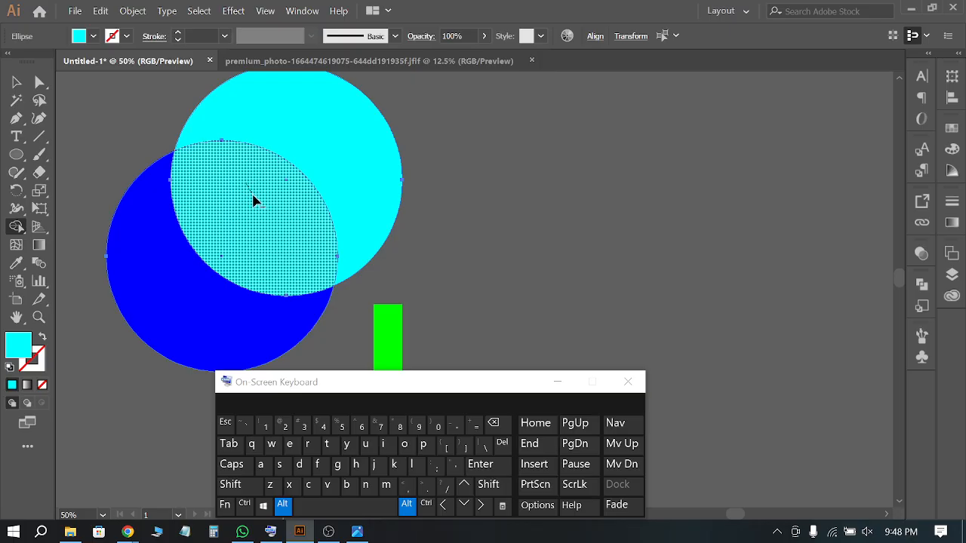
alt+click(293, 256)
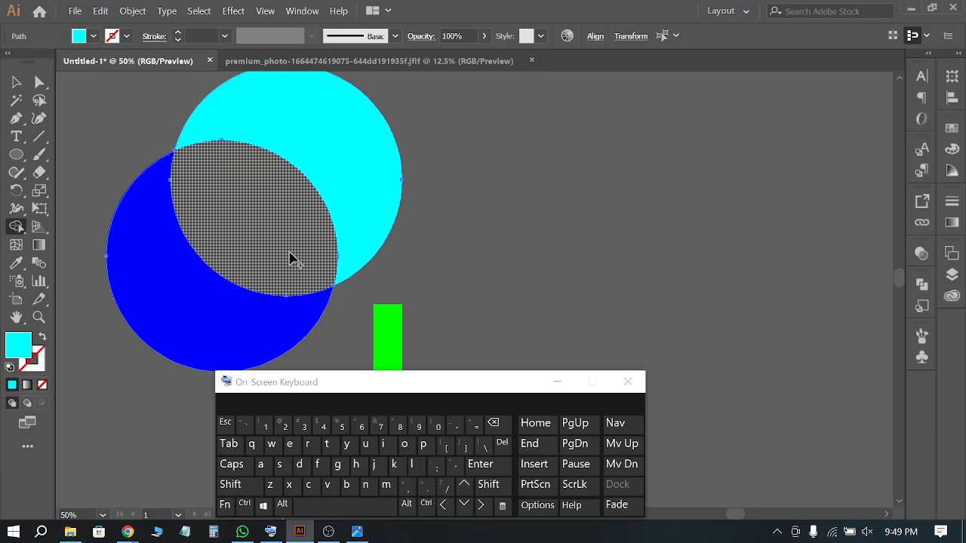
drag(290, 259, 129, 176)
click(17, 81)
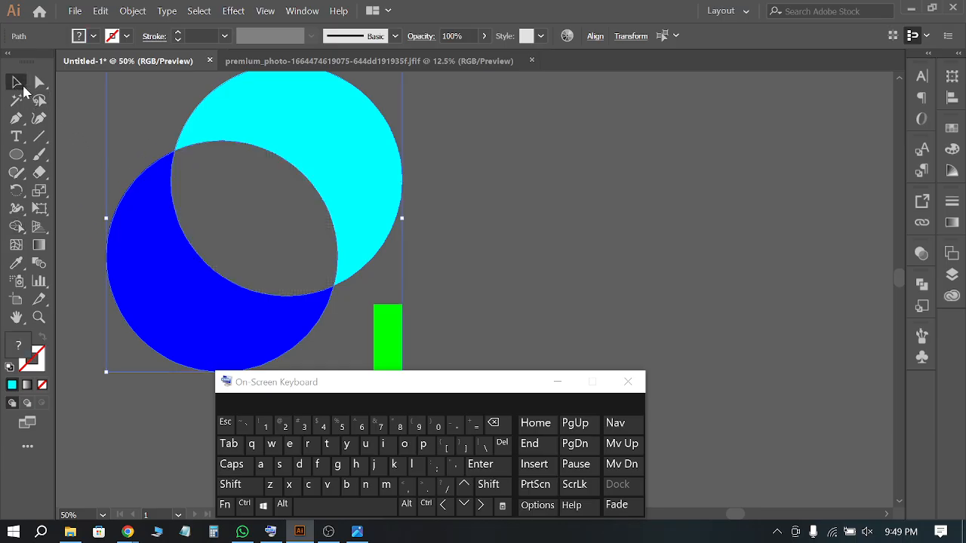
click(483, 225)
Draw a separate cyan circle in the empty area right of the cut circles and deselect it
scroll(442, 229, down, 1)
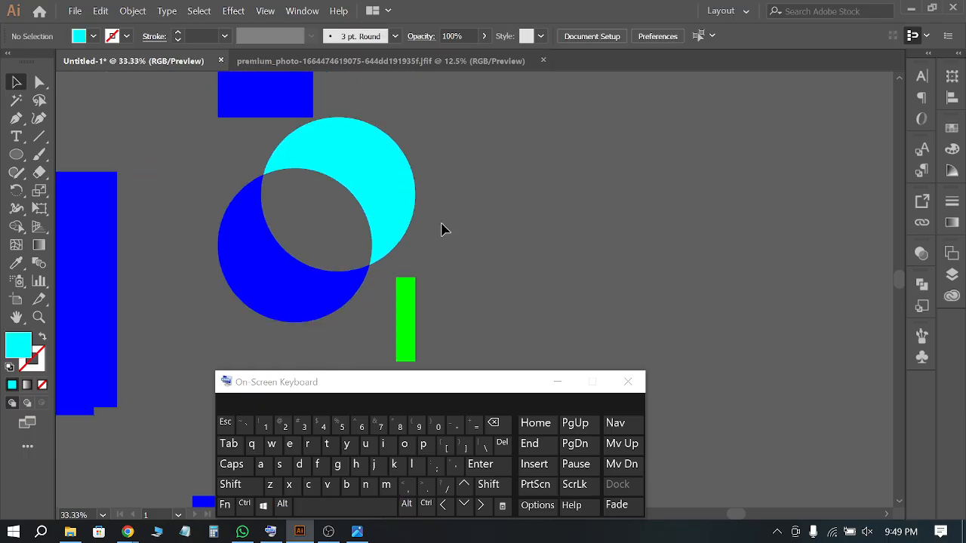
scroll(442, 229, up, 1)
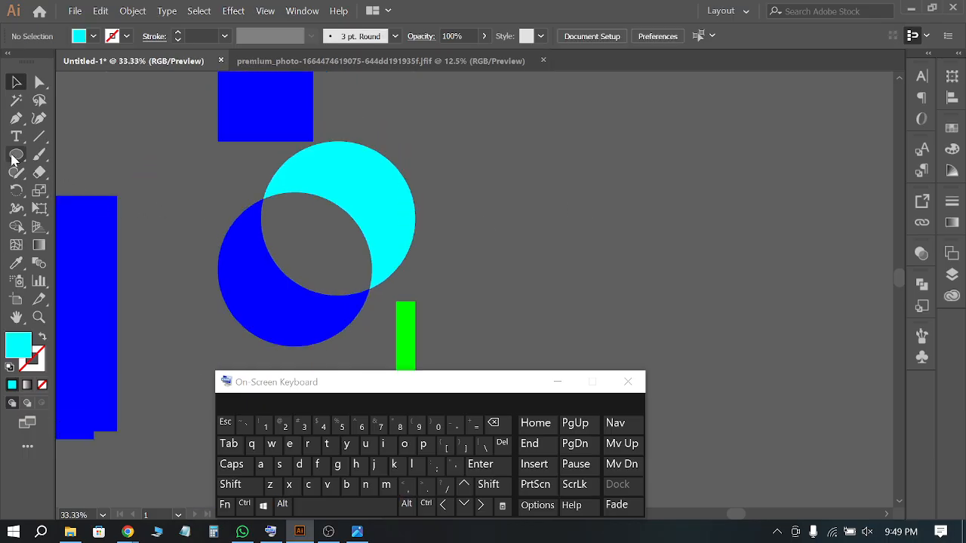
click(15, 155)
scroll(492, 187, up, 2)
drag(551, 129, 620, 243)
click(16, 81)
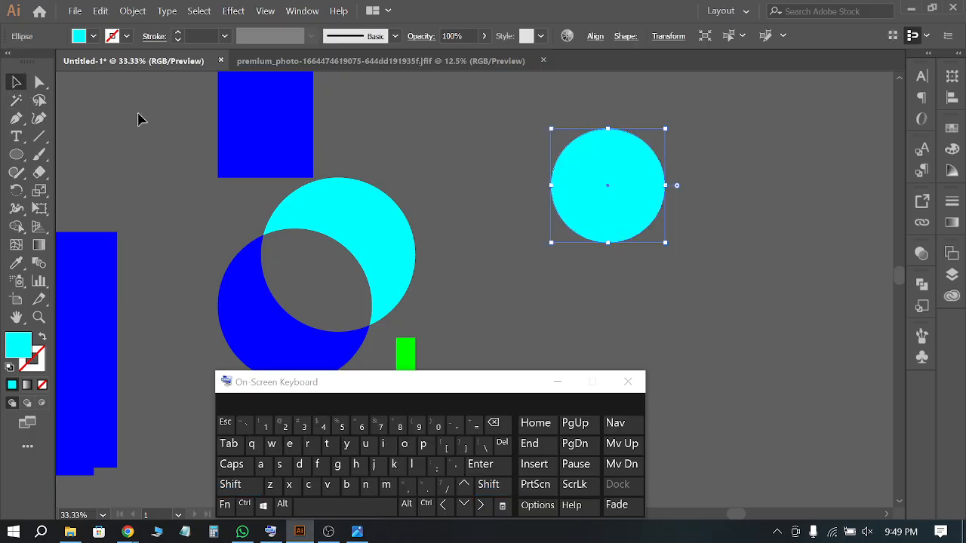
click(476, 162)
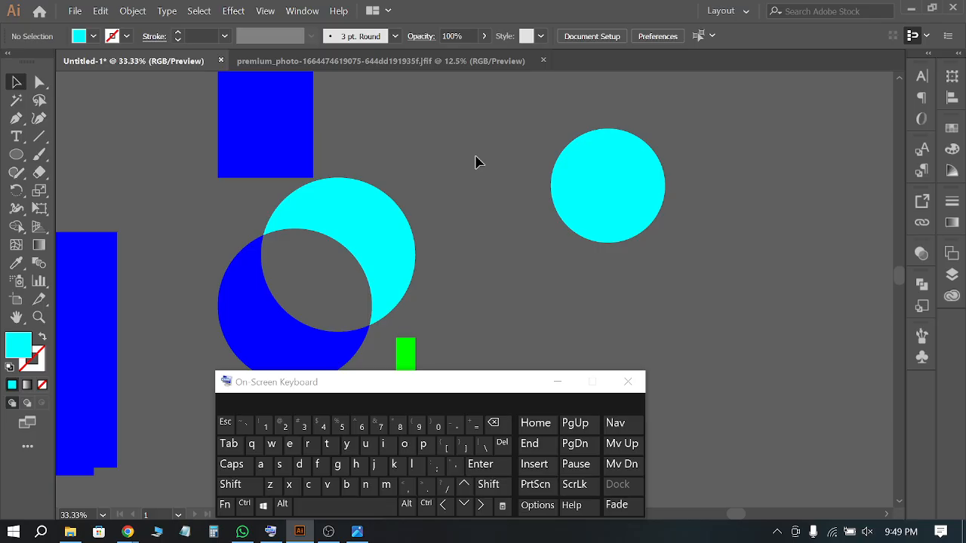
Copy the new cyan circle in place and scale the copy to half size, keeping its lowest point fixed
alt+scroll(751, 200, up, 2)
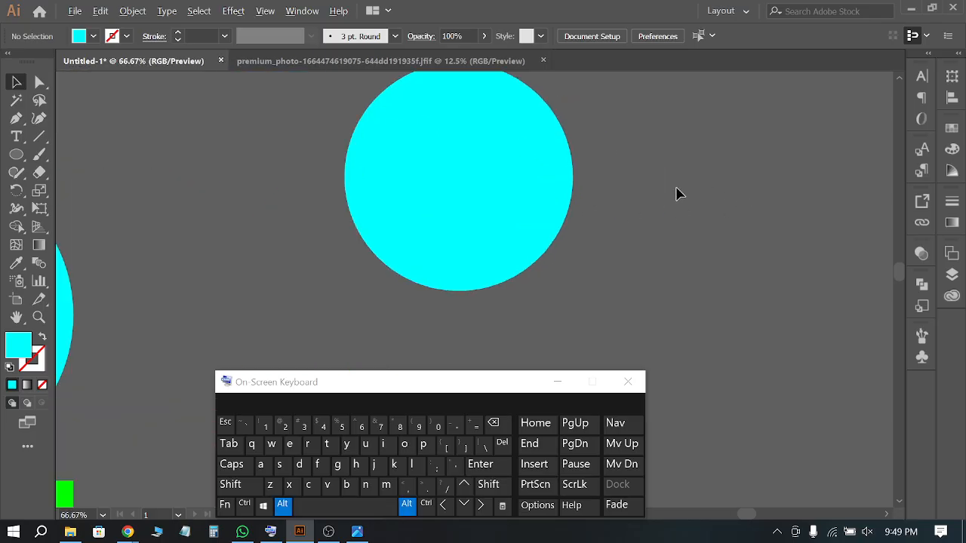
click(450, 212)
key(ctrl)
key(ctrl)
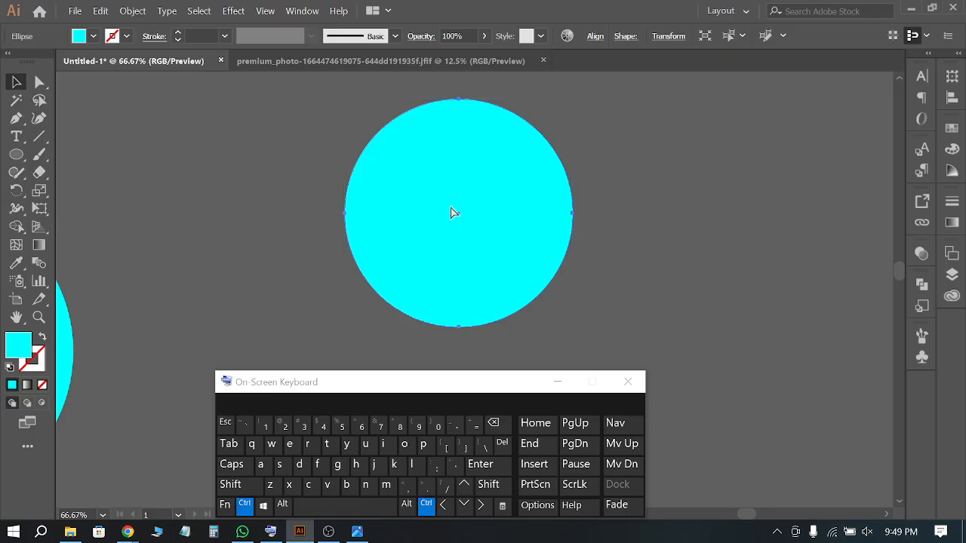
drag(459, 100, 460, 214)
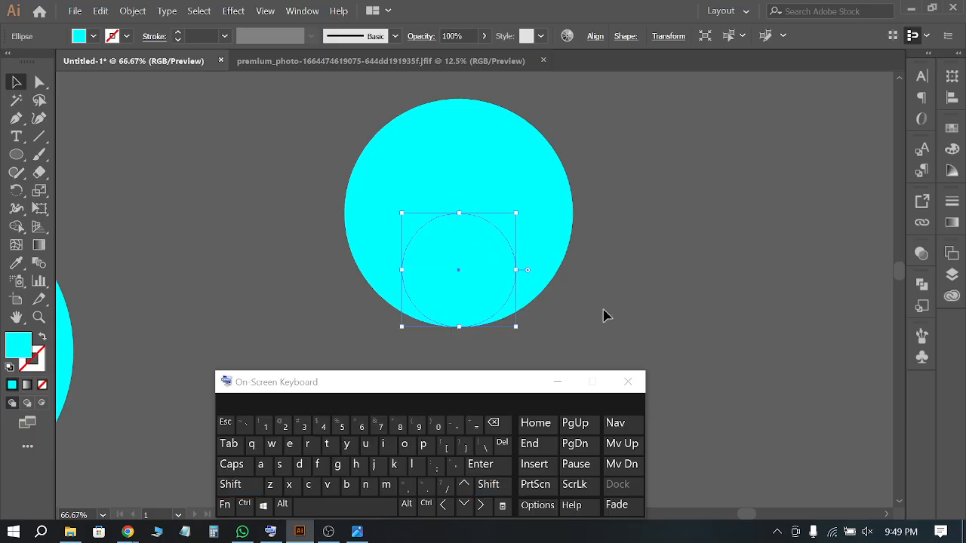
Fill the half-size circle inside the large cyan circle with green and deselect it
click(93, 36)
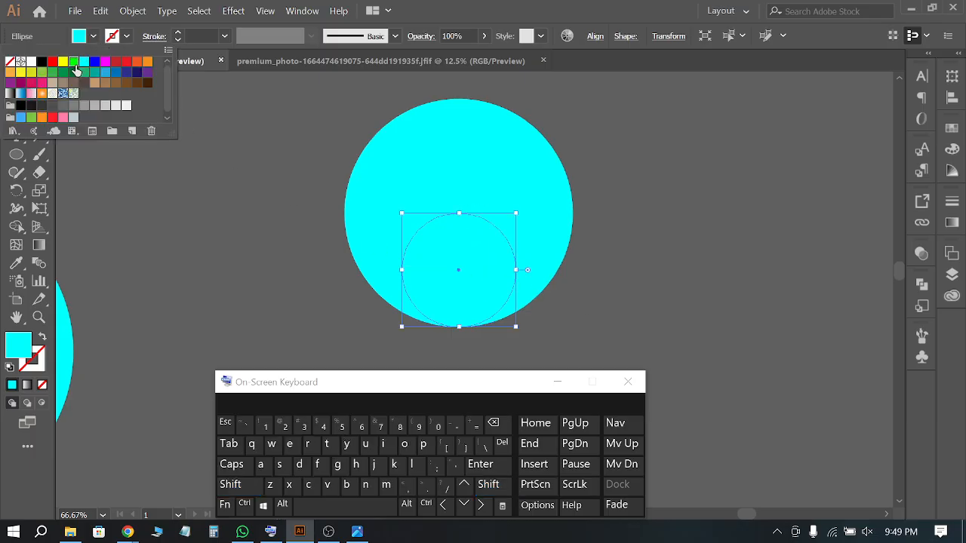
click(78, 67)
click(200, 249)
Copy the large cyan circle in place and scale the copy to half size, keeping its highest point fixed
click(469, 195)
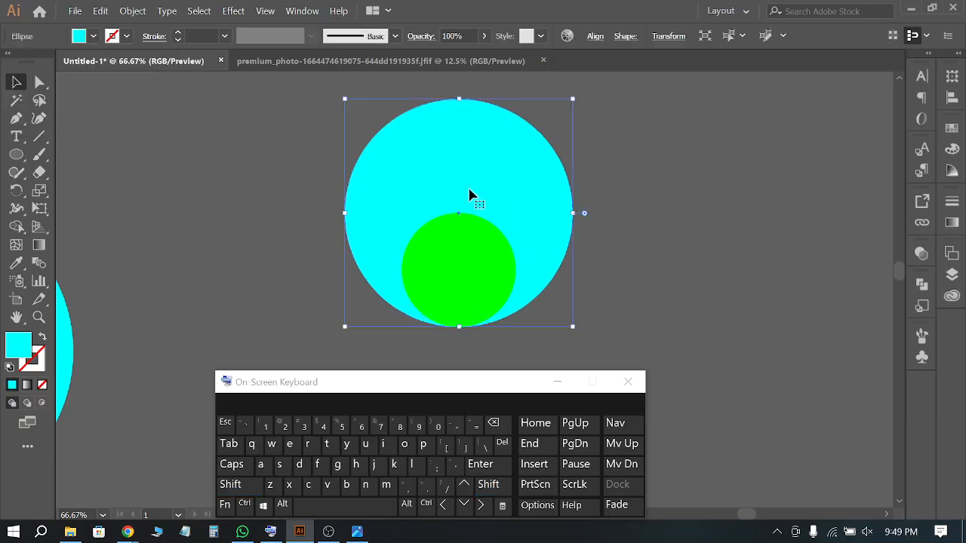
key(ctrl+c)
key(ctrl+f)
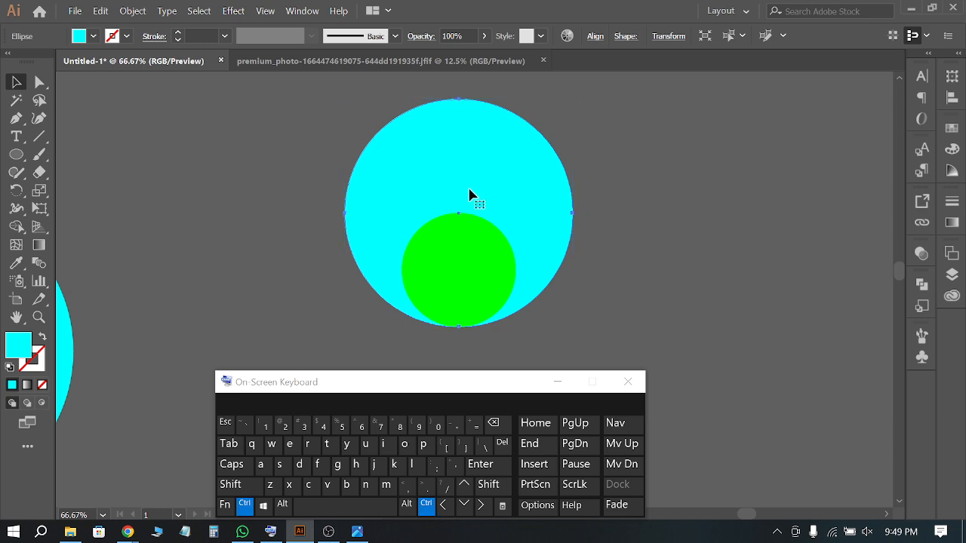
key(shift)
drag(458, 329, 455, 214)
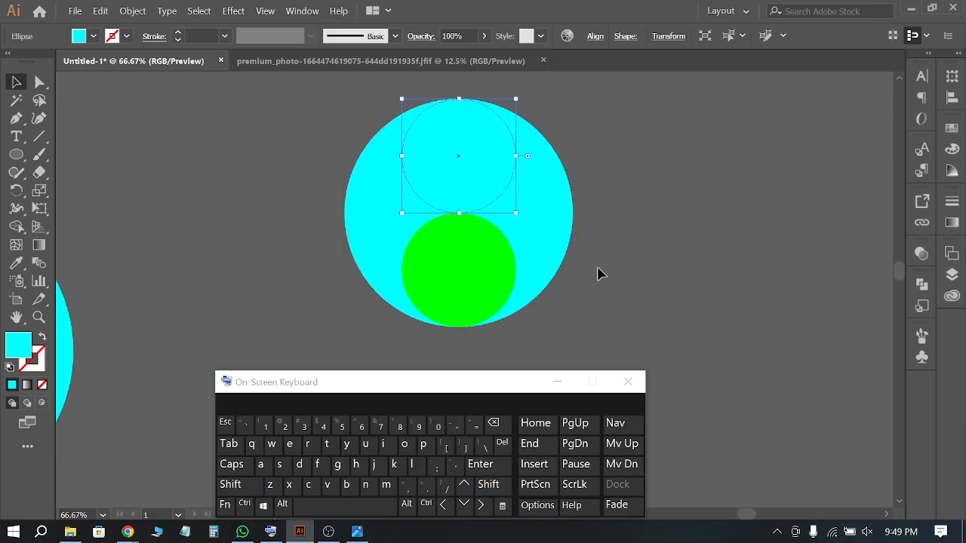
Undo the scaled cyan copy above the green circle and delete the green circle
key(ctrl)
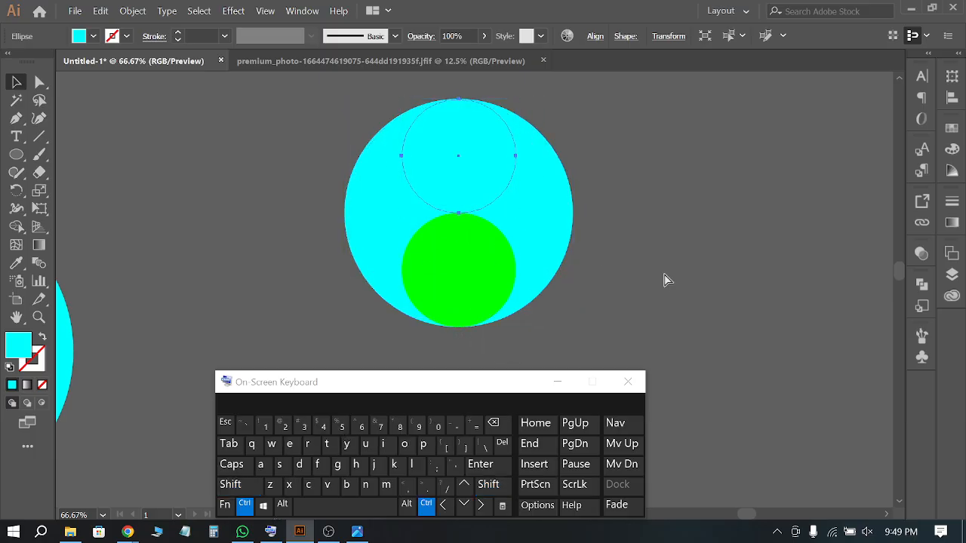
click(649, 283)
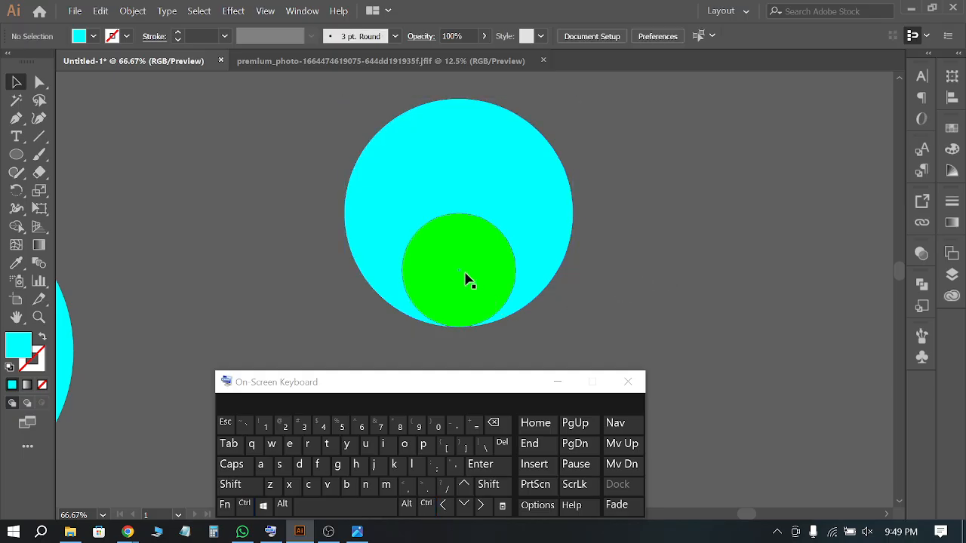
click(506, 279)
key(Delete)
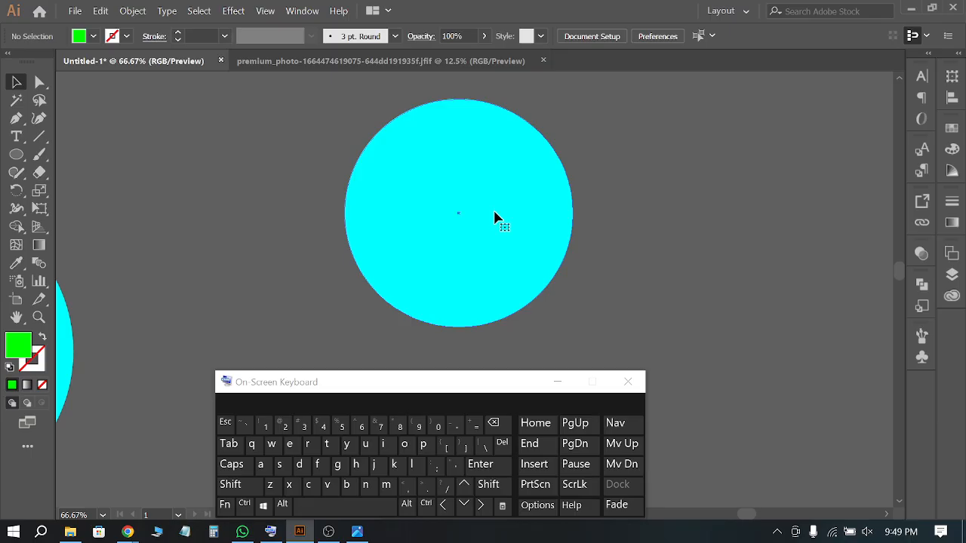
Copy the cyan circle in place and scale the copy proportionally about its centre to slightly under half size
click(494, 217)
key(ctrl)
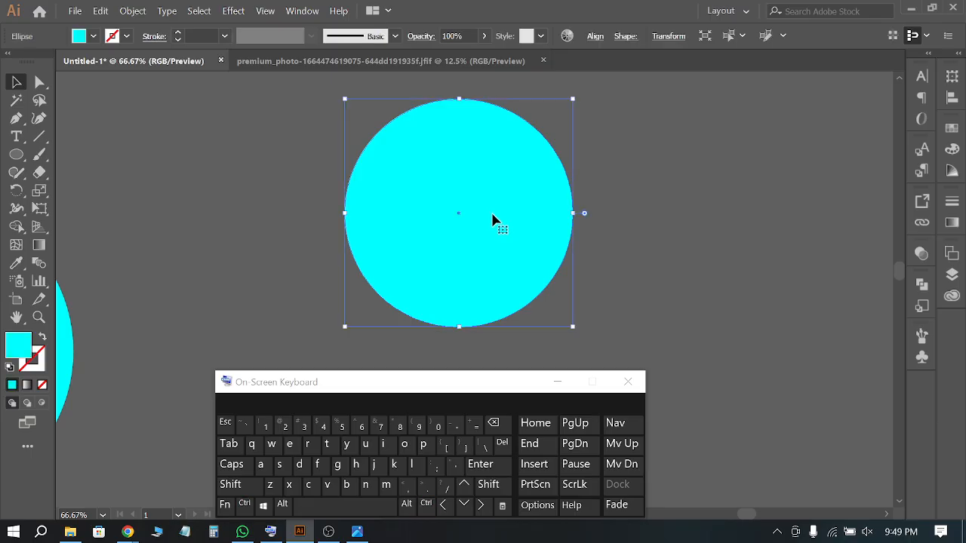
key(shift+alt)
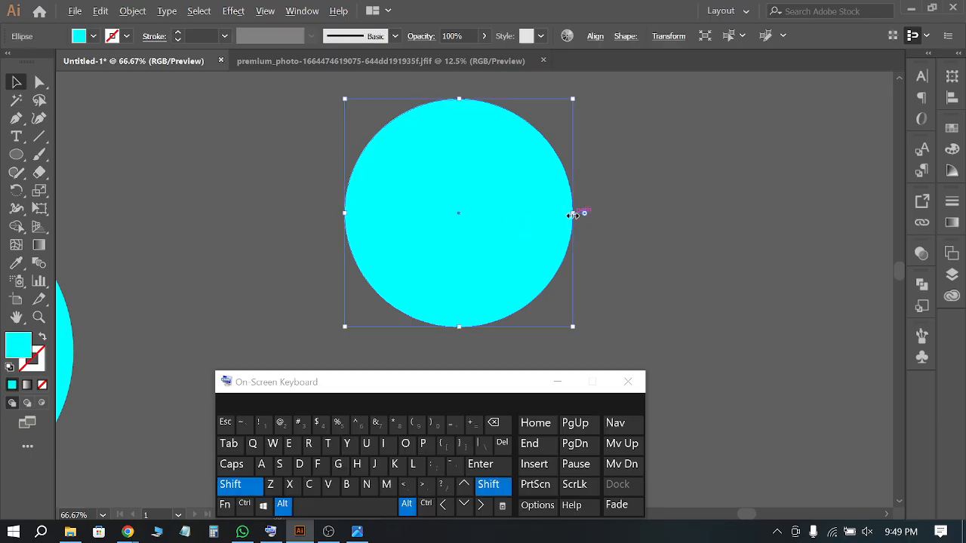
drag(573, 215, 512, 222)
Fill the small centred circle with blue and clear the selection
click(95, 38)
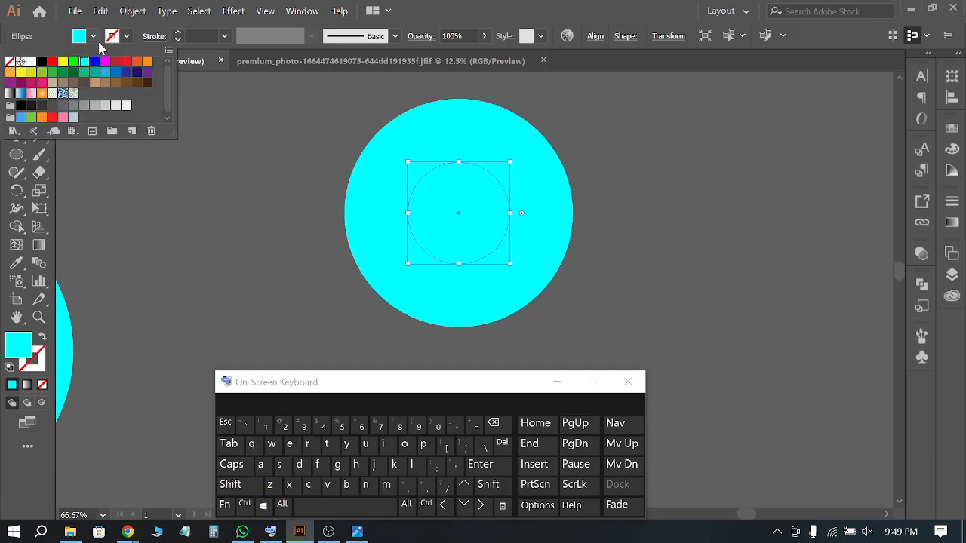
click(95, 61)
click(173, 209)
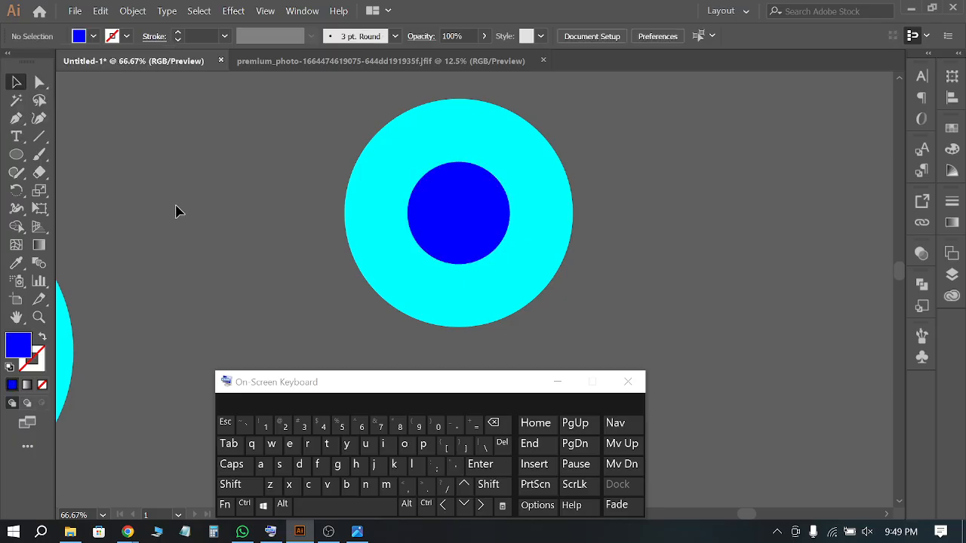
Copy the large cyan circle in place and scale the copy from its fixed highest point until its lowest point meets the blue circle's
click(459, 139)
key(ctrl)
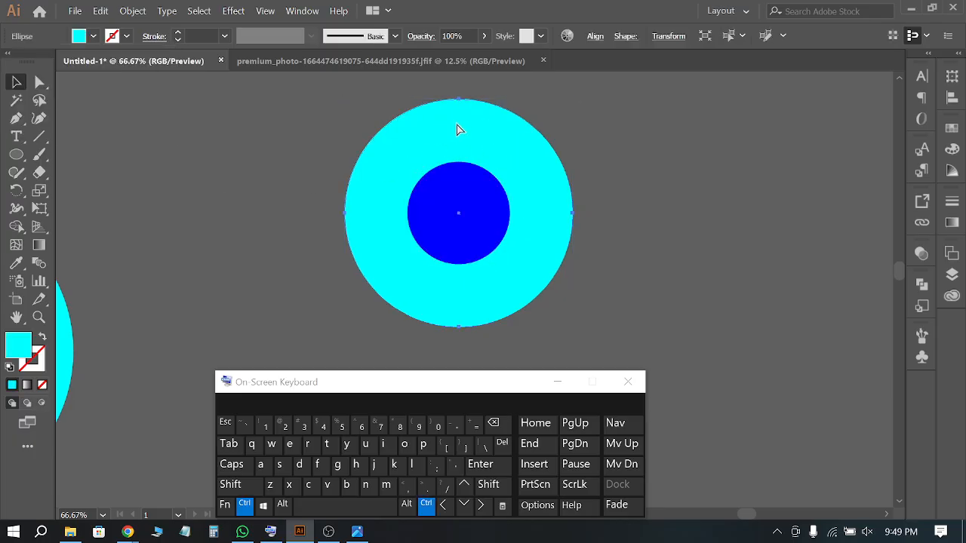
key(ctrl)
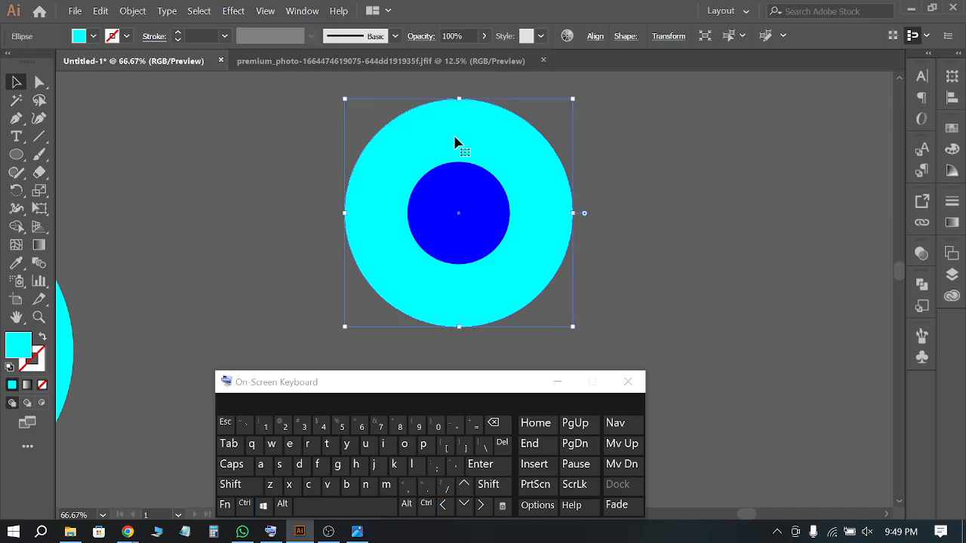
key(shift)
drag(459, 326, 453, 263)
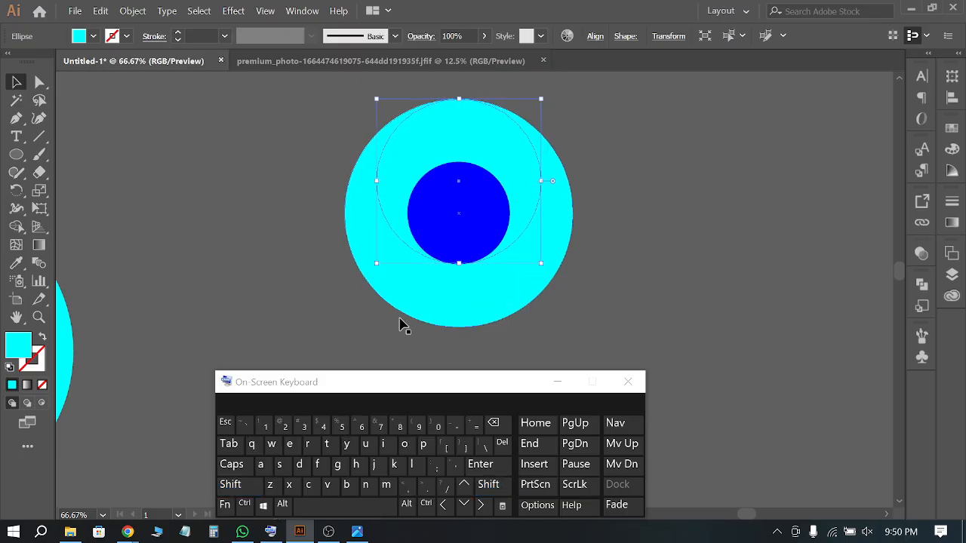
Fill the medium circle behind the blue one with magenta and clear the selection
click(95, 37)
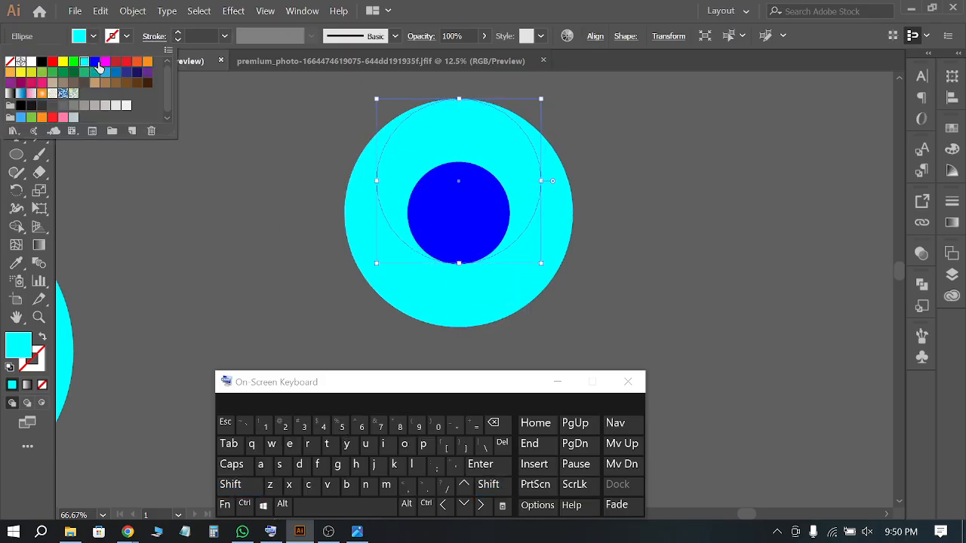
click(94, 61)
click(106, 63)
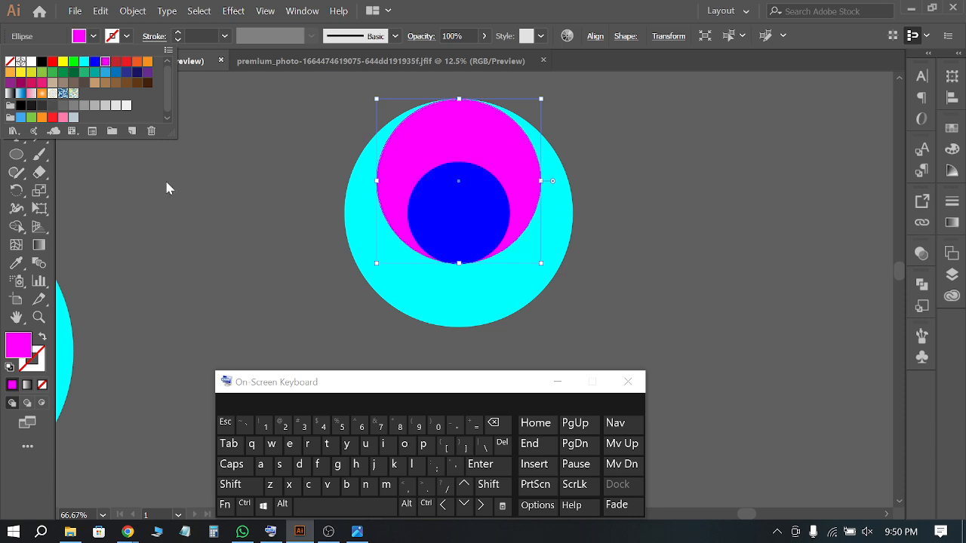
click(185, 218)
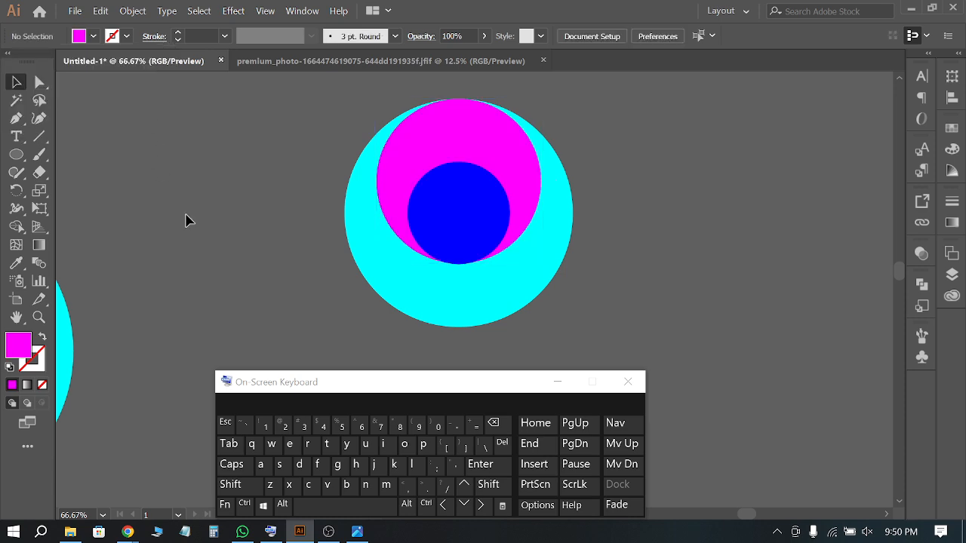
Duplicate the cyan circle in place and scale the copy down from its bottom edge until its top meets the blue circle's top
click(457, 306)
key(ctrl)
key(ctrl)
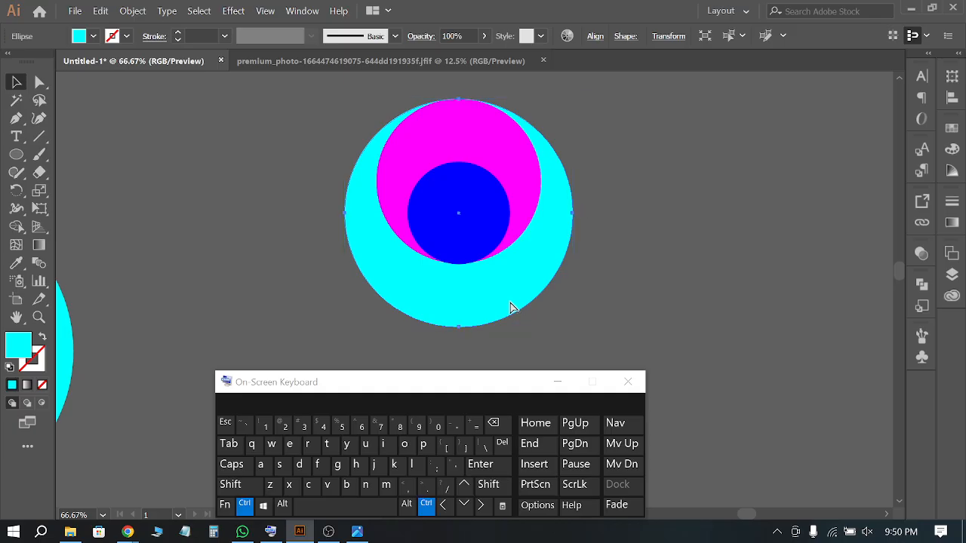
key(shift)
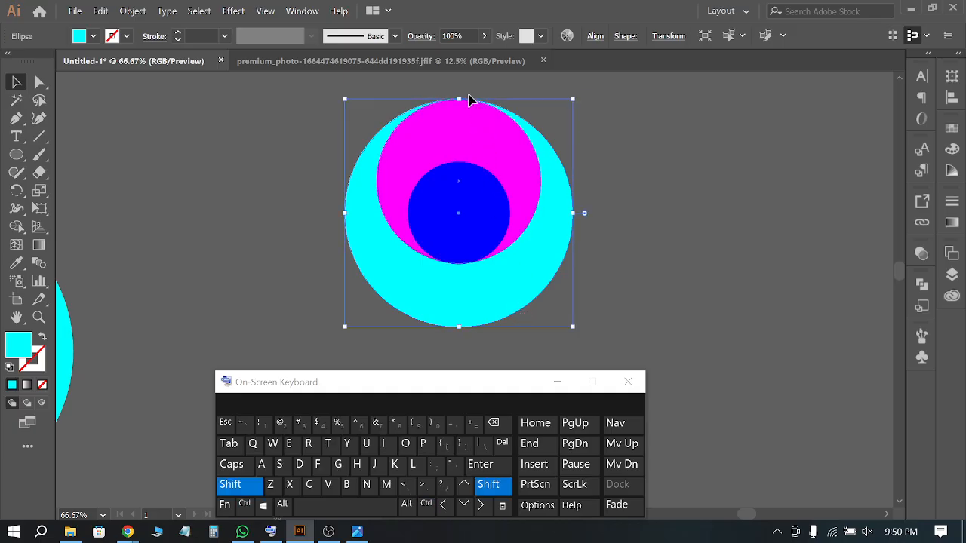
drag(459, 99, 464, 163)
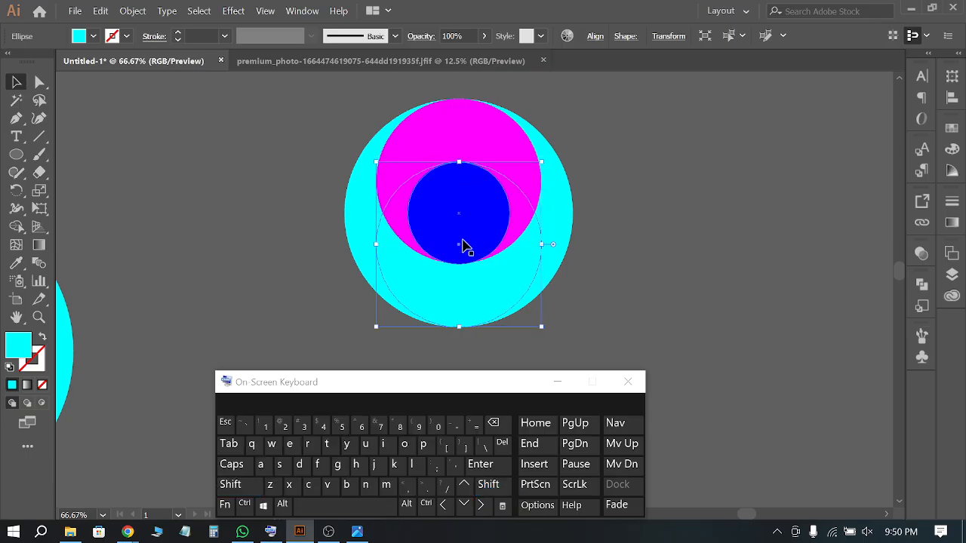
Fill the scaled-down circle copy with yellow
drag(177, 139, 94, 36)
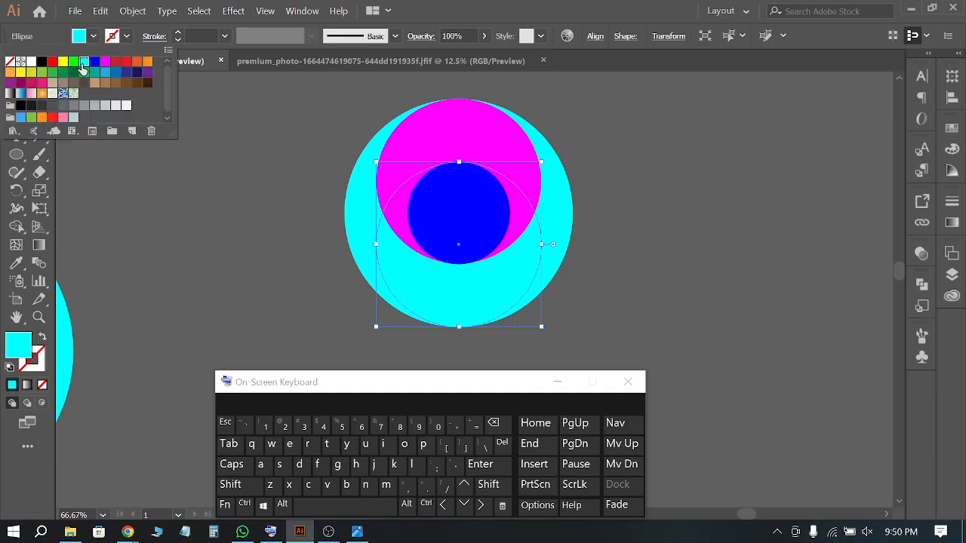
click(67, 65)
click(190, 263)
click(189, 263)
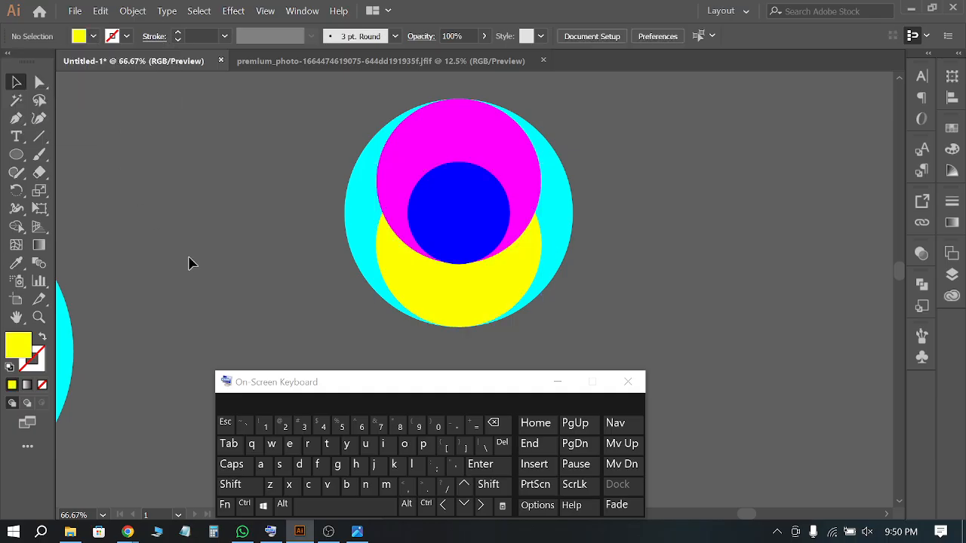
Select all four circles and merge the outer regions with the Shape Builder tool into two interlocking swirls around the blue circle
click(468, 291)
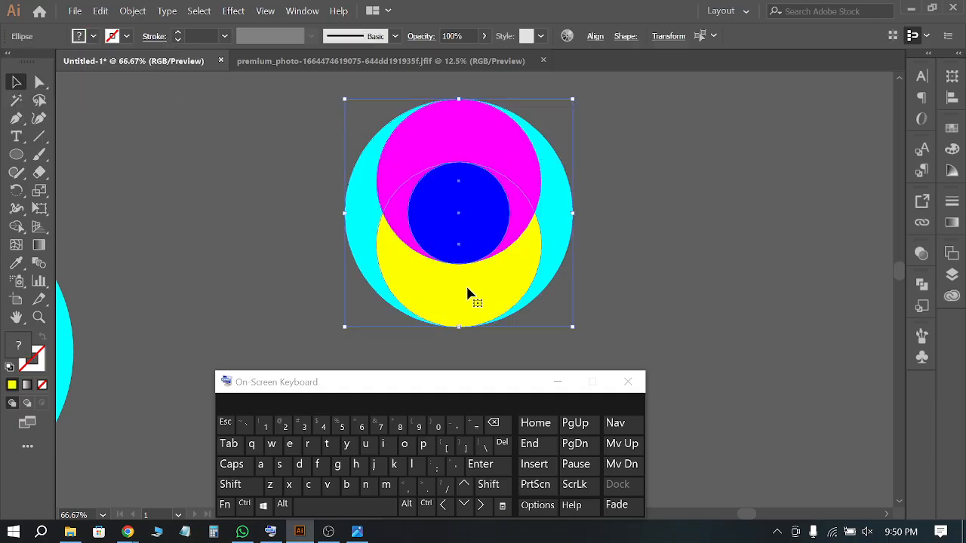
click(591, 281)
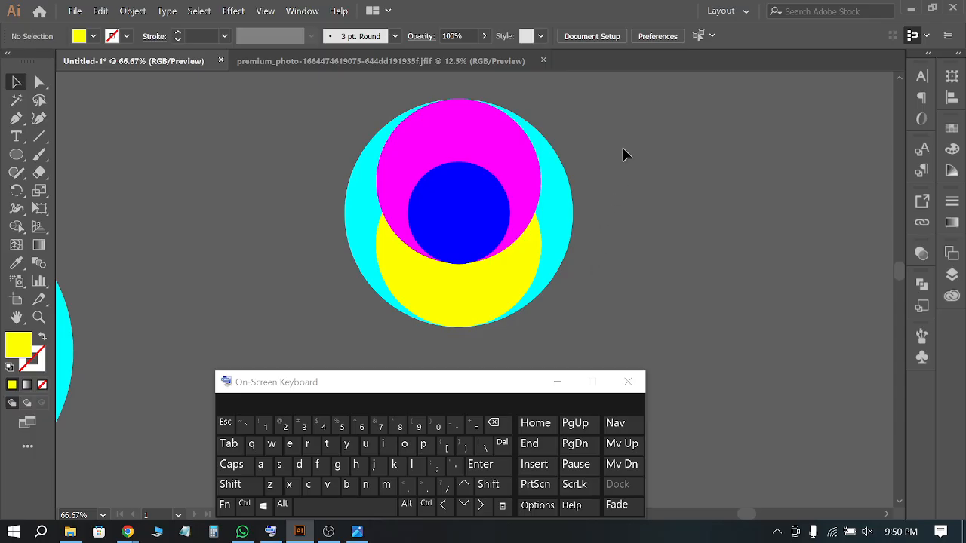
drag(623, 149, 341, 294)
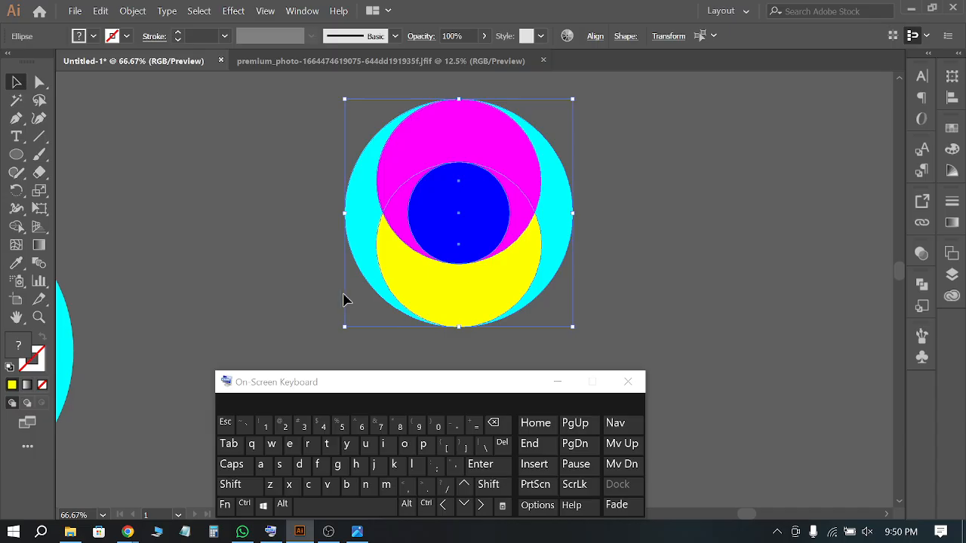
click(16, 226)
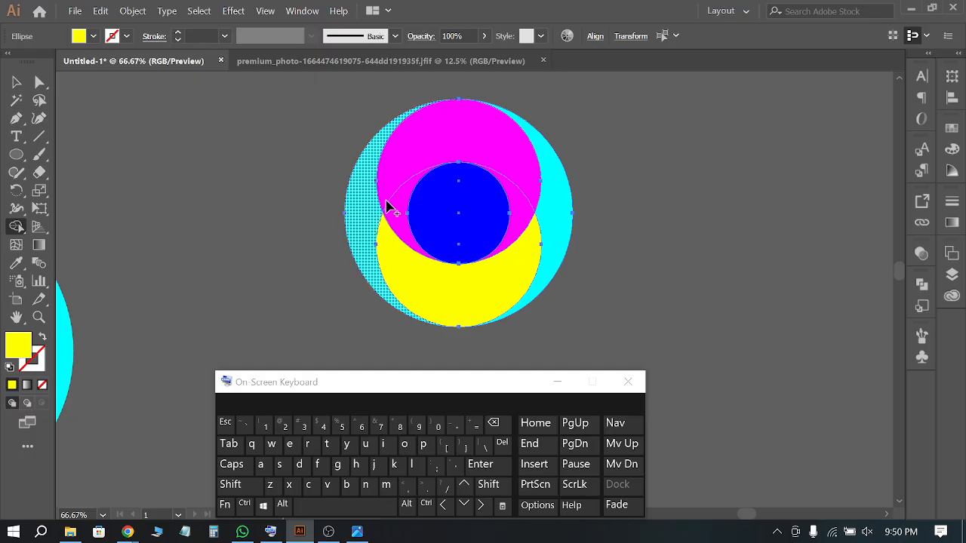
mouse_move(395, 209)
mouse_down()
mouse_move(411, 247)
mouse_move(446, 277)
mouse_move(501, 265)
mouse_move(551, 219)
mouse_move(565, 242)
mouse_up()
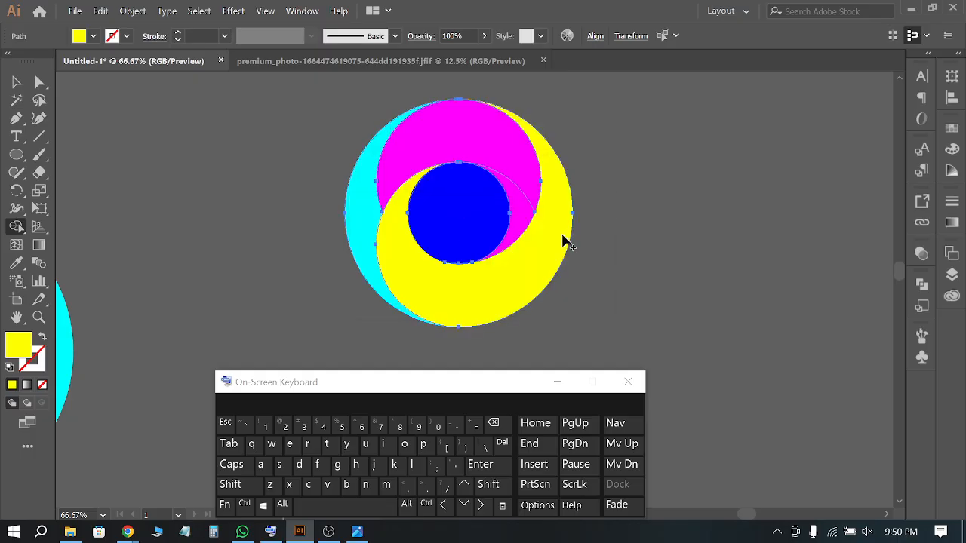
click(502, 166)
mouse_move(475, 140)
mouse_down()
mouse_move(369, 175)
mouse_move(334, 263)
mouse_move(306, 288)
mouse_up()
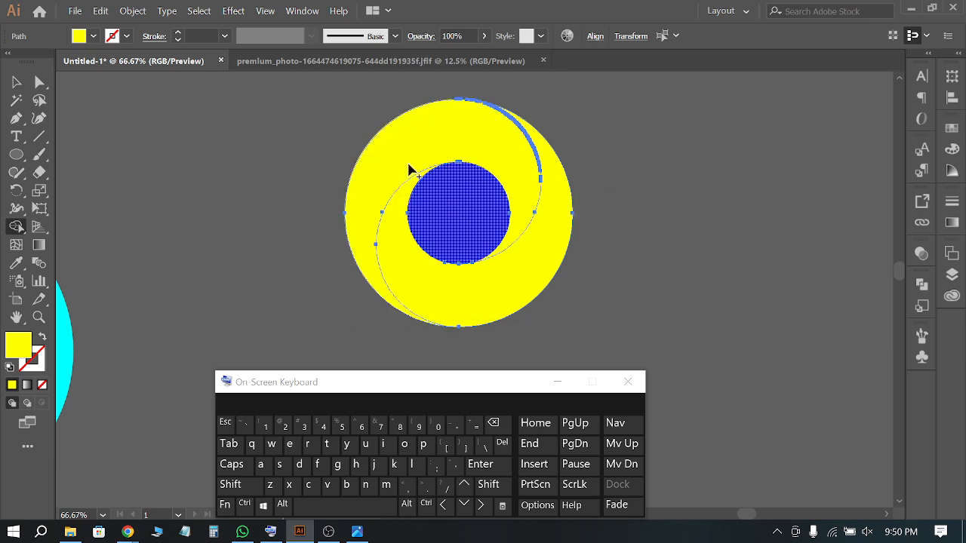
Fill the upper-left swirl with red
click(17, 81)
click(455, 114)
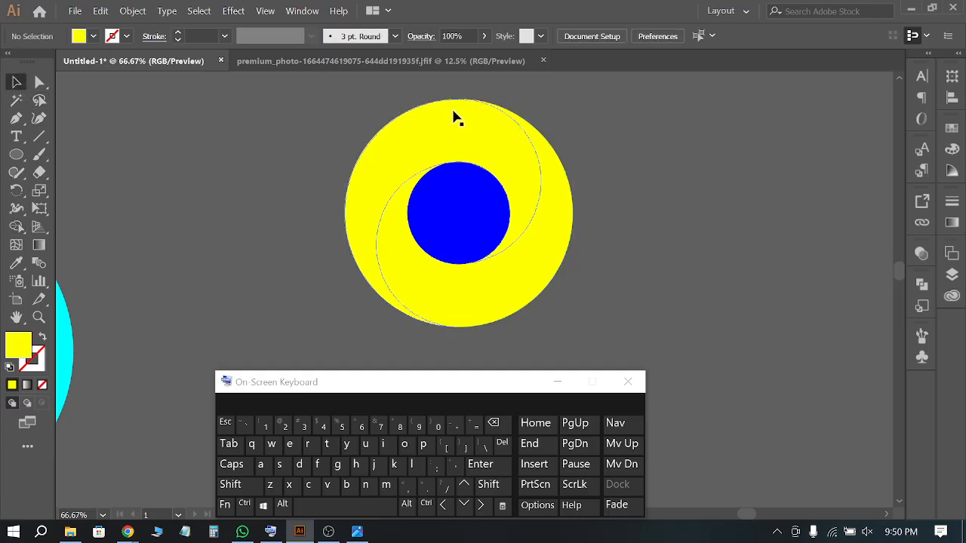
click(94, 37)
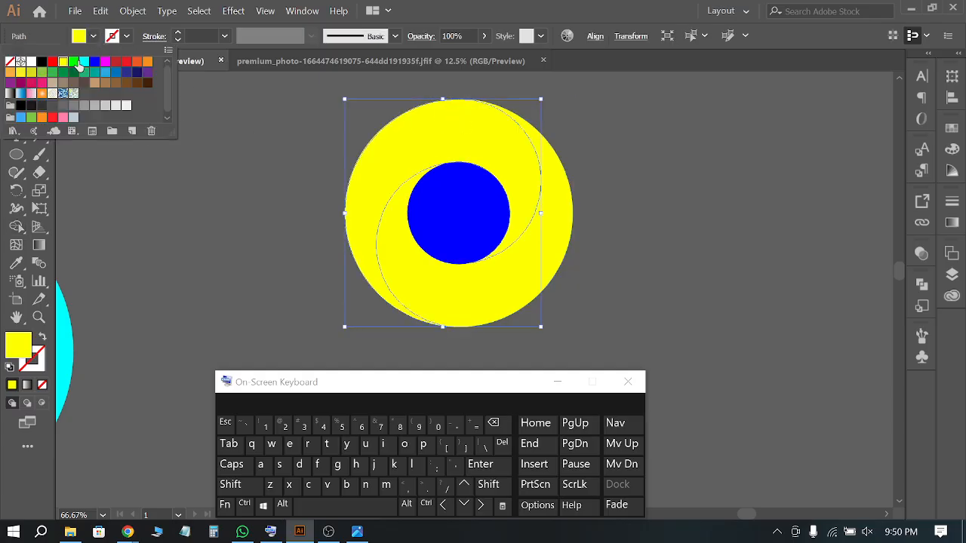
click(75, 63)
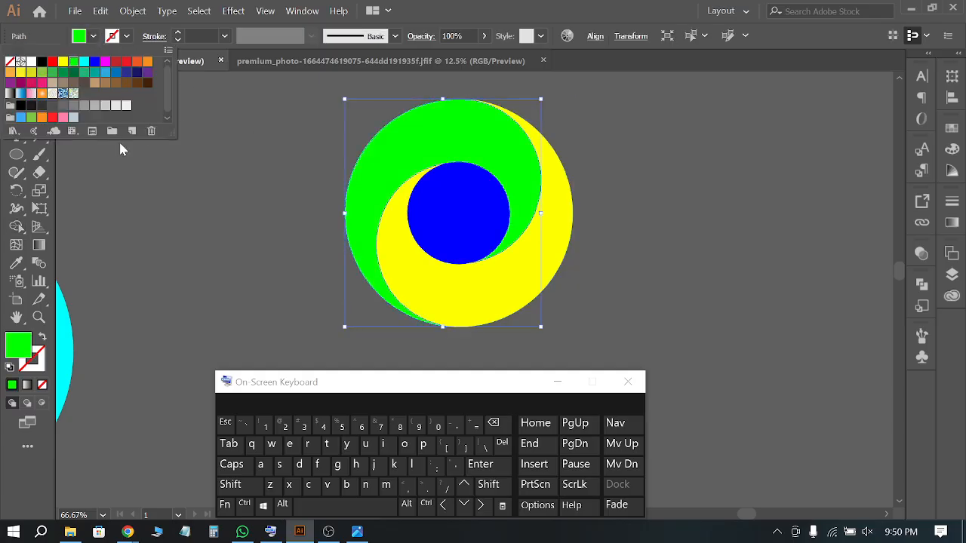
click(52, 61)
click(177, 212)
Fill the lower-right swirl with bright green
click(546, 274)
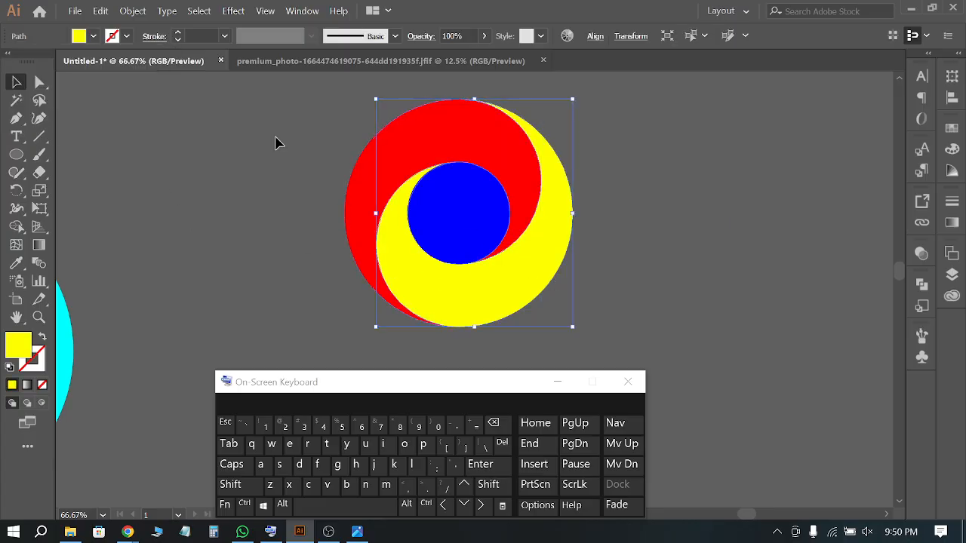
click(92, 37)
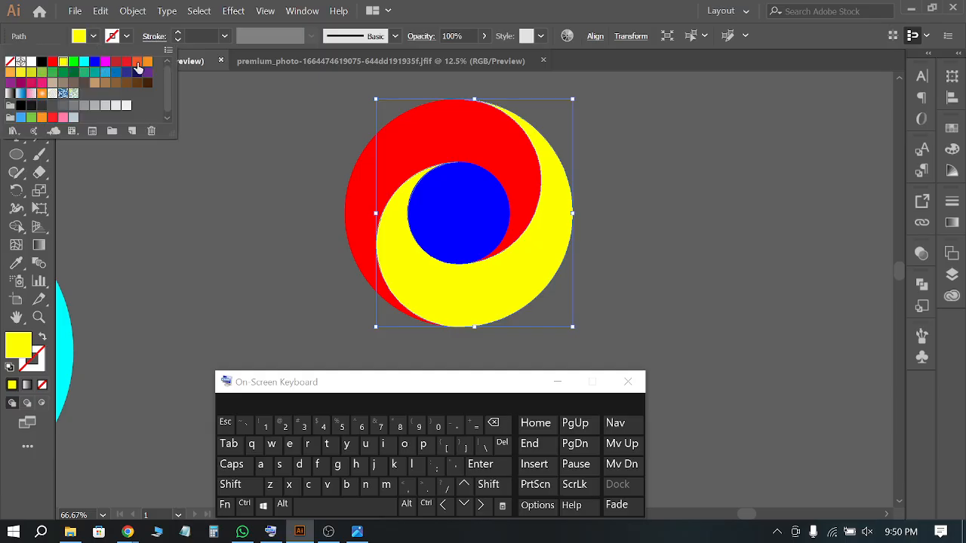
click(146, 62)
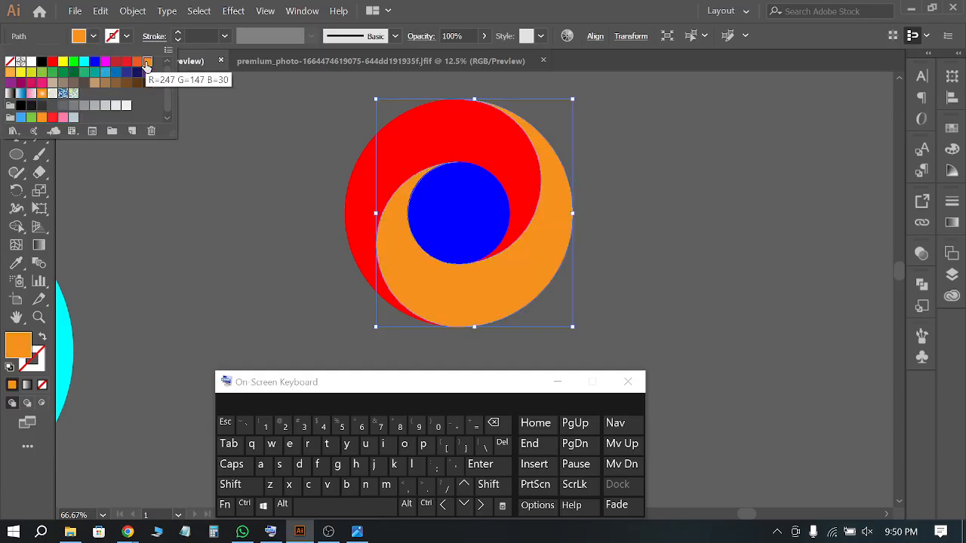
click(94, 62)
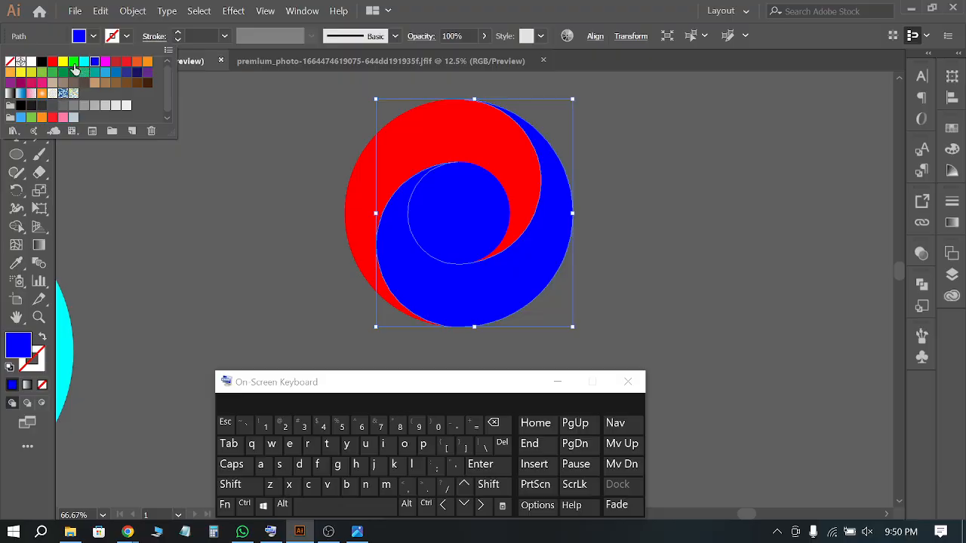
click(74, 62)
click(167, 238)
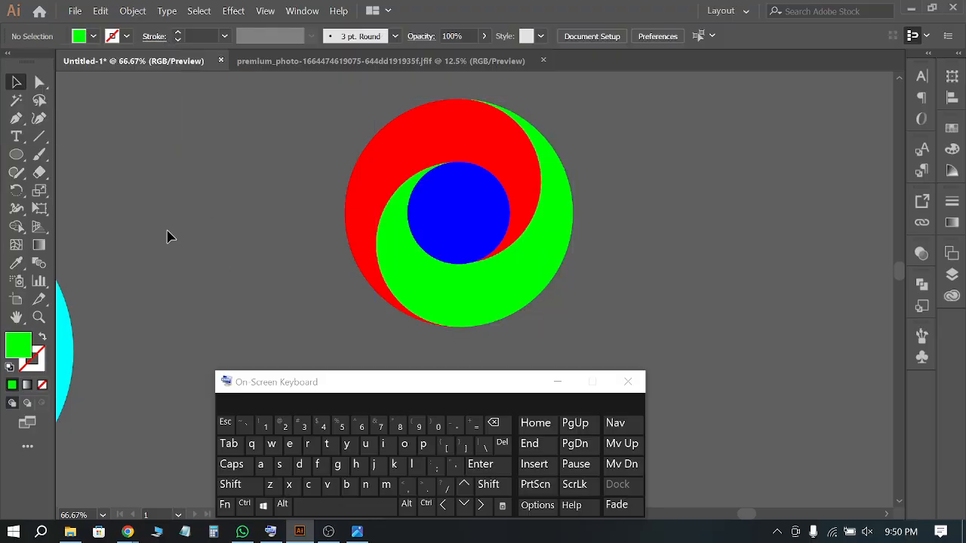
Fill the blue centre circle with white
click(425, 206)
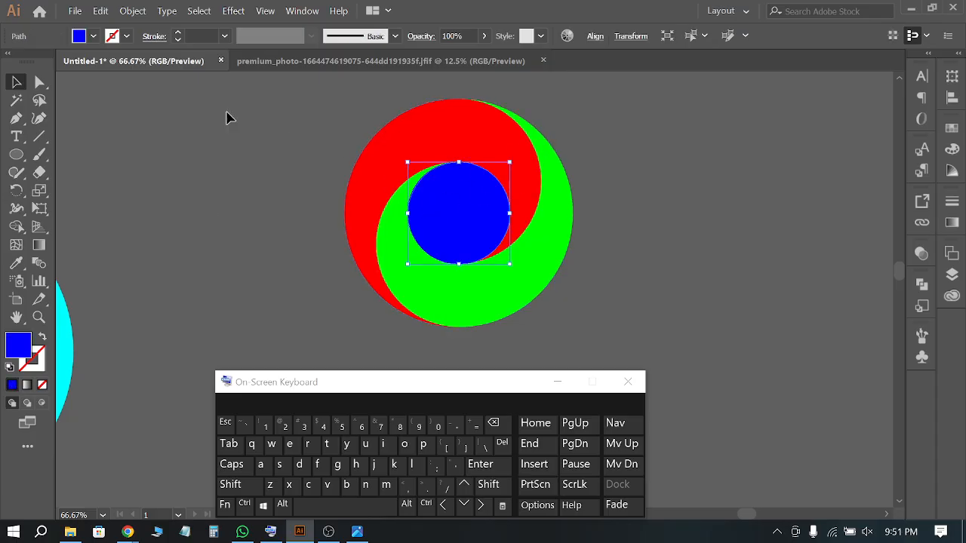
click(80, 38)
click(31, 61)
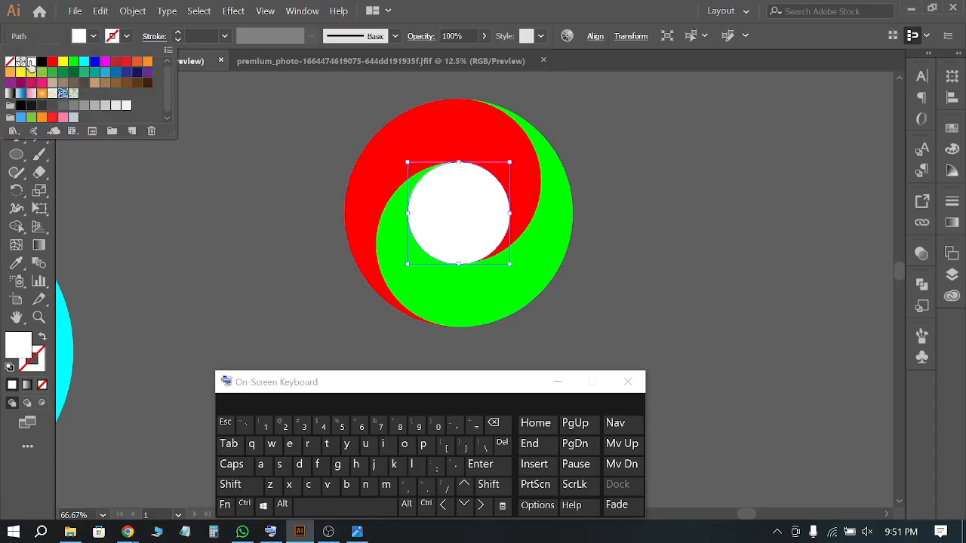
click(200, 205)
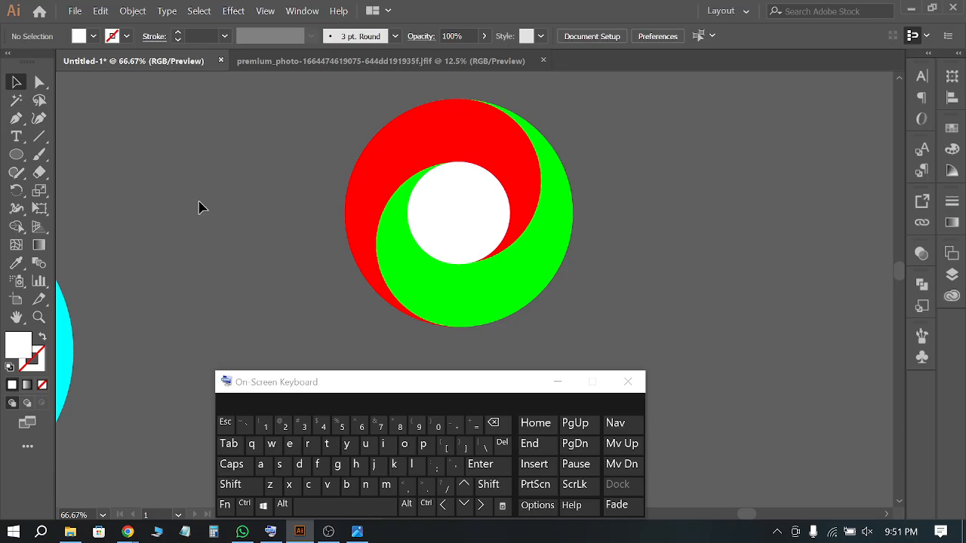
scroll(200, 206, down, 1)
scroll(244, 166, down, 1)
scroll(366, 114, up, 3)
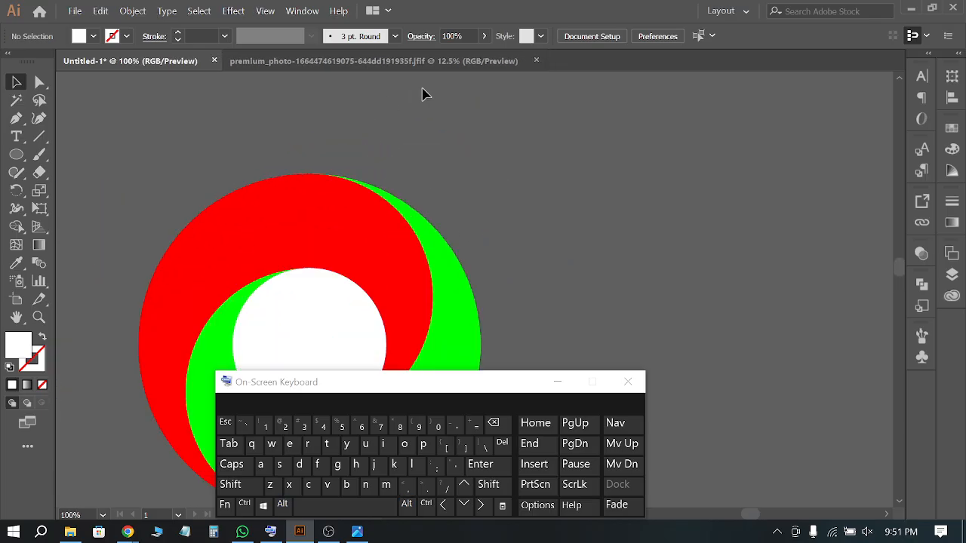
scroll(434, 97, down, 3)
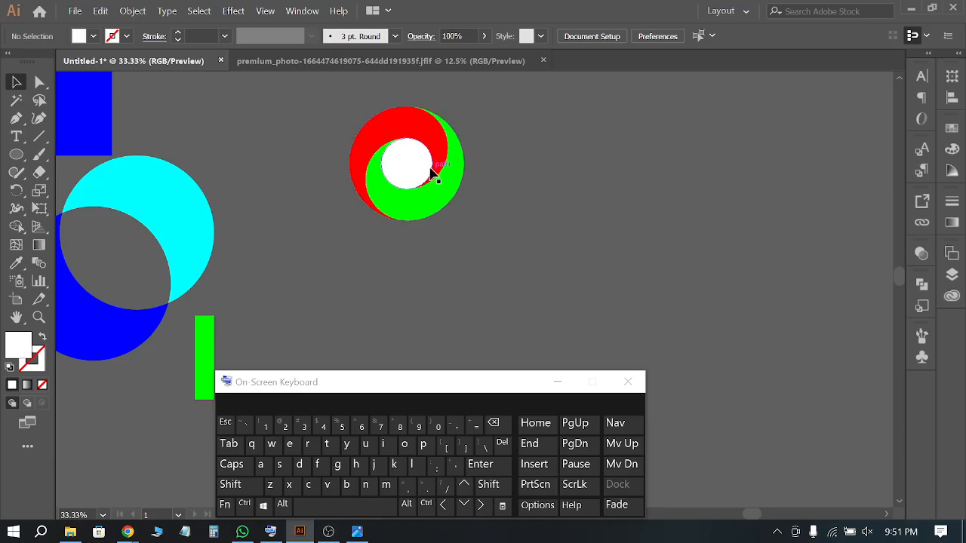
scroll(436, 130, up, 1)
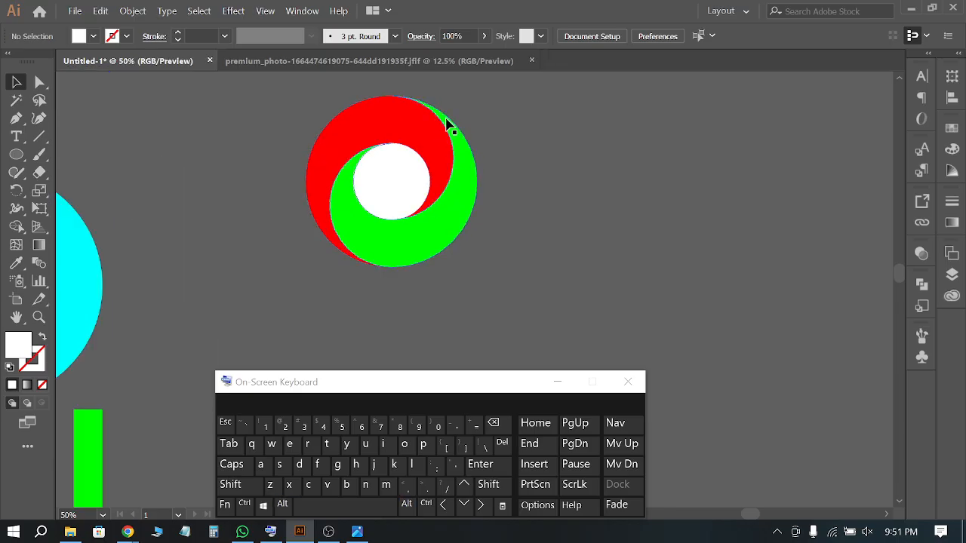
scroll(485, 138, up, 1)
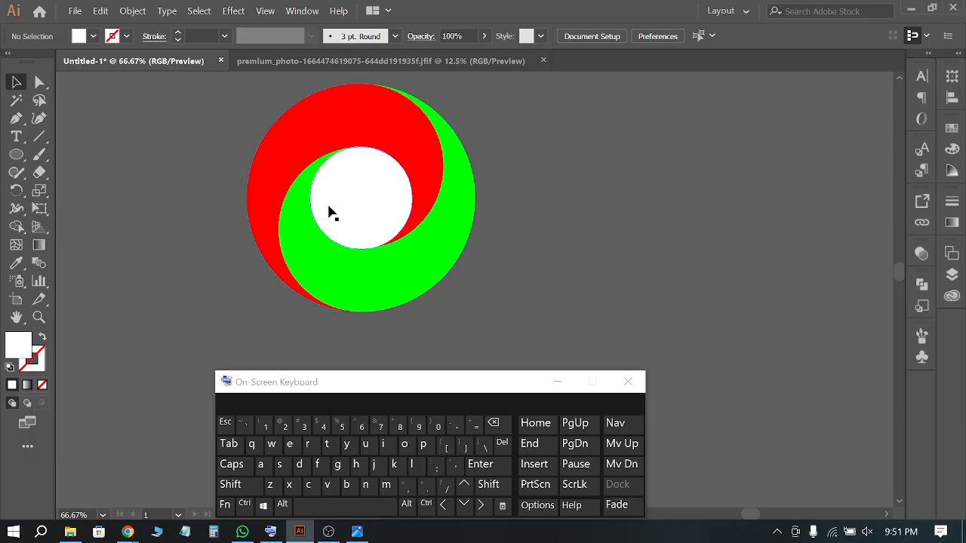
click(14, 191)
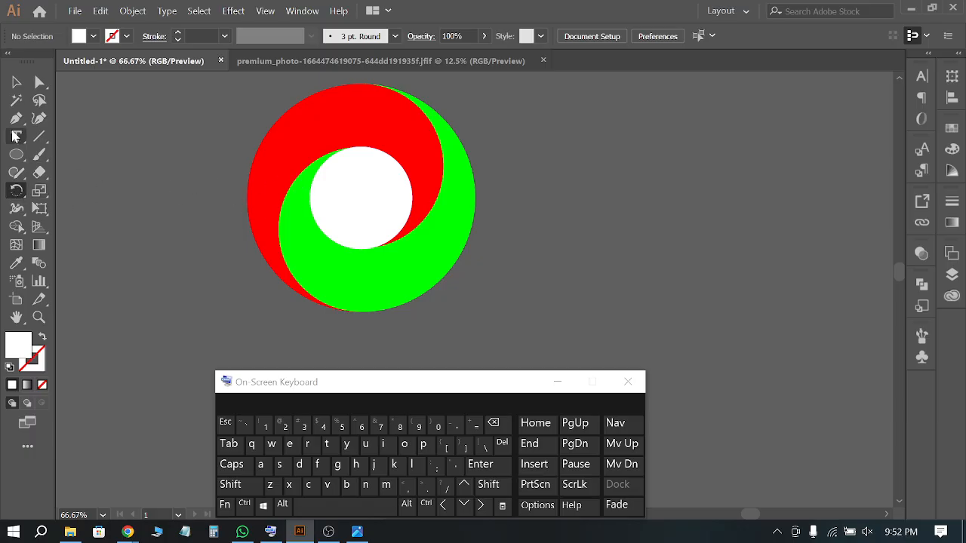
click(14, 89)
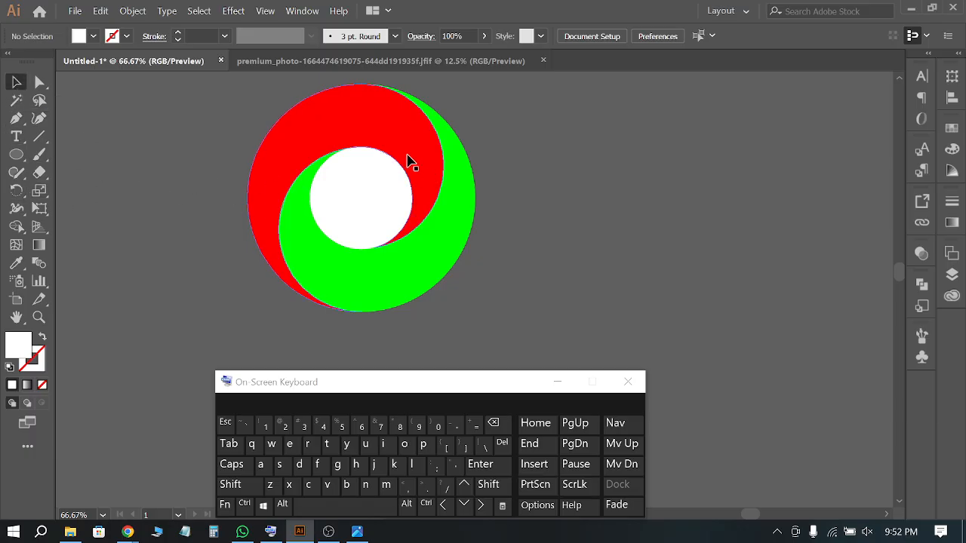
Draw a new white circle with the Ellipse tool in the empty area to the right of the swirl design
key(alt)
scroll(153, 178, down, 1)
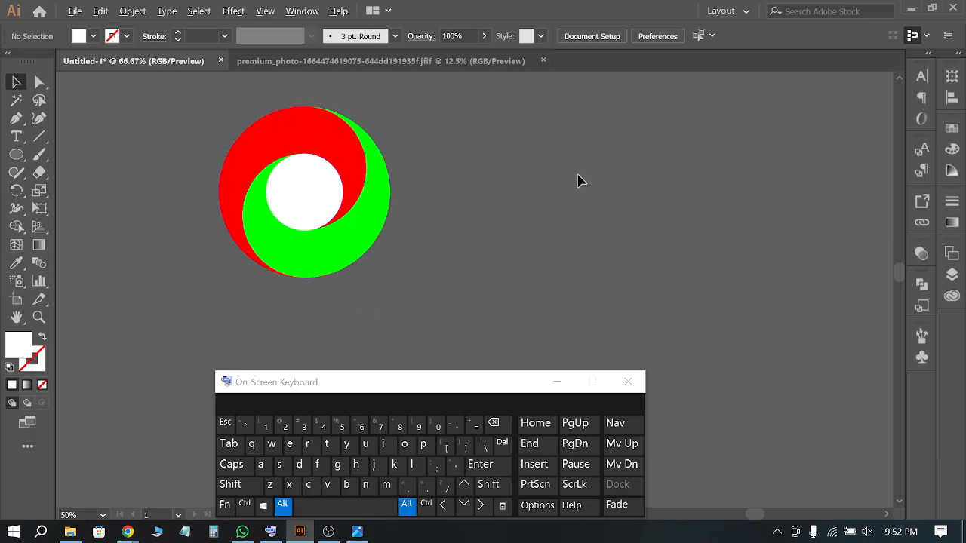
scroll(578, 179, up, 2)
scroll(578, 179, down, 1)
click(16, 154)
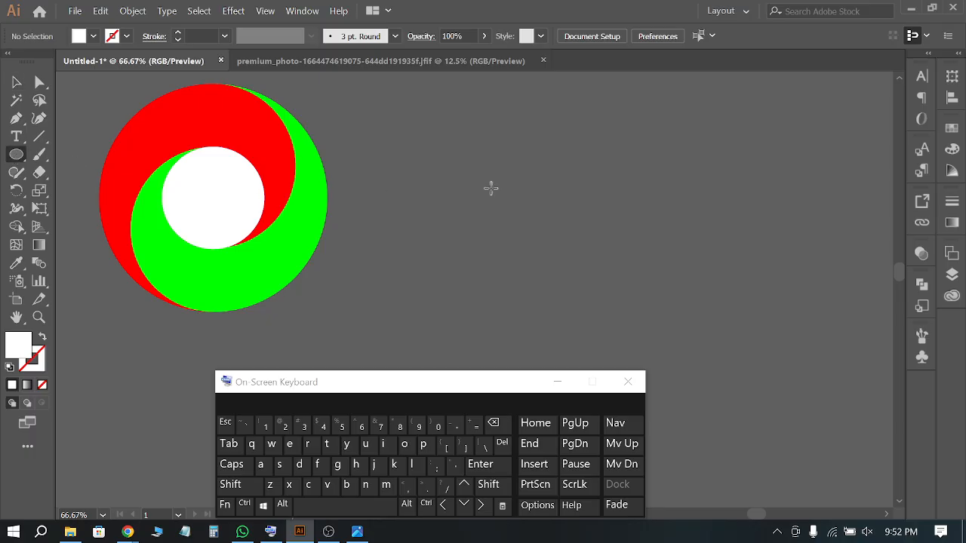
key(shift)
drag(514, 140, 658, 301)
click(16, 83)
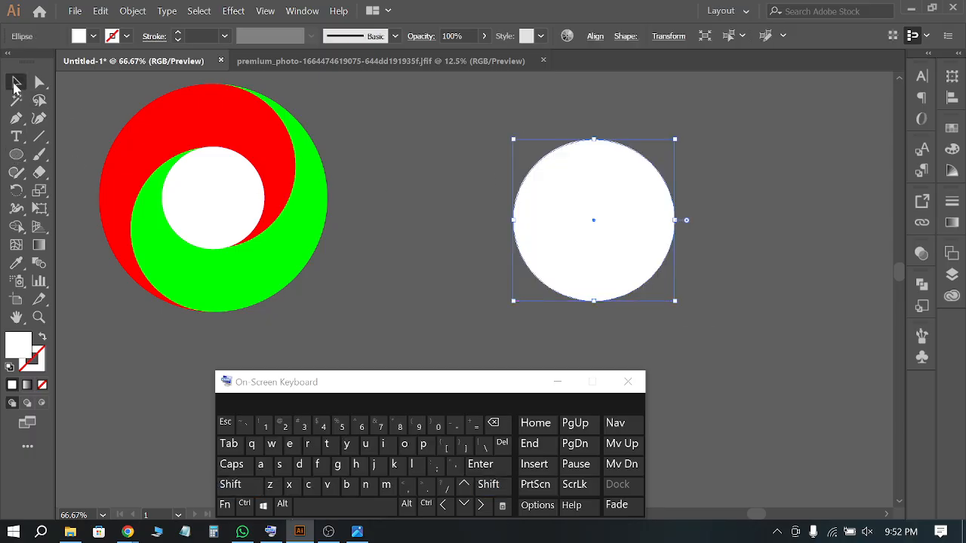
click(451, 161)
Duplicate the new white circle in place and fill the copy with cyan
click(610, 194)
key(ctrl)
ctrl+click(610, 201)
drag(577, 219, 692, 217)
key(ctrl+z)
click(93, 36)
click(84, 63)
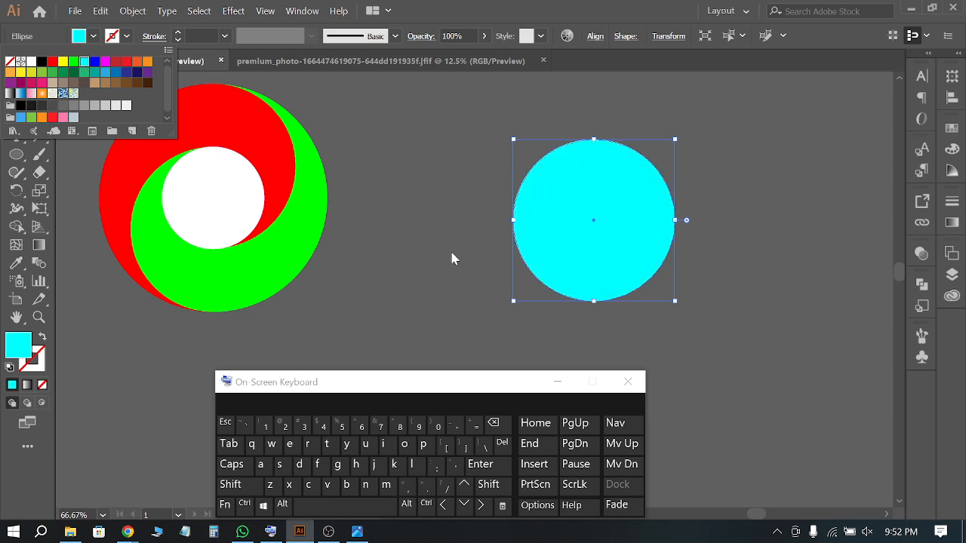
Scale the cyan circle proportionally about its centre down to less than a third of the white circle's diameter
key(shift+alt)
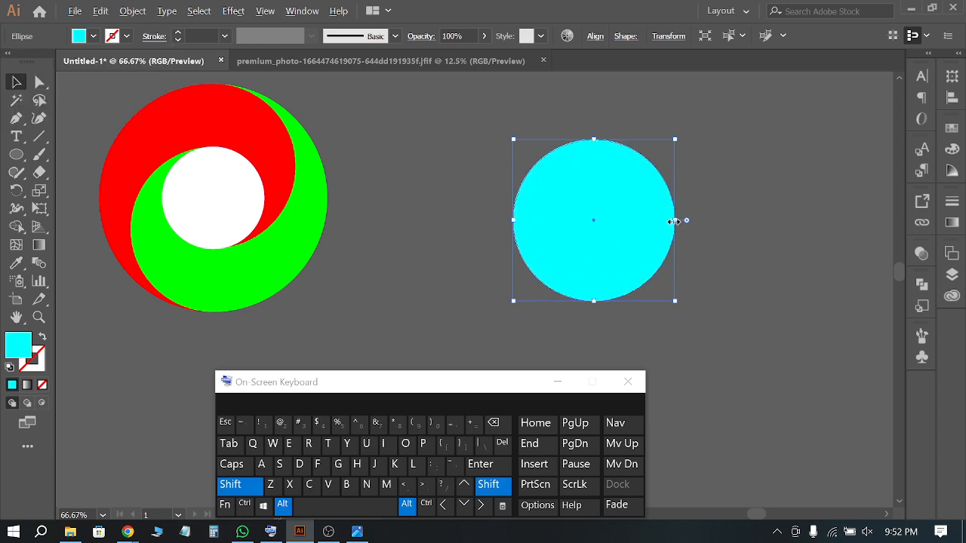
drag(674, 221, 617, 222)
key(shift+alt)
key(shift+alt)
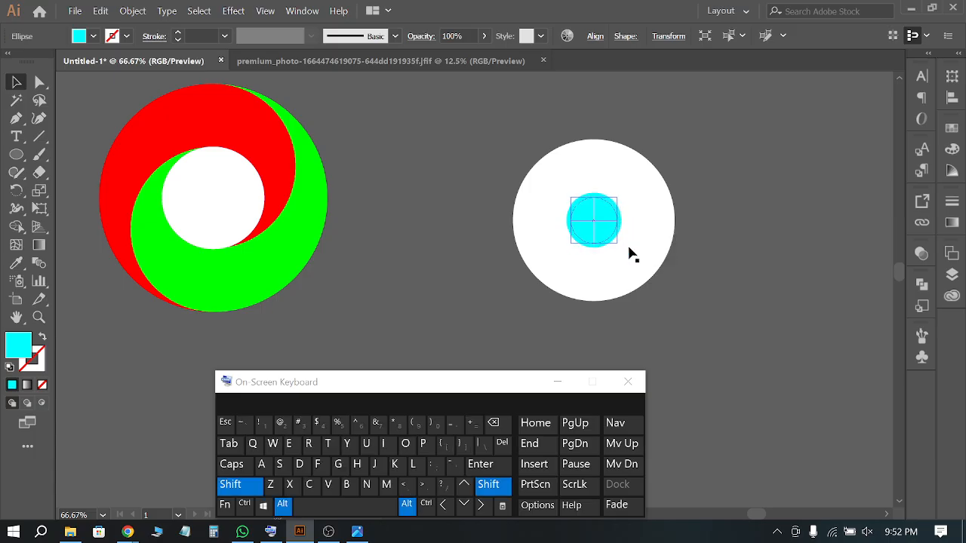
drag(632, 255, 624, 257)
Fill the small cyan centre circle with blue and deselect it
click(92, 35)
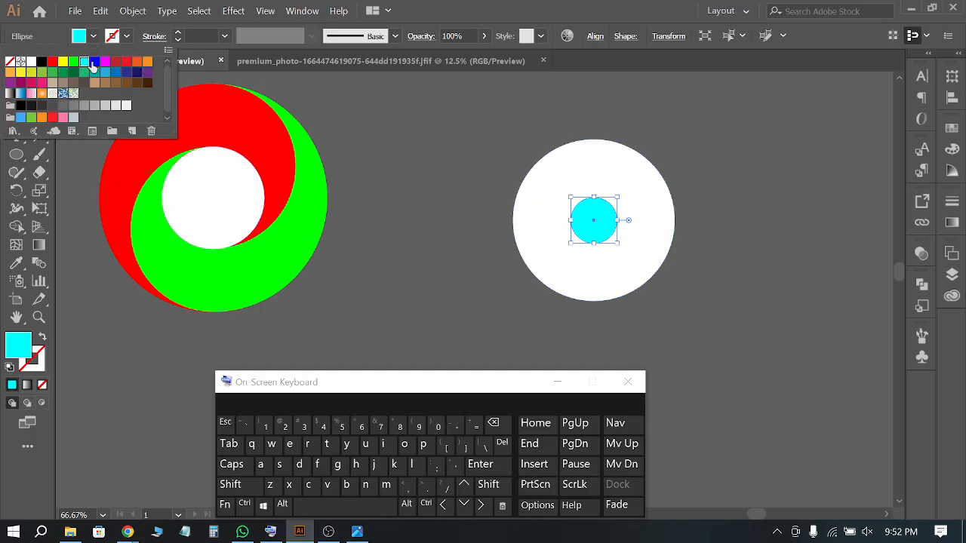
click(91, 63)
click(406, 123)
click(406, 124)
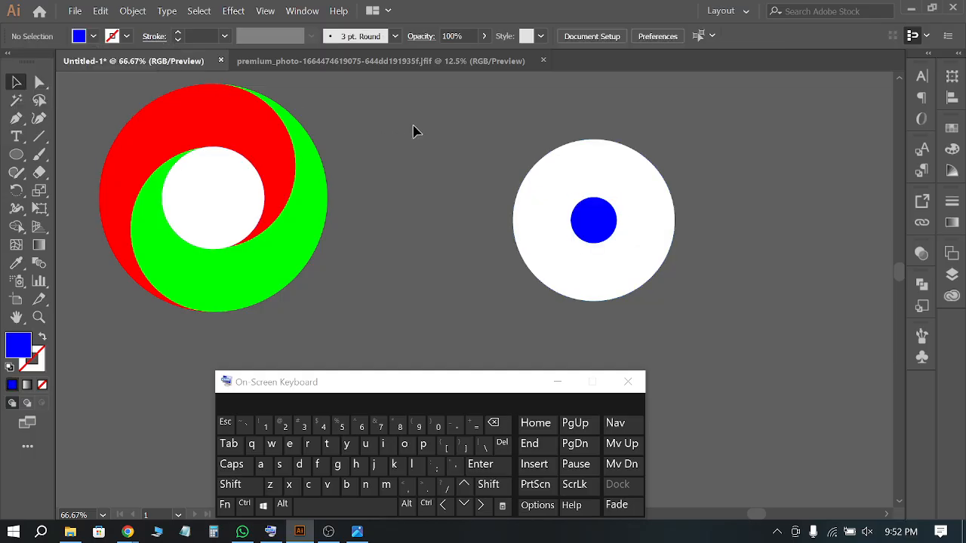
Duplicate the white circle in place, scale the copy down to reach from the blue circle's top to the white circle's bottom, and fill it magenta
click(602, 165)
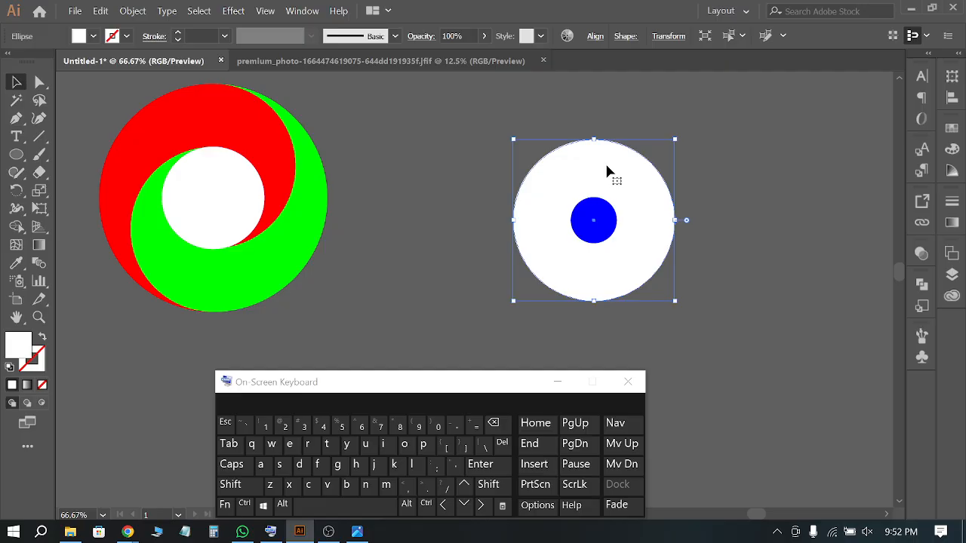
key(ctrl)
key(shift)
drag(594, 139, 591, 200)
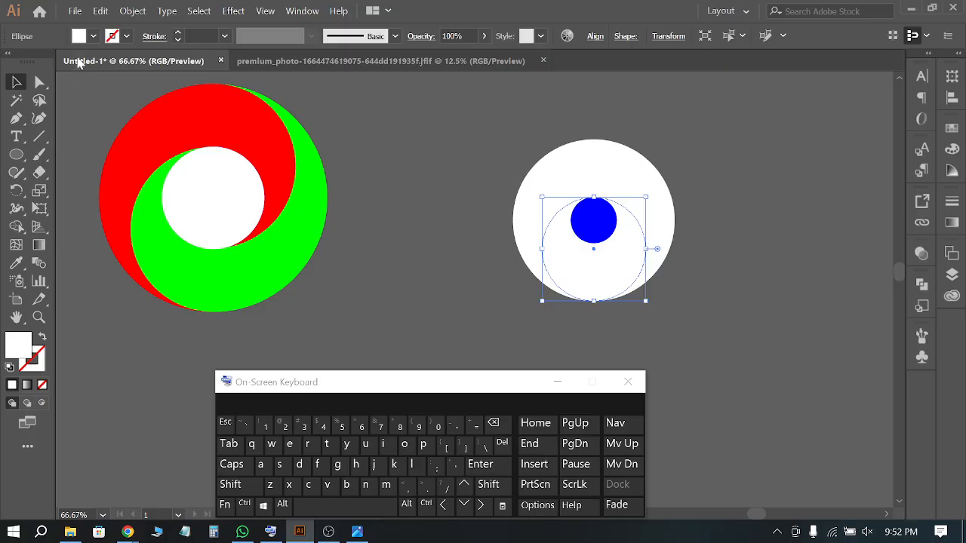
click(92, 37)
click(105, 66)
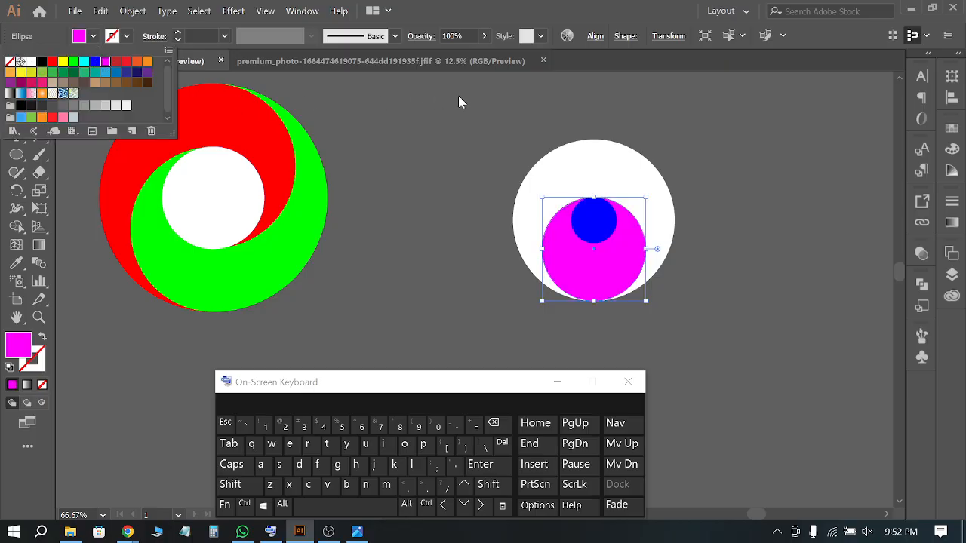
click(468, 96)
Duplicate the magenta circle straight up to the white circle's top edge and fill the copy with yellow
click(672, 206)
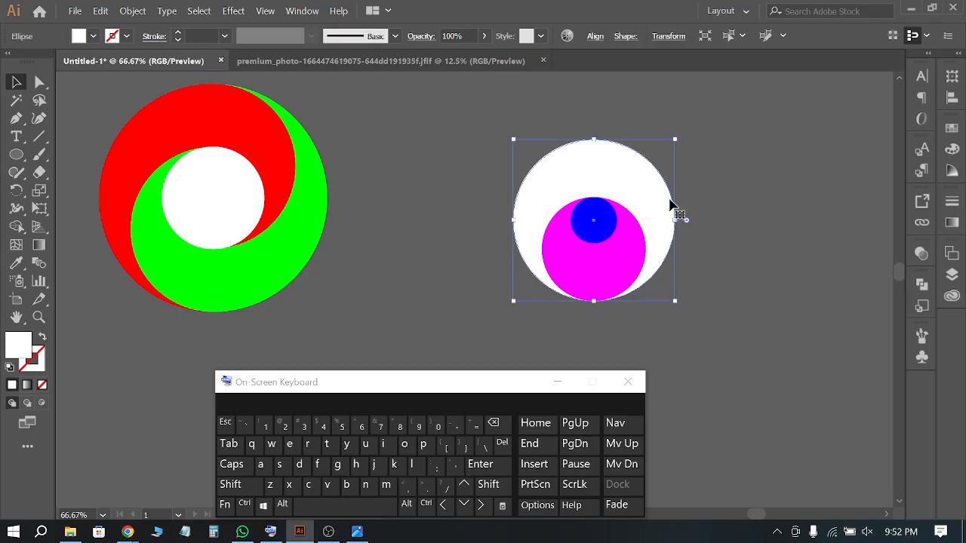
click(712, 244)
scroll(623, 260, up, 1)
scroll(623, 260, up, 1)
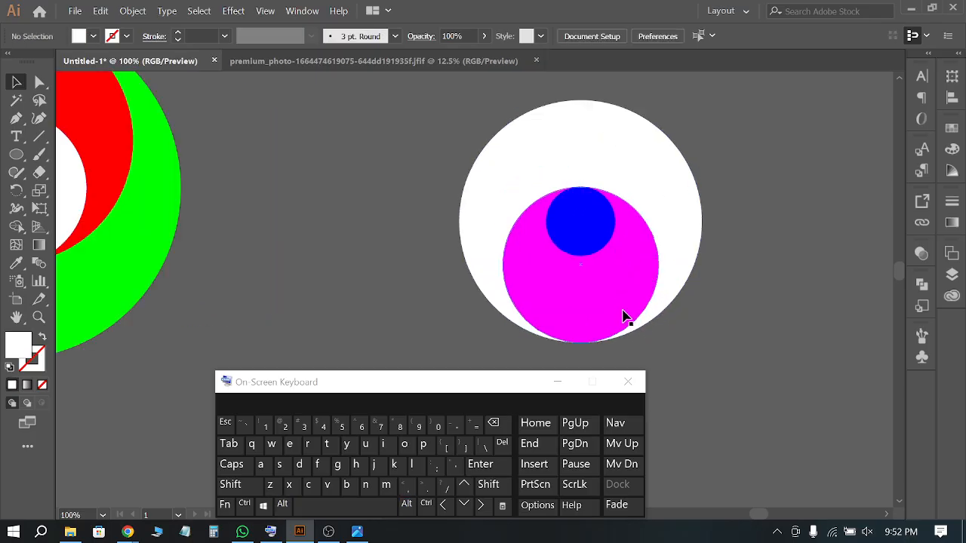
drag(624, 291, 615, 264)
click(79, 36)
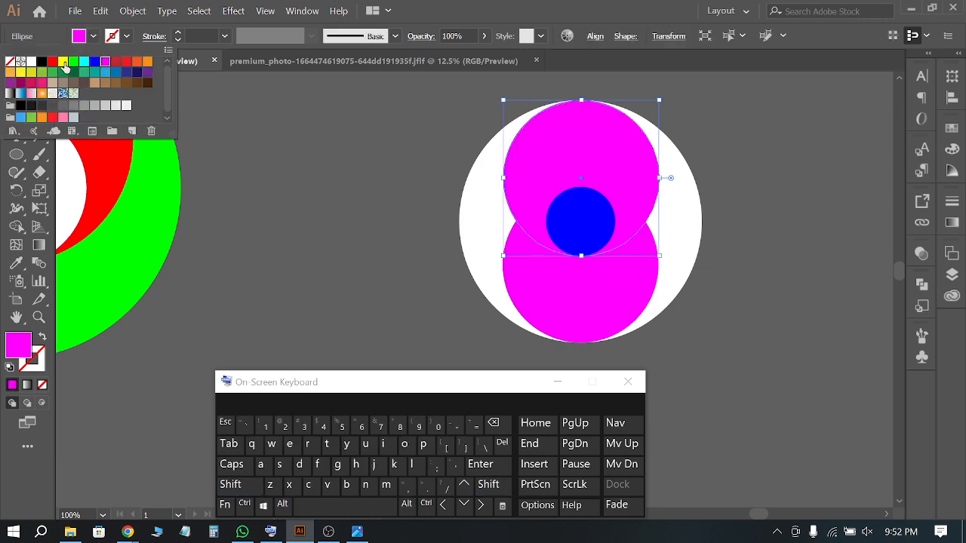
click(63, 61)
click(415, 129)
click(403, 123)
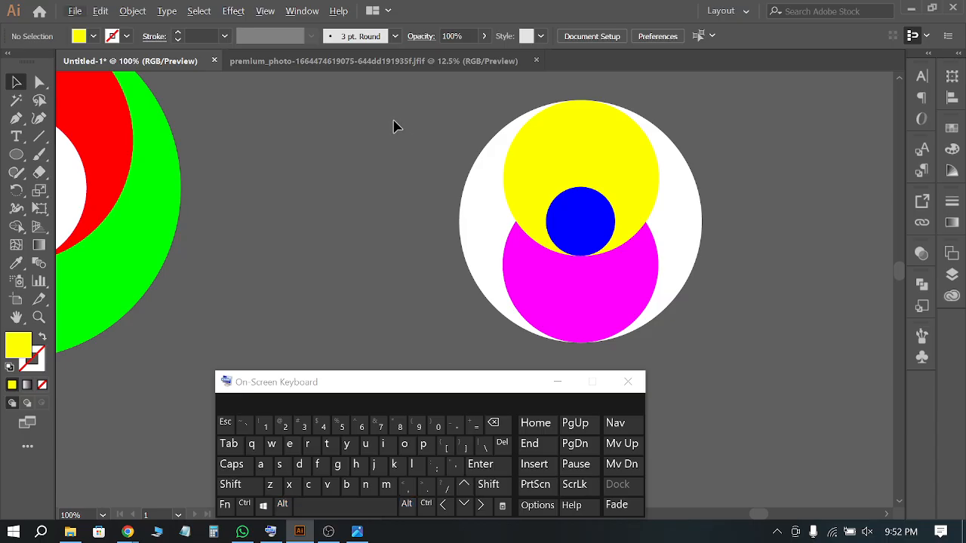
Select all the circles and merge the regions around the blue centre into two yellow swirl halves with the Shape Builder tool
drag(394, 122, 664, 301)
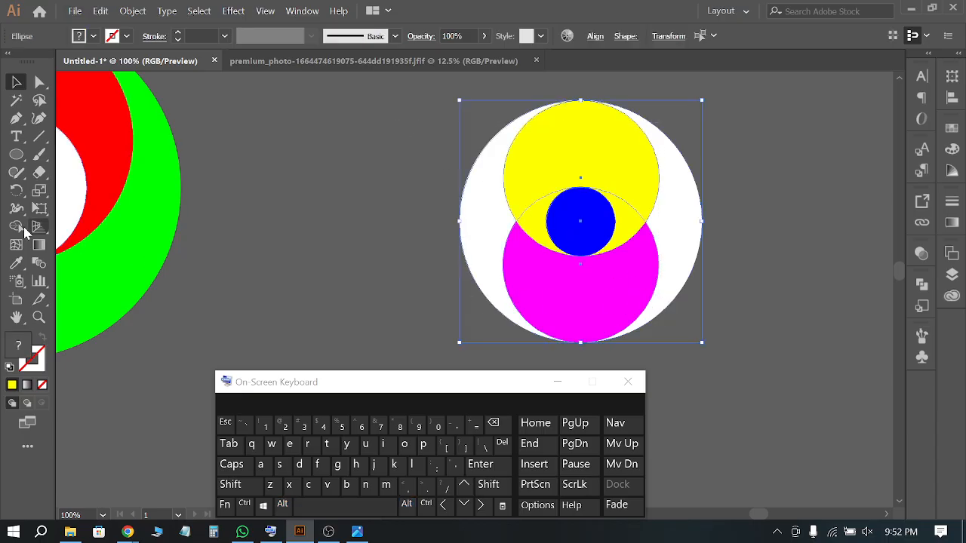
click(16, 226)
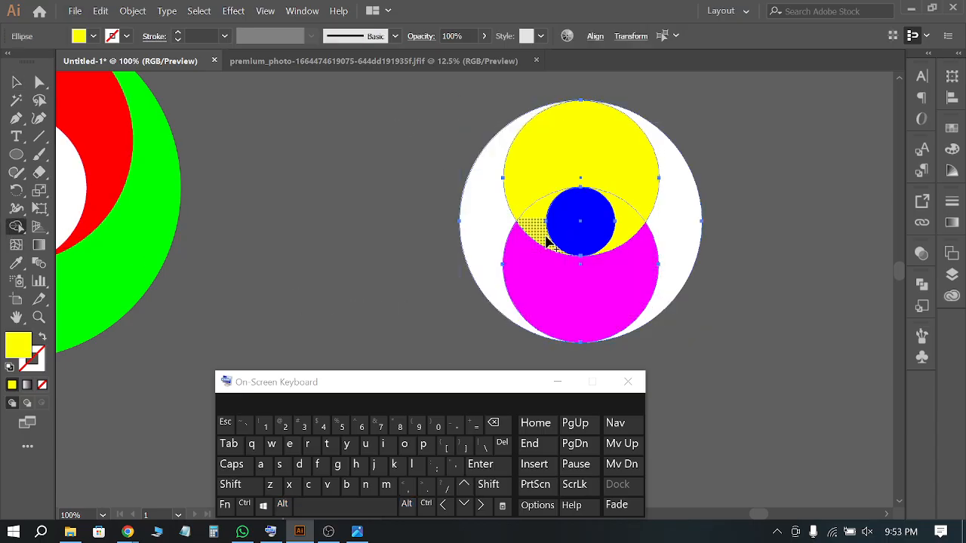
mouse_move(537, 189)
mouse_down()
mouse_move(556, 163)
mouse_move(647, 164)
mouse_move(672, 226)
mouse_move(556, 295)
mouse_move(498, 236)
mouse_move(147, 229)
mouse_move(118, 190)
mouse_up()
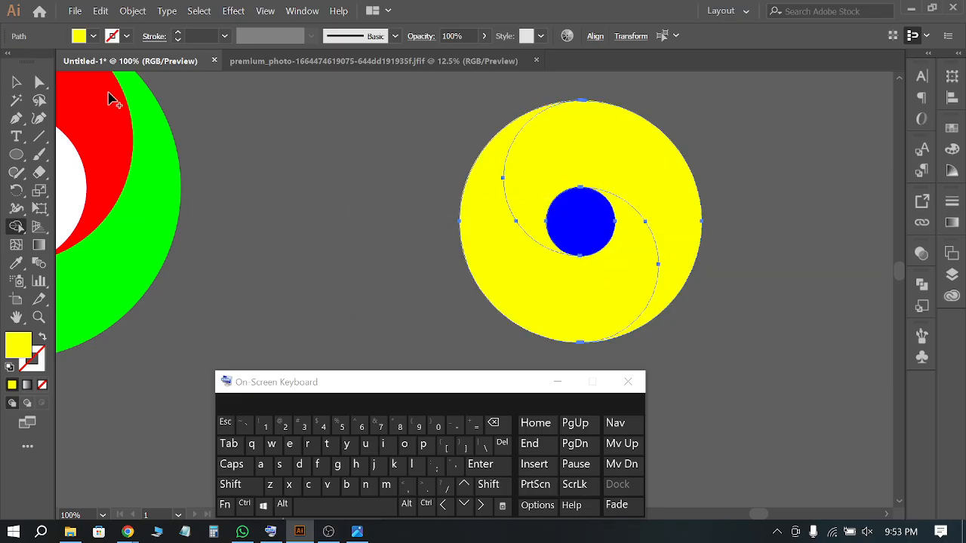
Fill the lower-left swirl half with dark red using the Shape Builder tool, then deselect the artwork
click(93, 36)
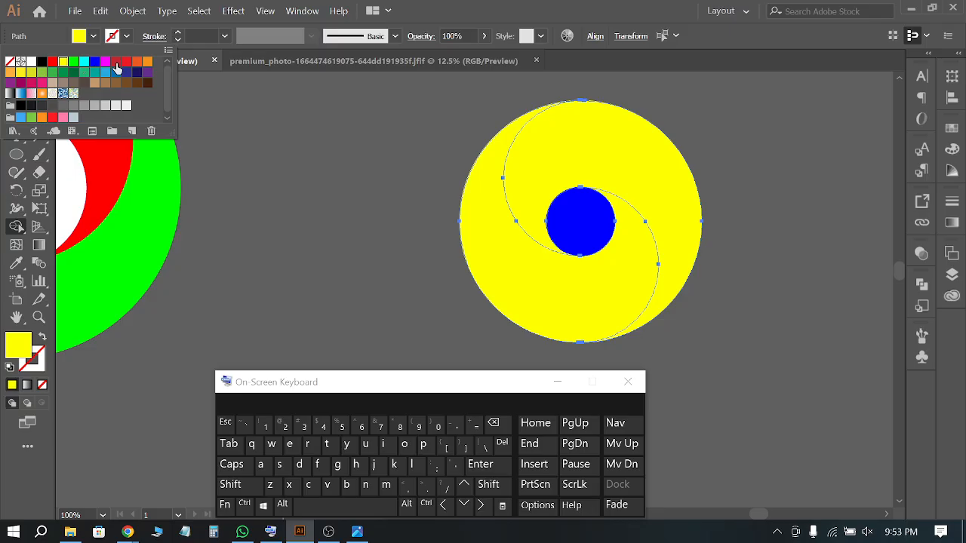
click(114, 62)
click(577, 301)
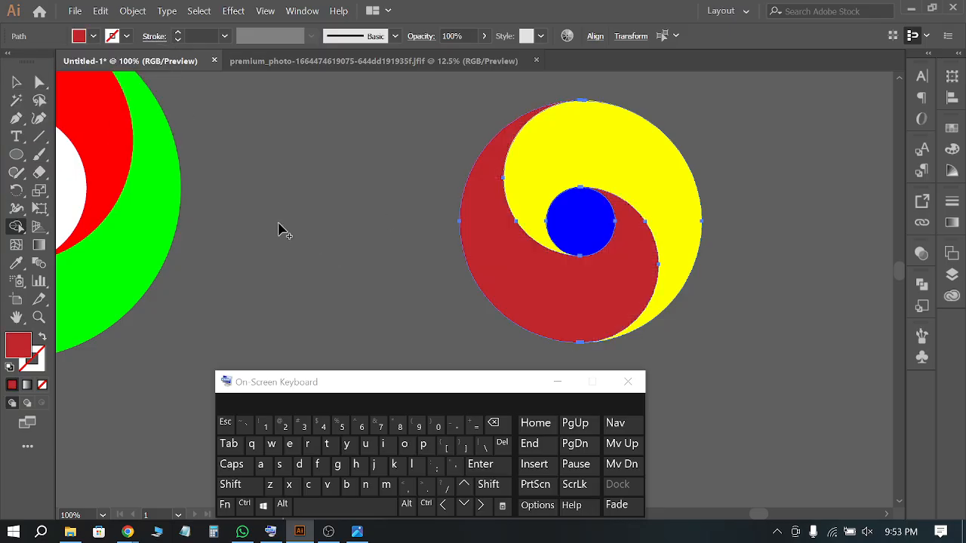
click(17, 81)
click(310, 134)
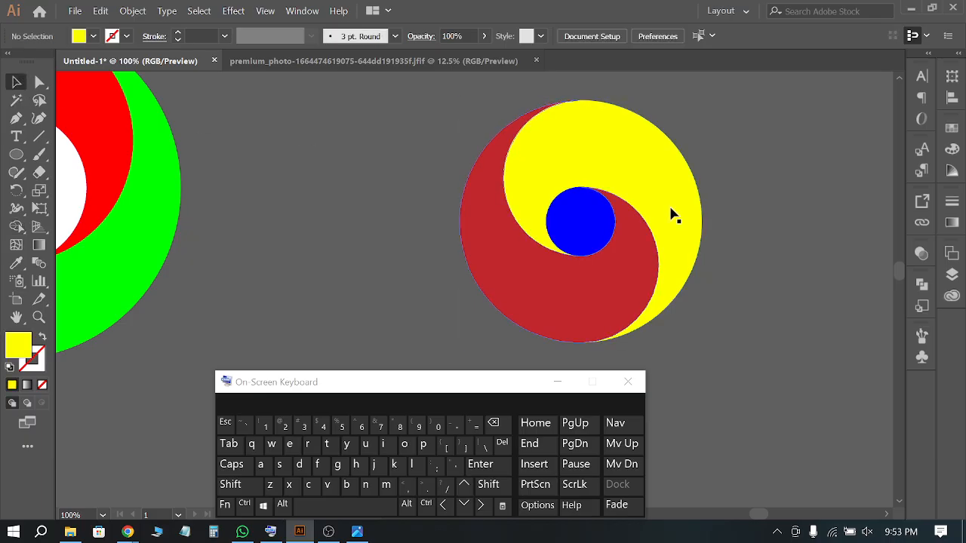
Fill the yellow swirl half with the orange radial gradient swatch
scroll(453, 224, down, 1)
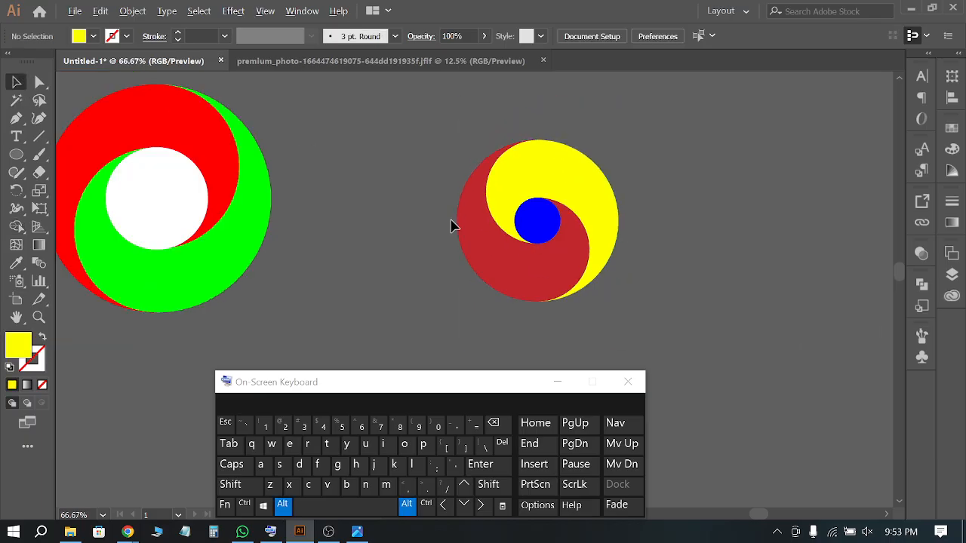
scroll(693, 197, up, 1)
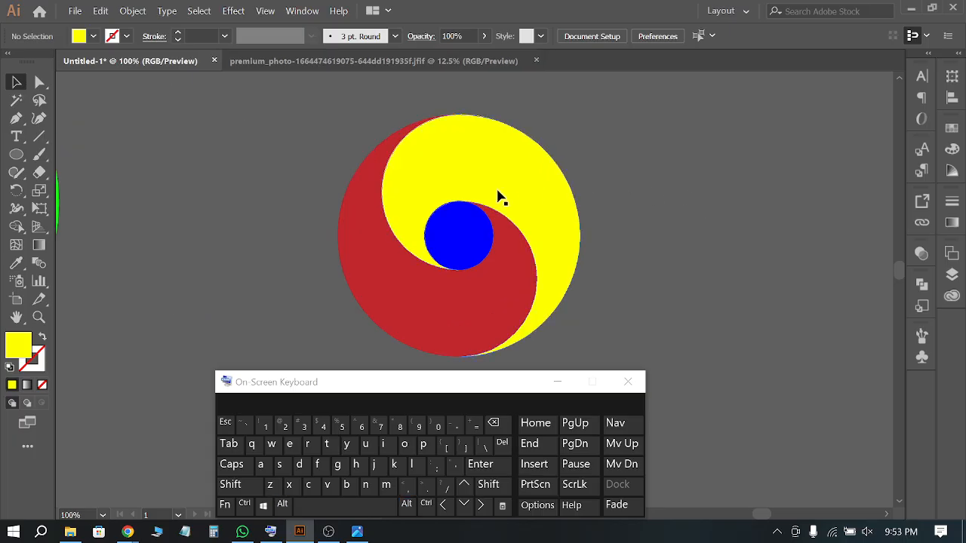
click(460, 174)
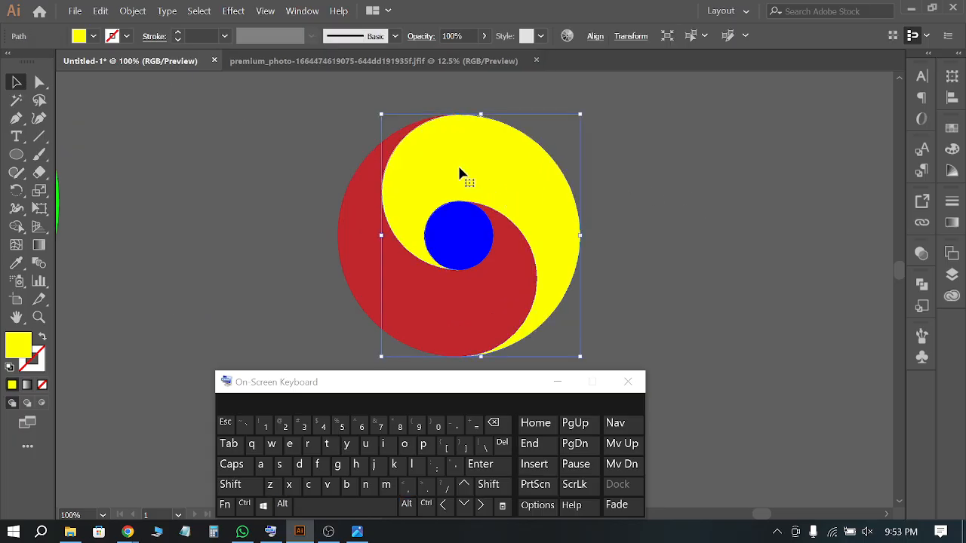
click(93, 35)
click(42, 94)
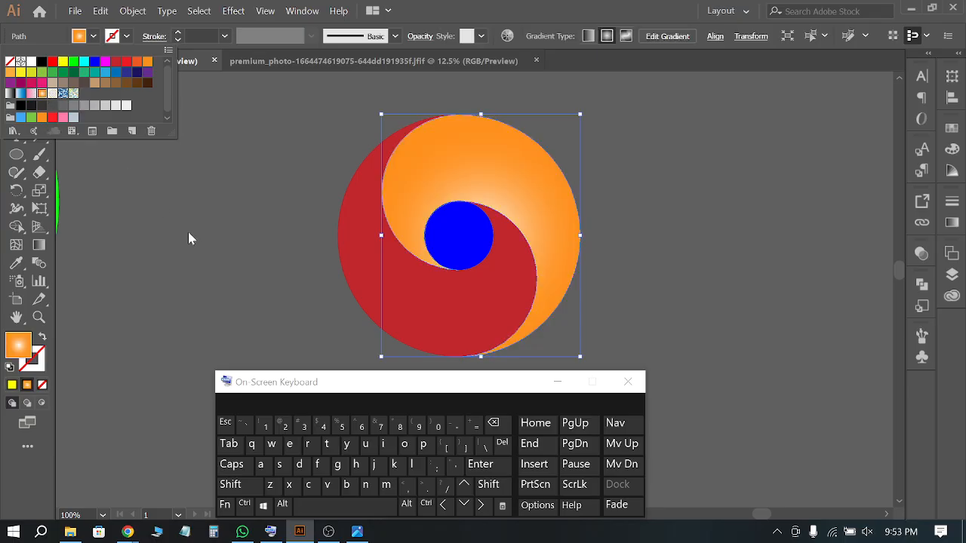
click(189, 238)
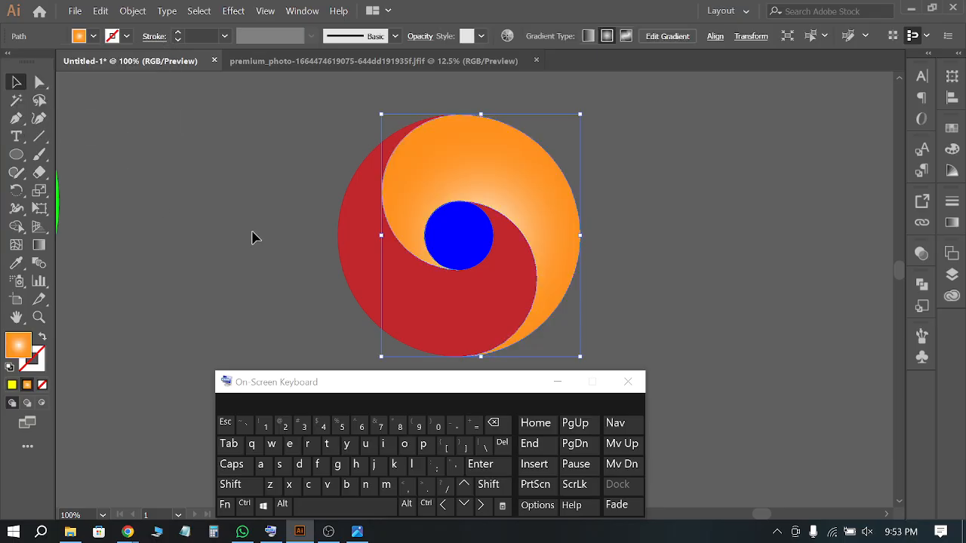
Change the orange swirl half's gradient type to linear
click(952, 224)
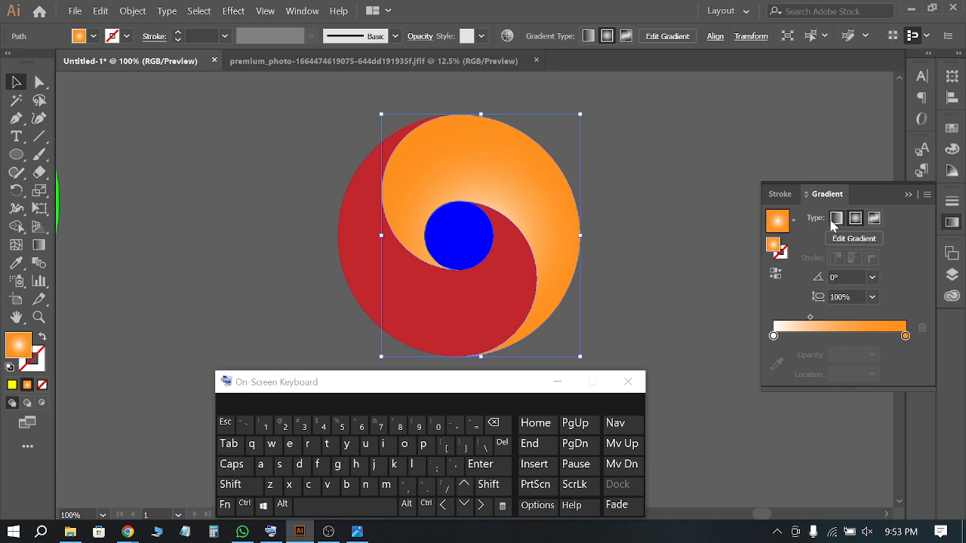
click(836, 219)
click(632, 210)
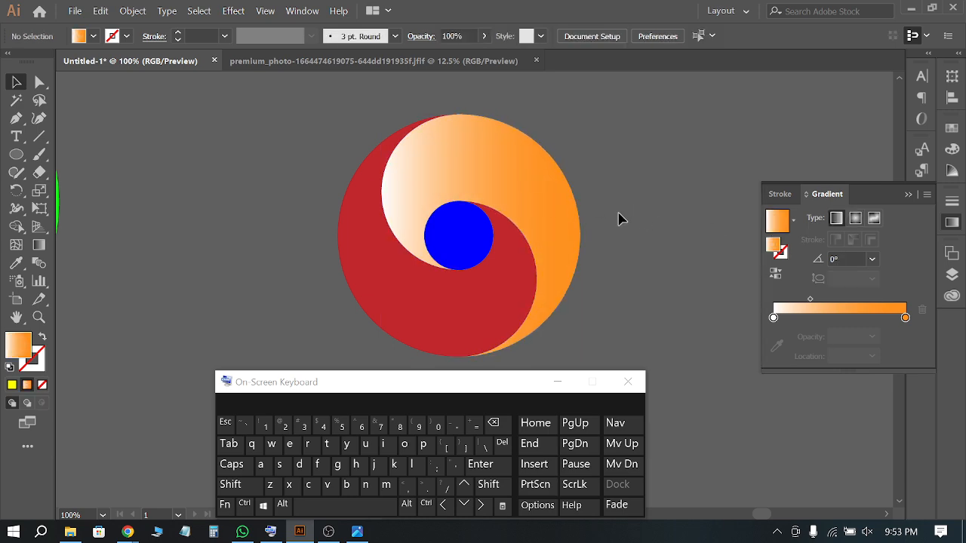
Set the white colour stop of the orange swirl half's gradient to red
click(541, 210)
click(773, 335)
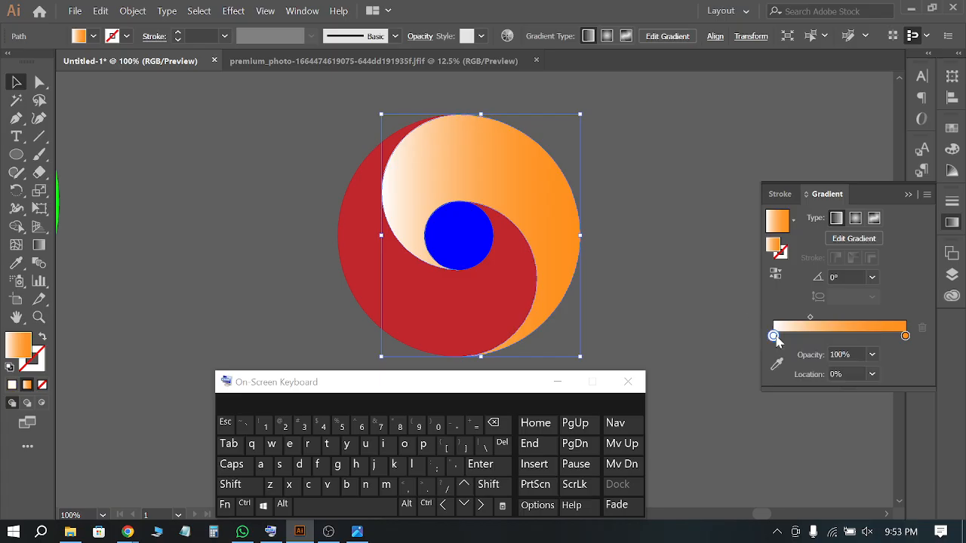
double_click(774, 336)
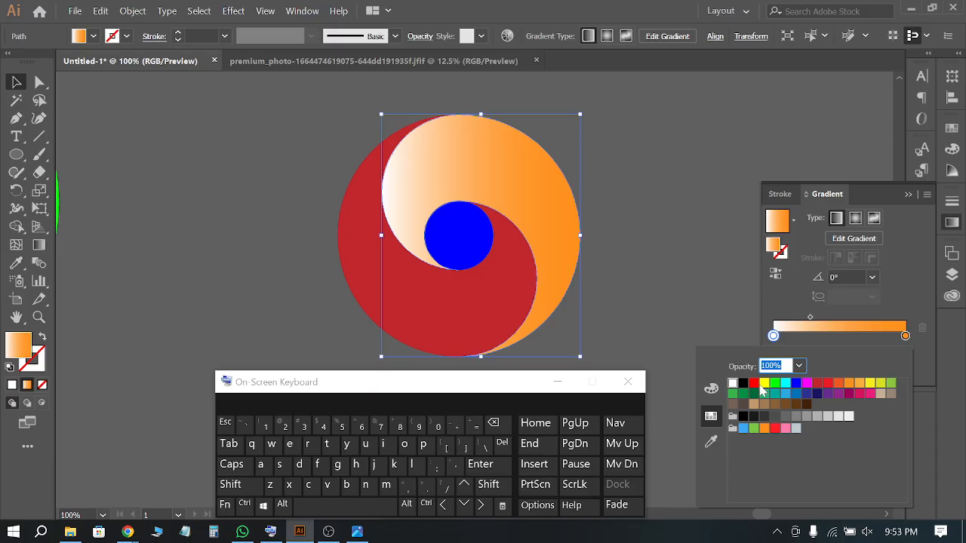
click(753, 384)
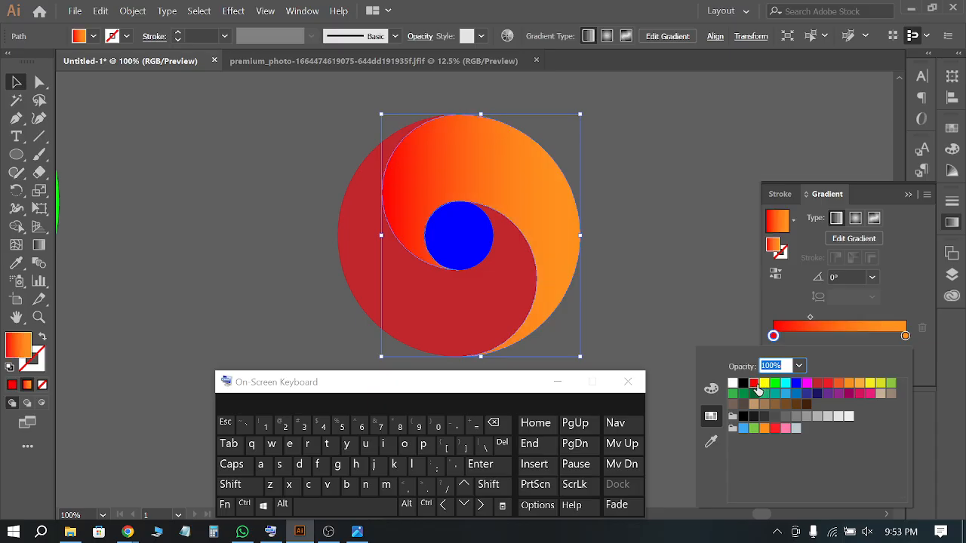
click(644, 172)
click(643, 172)
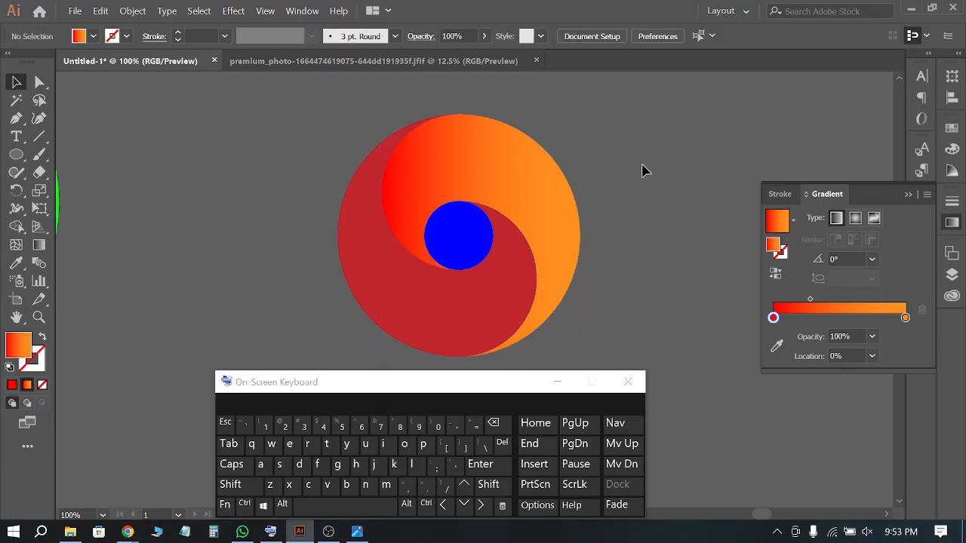
Copy the red-to-orange gradient onto the dark red swirl half with the Eyedropper tool
click(498, 304)
click(16, 262)
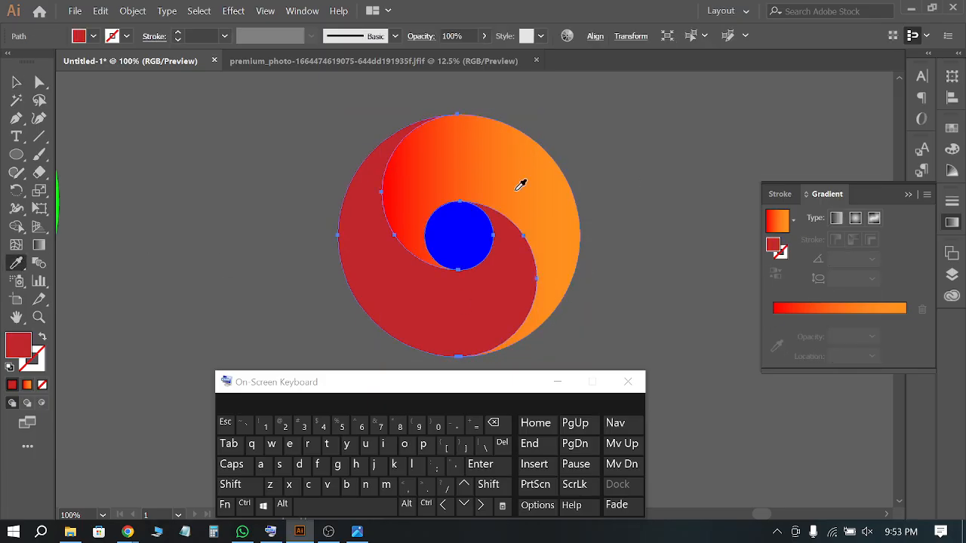
click(522, 183)
Redraw the lower swirl half's gradient from its right edge toward the lower left at about -159.5°, then deselect it
key(g)
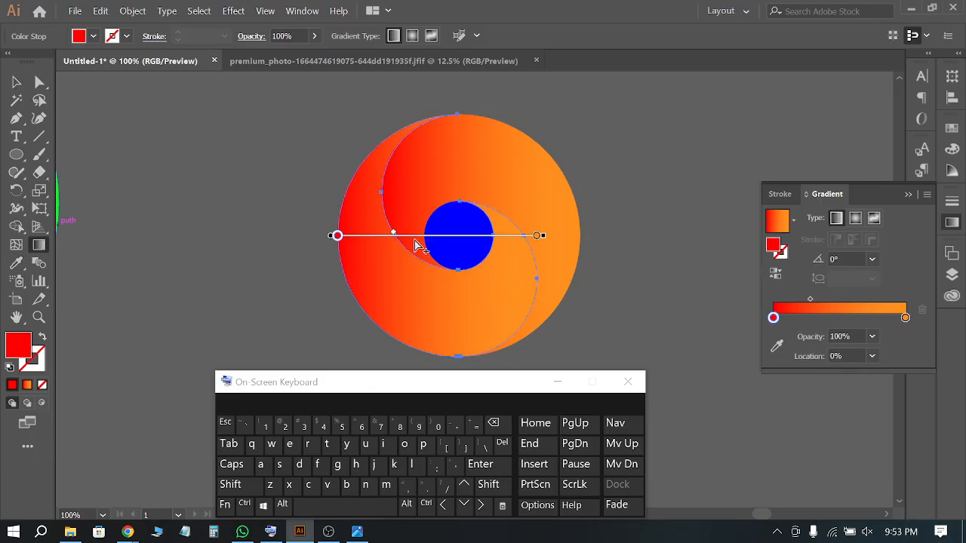
mouse_move(553, 263)
mouse_down()
mouse_move(427, 330)
mouse_move(362, 339)
mouse_up()
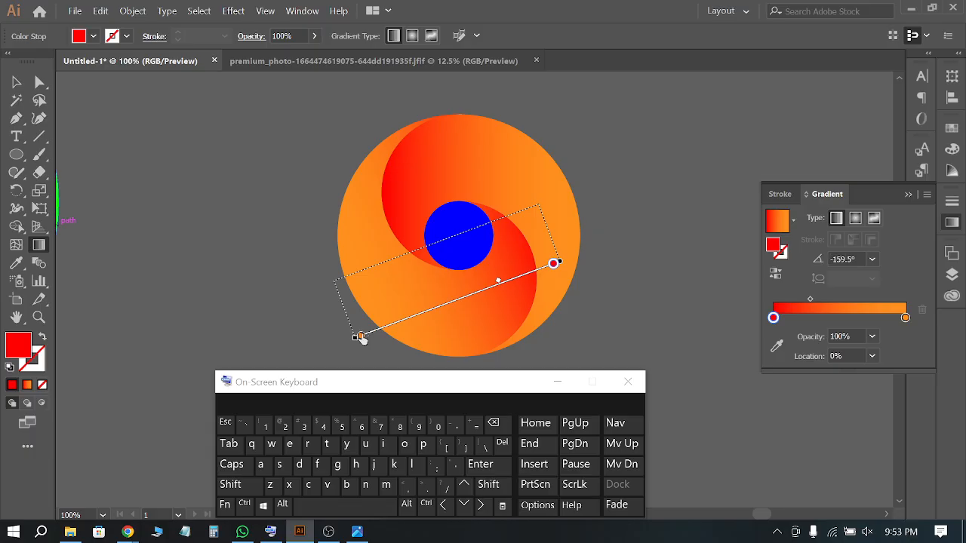
click(17, 82)
click(325, 203)
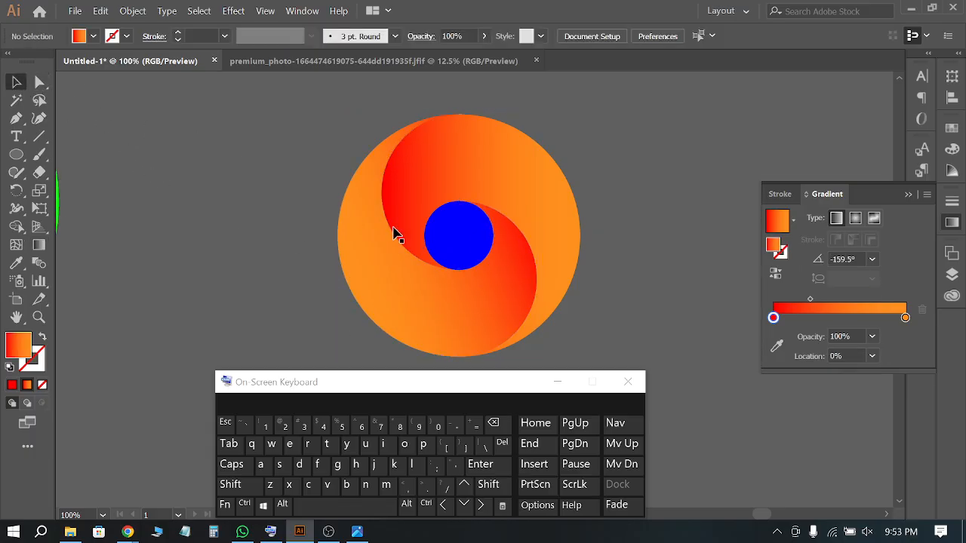
Move the stacked blue, yellow, magenta and white centre circles out of the swirl into the empty area to its left
click(459, 237)
drag(459, 237, 132, 254)
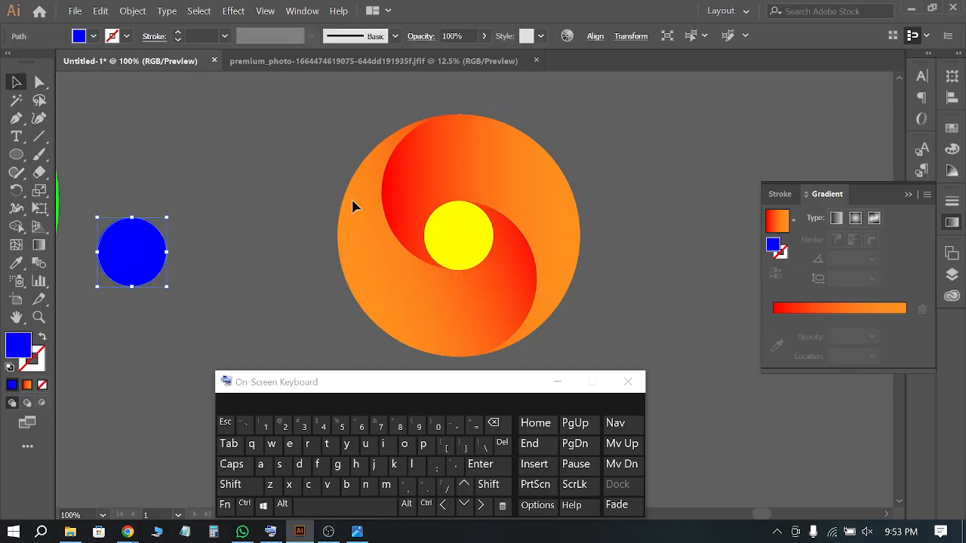
drag(459, 244, 157, 251)
drag(444, 239, 189, 261)
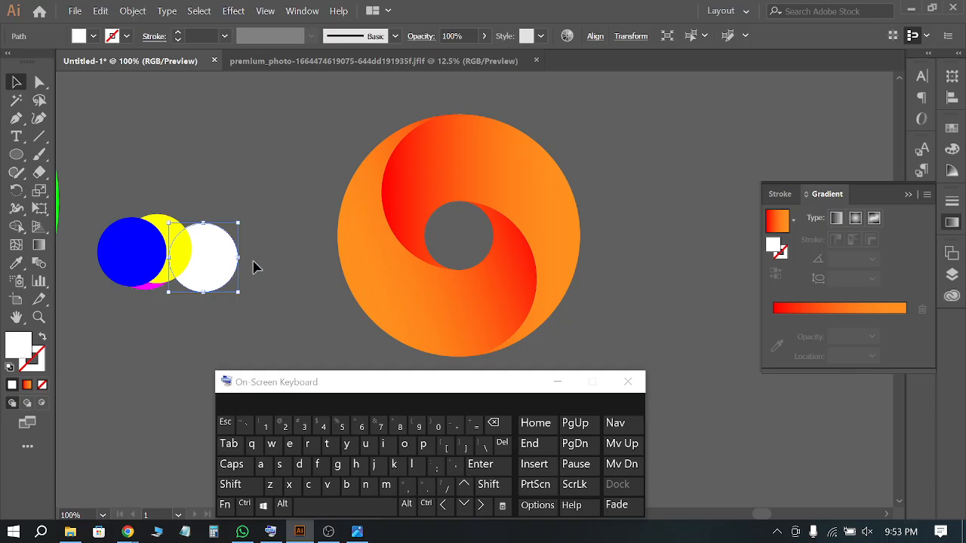
click(174, 135)
scroll(446, 215, down, 1)
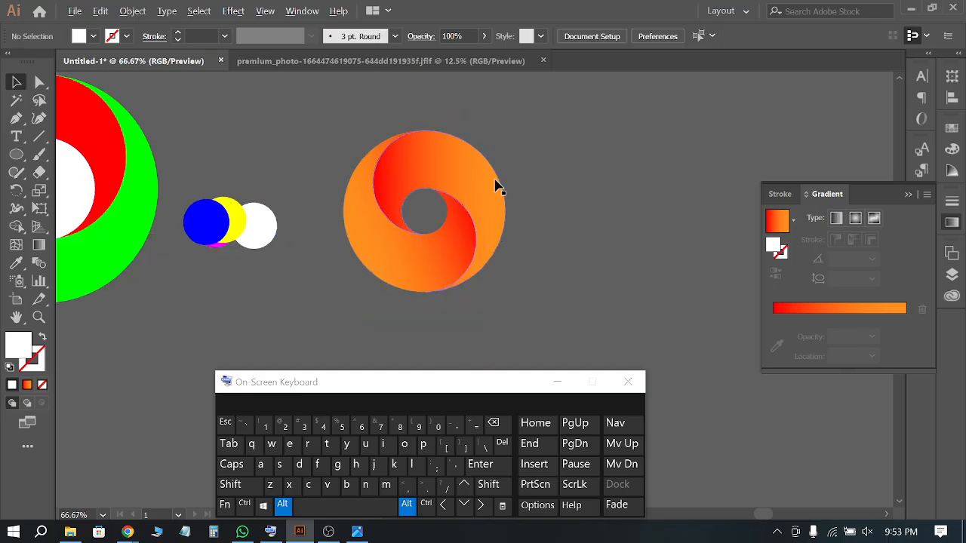
scroll(496, 184, up, 1)
scroll(632, 181, down, 1)
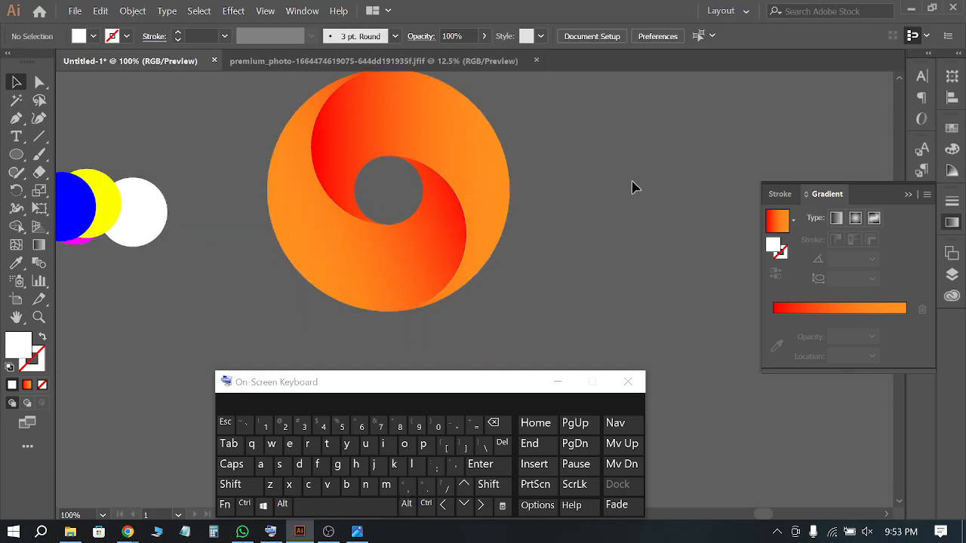
scroll(632, 188, up, 1)
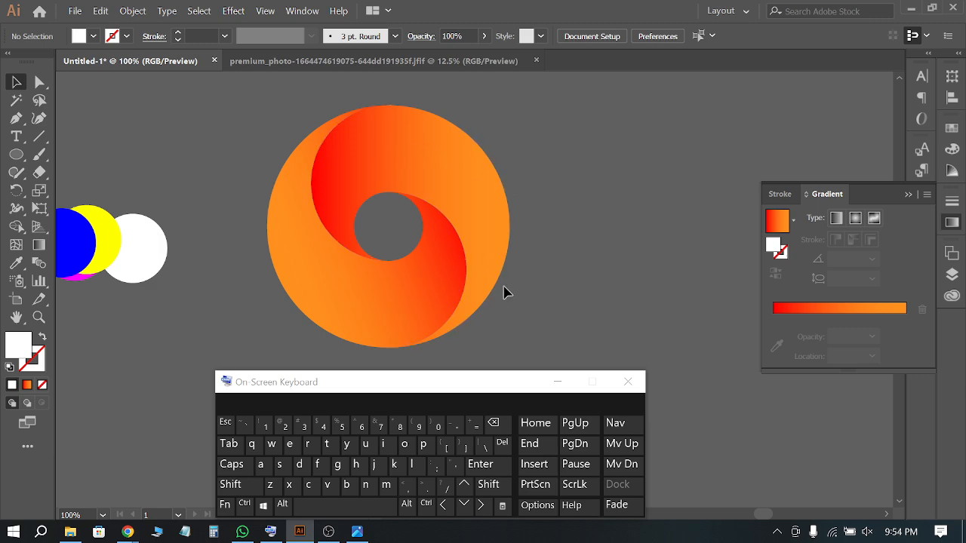
Undo the centre-circle moves and all gradient edits, back to the swirl's solid yellow and dark red fills, and deselect it
scroll(630, 201, down, 3)
scroll(601, 207, up, 3)
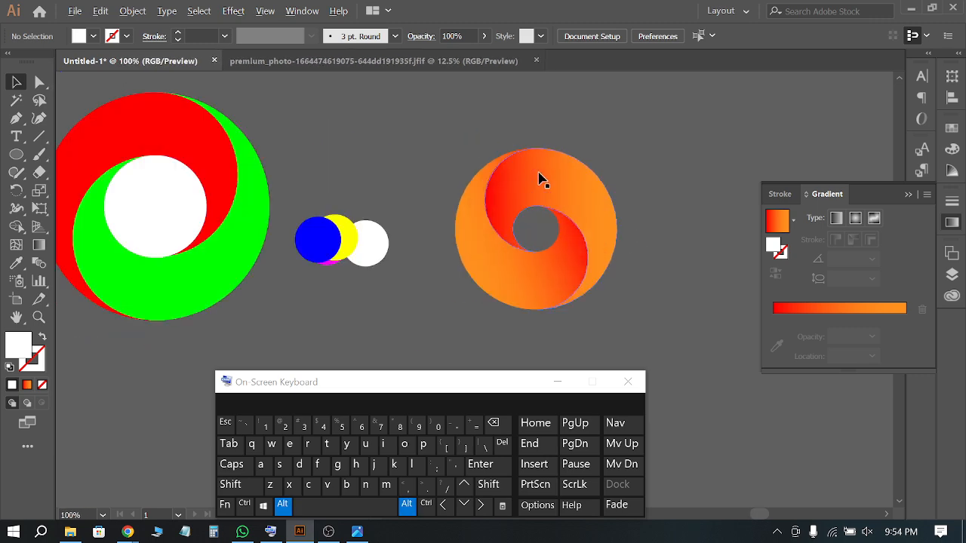
click(436, 303)
key(ctrl)
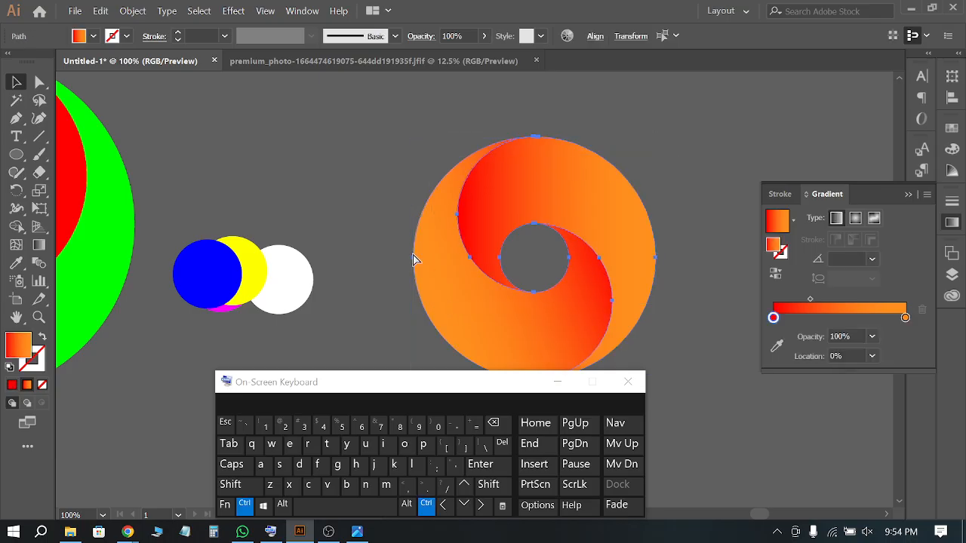
key(ctrl+z)
key(ctrl+z)
key(ctrl+z)
key(ctrl+z)
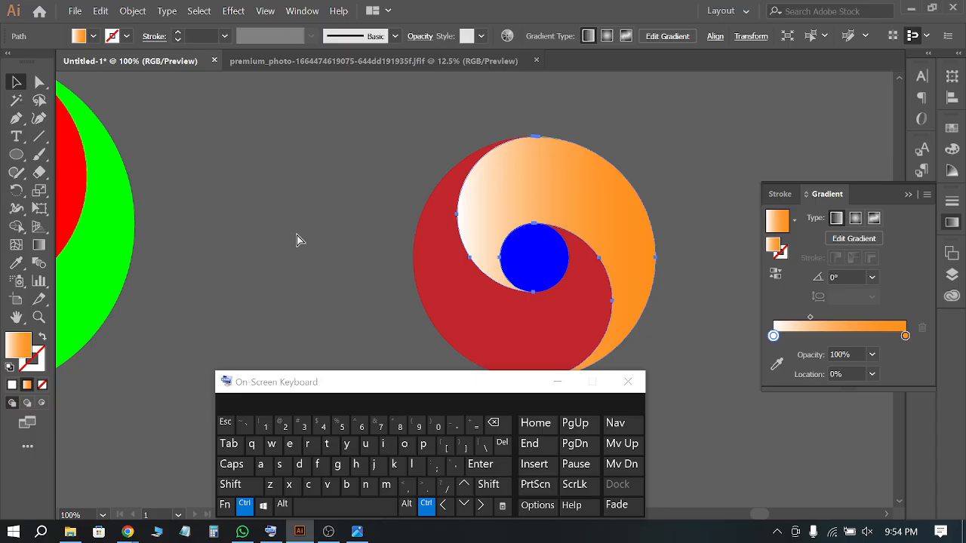
key(ctrl+z)
key(ctrl+z)
click(283, 227)
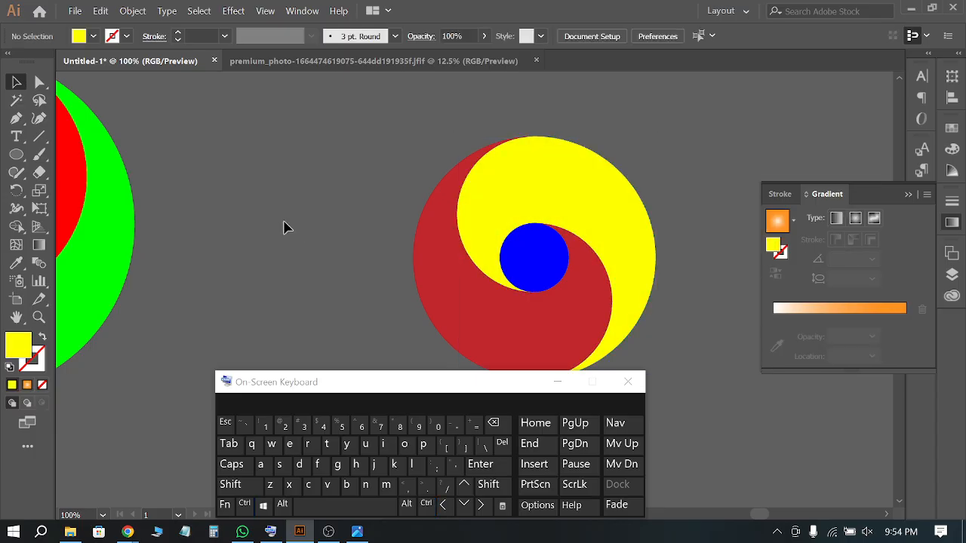
Examine the red-green and yellow-red swirls alongside the other shapes on the canvas, selecting parts of the red-green one
scroll(669, 255, down, 4)
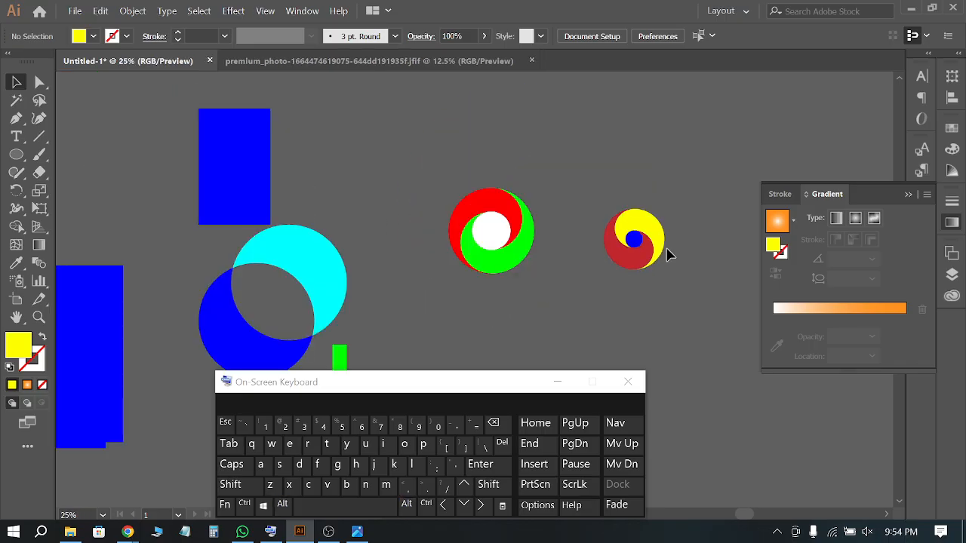
scroll(539, 211, down, 2)
scroll(539, 197, down, 2)
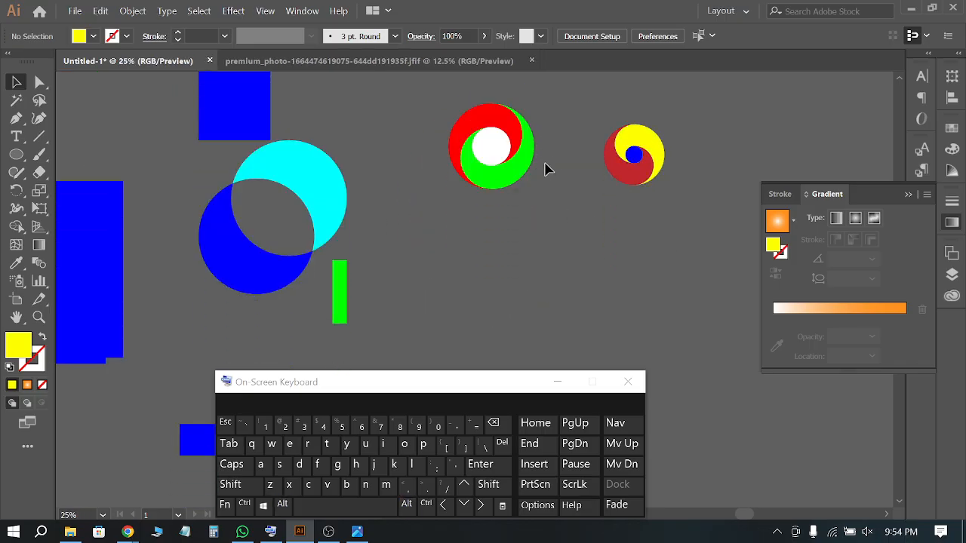
scroll(546, 169, up, 1)
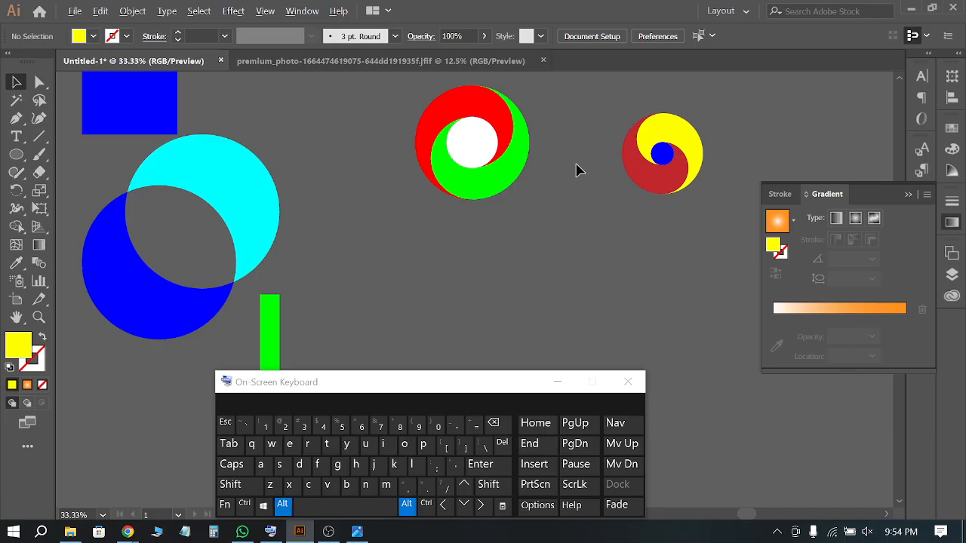
alt+scroll(577, 167, down, 2)
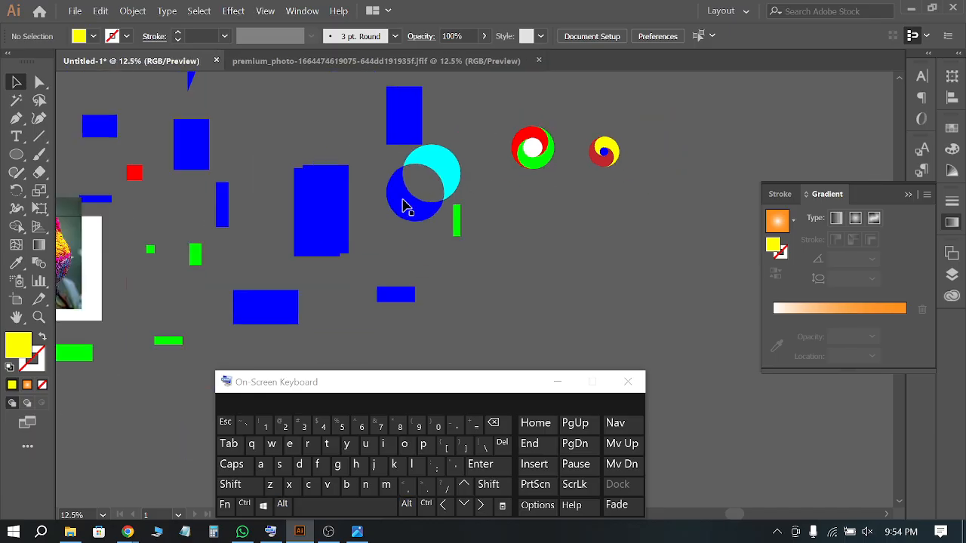
alt+scroll(602, 142, up, 5)
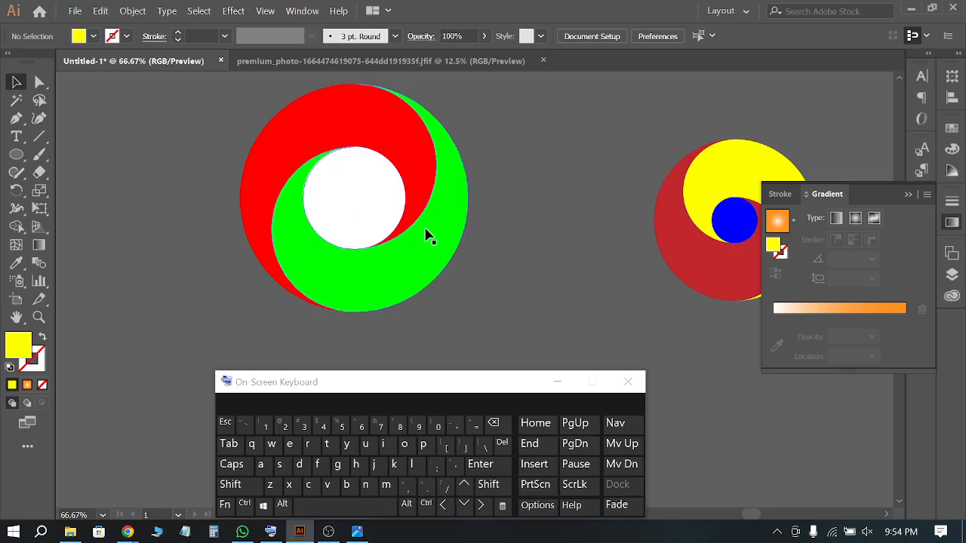
key(alt)
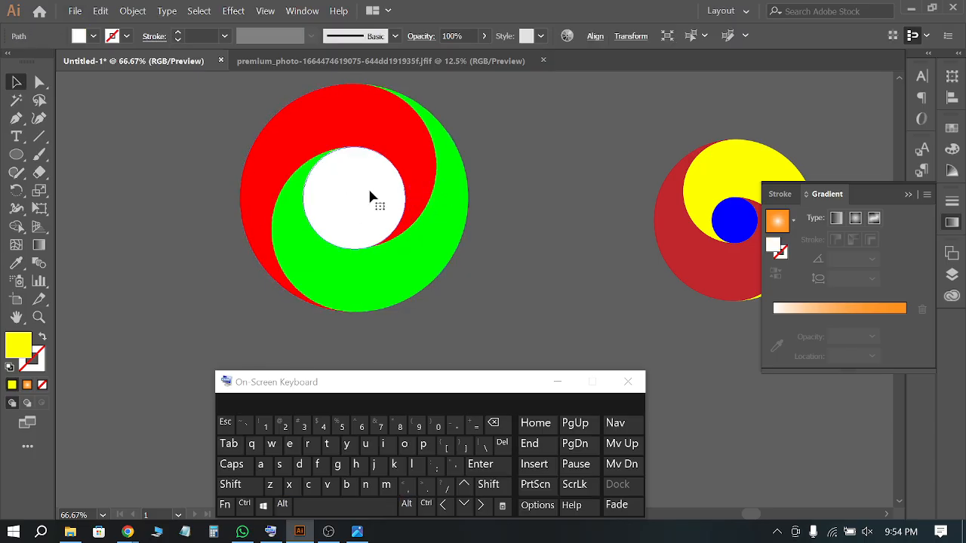
click(370, 188)
click(518, 183)
alt+scroll(518, 181, down, 3)
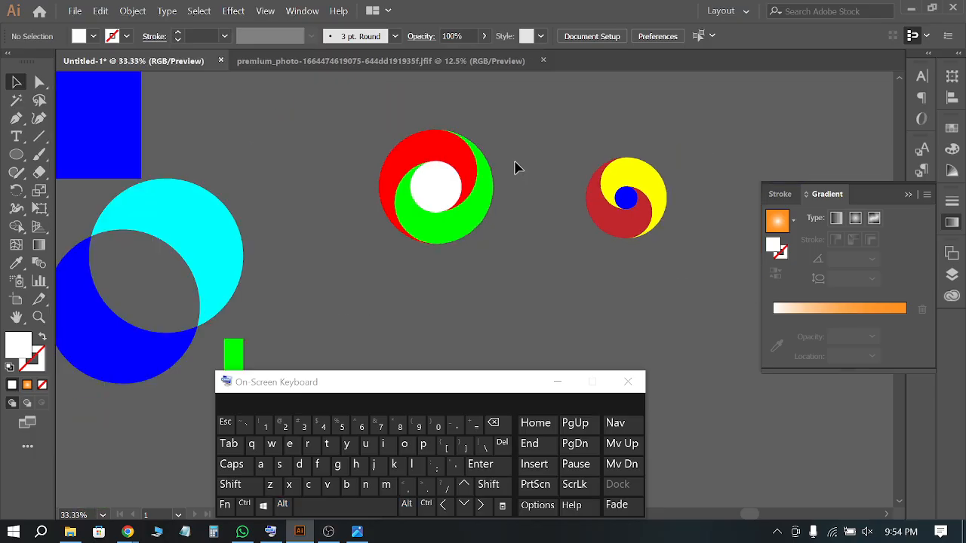
alt+scroll(515, 166, down, 1)
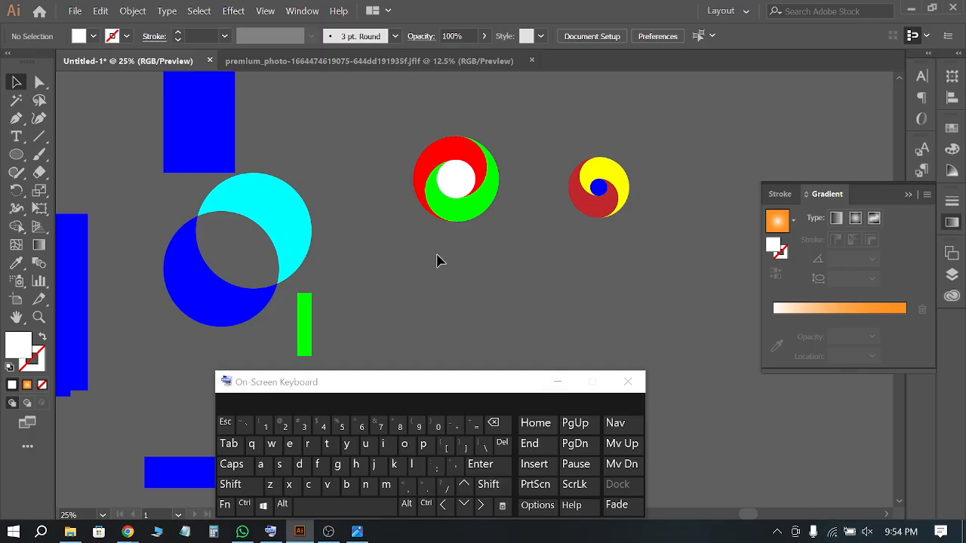
drag(369, 253, 374, 288)
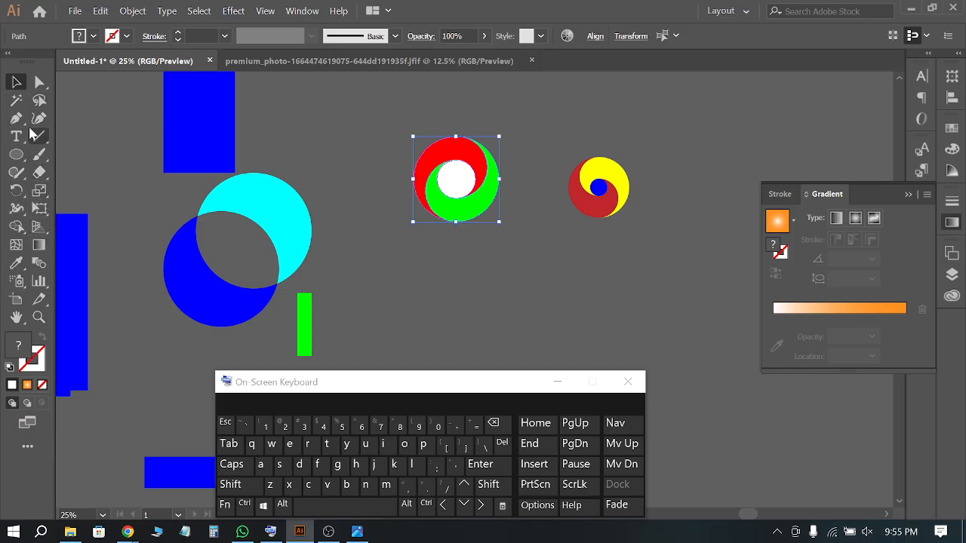
click(314, 162)
Switch to the Google Meet call in Chrome, minimise the On-Screen Keyboard and stop sharing the screen
click(129, 531)
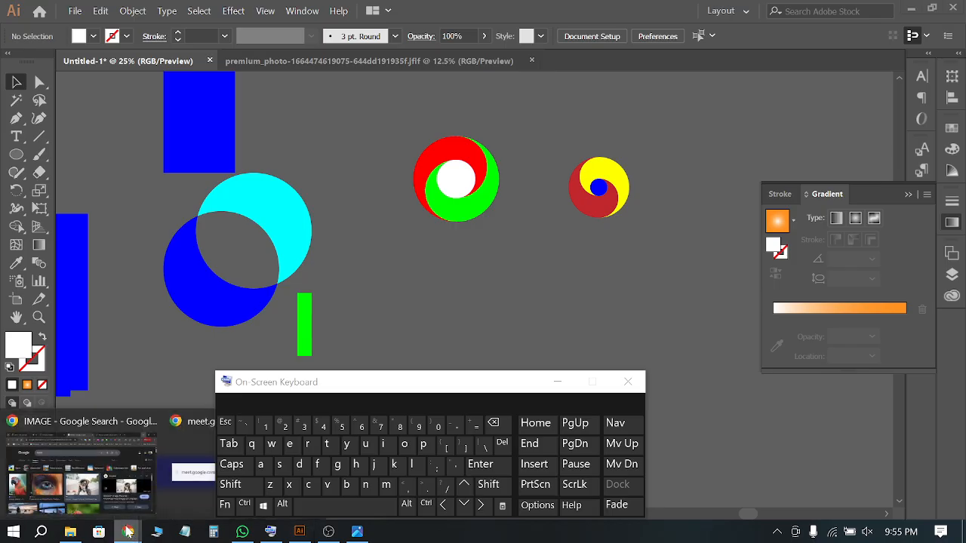
click(108, 469)
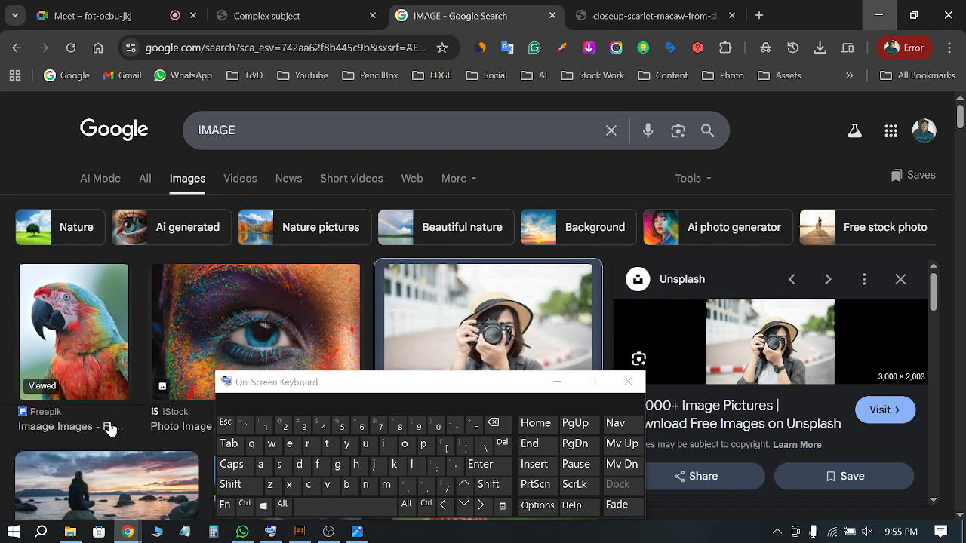
click(102, 7)
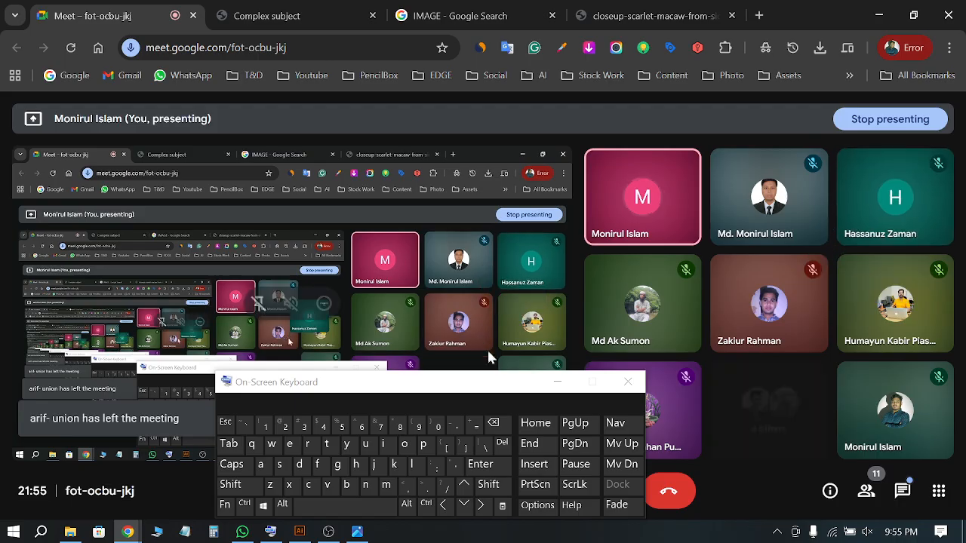
click(557, 382)
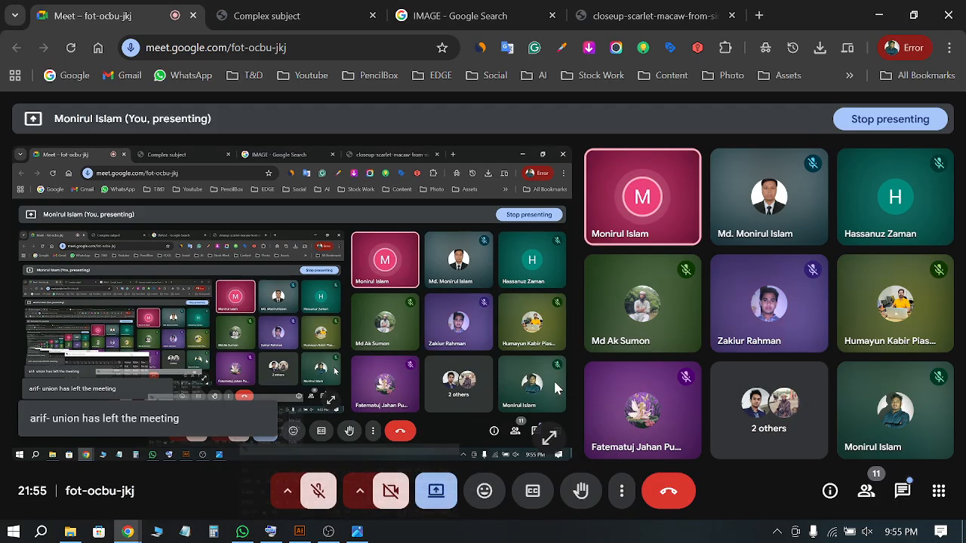
click(436, 490)
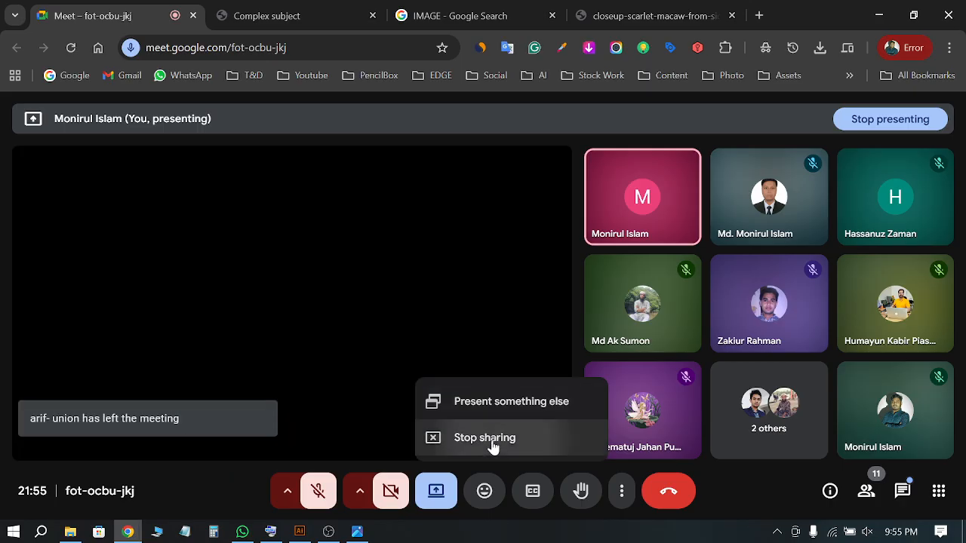
click(493, 439)
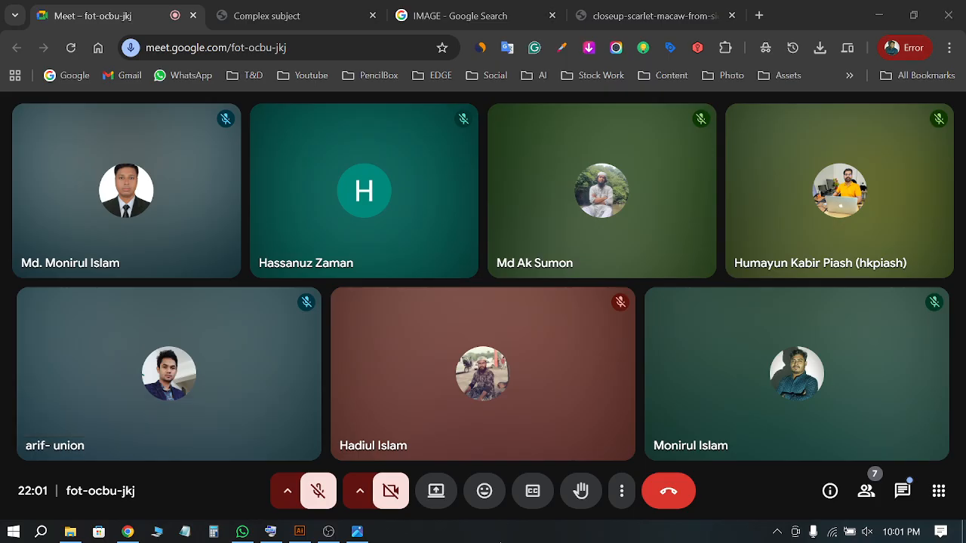
Unmute the computer's system sound
click(867, 532)
click(719, 502)
click(713, 540)
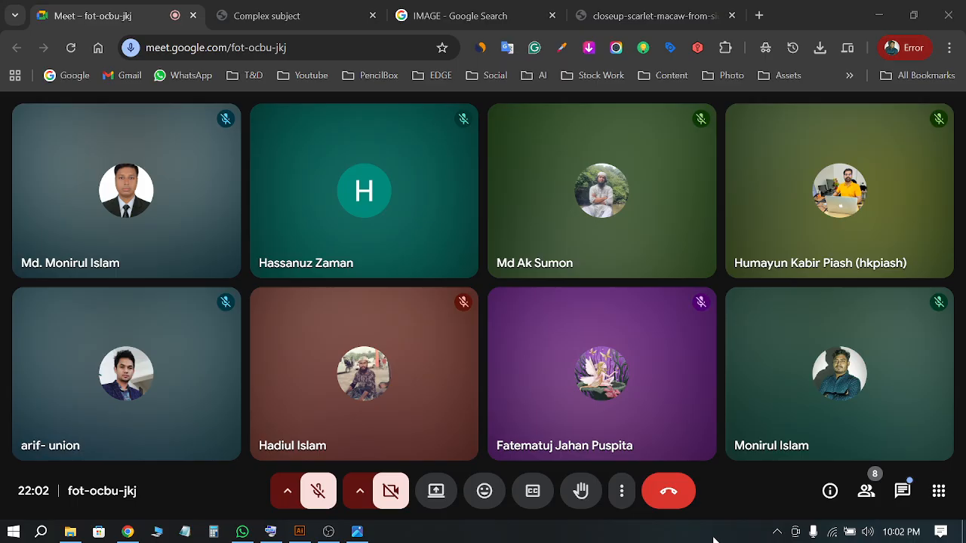
View Screenshot (24).png from the Screenshots folder in File Explorer, then close the image and minimise the folder window
click(70, 531)
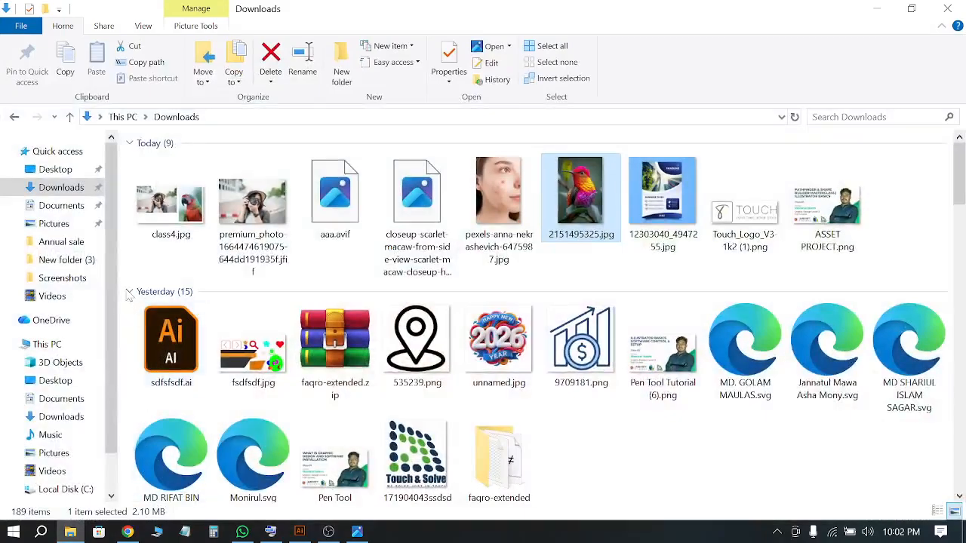
click(68, 278)
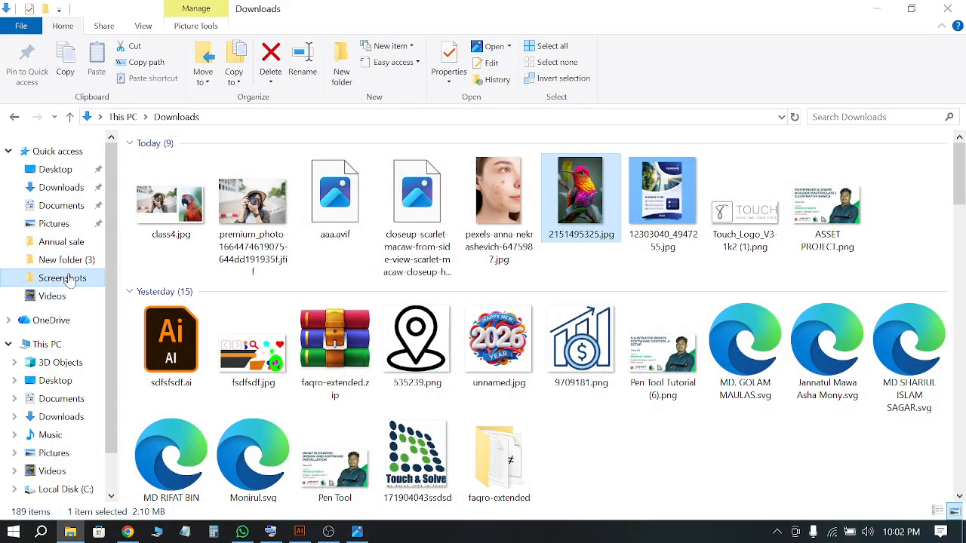
click(413, 410)
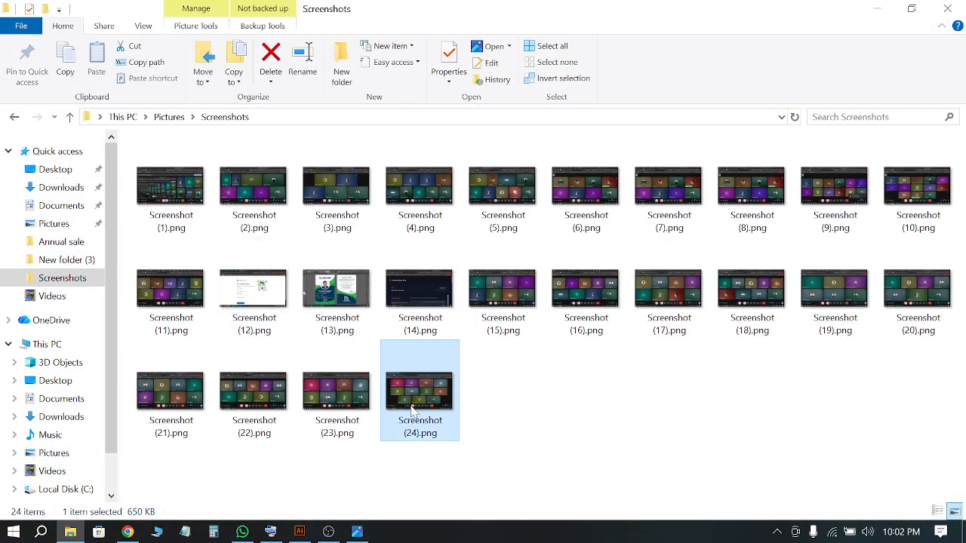
double_click(412, 409)
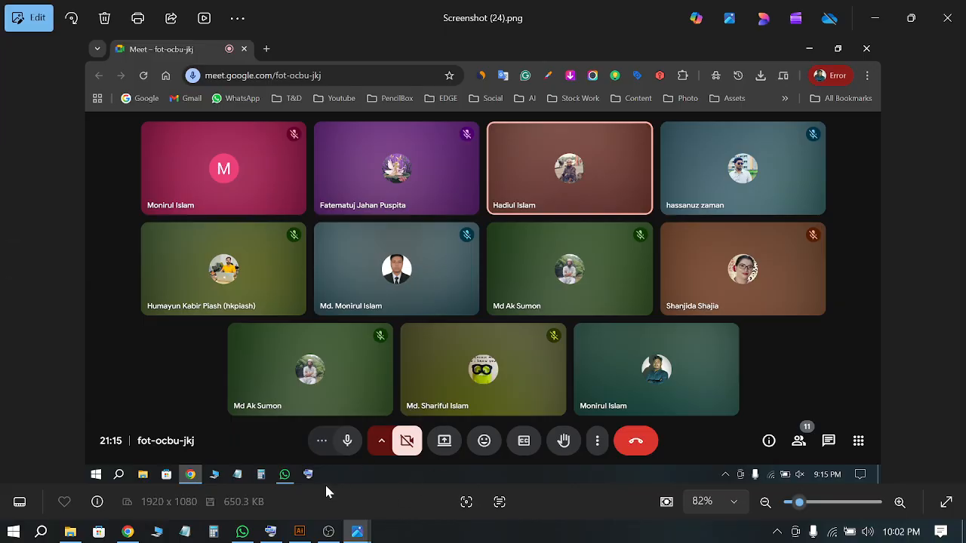
click(947, 17)
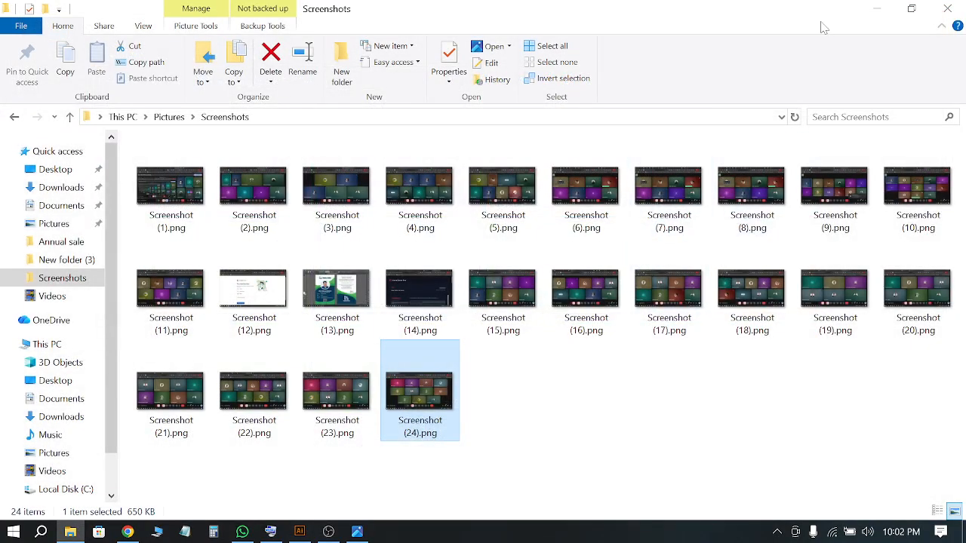
click(877, 10)
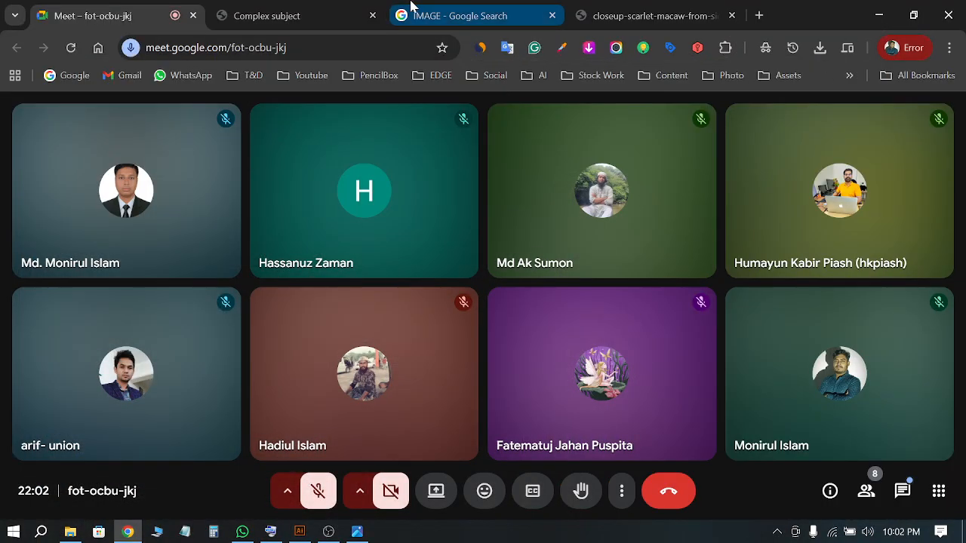
Look through the tool descriptions around page 19 of the Complex subject PDF and return to the Meet call
click(308, 6)
scroll(418, 372, down, 5)
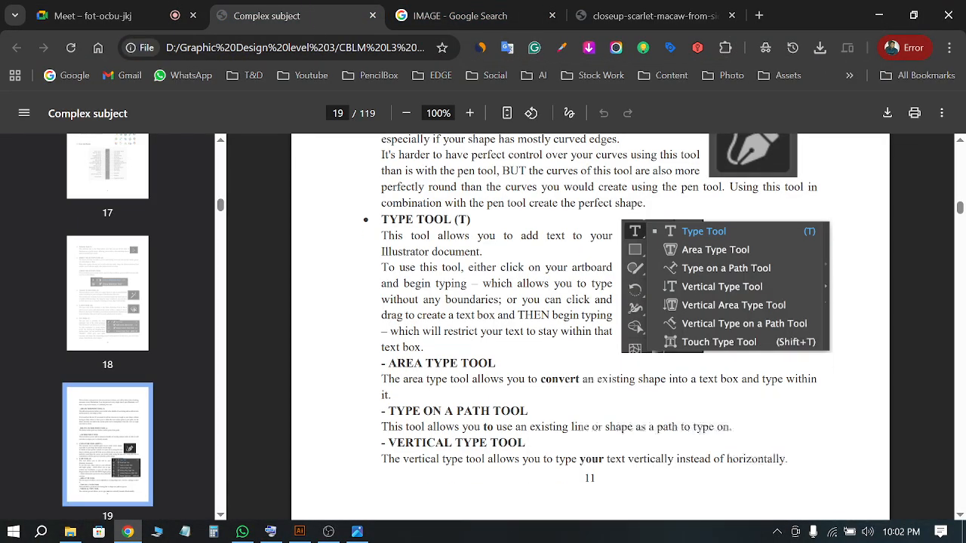
scroll(402, 389, up, 2)
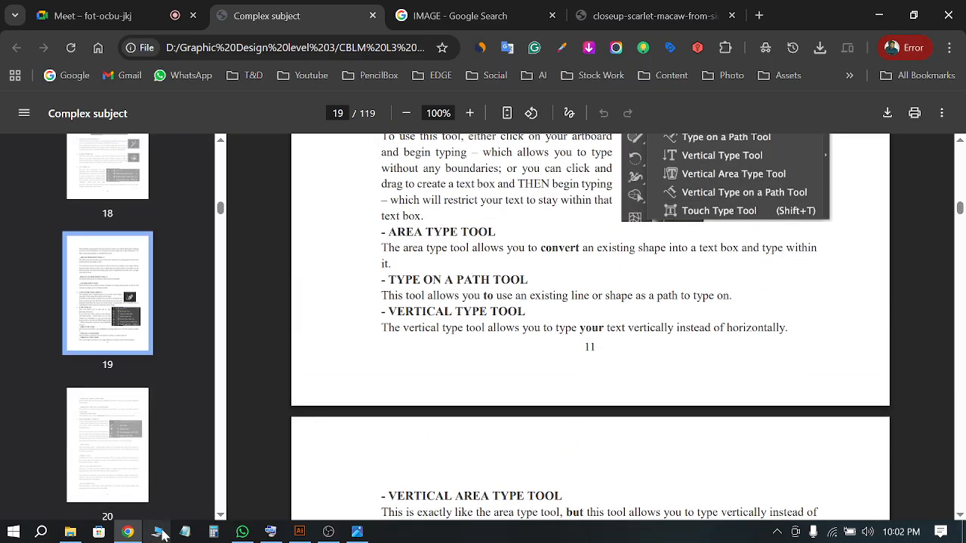
click(135, 538)
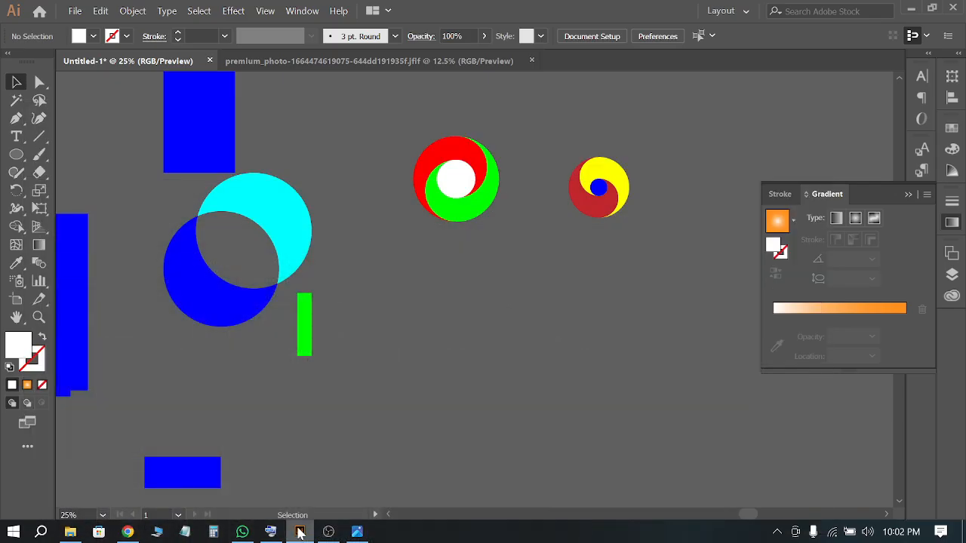
click(128, 532)
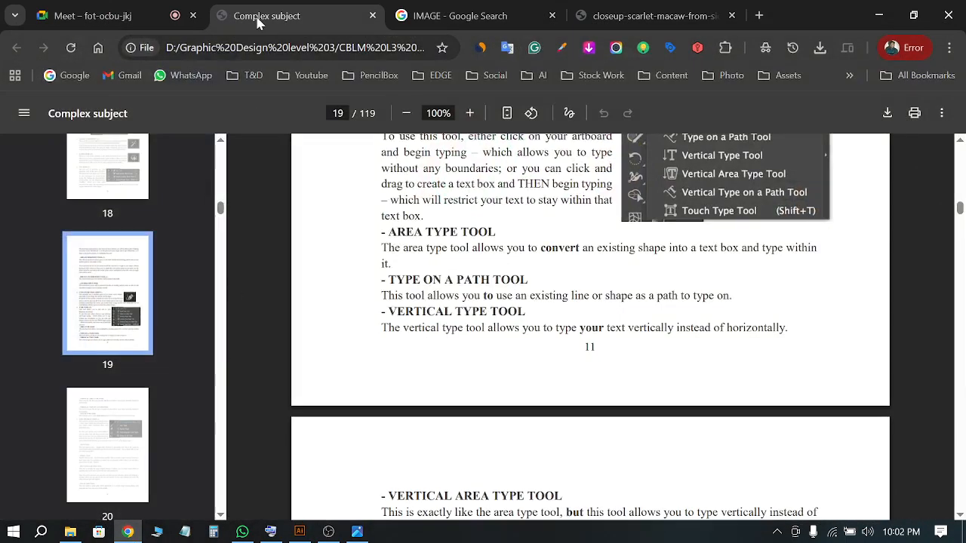
click(144, 7)
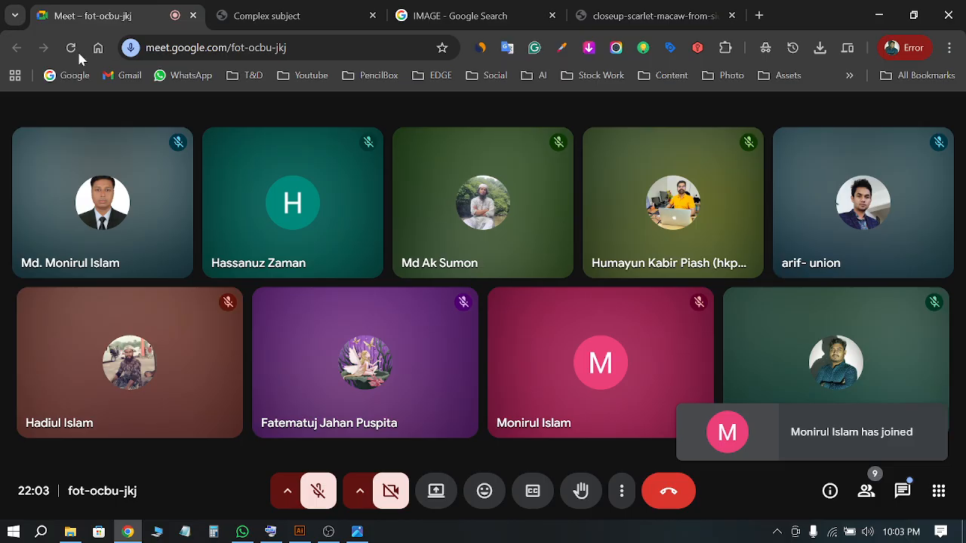
Mute the computer's system sound again
click(868, 532)
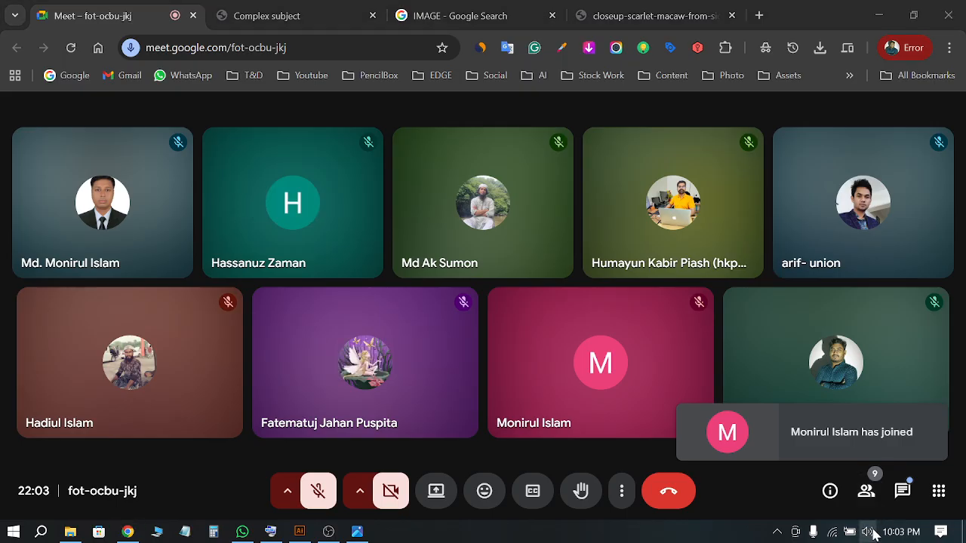
click(719, 500)
key(Escape)
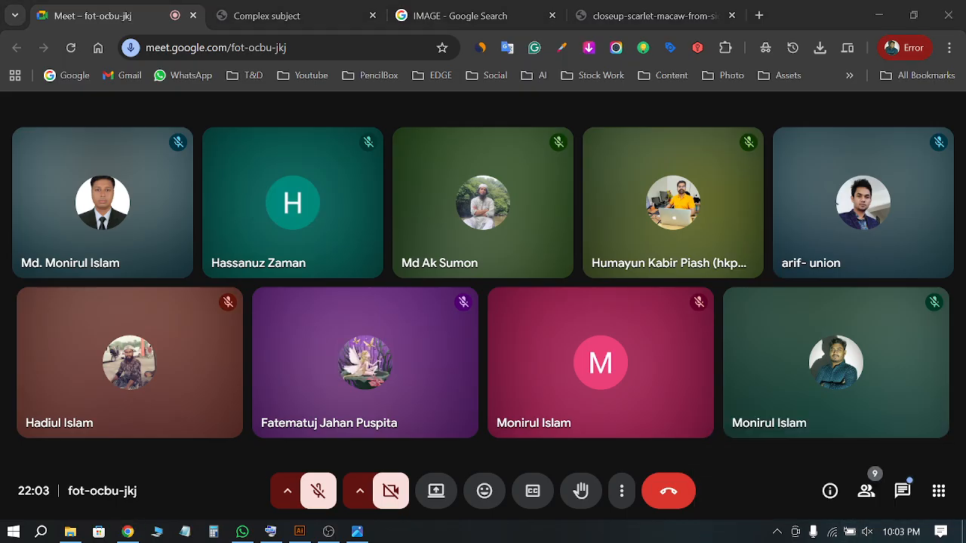
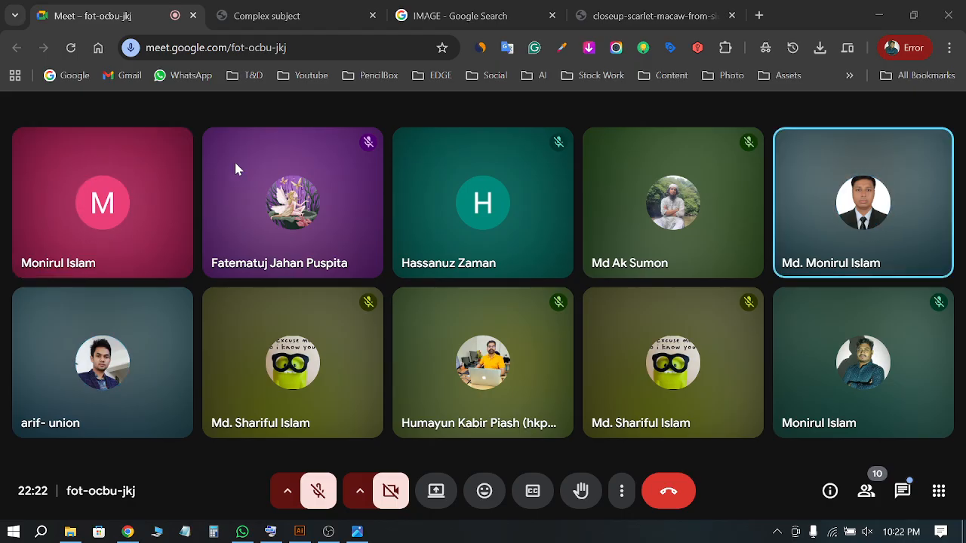
mouse_move(192, 166)
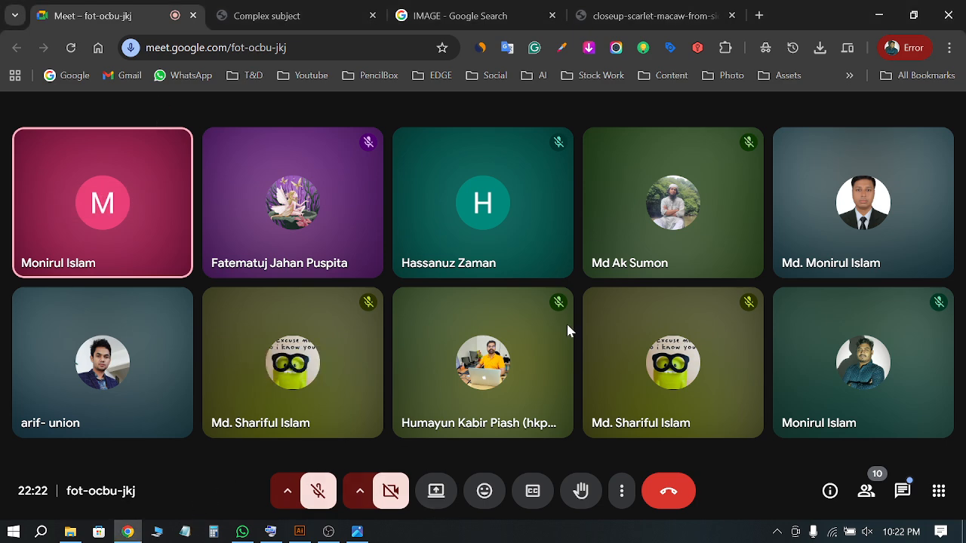
Switch to Illustrator, collapse the floating Gradient panel and activate the Eyedropper tool with nothing selected
mouse_move(472, 200)
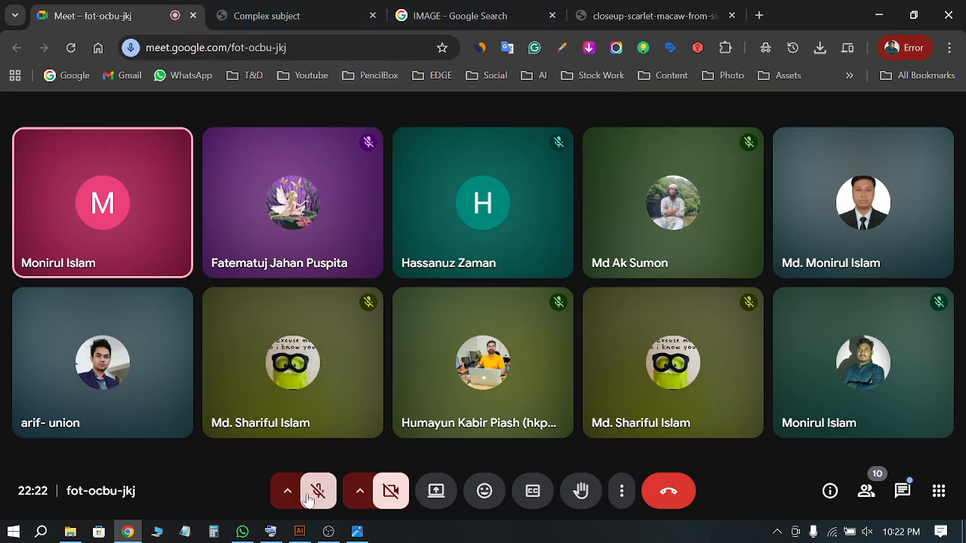
click(300, 532)
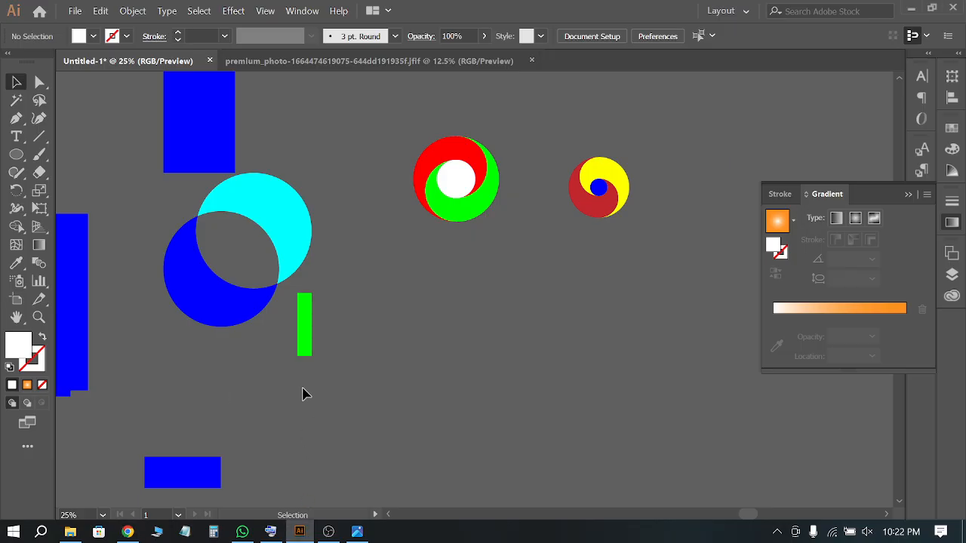
key(ctrl+minus)
key(ctrl+minus)
key(ctrl+minus)
key(ctrl+minus)
scroll(510, 350, down, 2)
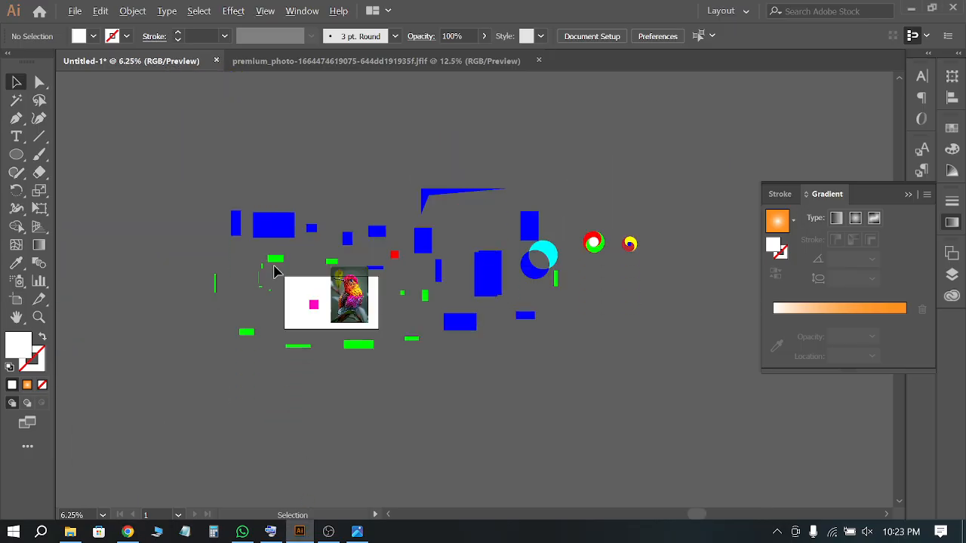
drag(593, 223, 192, 420)
scroll(321, 287, up, 1)
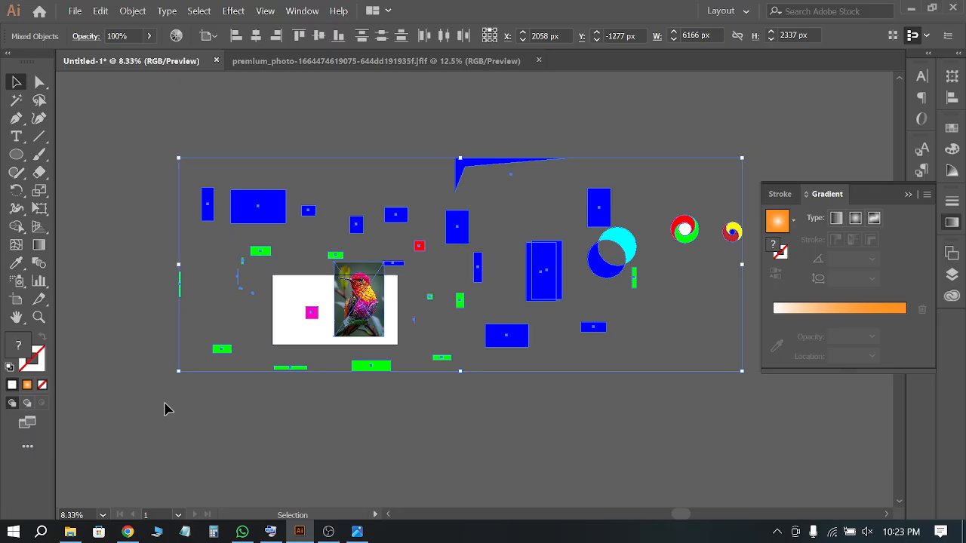
click(497, 435)
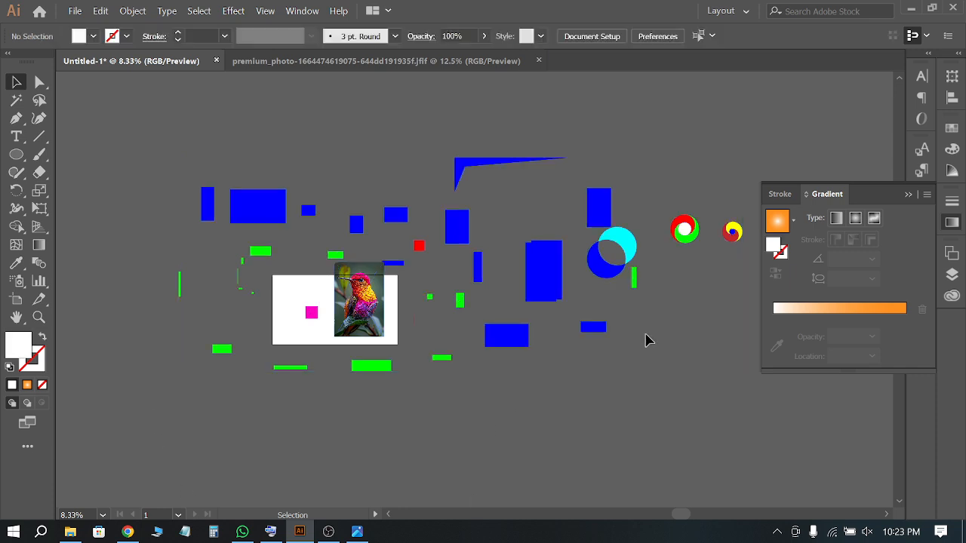
click(908, 194)
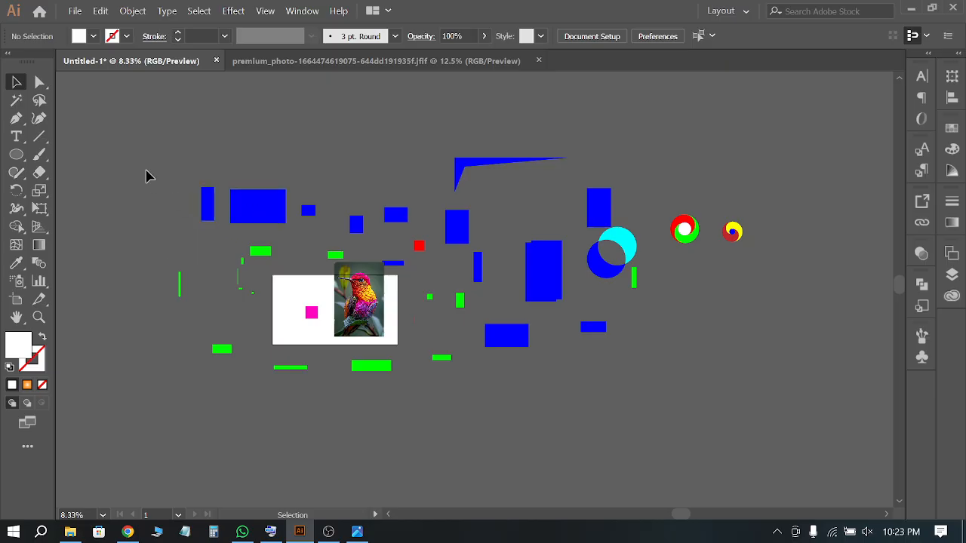
drag(774, 157, 633, 158)
click(18, 268)
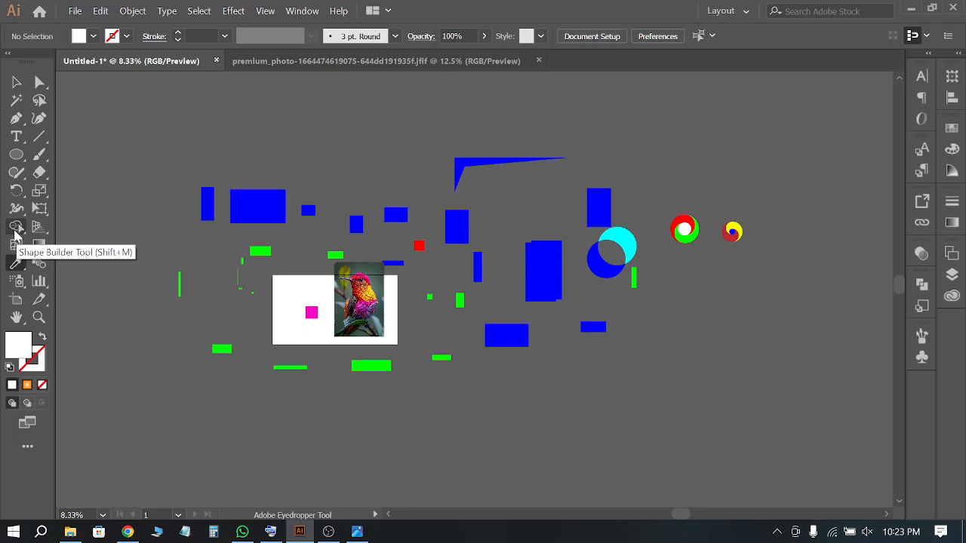
Switch to the Meet call in Chrome, present the entire screen and hide the sharing notice
click(127, 531)
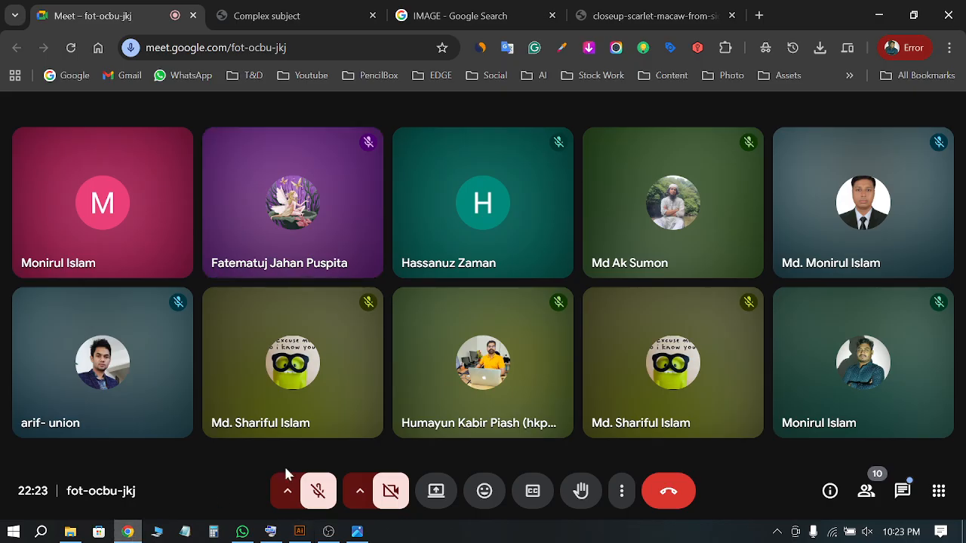
click(437, 491)
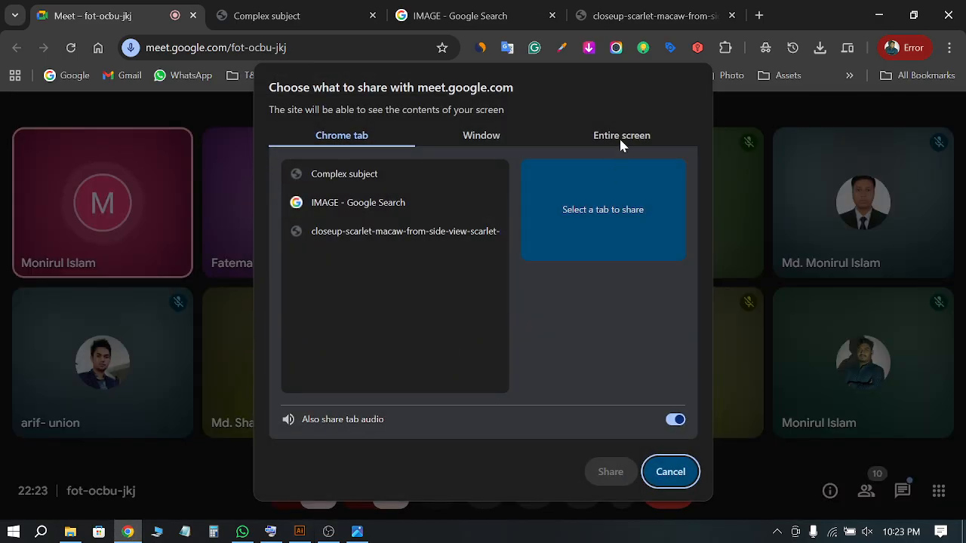
click(621, 138)
click(422, 302)
click(613, 471)
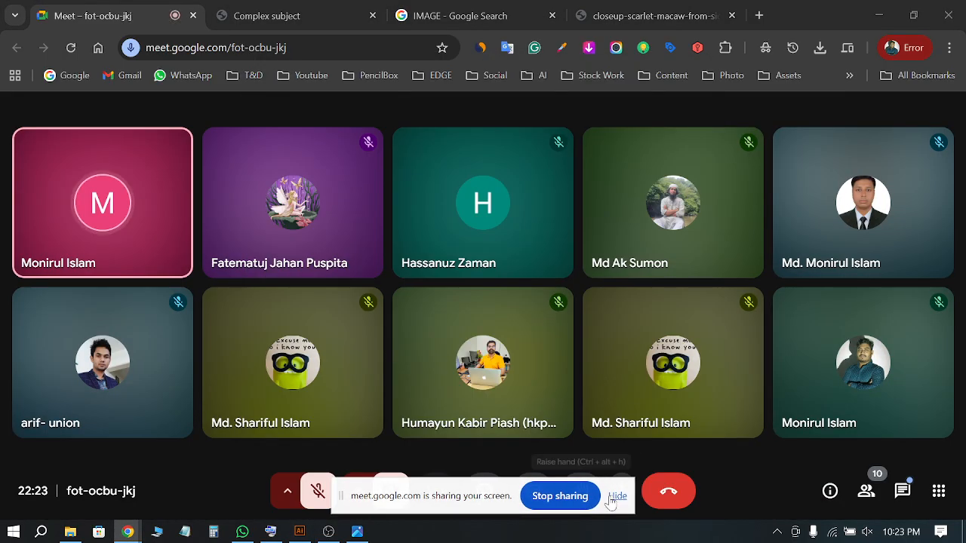
click(618, 495)
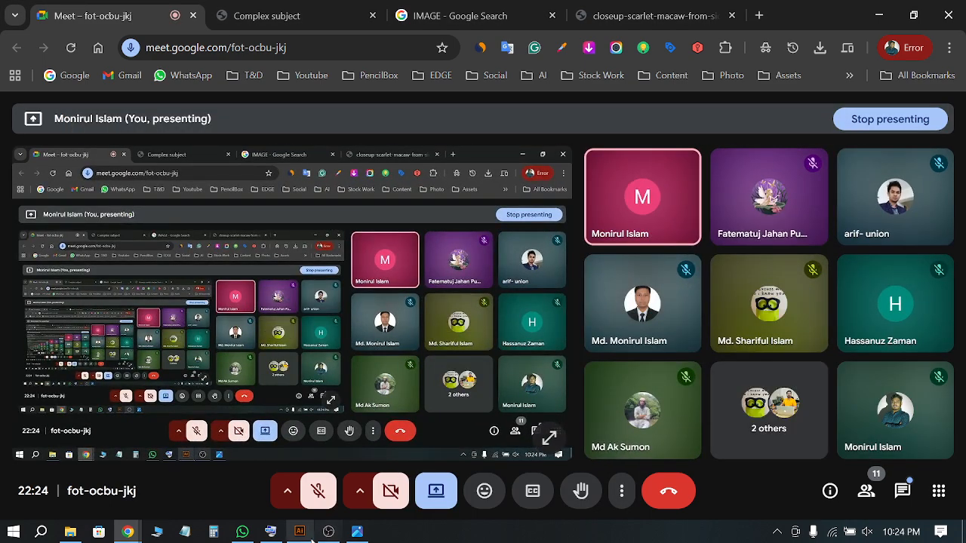
Switch to Illustrator and review the Eraser group, Magic Wand, Direct Selection, Eyedropper and Shape Builder tools
click(306, 534)
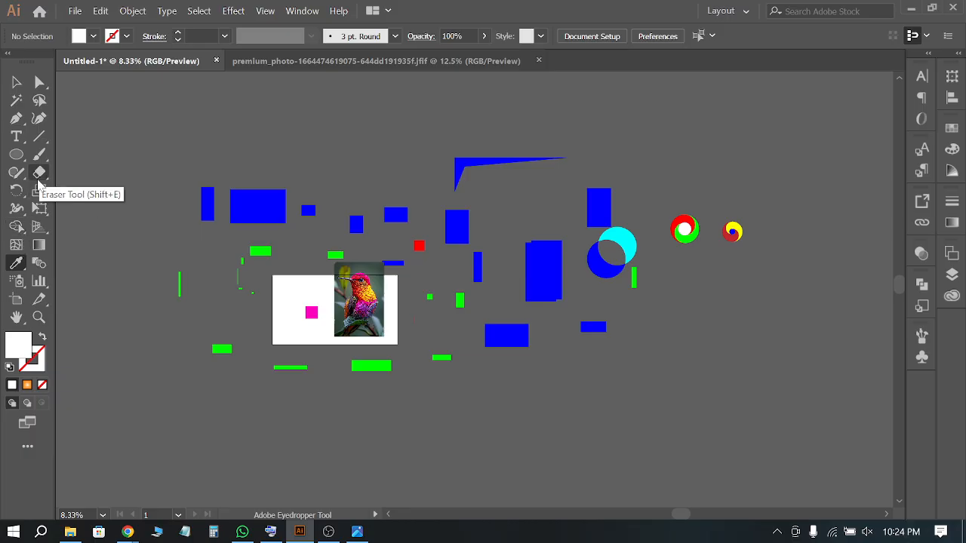
click(42, 177)
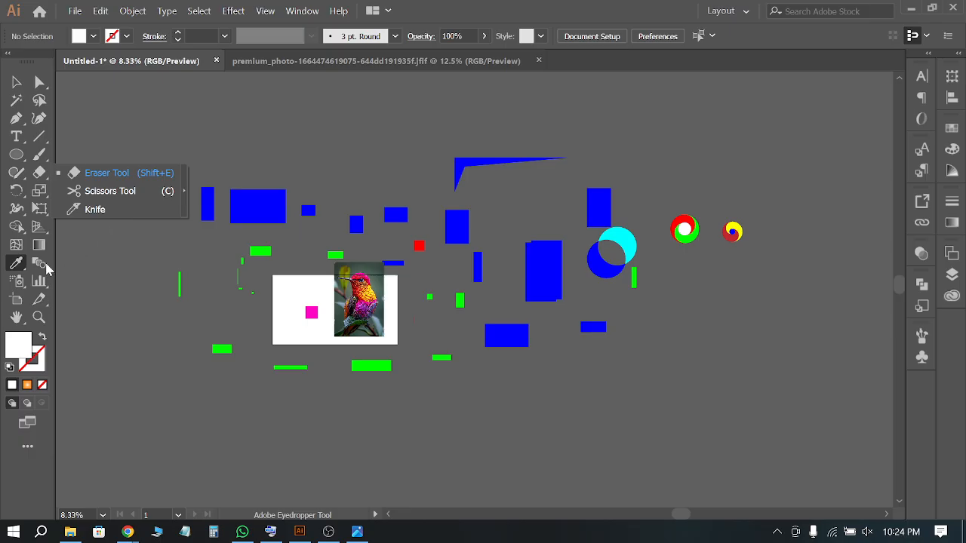
click(17, 228)
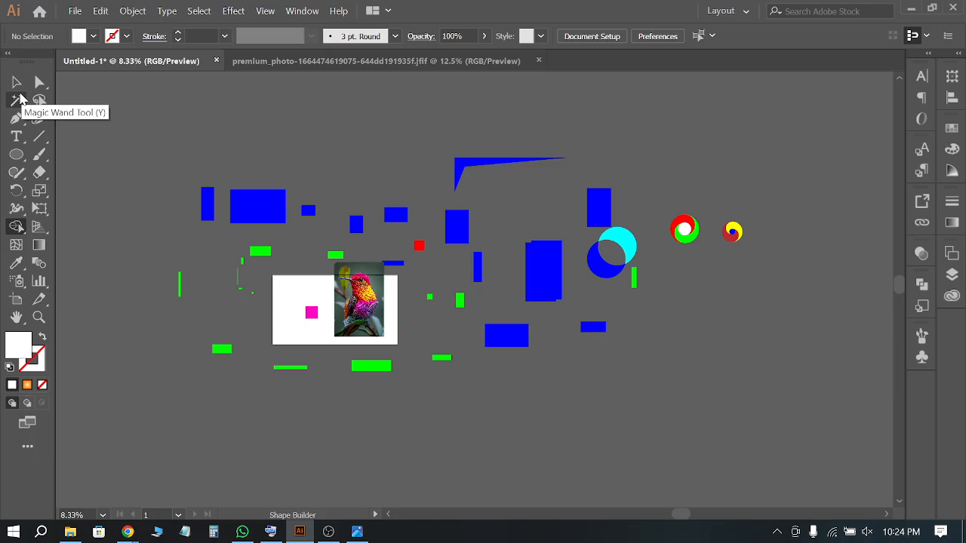
click(18, 99)
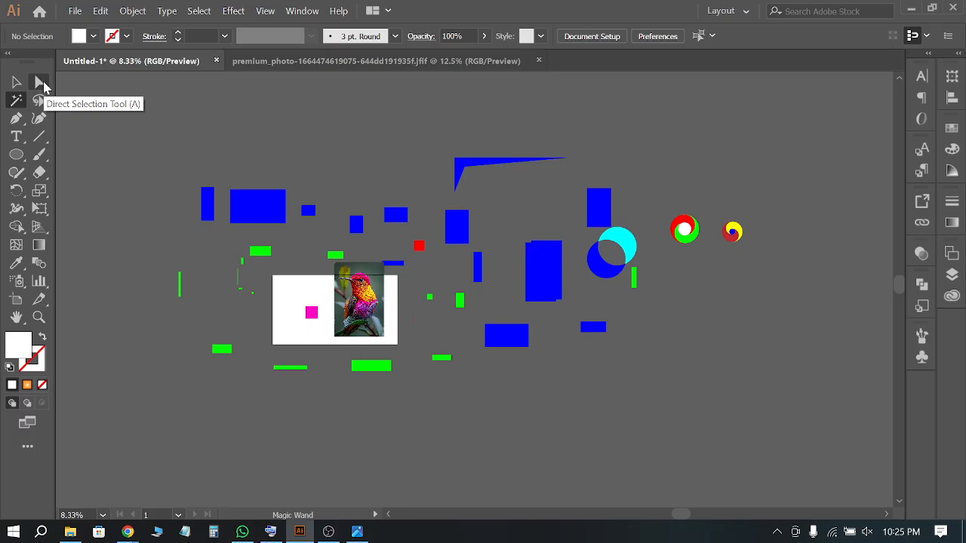
click(40, 83)
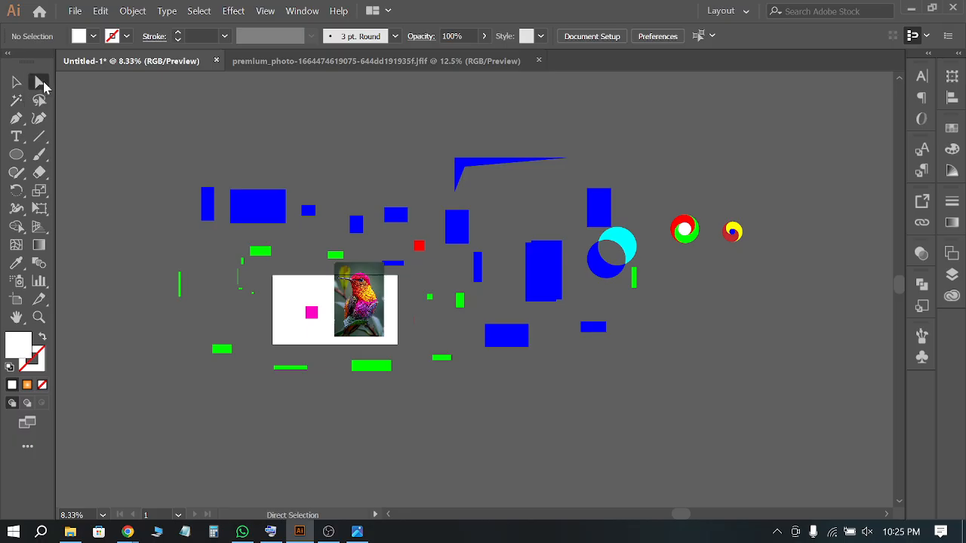
click(16, 263)
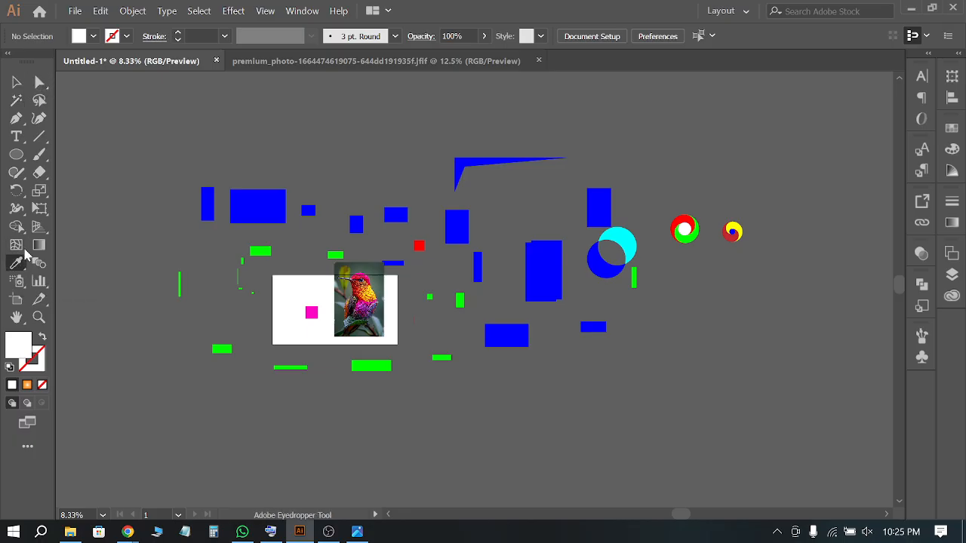
click(16, 227)
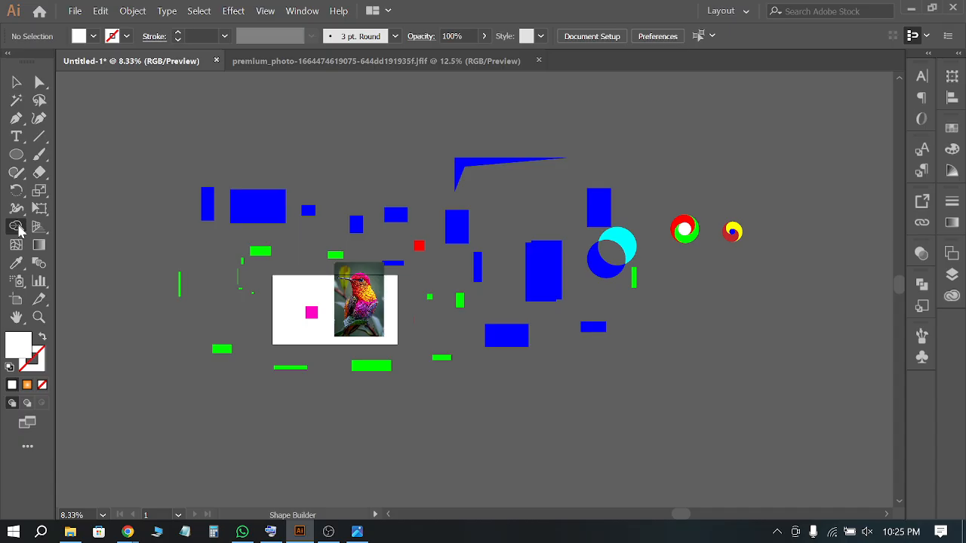
click(17, 226)
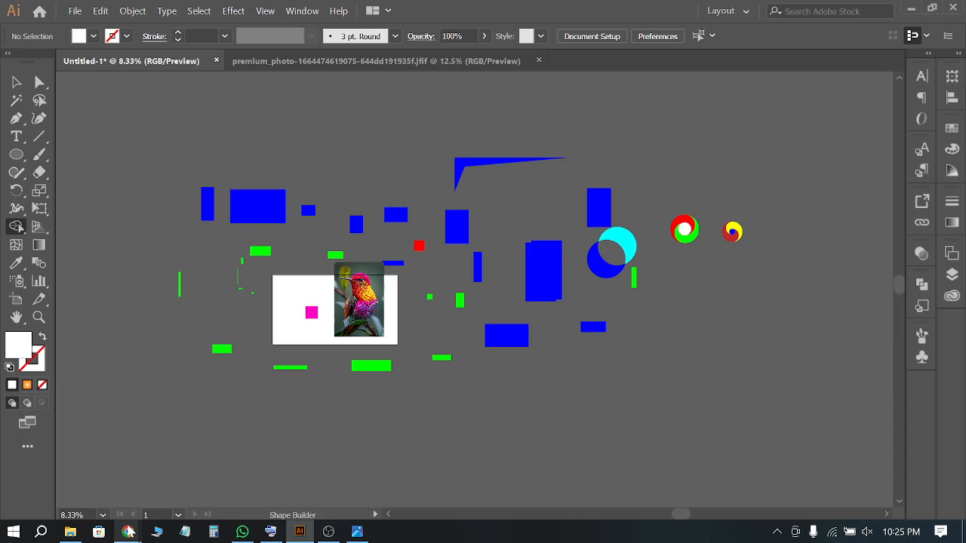
Delete the bird photo and all practice shapes around the artboard, keeping only the two circular swirl designs
key(v)
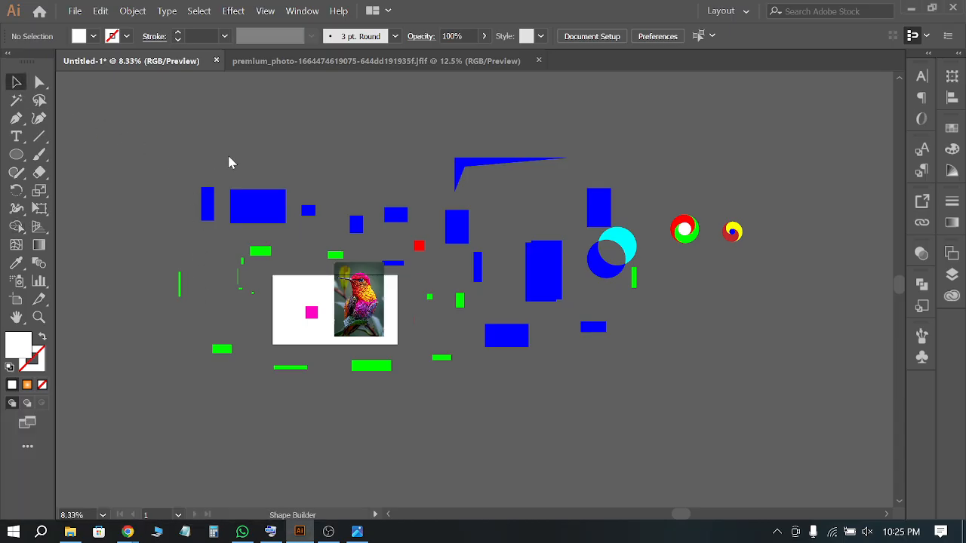
drag(763, 460, 644, 428)
key(Delete)
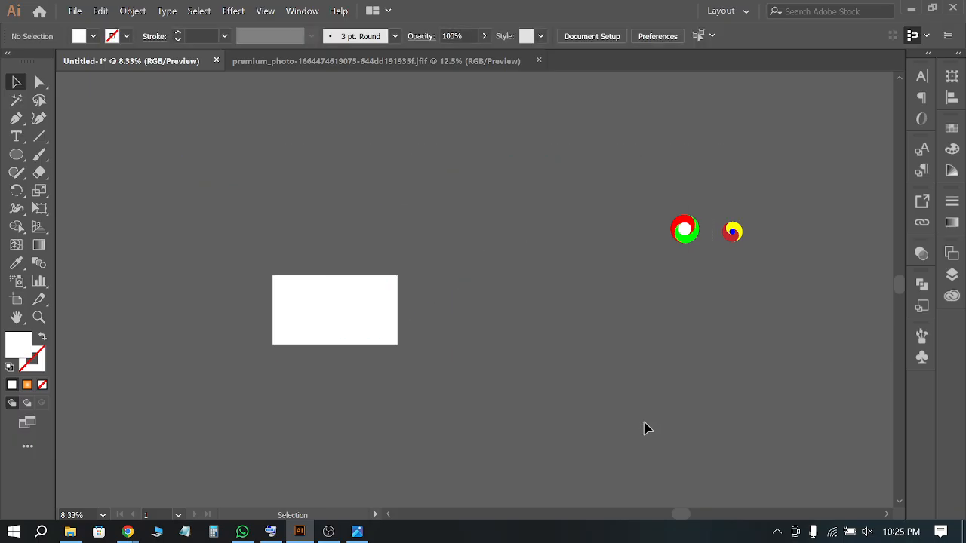
Move the two circular swirl designs together to just above the artboard and deselect them
drag(806, 178, 687, 278)
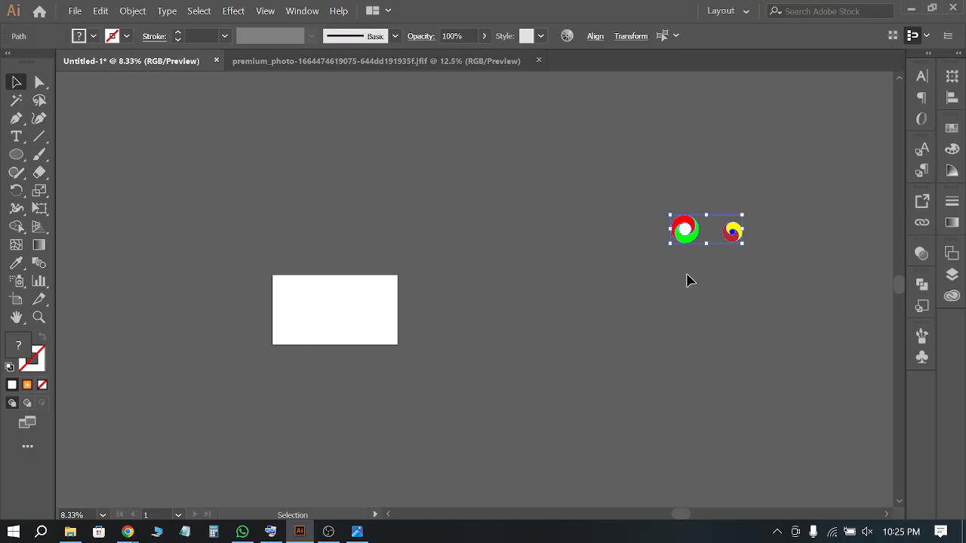
drag(684, 231, 352, 263)
scroll(320, 352, up, 1)
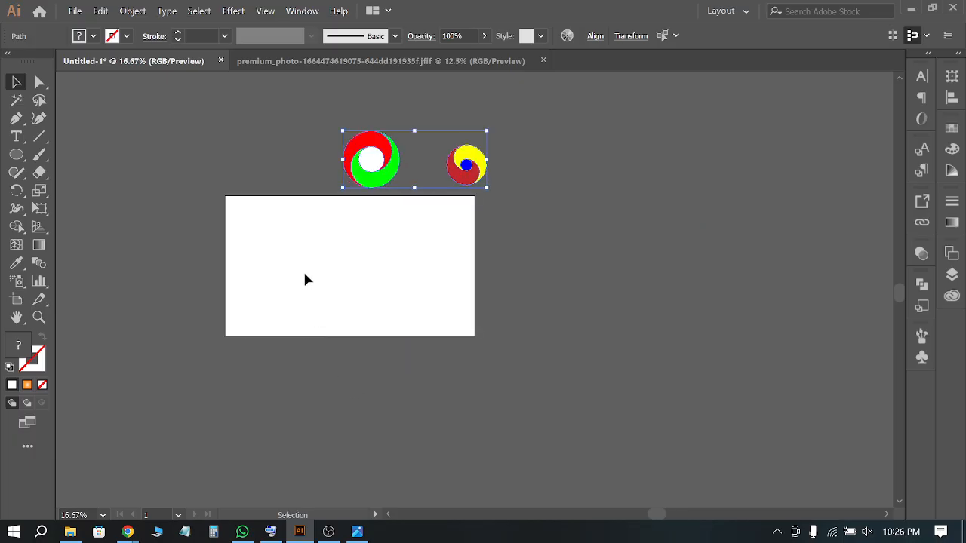
scroll(302, 272, up, 1)
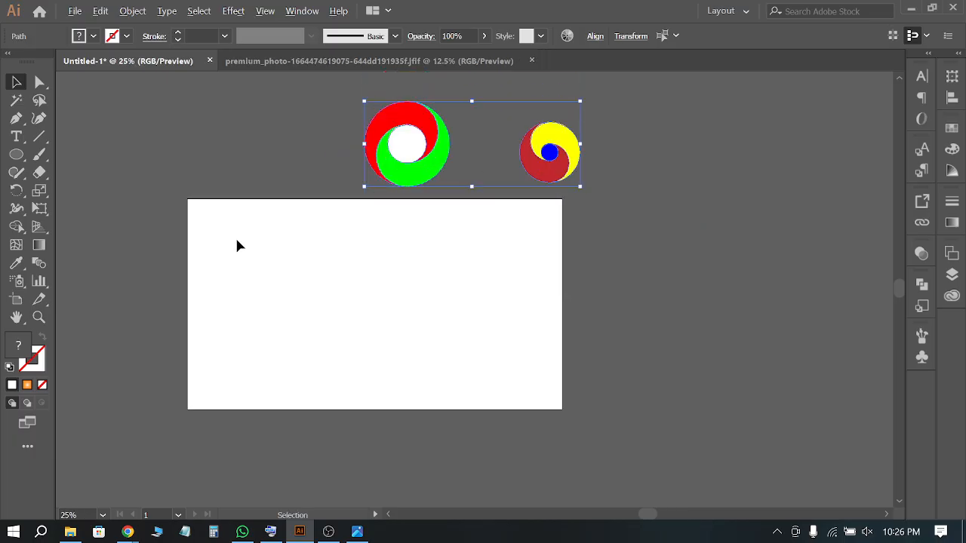
scroll(237, 245, up, 1)
scroll(334, 231, down, 1)
click(607, 283)
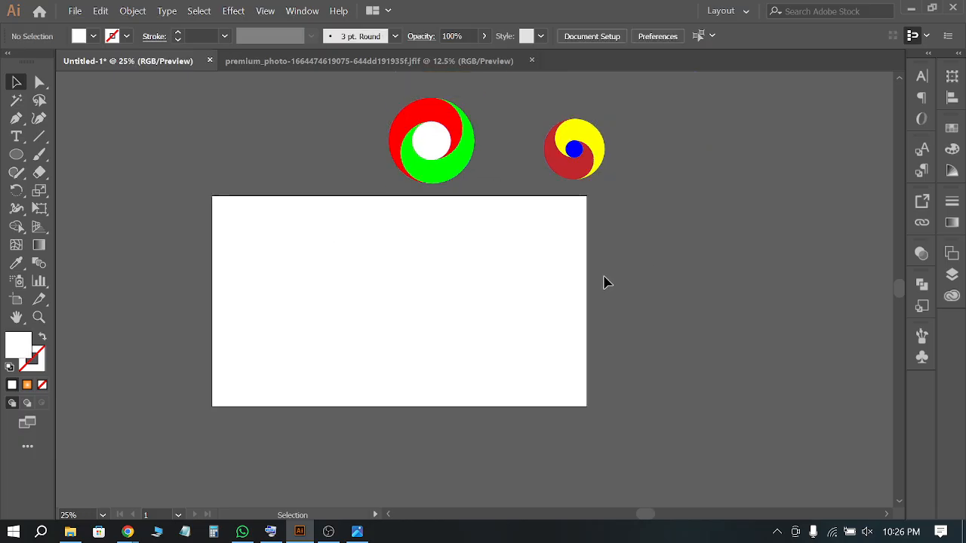
mouse_move(124, 528)
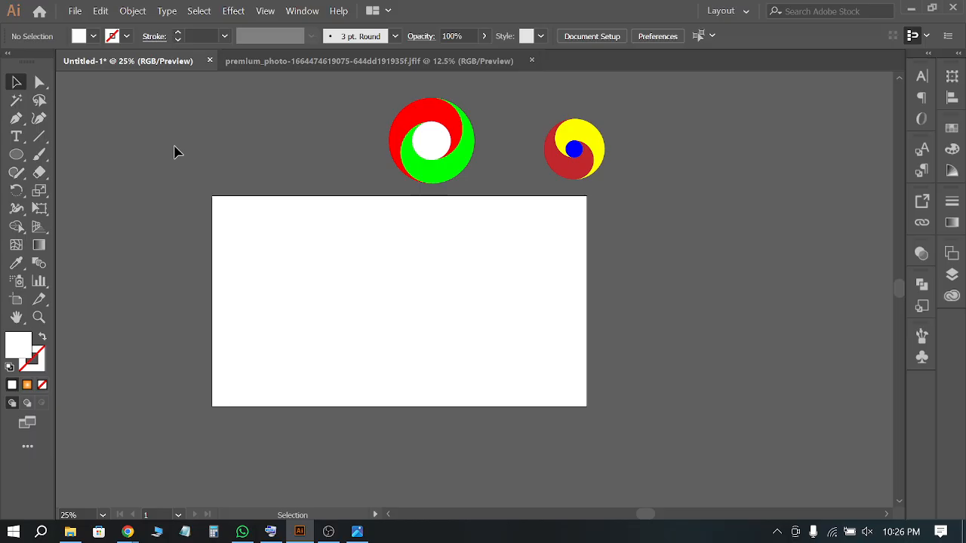
scroll(260, 127, down, 1)
scroll(289, 123, up, 1)
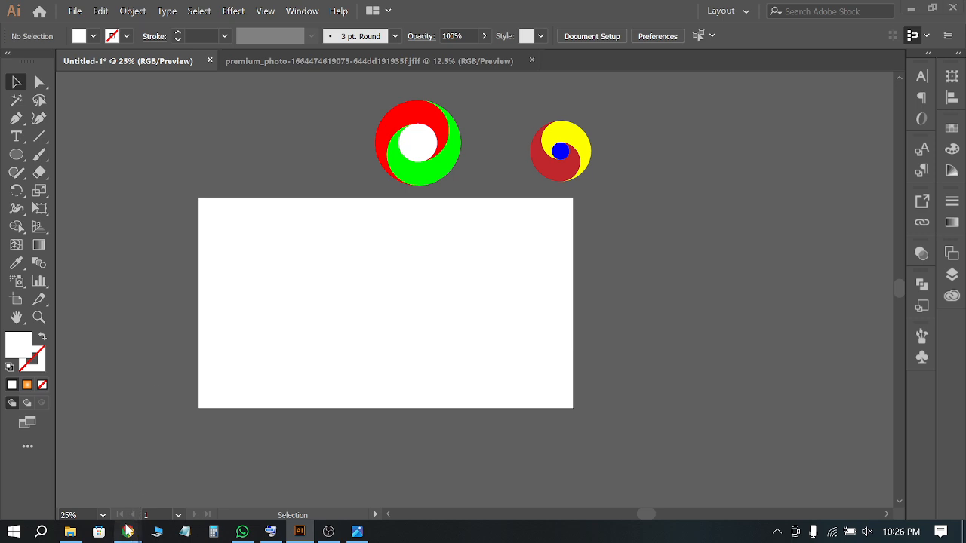
Switch to Chrome, search Google in a new tab for "basic shape bulding design" and browse the image results
click(83, 483)
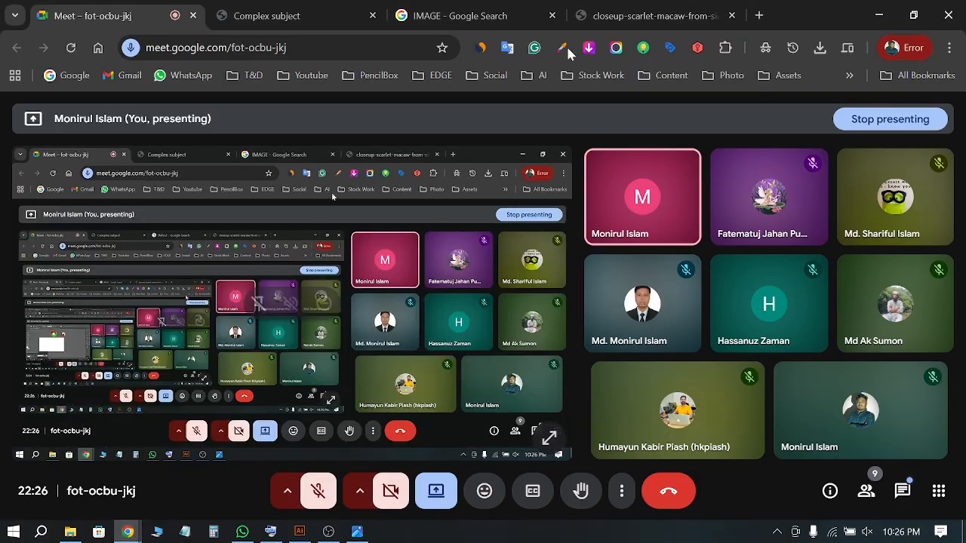
click(759, 15)
click(313, 50)
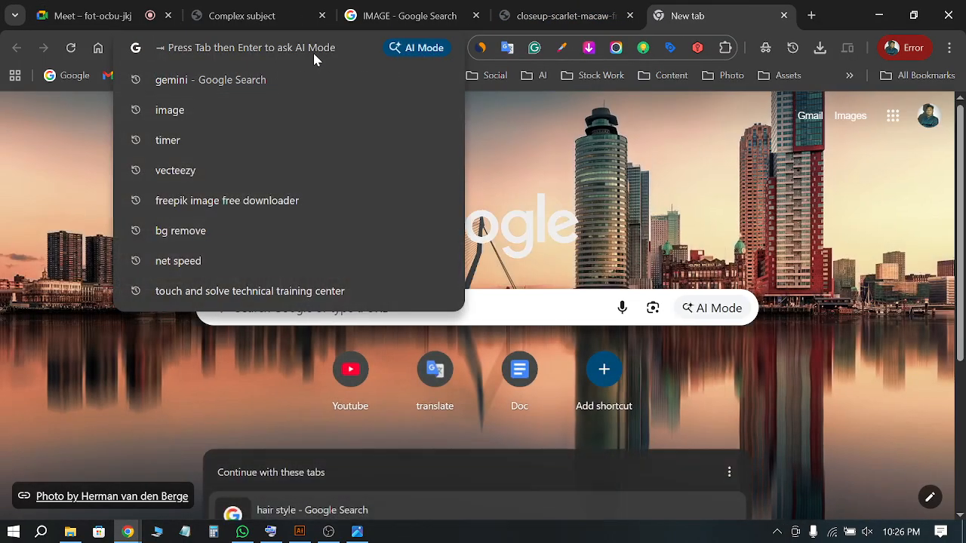
text(basic s)
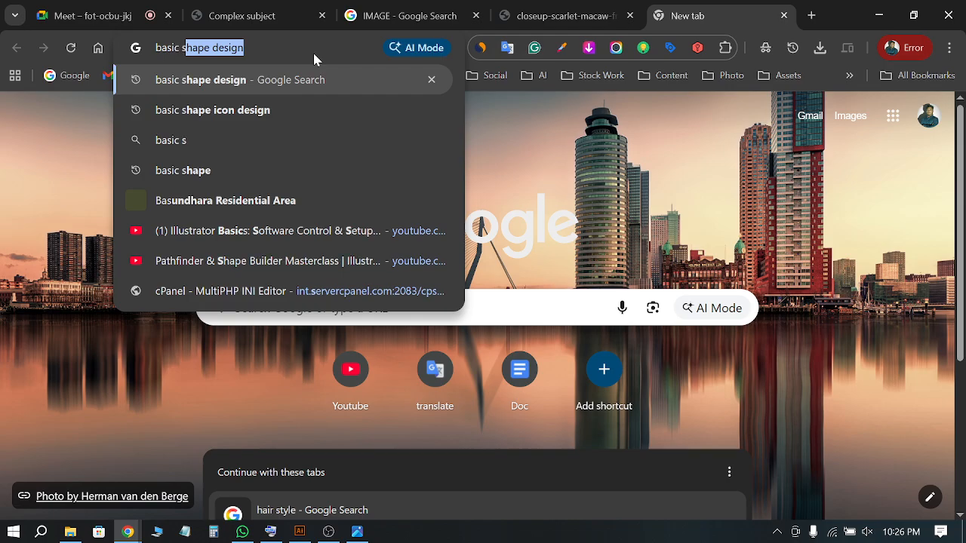
text(hape bul)
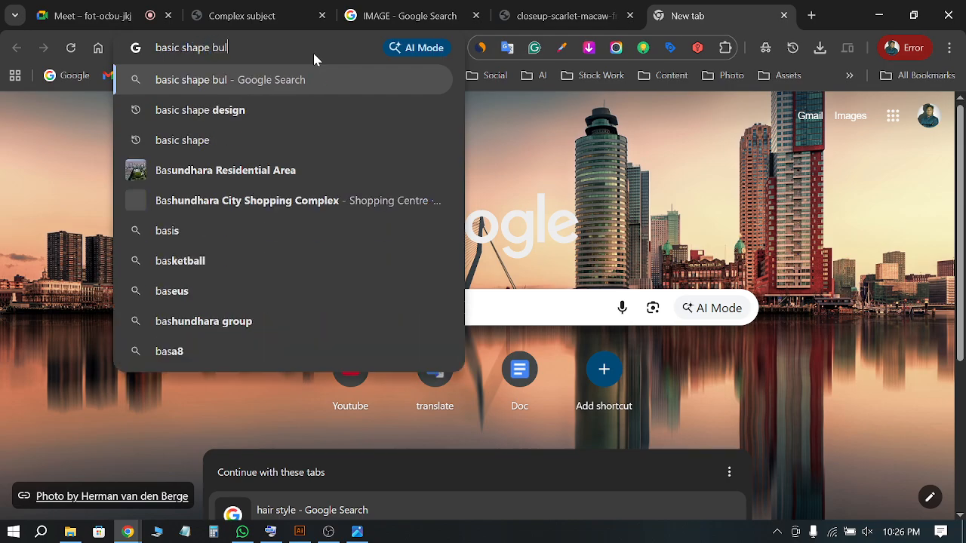
text(ding )
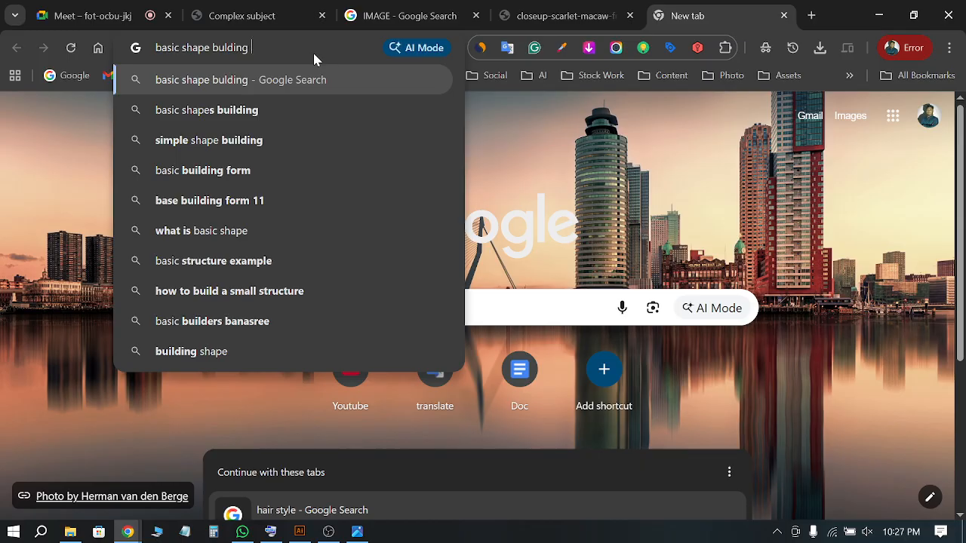
text(design)
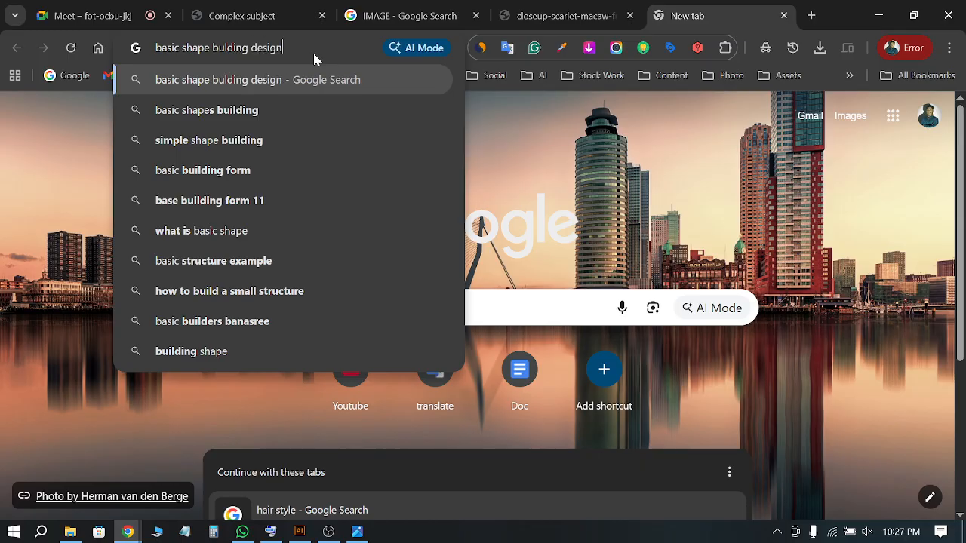
key(Return)
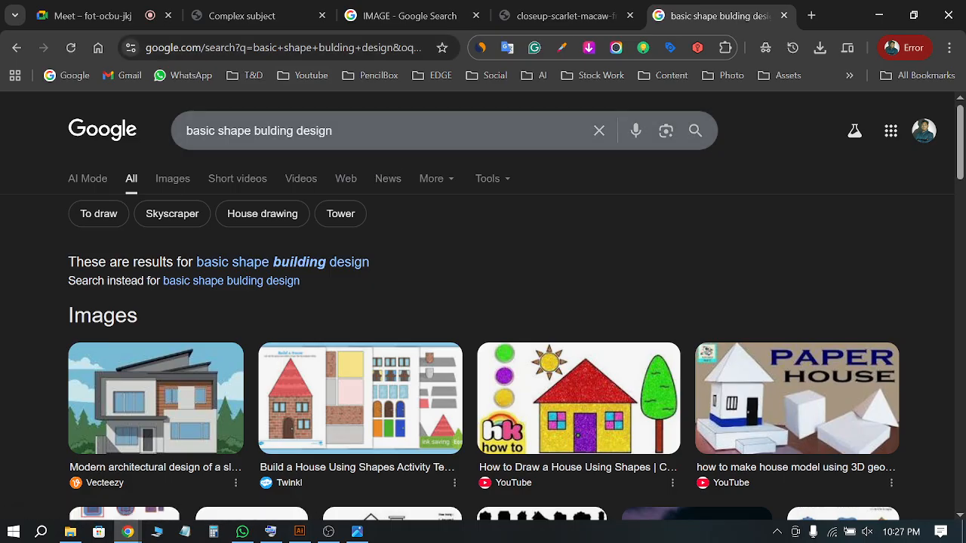
scroll(483, 302, down, 1)
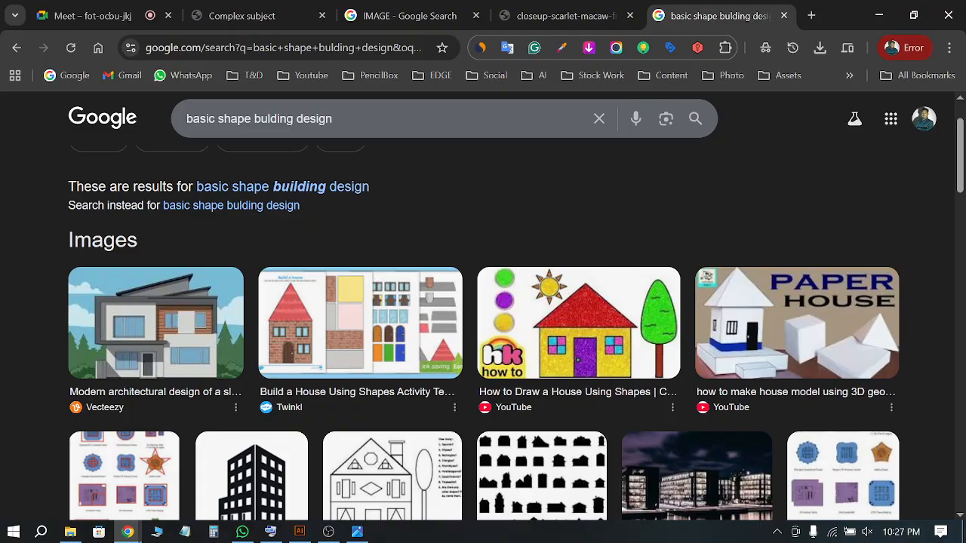
Search for the corrected "basic shape building design" and examine the image results for a building made of simple shapes
scroll(504, 241, down, 2)
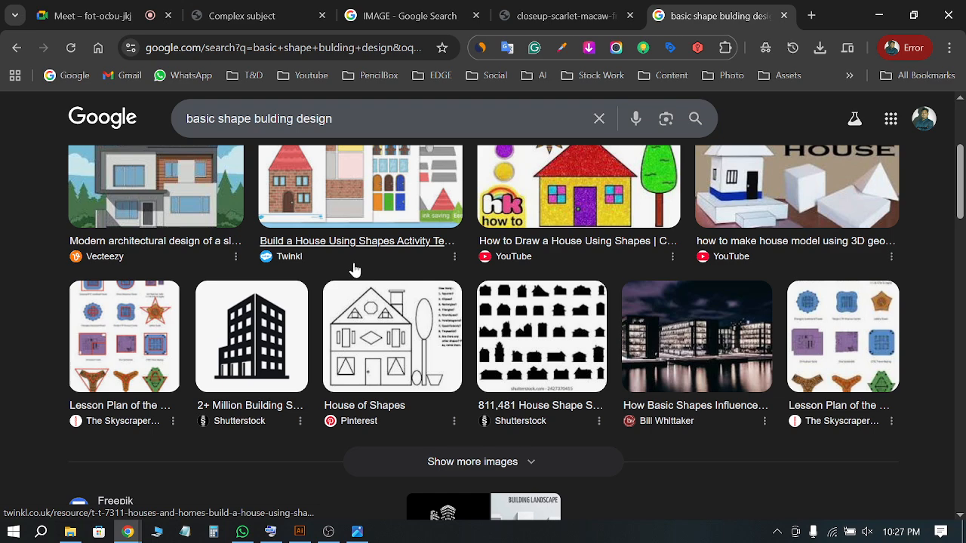
scroll(313, 279, up, 3)
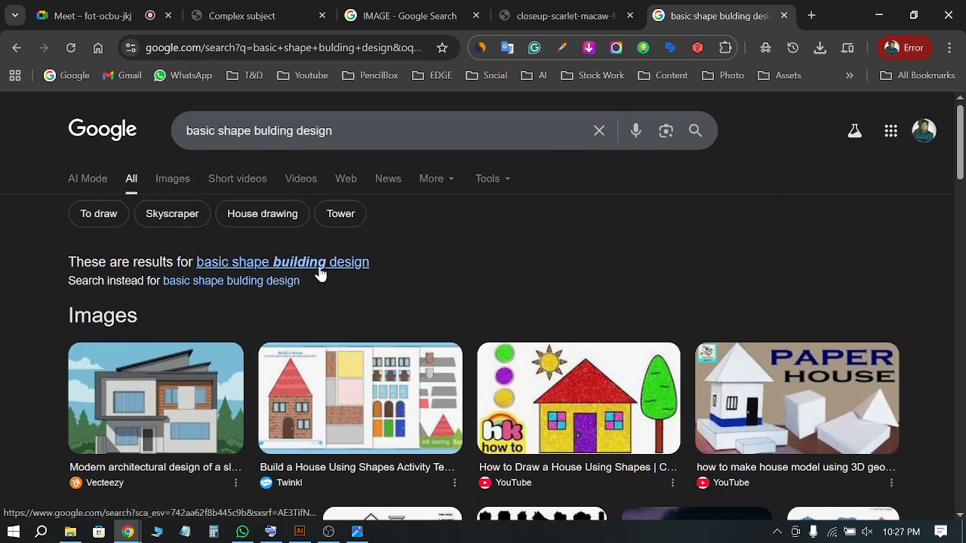
click(315, 264)
click(173, 186)
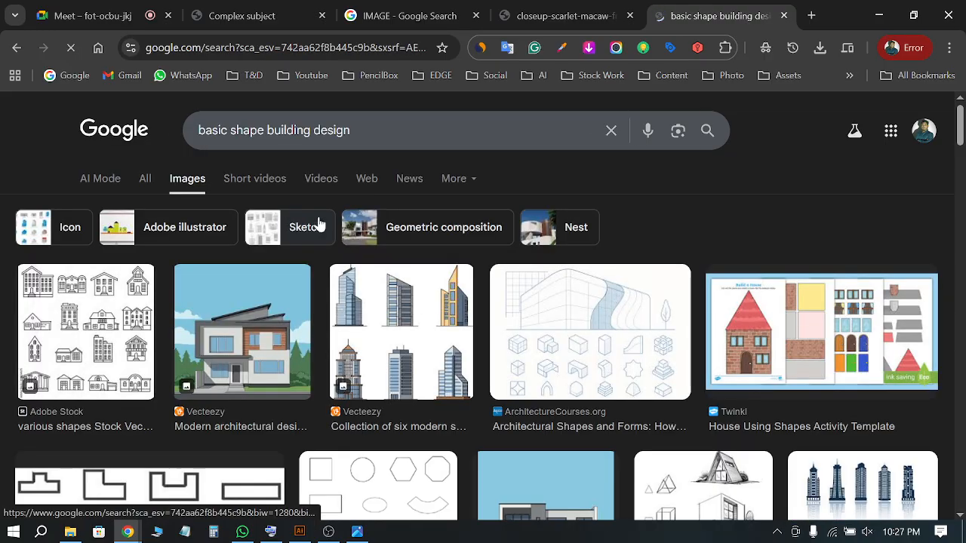
scroll(319, 225, down, 6)
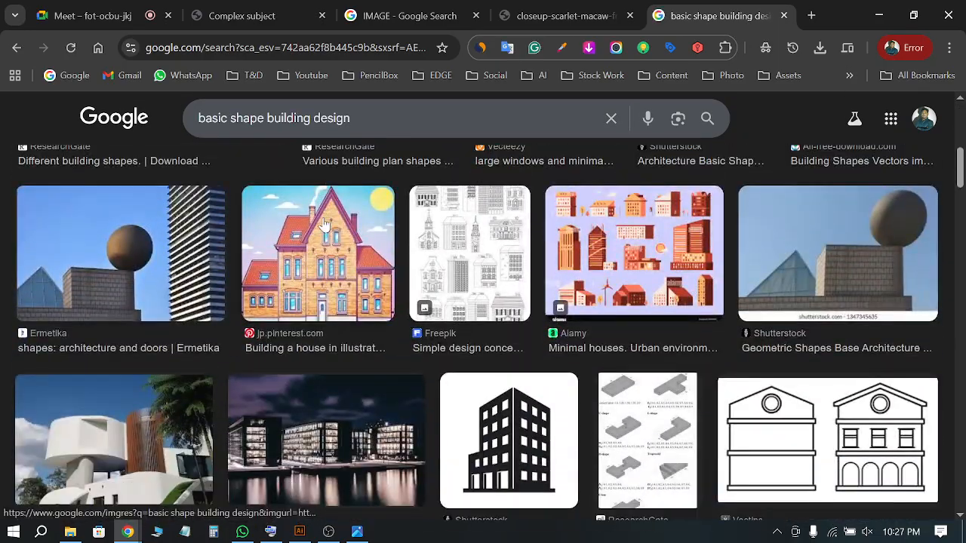
scroll(323, 222, down, 10)
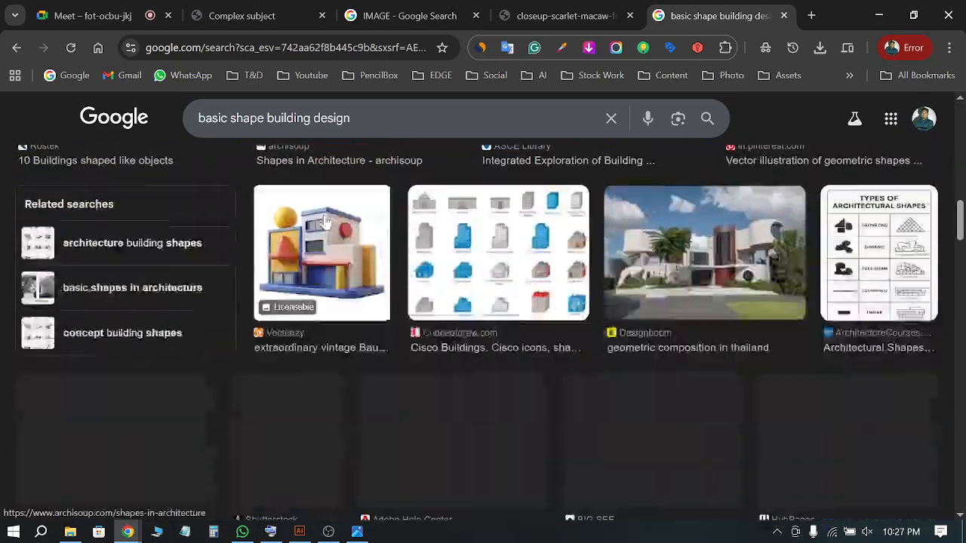
scroll(324, 221, down, 2)
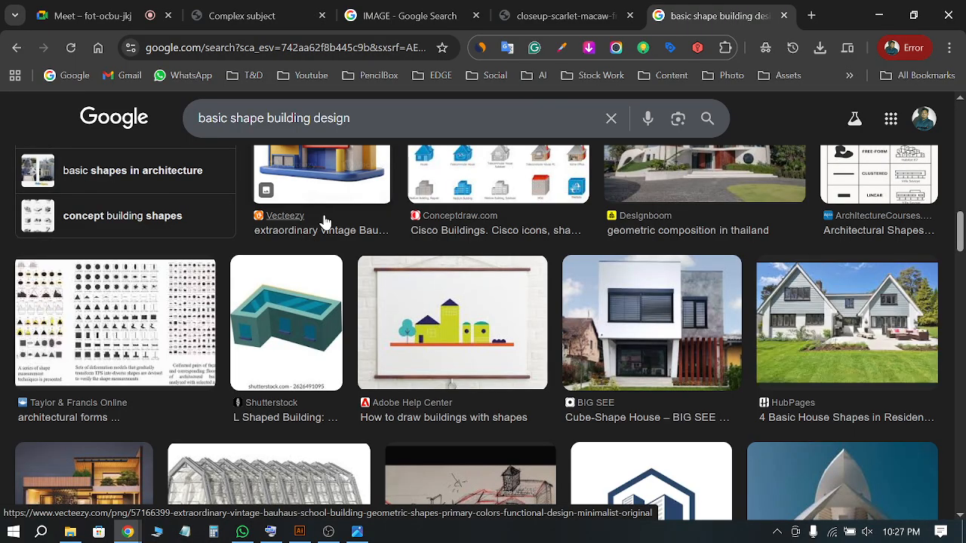
scroll(325, 220, down, 4)
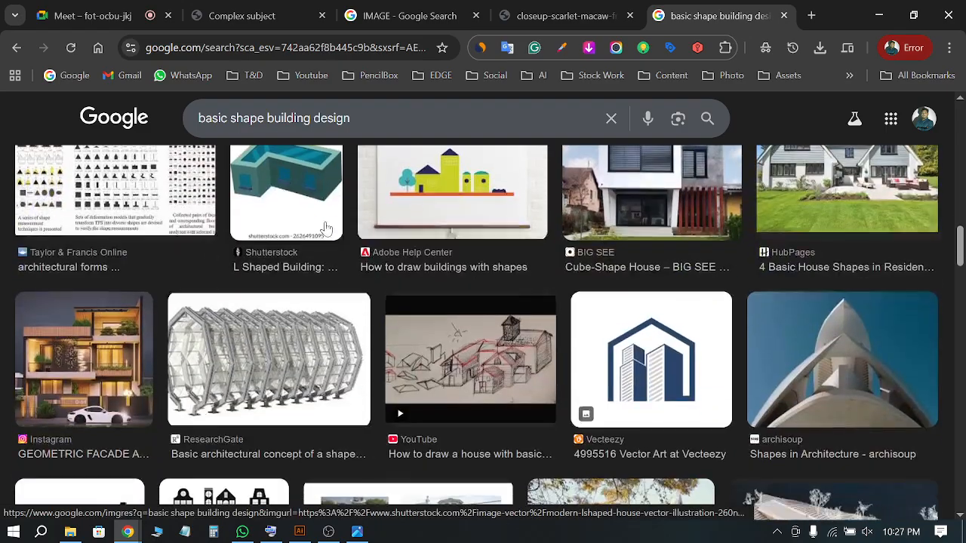
scroll(325, 228, down, 5)
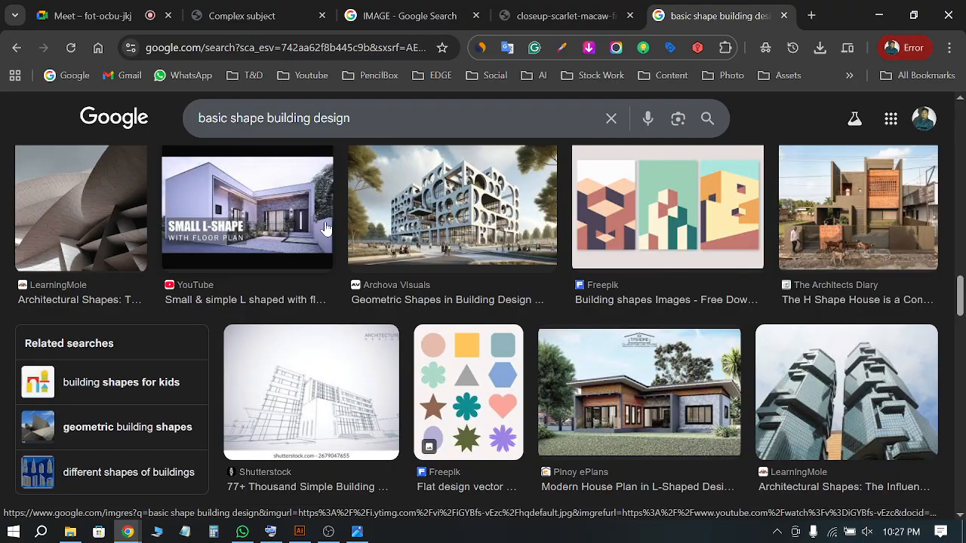
scroll(325, 228, down, 8)
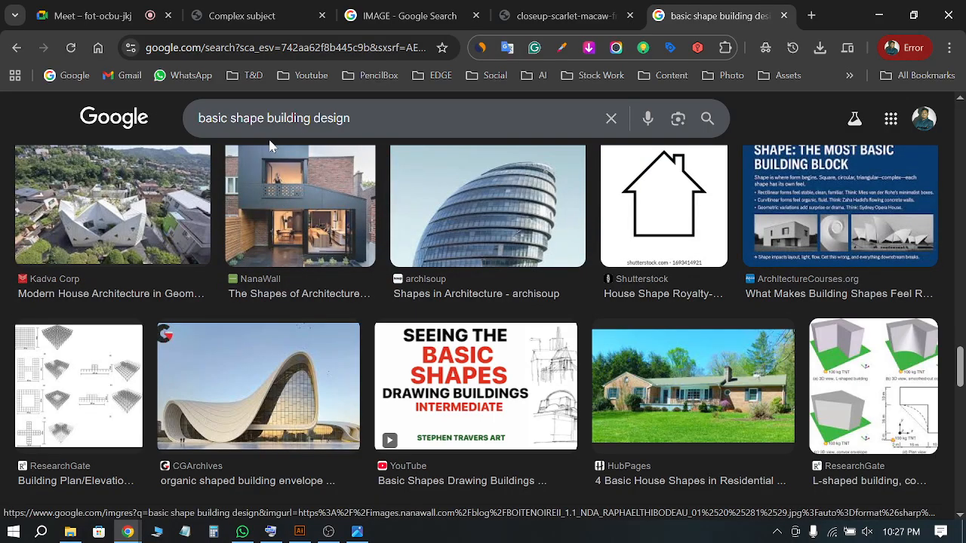
Change the image search to "basic shape design" by removing the word "building"
double_click(288, 118)
key(BackSpace)
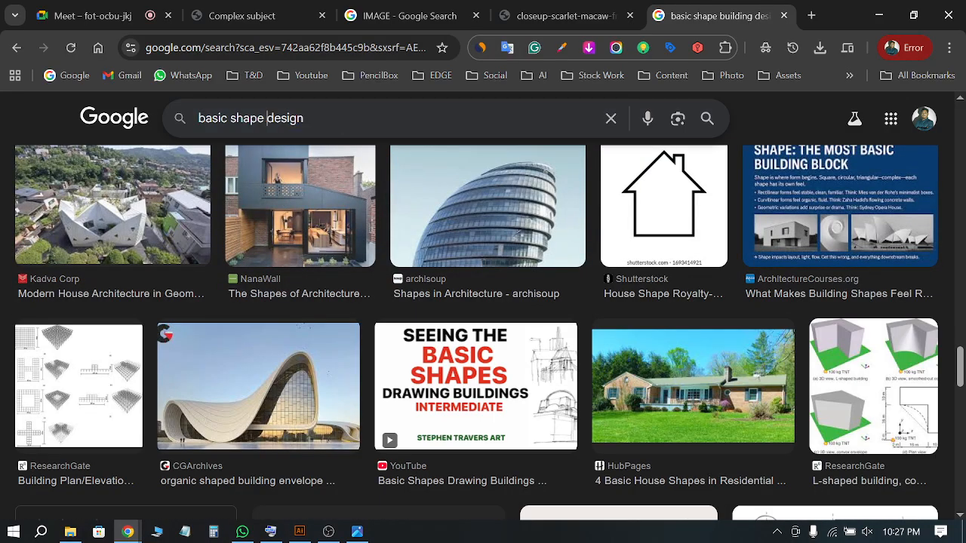
key(Return)
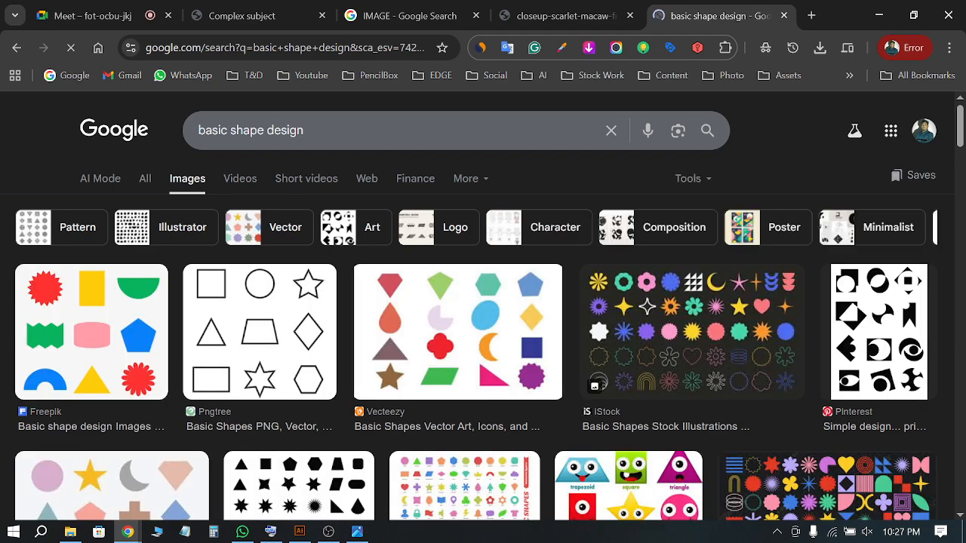
Find the Adobe Stock image of black 2D shapes and save it to Downloads as images.png
scroll(442, 269, down, 2)
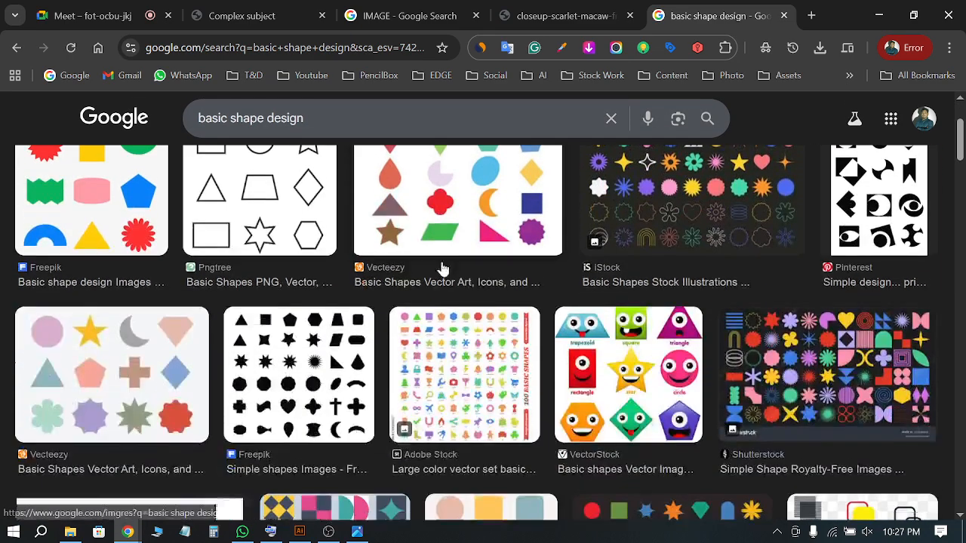
scroll(438, 280, down, 1)
scroll(438, 280, down, 5)
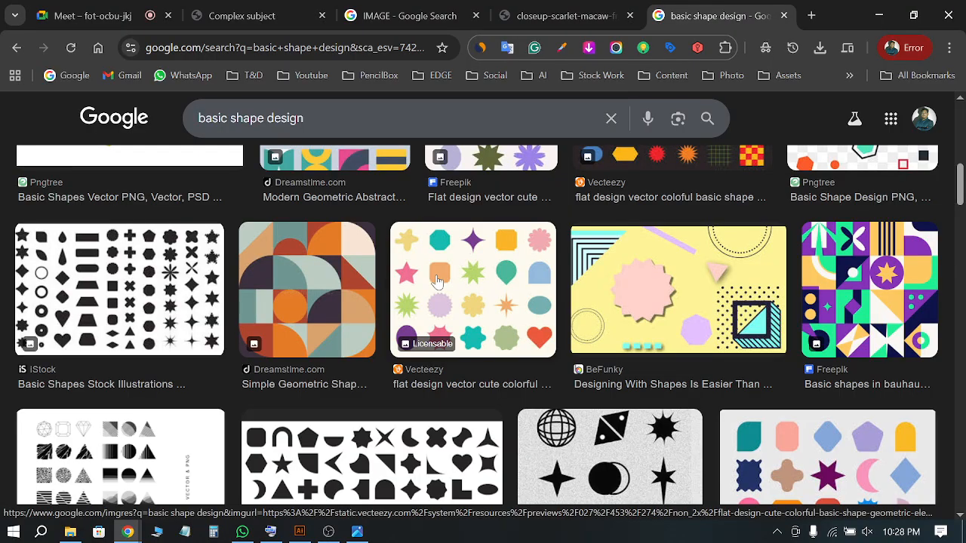
scroll(437, 281, down, 3)
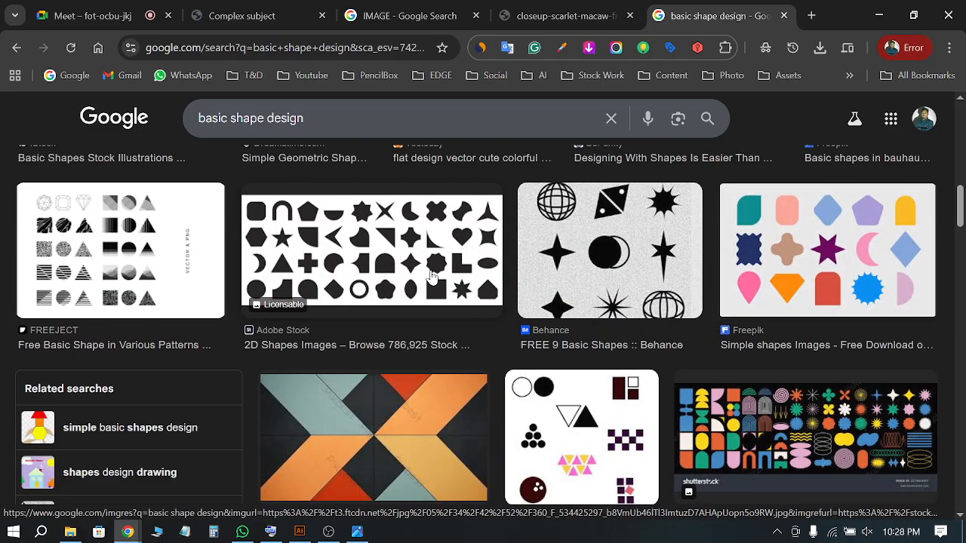
scroll(432, 276, up, 3)
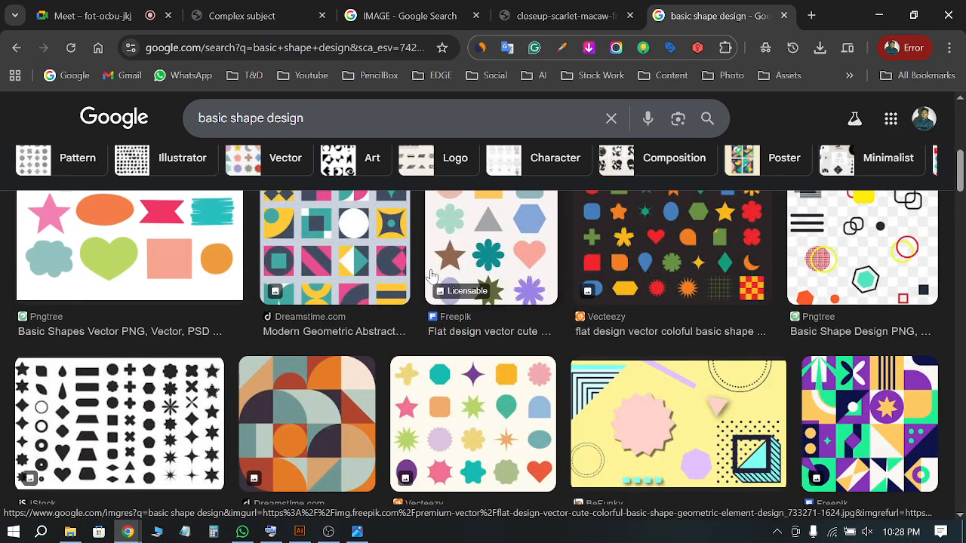
scroll(432, 277, down, 4)
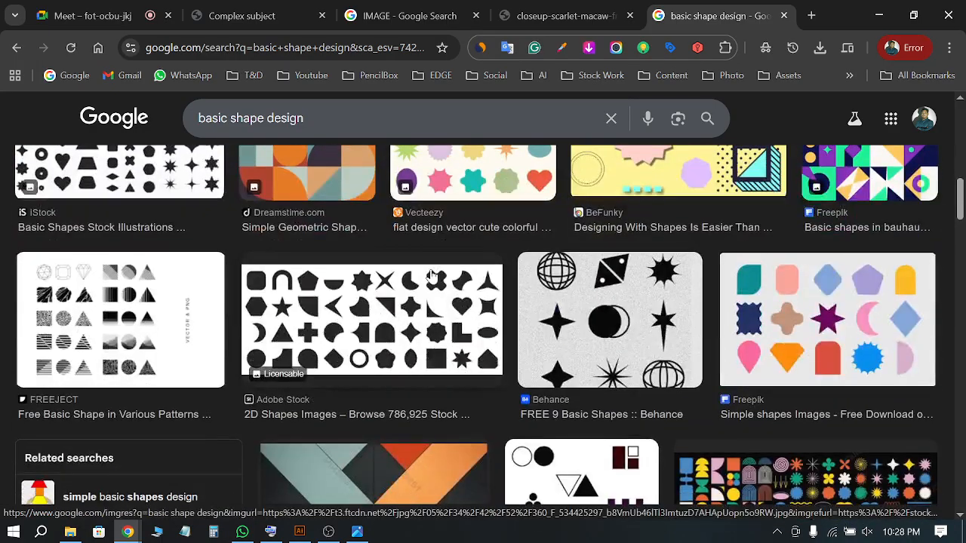
click(434, 311)
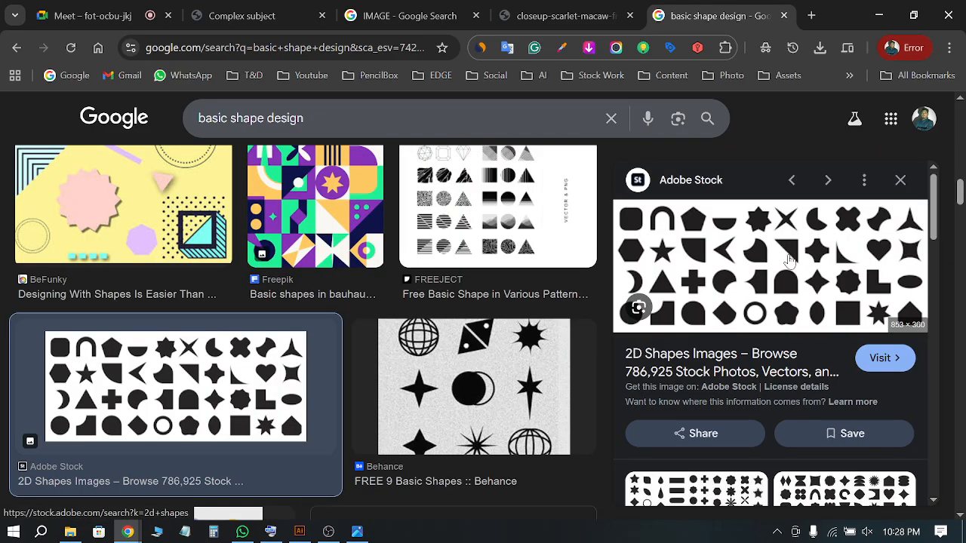
right_click(803, 253)
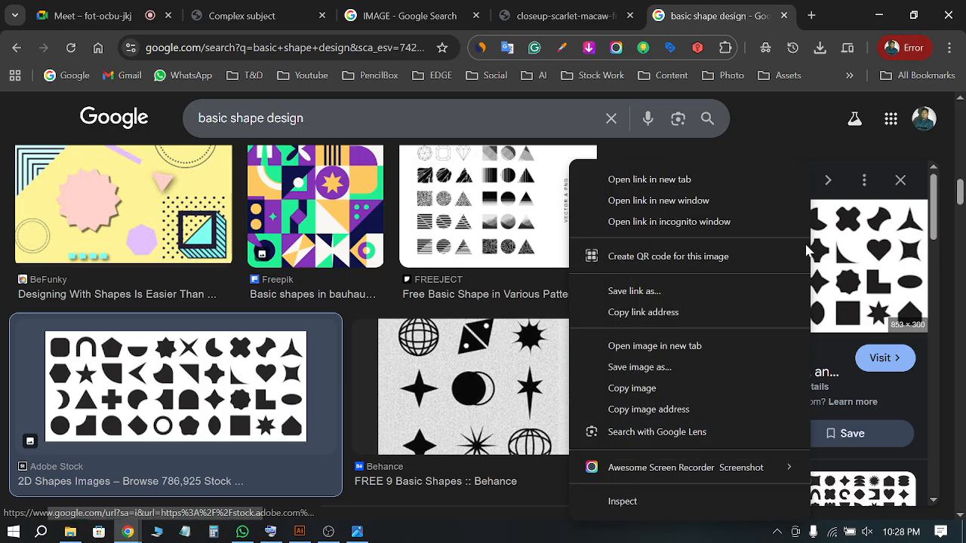
click(655, 372)
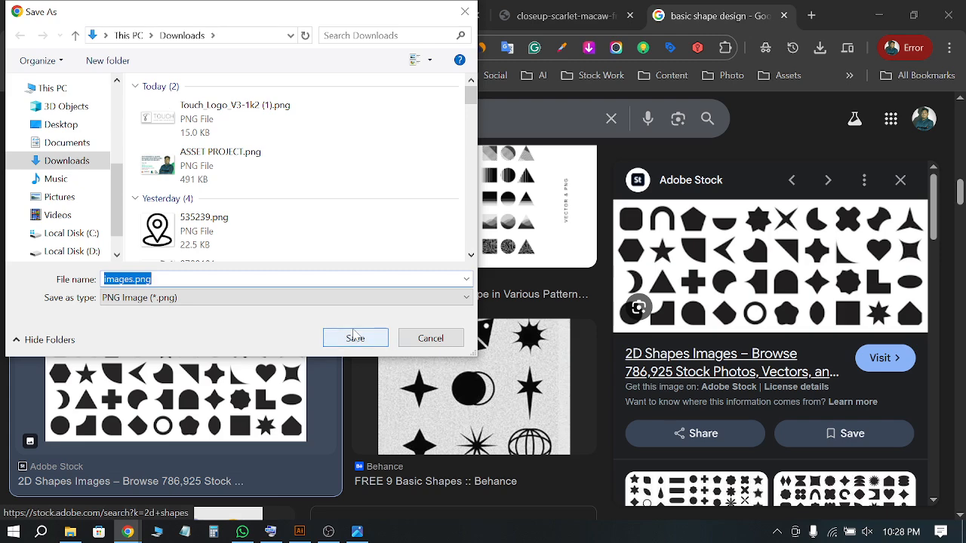
click(354, 339)
Examine more basic shape results and the related images for a pattern built from simple geometric shapes
scroll(835, 323, down, 2)
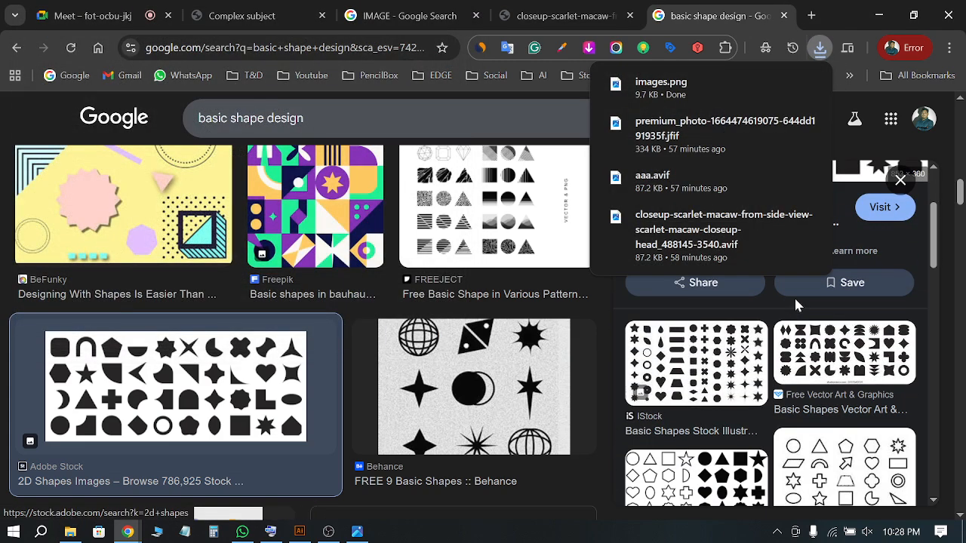
scroll(529, 363, down, 6)
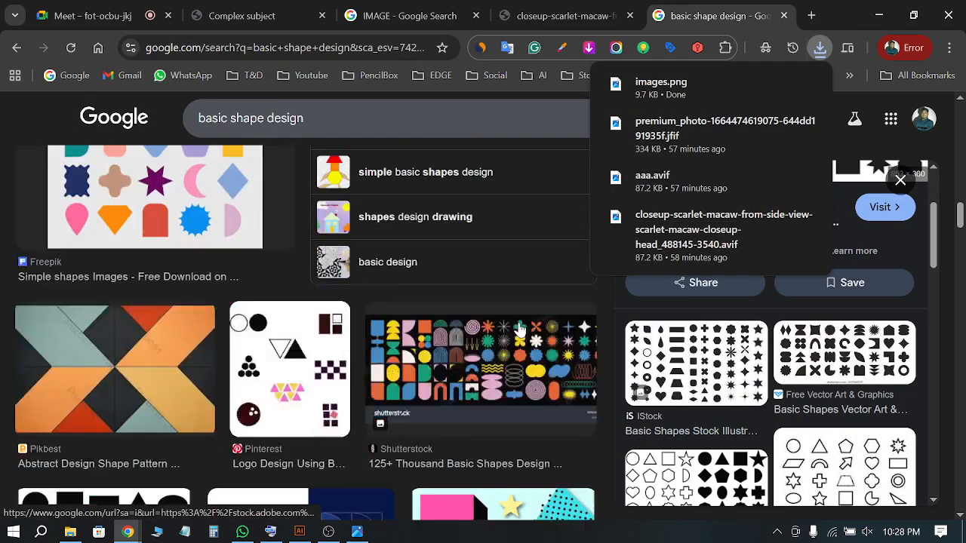
scroll(518, 330, down, 10)
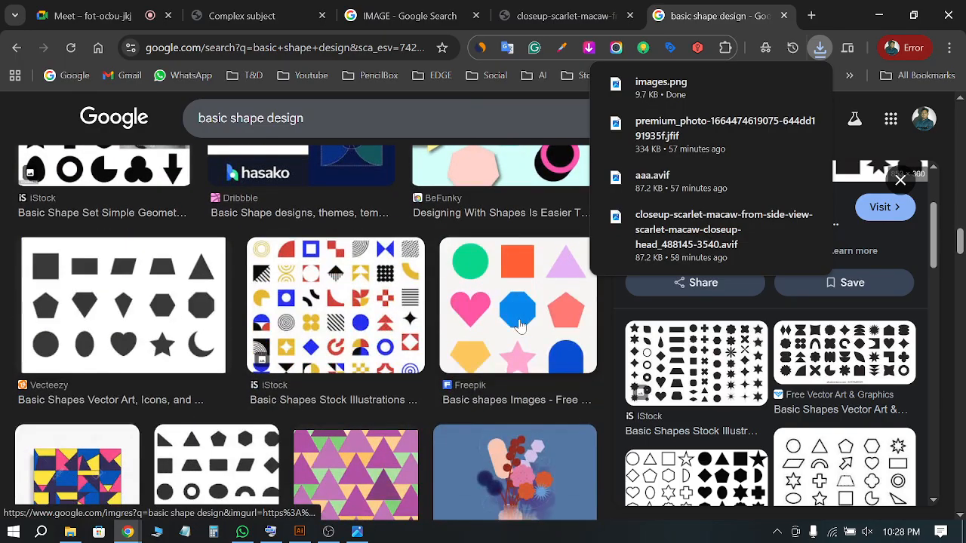
scroll(519, 326, down, 4)
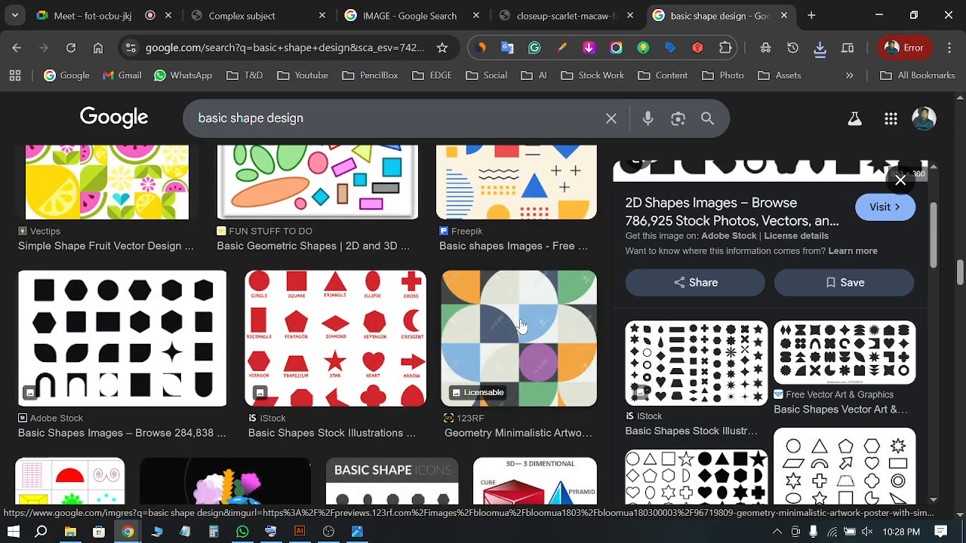
scroll(519, 326, down, 2)
scroll(821, 383, down, 3)
scroll(821, 383, down, 4)
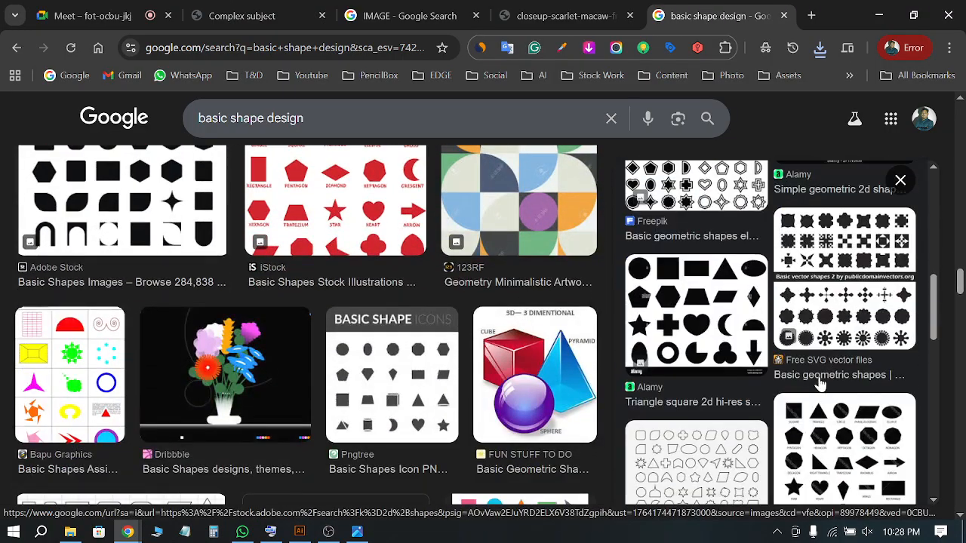
scroll(821, 385, down, 2)
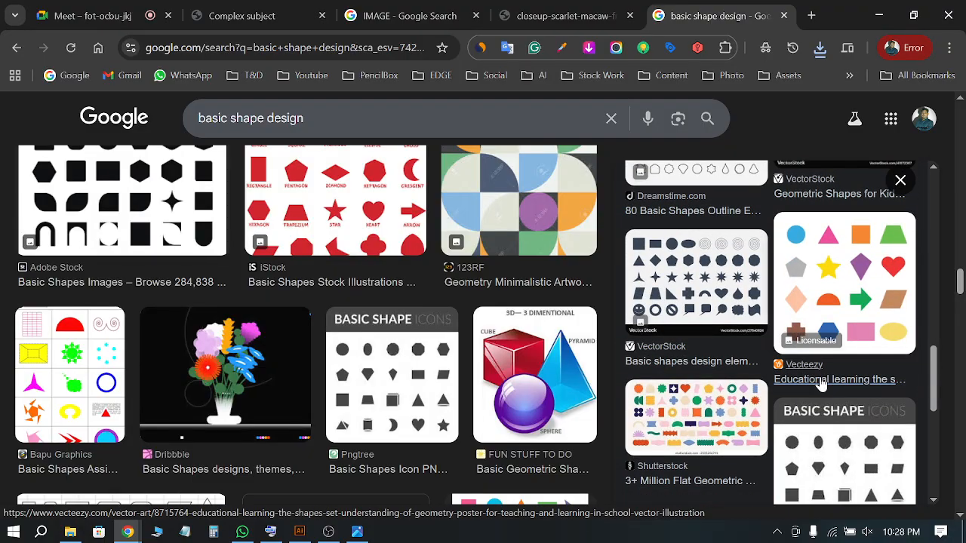
scroll(821, 384, down, 2)
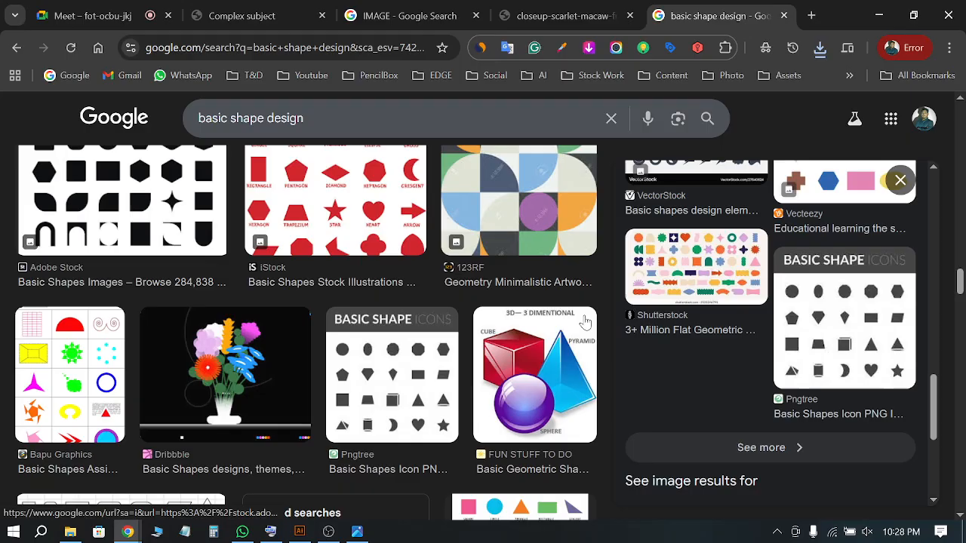
scroll(395, 239, down, 5)
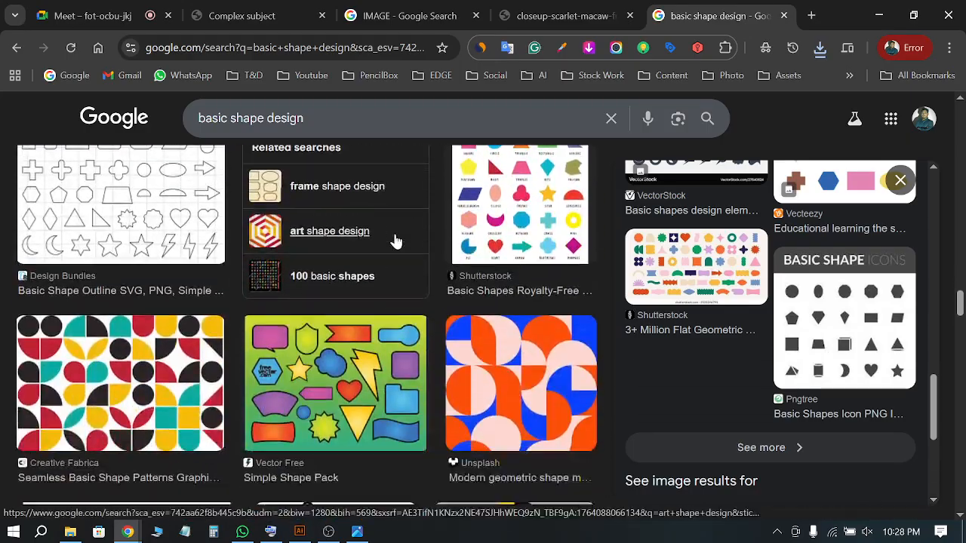
scroll(395, 239, up, 2)
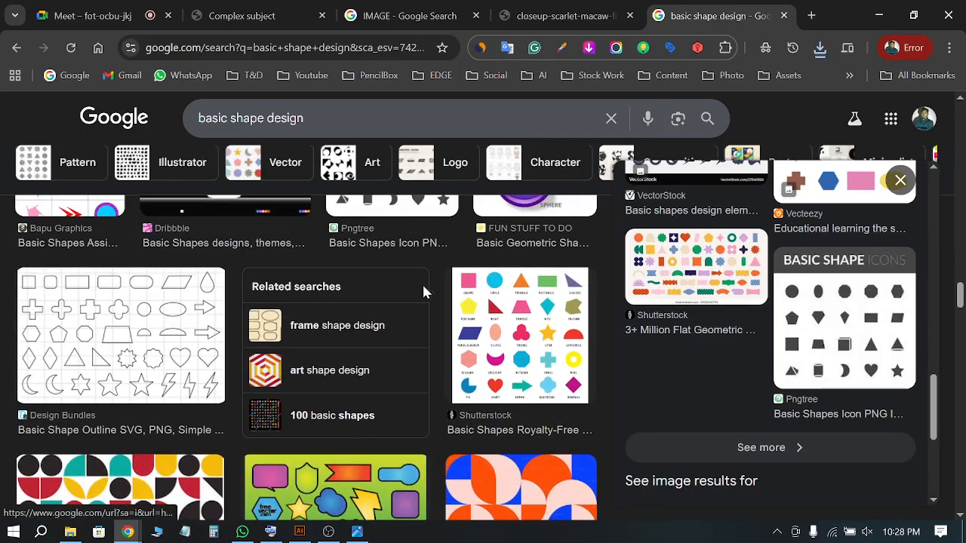
scroll(423, 289, down, 3)
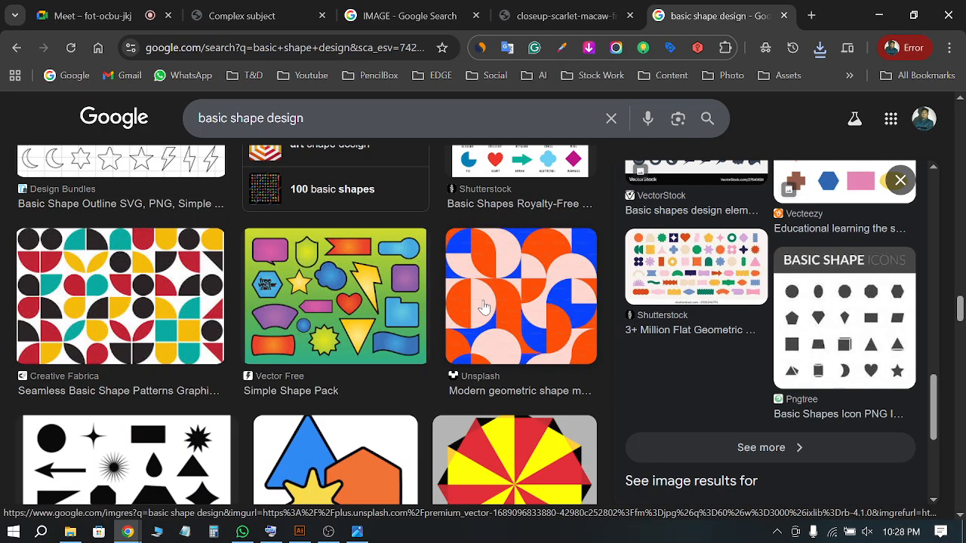
click(219, 304)
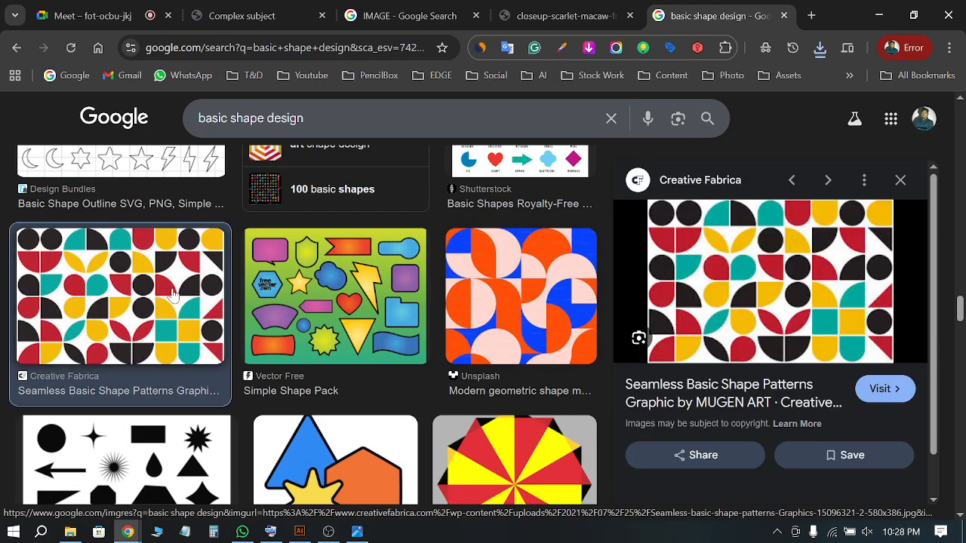
right_click(802, 284)
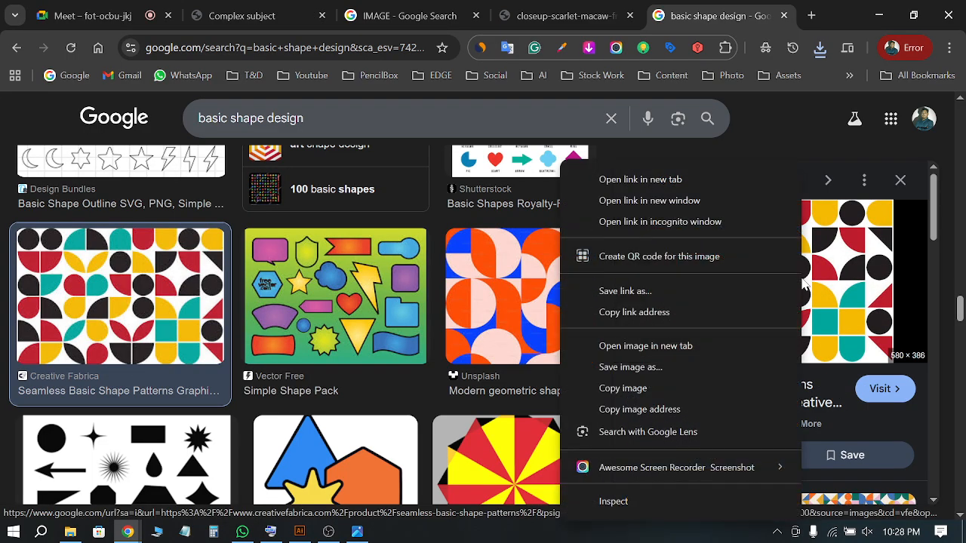
click(614, 364)
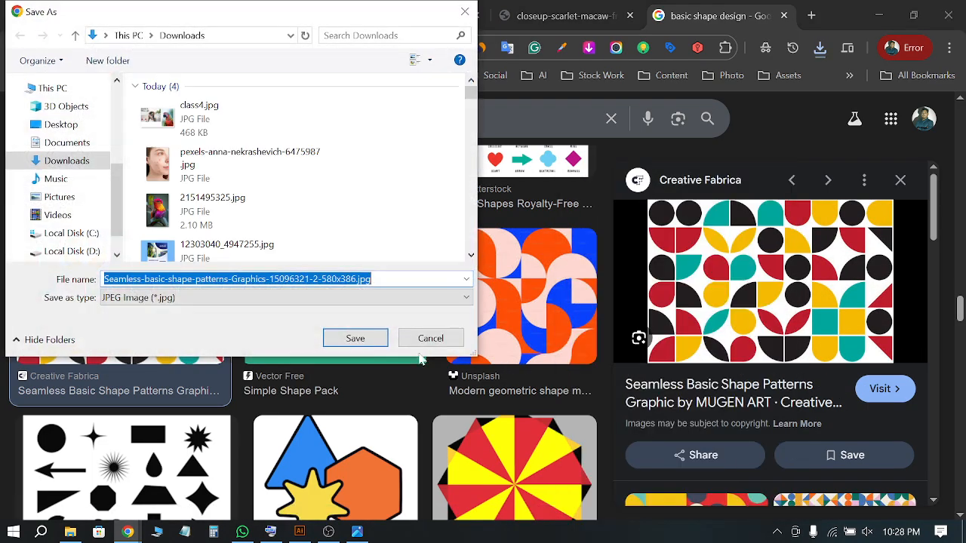
click(365, 339)
Examine more basic shape results and the images related to the Creative Fabrica pattern for another practice reference
scroll(757, 317, down, 2)
scroll(756, 317, down, 2)
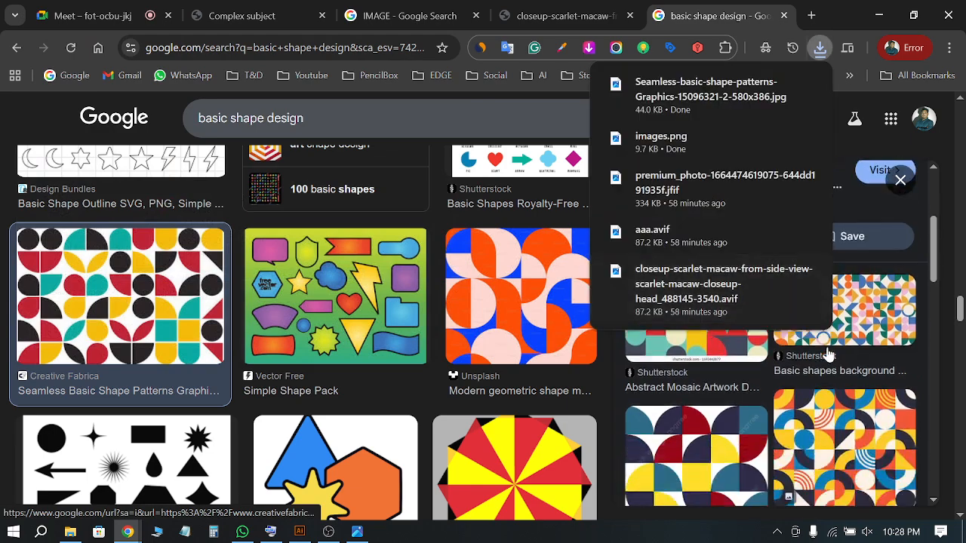
scroll(596, 407, down, 3)
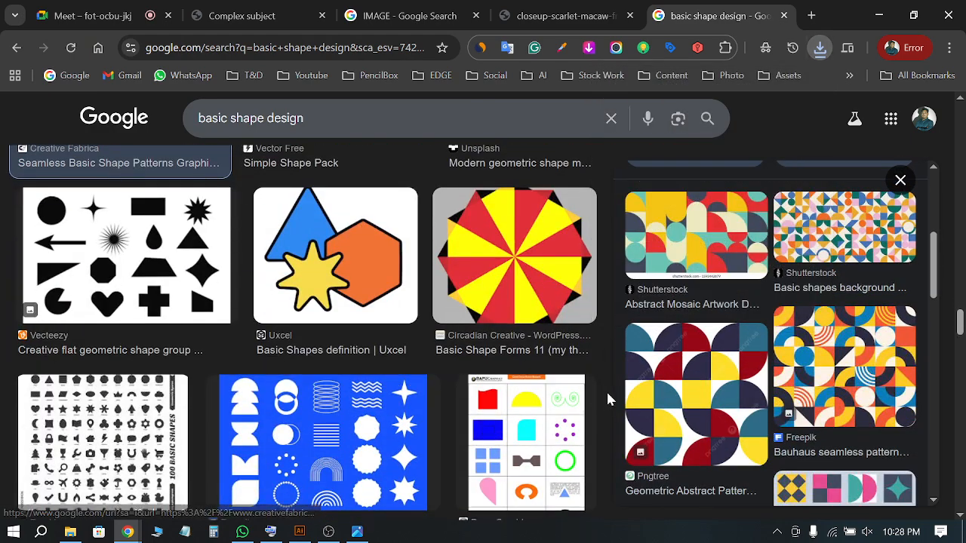
scroll(606, 396, down, 7)
scroll(611, 391, down, 7)
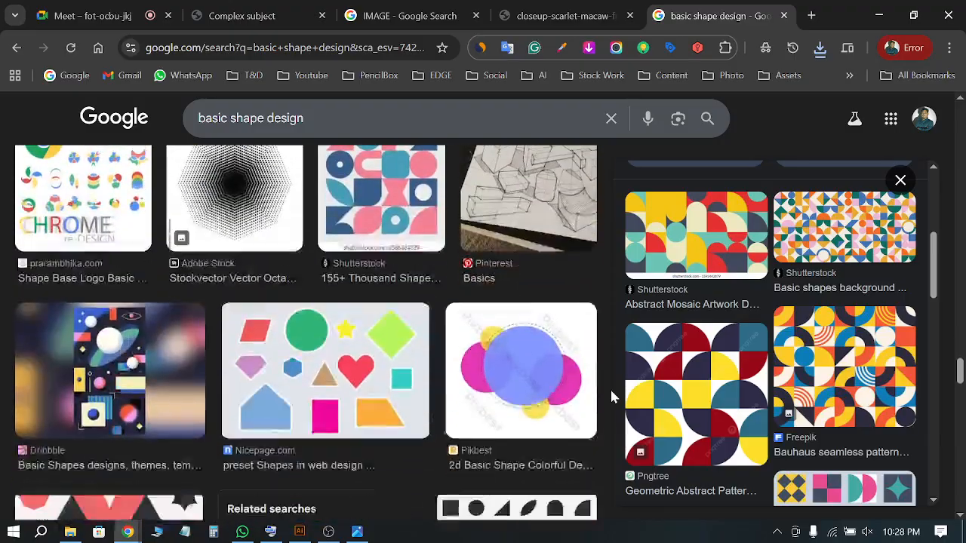
scroll(612, 393, down, 3)
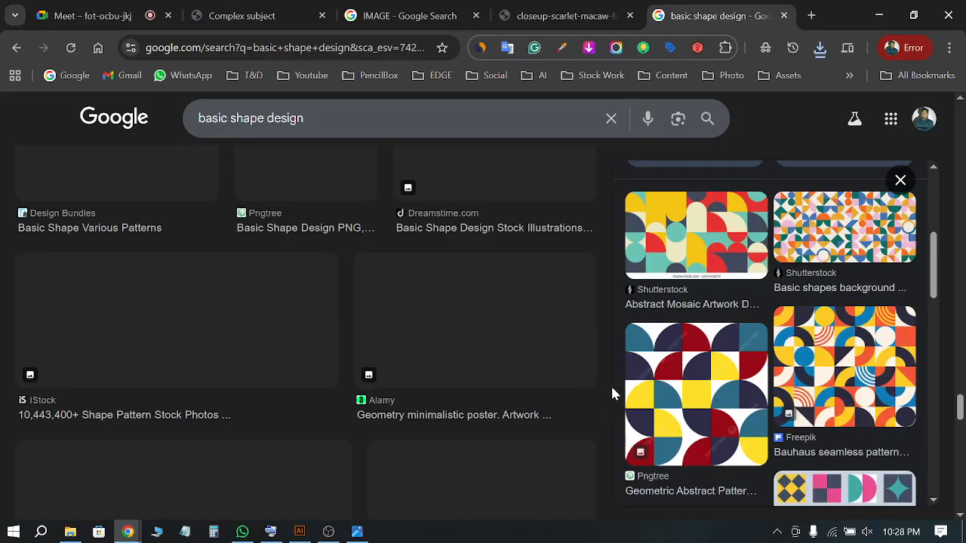
scroll(611, 394, up, 5)
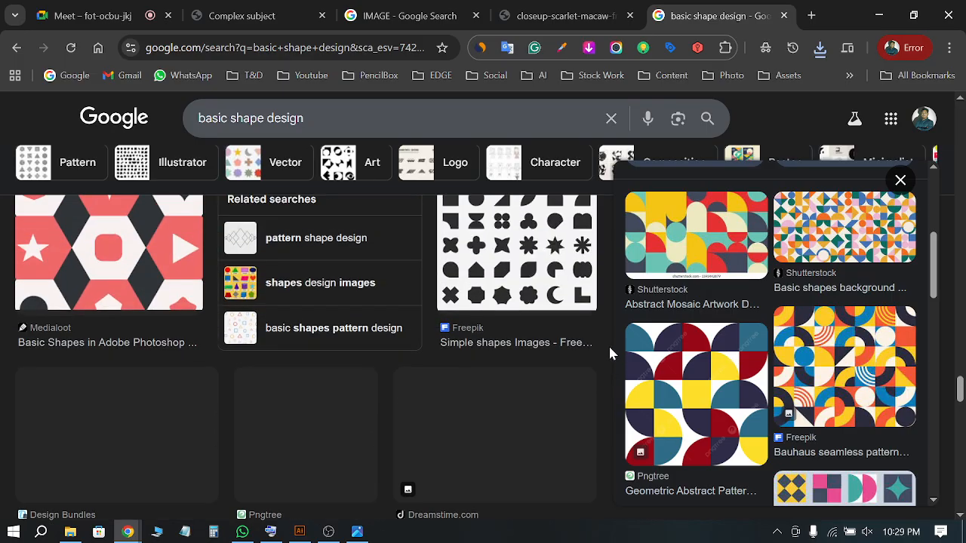
scroll(610, 352, down, 4)
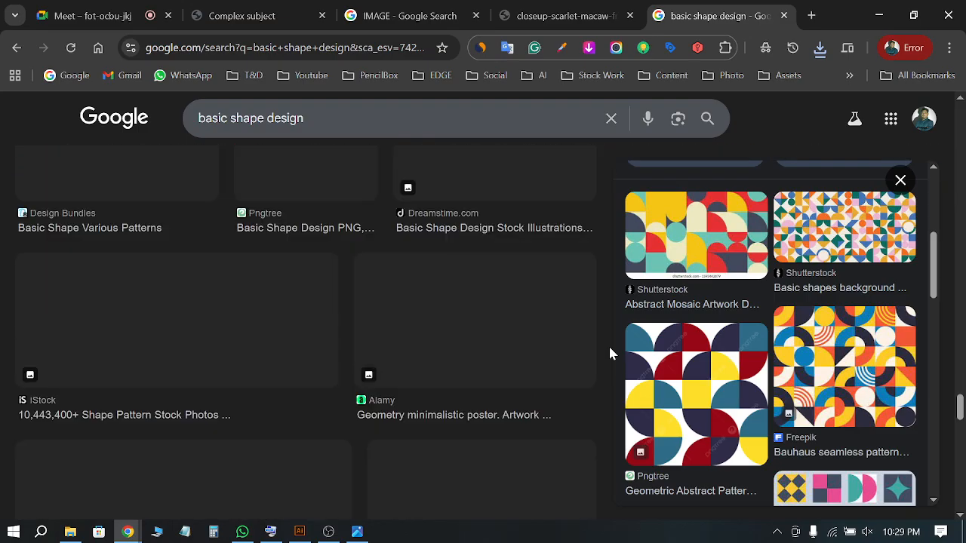
scroll(740, 347, down, 5)
scroll(741, 347, down, 7)
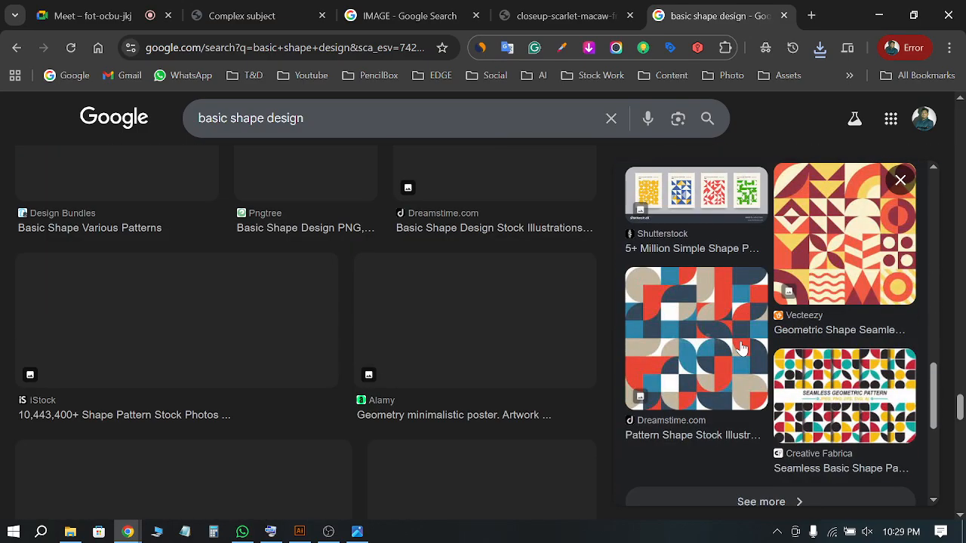
scroll(503, 303, down, 3)
scroll(506, 302, down, 1)
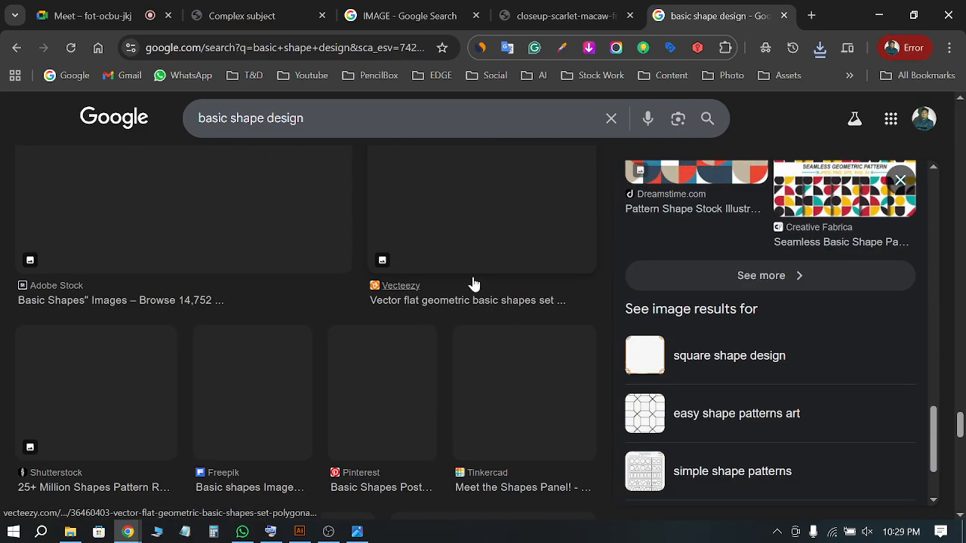
Reload the "basic shape design" image results and look through them for further simple shape designs to practise
scroll(474, 283, up, 3)
click(70, 48)
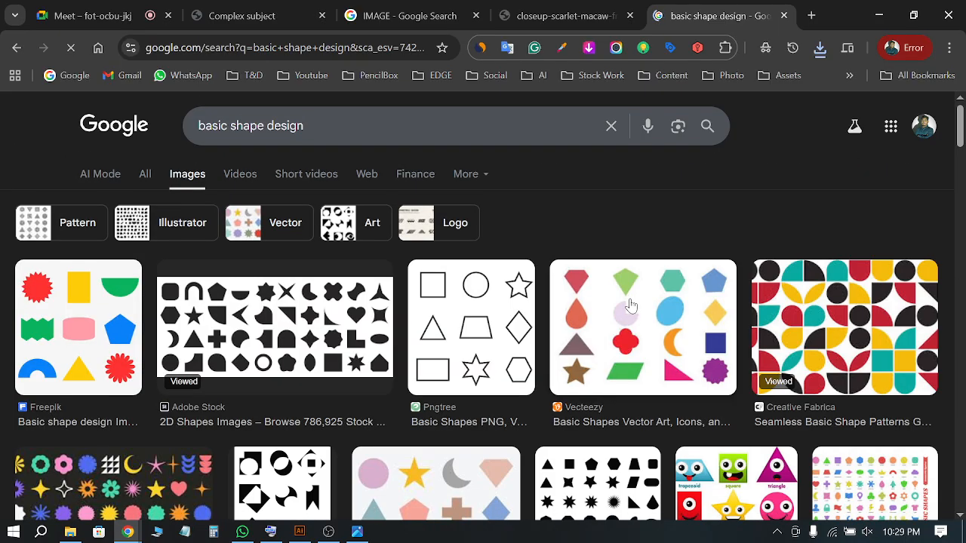
scroll(630, 311, down, 5)
scroll(630, 311, down, 10)
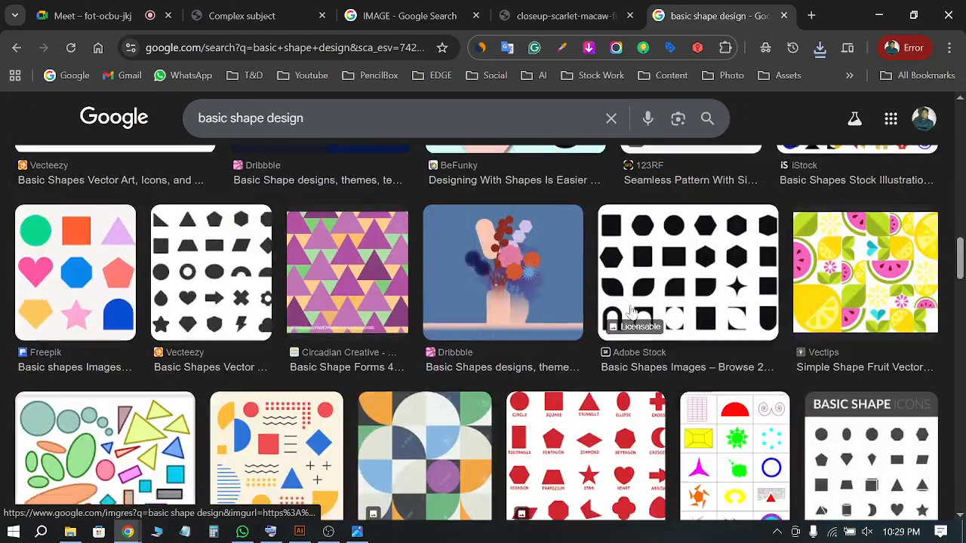
click(632, 310)
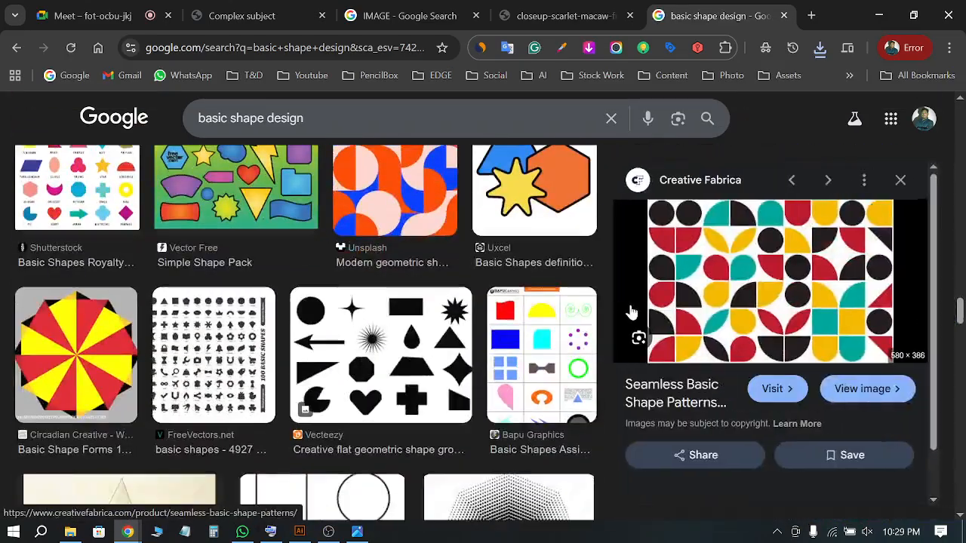
scroll(532, 327, down, 1)
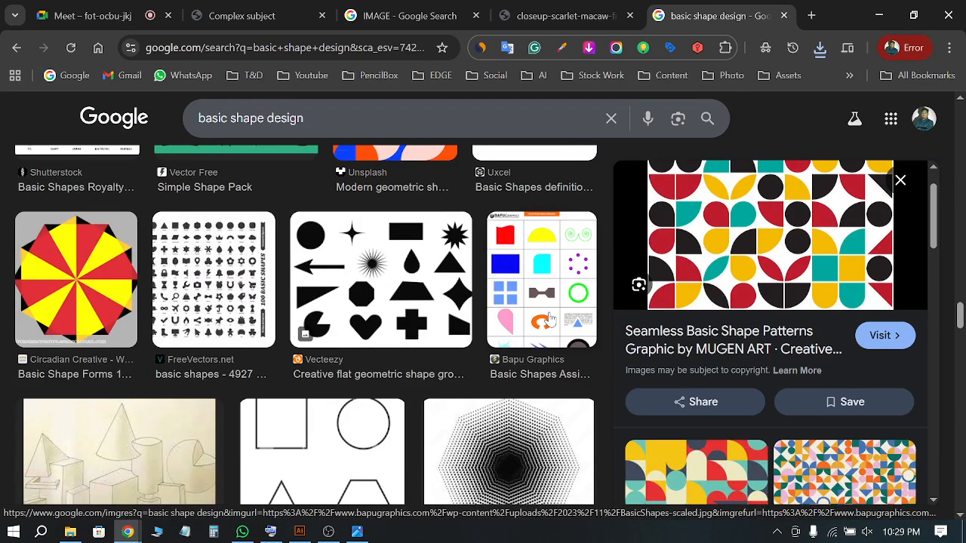
scroll(549, 320, down, 3)
scroll(550, 321, down, 2)
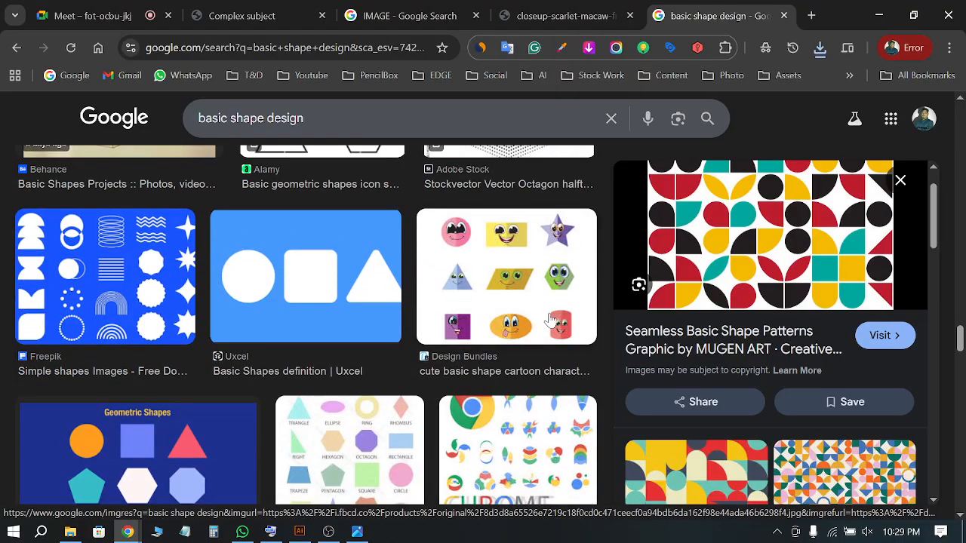
scroll(550, 321, down, 3)
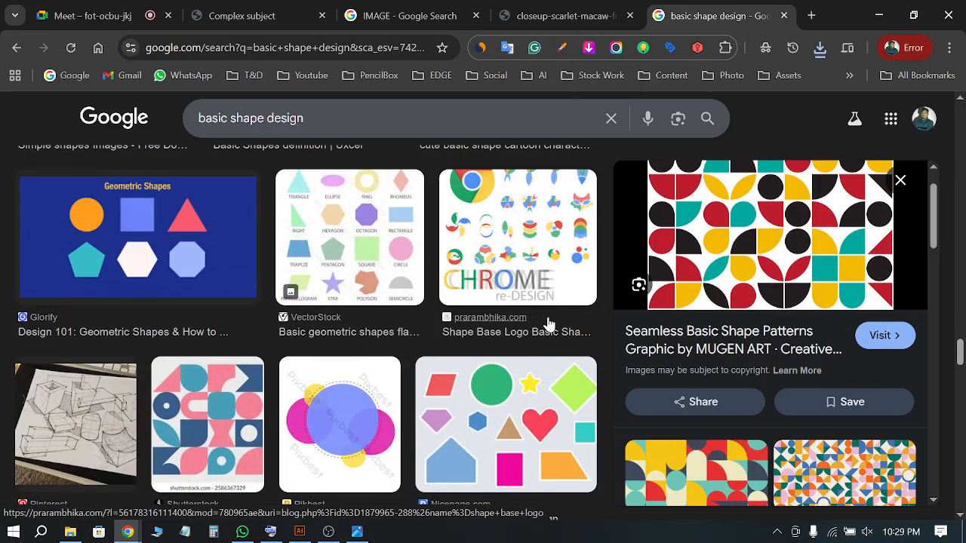
scroll(549, 325, down, 6)
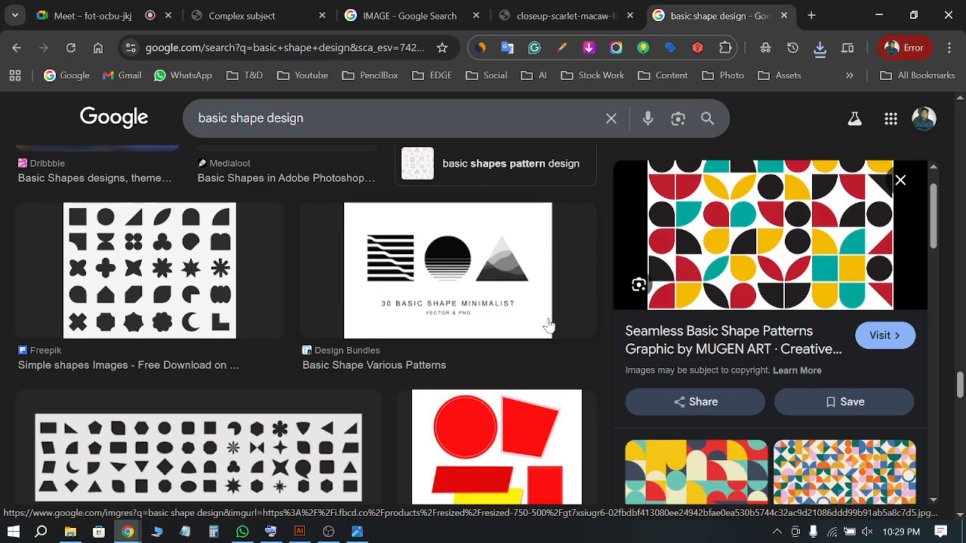
scroll(549, 325, down, 6)
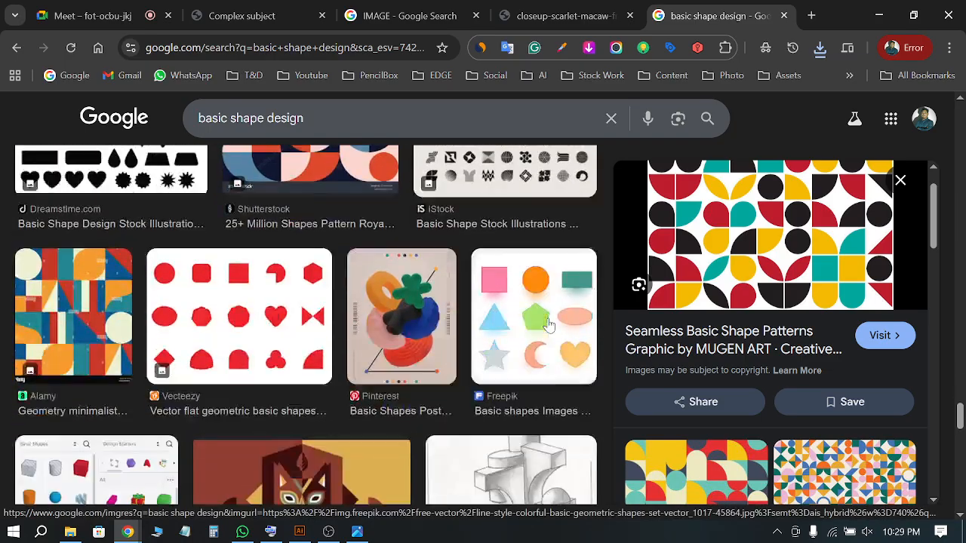
scroll(549, 325, down, 8)
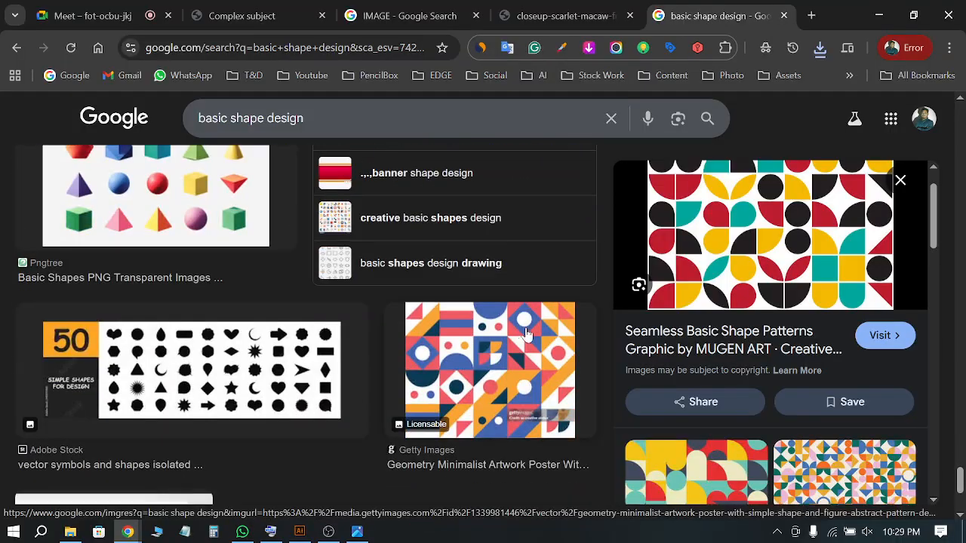
scroll(527, 334, down, 4)
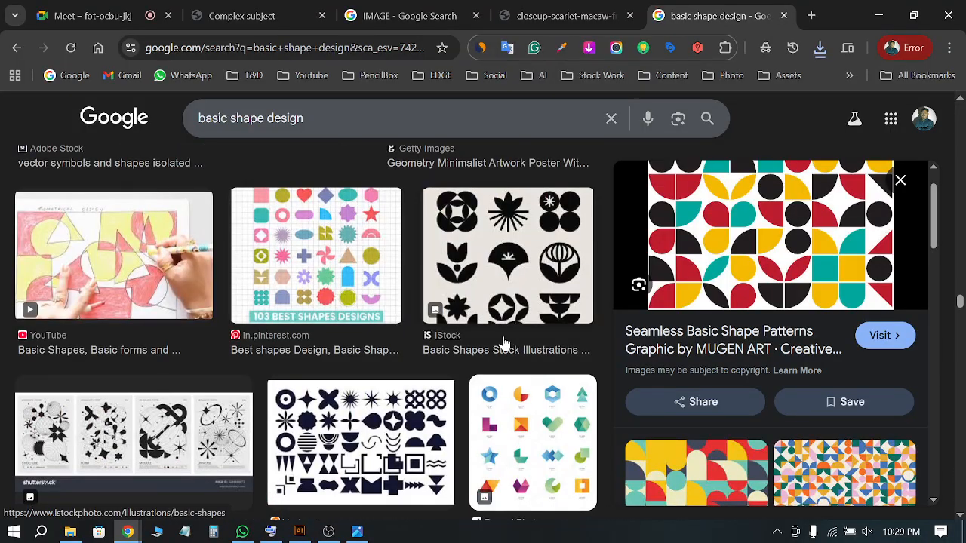
scroll(500, 344, down, 8)
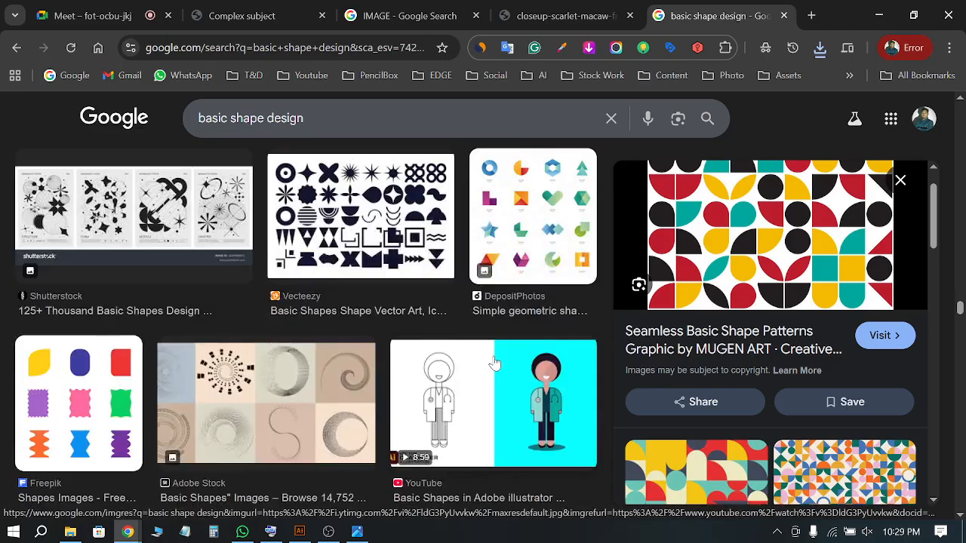
scroll(492, 367, down, 5)
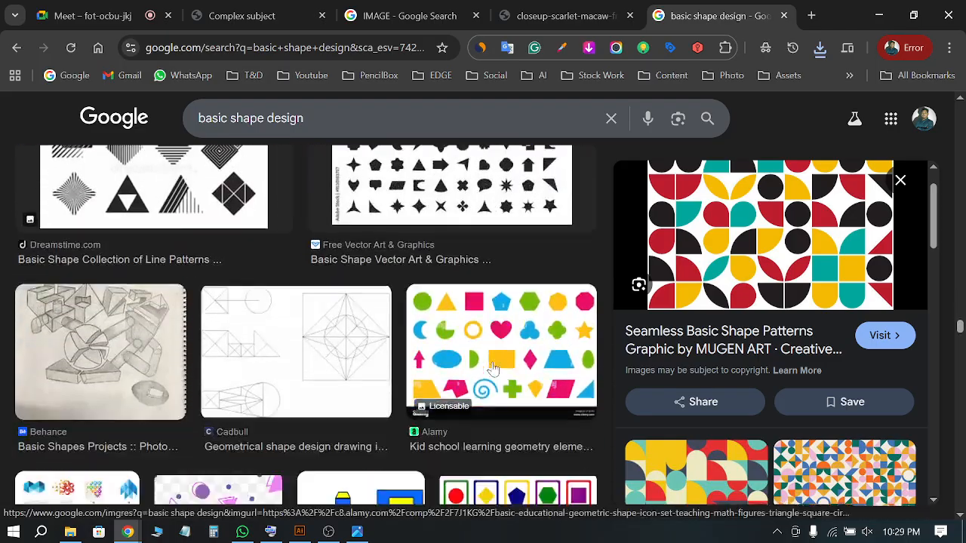
scroll(491, 377, down, 2)
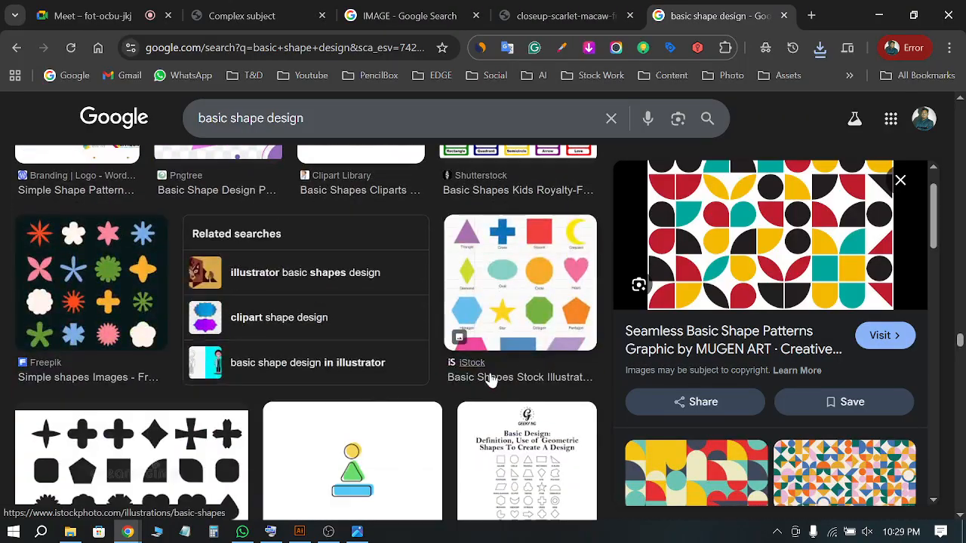
scroll(491, 379, up, 2)
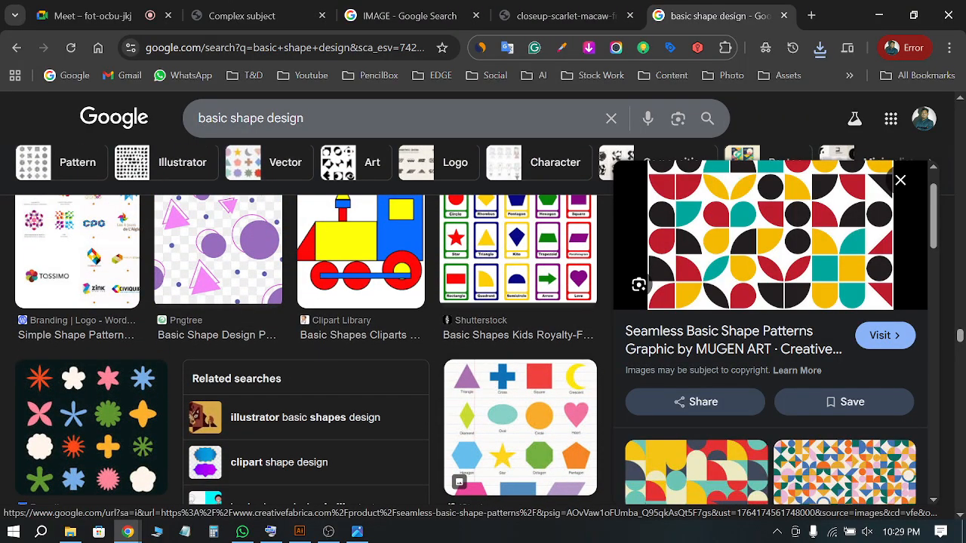
Change the image search to "basic icon design" by replacing the word "shape" with "icon"
drag(243, 118, 263, 119)
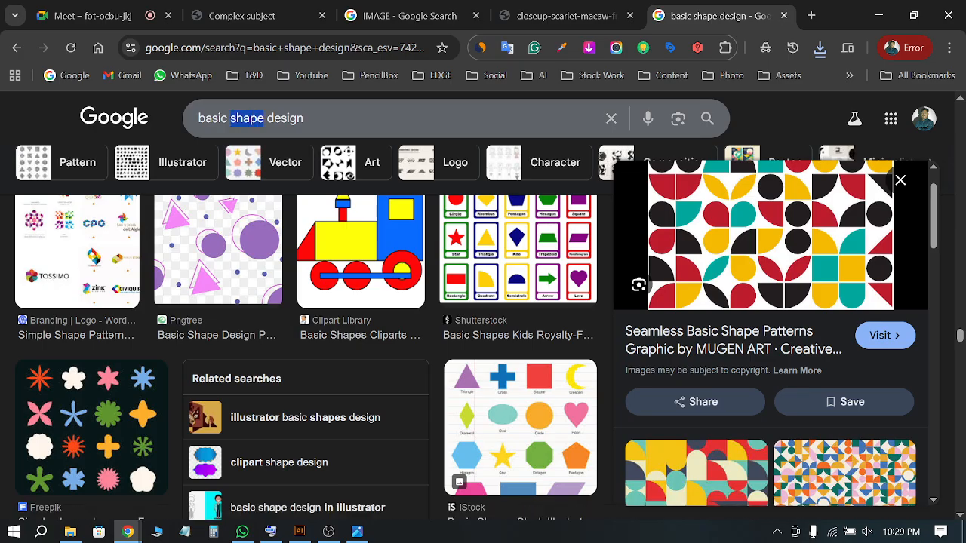
text(icon)
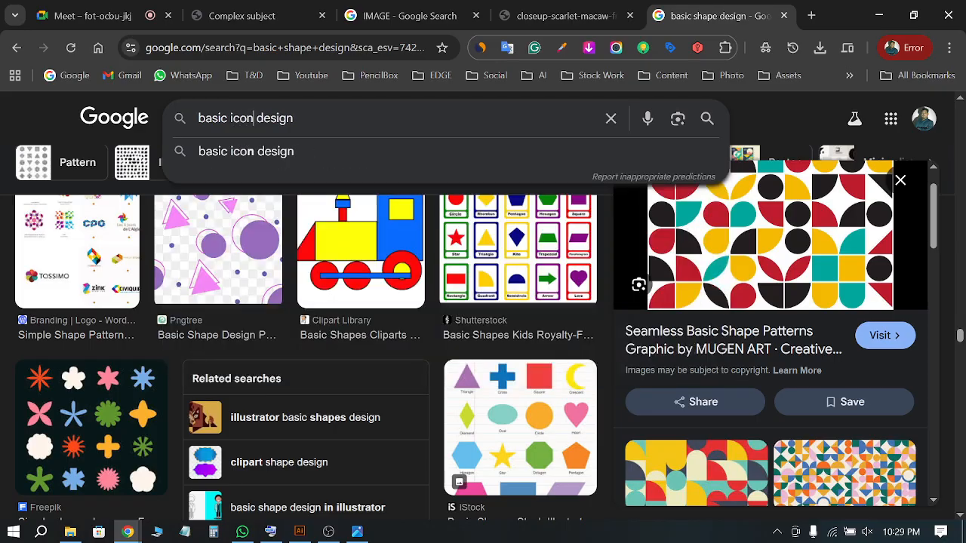
key(Return)
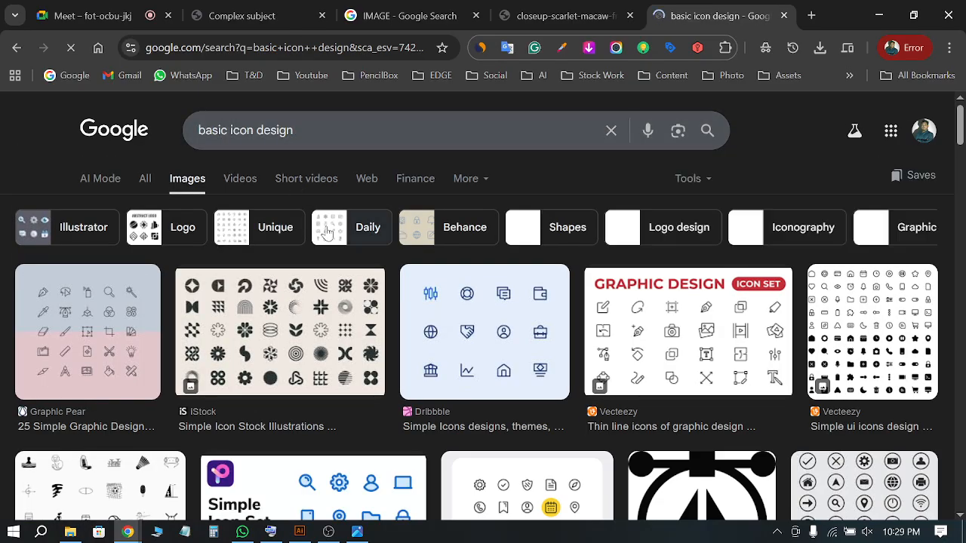
scroll(945, 335, down, 2)
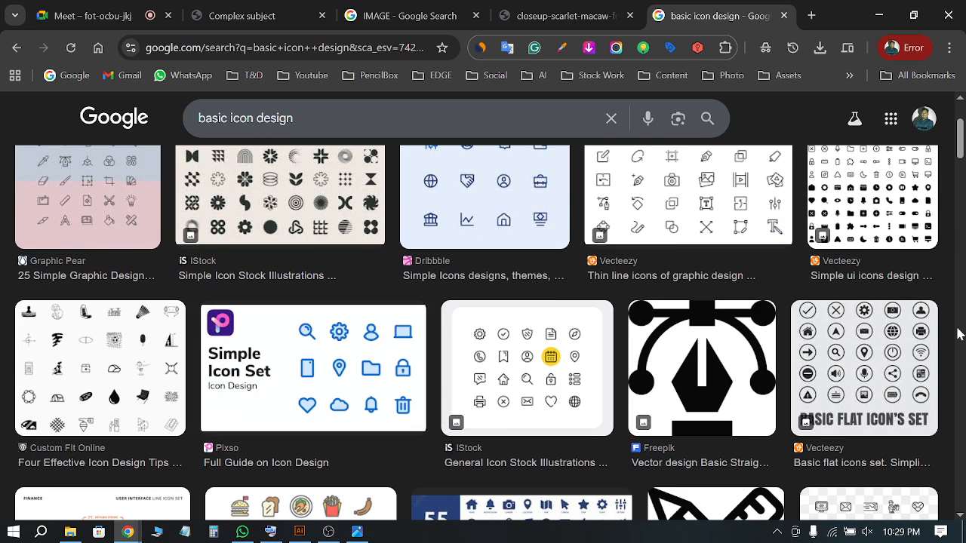
scroll(960, 334, down, 5)
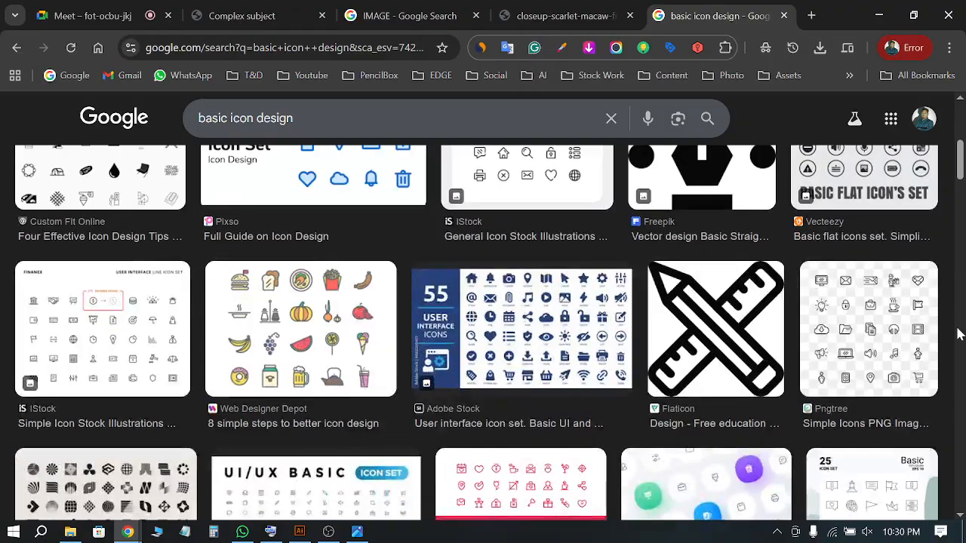
scroll(960, 326, down, 2)
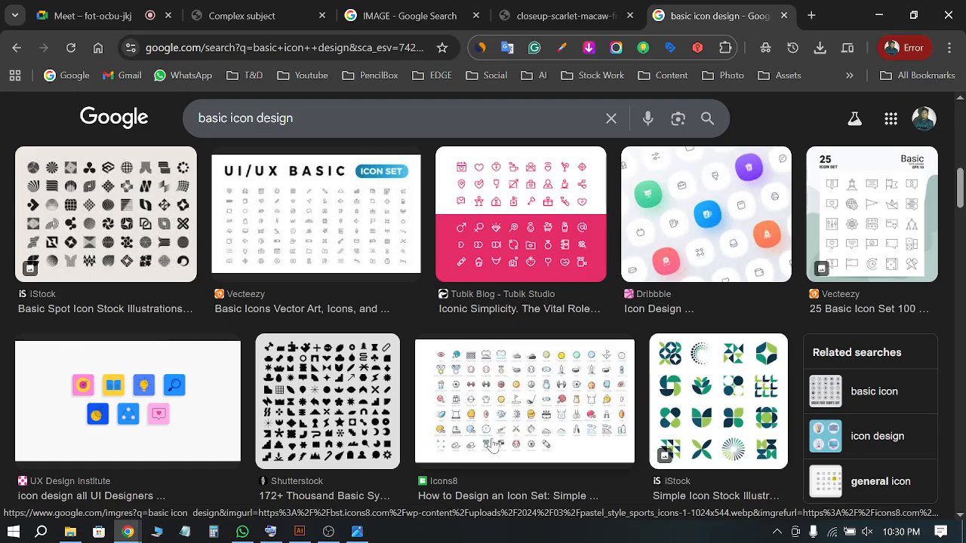
click(731, 389)
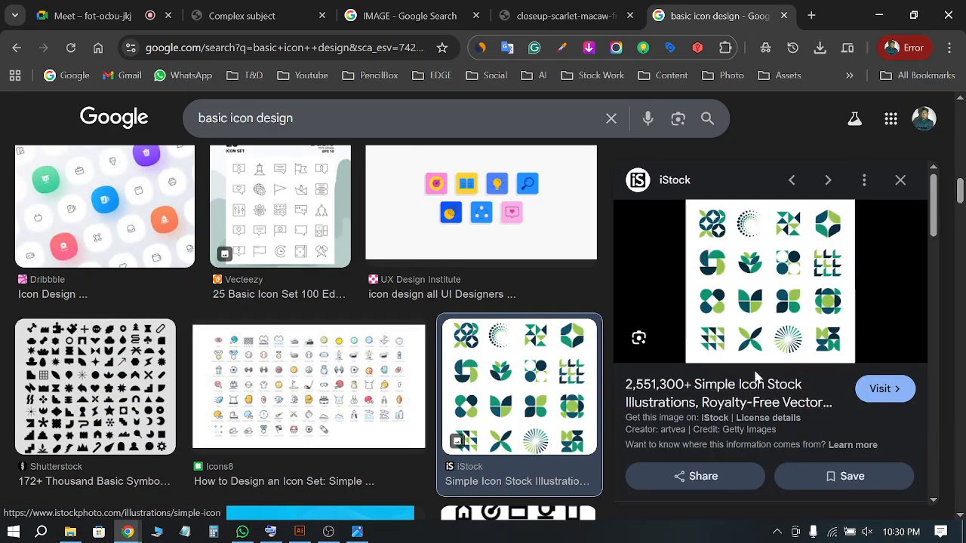
right_click(811, 297)
click(662, 370)
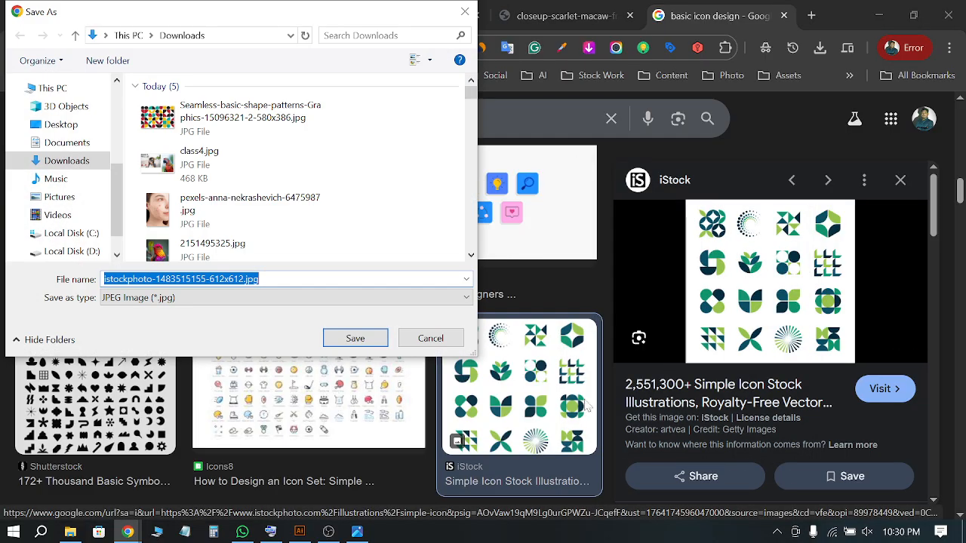
click(368, 341)
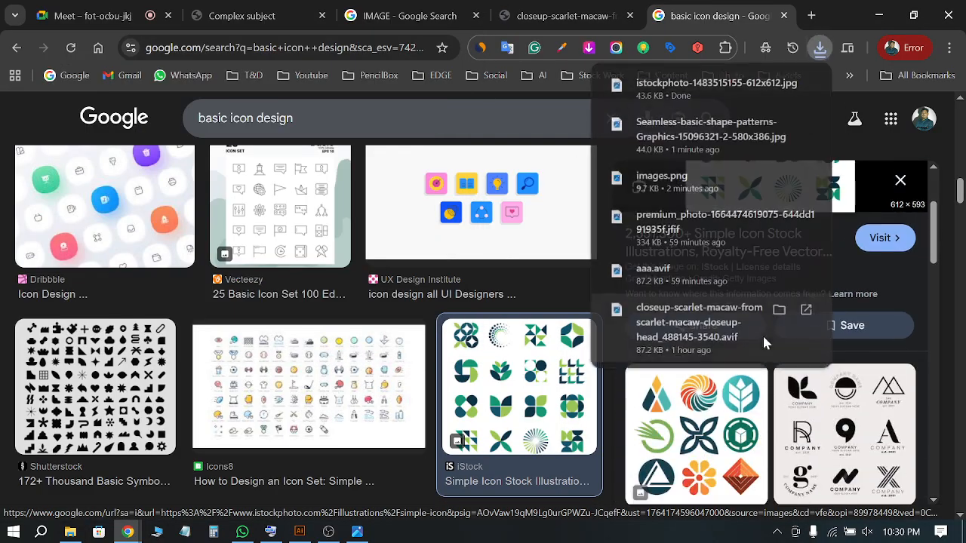
Look through the images related to the iStock geometric icons and the further basic icon results for another practice reference
scroll(918, 374, down, 5)
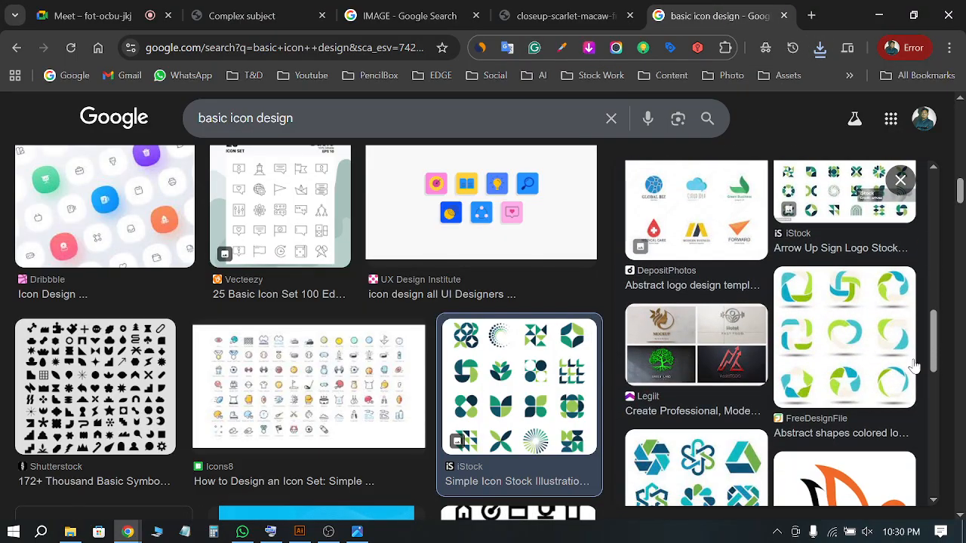
scroll(900, 363, down, 3)
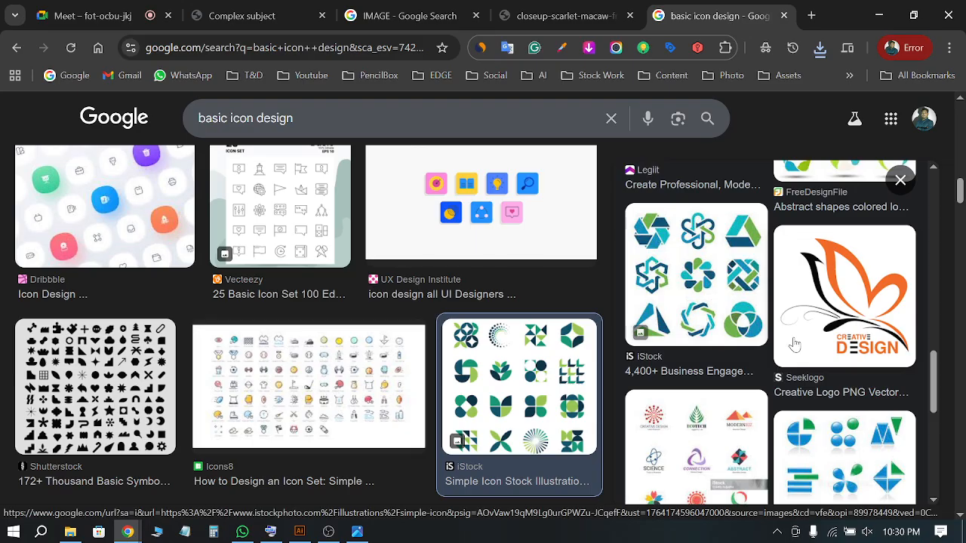
scroll(795, 345, down, 2)
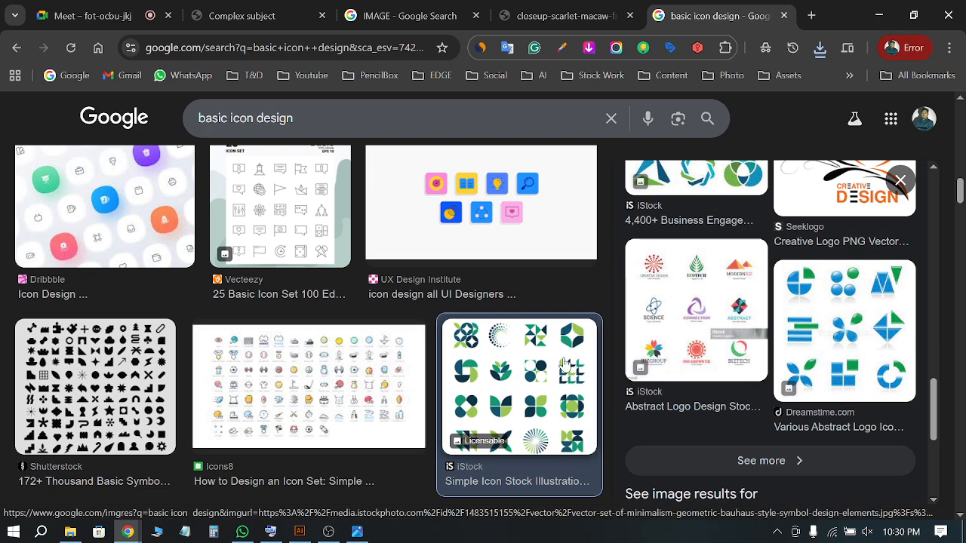
scroll(613, 365, down, 2)
scroll(613, 365, down, 2)
scroll(858, 349, down, 3)
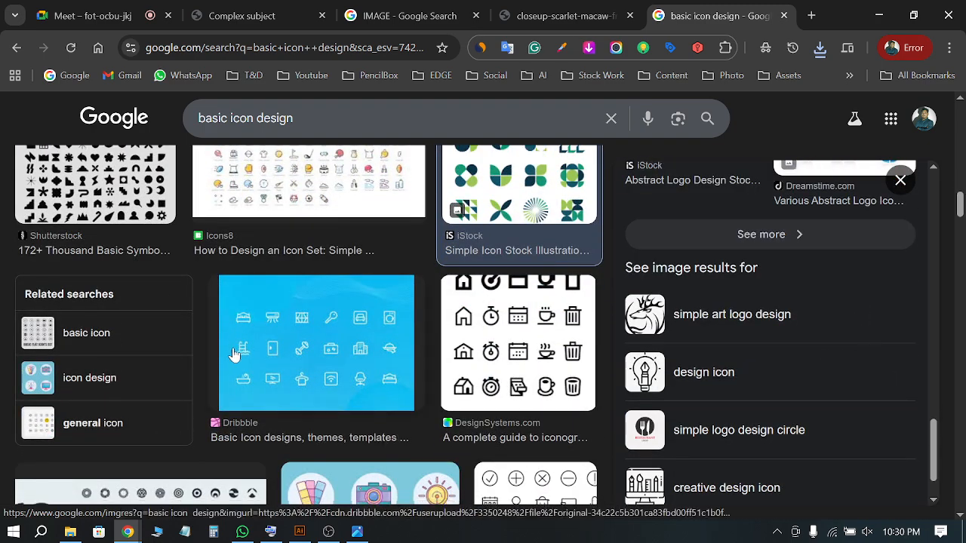
scroll(233, 352, down, 3)
scroll(323, 354, down, 6)
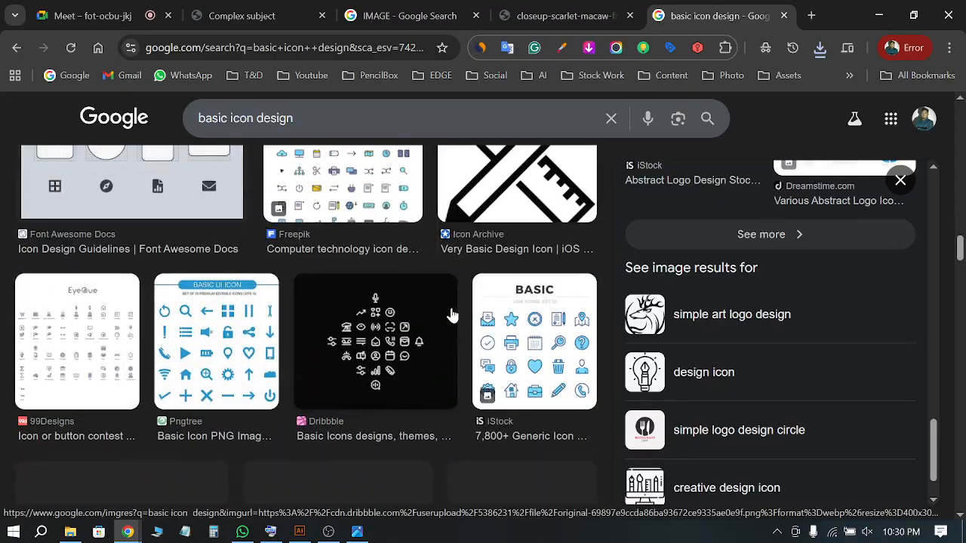
Save the Pngtree image of blue Basic UI icons to Downloads as sm_5a8ea1c7e0865.jpg
click(221, 374)
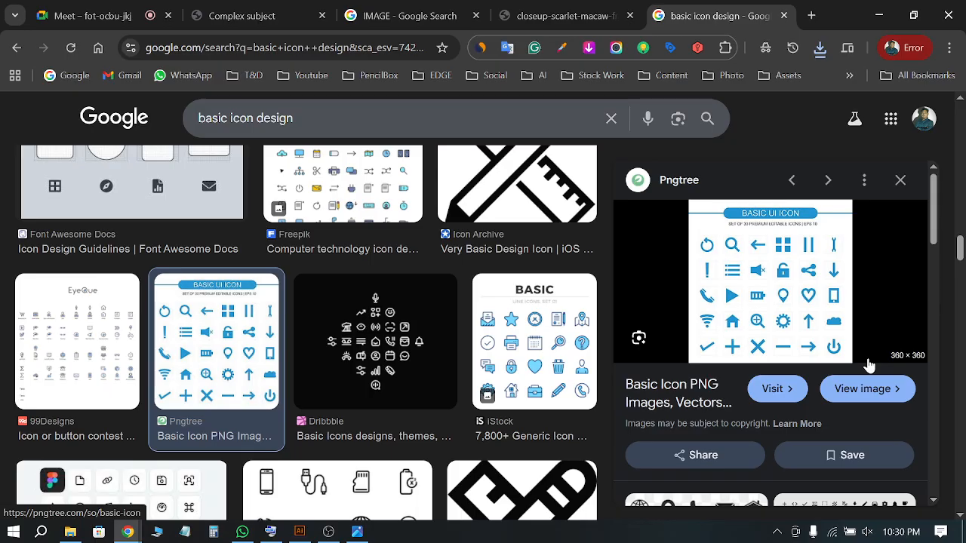
right_click(773, 301)
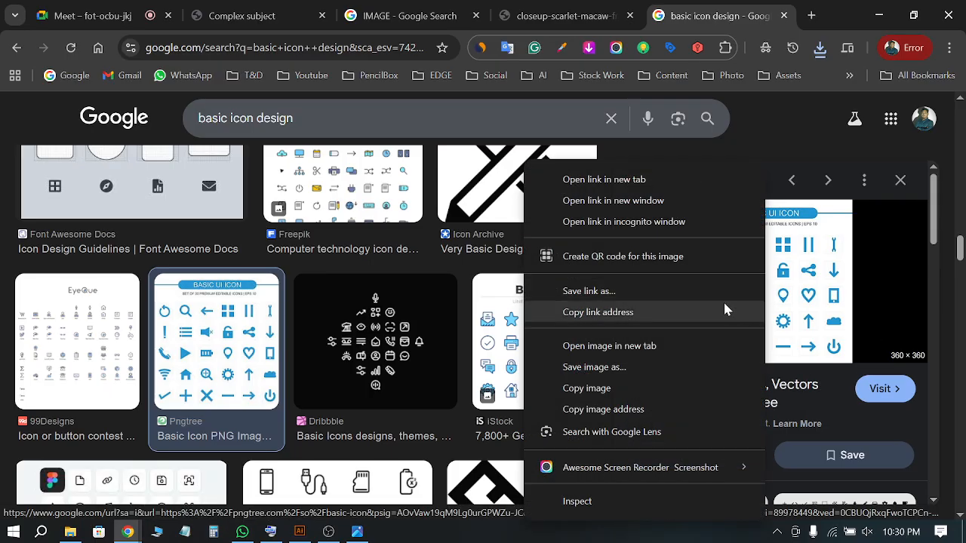
click(592, 369)
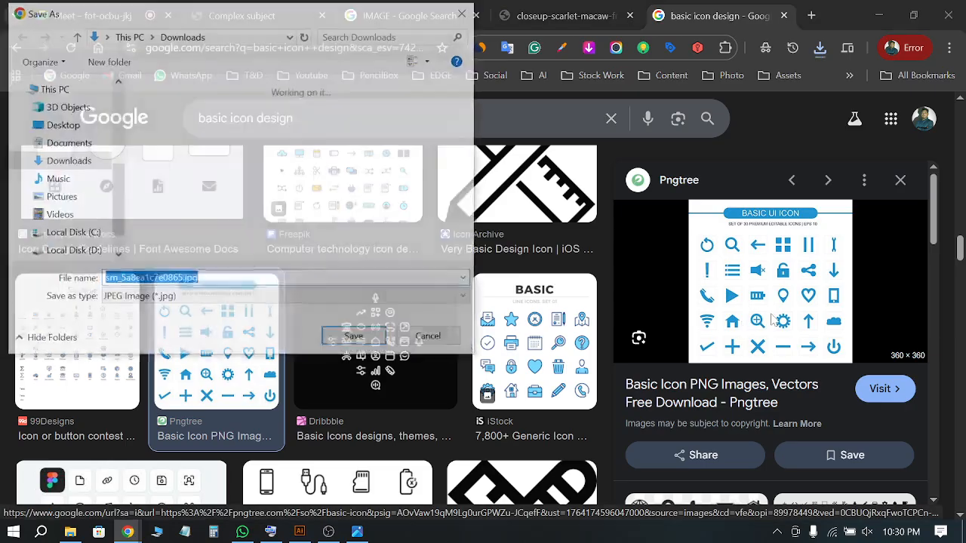
click(356, 340)
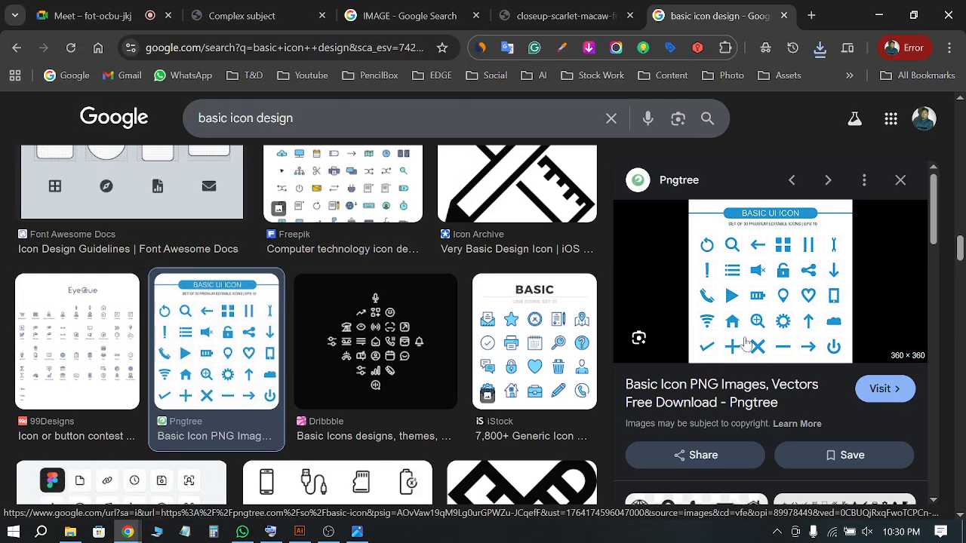
Examine the images related to the Pngtree icon set and more of the basic icon design results
scroll(917, 412, down, 3)
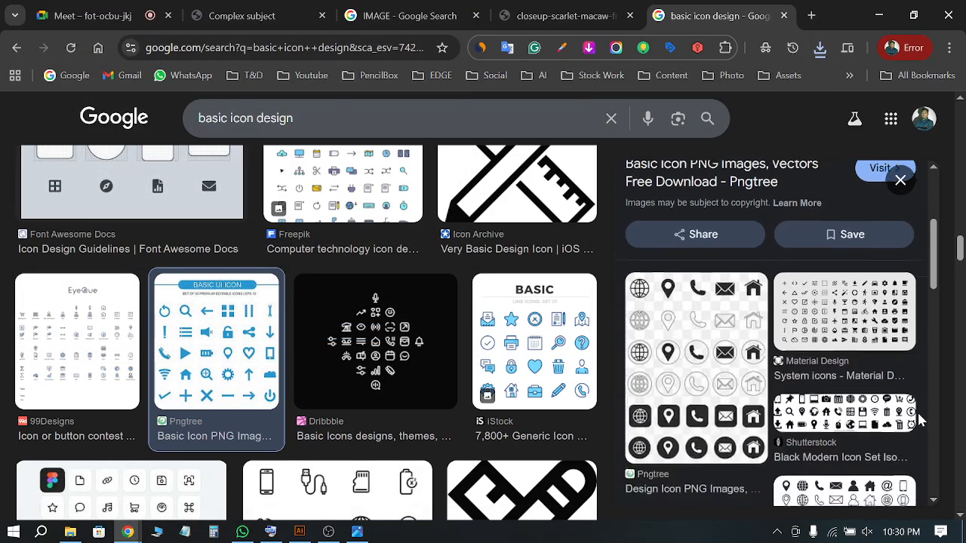
scroll(917, 404, down, 2)
scroll(917, 408, down, 5)
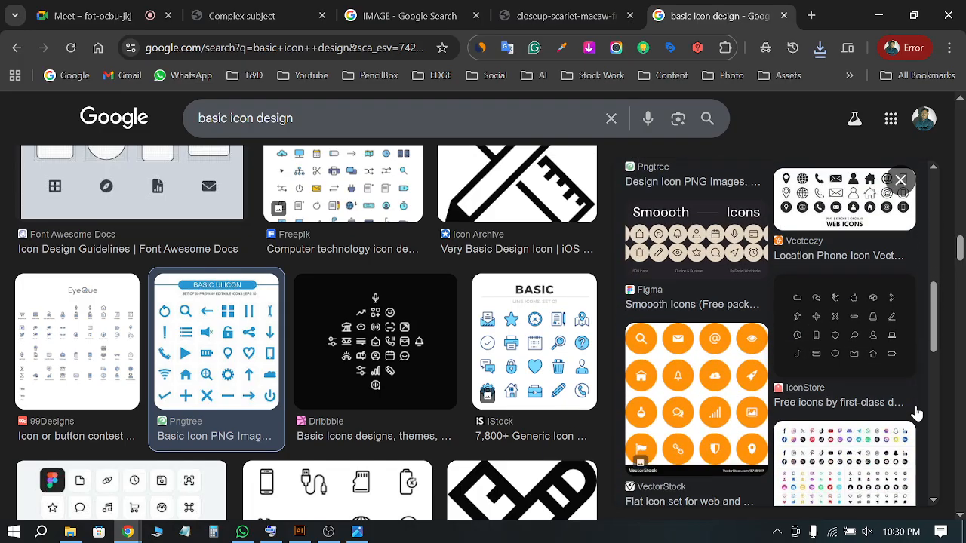
scroll(538, 372, down, 7)
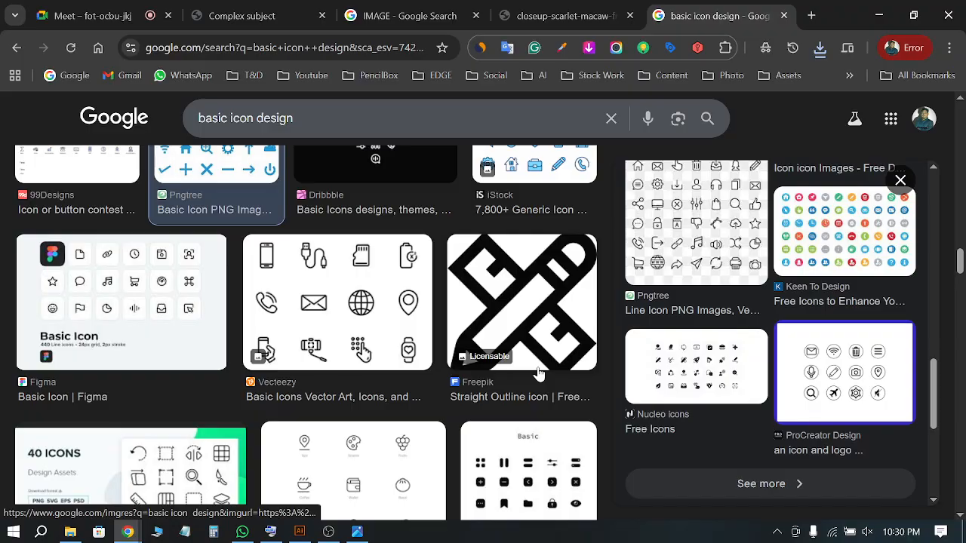
scroll(538, 373, down, 9)
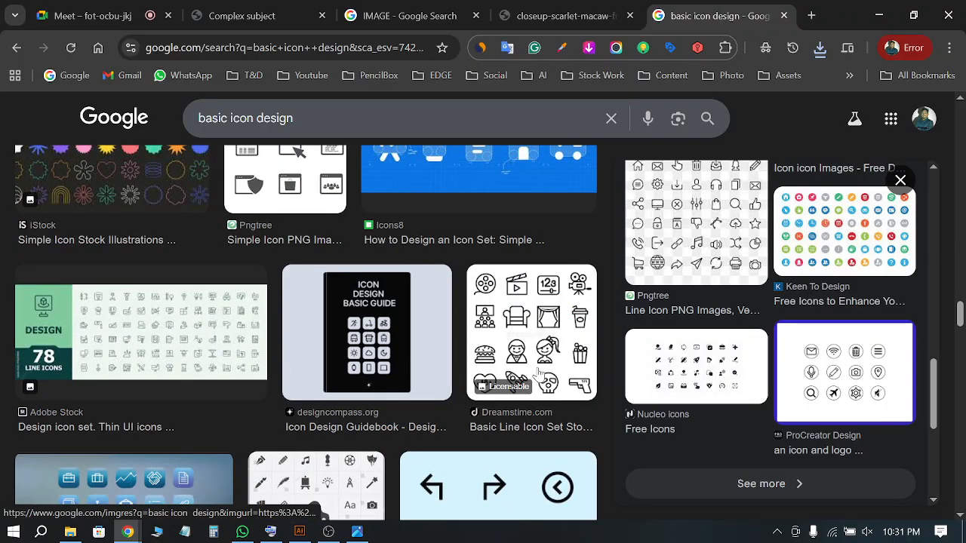
scroll(538, 372, up, 3)
scroll(537, 373, down, 6)
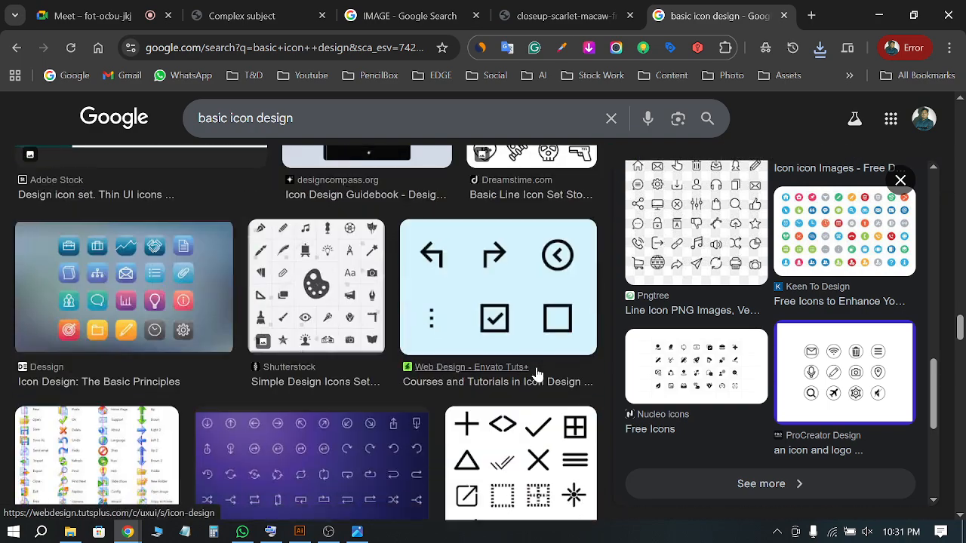
scroll(537, 373, down, 9)
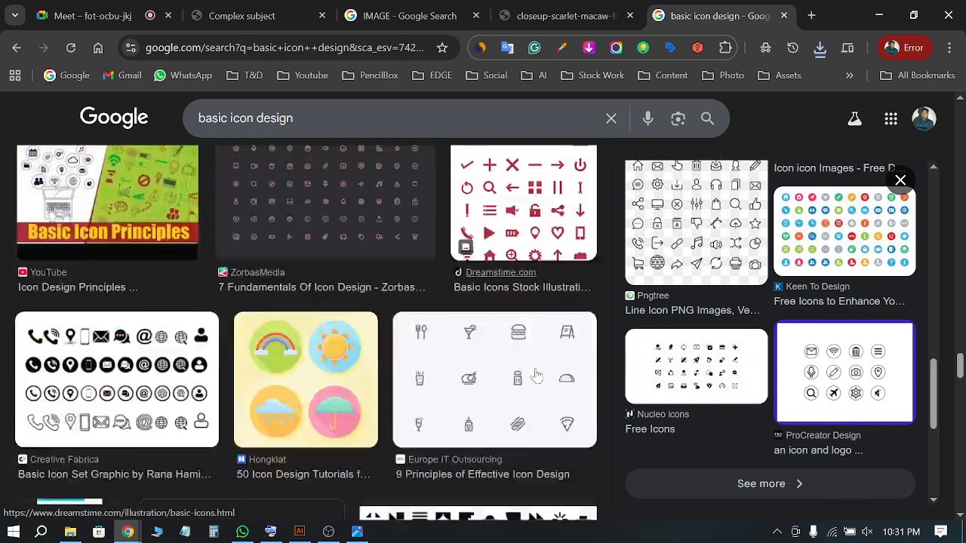
scroll(537, 375, down, 2)
scroll(535, 373, up, 3)
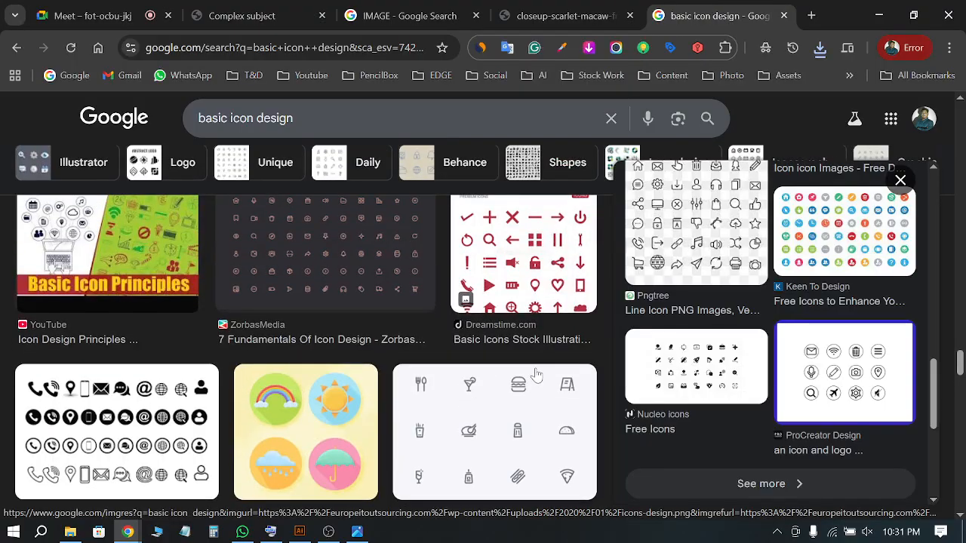
Preview the red Dreamstime Basic UI icon set, then look through its related images and the remaining icon results
click(561, 261)
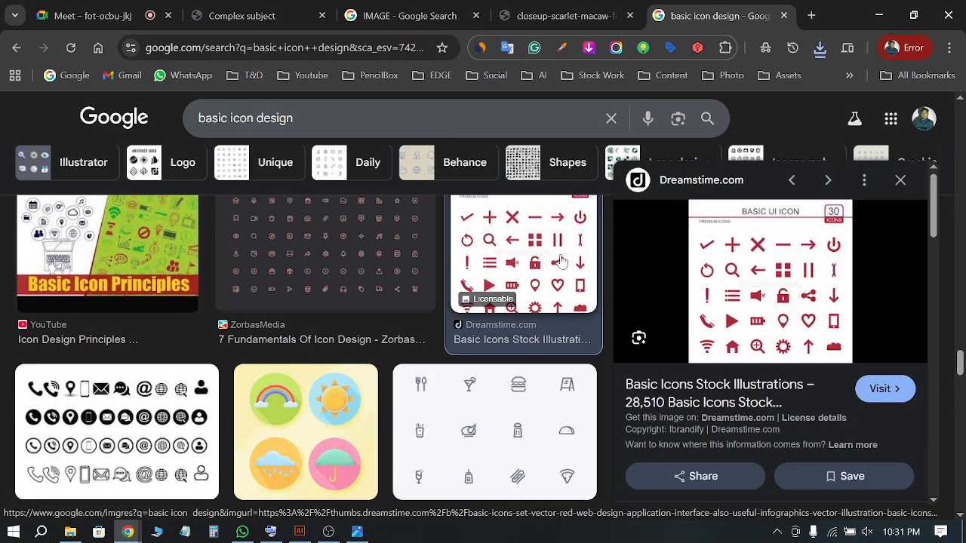
scroll(785, 302, down, 3)
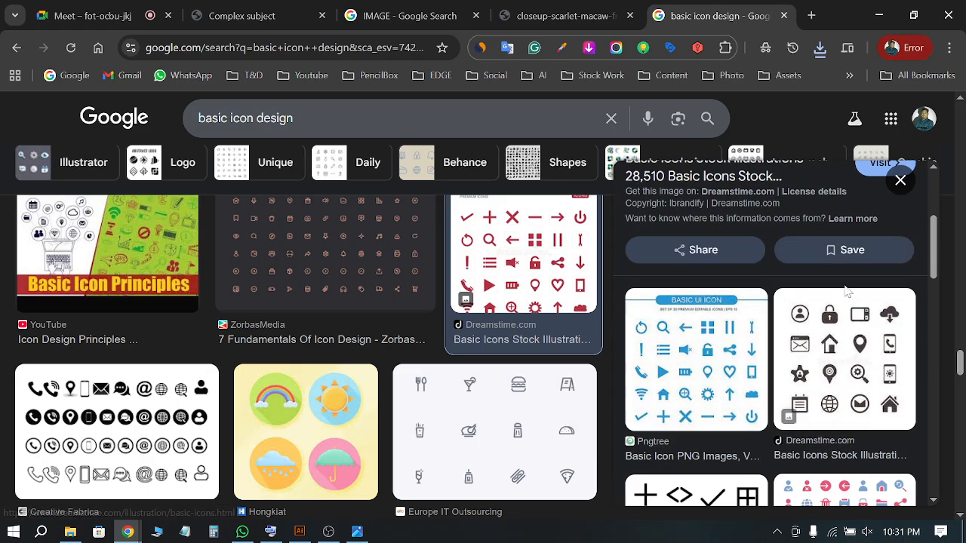
scroll(898, 287, up, 3)
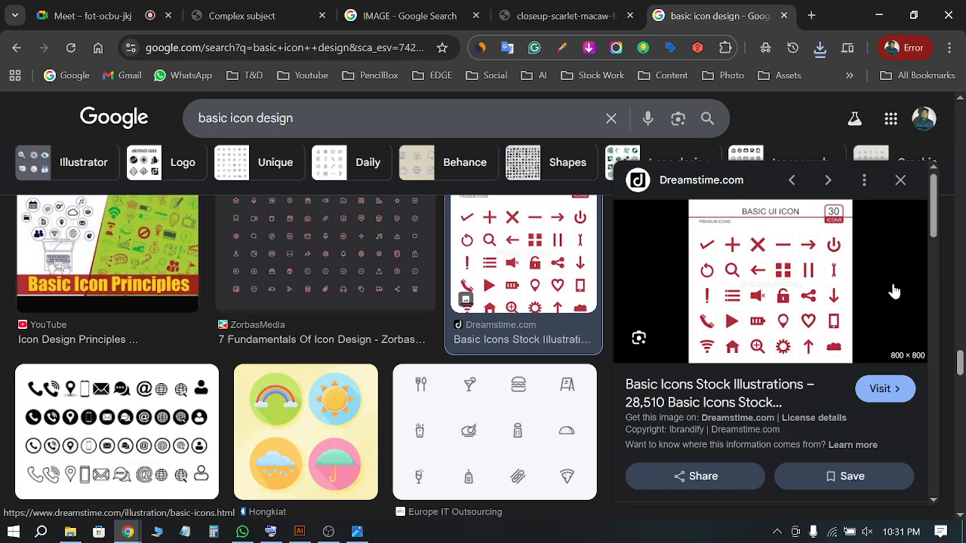
scroll(894, 292, down, 5)
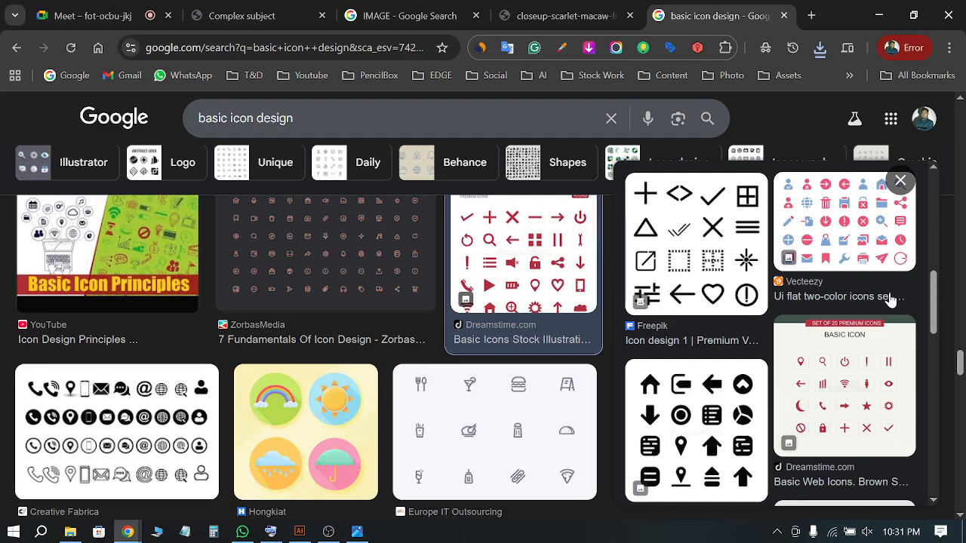
scroll(890, 301, down, 5)
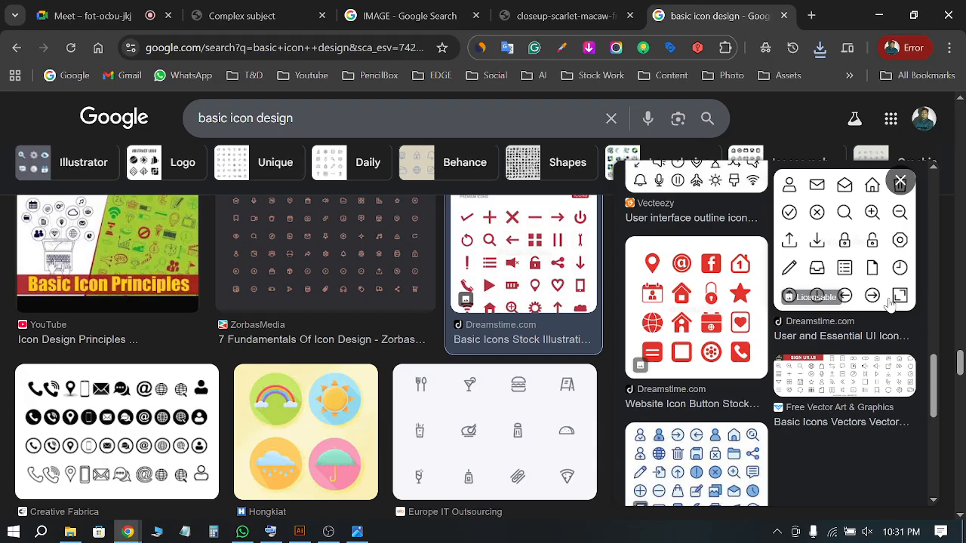
scroll(885, 302, down, 3)
scroll(884, 320, down, 2)
scroll(517, 364, down, 1)
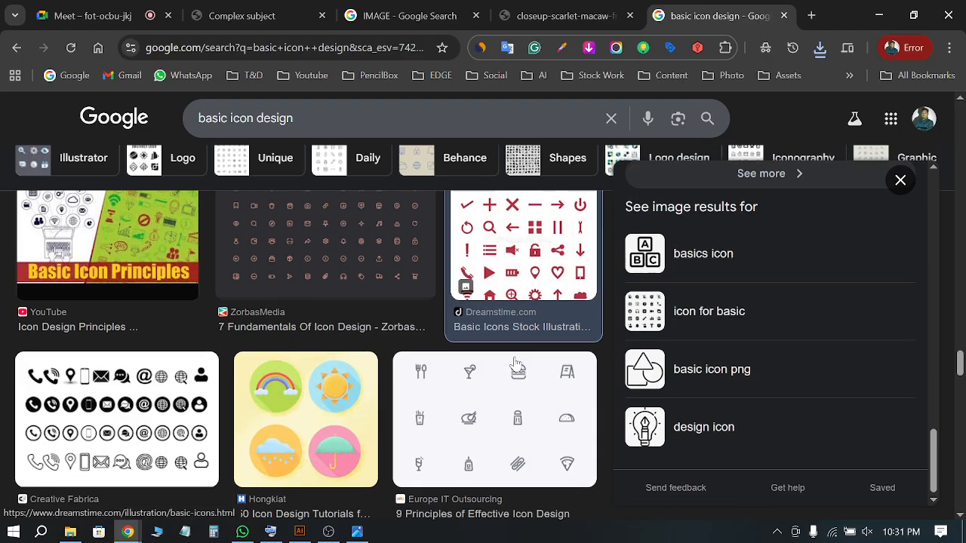
scroll(516, 364, down, 9)
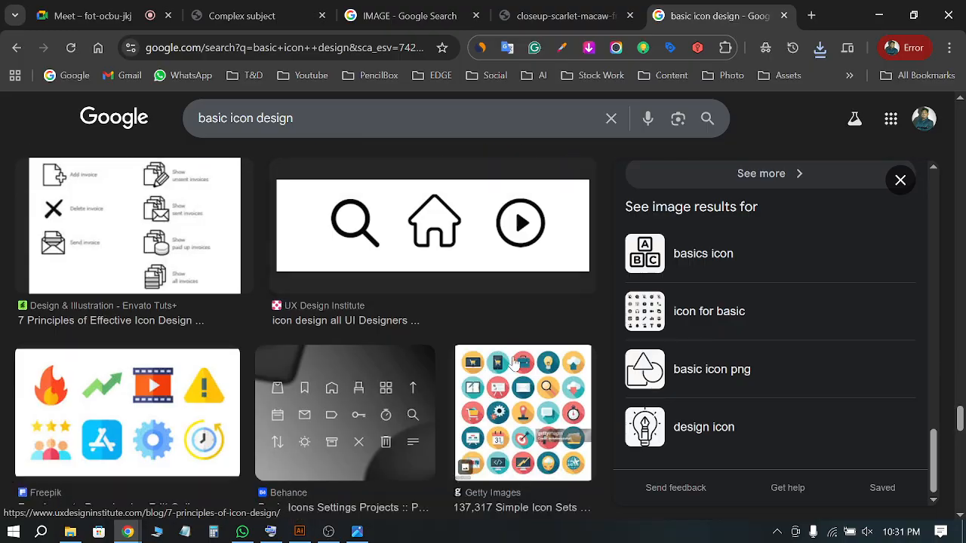
scroll(513, 365, down, 8)
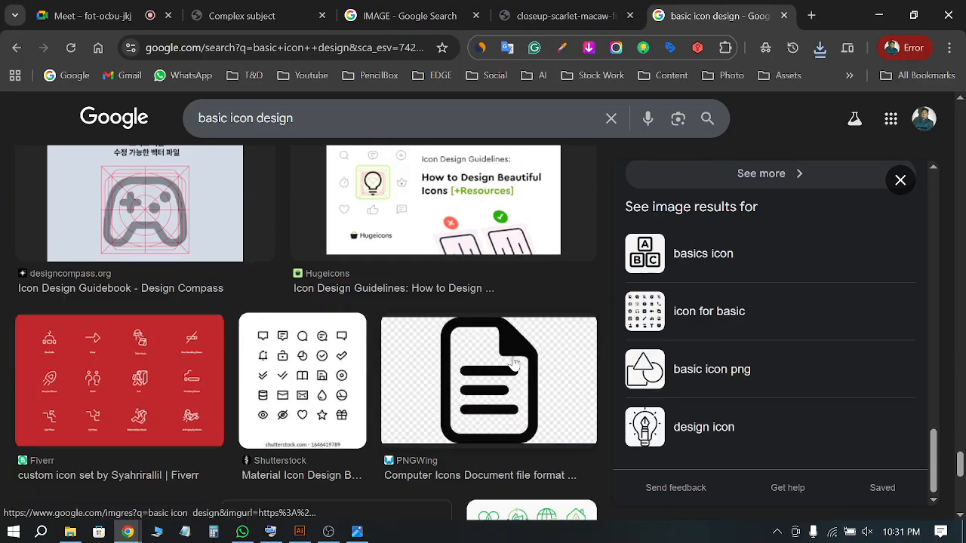
scroll(513, 363, down, 8)
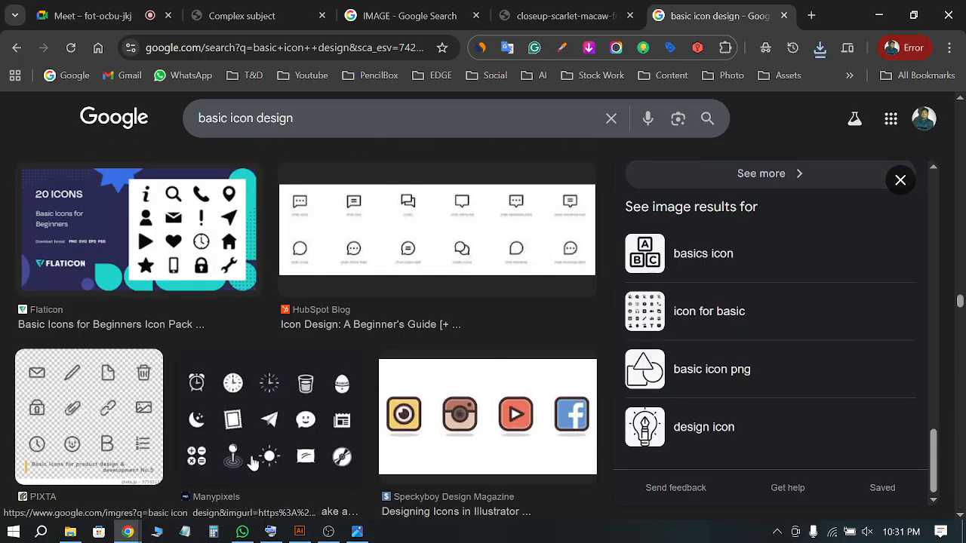
In File Explorer's Downloads folder, copy the four reference images from images.png through sm_5a8ea1c7e0865.jpg
click(70, 532)
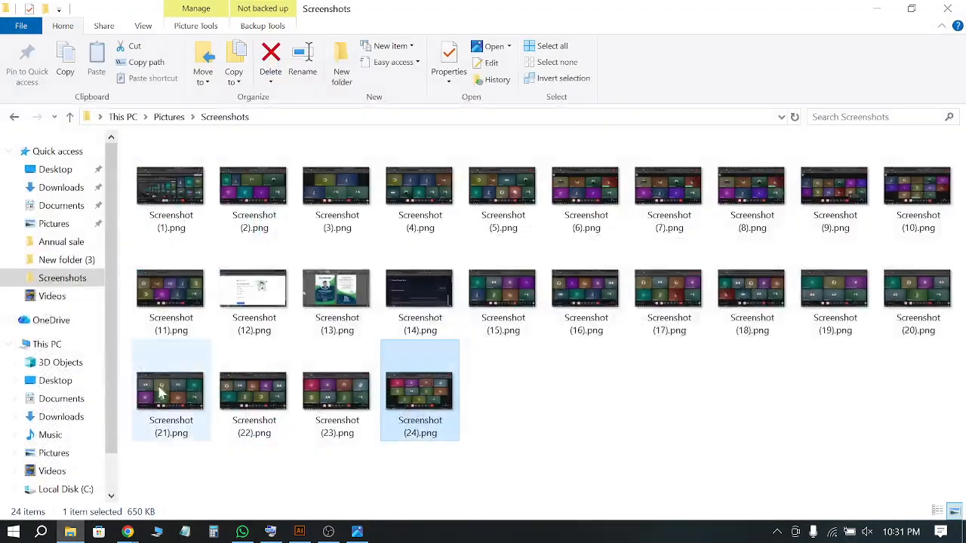
click(66, 188)
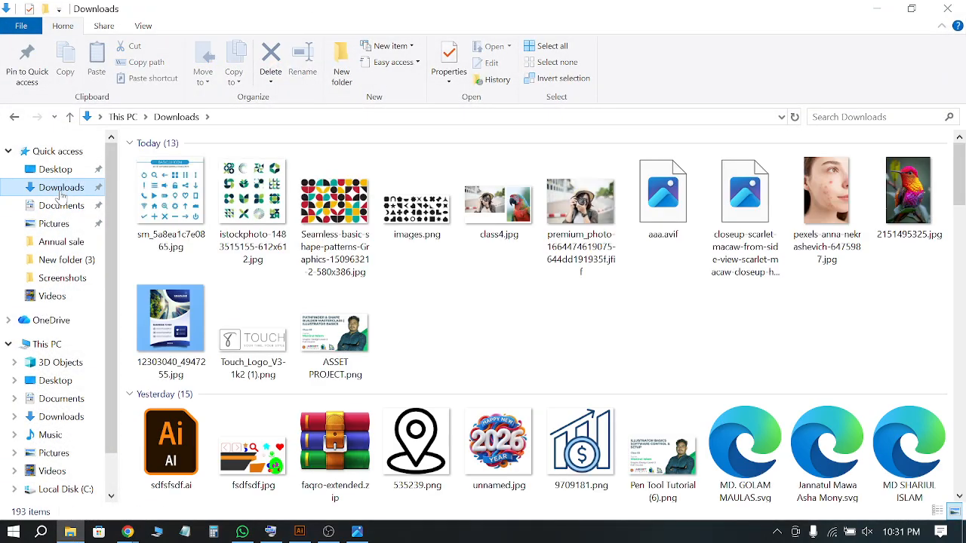
click(420, 218)
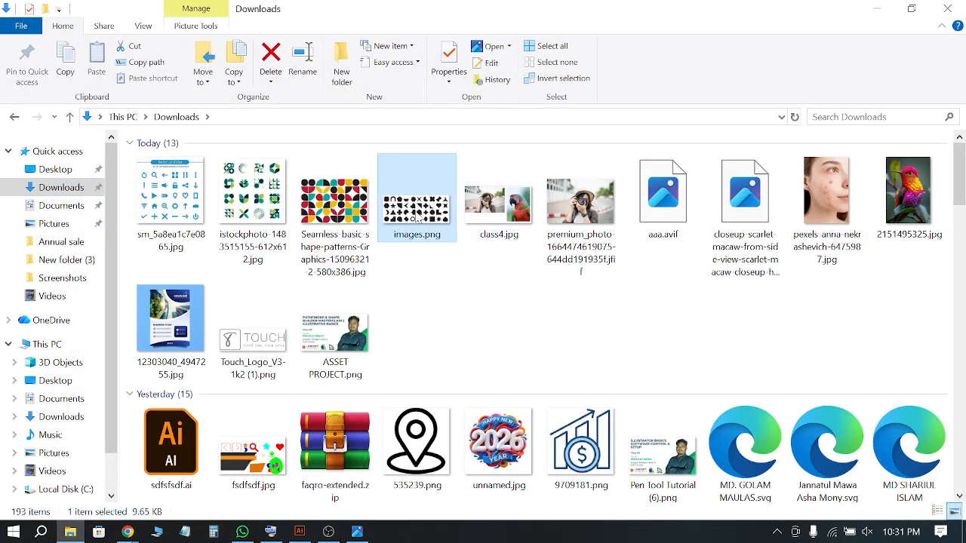
shift+click(190, 216)
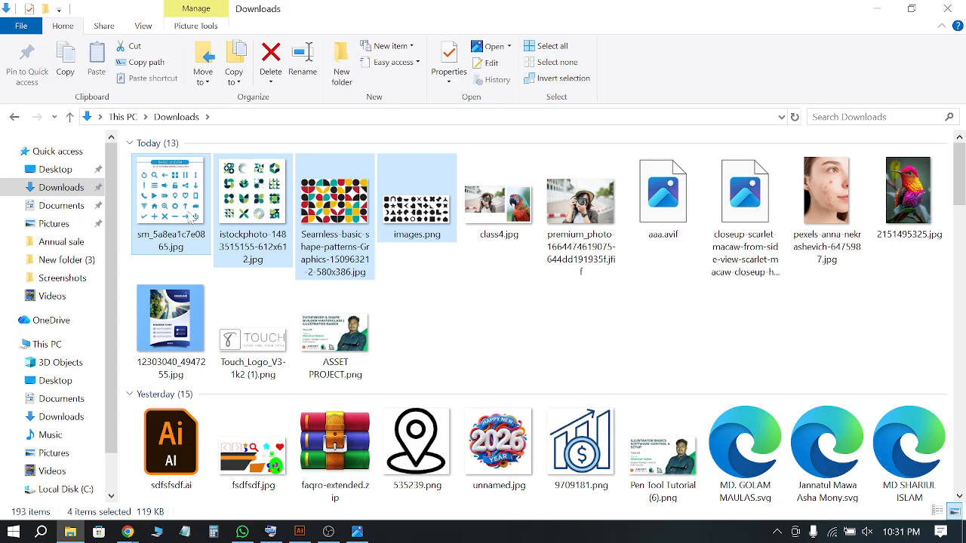
key(ctrl+c)
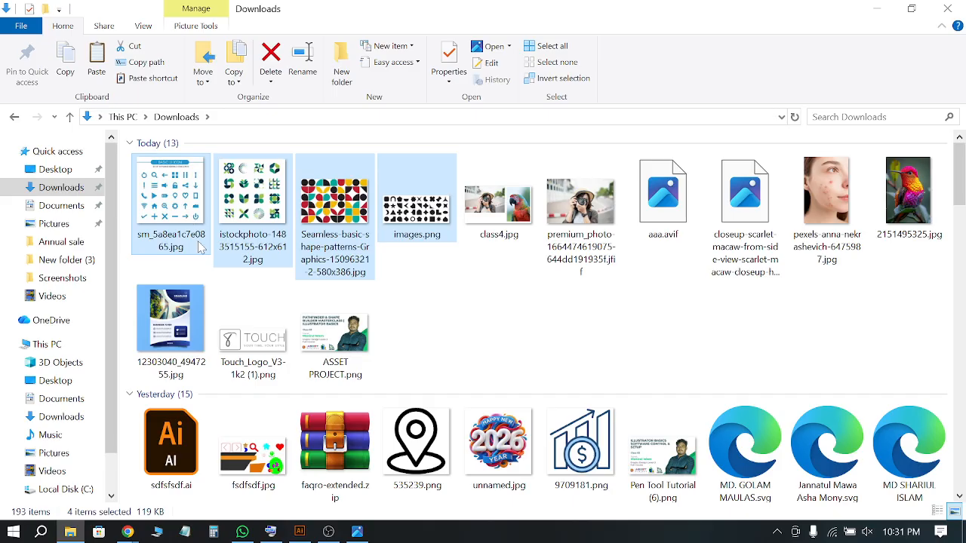
Switch to WhatsApp and send the four copied images to the Graphic Design(Level-3) [Online Batch] group, captioned "Home Work"
click(242, 532)
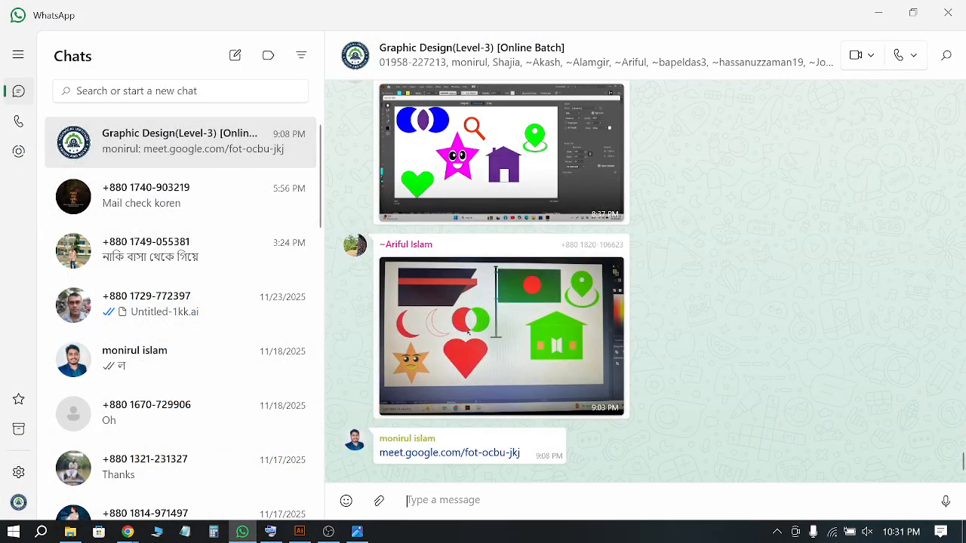
key(ctrl+v)
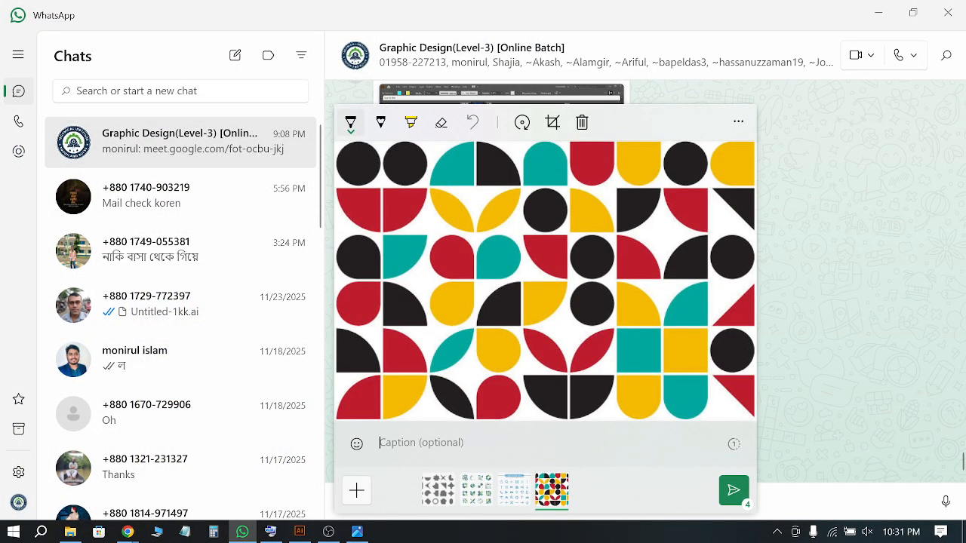
text(Home Work)
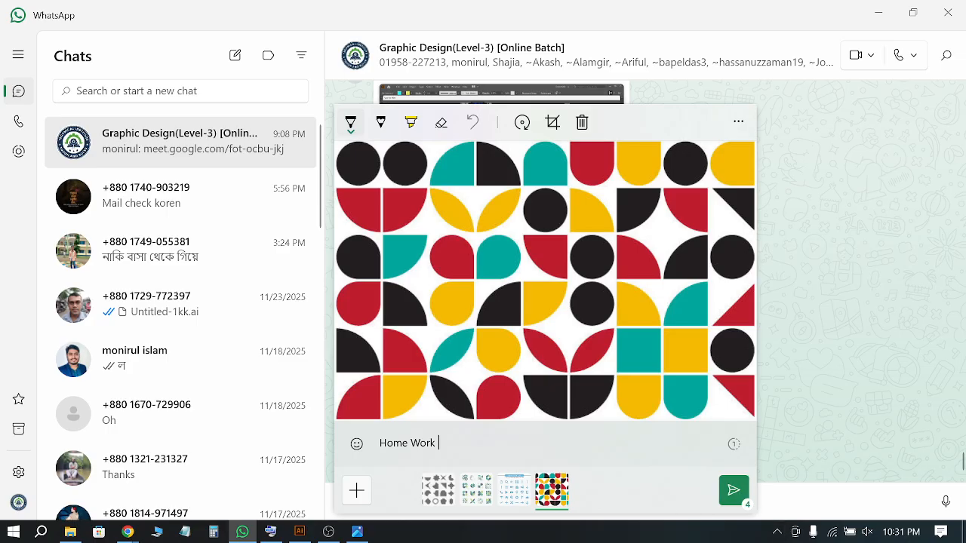
click(733, 490)
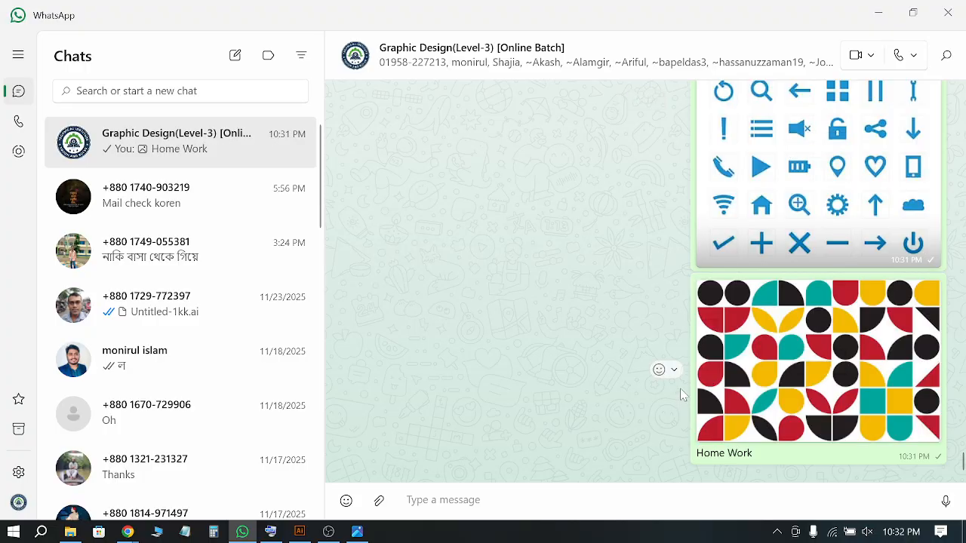
scroll(681, 394, up, 7)
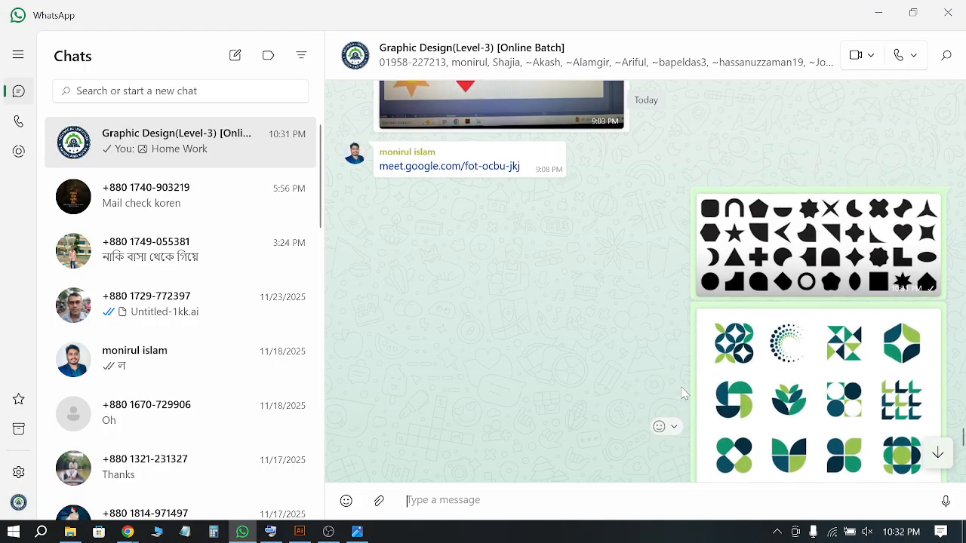
Preview the black shapes, green geometric logos and blue Basic UI Icon images sent to the Graphic Design(Level-3) group chat
click(787, 278)
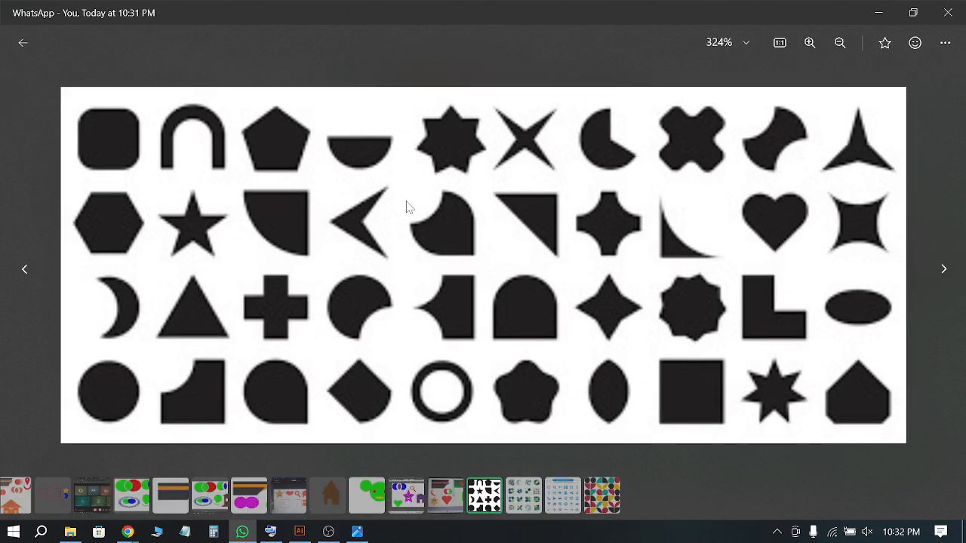
click(23, 42)
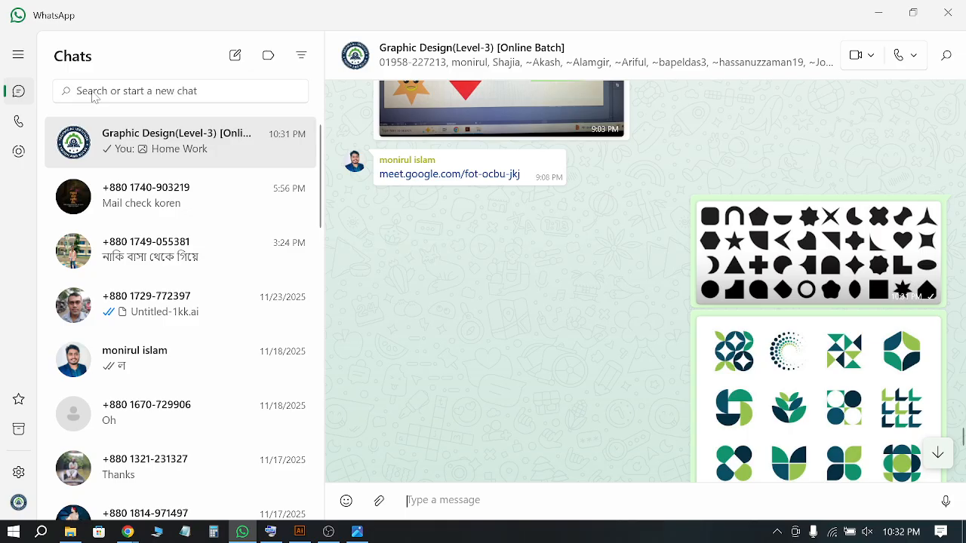
scroll(828, 217, down, 2)
click(733, 291)
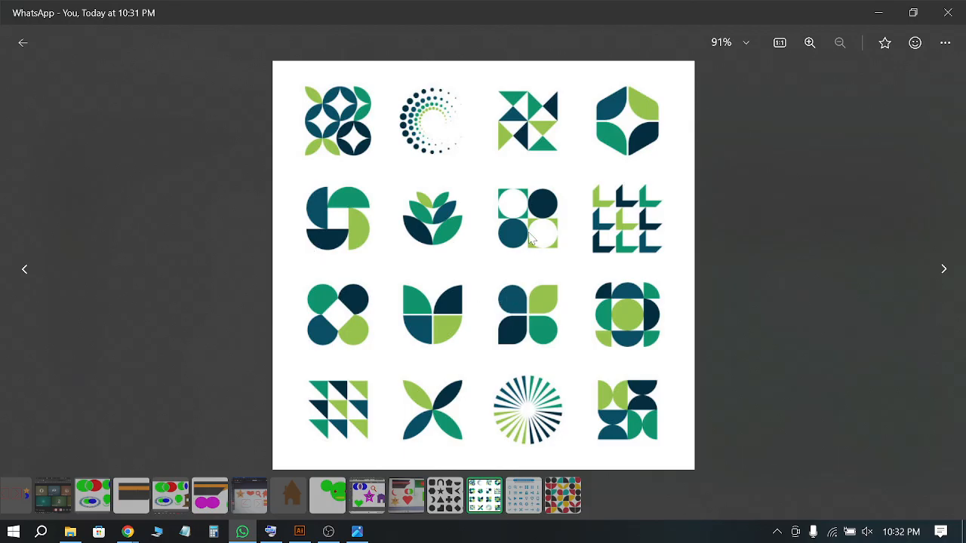
click(21, 42)
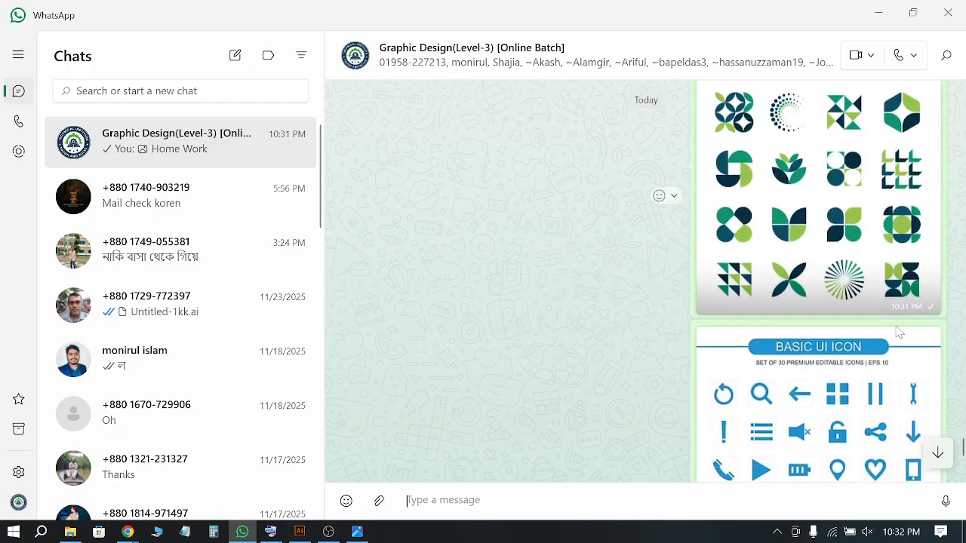
click(854, 373)
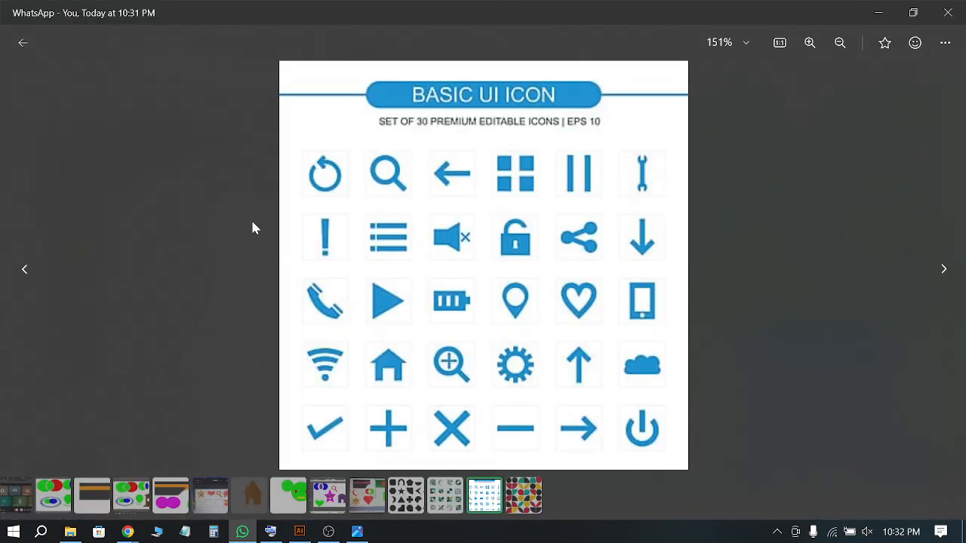
click(21, 42)
scroll(822, 351, down, 4)
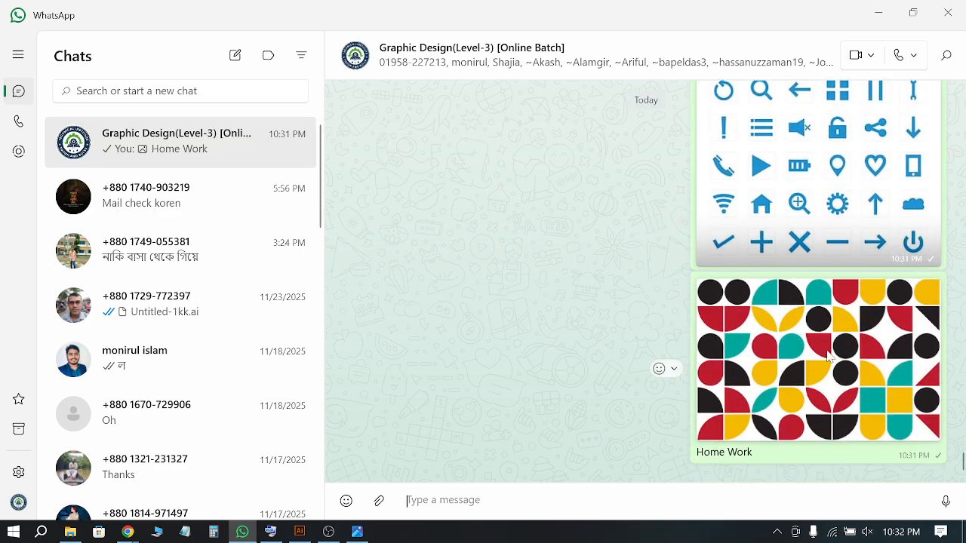
click(812, 228)
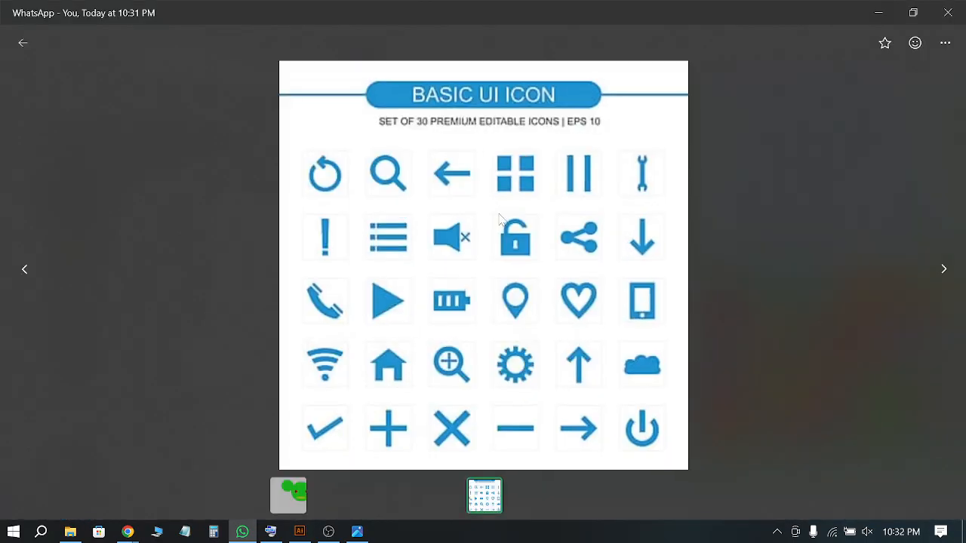
click(22, 44)
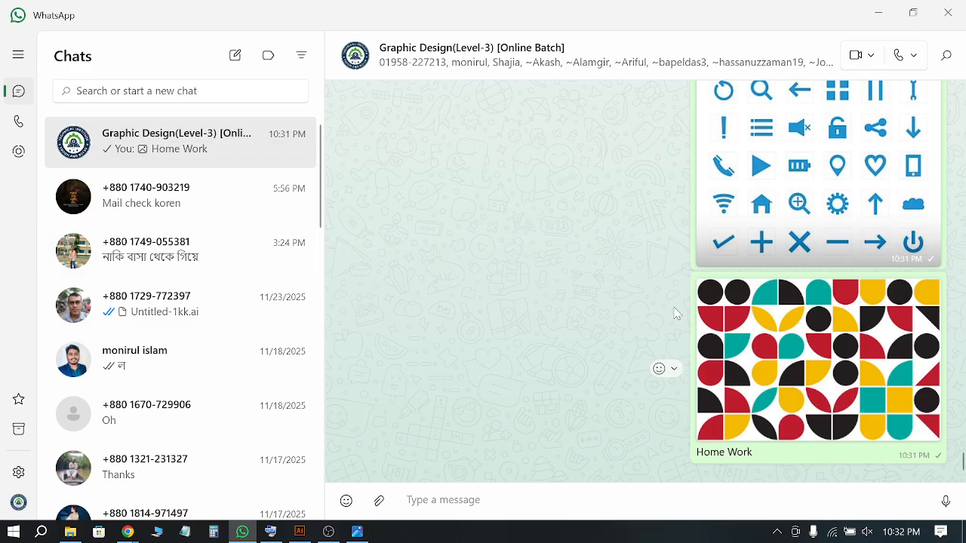
Look back through the sent homework images in the chat and enlarge the black shapes image again
scroll(578, 249, up, 2)
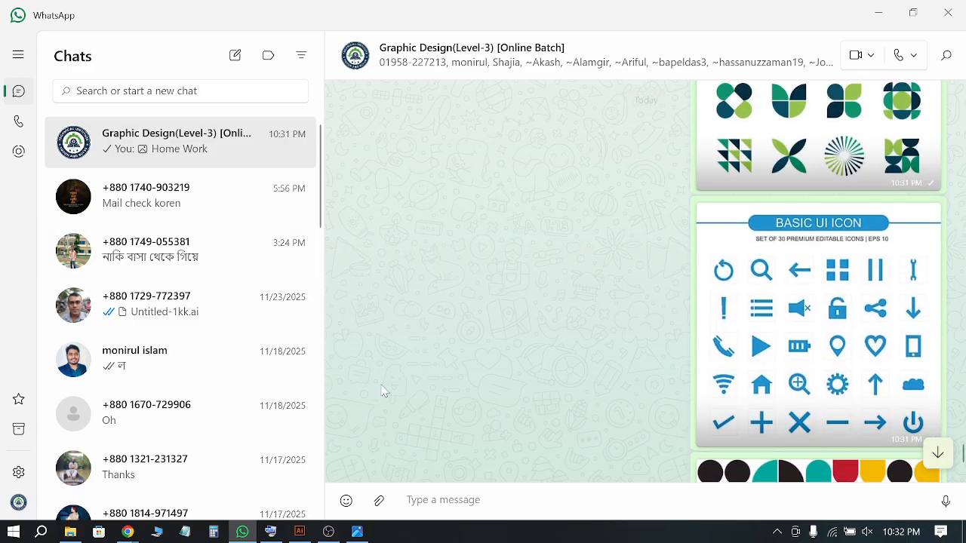
scroll(494, 343, down, 2)
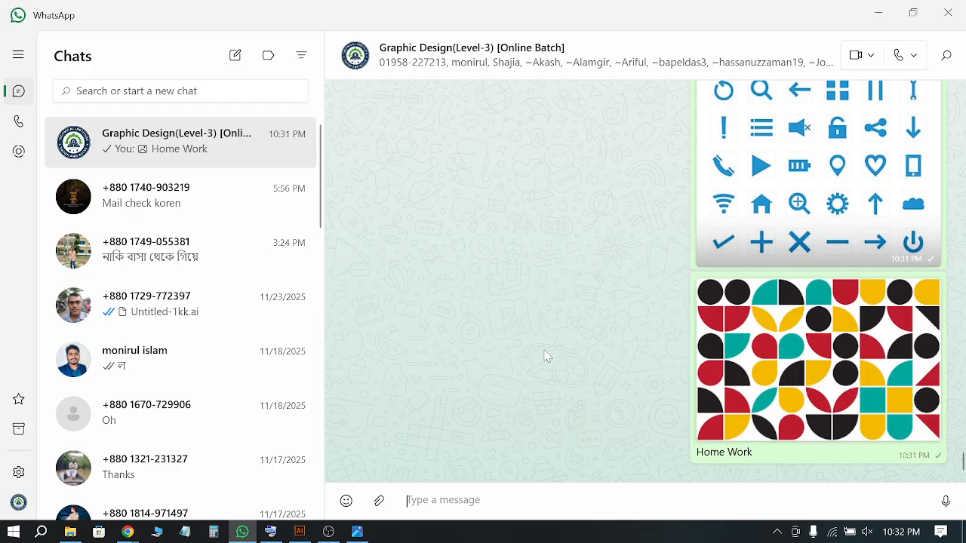
scroll(545, 355, up, 2)
scroll(596, 324, up, 1)
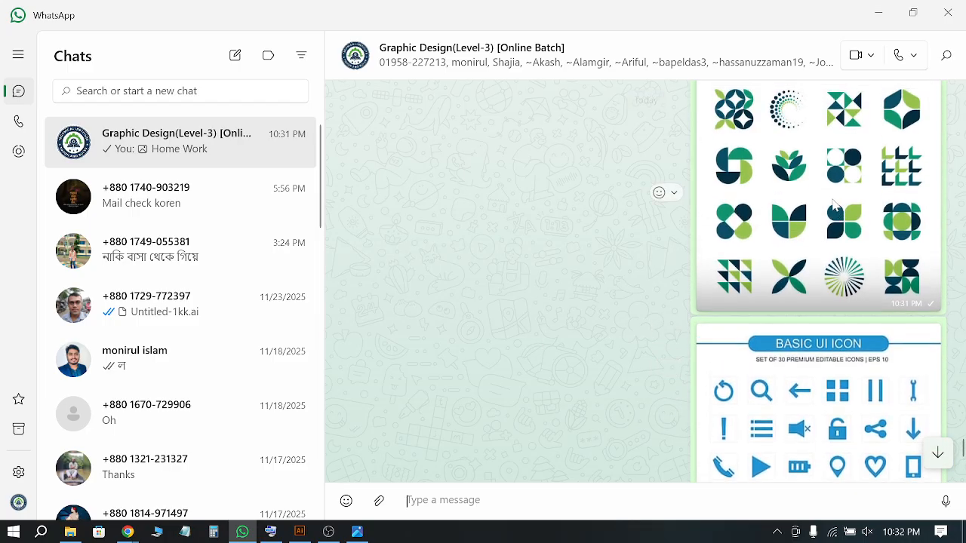
scroll(839, 210, up, 1)
scroll(840, 214, up, 1)
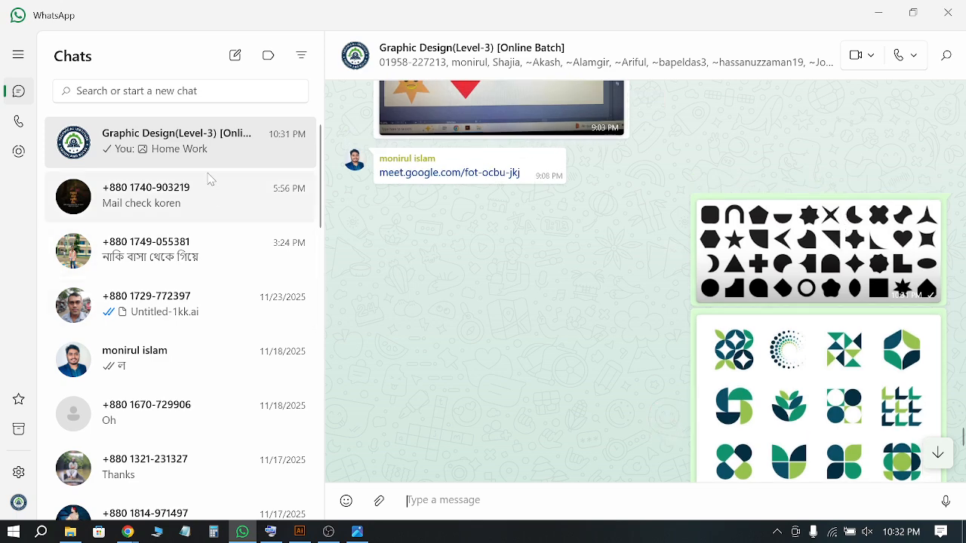
click(868, 273)
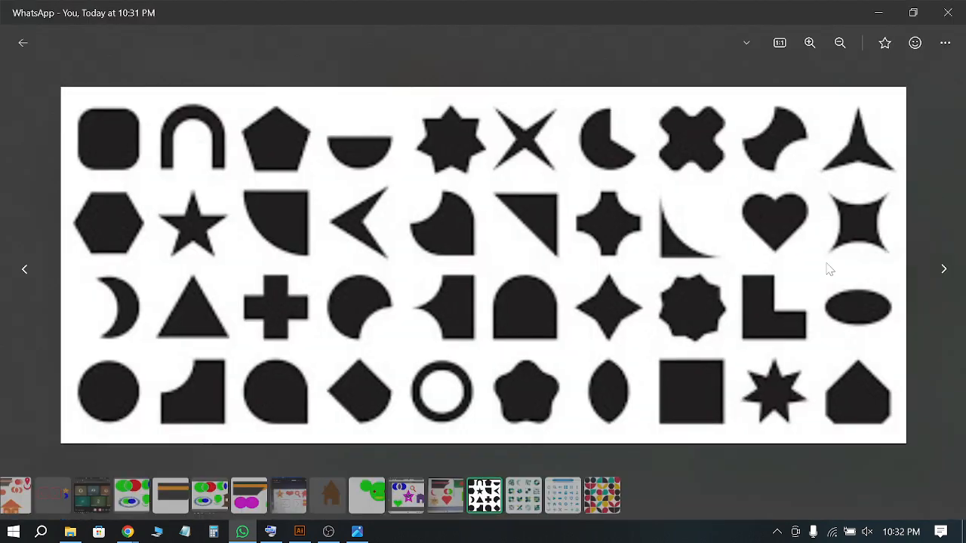
click(20, 45)
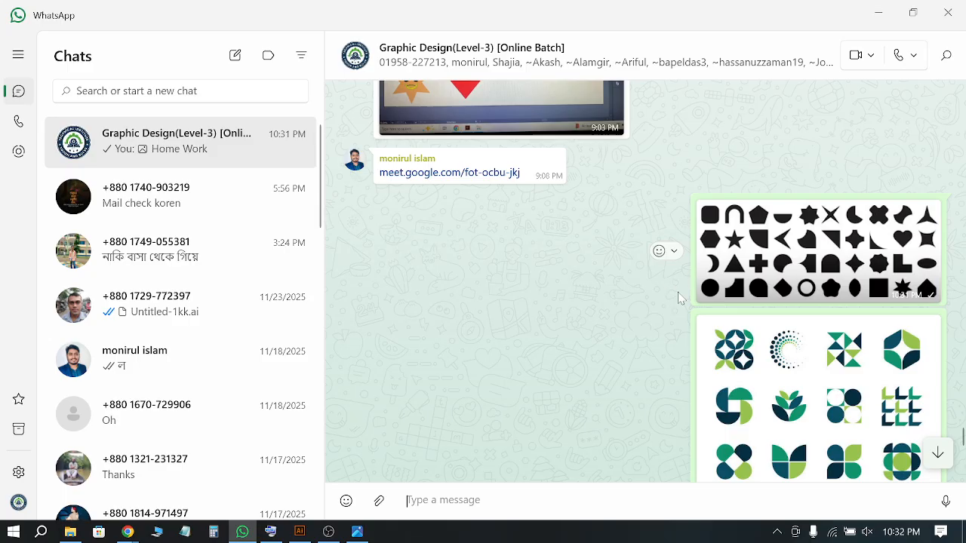
Review the homework images once more and open the green geometric logo set in the full-size viewer
scroll(624, 295, down, 4)
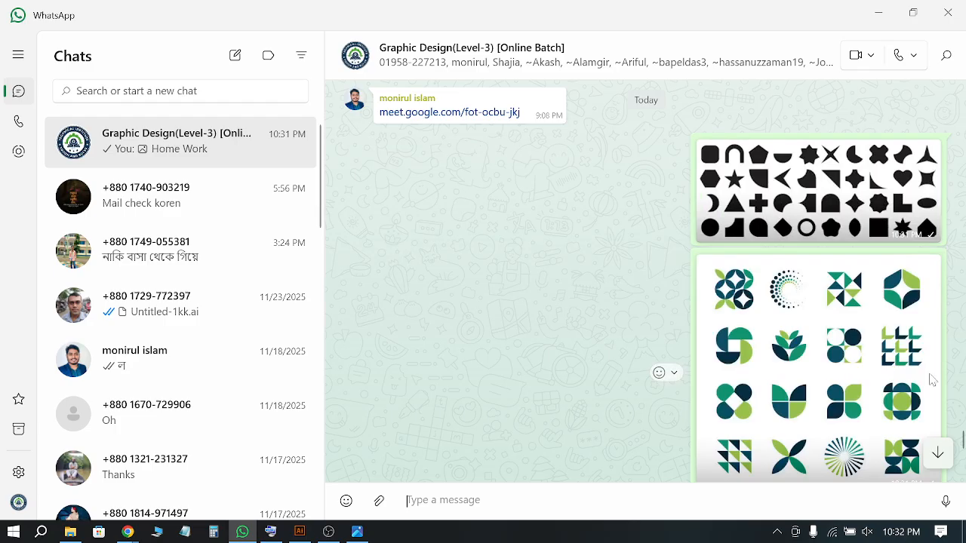
scroll(867, 362, up, 3)
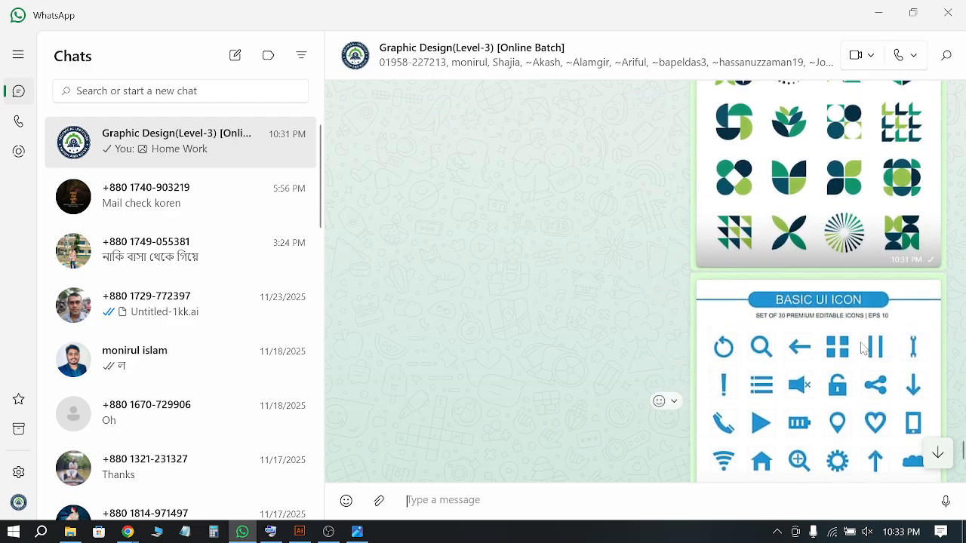
scroll(841, 330, up, 2)
scroll(841, 287, down, 1)
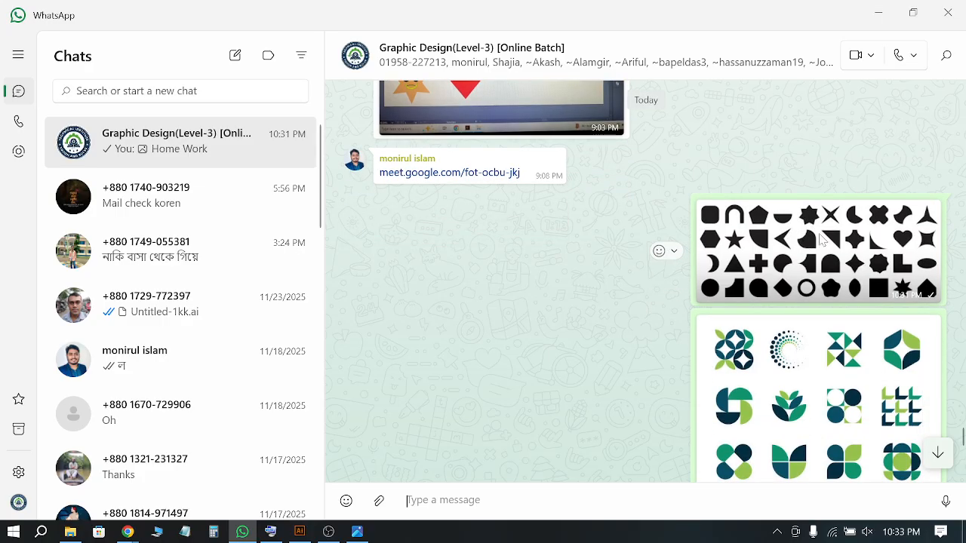
scroll(841, 241, down, 4)
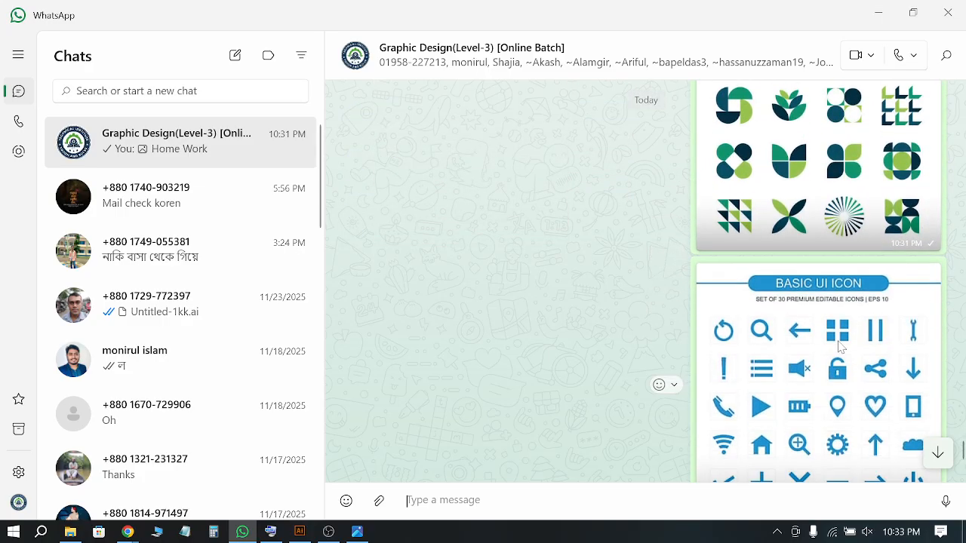
scroll(841, 345, up, 3)
click(847, 341)
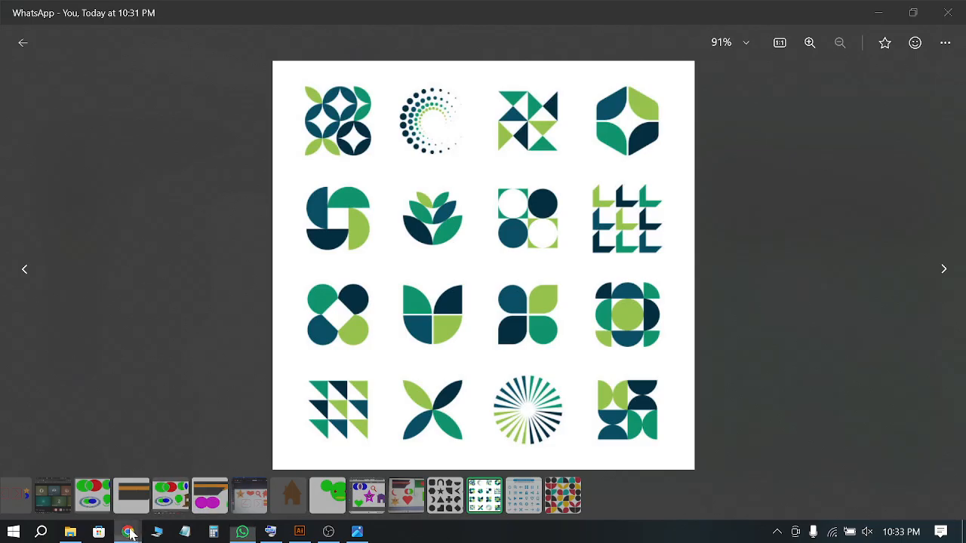
mouse_move(133, 532)
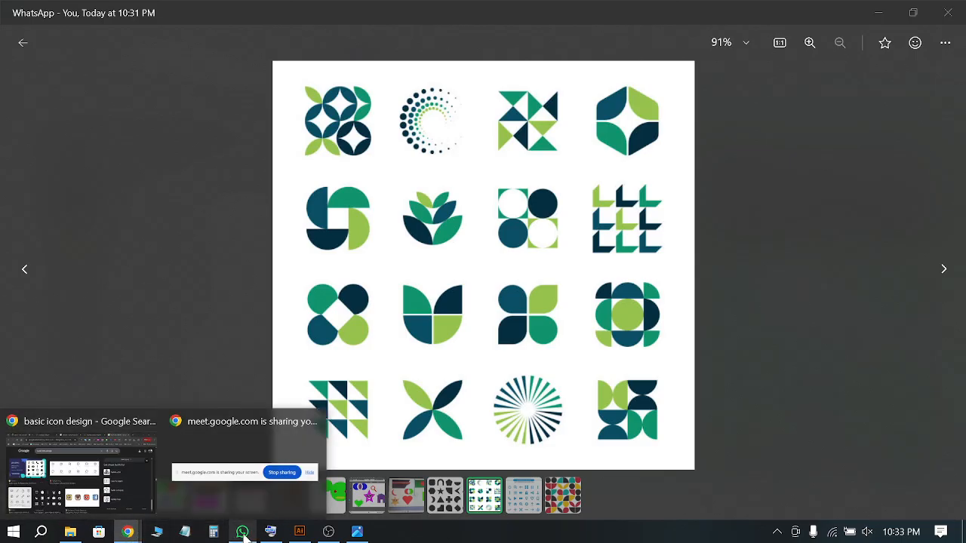
click(300, 532)
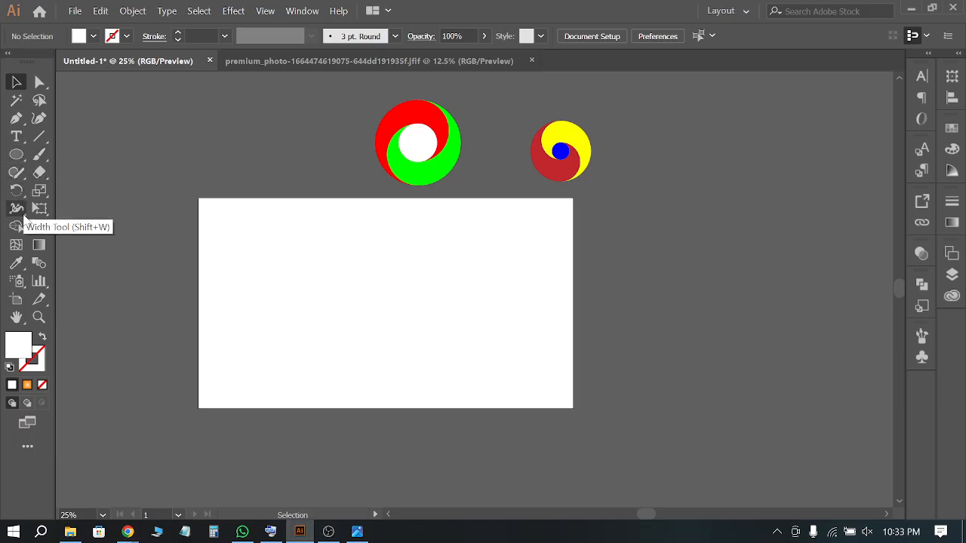
mouse_move(128, 531)
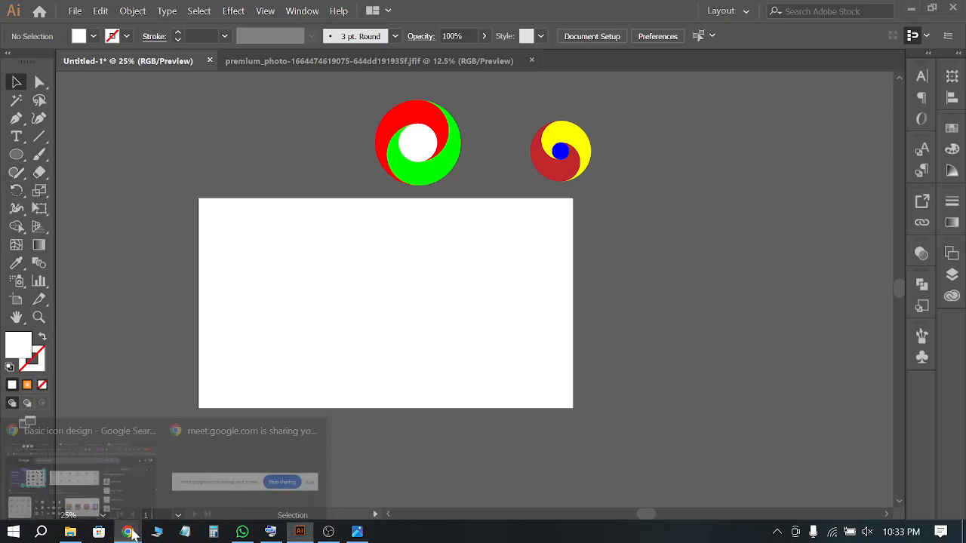
click(125, 491)
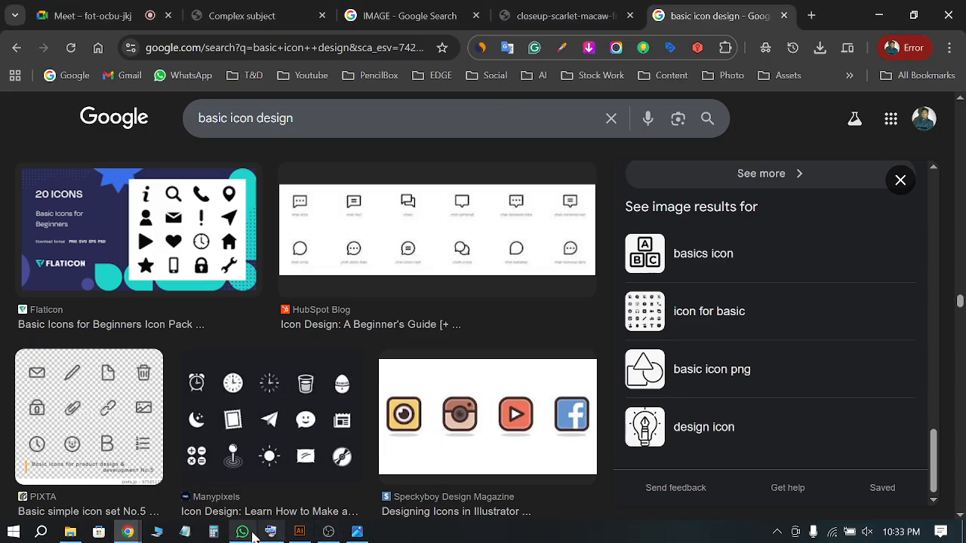
click(242, 532)
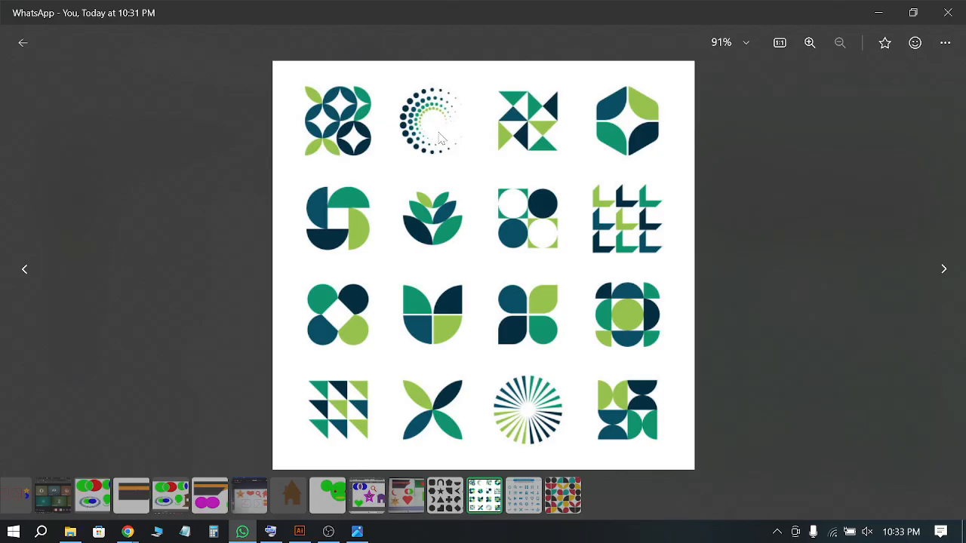
Minimize WhatsApp, switch to Illustrator and draw a large white circle with a black stroke on the Untitled-1 artboard
click(878, 16)
click(300, 531)
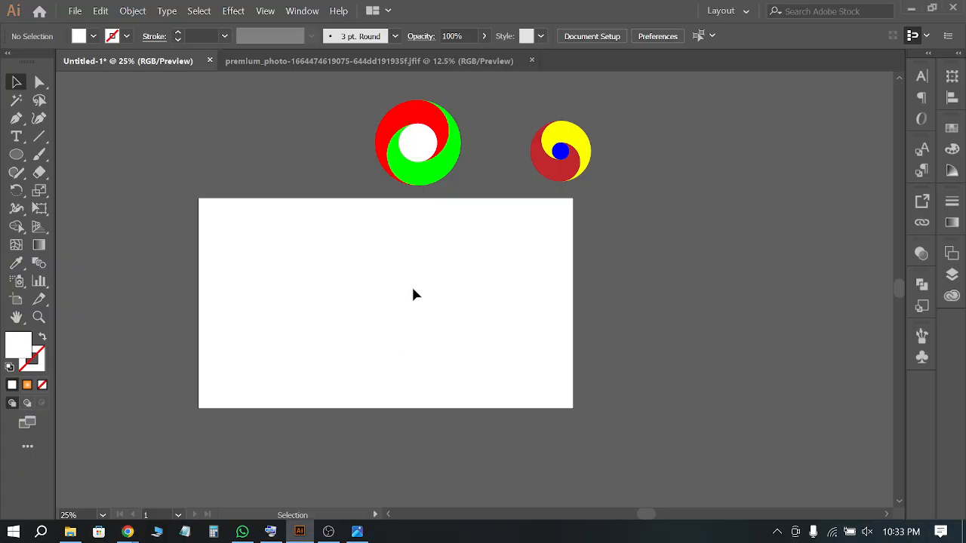
scroll(343, 334, up, 2)
scroll(446, 285, down, 2)
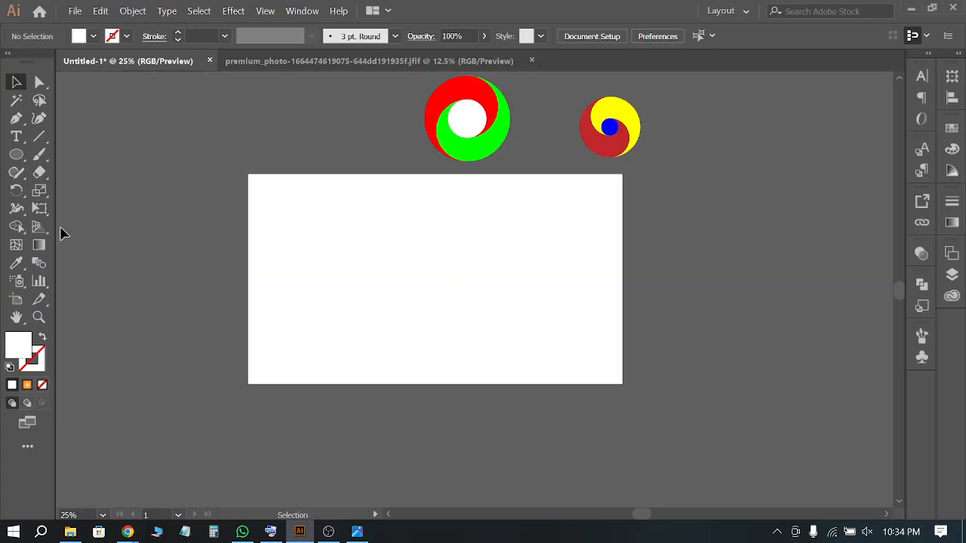
click(16, 156)
drag(426, 252, 468, 293)
scroll(445, 232, up, 2)
click(126, 36)
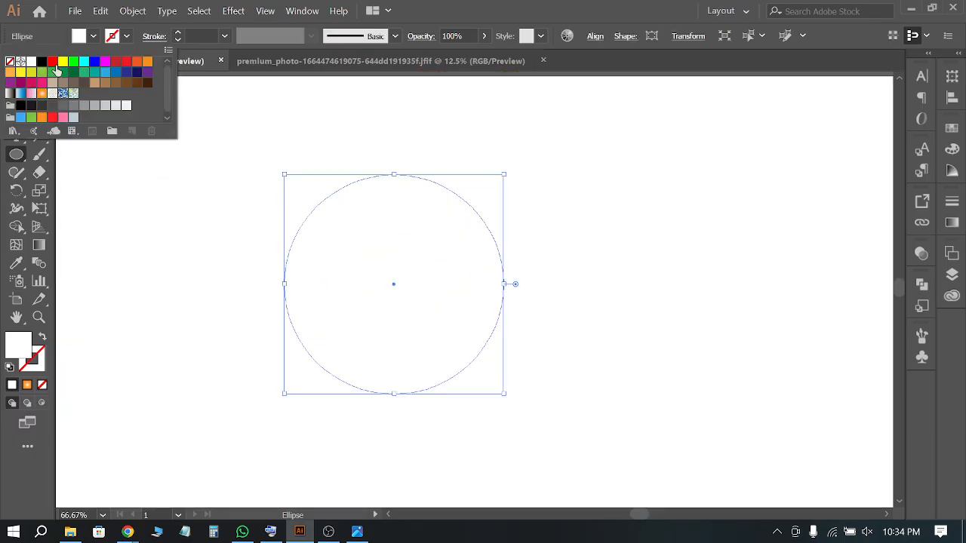
click(42, 63)
key(Escape)
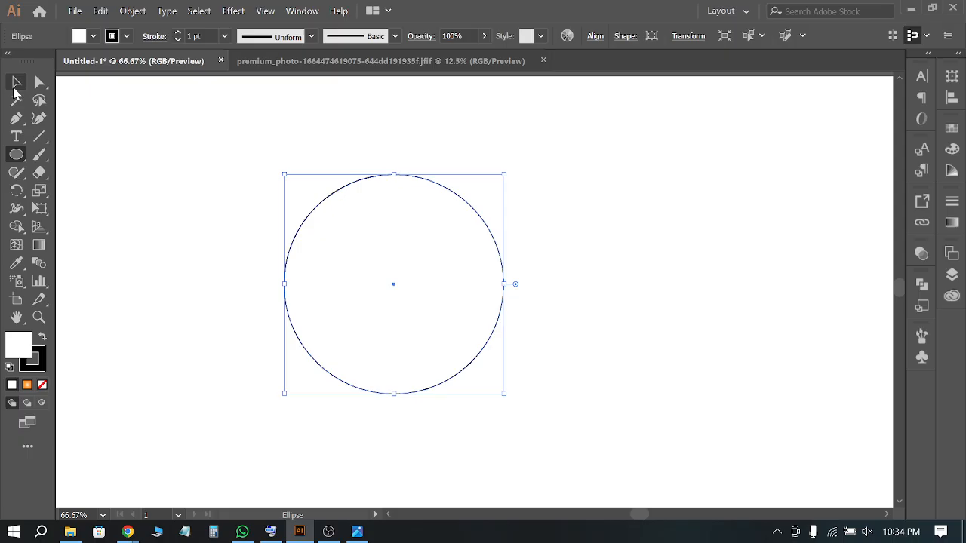
key(v)
click(75, 163)
Draw a small circle beside the large circle's upper left and give it a black fill with no stroke
click(17, 154)
drag(166, 192, 173, 194)
click(17, 81)
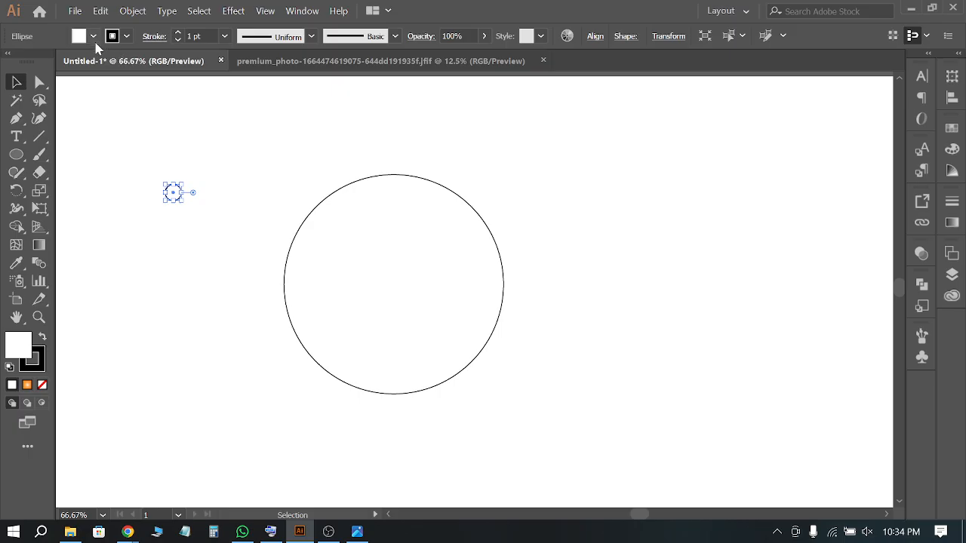
click(43, 337)
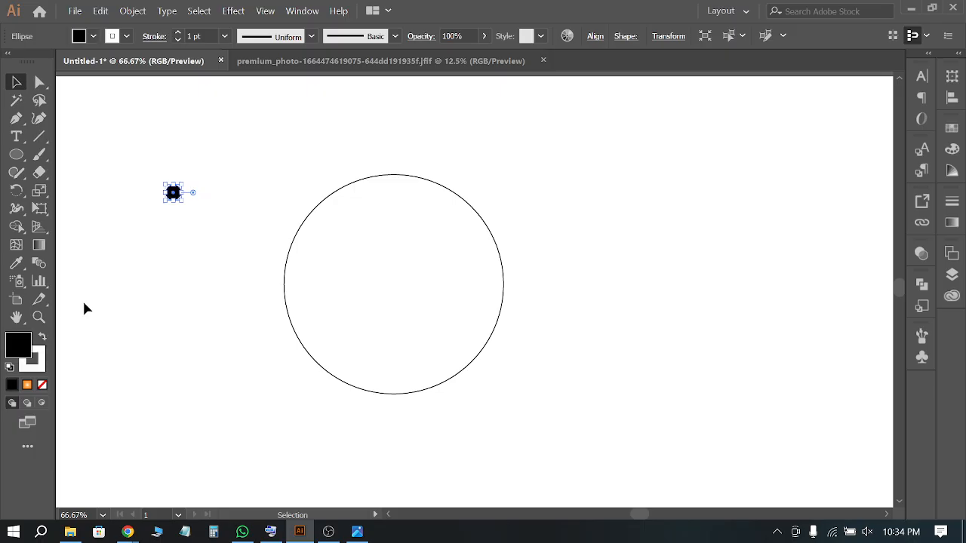
click(126, 36)
click(9, 65)
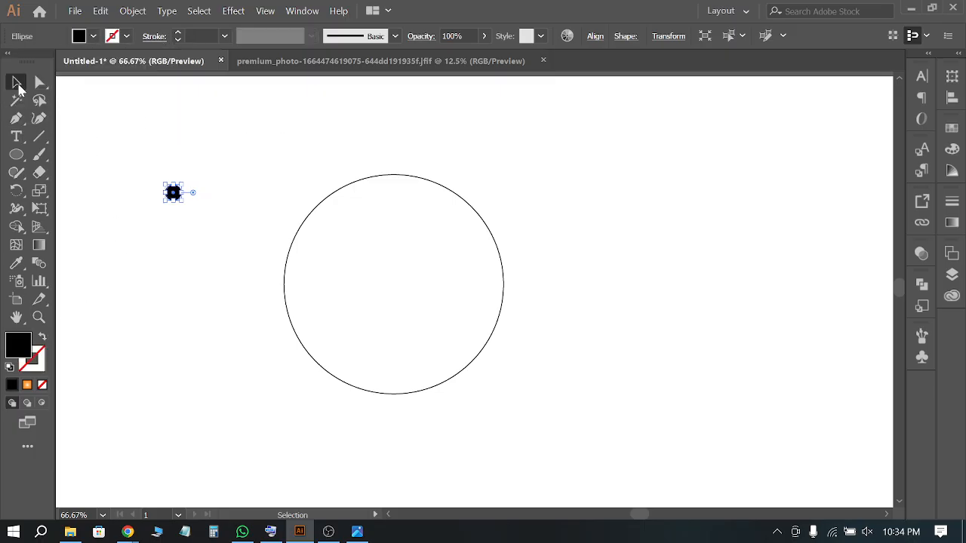
click(17, 82)
click(245, 185)
Place the black dot on the large circle's upper-left outline and duplicate it five times along the top arc
drag(173, 193, 328, 193)
scroll(351, 181, up, 3)
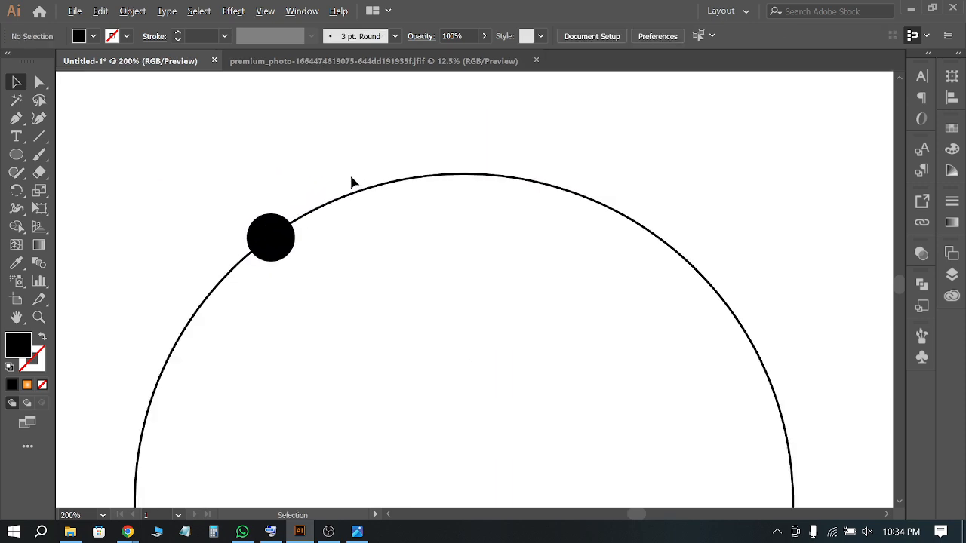
drag(293, 242, 458, 192)
drag(458, 191, 568, 204)
scroll(524, 145, down, 1)
scroll(524, 143, down, 1)
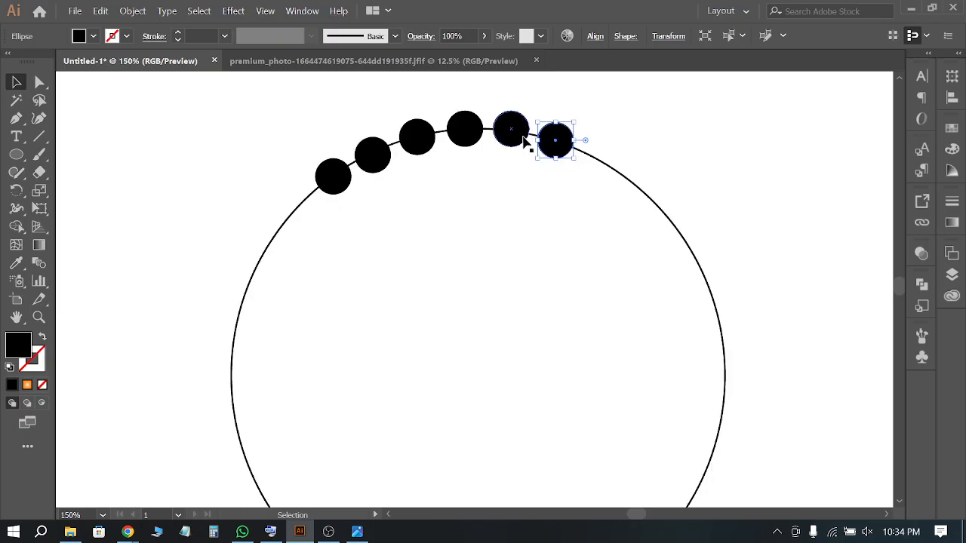
scroll(524, 141, down, 1)
click(199, 175)
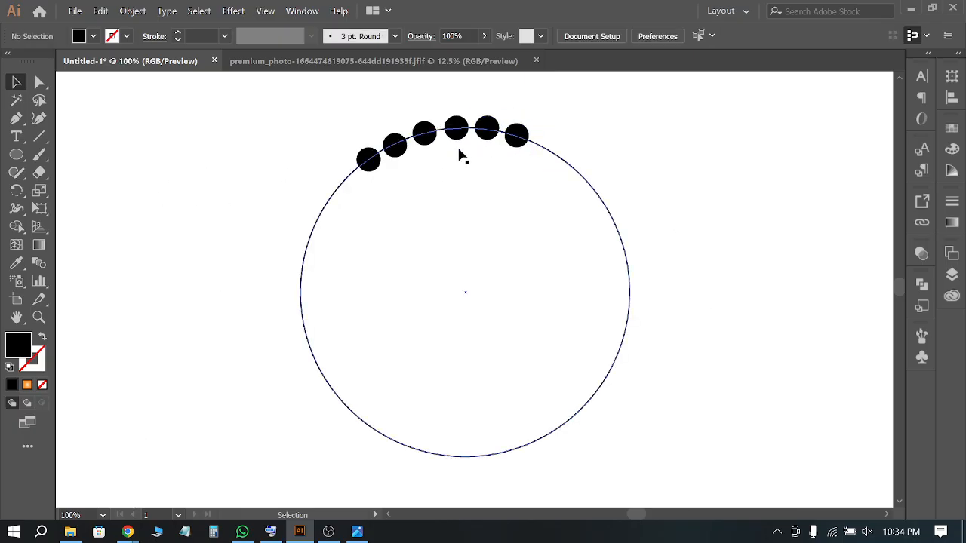
Copy the rightmost black dot by rotating it 360/20 degrees about the large circle's centre
click(518, 136)
click(17, 190)
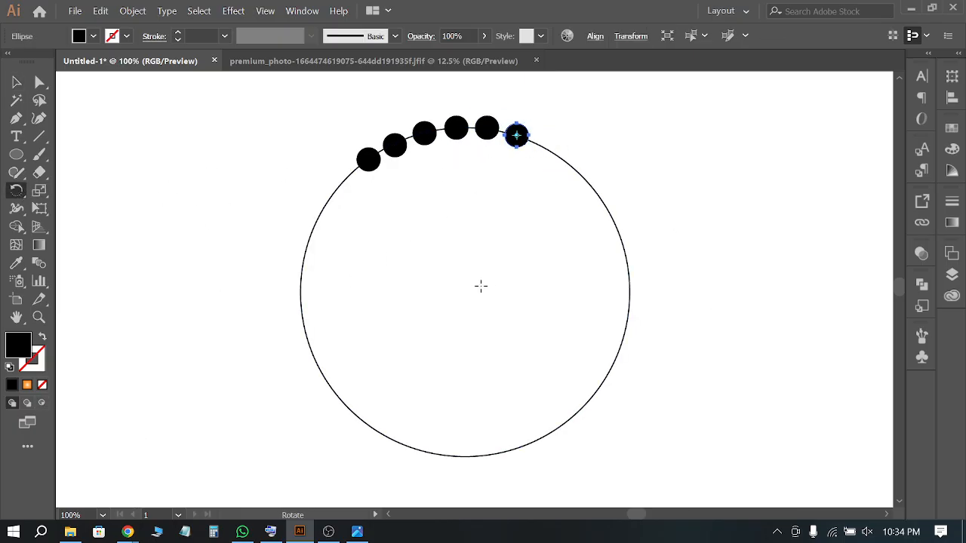
alt+click(469, 290)
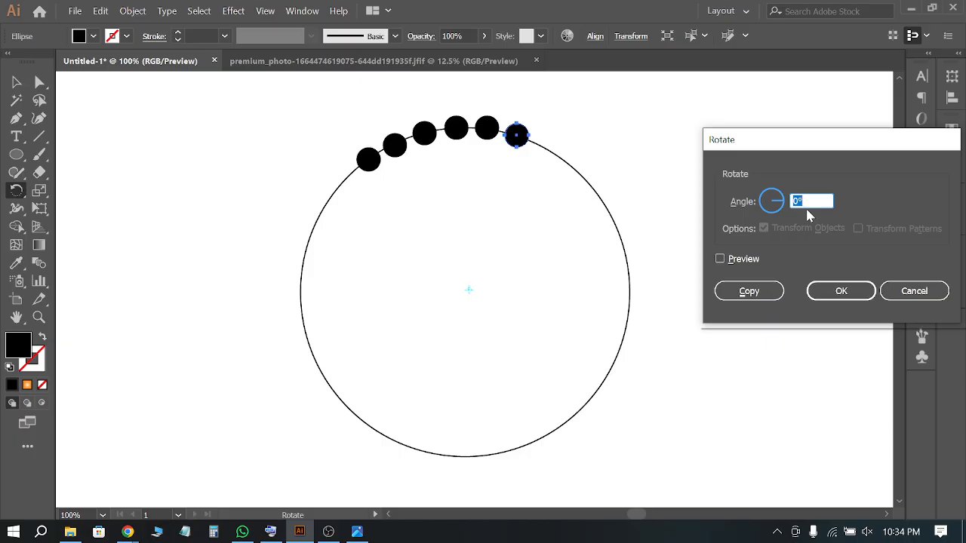
text(360/20)
click(748, 291)
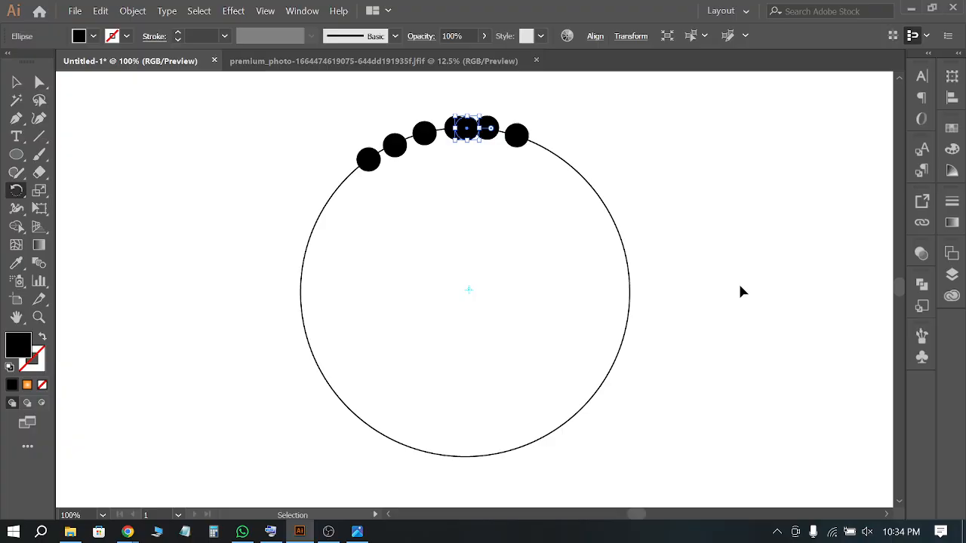
Repeat the rotated copy 18 times to ring the whole circle with dots, and select all the artwork
key(ctrl+d)
key(ctrl+d)
key(ctrl+d)
key(ctrl+d)
key(ctrl+d)
key(ctrl+d)
key(ctrl+d)
key(ctrl+d)
key(ctrl+d)
key(ctrl+d)
key(ctrl+d)
key(ctrl+d)
key(ctrl+d)
key(ctrl+d)
key(ctrl+d)
key(ctrl+d)
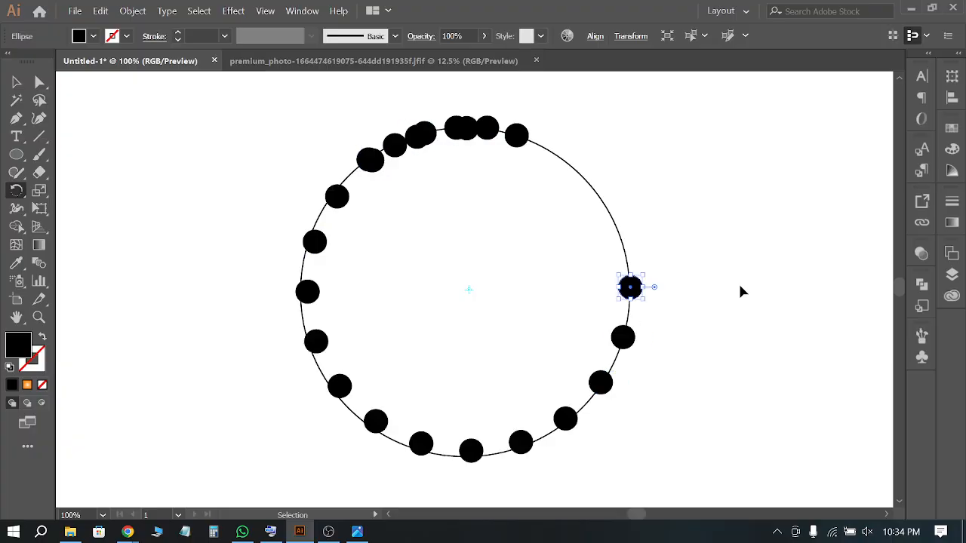
key(ctrl+d)
key(ctrl+d)
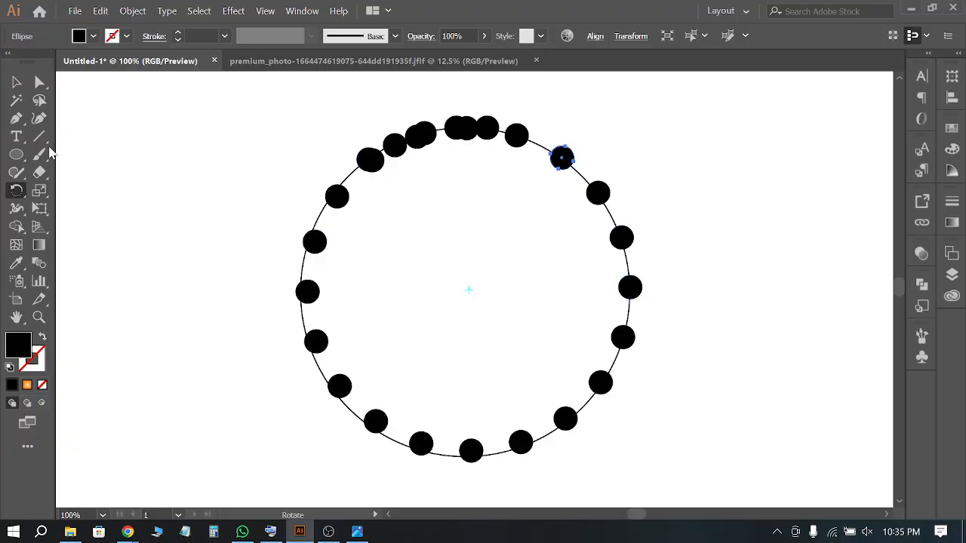
click(23, 84)
click(261, 136)
drag(262, 130, 623, 468)
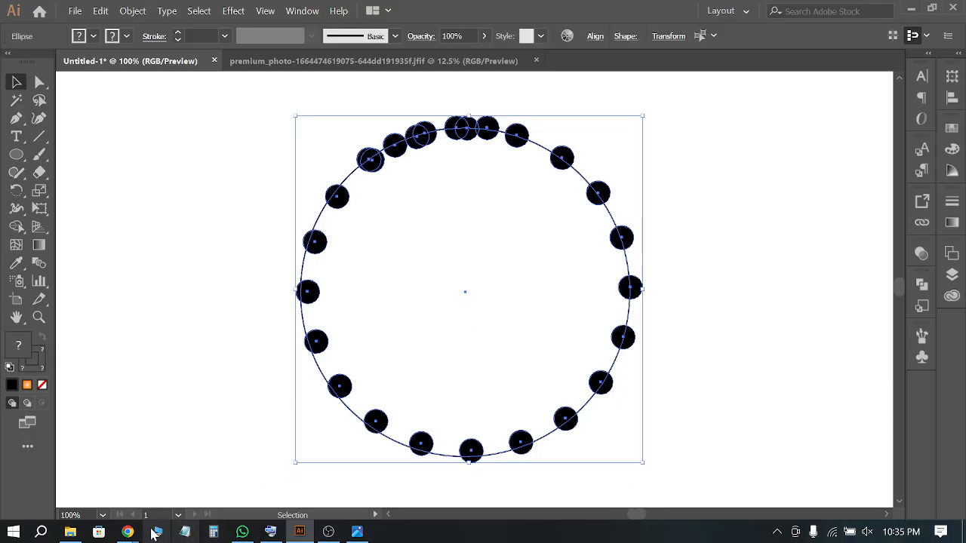
Switch to WhatsApp, close the green logo image and view the black basic shapes homework image full size
mouse_move(129, 533)
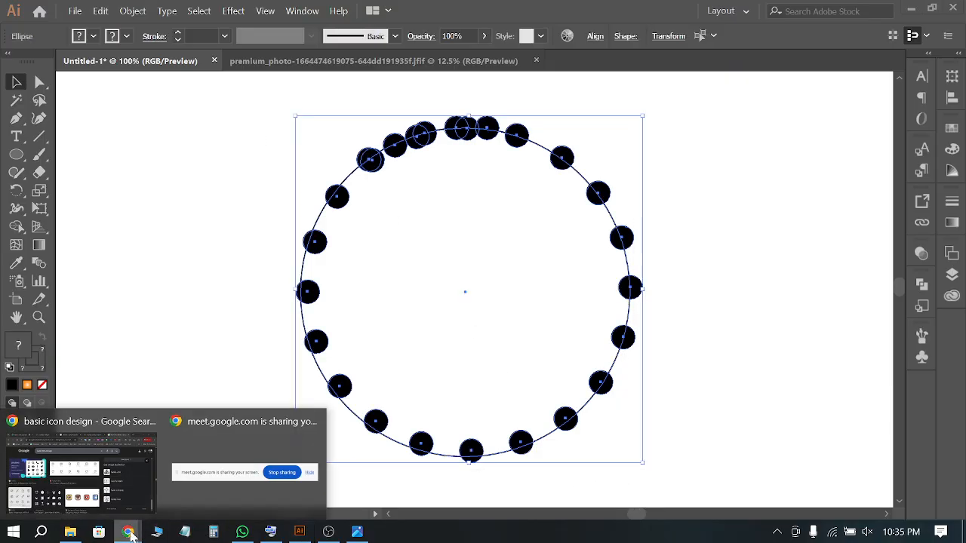
click(242, 532)
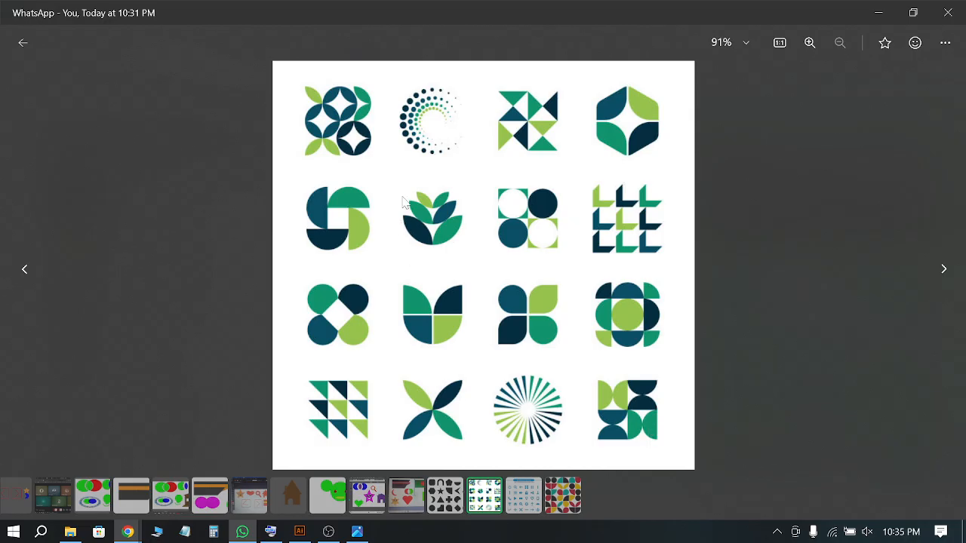
click(24, 43)
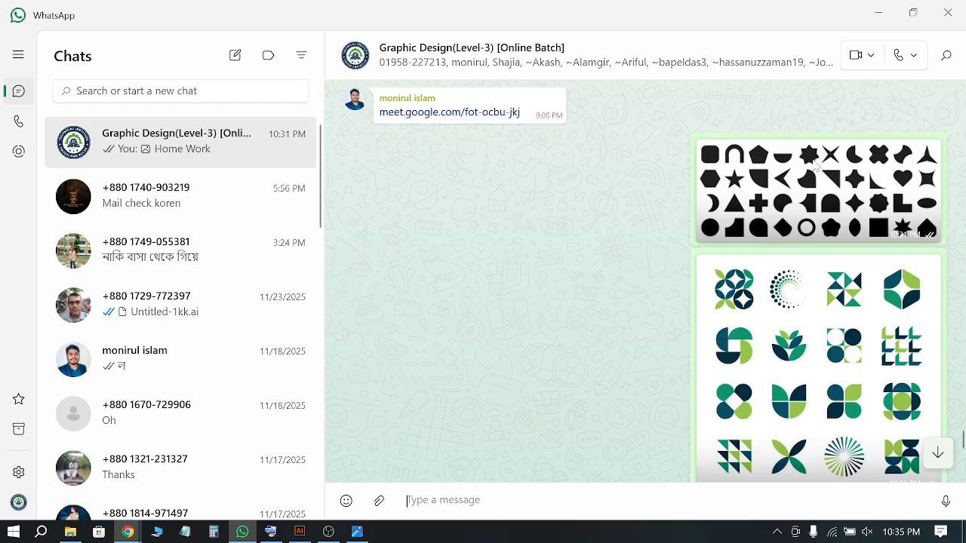
click(819, 189)
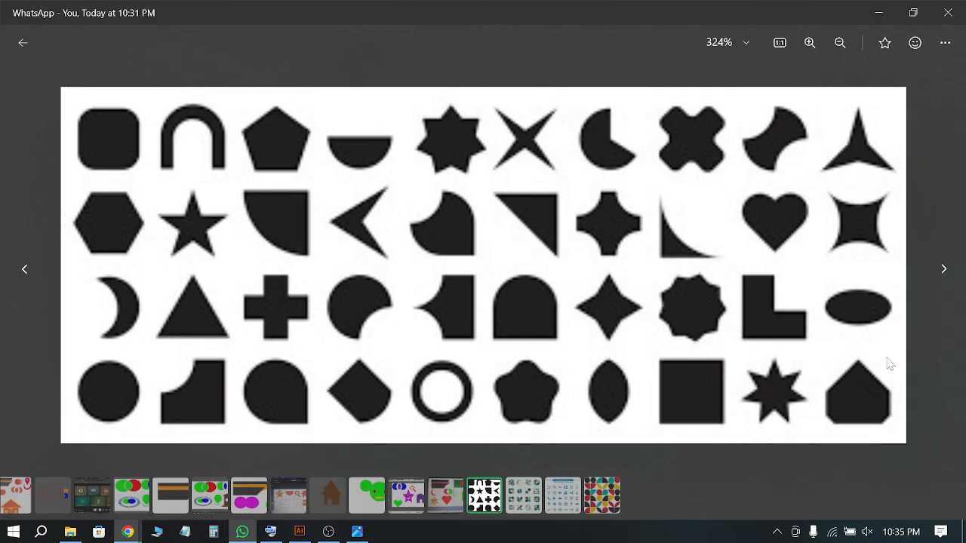
click(11, 41)
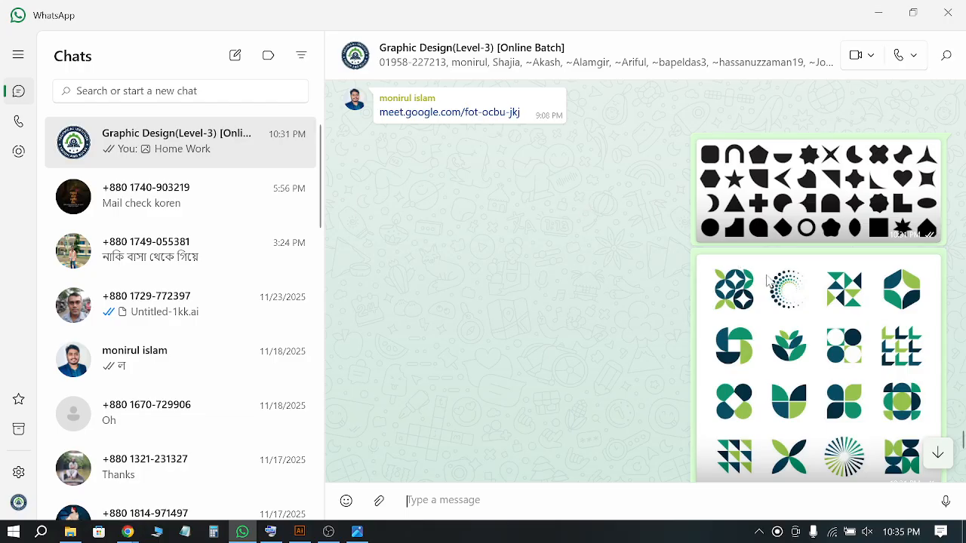
View the Basic UI Icon set and the colourful geometric pattern homework images full size, closing each one
scroll(803, 310, down, 3)
click(803, 310)
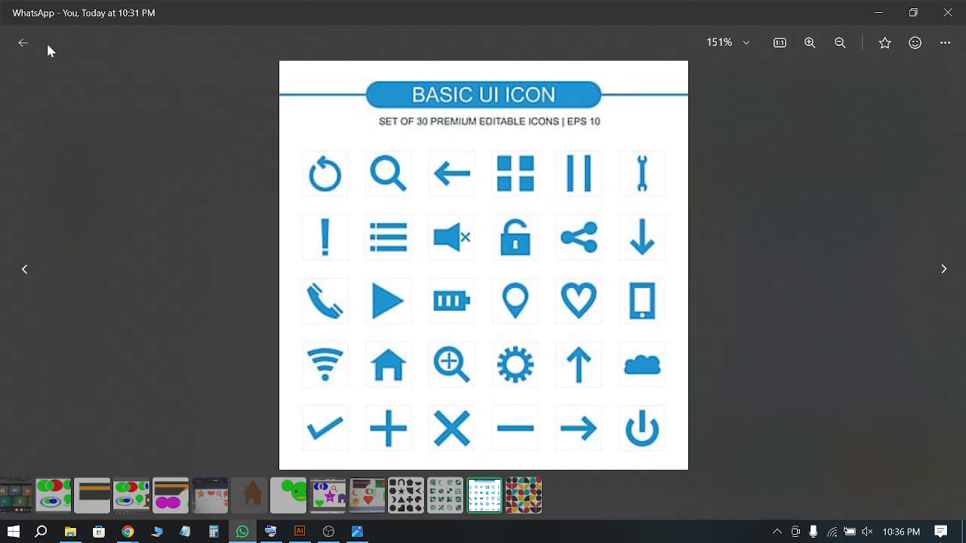
click(22, 43)
scroll(823, 317, down, 4)
click(824, 359)
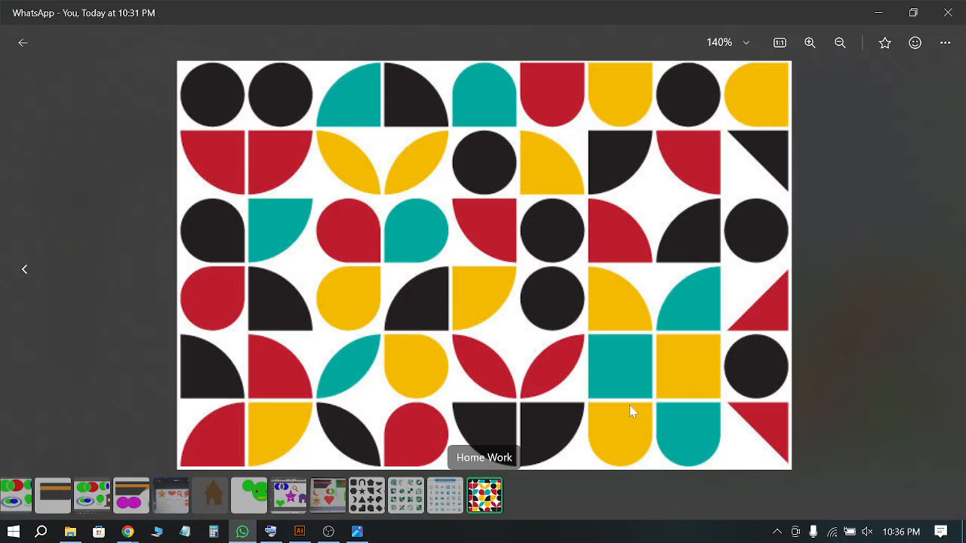
click(23, 43)
View the green geometric logo set full size again and look over the homework images in the group chat
scroll(843, 345, up, 4)
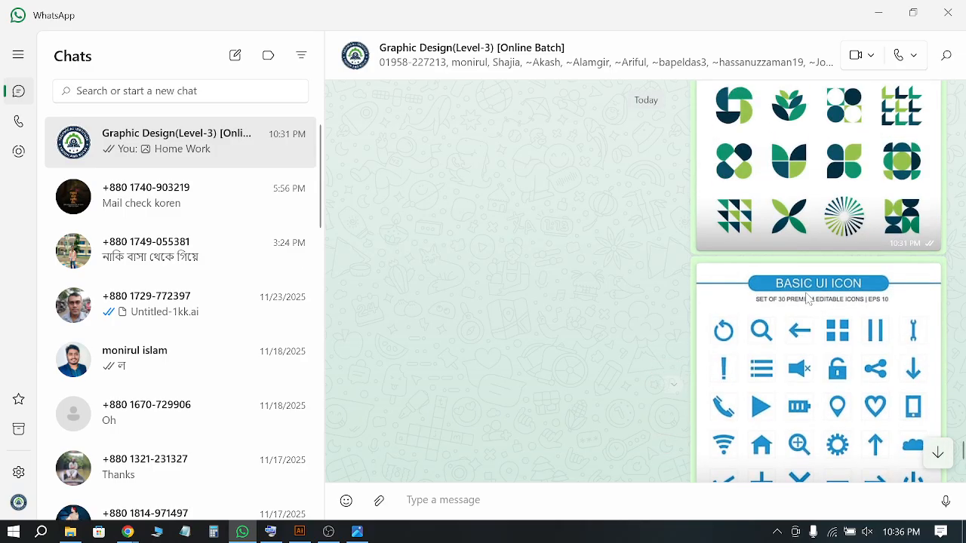
click(795, 229)
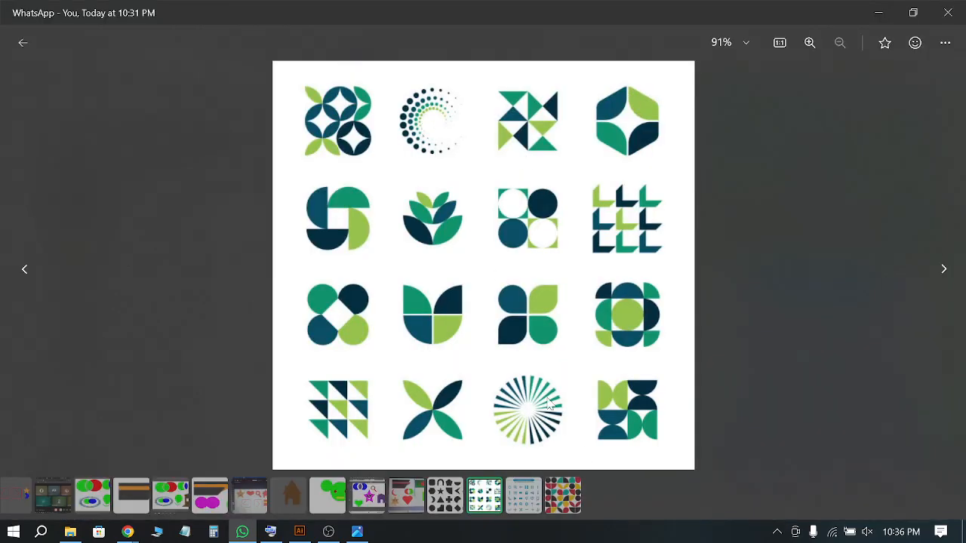
click(23, 43)
scroll(926, 289, up, 3)
scroll(671, 235, down, 2)
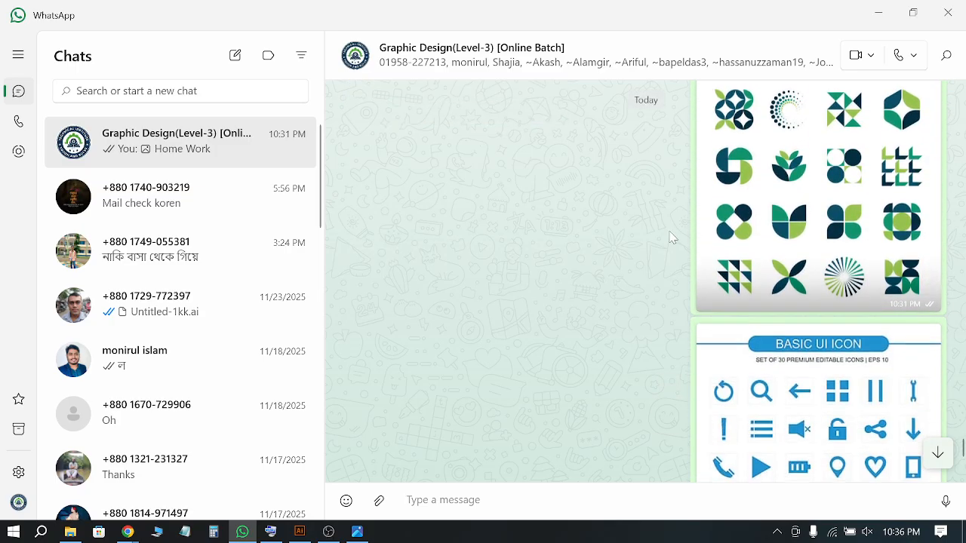
scroll(671, 236, down, 2)
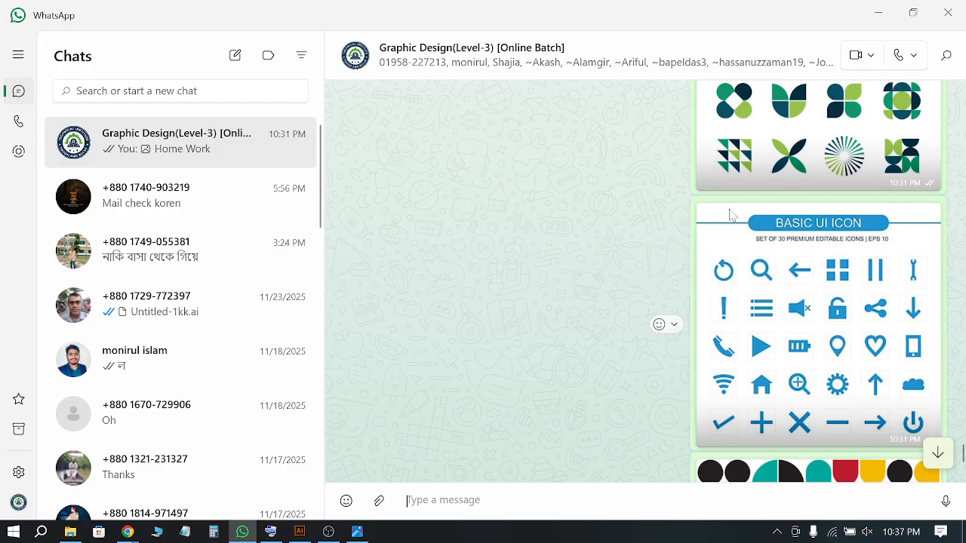
scroll(675, 240, up, 2)
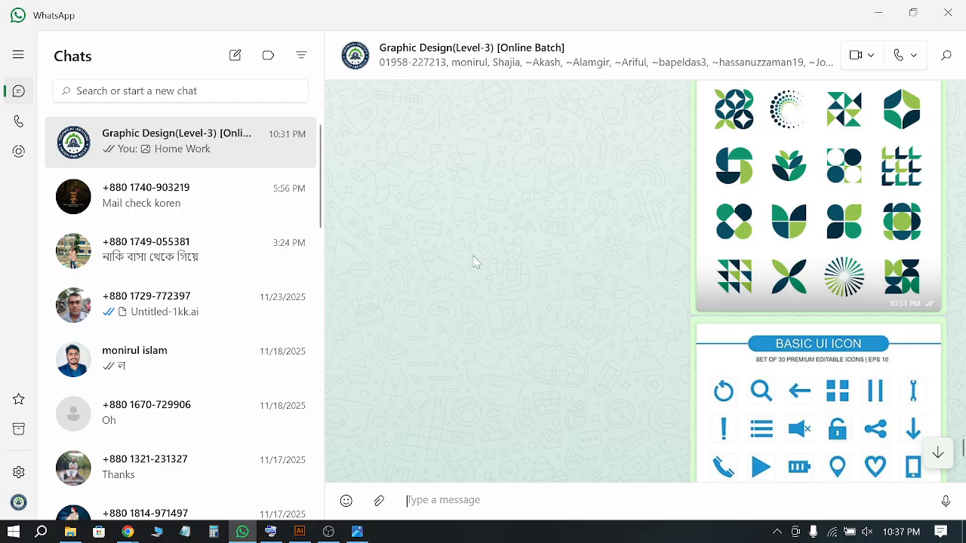
click(243, 533)
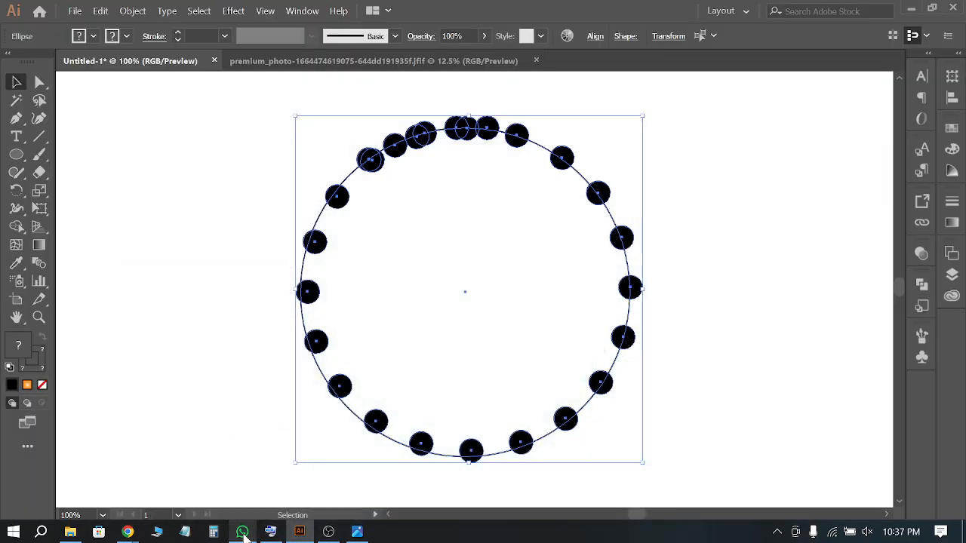
click(243, 532)
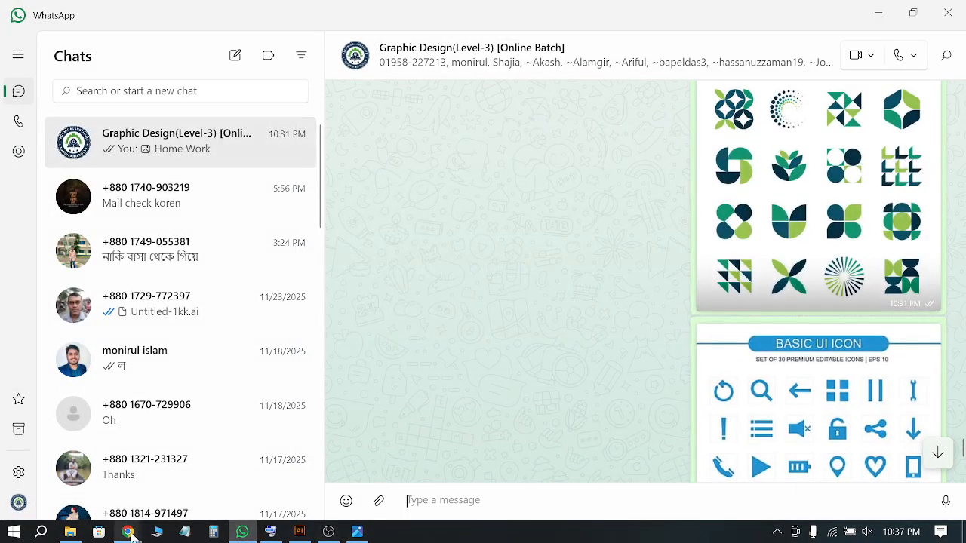
Switch to Chrome and bring up the Complex subject PDF
mouse_move(130, 534)
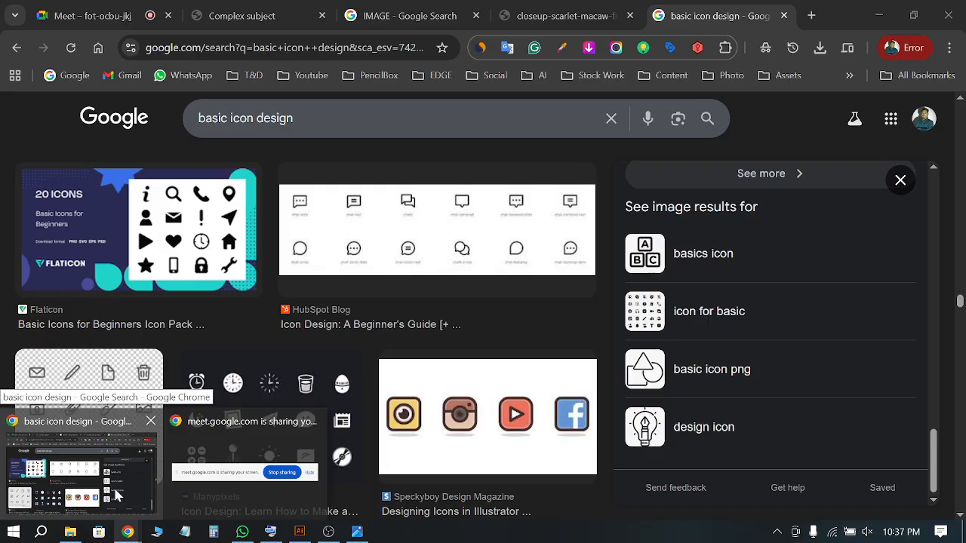
click(117, 494)
click(253, 11)
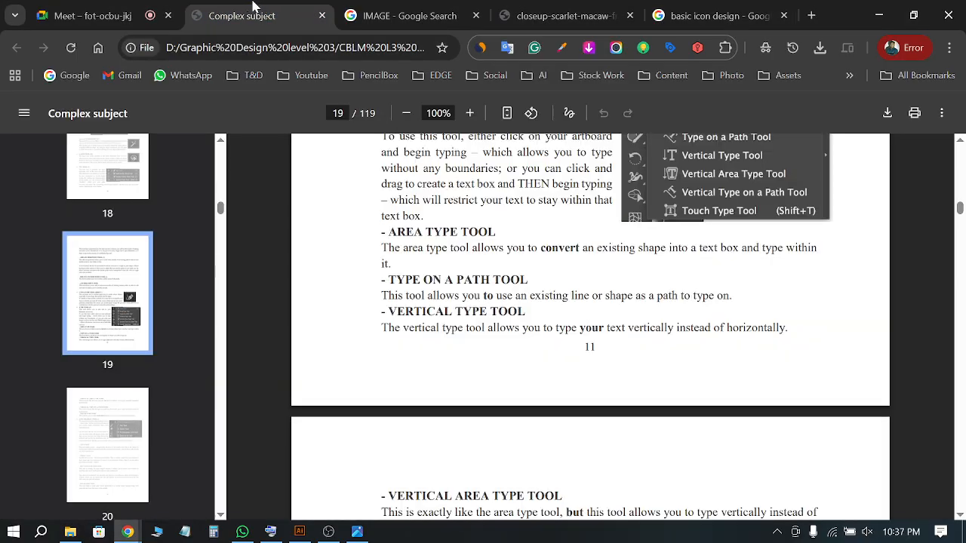
click(130, 17)
click(244, 9)
Look through the PDF's Illustrator tool descriptions from page 19 to the Pathfinder section on page 33
scroll(465, 320, down, 8)
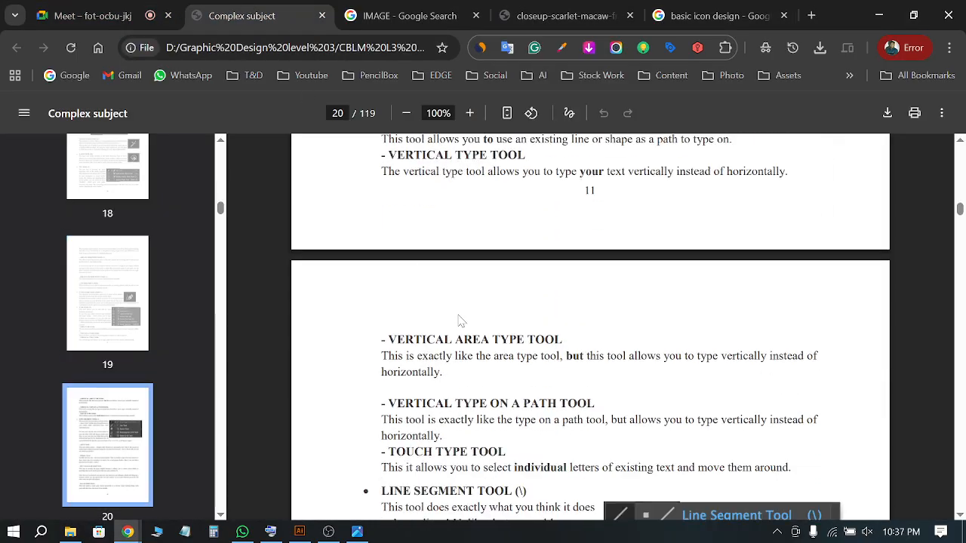
scroll(463, 320, down, 8)
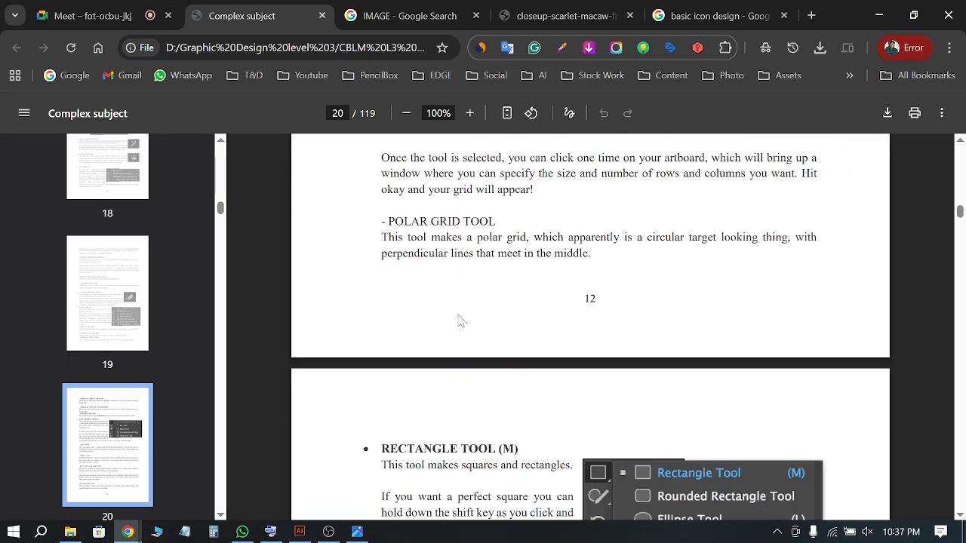
scroll(462, 322, down, 10)
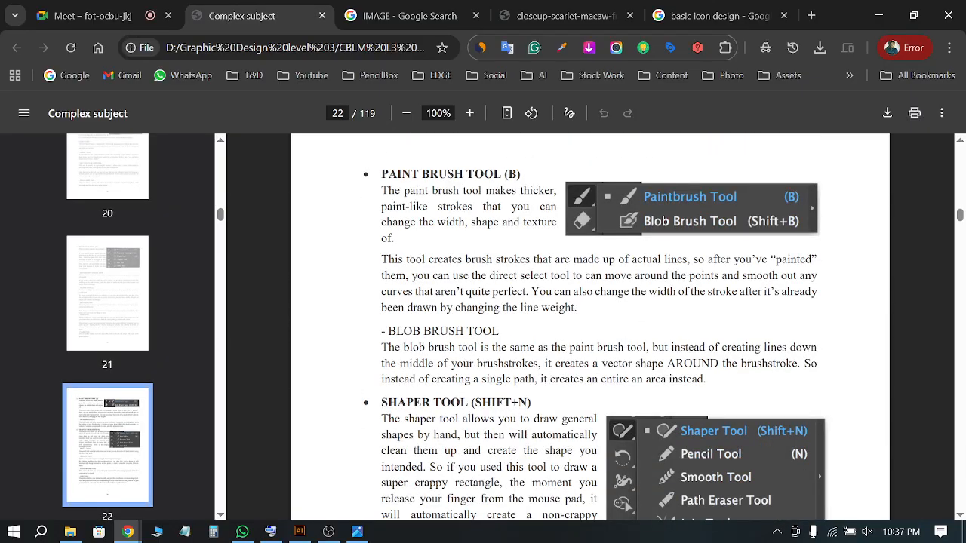
scroll(675, 309, down, 4)
scroll(683, 310, down, 6)
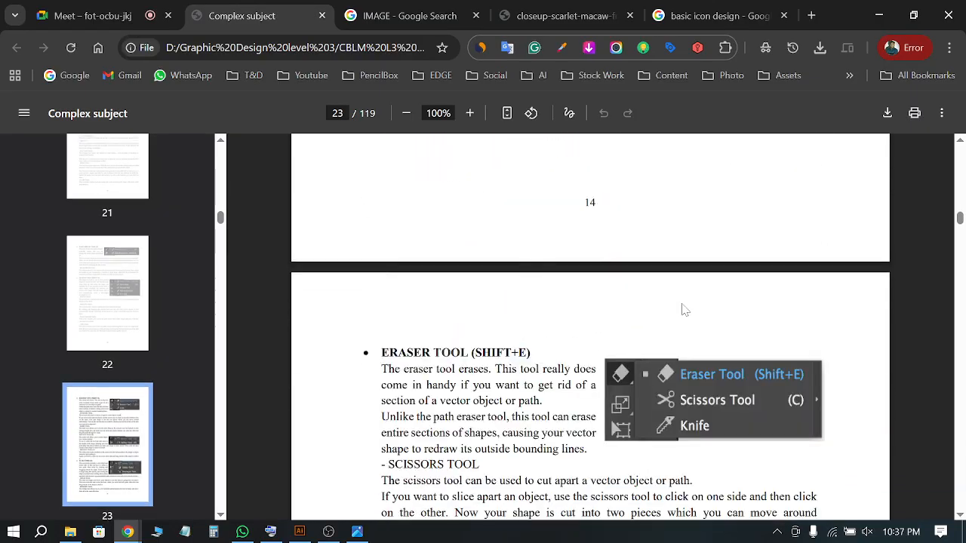
scroll(684, 310, down, 4)
scroll(684, 309, down, 10)
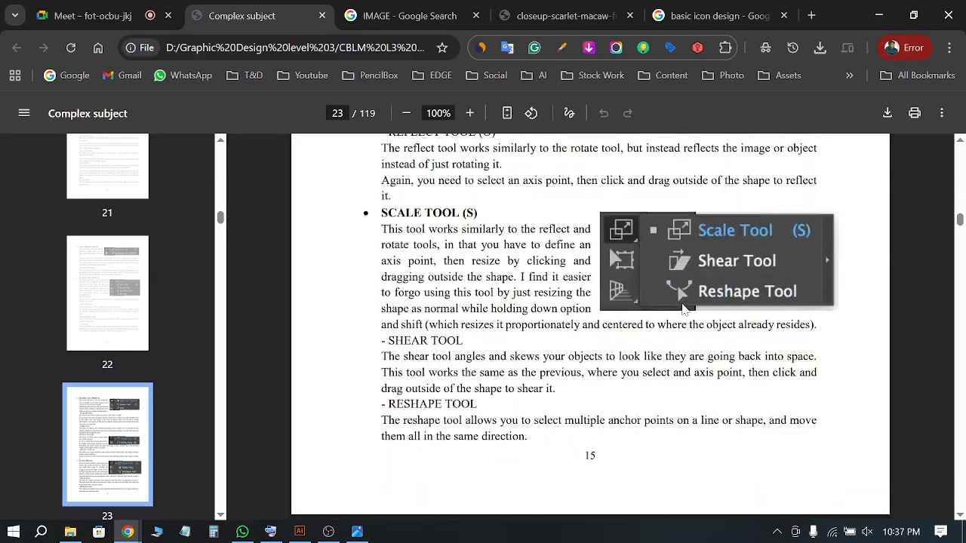
scroll(684, 308, down, 15)
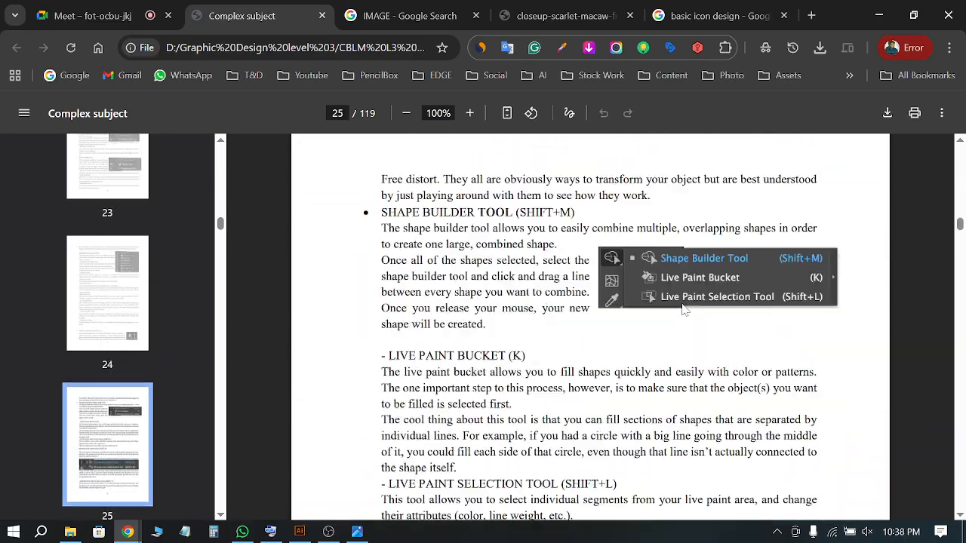
scroll(684, 308, down, 20)
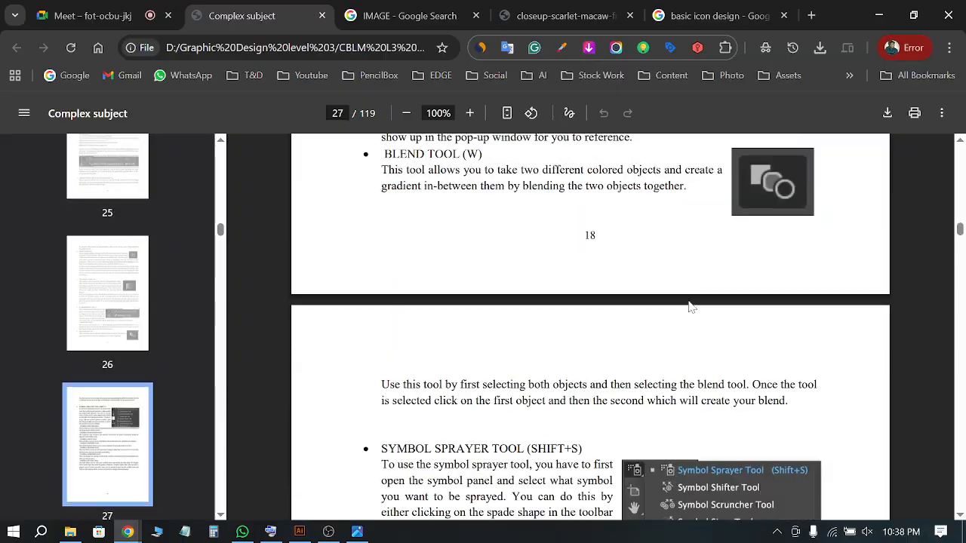
scroll(689, 307, down, 20)
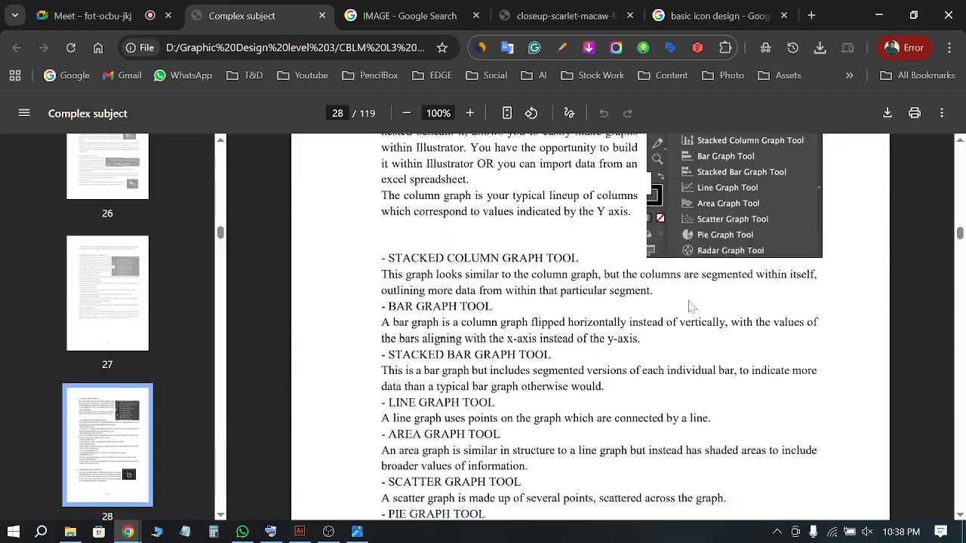
scroll(689, 306, down, 10)
scroll(689, 307, down, 20)
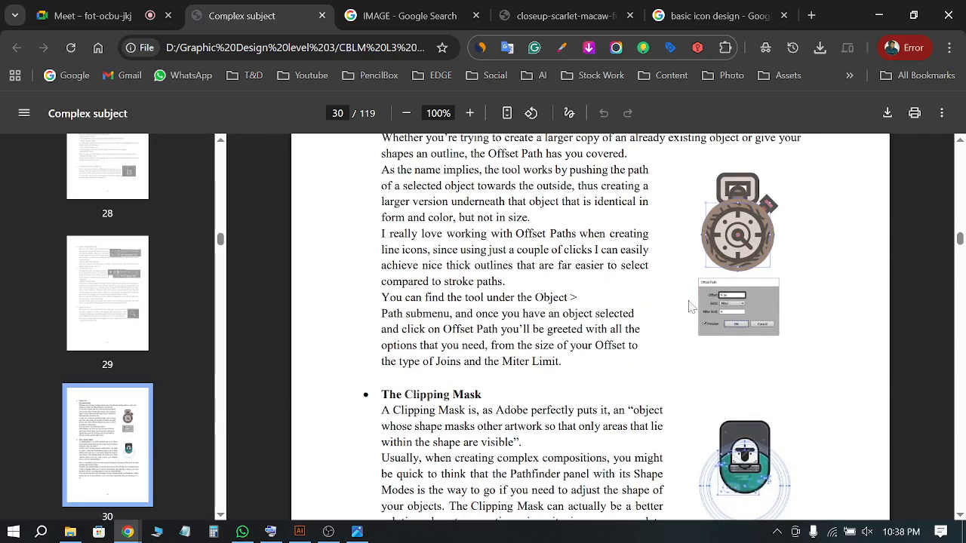
scroll(689, 306, down, 10)
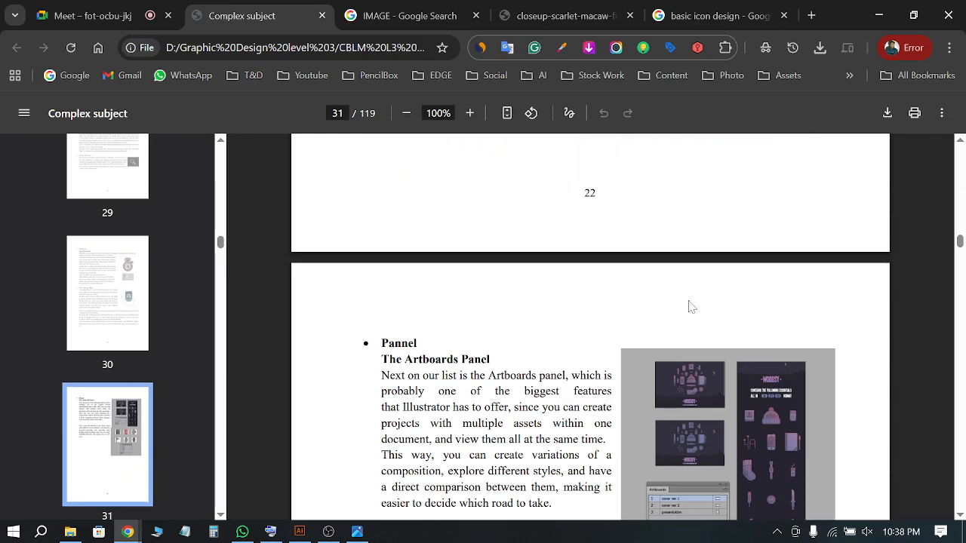
scroll(689, 307, down, 5)
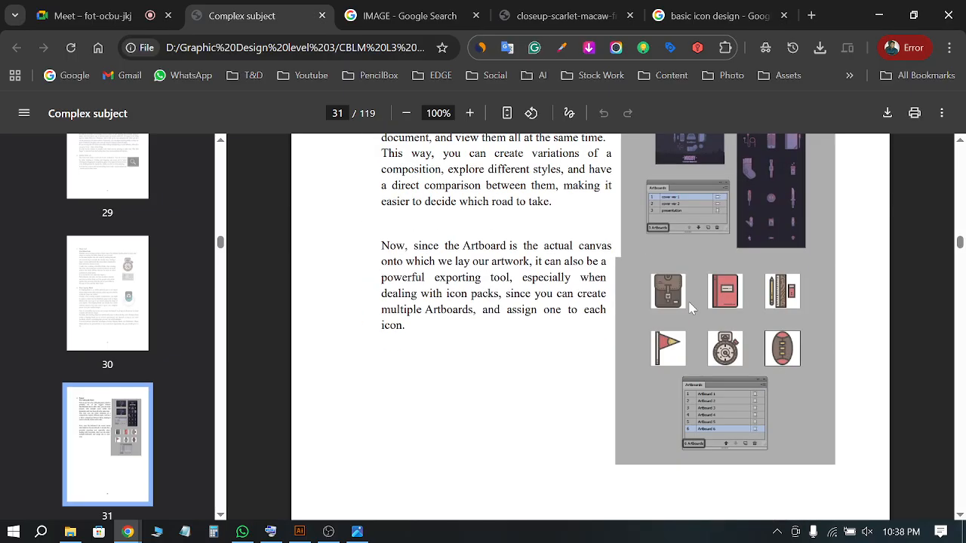
scroll(688, 317, down, 10)
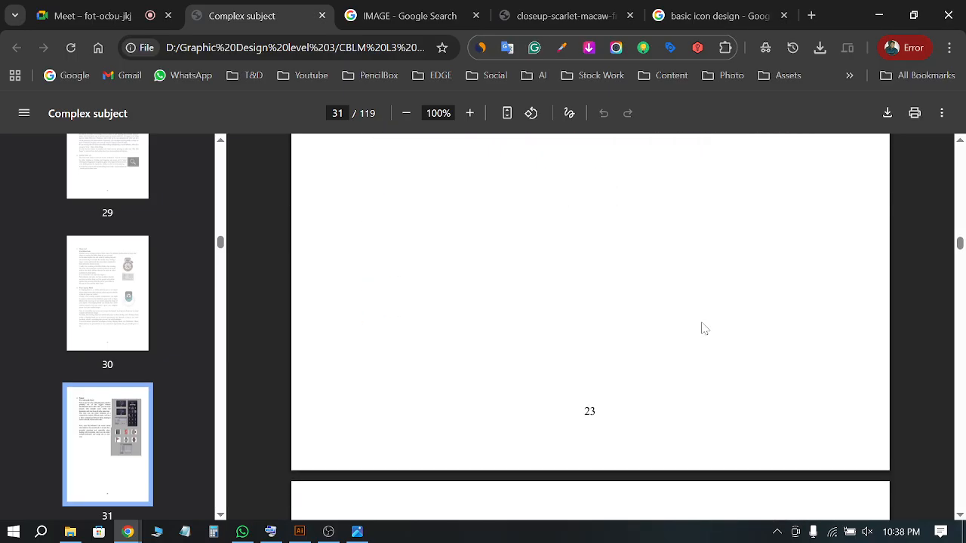
scroll(698, 335, down, 10)
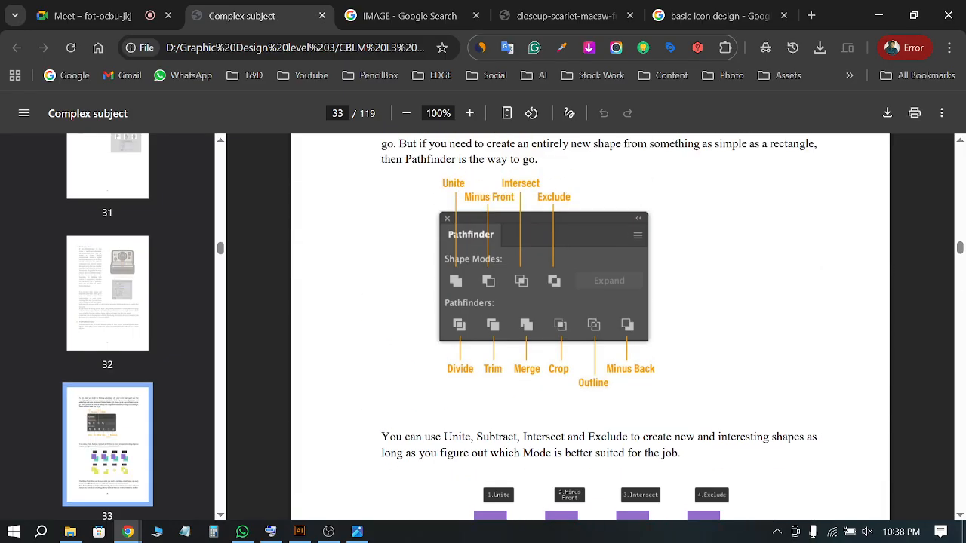
Look through the PDF from the Pathfinder examples on page 33 to the alignment and Unit sections on page 35
scroll(693, 350, down, 10)
scroll(693, 349, up, 5)
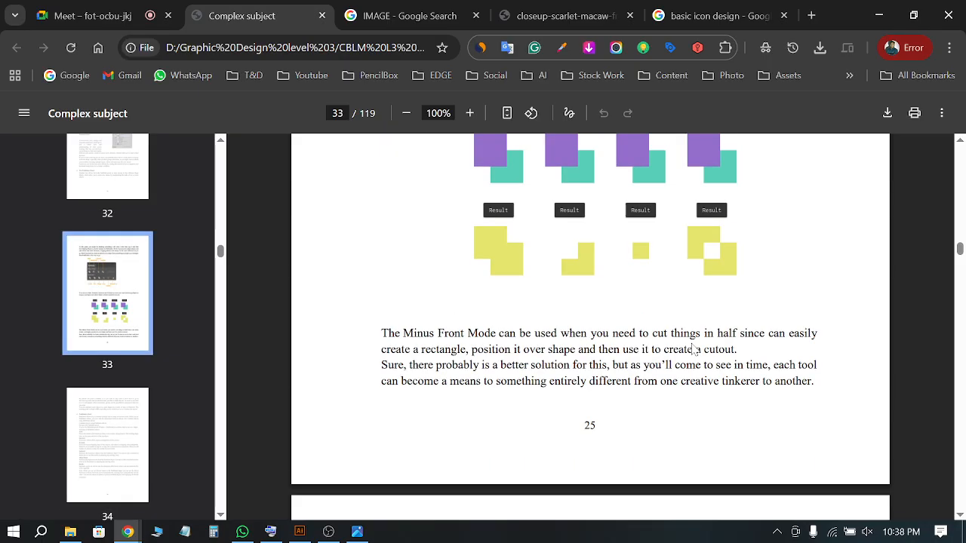
scroll(590, 317, down, 20)
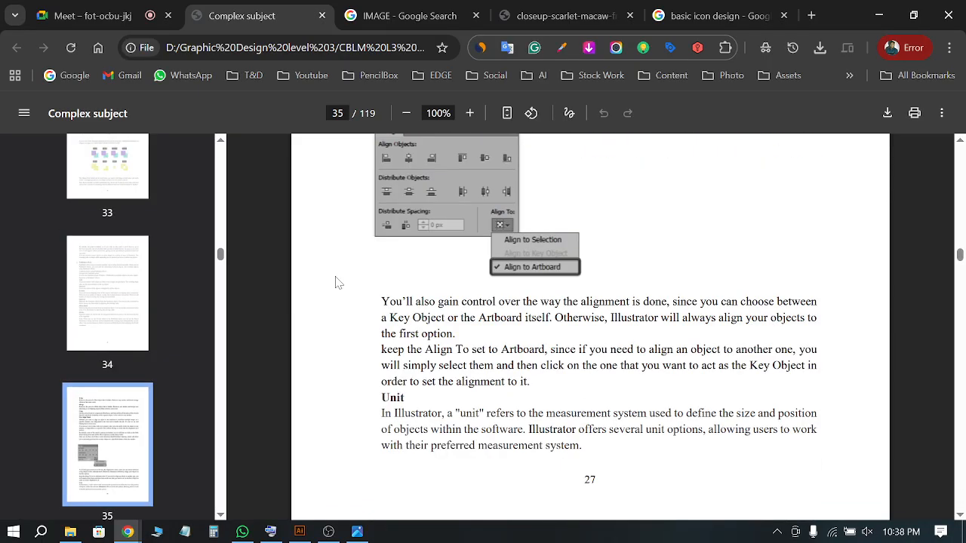
Switch to the Google Meet call, view the ring-of-dots drawing in Illustrator, and return to the call
click(109, 11)
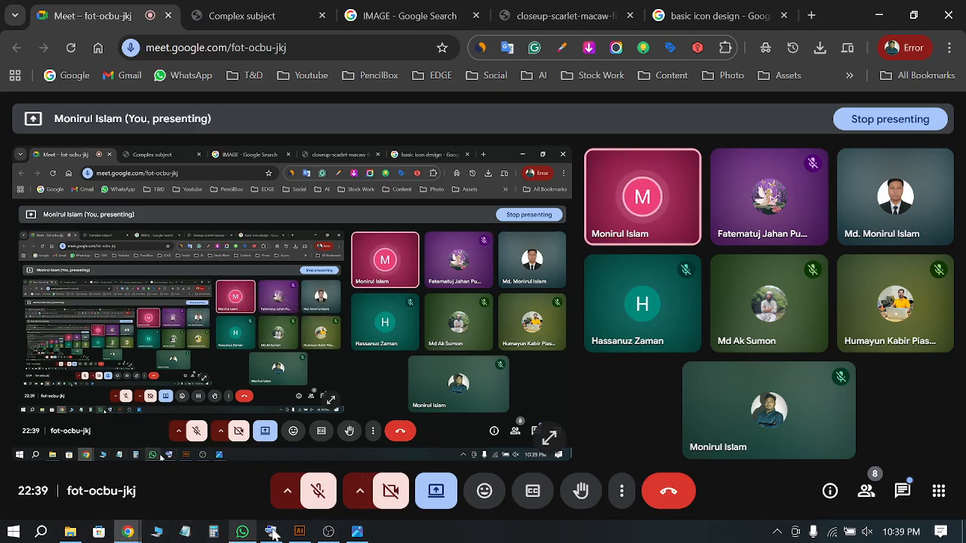
click(298, 533)
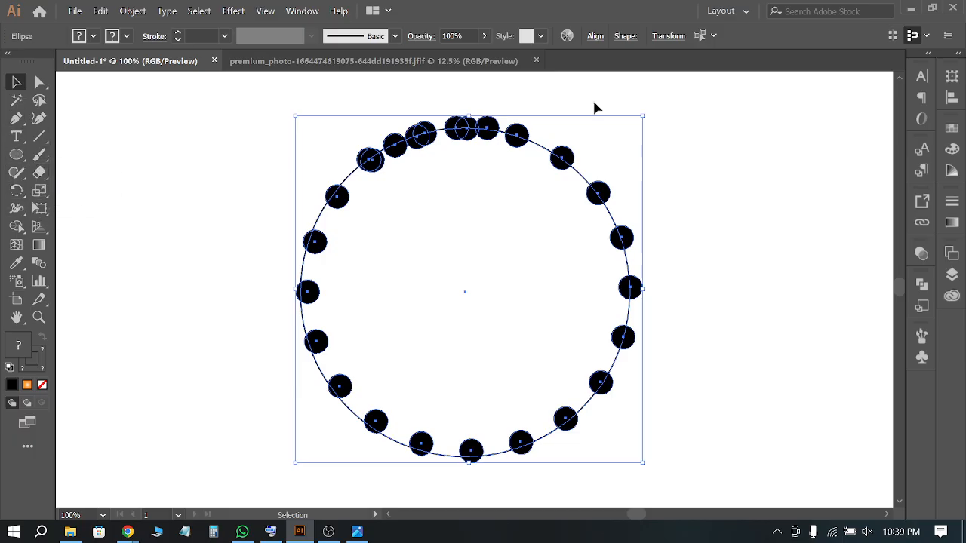
click(911, 7)
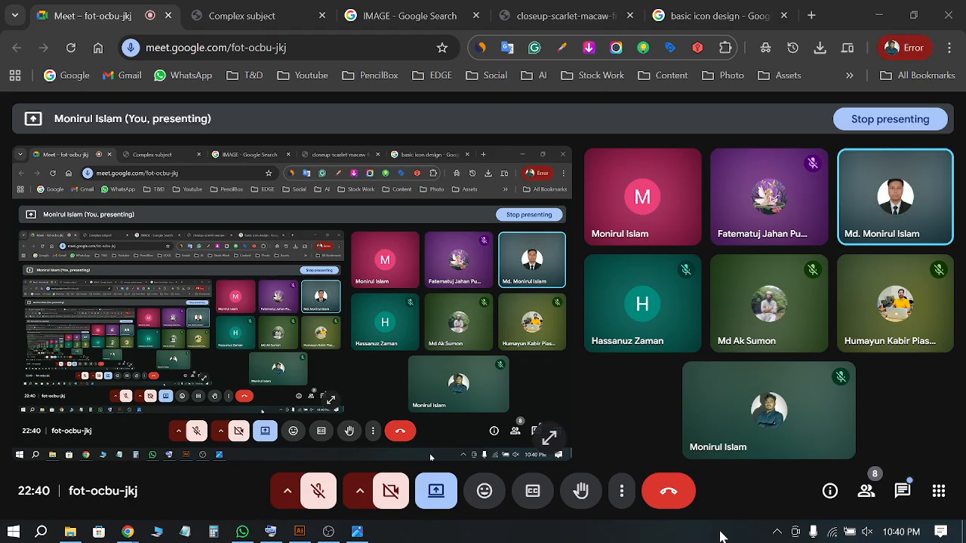
Open YouTube in a new browser tab and view the list of channels available for switching accounts
click(811, 16)
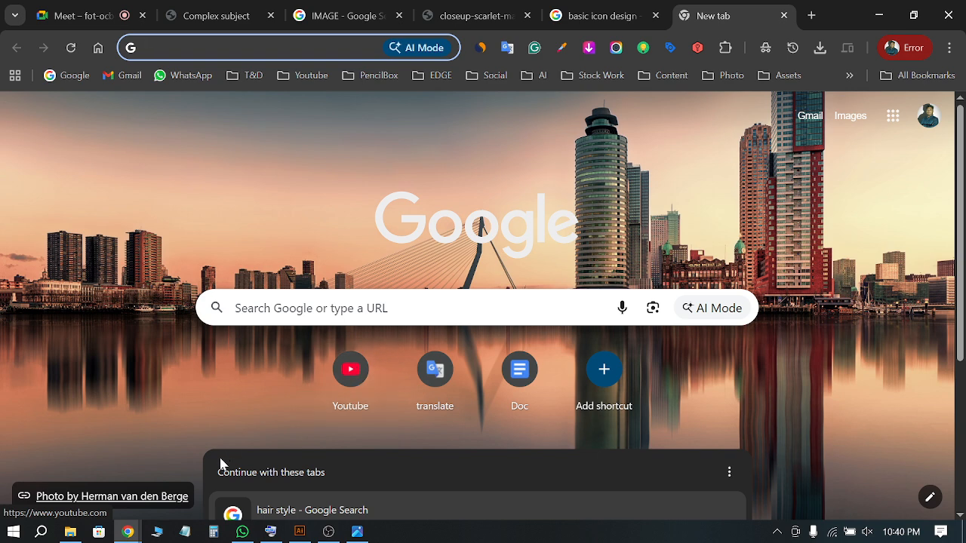
click(349, 376)
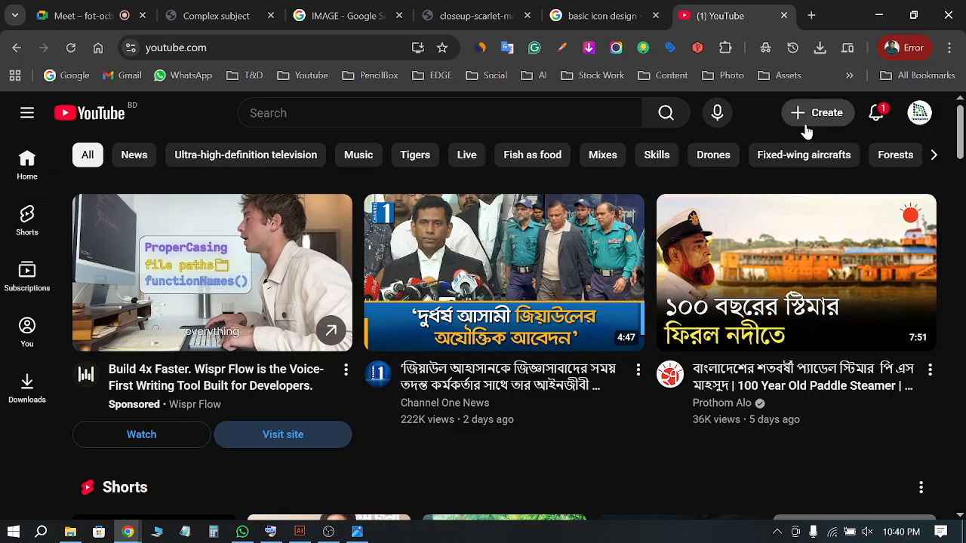
click(918, 112)
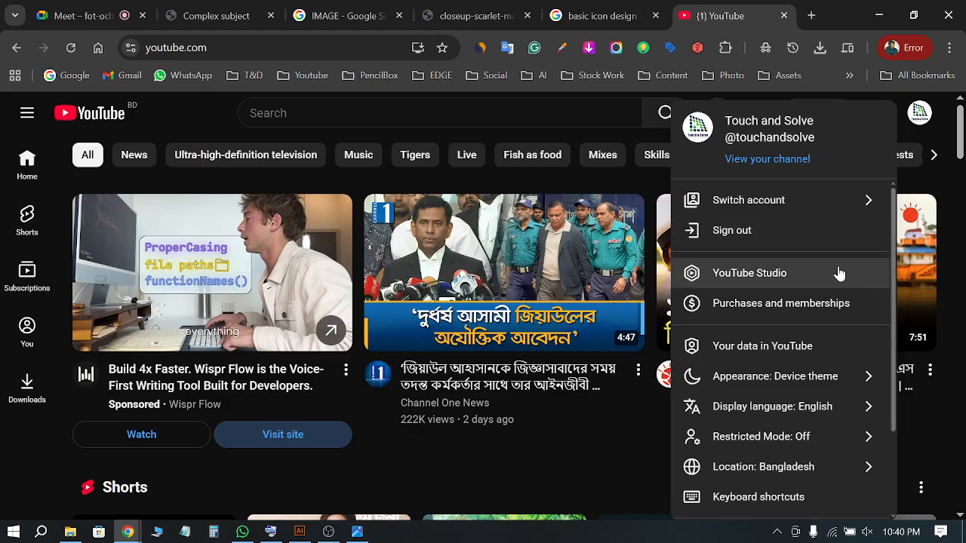
click(851, 207)
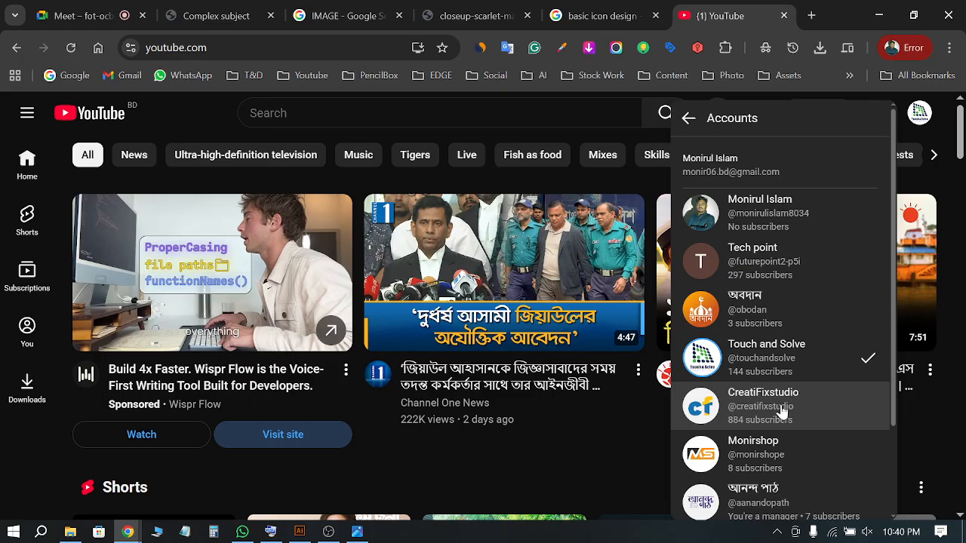
click(785, 381)
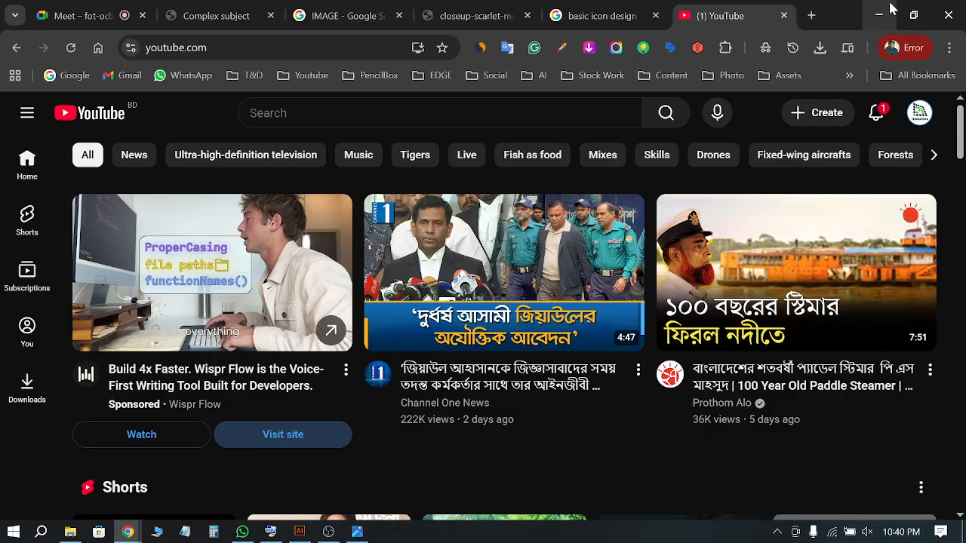
Switch to WhatsApp and view the submitted shape and icon homework images full size, then return to the group chat
click(243, 531)
scroll(689, 232, up, 10)
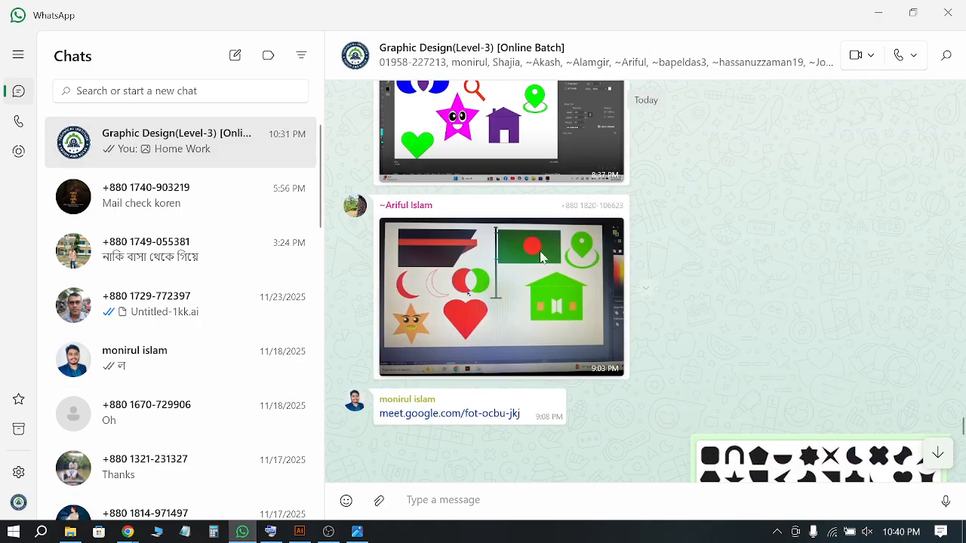
click(468, 325)
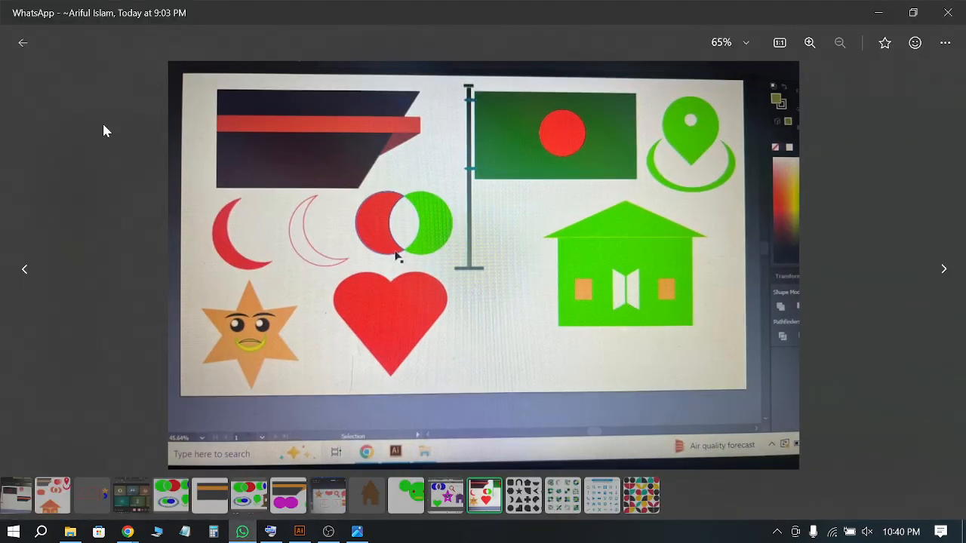
click(25, 272)
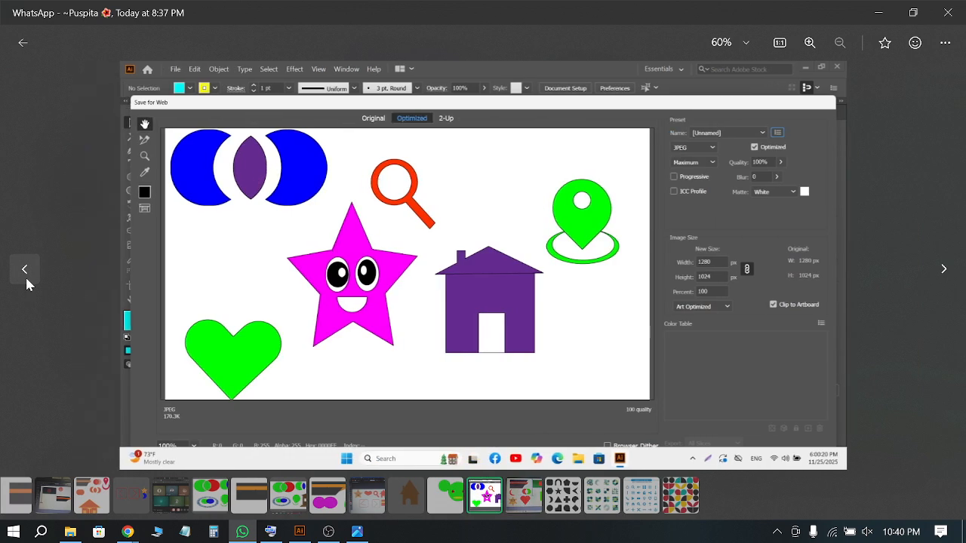
click(25, 275)
click(25, 275)
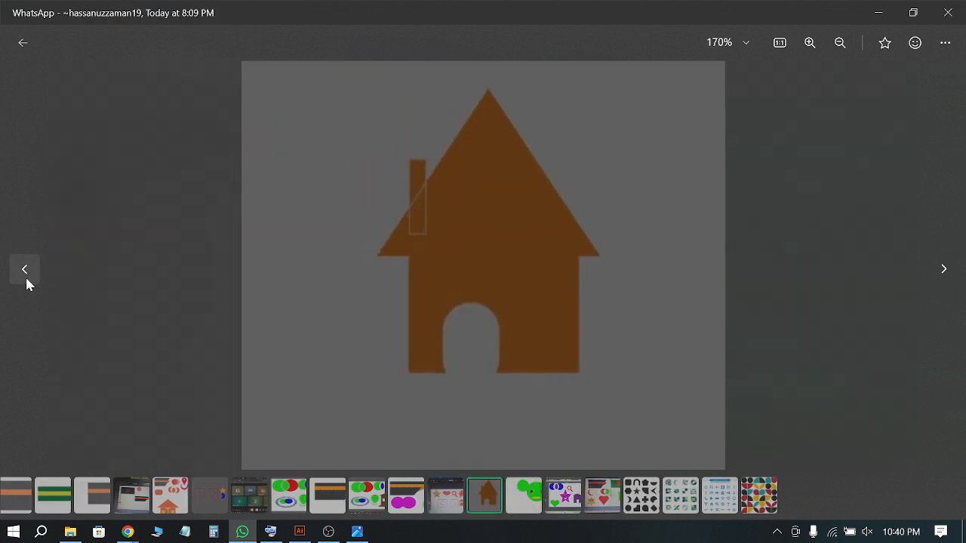
click(24, 42)
Look through the earlier homework submissions and view the 7:54 PM image with the star, globe and boxed arrow icons full size
scroll(507, 231, up, 5)
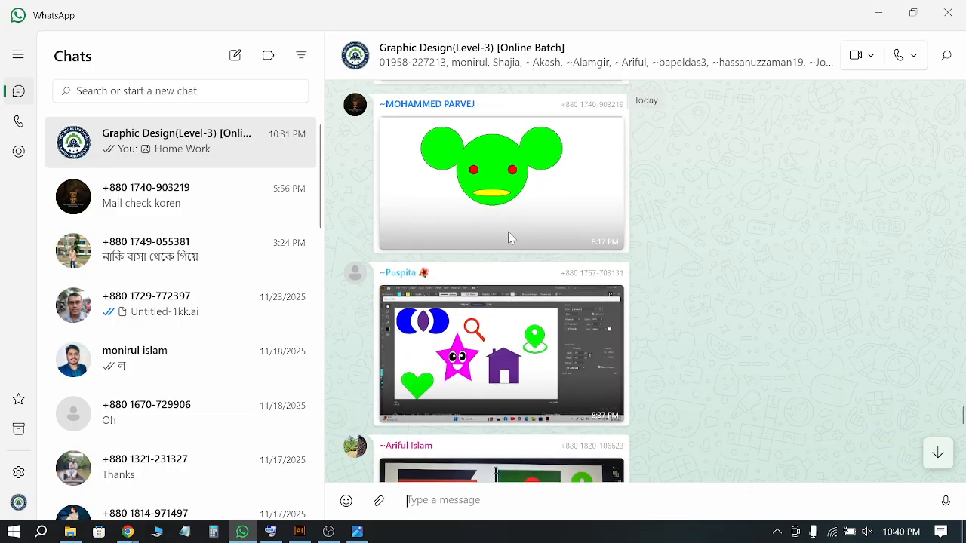
scroll(458, 234, up, 6)
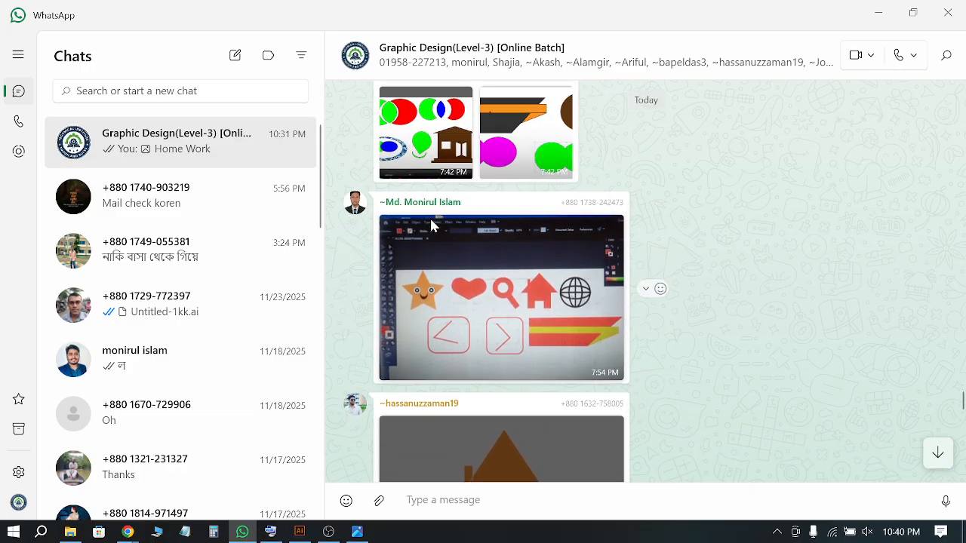
scroll(428, 227, up, 3)
scroll(453, 317, down, 2)
click(477, 392)
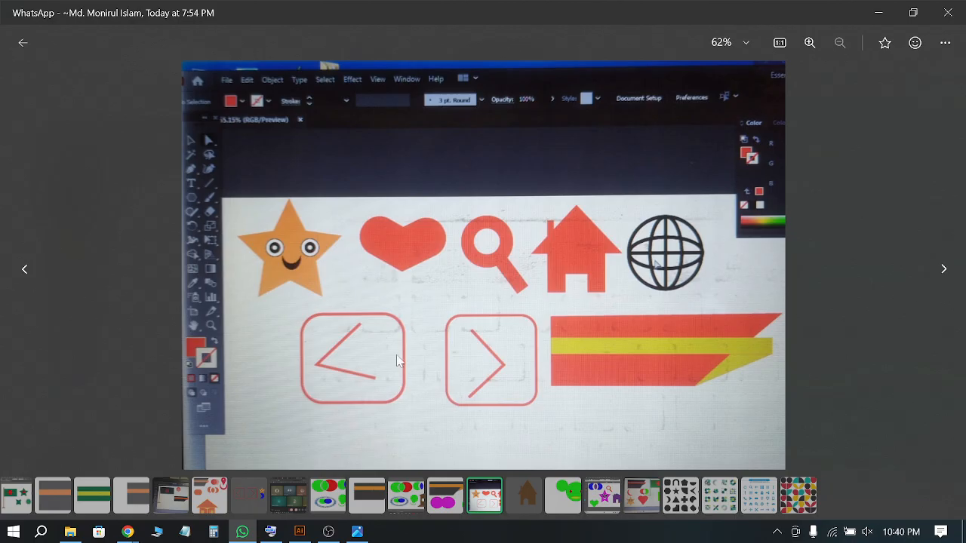
Switch to Illustrator and draw a rectangle on an empty artboard area with no fill and a 1 pt black stroke
click(308, 531)
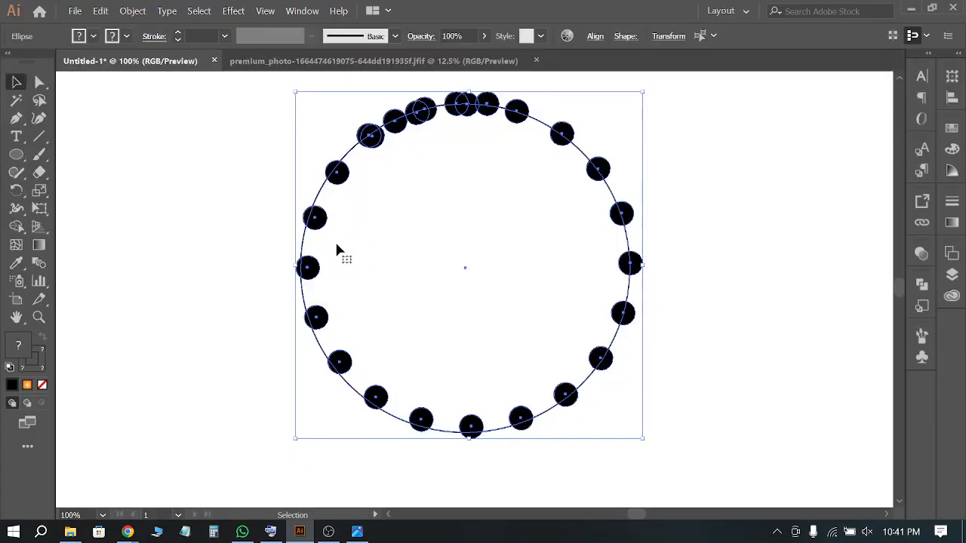
scroll(415, 252, down, 3)
scroll(483, 253, up, 10)
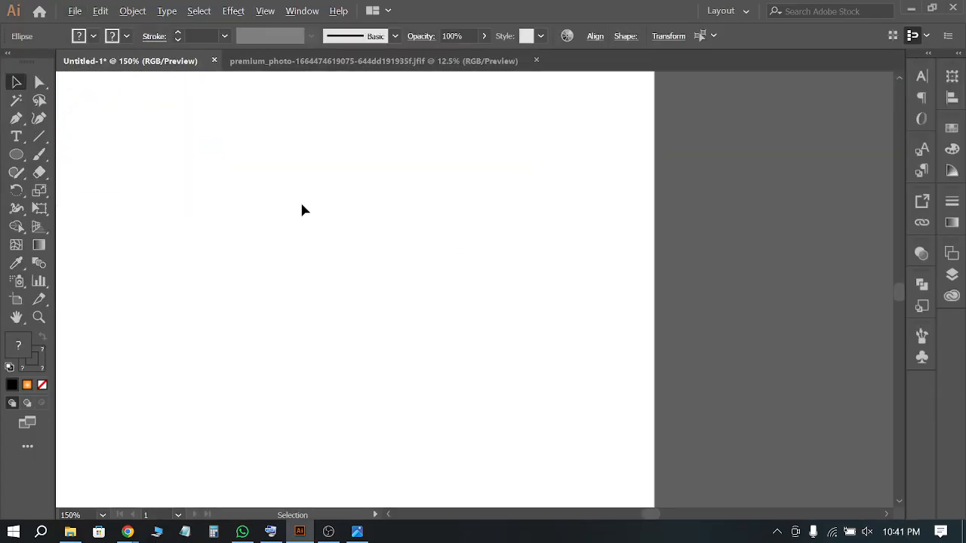
click(16, 154)
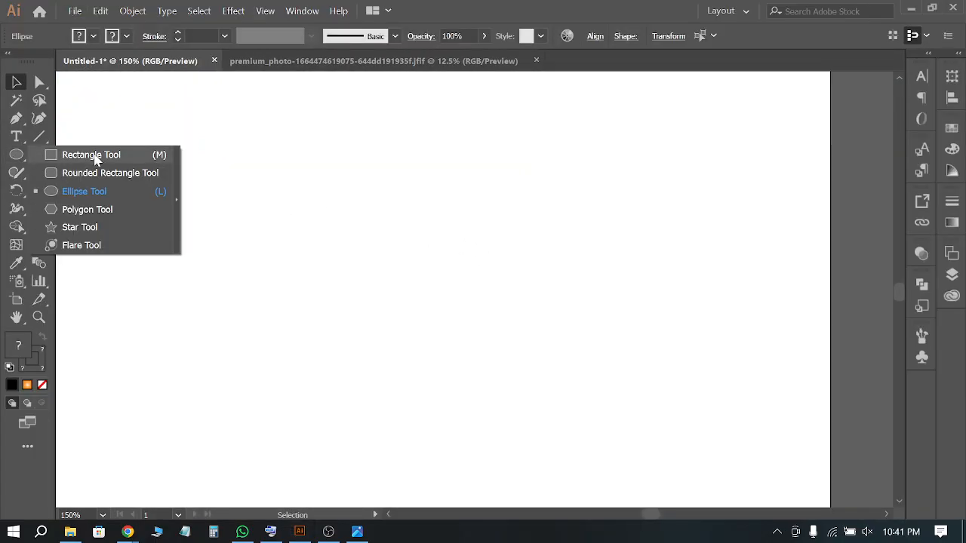
click(83, 155)
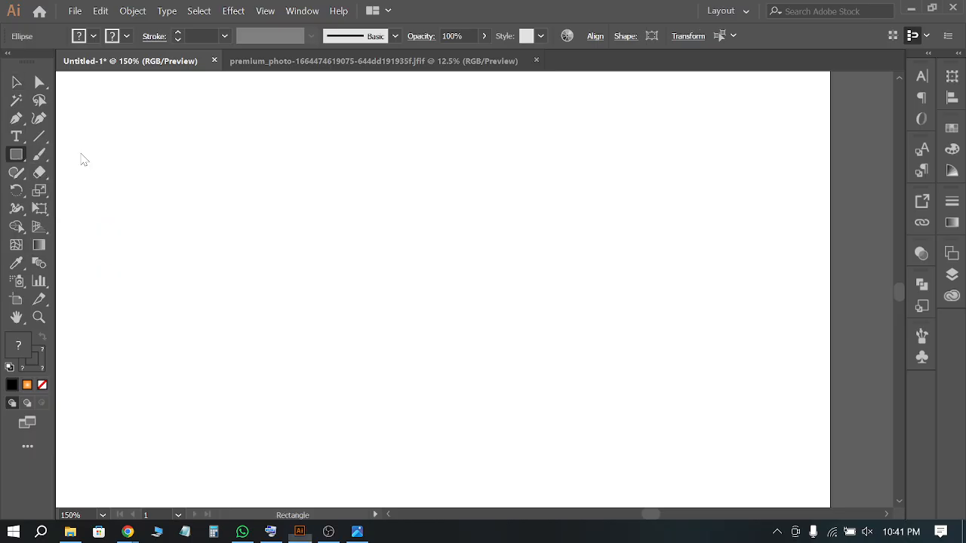
drag(262, 191, 517, 374)
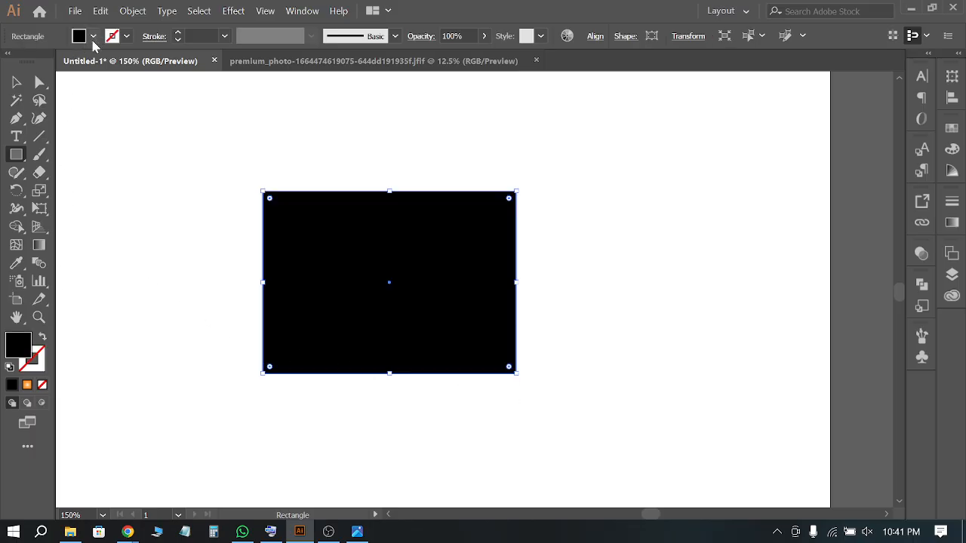
click(43, 338)
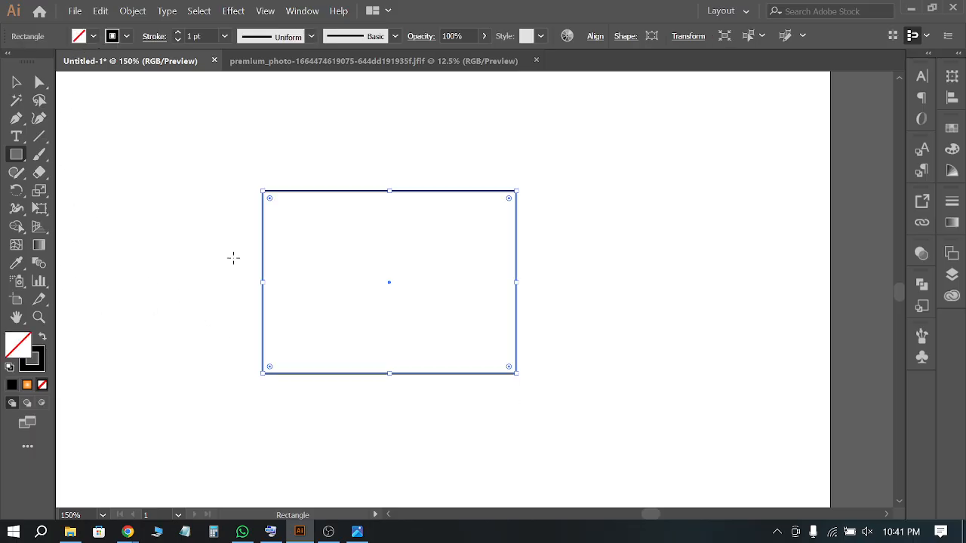
Round all four corners of the outlined rectangle evenly and deselect it
click(16, 81)
click(385, 137)
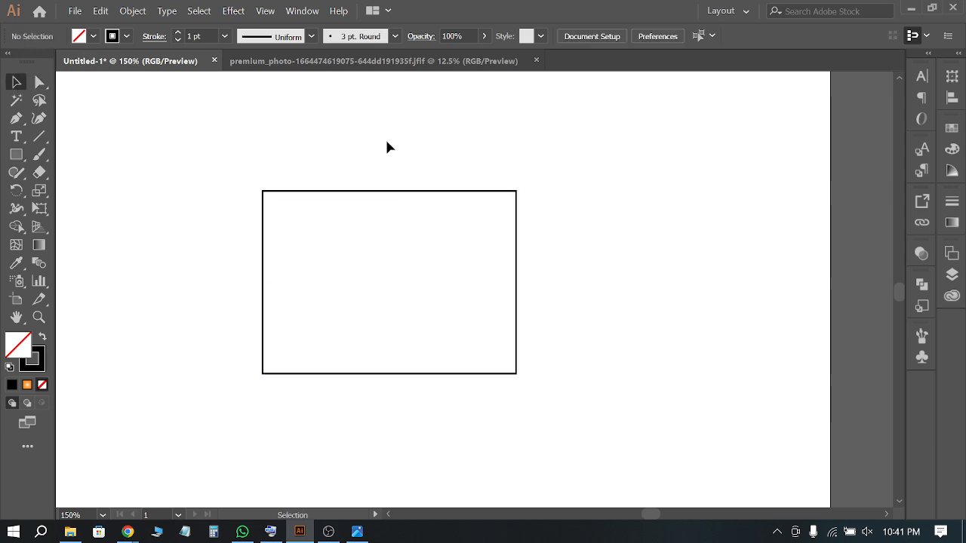
drag(350, 160, 511, 255)
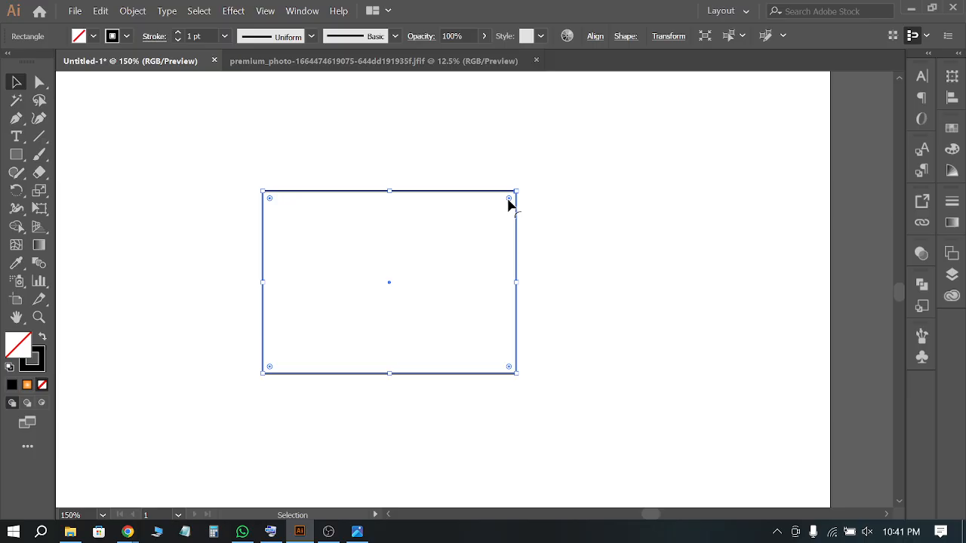
drag(509, 199, 502, 240)
click(608, 255)
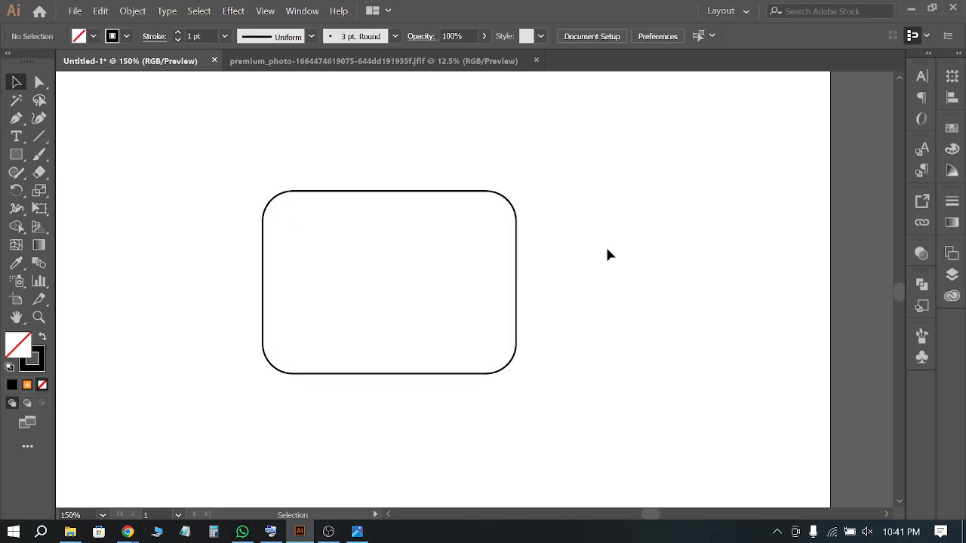
Draw an outlined square beside the rounded rectangle and deselect it
click(26, 161)
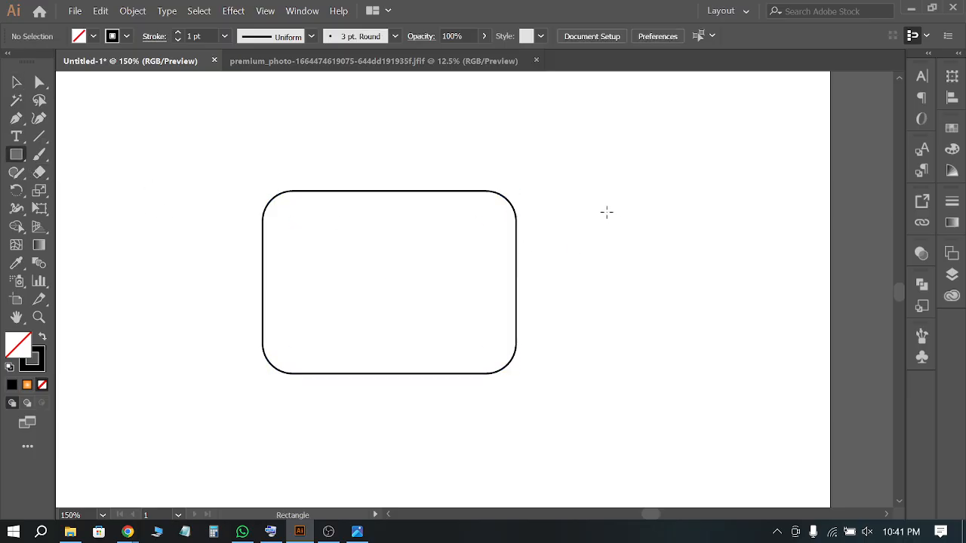
drag(596, 200, 744, 348)
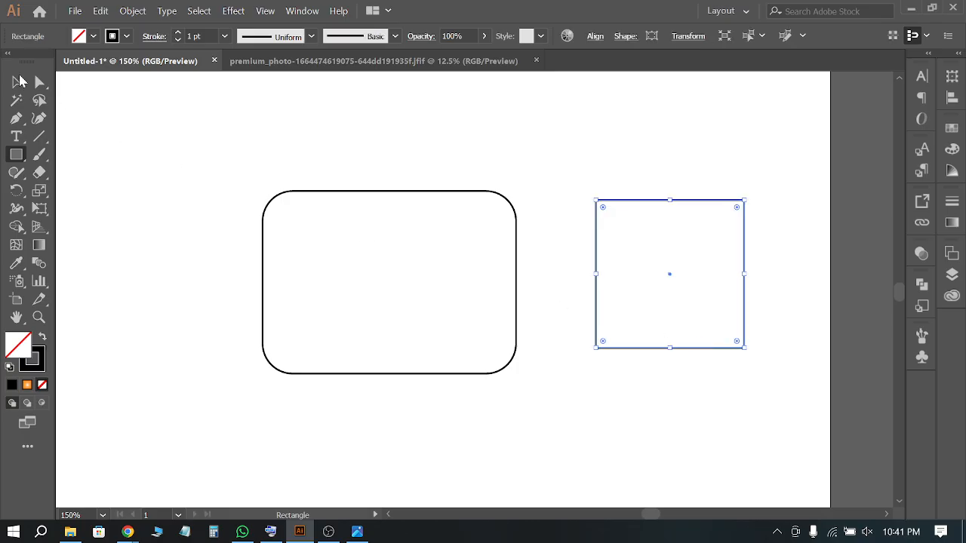
double_click(18, 81)
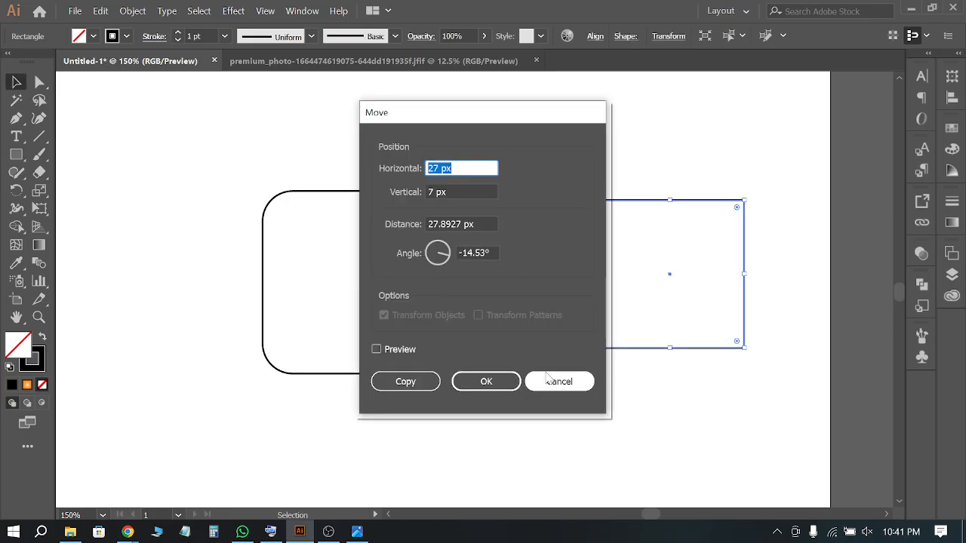
click(559, 382)
drag(781, 180, 662, 315)
click(668, 438)
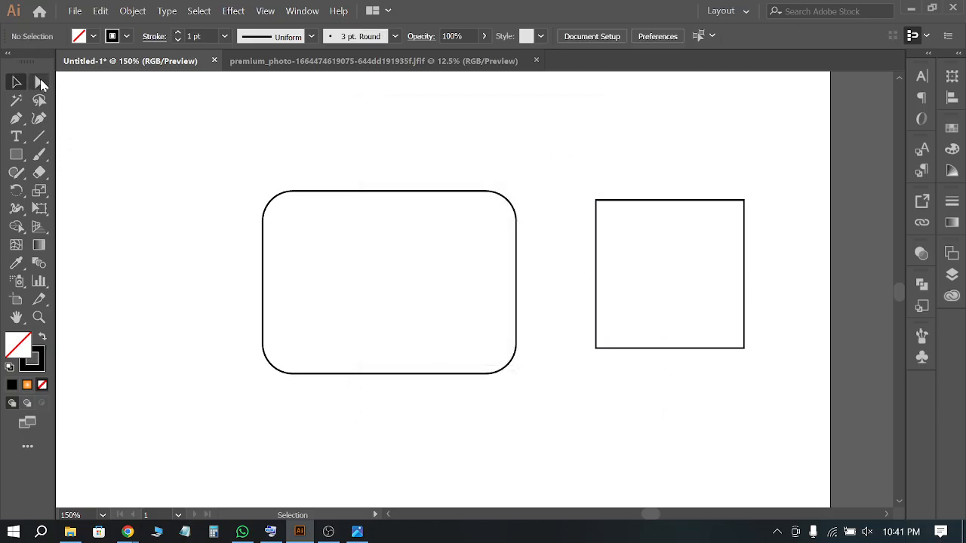
Delete the square's lower-left anchor point, leaving only its upper and right edges
drag(40, 82, 123, 89)
drag(621, 382, 576, 337)
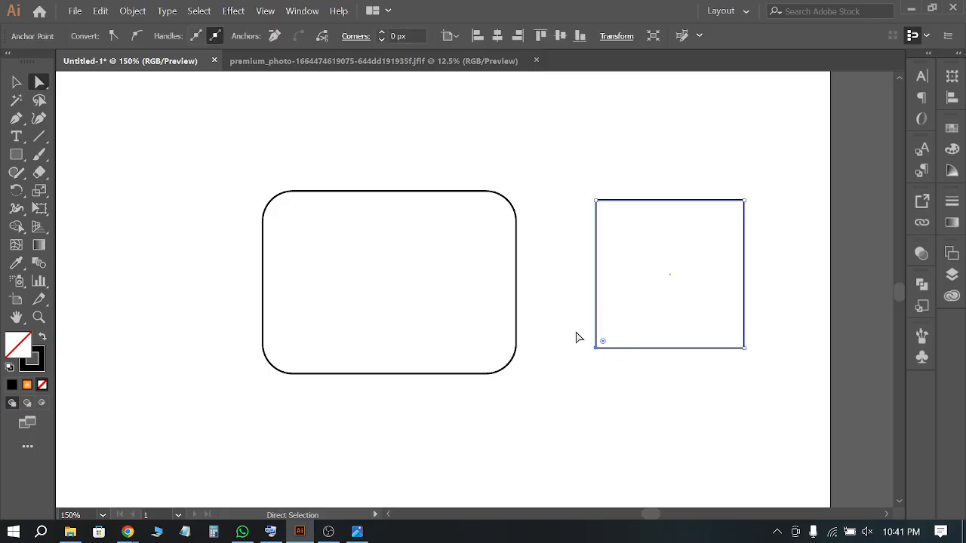
key(Delete)
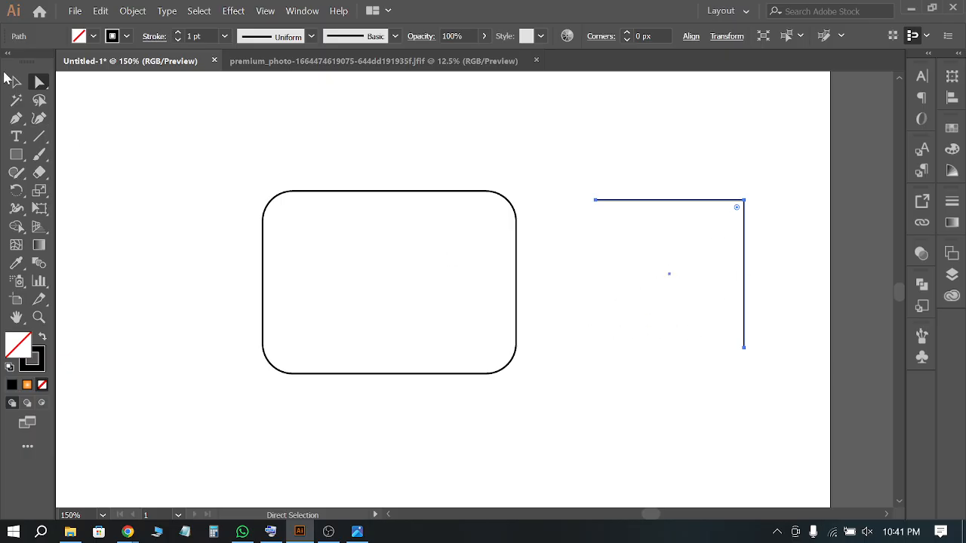
Rotate the open corner path 45° clockwise into a right-pointing chevron and move it onto the rounded rectangle
click(16, 82)
drag(743, 194, 773, 382)
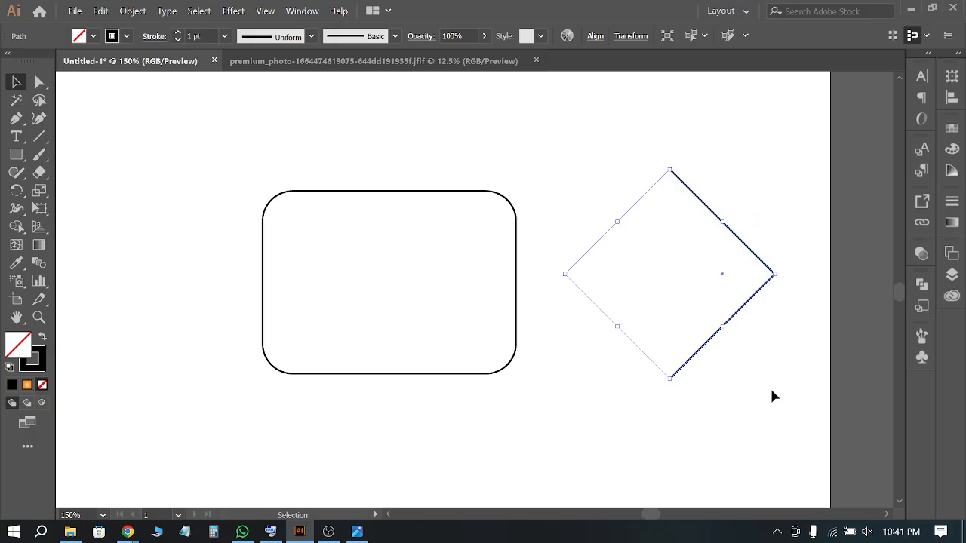
click(770, 385)
click(721, 253)
click(767, 332)
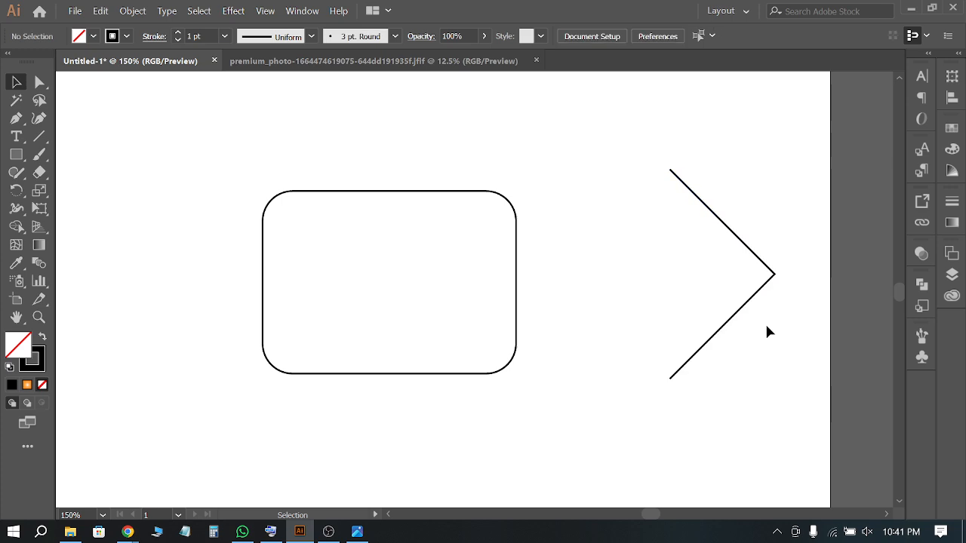
drag(766, 265, 446, 291)
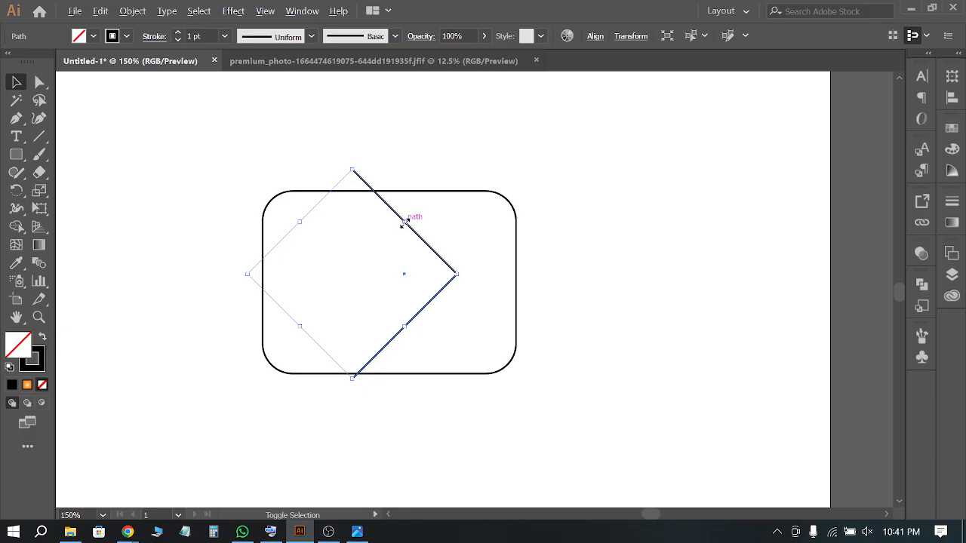
Shrink the chevron proportionally to about half its size and position it near the centre of the rounded rectangle
drag(404, 222, 391, 257)
click(606, 295)
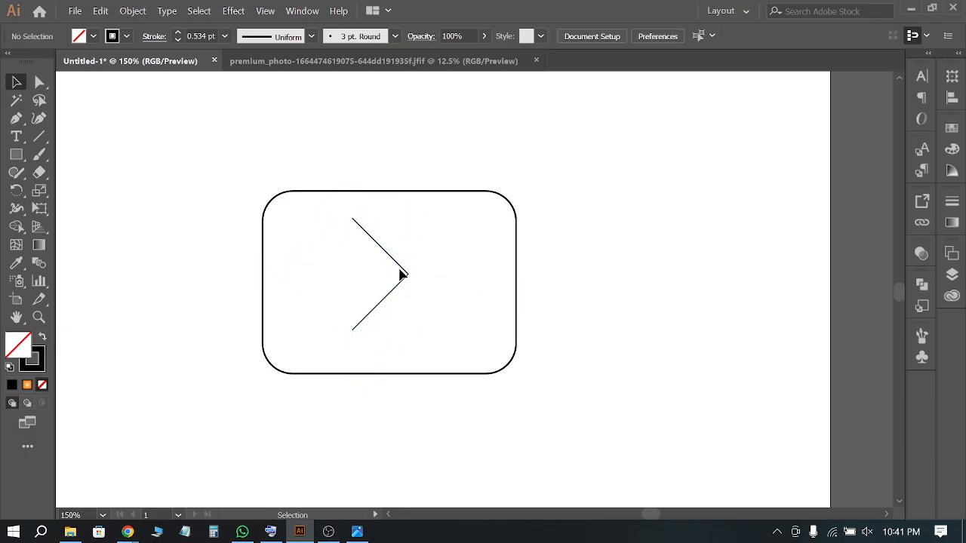
drag(398, 264, 411, 272)
click(602, 277)
Duplicate the boxed arrow beside the original and flip the copy so its chevron points left
scroll(623, 227, down, 2)
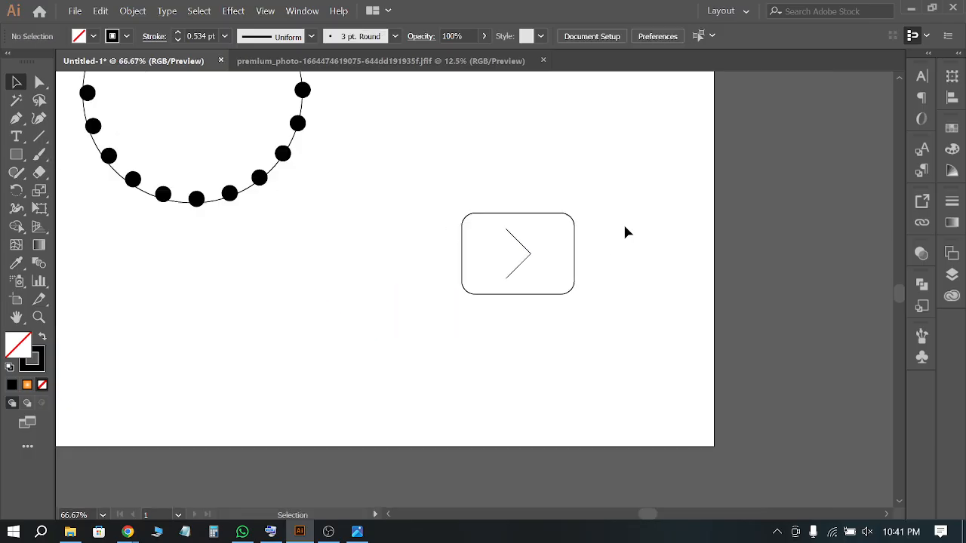
drag(624, 219, 464, 296)
drag(526, 257, 388, 264)
drag(442, 214, 284, 287)
click(350, 339)
scroll(441, 223, up, 2)
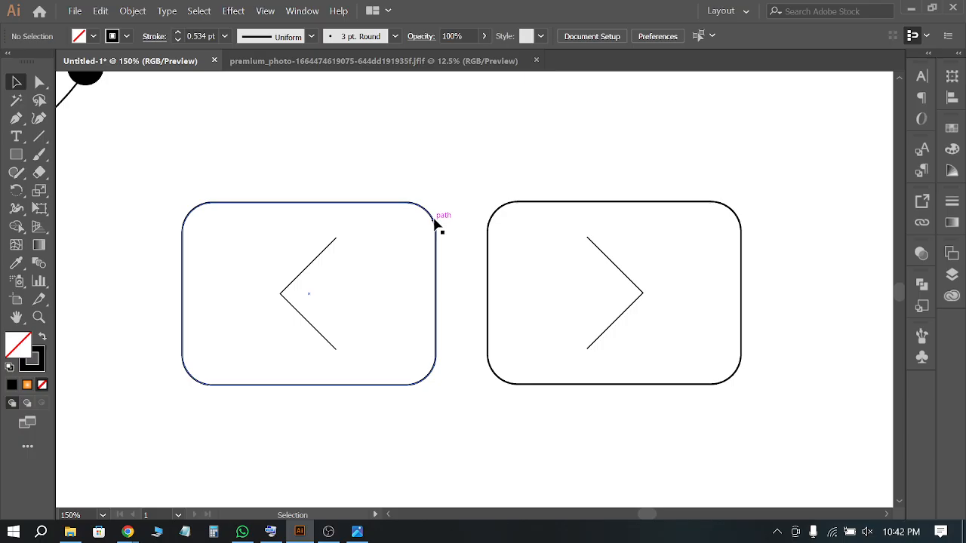
Draw a rectangle below the two arrow icons, swap it to a black fill without stroke, and deselect it
scroll(380, 190, down, 1)
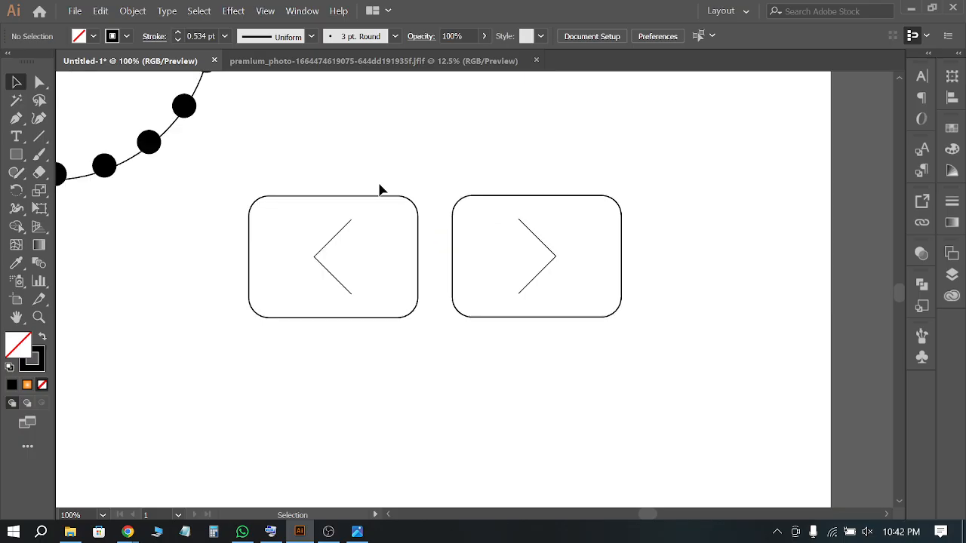
scroll(351, 171, down, 2)
click(16, 154)
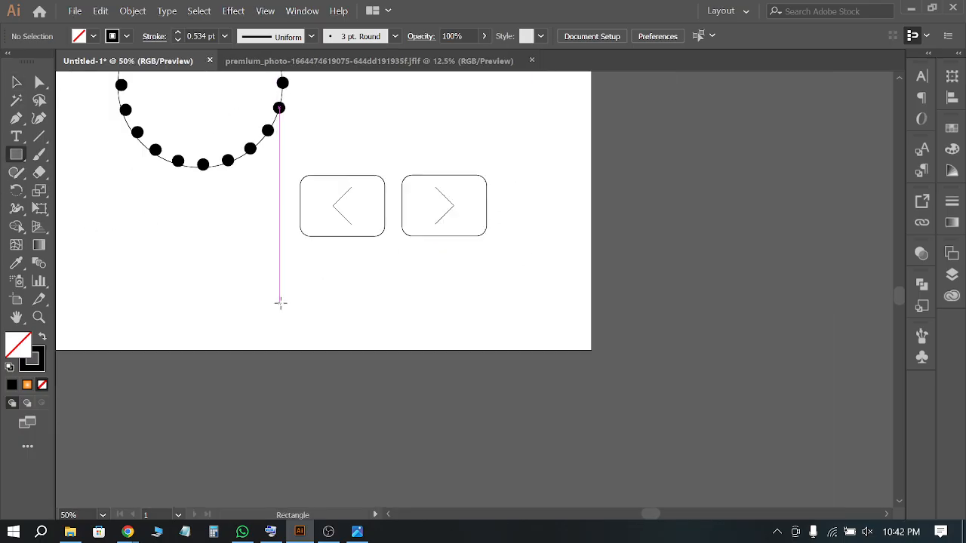
drag(279, 303, 500, 443)
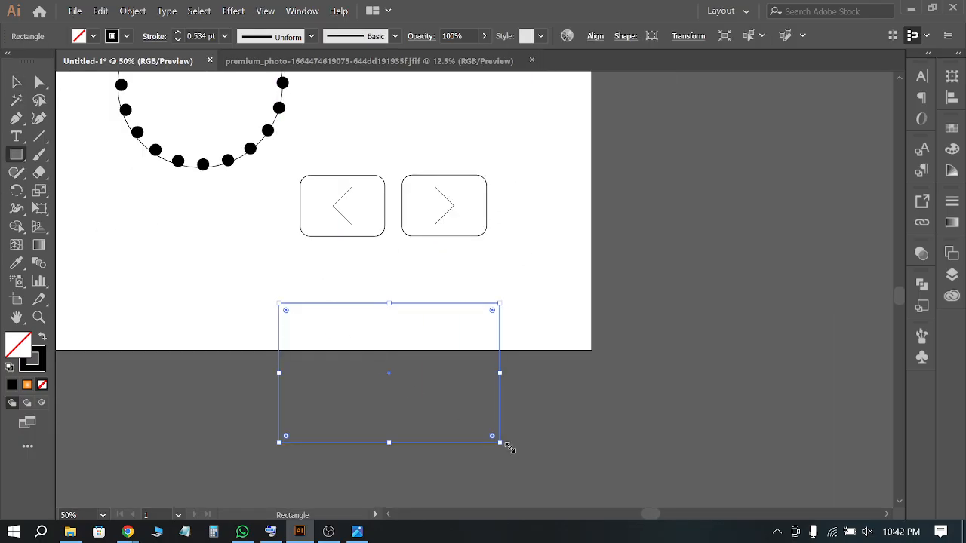
click(44, 338)
key(v)
click(149, 237)
Duplicate the black rectangle three times, spacing the copies to the right outside the artboard
scroll(149, 234, down, 4)
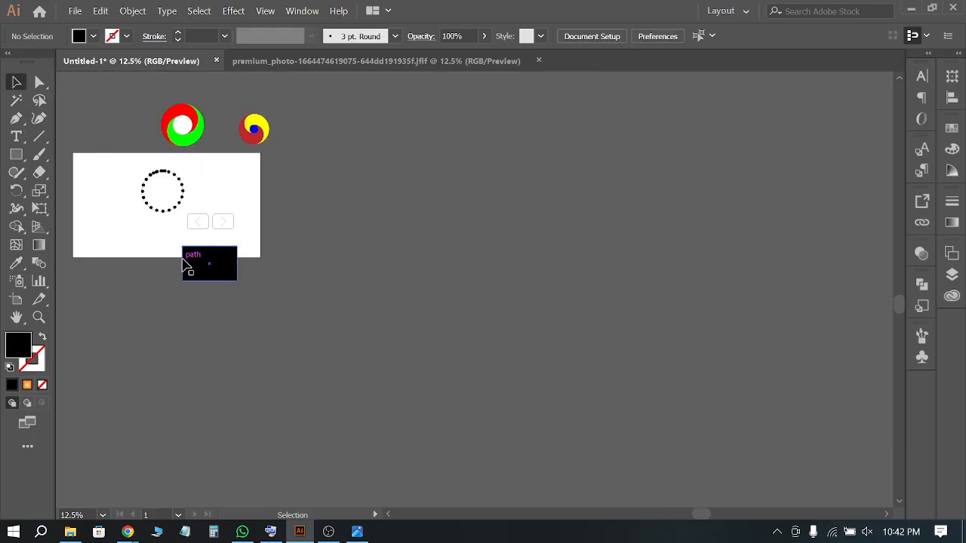
drag(187, 264, 617, 220)
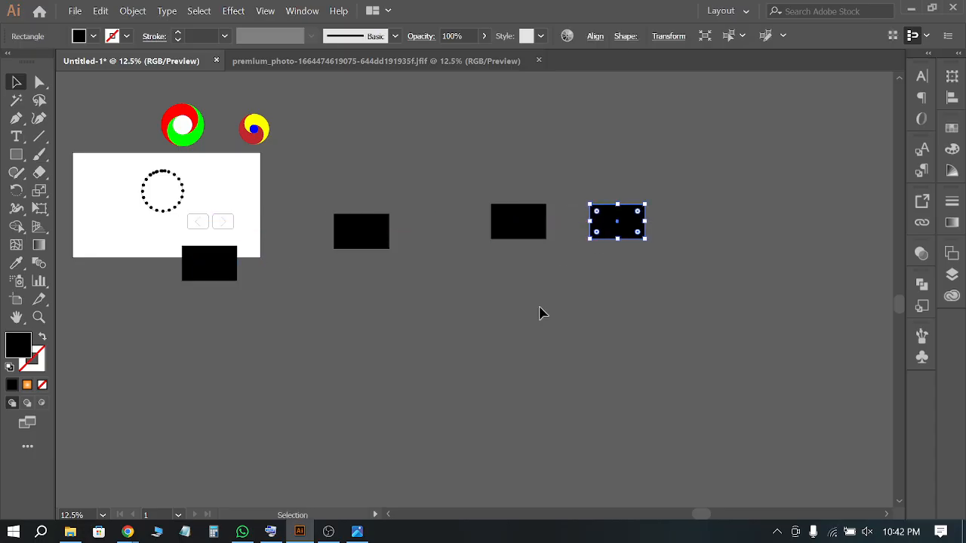
Bring up the On-Screen Keyboard, minimise the browser, and place the keyboard below the row of black rectangles
click(271, 532)
click(271, 532)
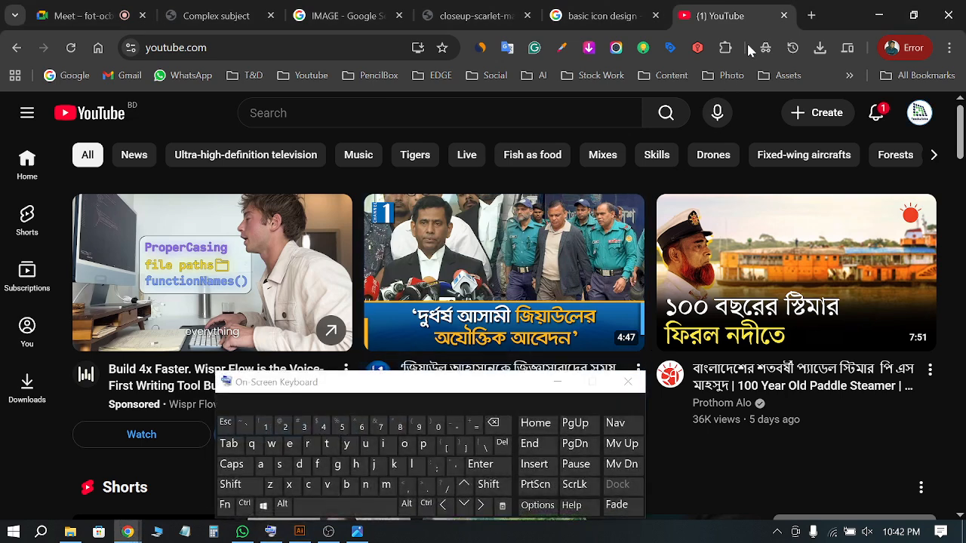
click(878, 15)
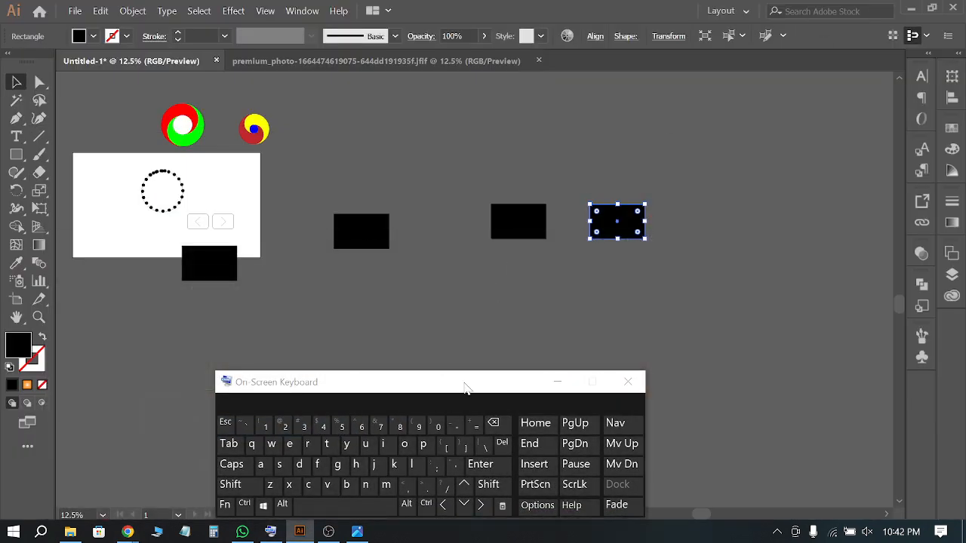
drag(465, 387, 492, 320)
Make two more copies of the rightmost black rectangle, one up and to the right and one below that, and deselect
click(309, 437)
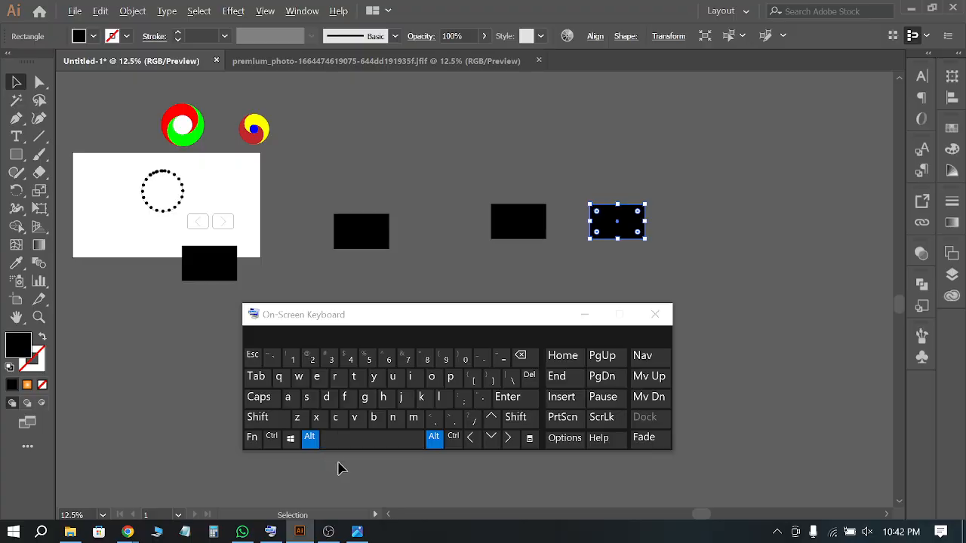
drag(616, 224, 756, 159)
key(alt)
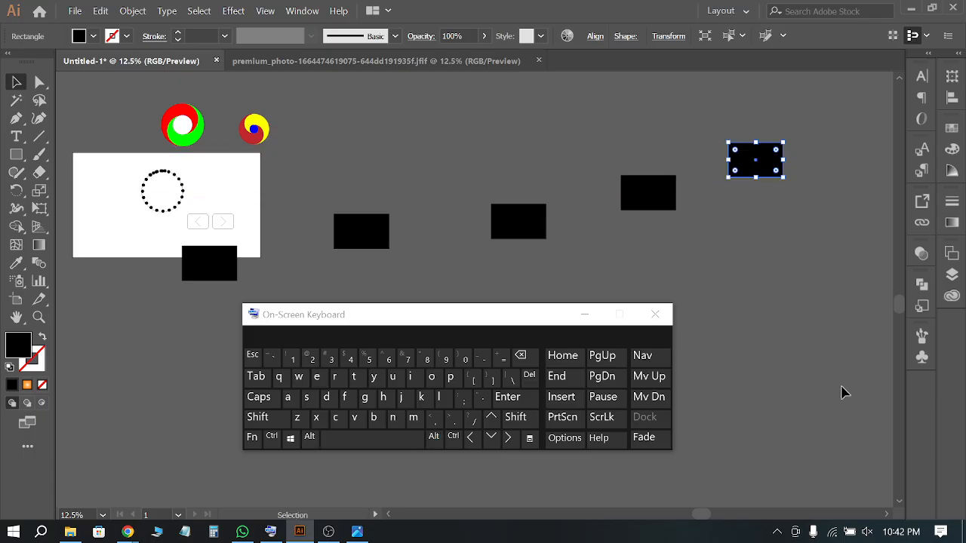
key(alt)
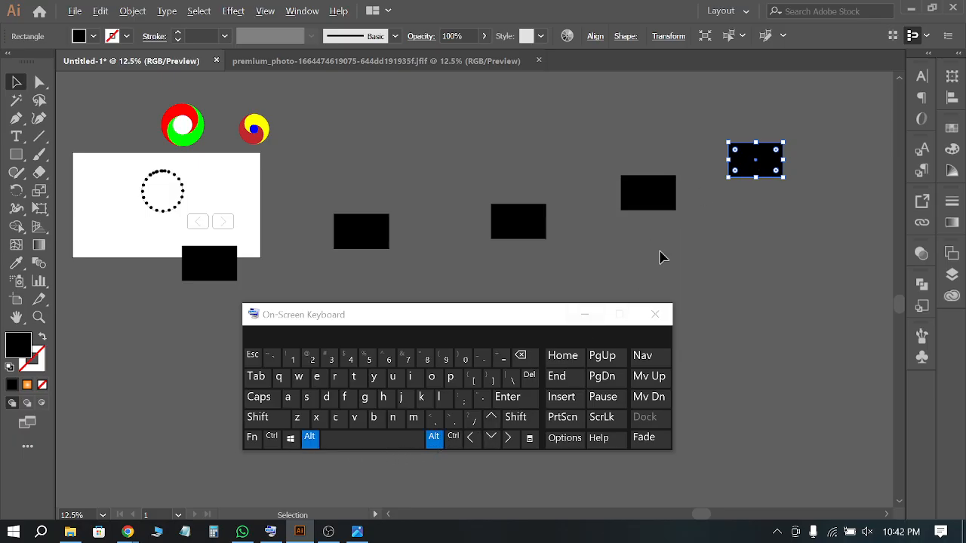
drag(772, 166, 797, 286)
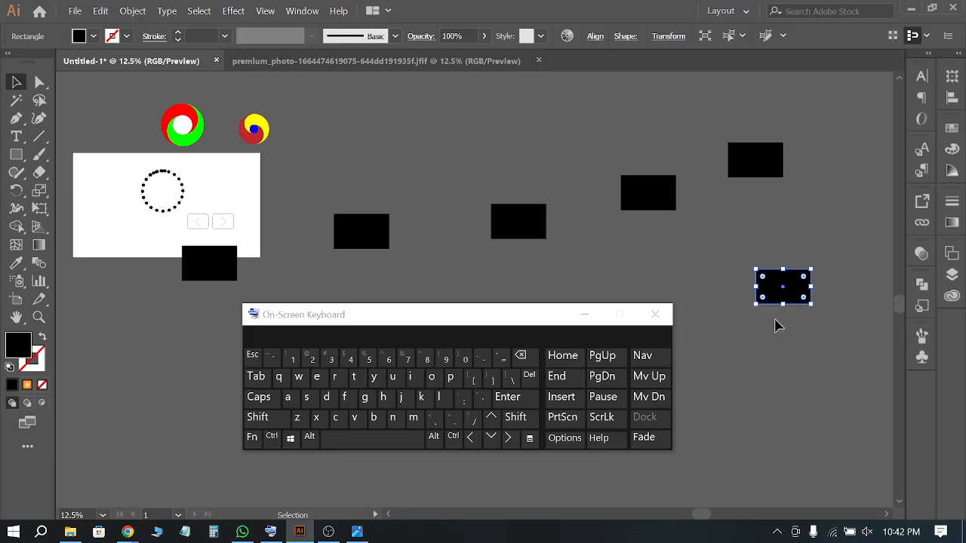
click(766, 345)
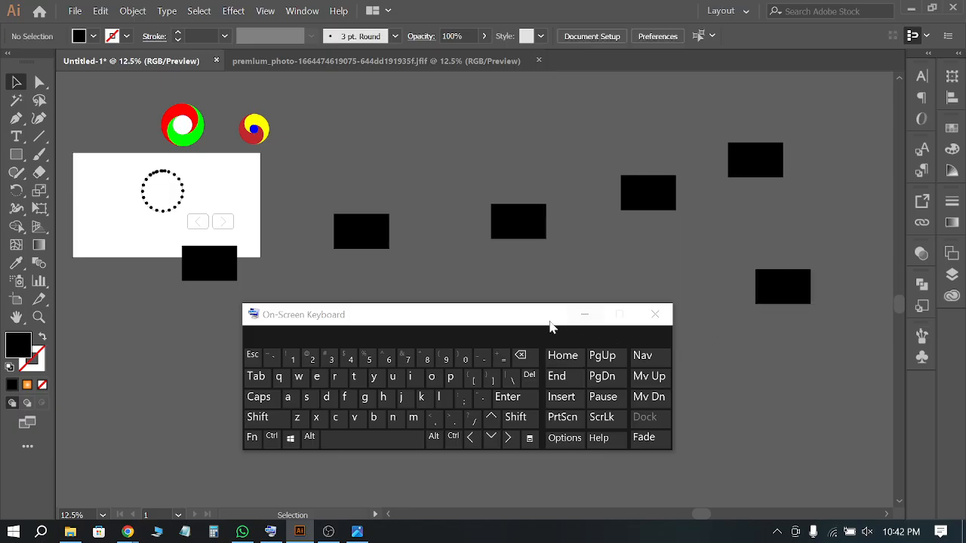
Switch to the Google Meet page in Chrome, minimise the On-Screen Keyboard, and leave the call
mouse_move(128, 531)
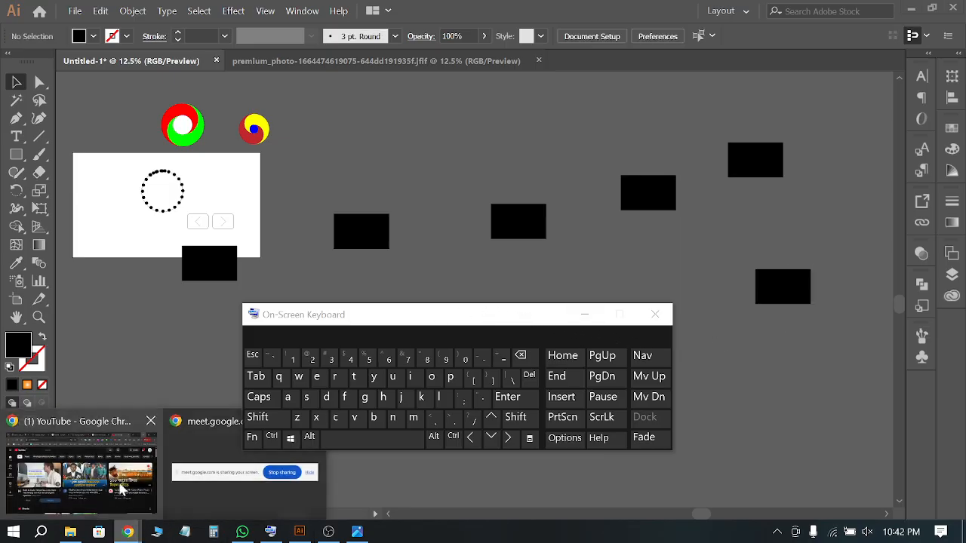
click(121, 489)
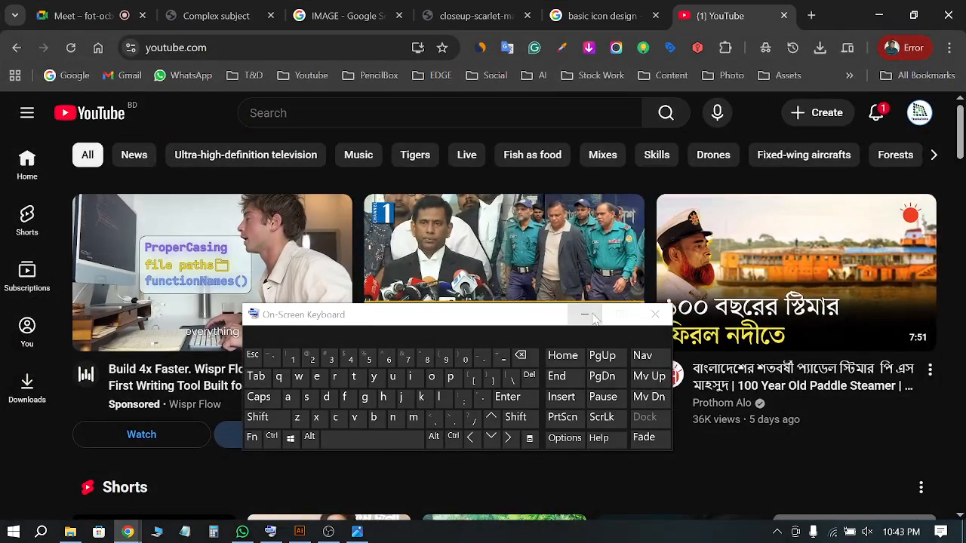
click(586, 315)
click(107, 8)
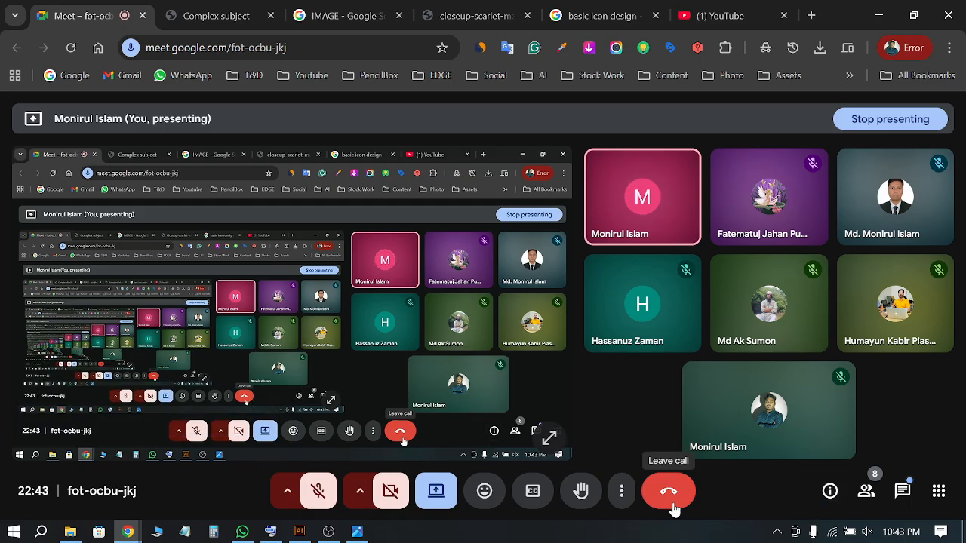
click(672, 507)
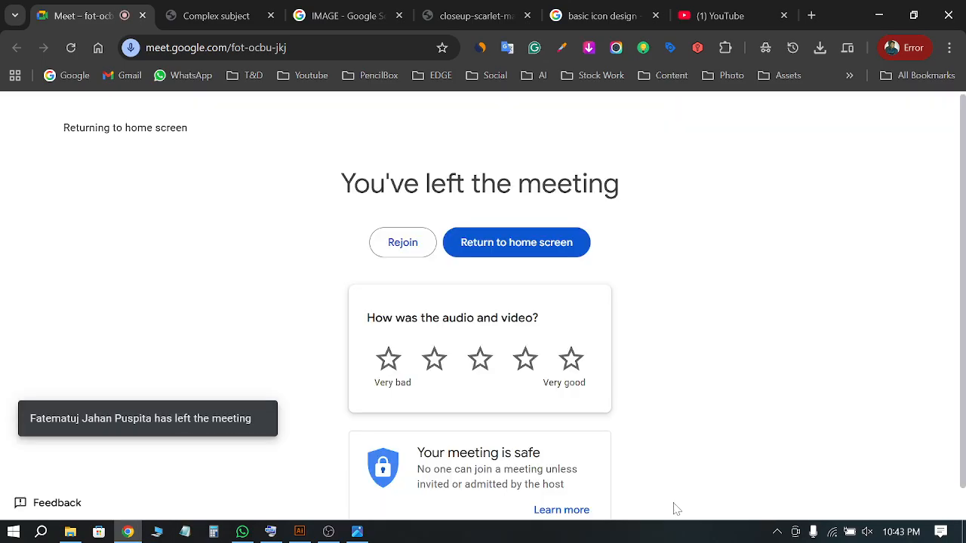